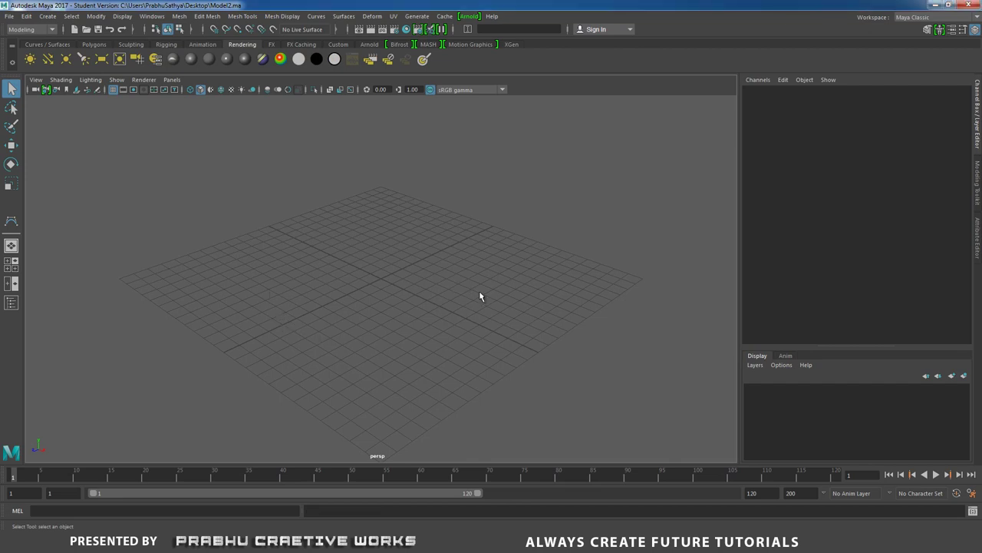
Step: Create a NURBS circle in the top view and set its X, Y and Z scale to 4
{"action": "key", "text": "space"}
{"action": "left_click_drag", "start_coordinate": [481, 292], "coordinate": [417, 300]}
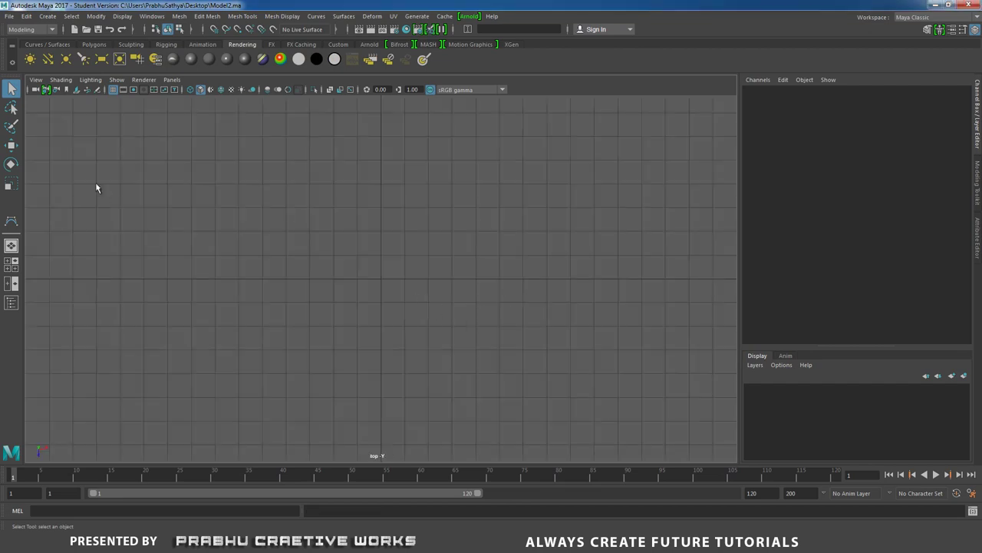
{"action": "left_click", "coordinate": [47, 16]}
{"action": "mouse_move", "coordinate": [74, 45]}
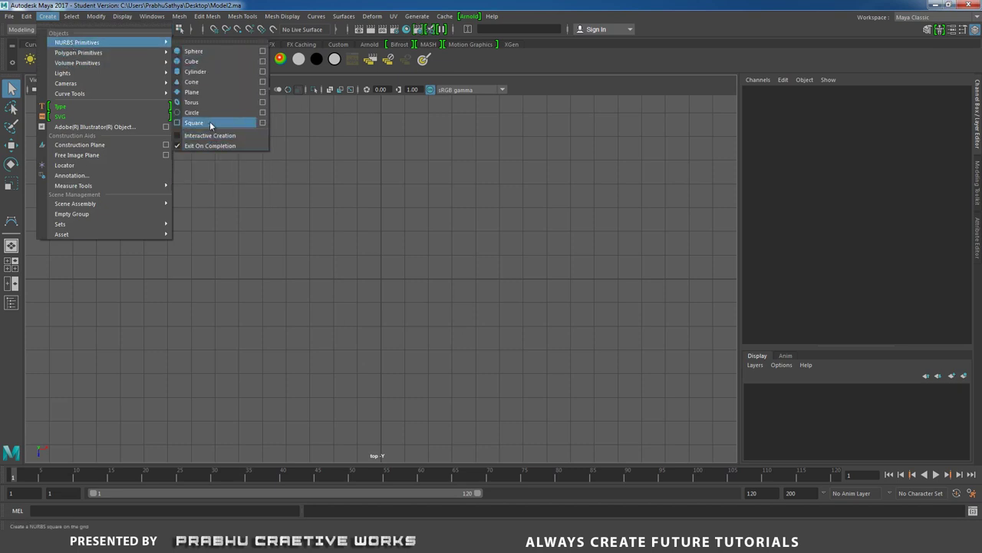
{"action": "left_click", "coordinate": [207, 114]}
{"action": "middle_click_drag", "start_coordinate": [377, 213], "coordinate": [331, 237], "text": "alt"}
{"action": "left_click_drag", "start_coordinate": [954, 148], "coordinate": [953, 163]}
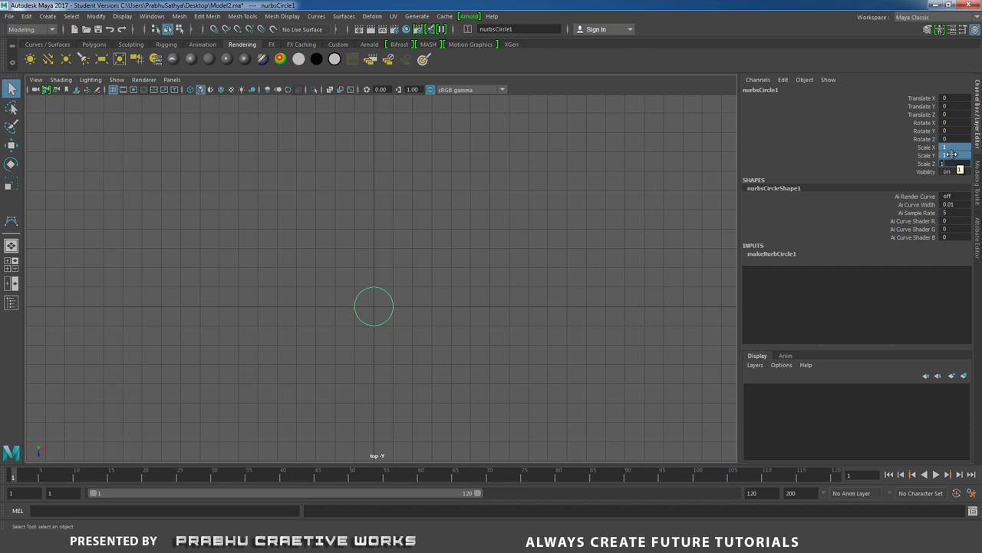
{"action": "type", "text": "4"}
{"action": "key", "text": "Return"}
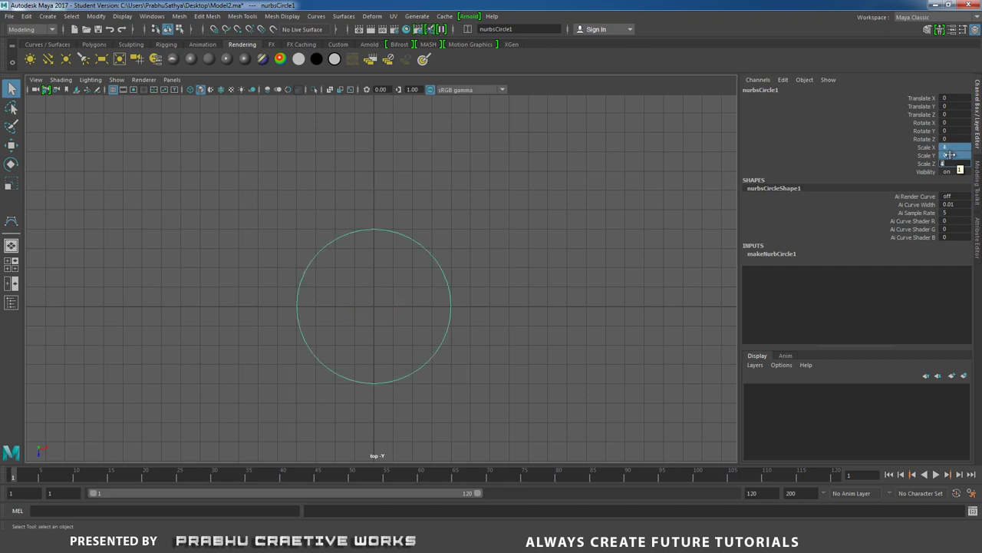
Step: Stretch the circle along Z to a scale of about 7.2, forming an elongated oval
{"action": "left_click", "coordinate": [479, 256]}
{"action": "left_click", "coordinate": [420, 245]}
{"action": "middle_click_drag", "start_coordinate": [463, 256], "coordinate": [506, 232], "text": "alt"}
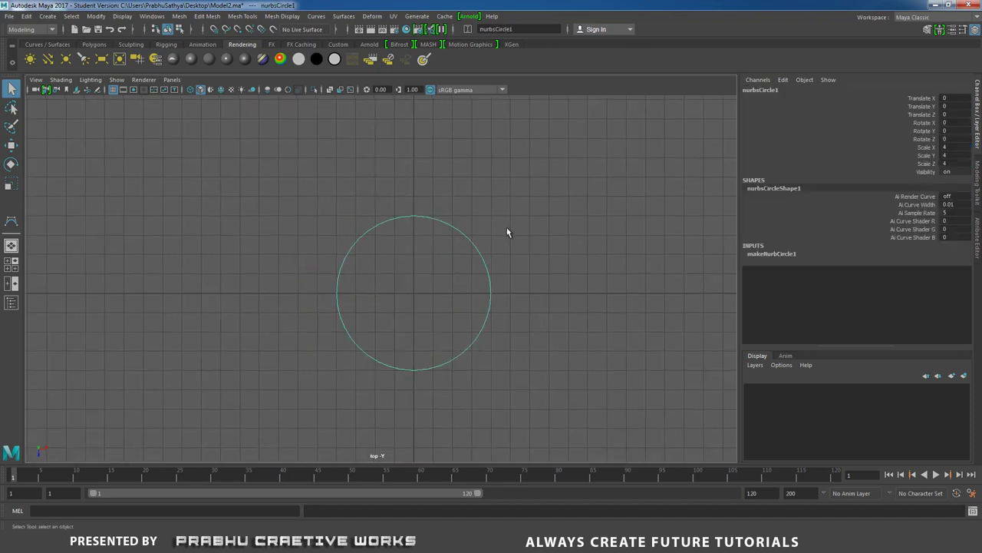
{"action": "key", "text": "r"}
{"action": "left_click_drag", "start_coordinate": [417, 340], "coordinate": [417, 373]}
{"action": "middle_click_drag", "start_coordinate": [493, 319], "coordinate": [520, 271], "text": "alt"}
{"action": "left_click_drag", "start_coordinate": [441, 292], "coordinate": [499, 294]}
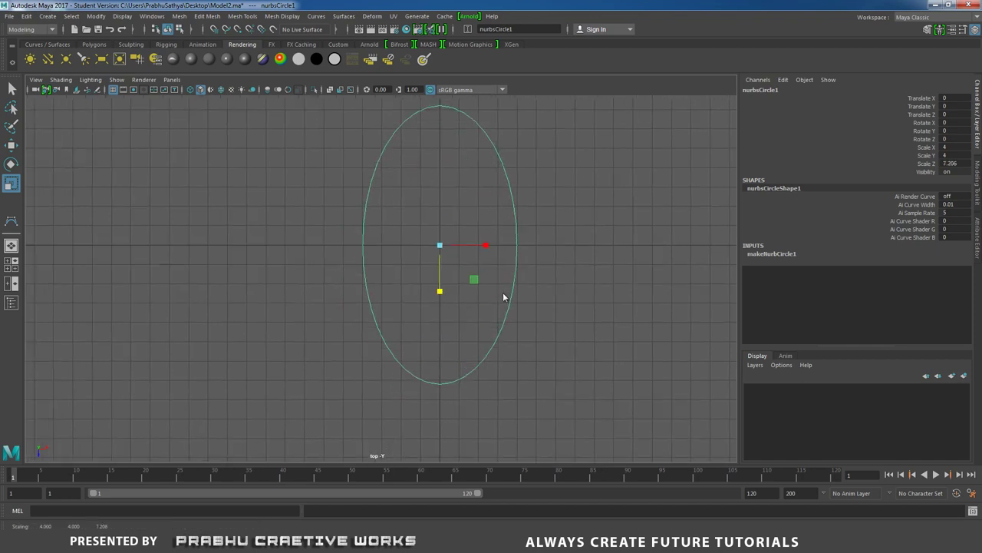
Step: Flatten the three control vertices at the oval's +Z end into one line along Z and widen them along X
{"action": "right_click_drag", "start_coordinate": [503, 297], "coordinate": [438, 279]}
{"action": "left_click_drag", "start_coordinate": [318, 329], "coordinate": [599, 435]}
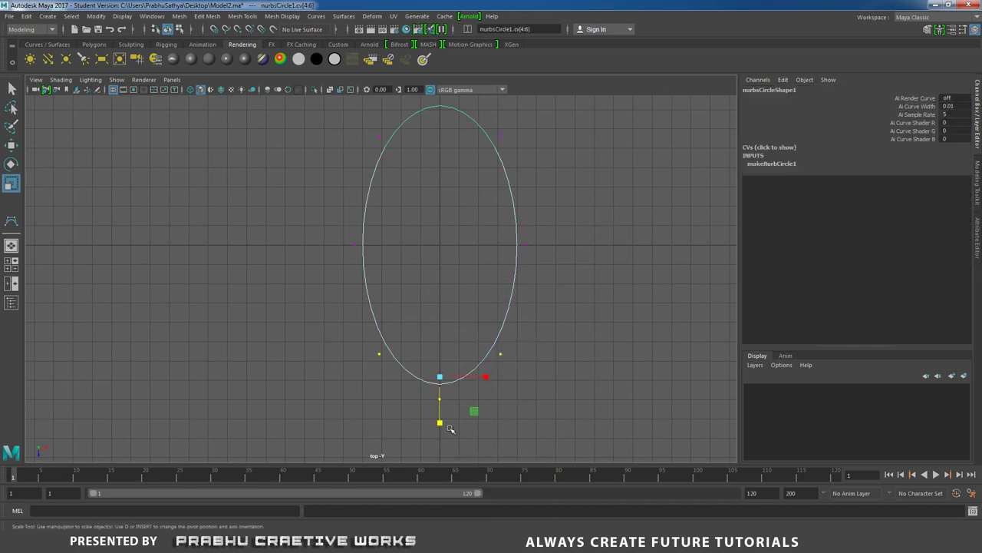
{"action": "left_click_drag", "start_coordinate": [442, 423], "coordinate": [491, 376]}
{"action": "scroll", "coordinate": [487, 279], "scroll_direction": "down", "scroll_amount": 2}
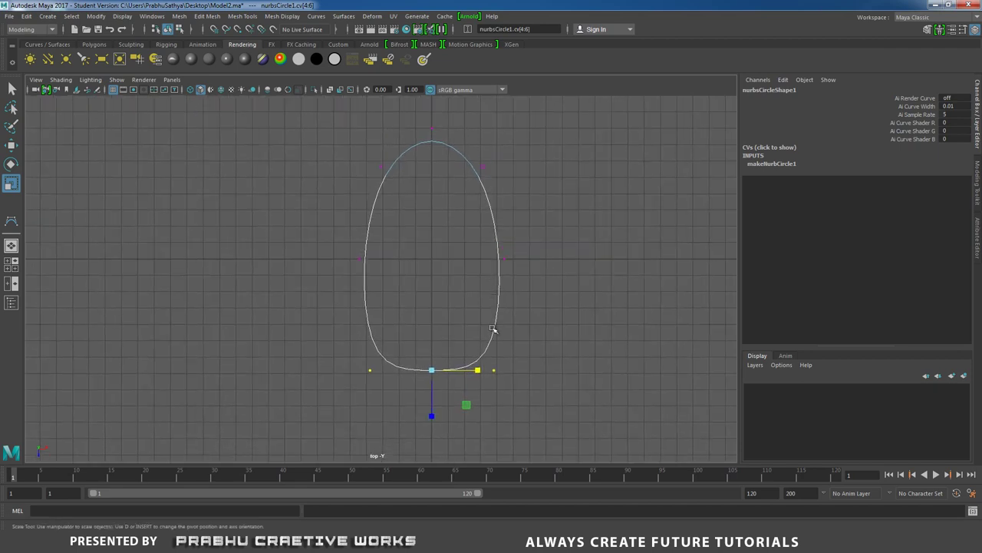
{"action": "left_click", "coordinate": [481, 369]}
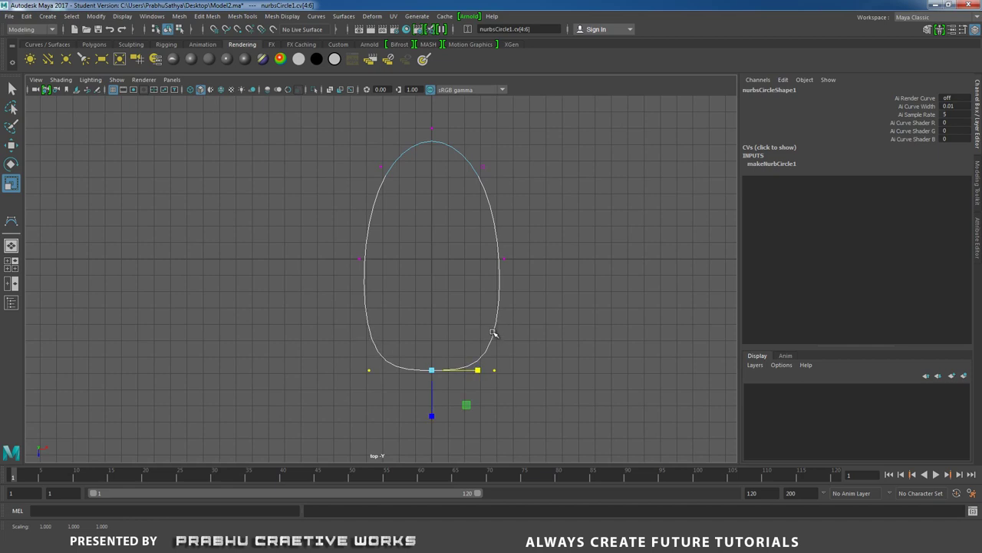
Step: Insert knots at two opposite curve points just above the oval's two flattened corners
{"action": "right_click_drag", "start_coordinate": [496, 326], "coordinate": [492, 300]}
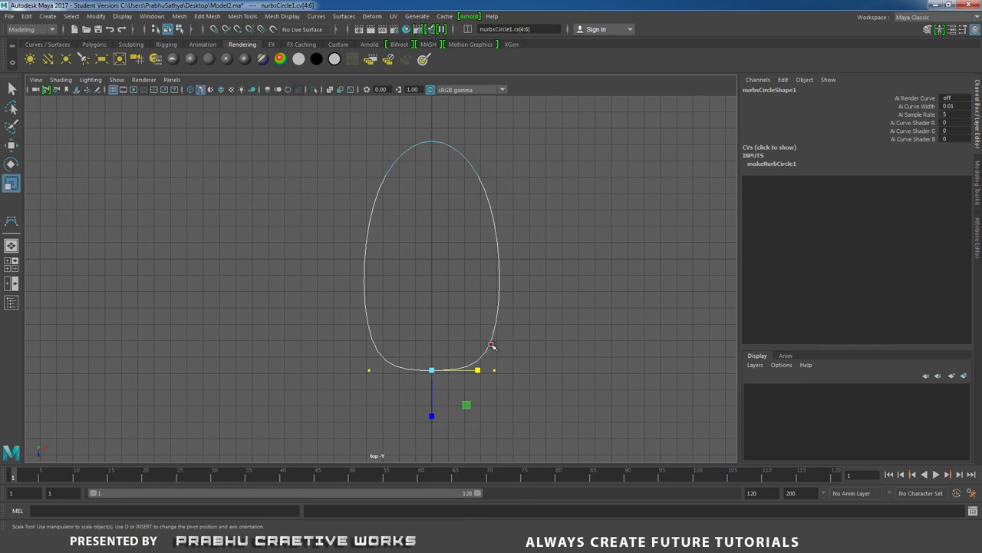
{"action": "left_click", "coordinate": [491, 345]}
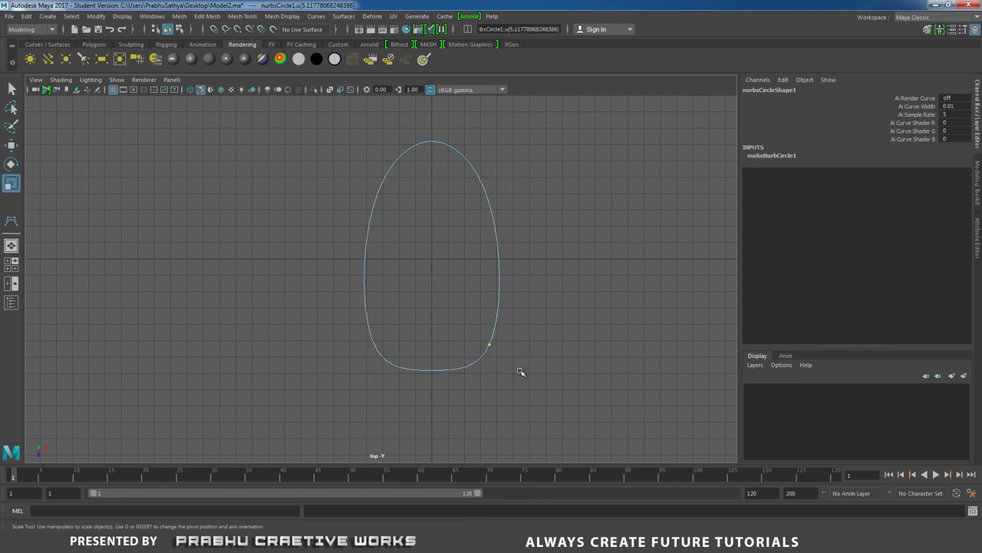
{"action": "left_click", "coordinate": [375, 344], "text": "shift"}
{"action": "left_click", "coordinate": [315, 17]}
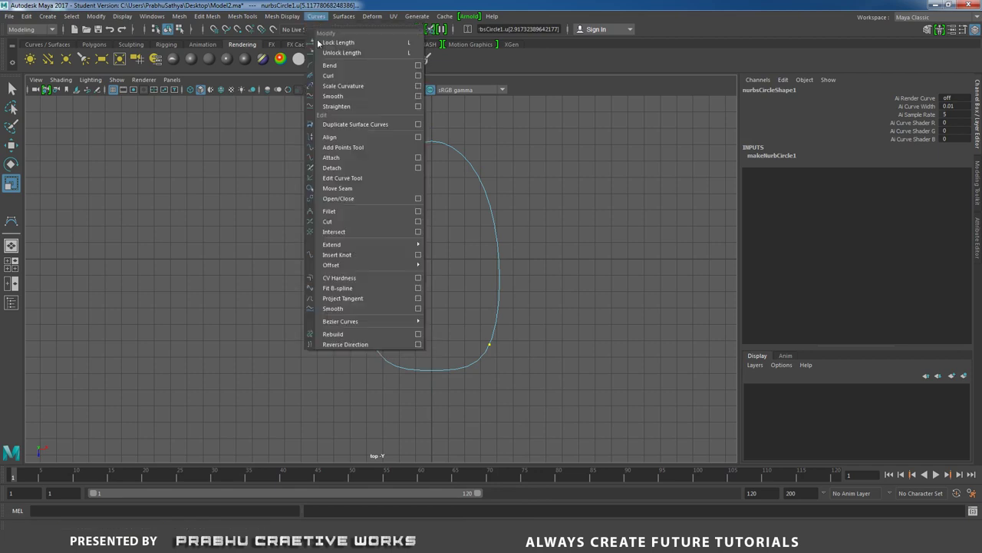
{"action": "left_click", "coordinate": [353, 255]}
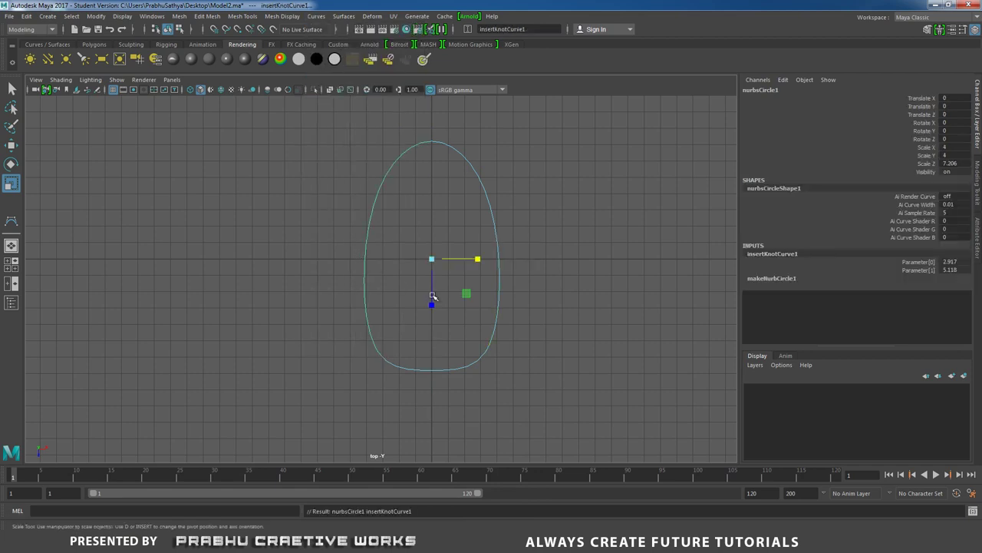
Step: Move the opposite pair of side control vertices just above the flattened end slightly toward +Z to tighten the corners
{"action": "right_click_drag", "start_coordinate": [363, 266], "coordinate": [296, 265]}
{"action": "scroll", "coordinate": [392, 316], "scroll_direction": "up", "scroll_amount": 2}
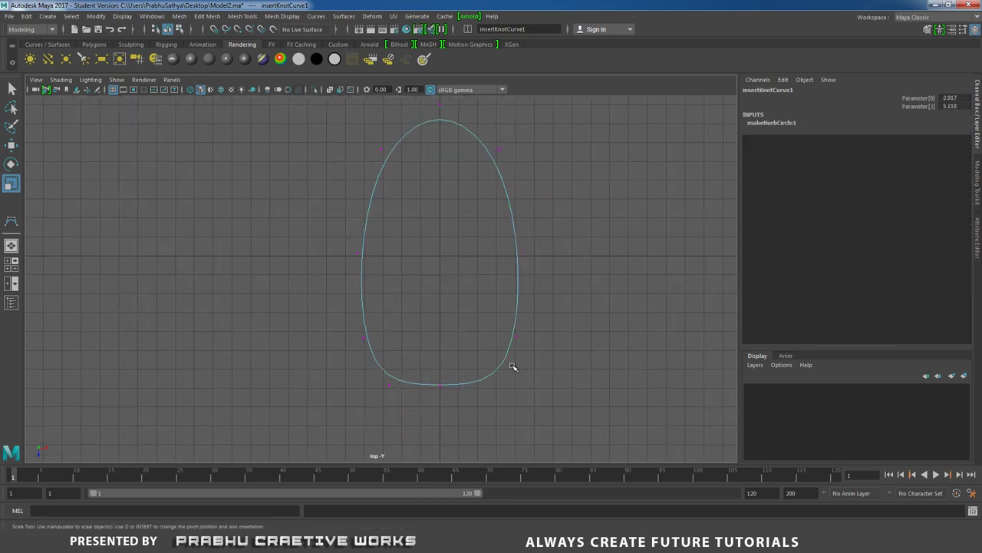
{"action": "scroll", "coordinate": [514, 367], "scroll_direction": "up", "scroll_amount": 3}
{"action": "left_click_drag", "start_coordinate": [317, 307], "coordinate": [651, 340]}
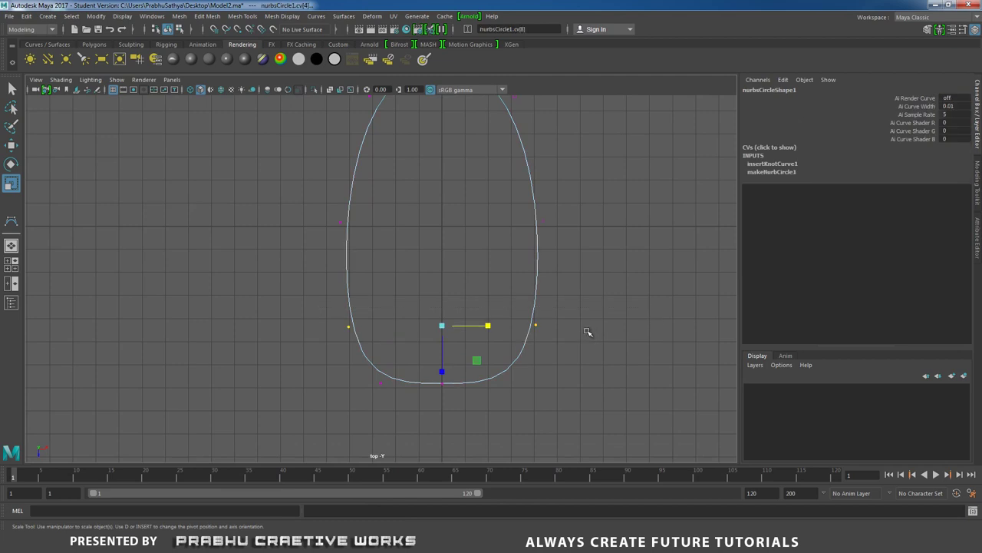
{"action": "key", "text": "w"}
{"action": "left_click_drag", "start_coordinate": [443, 376], "coordinate": [446, 395]}
{"action": "scroll", "coordinate": [438, 367], "scroll_direction": "down", "scroll_amount": 3}
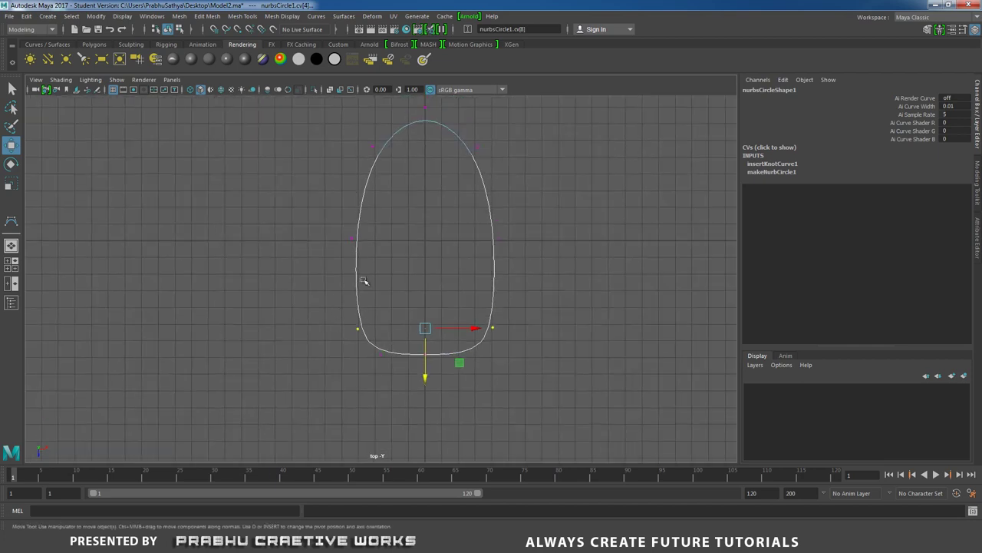
{"action": "mouse_move", "coordinate": [367, 282]}
{"action": "middle_mouse_down", "text": "alt"}
{"action": "mouse_move", "coordinate": [368, 307]}
{"action": "mouse_move", "coordinate": [376, 292]}
{"action": "middle_mouse_up", "text": "alt"}
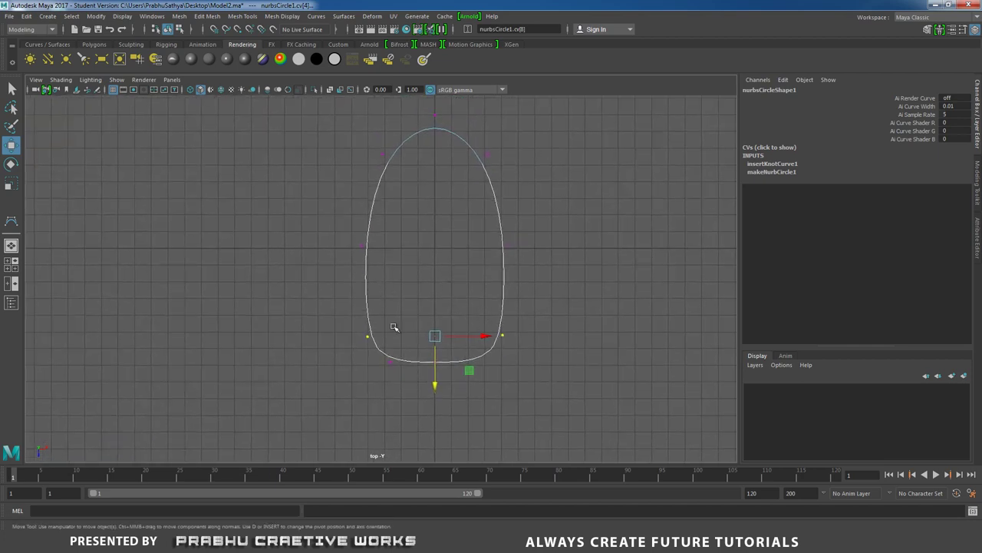
Step: Scale the five control vertices around the flattened end slightly narrower along X
{"action": "left_click_drag", "start_coordinate": [338, 314], "coordinate": [590, 391]}
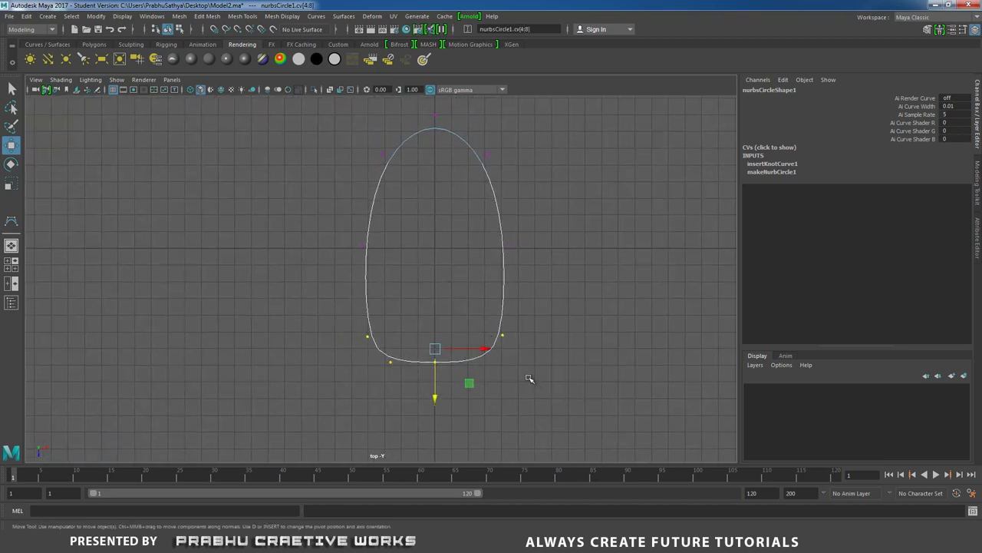
{"action": "key", "text": "r"}
{"action": "left_click_drag", "start_coordinate": [484, 348], "coordinate": [506, 309]}
Step: Return to object selection in the perspective view and duplicate the whole outline curve
{"action": "key", "text": "space"}
{"action": "left_click_drag", "start_coordinate": [454, 313], "coordinate": [430, 320], "text": "alt"}
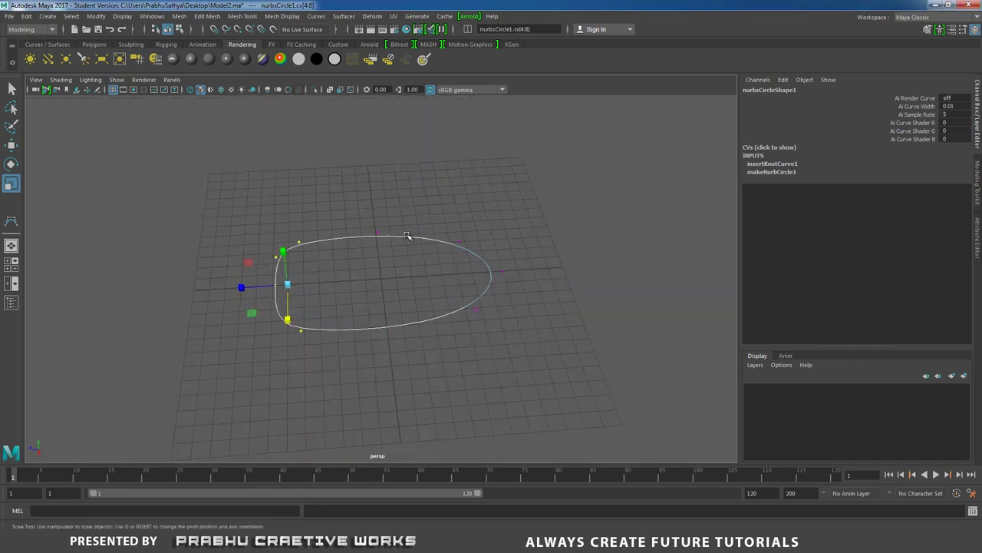
{"action": "right_click_drag", "start_coordinate": [407, 235], "coordinate": [457, 219]}
{"action": "left_click_drag", "start_coordinate": [457, 218], "coordinate": [432, 210], "text": "alt"}
{"action": "left_click", "coordinate": [486, 218]}
{"action": "left_click", "coordinate": [423, 229]}
{"action": "mouse_move", "coordinate": [409, 270]}
{"action": "left_mouse_down", "text": "alt"}
{"action": "mouse_move", "coordinate": [410, 253]}
{"action": "mouse_move", "coordinate": [422, 259]}
{"action": "left_mouse_up", "text": "alt"}
{"action": "key", "text": "w"}
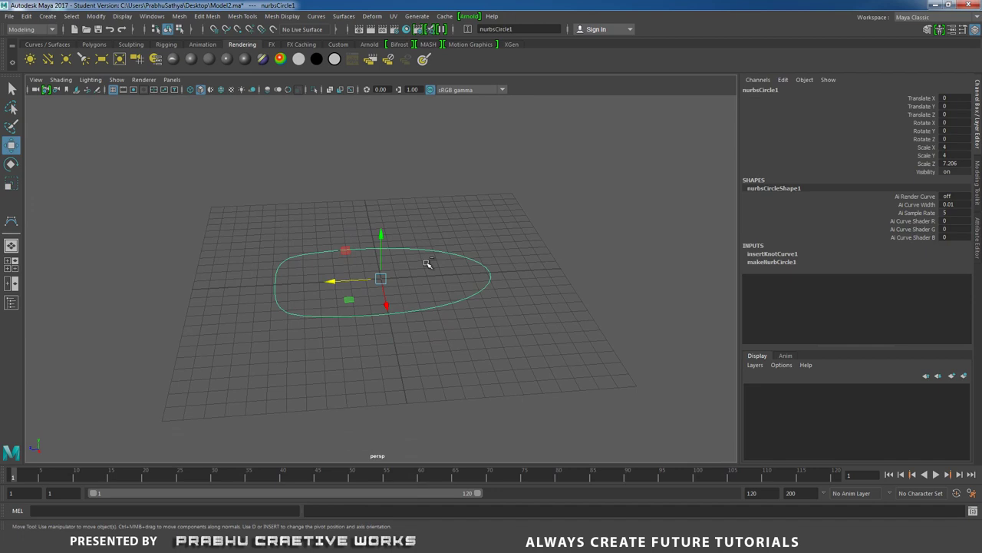
{"action": "key", "text": "ctrl+d"}
Step: Raise the duplicated curve about 0.9 units in Y in the side view
{"action": "key", "text": "space"}
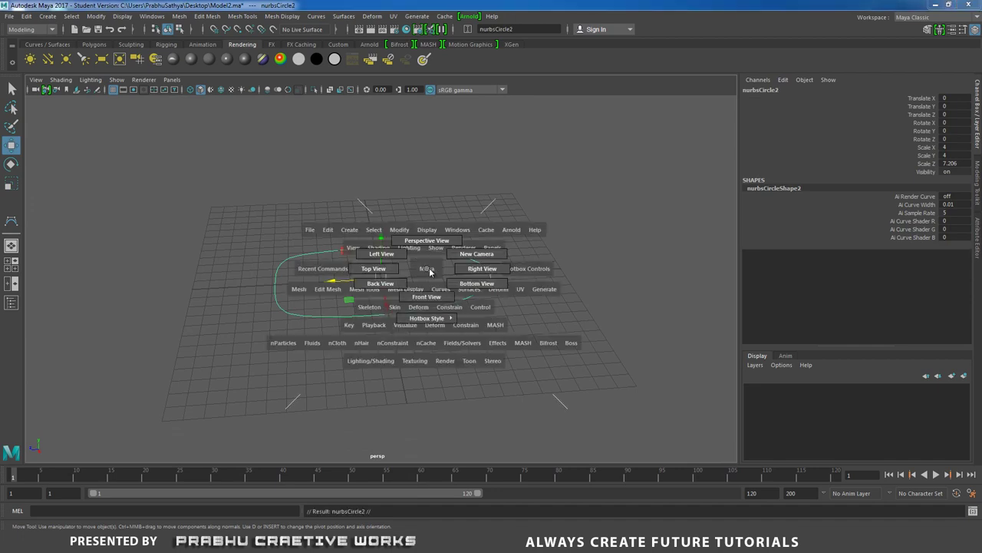
{"action": "left_click_drag", "start_coordinate": [430, 271], "coordinate": [445, 272]}
{"action": "left_click_drag", "start_coordinate": [381, 226], "coordinate": [385, 208]}
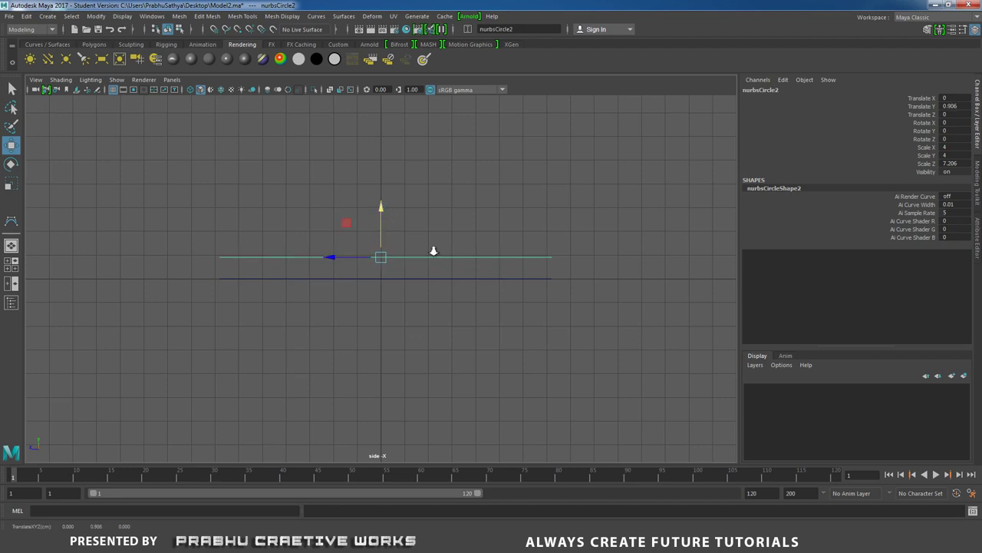
Step: Raise the middle pair of control vertices on the duplicated curve so that it arches upward
{"action": "scroll", "coordinate": [461, 227], "scroll_direction": "up", "scroll_amount": 1}
{"action": "right_click_drag", "start_coordinate": [480, 194], "coordinate": [354, 185]}
{"action": "left_click_drag", "start_coordinate": [354, 185], "coordinate": [408, 266]}
{"action": "left_click_drag", "start_coordinate": [386, 198], "coordinate": [388, 158]}
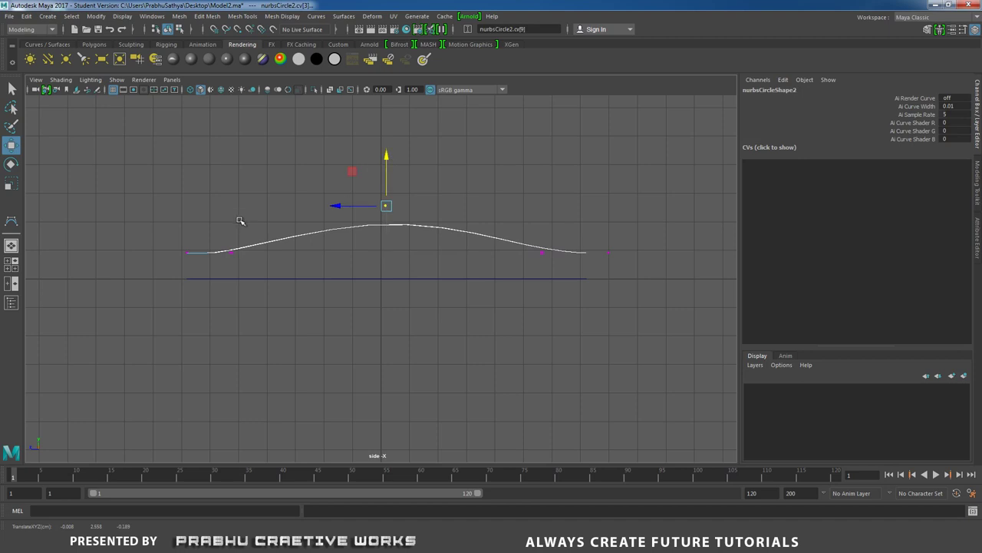
Step: Raise the control vertices near the arched curve's flattened end slightly, and lift its middle pair a little more
{"action": "left_click_drag", "start_coordinate": [228, 233], "coordinate": [236, 265]}
{"action": "left_click_drag", "start_coordinate": [231, 204], "coordinate": [232, 197]}
{"action": "left_click_drag", "start_coordinate": [379, 194], "coordinate": [402, 226]}
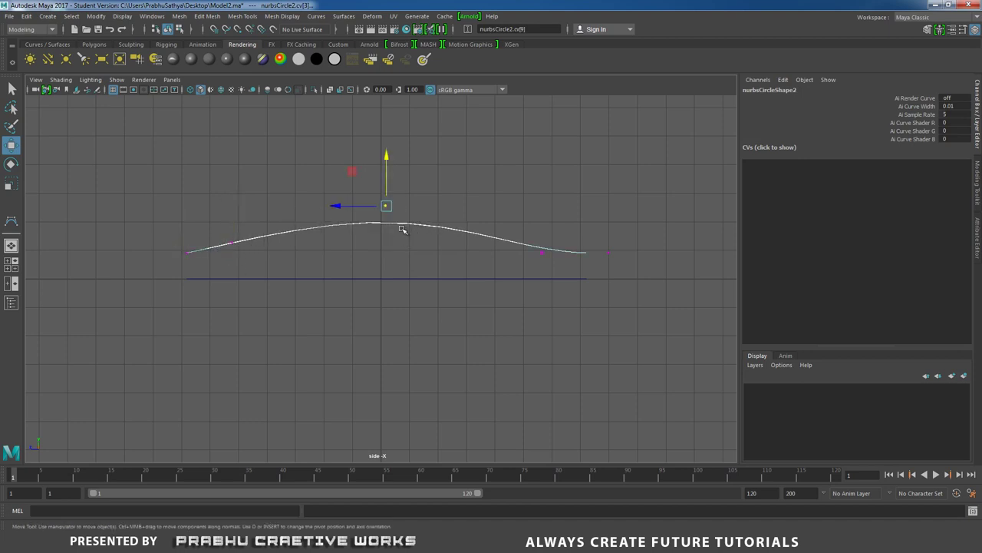
{"action": "left_click_drag", "start_coordinate": [387, 173], "coordinate": [387, 171]}
Step: Check the arched curve in the perspective and top views, and return to the side view with object selection active
{"action": "key", "text": "space"}
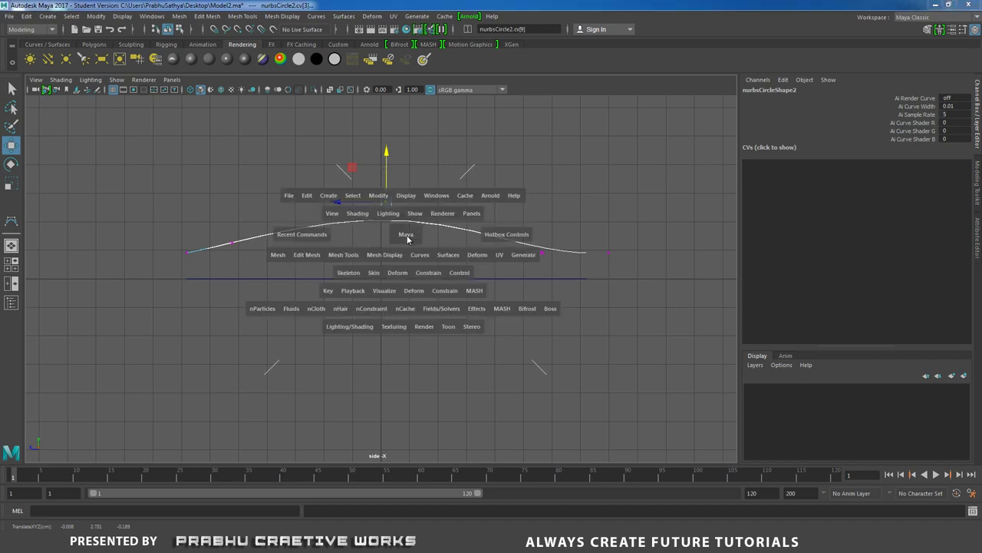
{"action": "left_click_drag", "start_coordinate": [401, 235], "coordinate": [412, 206]}
{"action": "left_click_drag", "start_coordinate": [511, 248], "coordinate": [390, 261], "text": "alt"}
{"action": "key", "text": "space"}
{"action": "middle_click_drag", "start_coordinate": [499, 259], "coordinate": [499, 274], "text": "alt"}
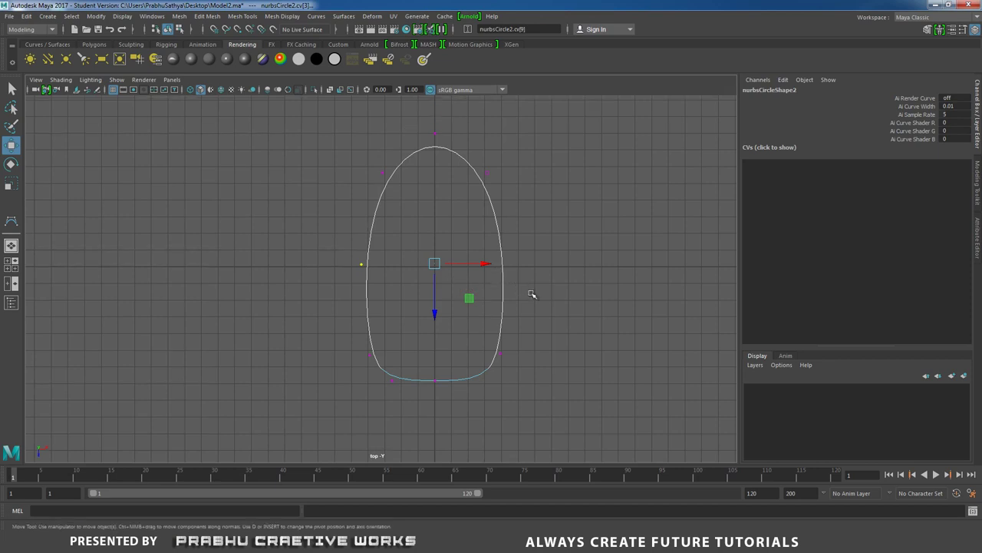
{"action": "key", "text": "space"}
{"action": "left_click_drag", "start_coordinate": [537, 292], "coordinate": [430, 264]}
{"action": "right_click_drag", "start_coordinate": [430, 263], "coordinate": [503, 238]}
{"action": "key", "text": "space"}
{"action": "left_click_drag", "start_coordinate": [528, 250], "coordinate": [581, 251]}
{"action": "scroll", "coordinate": [604, 260], "scroll_direction": "down", "scroll_amount": 2}
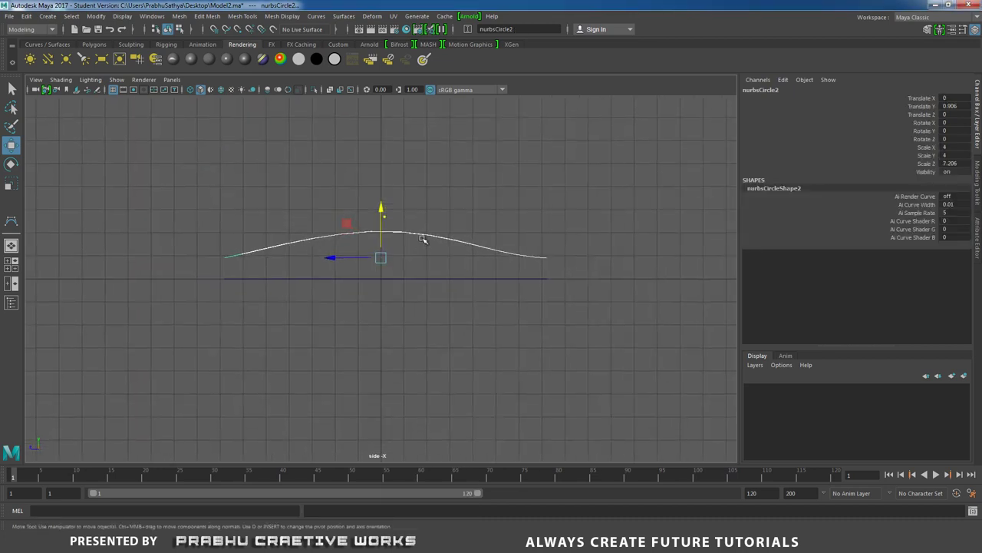
{"action": "middle_click_drag", "start_coordinate": [423, 236], "coordinate": [445, 297], "text": "alt"}
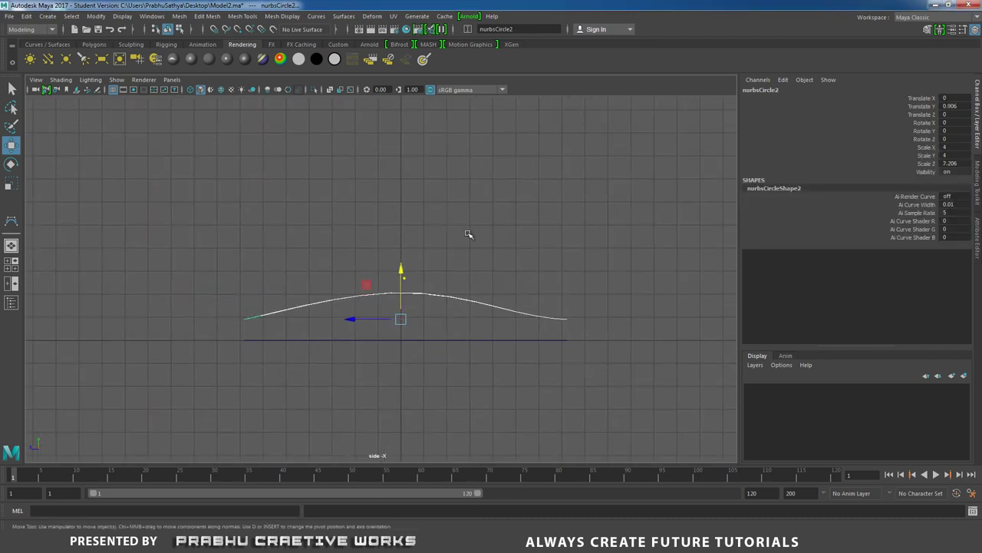
Step: Activate the CV Curve Tool with a 3 Cubic curve degree and uniform knot spacing
{"action": "left_click", "coordinate": [48, 18]}
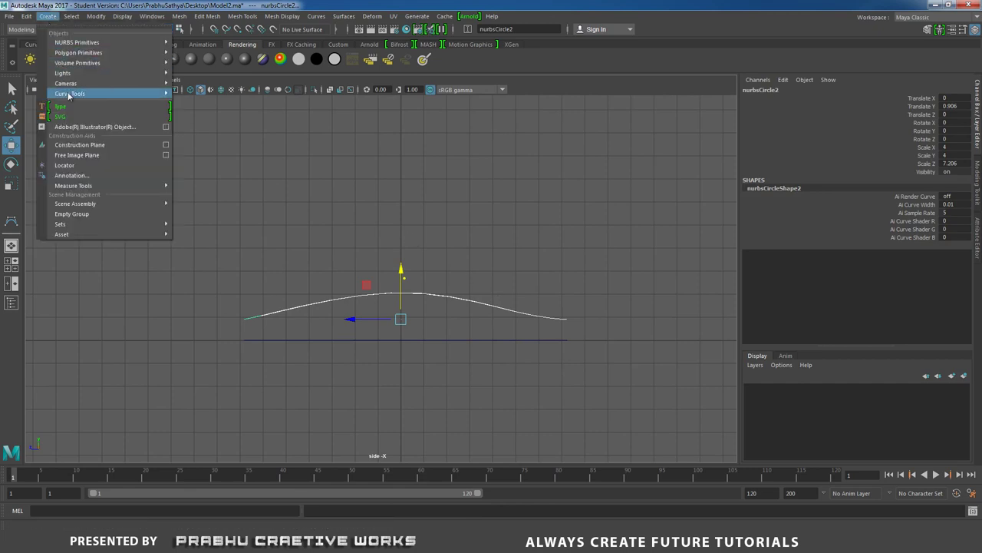
{"action": "mouse_move", "coordinate": [76, 94]}
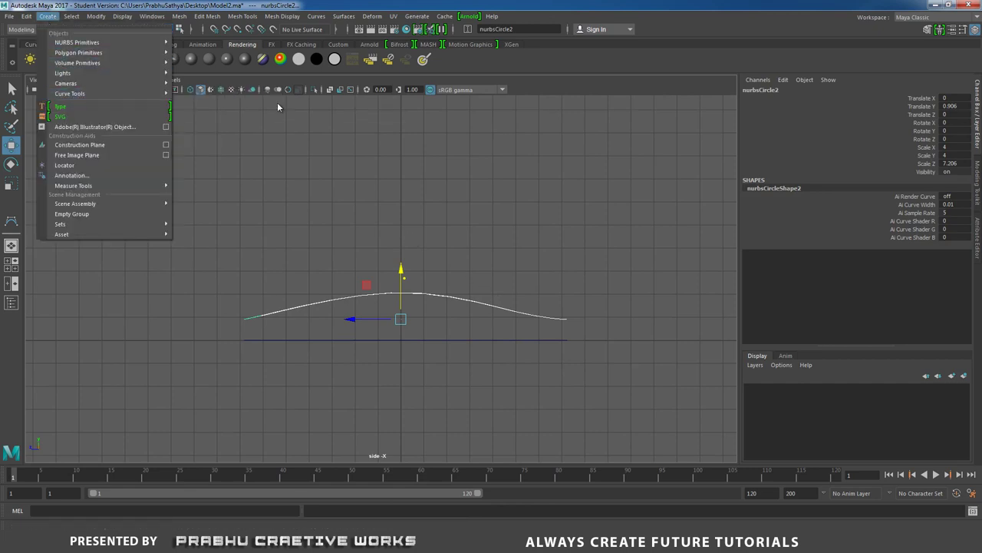
{"action": "left_click", "coordinate": [277, 102]}
{"action": "left_click", "coordinate": [48, 16]}
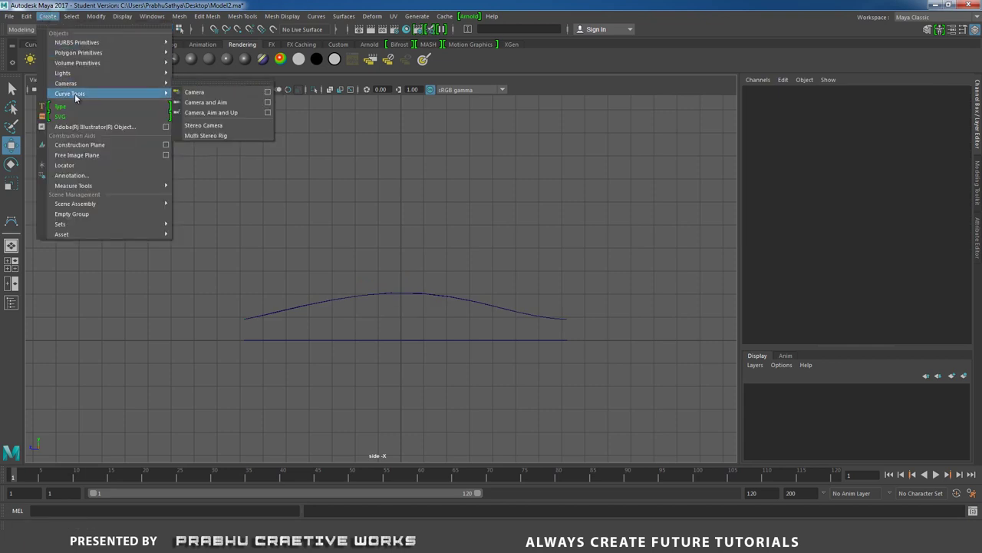
{"action": "left_click", "coordinate": [277, 102]}
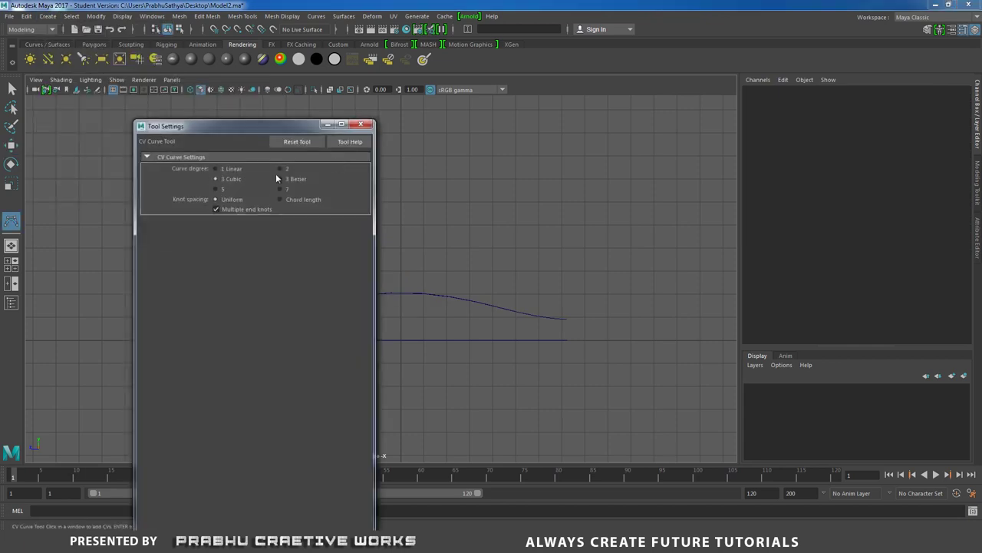
{"action": "left_click", "coordinate": [361, 125]}
{"action": "scroll", "coordinate": [192, 336], "scroll_direction": "up", "scroll_amount": 1}
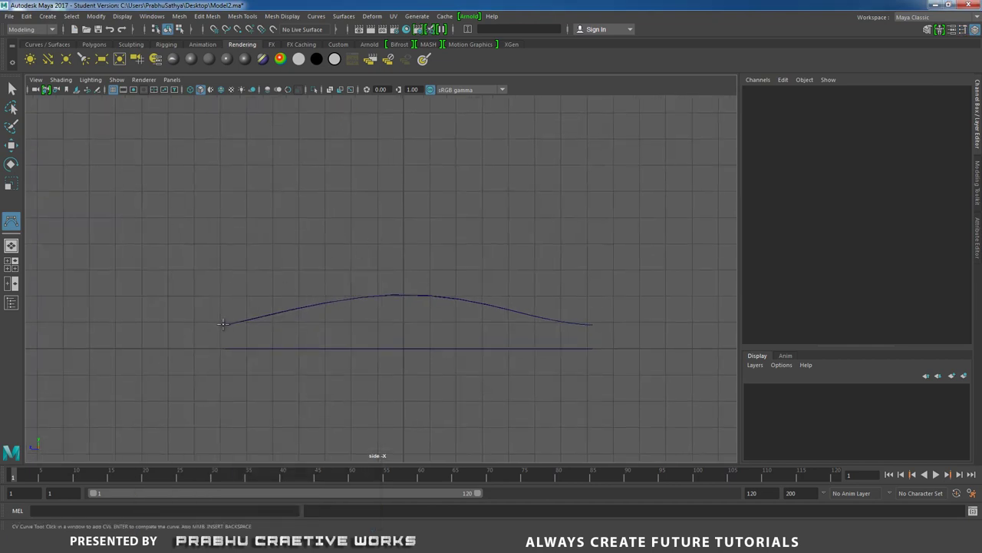
{"action": "scroll", "coordinate": [256, 340], "scroll_direction": "up", "scroll_amount": 2}
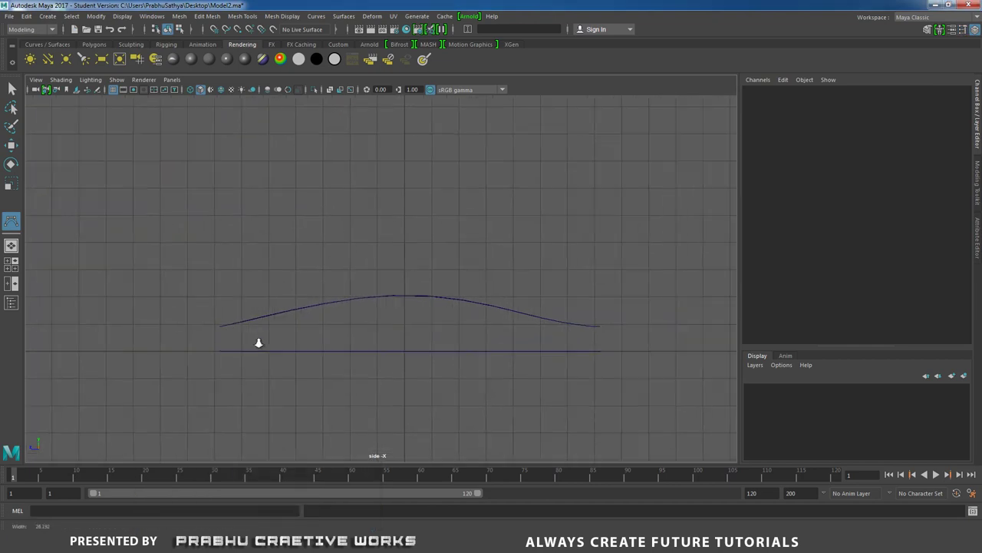
Step: Draw a domed profile curve in the side view, joining both ends of the arched curve and peaking beyond its middle
{"action": "left_click", "coordinate": [213, 327]}
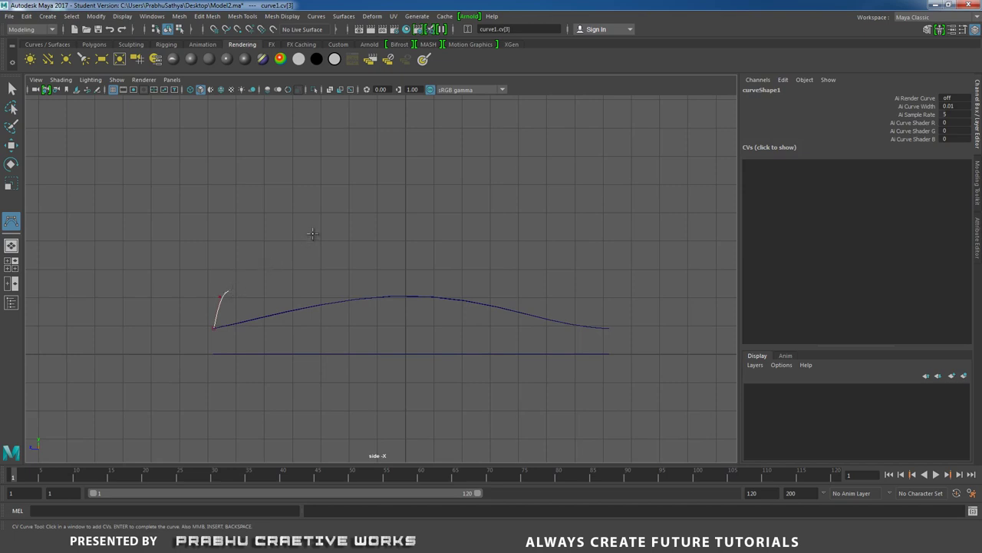
{"action": "left_click", "coordinate": [414, 202]}
{"action": "left_click", "coordinate": [477, 196]}
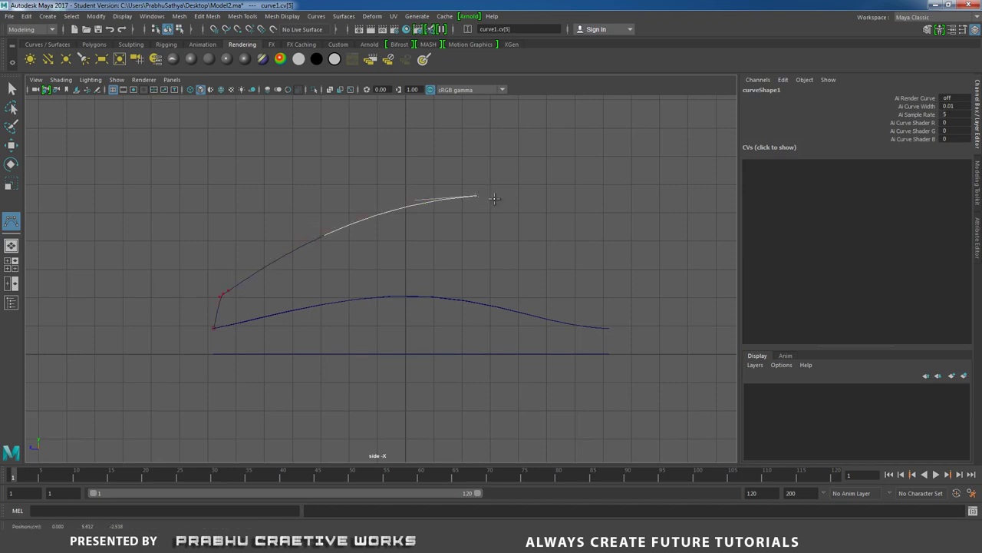
{"action": "left_click", "coordinate": [556, 221]}
{"action": "left_click", "coordinate": [587, 245]}
{"action": "left_click", "coordinate": [606, 300]}
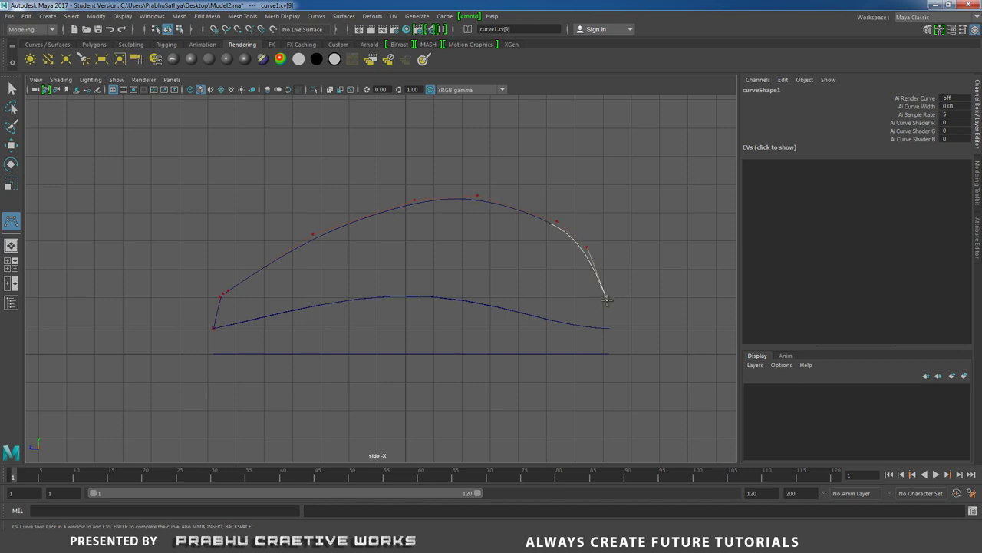
{"action": "left_click", "coordinate": [607, 327]}
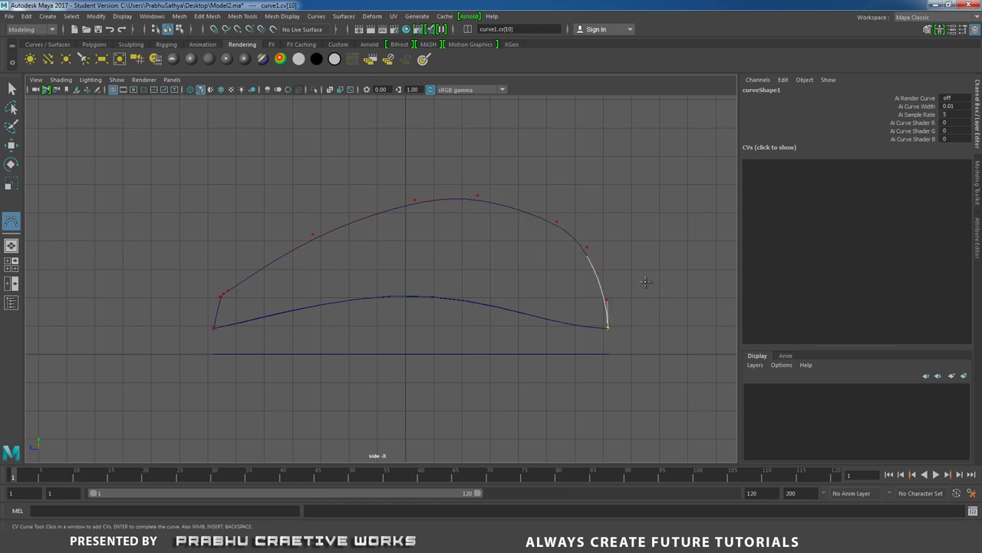
{"action": "key", "text": "Return"}
{"action": "key", "text": "w"}
Step: Reposition the domed curve's control vertices along its long slope and crown to smooth the rise
{"action": "middle_click_drag", "start_coordinate": [512, 204], "coordinate": [509, 238], "text": "alt"}
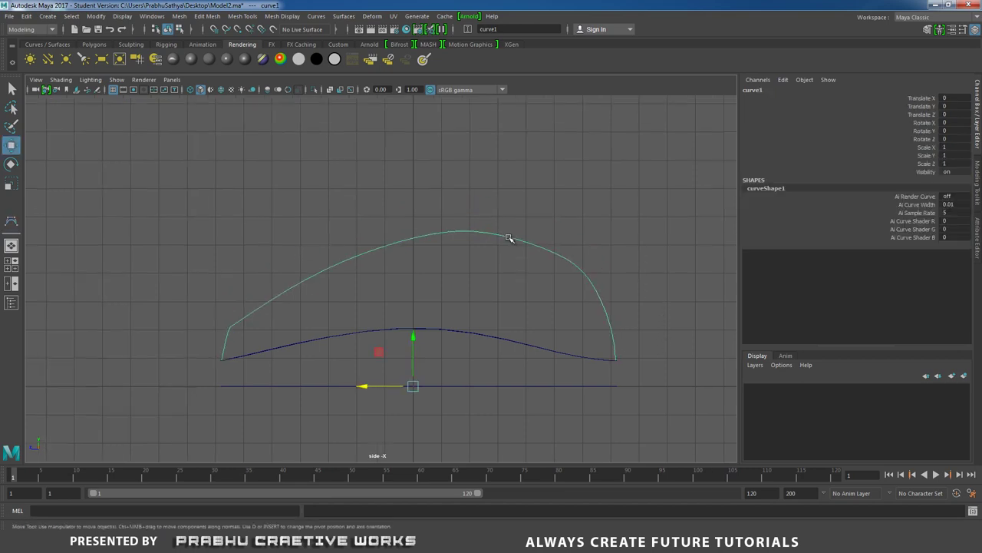
{"action": "right_click_drag", "start_coordinate": [496, 233], "coordinate": [432, 232]}
{"action": "scroll", "coordinate": [422, 246], "scroll_direction": "up", "scroll_amount": 3}
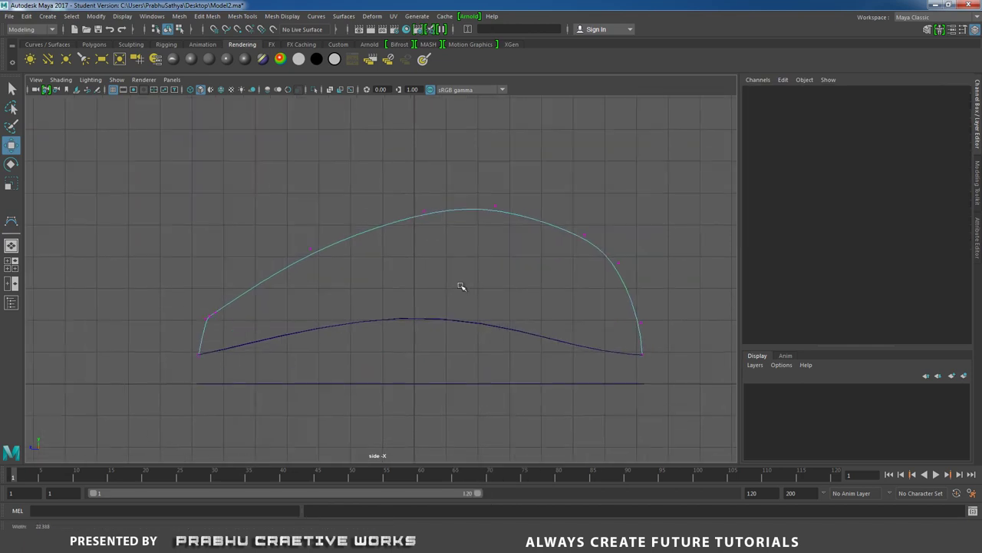
{"action": "left_click", "coordinate": [307, 247]}
{"action": "left_click_drag", "start_coordinate": [307, 248], "coordinate": [279, 257]}
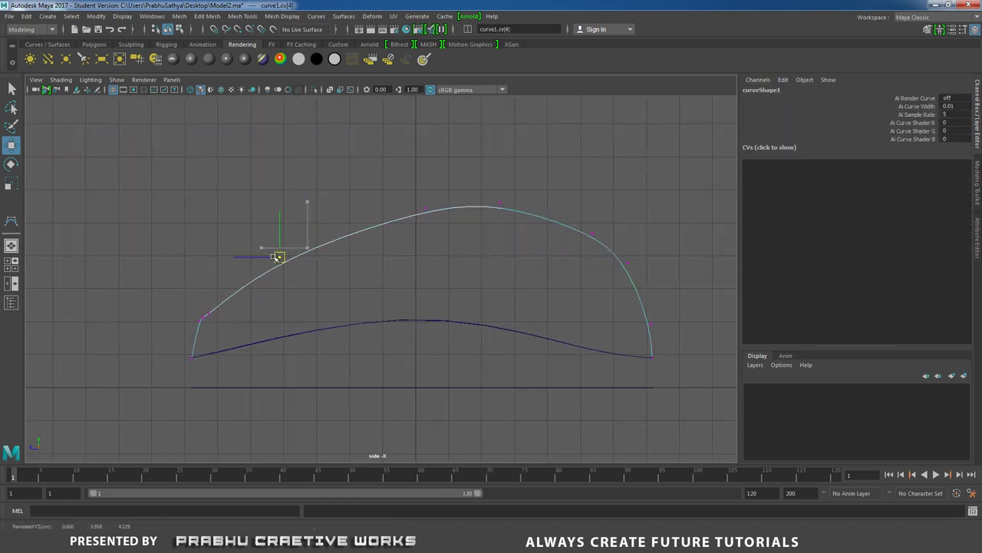
{"action": "left_click_drag", "start_coordinate": [436, 226], "coordinate": [437, 228]}
{"action": "left_click_drag", "start_coordinate": [425, 209], "coordinate": [383, 215]}
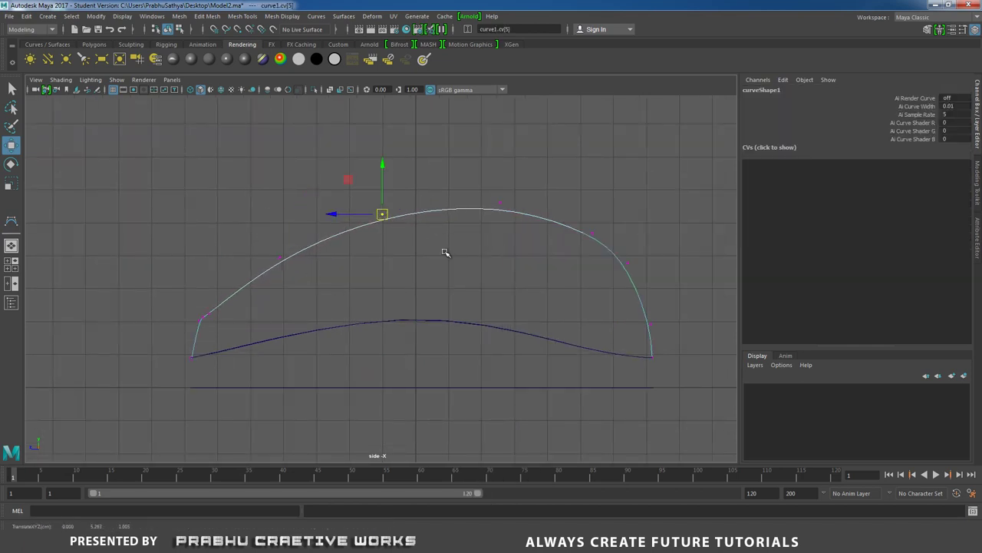
{"action": "left_click", "coordinate": [446, 252]}
{"action": "left_click_drag", "start_coordinate": [473, 187], "coordinate": [515, 221]}
Step: Shift the control vertices on the domed curve's steep end outward and upward to round its shoulder
{"action": "left_click", "coordinate": [590, 233]}
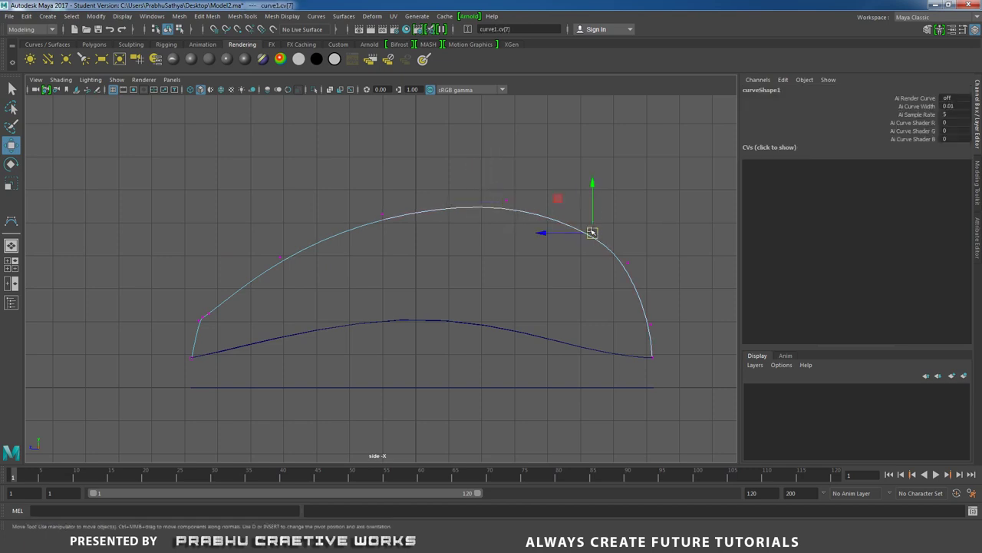
{"action": "left_click_drag", "start_coordinate": [591, 233], "coordinate": [587, 223]}
{"action": "left_click", "coordinate": [587, 275]}
{"action": "left_click", "coordinate": [627, 259]}
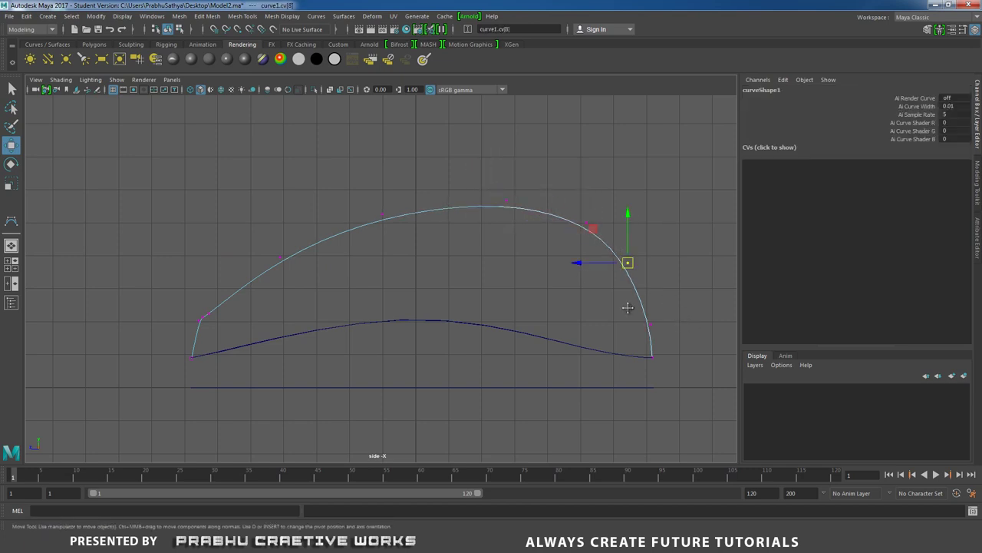
{"action": "middle_click_drag", "start_coordinate": [642, 299], "coordinate": [522, 269], "text": "alt"}
{"action": "left_click_drag", "start_coordinate": [506, 279], "coordinate": [543, 300]}
{"action": "left_click", "coordinate": [518, 231]}
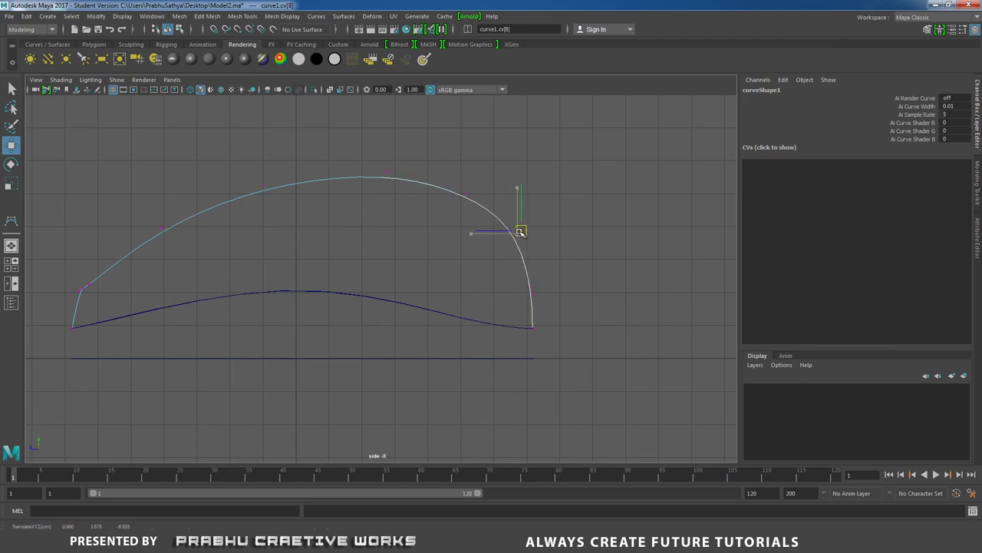
{"action": "left_click", "coordinate": [533, 294]}
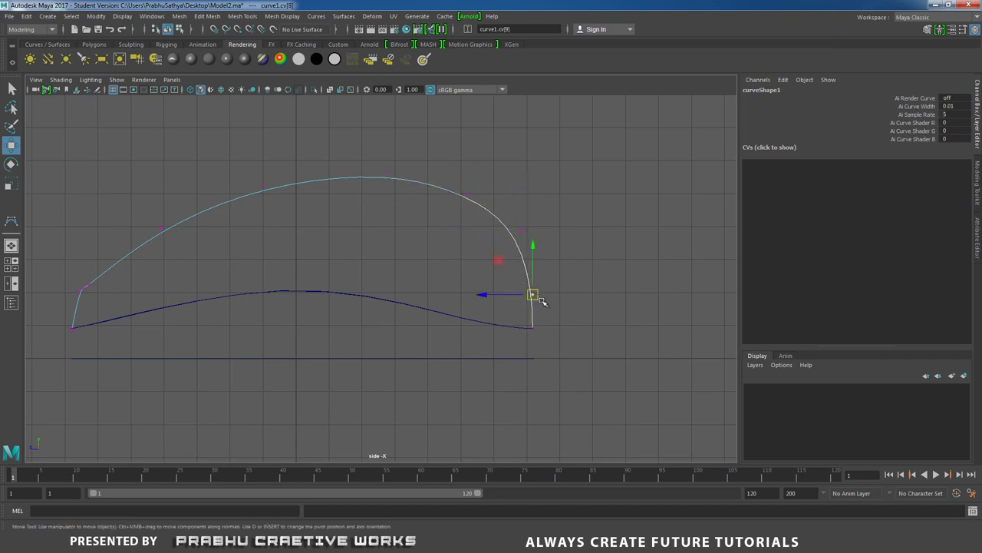
{"action": "left_click", "coordinate": [466, 191]}
{"action": "left_click", "coordinate": [387, 231]}
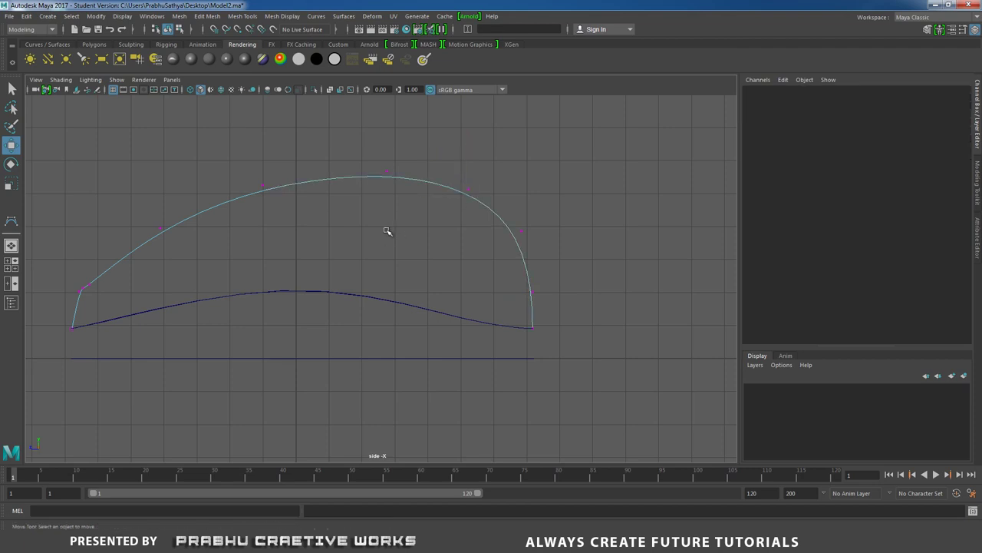
Step: Move the control vertex just above the domed curve's low corner further up along the long slope
{"action": "middle_click_drag", "start_coordinate": [387, 232], "coordinate": [490, 231], "text": "alt"}
{"action": "left_click_drag", "start_coordinate": [288, 241], "coordinate": [290, 244]}
{"action": "scroll", "coordinate": [311, 315], "scroll_direction": "up", "scroll_amount": 3}
{"action": "middle_click_drag", "start_coordinate": [208, 278], "coordinate": [458, 256], "text": "alt"}
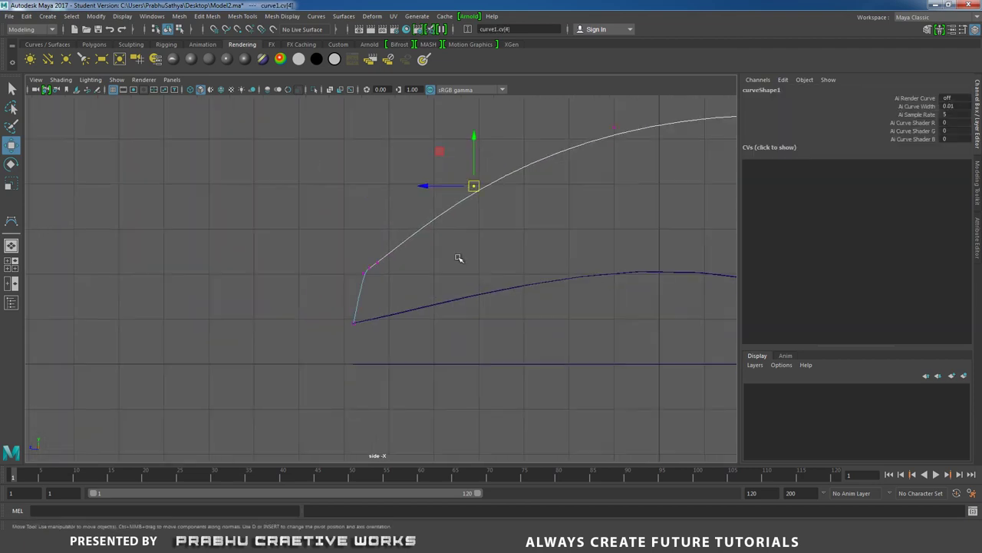
{"action": "scroll", "coordinate": [407, 245], "scroll_direction": "up", "scroll_amount": 1}
{"action": "left_click", "coordinate": [377, 263]}
{"action": "left_click_drag", "start_coordinate": [376, 264], "coordinate": [383, 254]}
{"action": "left_click", "coordinate": [456, 268]}
Step: Adjust the two control vertices at the domed curve's low corner to soften the bend
{"action": "scroll", "coordinate": [455, 269], "scroll_direction": "down", "scroll_amount": 3}
{"action": "middle_click_drag", "start_coordinate": [434, 253], "coordinate": [288, 276], "text": "alt"}
{"action": "scroll", "coordinate": [295, 301], "scroll_direction": "up", "scroll_amount": 2}
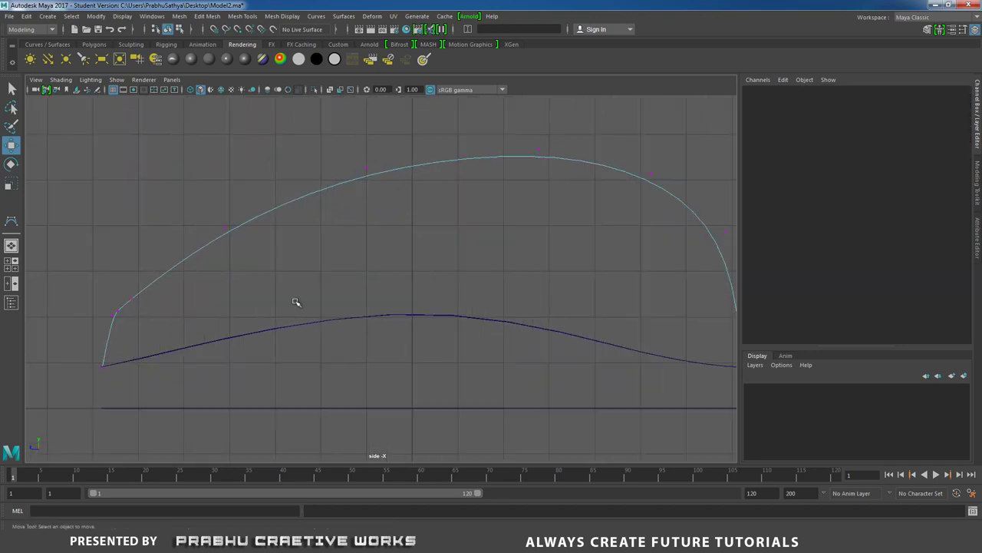
{"action": "middle_click_drag", "start_coordinate": [213, 306], "coordinate": [456, 241], "text": "alt"}
{"action": "scroll", "coordinate": [545, 305], "scroll_direction": "up", "scroll_amount": 2}
{"action": "left_click", "coordinate": [351, 229]}
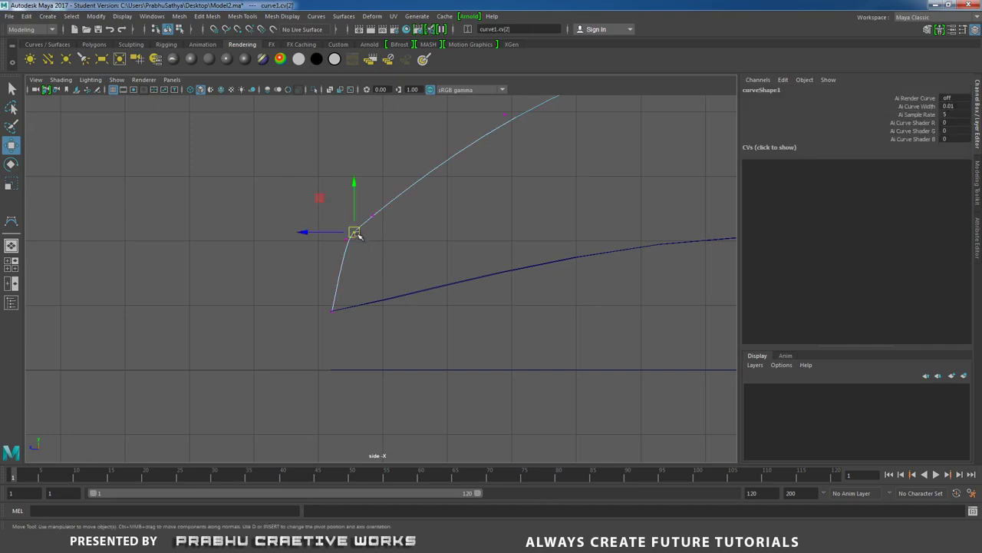
{"action": "left_click", "coordinate": [357, 257]}
{"action": "left_click", "coordinate": [345, 242]}
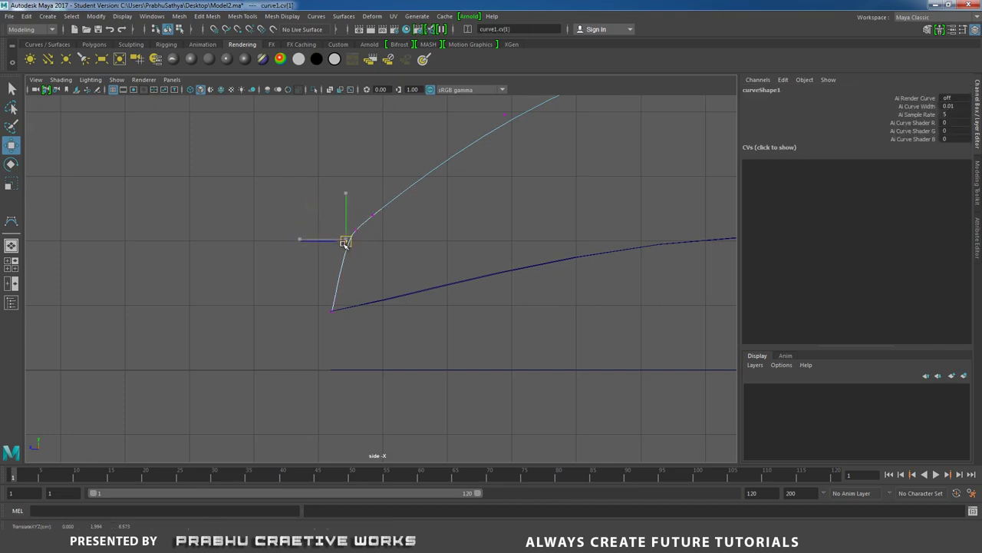
{"action": "left_click", "coordinate": [371, 258]}
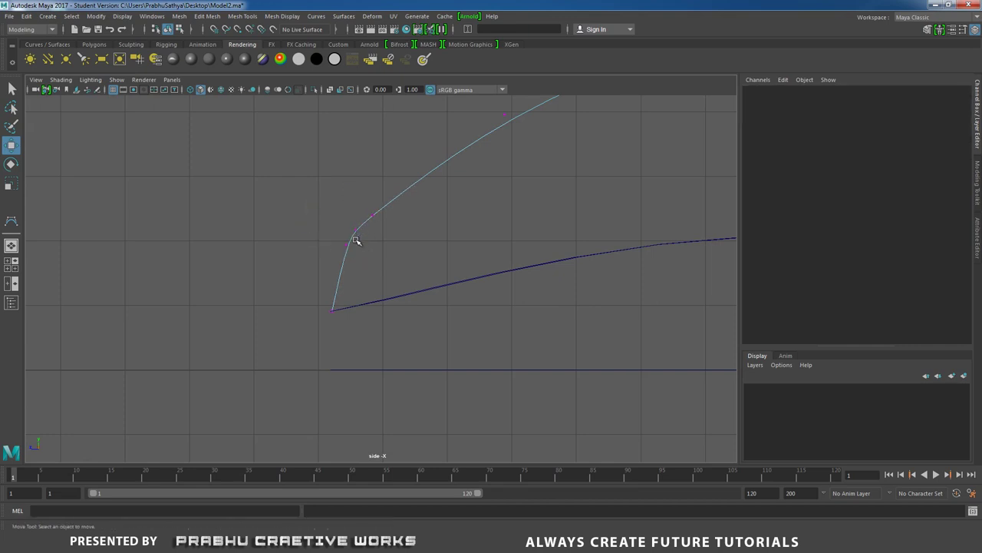
Step: Nudge the control vertex midway up the long slope slightly outward, and return to object selection
{"action": "scroll", "coordinate": [356, 242], "scroll_direction": "down", "scroll_amount": 5}
{"action": "scroll", "coordinate": [353, 230], "scroll_direction": "up", "scroll_amount": 5}
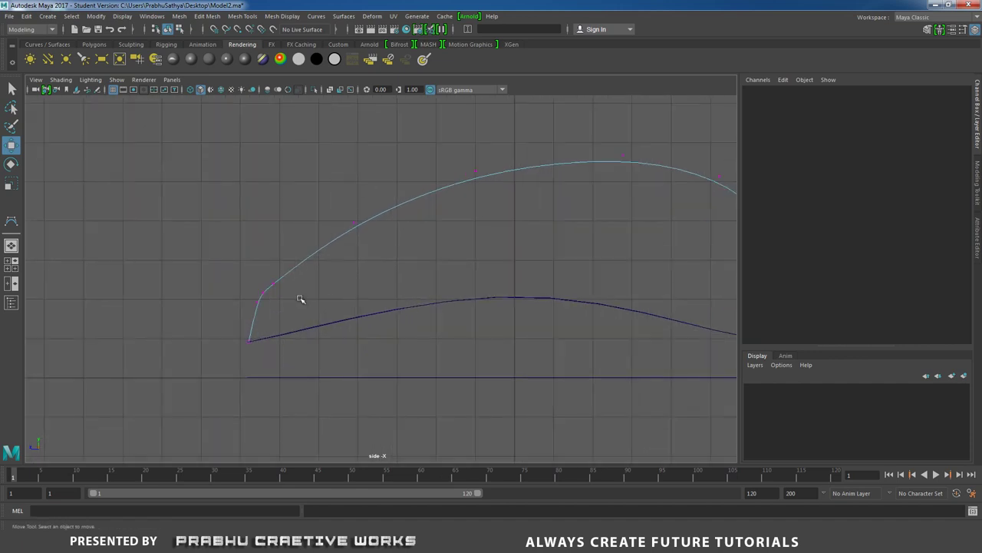
{"action": "left_click_drag", "start_coordinate": [356, 233], "coordinate": [357, 225]}
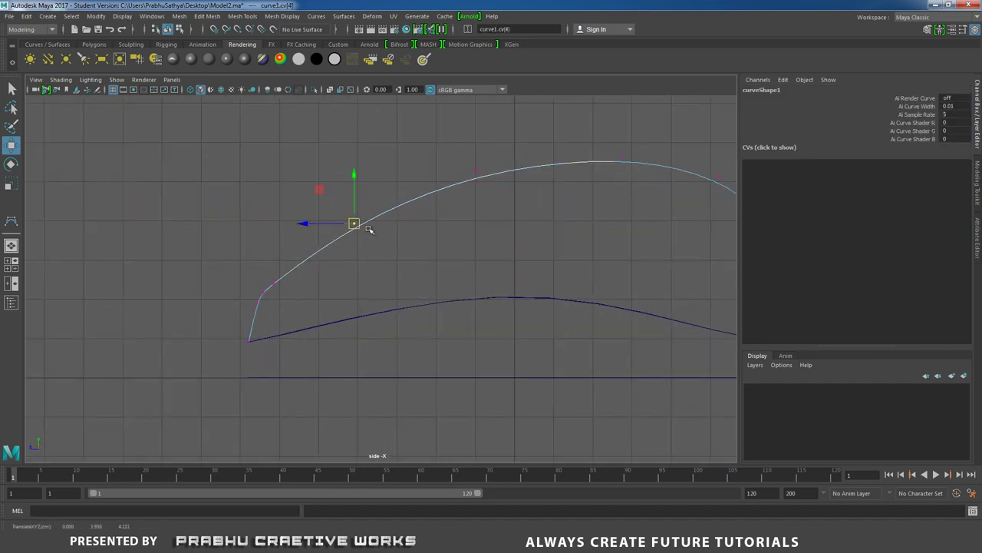
{"action": "scroll", "coordinate": [496, 225], "scroll_direction": "down", "scroll_amount": 3}
{"action": "right_click_drag", "start_coordinate": [476, 216], "coordinate": [566, 187]}
Step: Scale the domed curve to about 0.911 in Y in the perspective view
{"action": "key", "text": "space"}
{"action": "left_click_drag", "start_coordinate": [520, 254], "coordinate": [393, 209]}
{"action": "left_click", "coordinate": [554, 271]}
{"action": "left_click", "coordinate": [434, 169]}
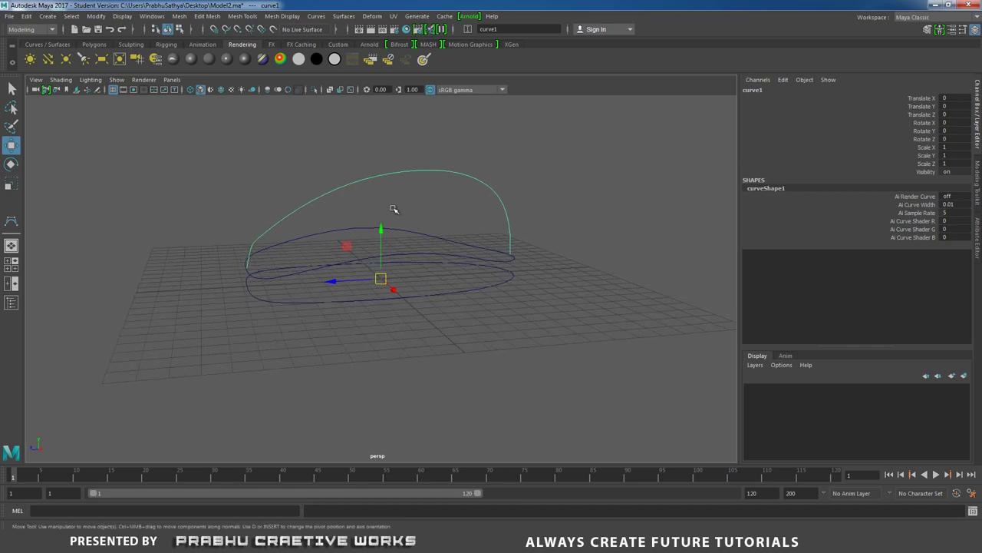
{"action": "key", "text": "r"}
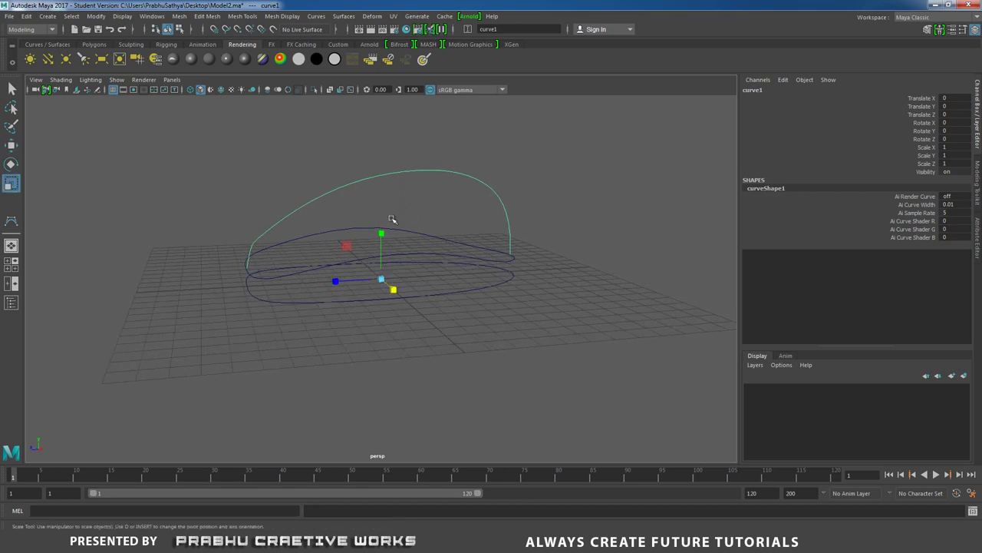
{"action": "left_click_drag", "start_coordinate": [381, 232], "coordinate": [469, 250]}
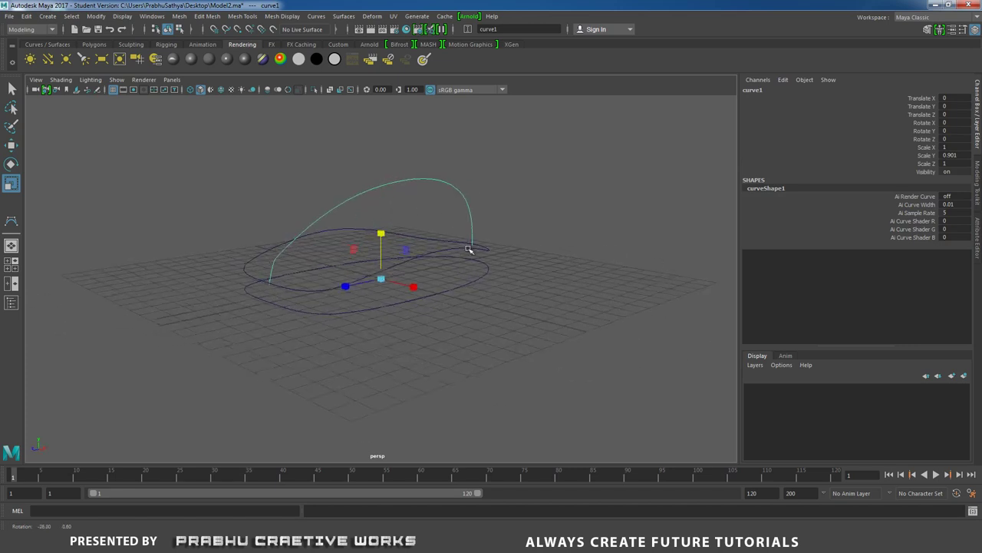
{"action": "left_click_drag", "start_coordinate": [383, 233], "coordinate": [548, 237]}
Step: Raise the domed curve slightly in Y in the side view to align its ends with the arched curve
{"action": "key", "text": "space"}
{"action": "key", "text": "space"}
{"action": "key", "text": "w"}
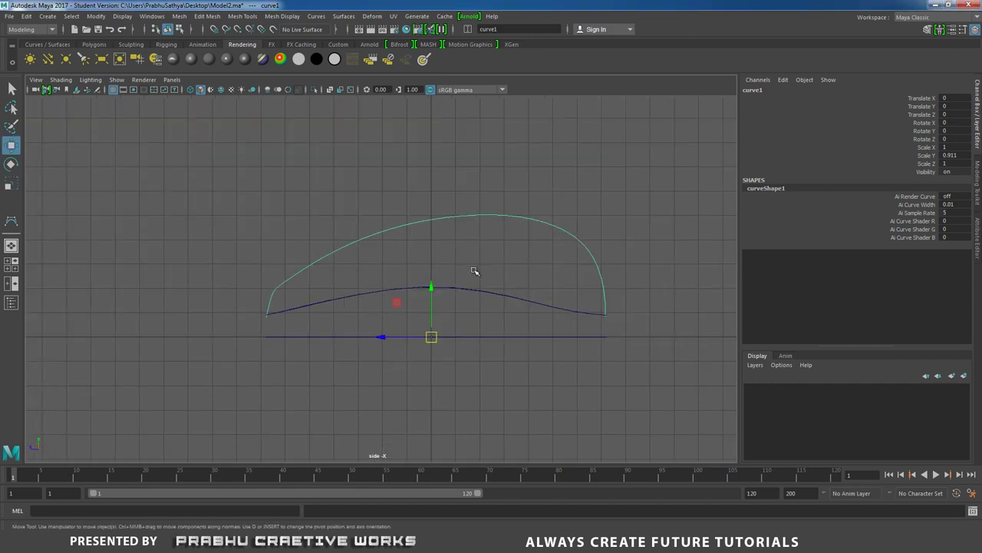
{"action": "left_click_drag", "start_coordinate": [431, 281], "coordinate": [433, 279]}
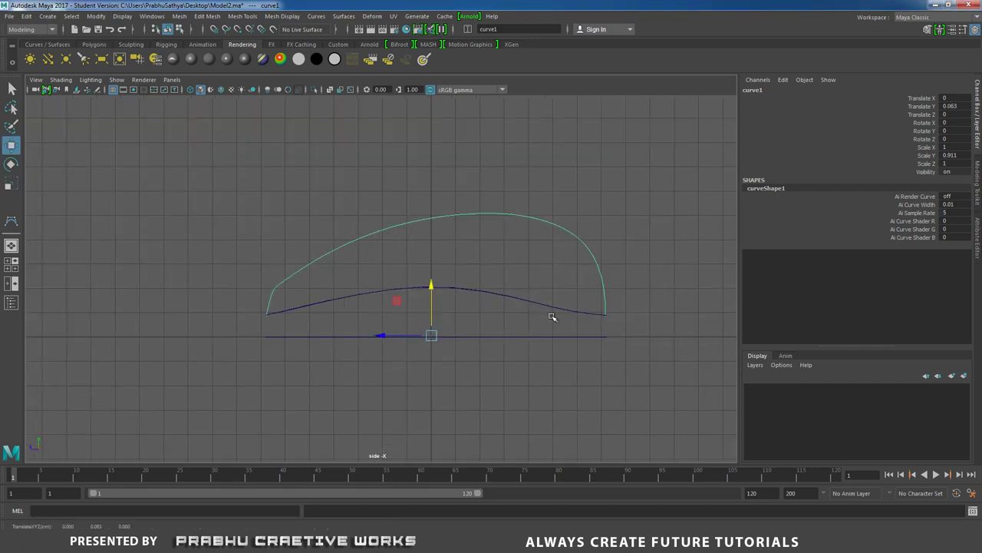
Step: Shift the domed curve's first control vertex slightly along Z at the low-corner end to align with the arched curve's end
{"action": "right_click_drag", "start_coordinate": [273, 315], "coordinate": [463, 363], "text": "alt"}
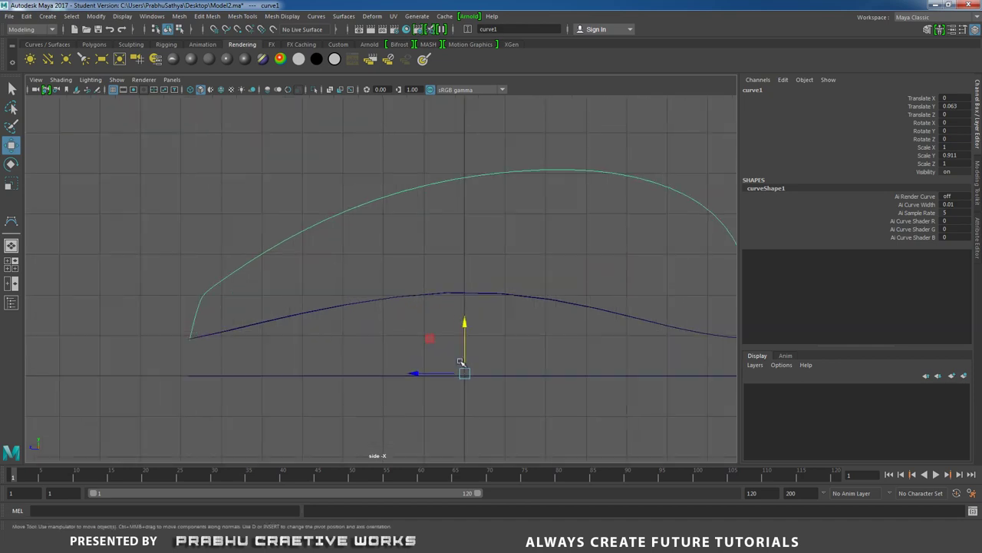
{"action": "middle_click_drag", "start_coordinate": [251, 354], "coordinate": [441, 301], "text": "alt"}
{"action": "right_click_drag", "start_coordinate": [442, 301], "coordinate": [515, 305], "text": "alt"}
{"action": "left_click_drag", "start_coordinate": [715, 273], "coordinate": [716, 277]}
{"action": "middle_click_drag", "start_coordinate": [570, 285], "coordinate": [348, 321], "text": "alt"}
{"action": "right_click_drag", "start_coordinate": [541, 286], "coordinate": [278, 252], "text": "alt"}
{"action": "scroll", "coordinate": [278, 252], "scroll_direction": "up", "scroll_amount": 2}
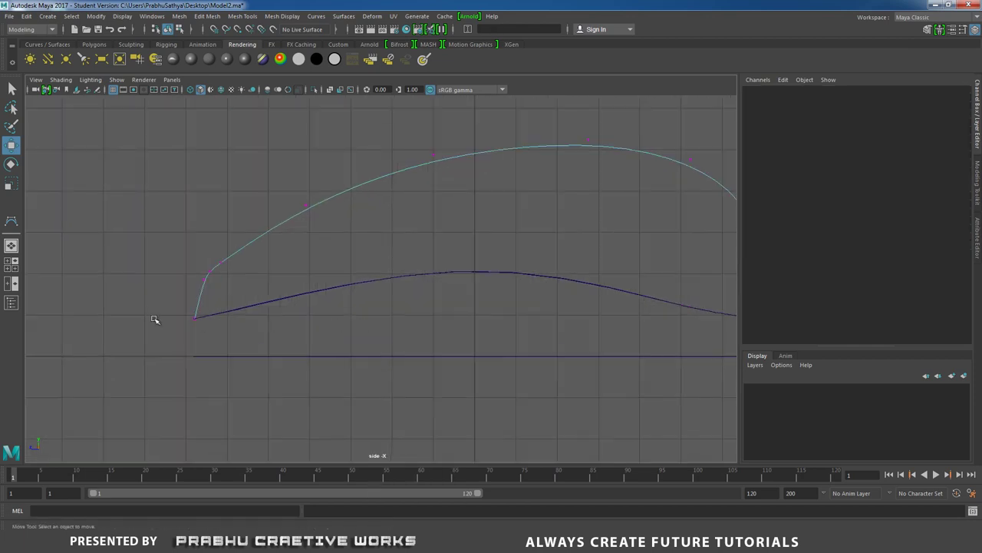
{"action": "left_click", "coordinate": [194, 320]}
{"action": "left_click_drag", "start_coordinate": [155, 321], "coordinate": [153, 321]}
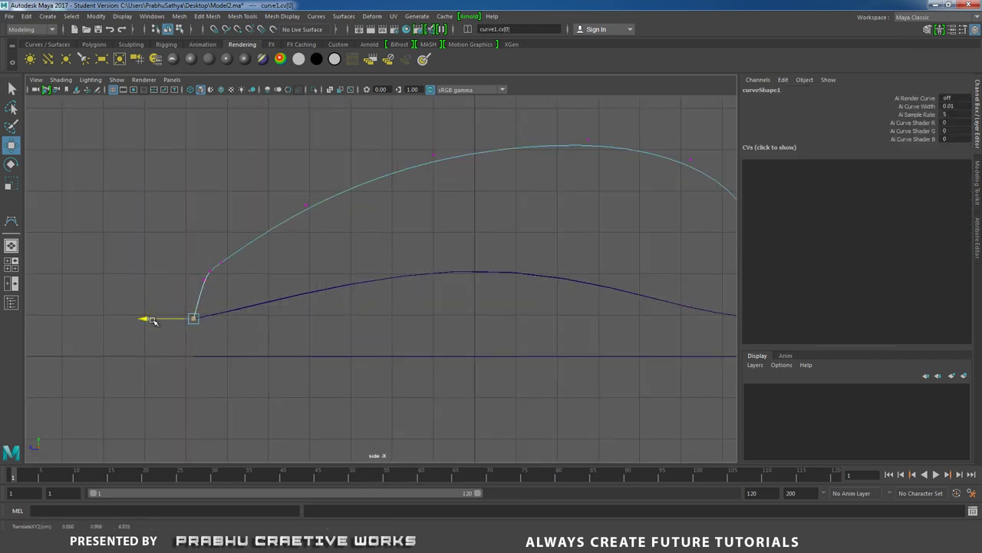
{"action": "scroll", "coordinate": [476, 248], "scroll_direction": "down", "scroll_amount": 3}
{"action": "scroll", "coordinate": [437, 287], "scroll_direction": "down", "scroll_amount": 1}
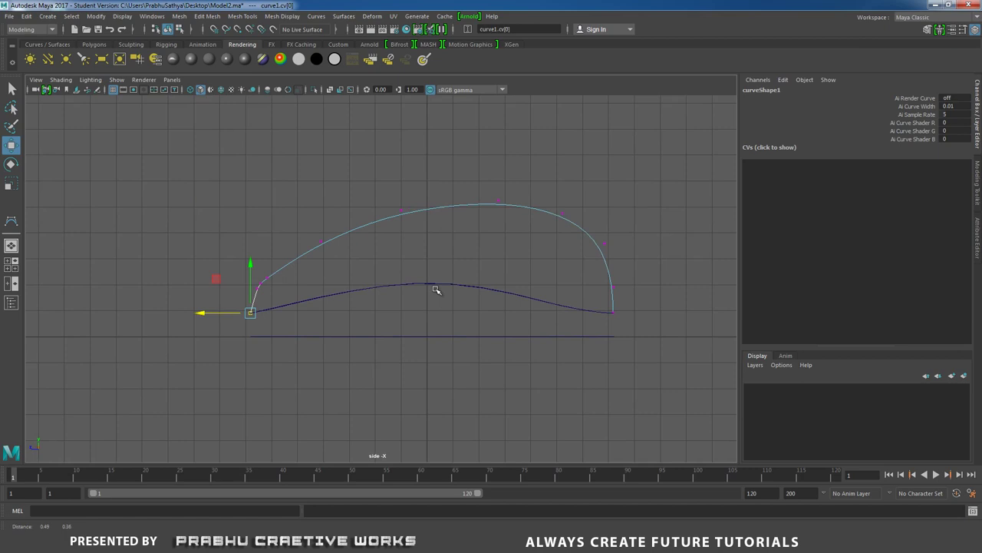
Step: Return the domed curve to object mode, clear the selection in the perspective view and save the scene incrementally as Model3.ma
{"action": "right_click", "coordinate": [461, 213]}
{"action": "right_click_drag", "start_coordinate": [461, 213], "coordinate": [511, 196]}
{"action": "scroll", "coordinate": [465, 248], "scroll_direction": "down", "scroll_amount": 1}
{"action": "key", "text": "space"}
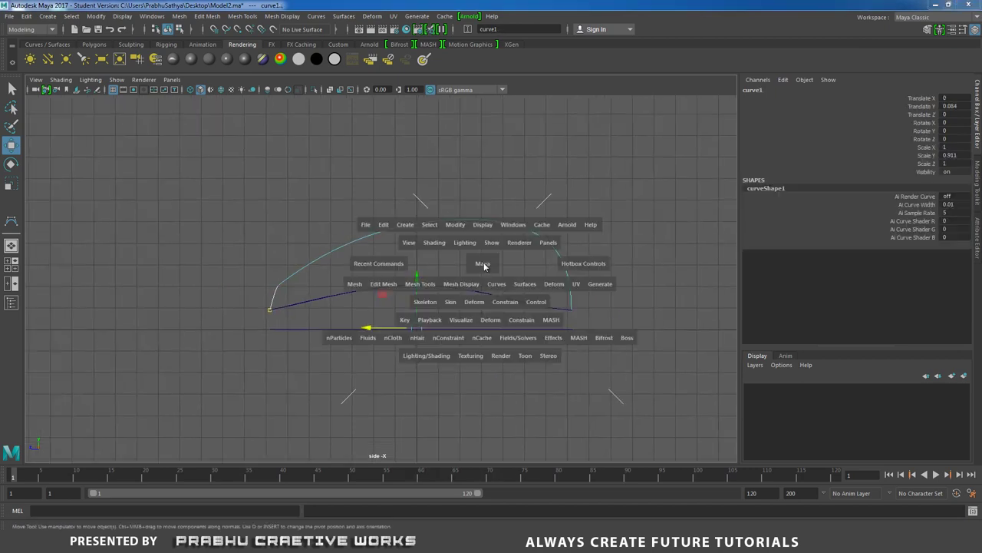
{"action": "left_click_drag", "start_coordinate": [484, 265], "coordinate": [485, 237]}
{"action": "left_click_drag", "start_coordinate": [539, 261], "coordinate": [637, 330], "text": "alt"}
{"action": "left_click", "coordinate": [601, 266]}
{"action": "right_click_drag", "start_coordinate": [601, 266], "coordinate": [483, 276], "text": "alt"}
{"action": "left_click_drag", "start_coordinate": [491, 292], "coordinate": [443, 309], "text": "alt"}
{"action": "left_click_drag", "start_coordinate": [342, 201], "coordinate": [538, 320]}
{"action": "left_click", "coordinate": [537, 320]}
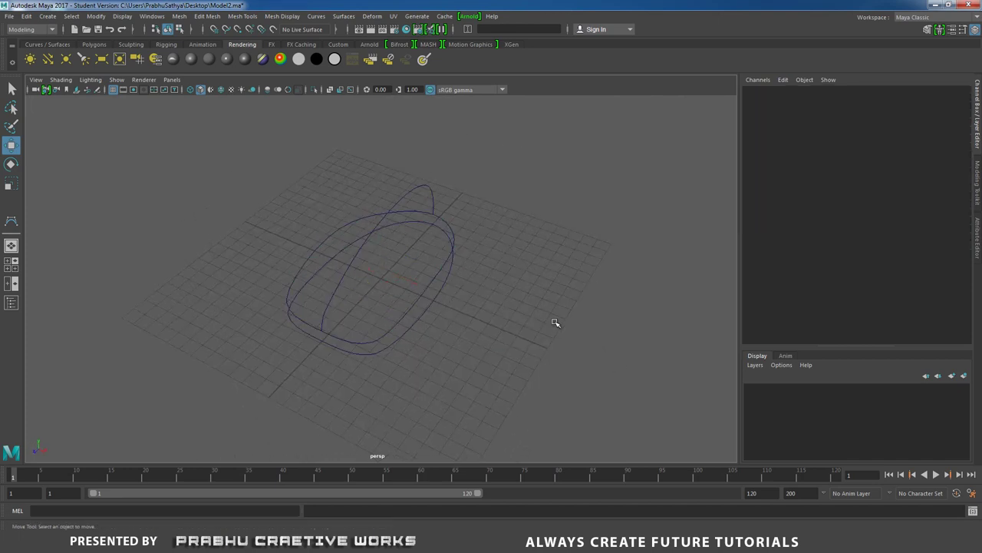
{"action": "key", "text": "ctrl+alt+s"}
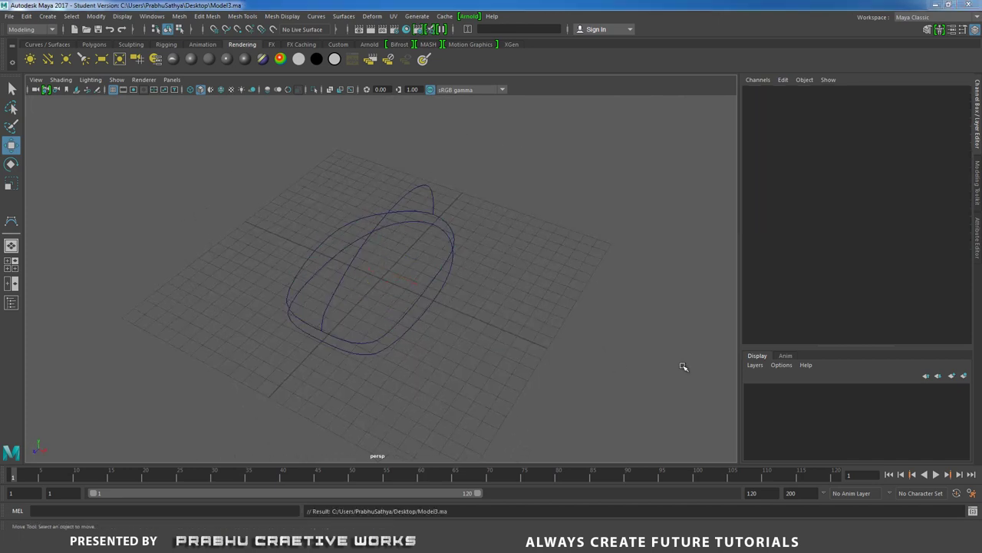
Step: Create a polygon plane at the origin
{"action": "left_click", "coordinate": [48, 17]}
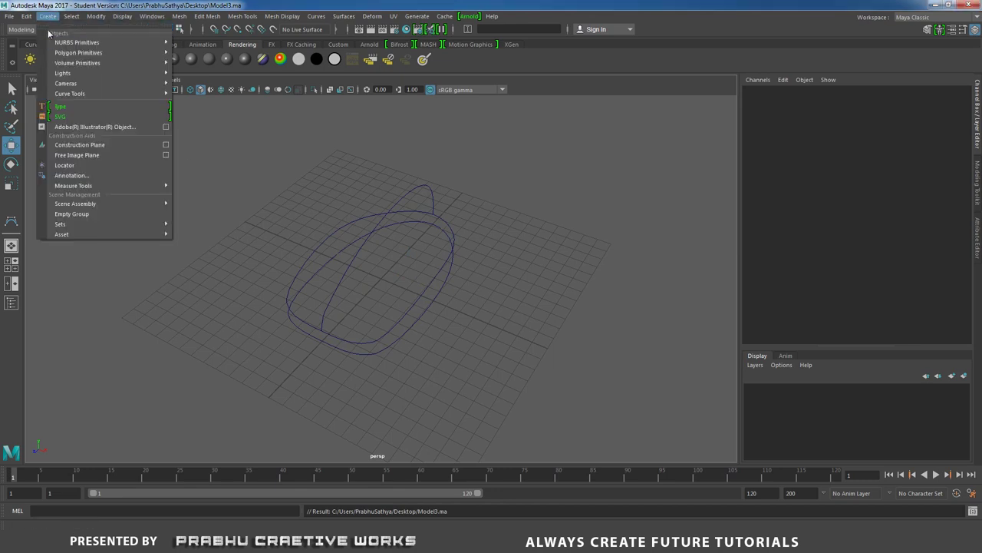
{"action": "mouse_move", "coordinate": [81, 53]}
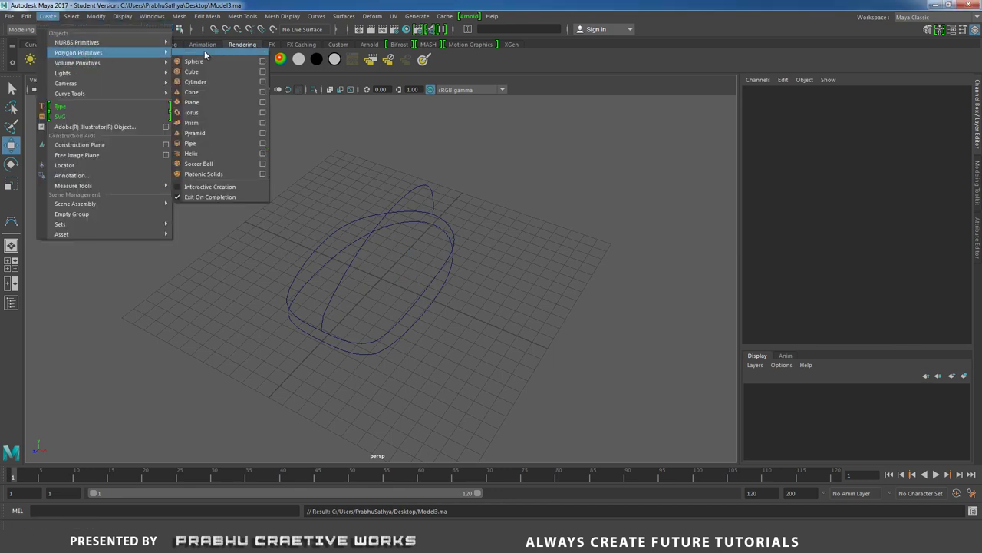
{"action": "left_click", "coordinate": [193, 102]}
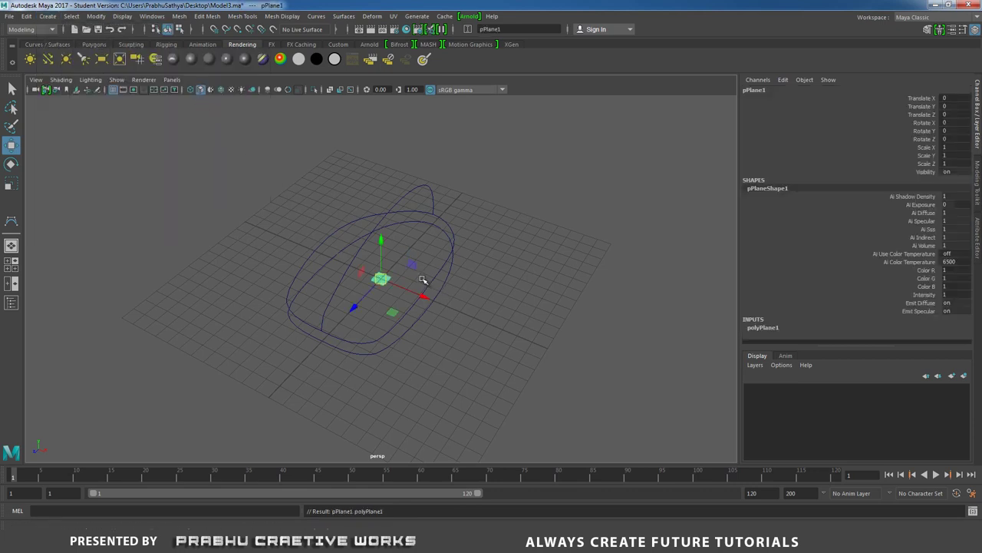
Step: Reduce the plane's width and height subdivisions to 1 each
{"action": "right_click_drag", "start_coordinate": [424, 278], "coordinate": [458, 299], "text": "alt"}
{"action": "left_click_drag", "start_coordinate": [458, 299], "coordinate": [477, 338], "text": "alt"}
{"action": "left_click", "coordinate": [772, 329]}
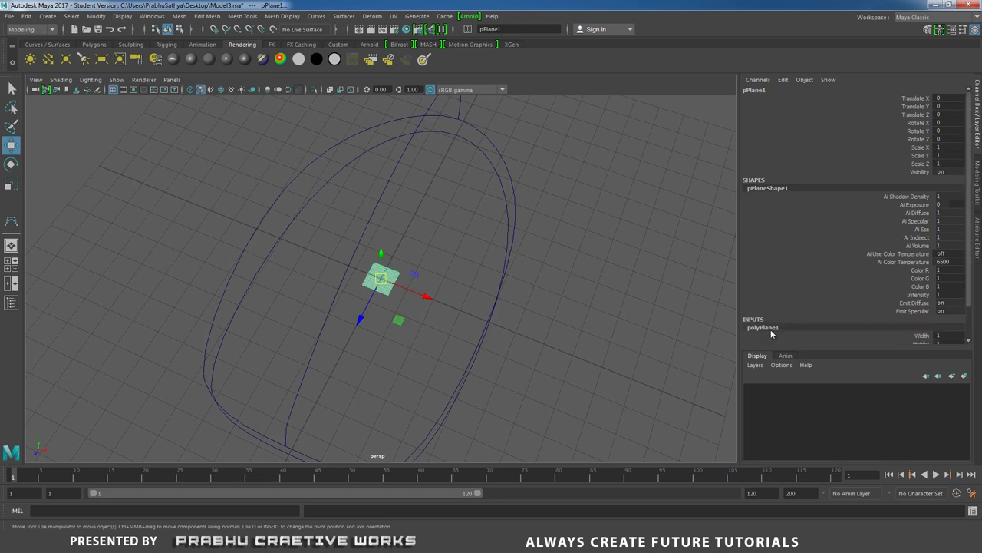
{"action": "scroll", "coordinate": [952, 268], "scroll_direction": "down", "scroll_amount": 2}
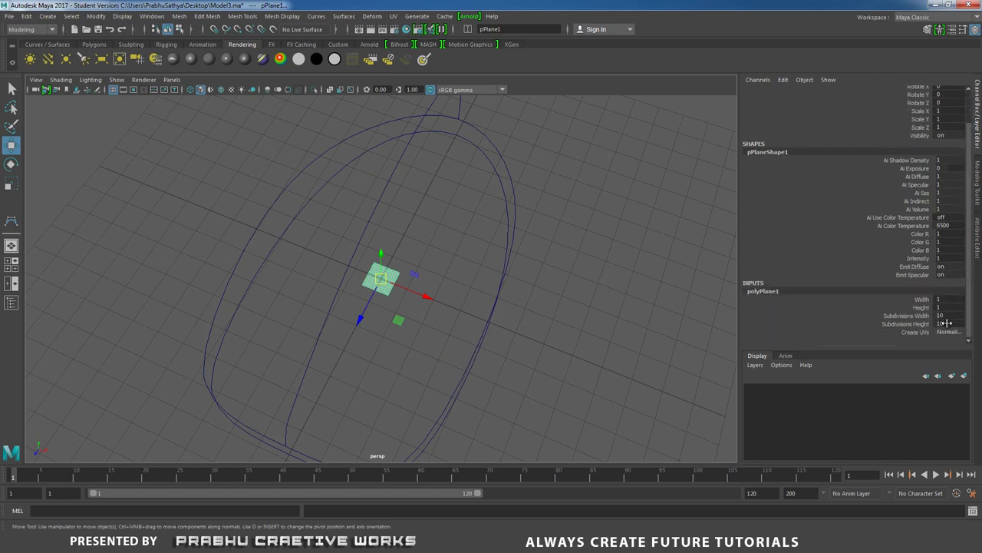
{"action": "left_click_drag", "start_coordinate": [947, 316], "coordinate": [952, 331]}
{"action": "left_click", "coordinate": [951, 322]}
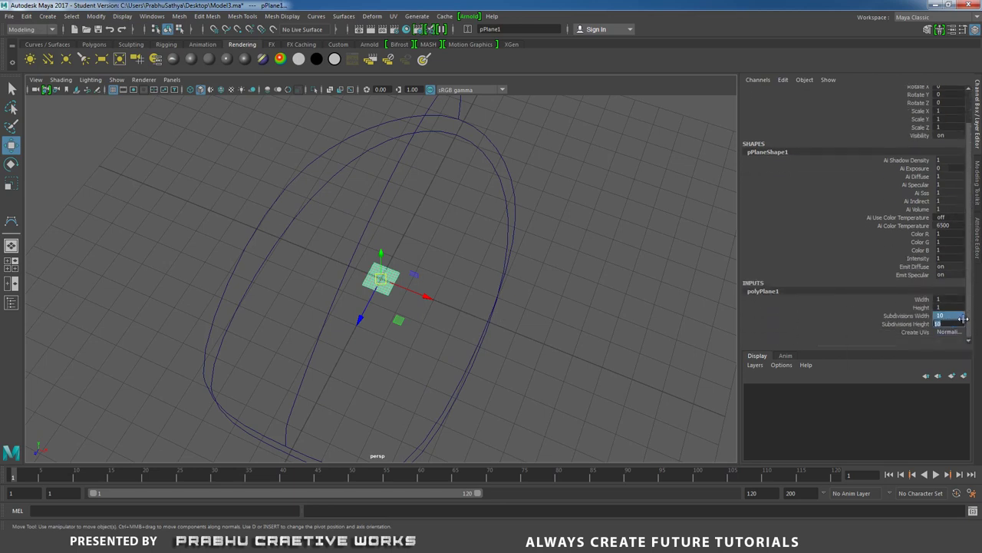
{"action": "left_click", "coordinate": [592, 333]}
Step: Move the plane to the base outline's low-corner end, about 6.31 in Z and 0.5 in X, with one side on the centre line
{"action": "left_click_drag", "start_coordinate": [552, 313], "coordinate": [599, 257], "text": "alt"}
{"action": "left_click", "coordinate": [435, 235]}
{"action": "left_click_drag", "start_coordinate": [420, 270], "coordinate": [369, 453]}
{"action": "key", "text": "f"}
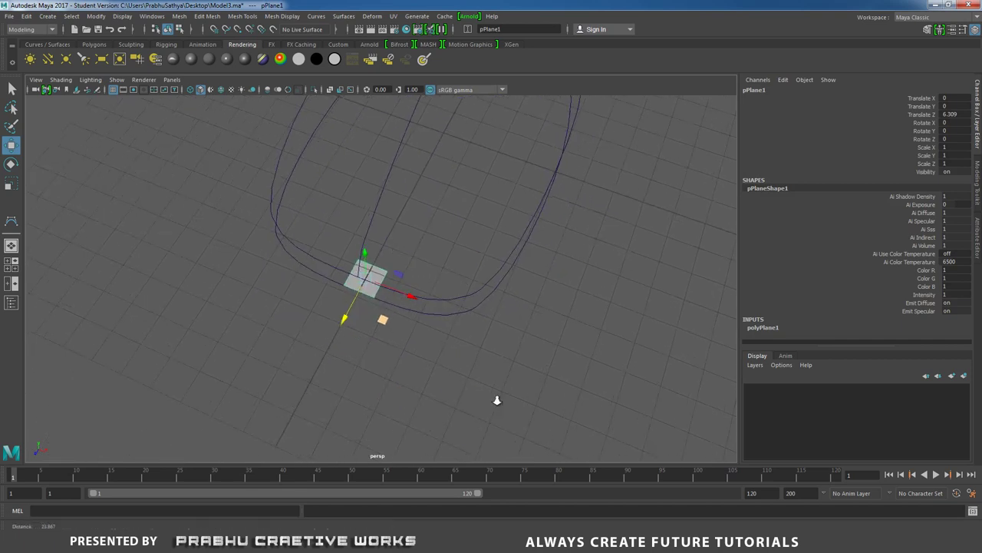
{"action": "left_click_drag", "start_coordinate": [347, 332], "coordinate": [399, 302], "text": "alt"}
{"action": "left_click_drag", "start_coordinate": [391, 261], "coordinate": [442, 256]}
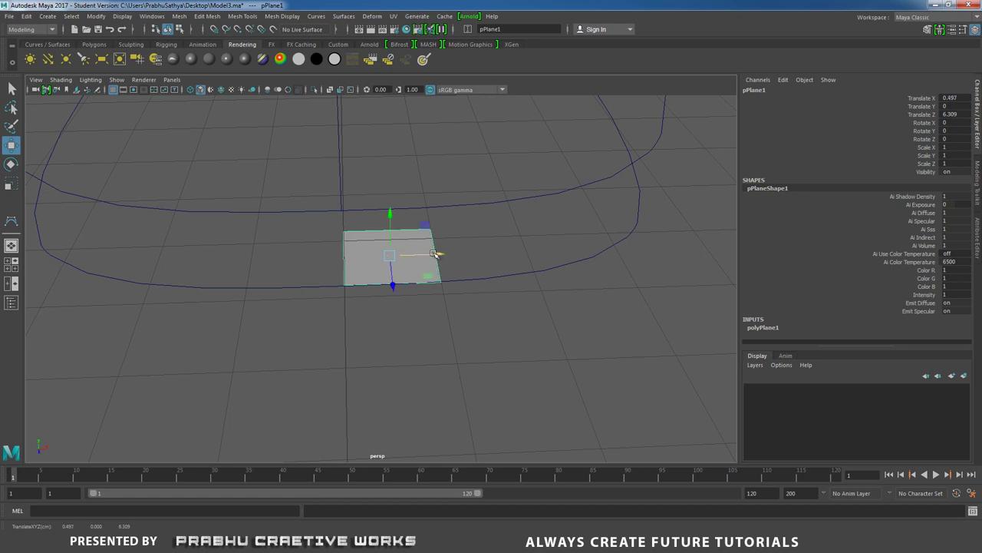
Step: Select the plane's inner edge and move it up and outward to about Y 0.57, Z 6.78 so the face stands upright
{"action": "right_click_drag", "start_coordinate": [388, 206], "coordinate": [295, 169], "text": "alt"}
{"action": "middle_click_drag", "start_coordinate": [422, 204], "coordinate": [425, 305], "text": "alt"}
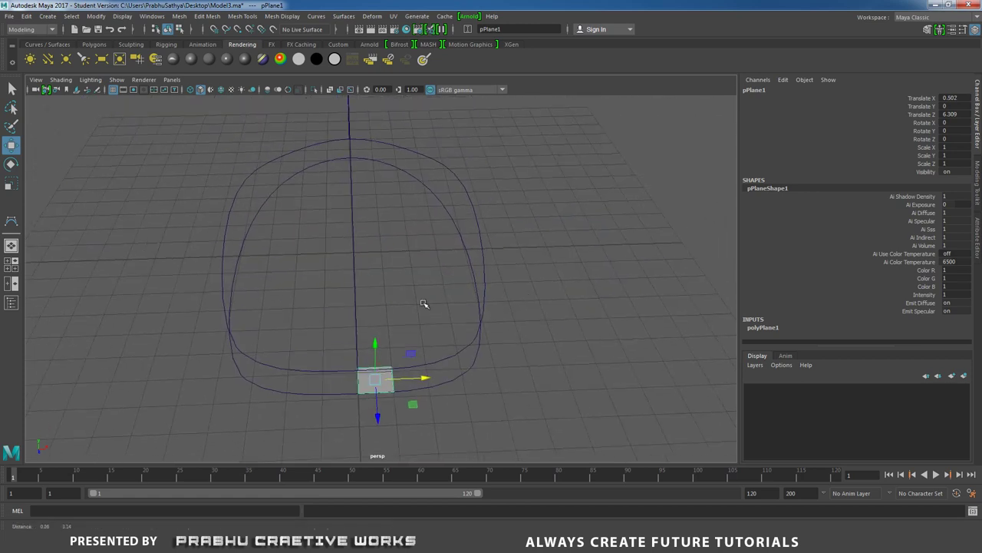
{"action": "right_click_drag", "start_coordinate": [425, 305], "coordinate": [327, 239], "text": "alt"}
{"action": "left_click_drag", "start_coordinate": [439, 230], "coordinate": [380, 197], "text": "alt"}
{"action": "left_click_drag", "start_coordinate": [385, 274], "coordinate": [415, 222], "text": "alt"}
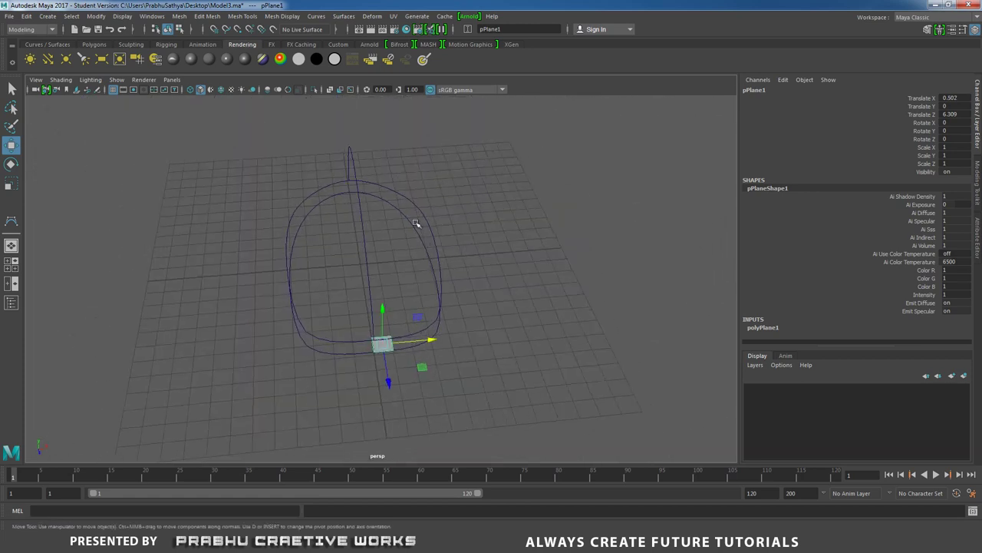
{"action": "right_click_drag", "start_coordinate": [304, 240], "coordinate": [495, 358], "text": "alt"}
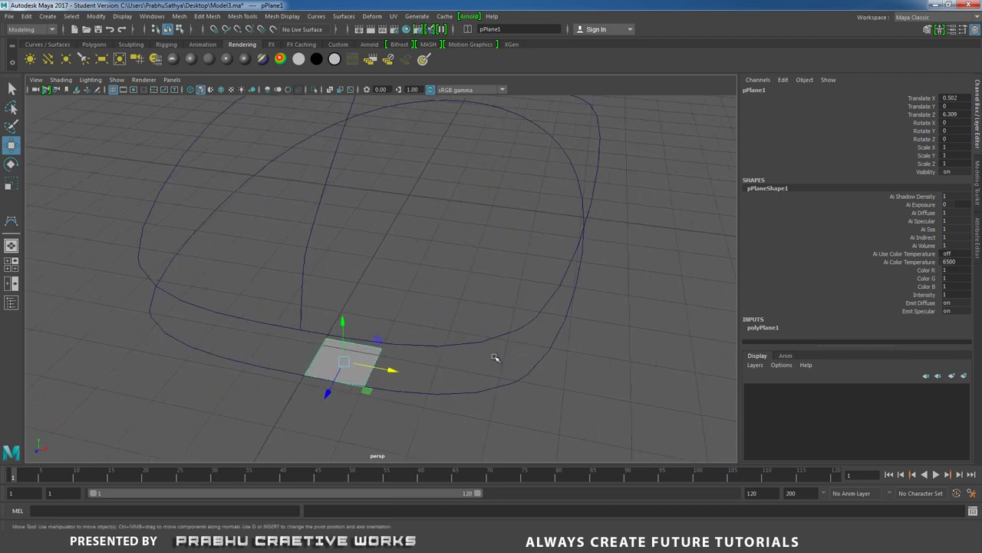
{"action": "middle_click_drag", "start_coordinate": [378, 283], "coordinate": [400, 257], "text": "alt"}
{"action": "right_click_drag", "start_coordinate": [446, 235], "coordinate": [440, 218]}
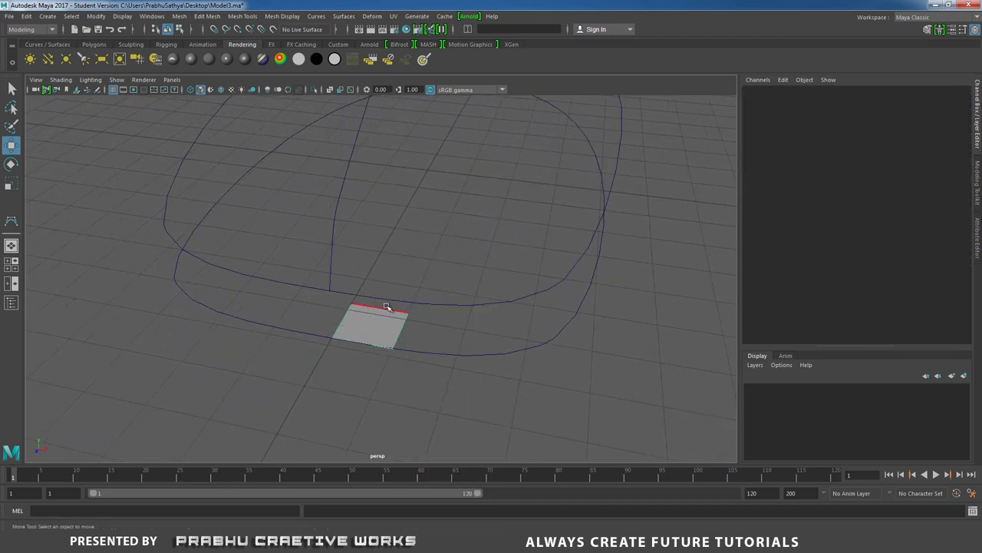
{"action": "left_click", "coordinate": [385, 307]}
{"action": "left_click_drag", "start_coordinate": [353, 327], "coordinate": [322, 225], "text": "alt"}
{"action": "left_click_drag", "start_coordinate": [285, 284], "coordinate": [222, 284]}
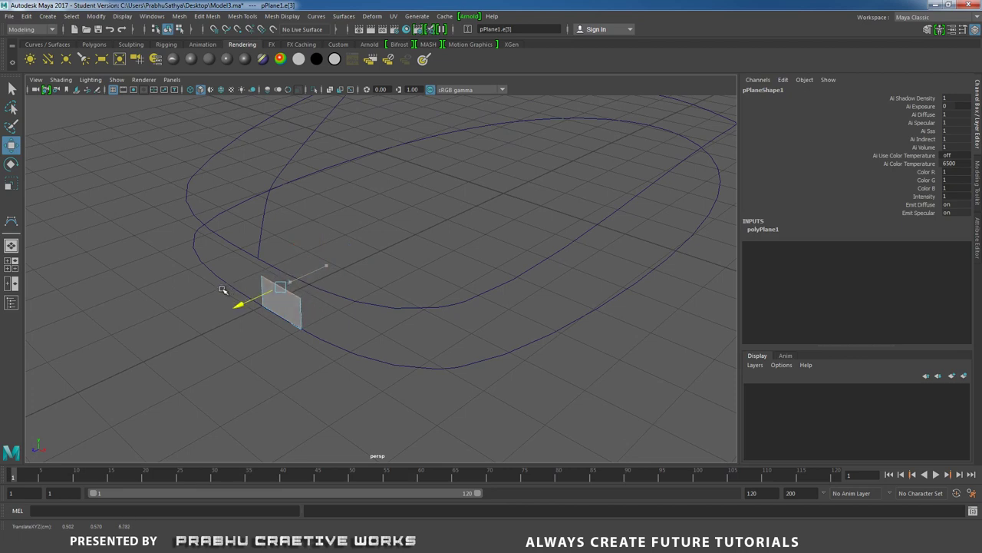
Step: In the side view, move the plane's upper edge to the end of the arched curve, about Y 0.87, Z 6.81
{"action": "key", "text": "space"}
{"action": "left_click_drag", "start_coordinate": [370, 331], "coordinate": [430, 330]}
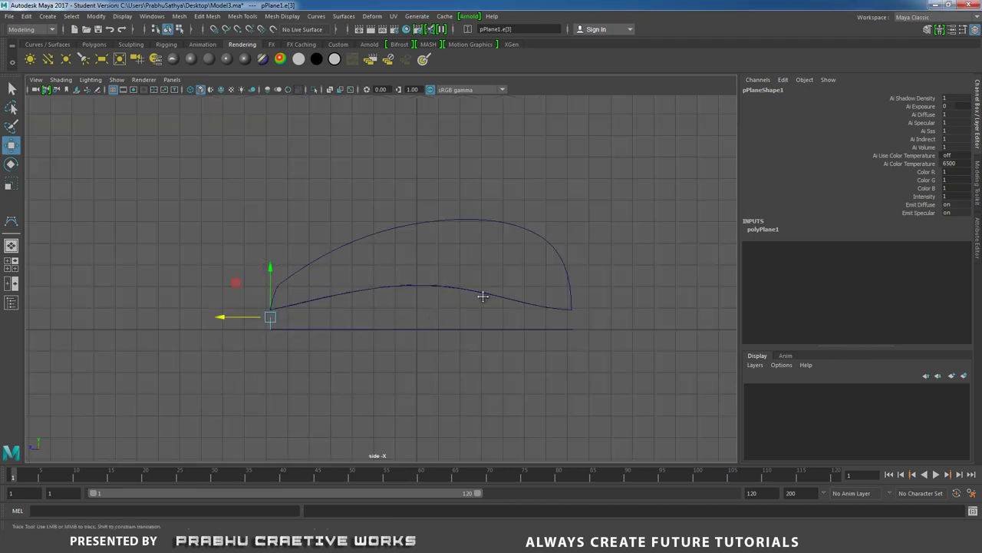
{"action": "middle_click_drag", "start_coordinate": [482, 296], "coordinate": [627, 278], "text": "alt"}
{"action": "right_click_drag", "start_coordinate": [627, 278], "coordinate": [806, 461], "text": "alt"}
{"action": "middle_click_drag", "start_coordinate": [499, 351], "coordinate": [457, 332], "text": "alt"}
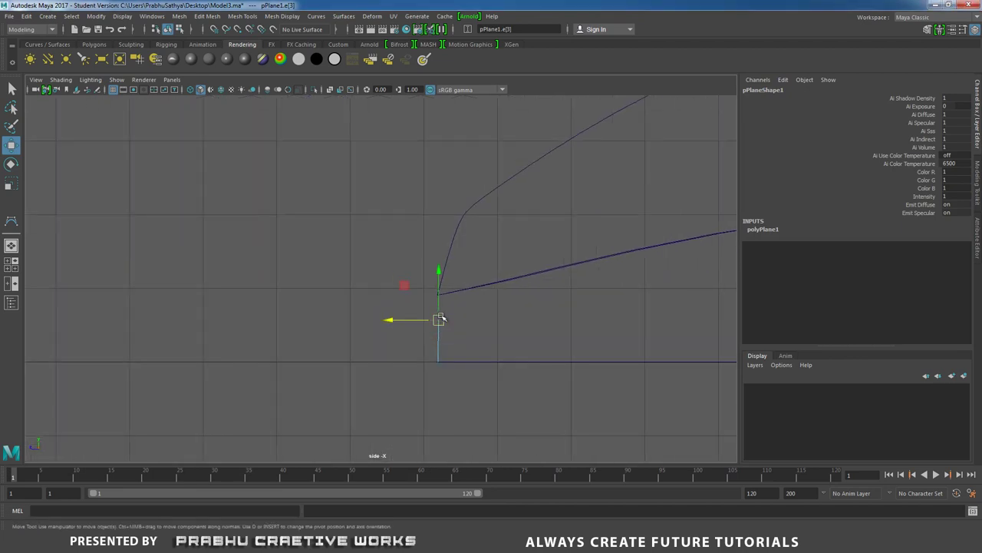
{"action": "left_click_drag", "start_coordinate": [439, 319], "coordinate": [447, 299]}
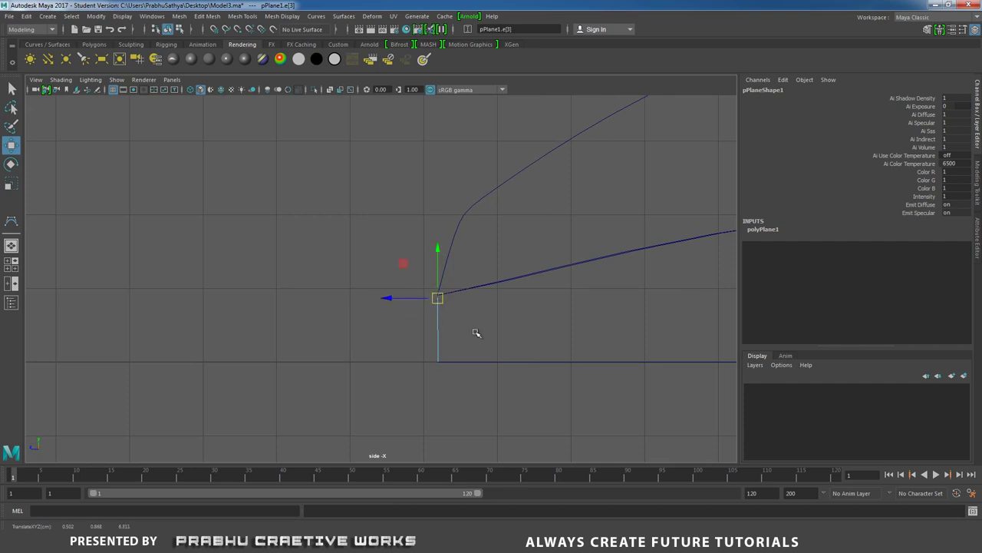
Step: In the perspective view, select the plane's free vertical edge and shift it slightly inward along Z to about 6.77 to follow the curves
{"action": "key", "text": "space"}
{"action": "left_click_drag", "start_coordinate": [475, 333], "coordinate": [547, 359]}
{"action": "middle_click_drag", "start_coordinate": [492, 350], "coordinate": [444, 313], "text": "alt"}
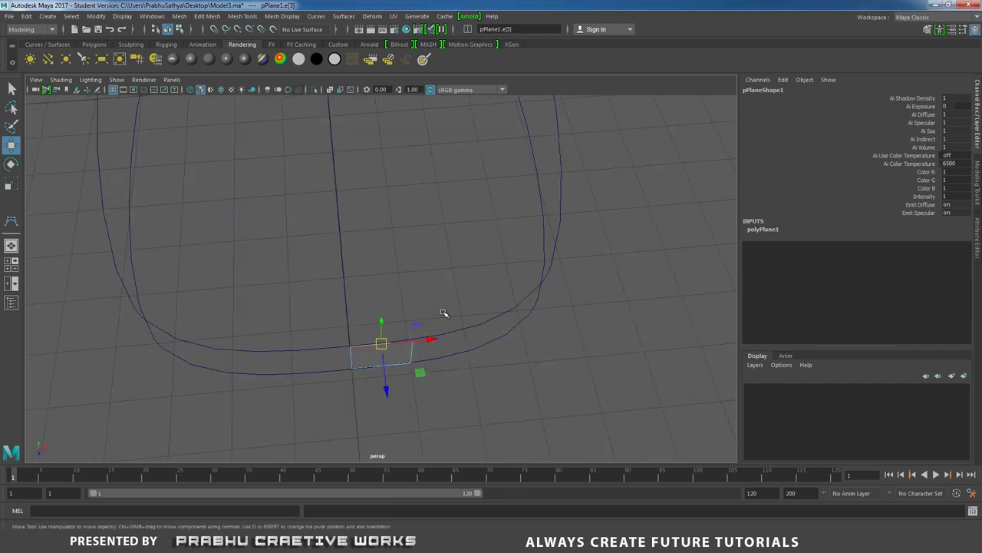
{"action": "right_click_drag", "start_coordinate": [443, 312], "coordinate": [438, 357], "text": "alt"}
{"action": "left_click_drag", "start_coordinate": [438, 357], "coordinate": [420, 347], "text": "alt"}
{"action": "left_click", "coordinate": [378, 298]}
{"action": "left_click_drag", "start_coordinate": [404, 307], "coordinate": [307, 373], "text": "alt"}
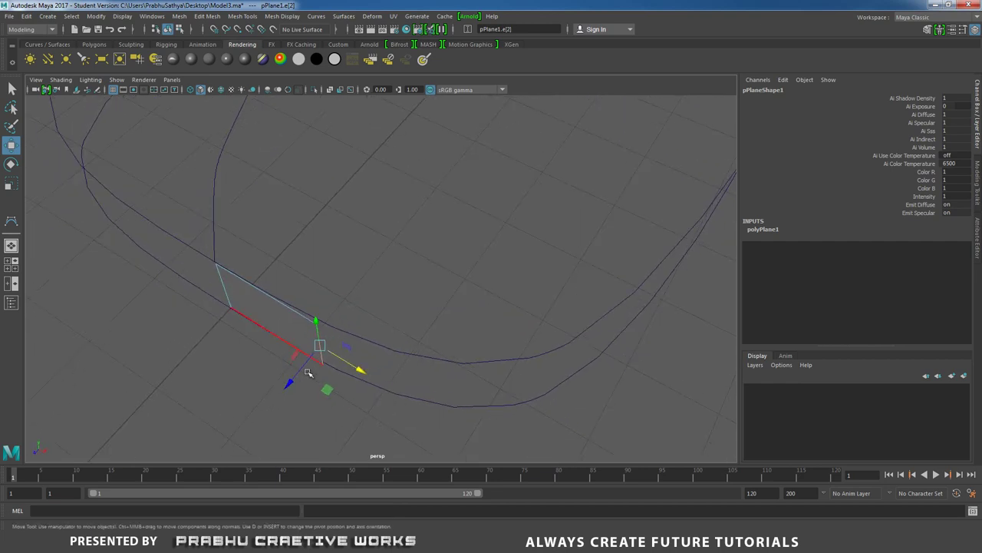
{"action": "middle_click_drag", "start_coordinate": [290, 382], "coordinate": [294, 379]}
{"action": "left_click_drag", "start_coordinate": [293, 379], "coordinate": [295, 378]}
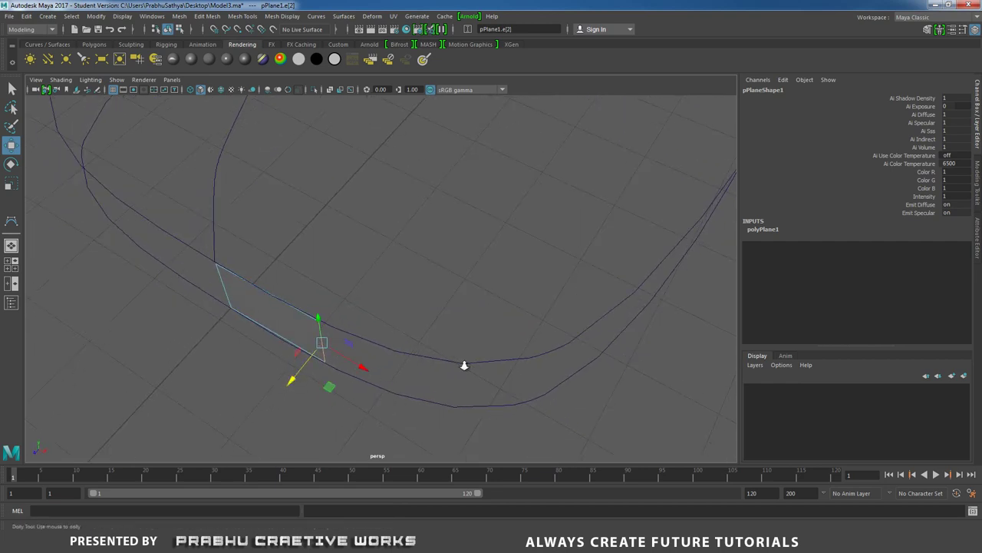
Step: Extrude the free vertical edge and move it along the outline in the top view to about X 2.08, Z 6.69
{"action": "left_click_drag", "start_coordinate": [465, 366], "coordinate": [538, 361], "text": "alt"}
{"action": "right_click_drag", "start_coordinate": [537, 361], "coordinate": [354, 296], "text": "alt"}
{"action": "left_click_drag", "start_coordinate": [354, 296], "coordinate": [330, 311], "text": "alt"}
{"action": "middle_click_drag", "start_coordinate": [482, 299], "coordinate": [432, 302]}
{"action": "left_click_drag", "start_coordinate": [430, 301], "coordinate": [404, 304], "text": "alt"}
{"action": "right_click_drag", "start_coordinate": [499, 292], "coordinate": [499, 315], "text": "shift"}
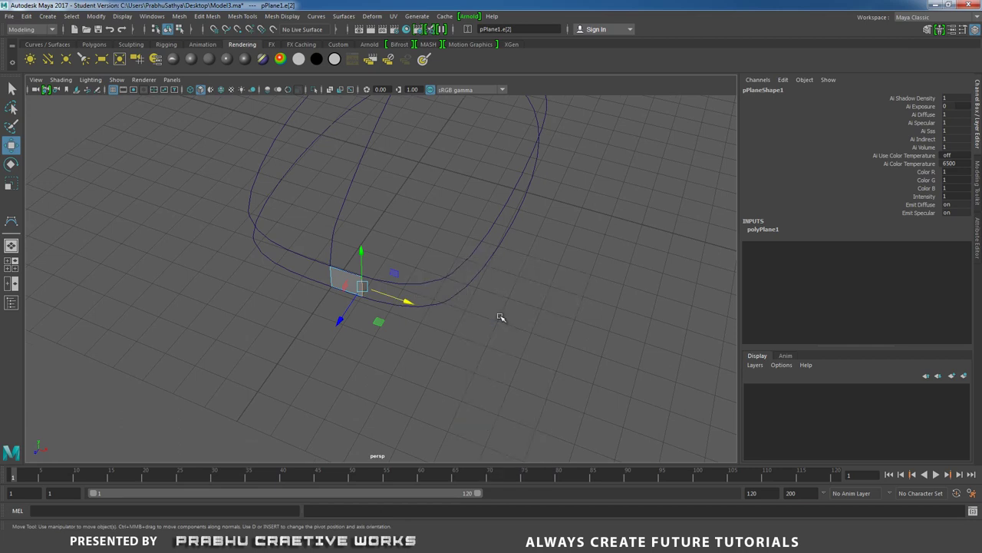
{"action": "key", "text": "space"}
{"action": "left_click_drag", "start_coordinate": [495, 310], "coordinate": [448, 316]}
{"action": "right_click_drag", "start_coordinate": [423, 302], "coordinate": [614, 353], "text": "alt"}
{"action": "middle_click_drag", "start_coordinate": [591, 417], "coordinate": [510, 330], "text": "alt"}
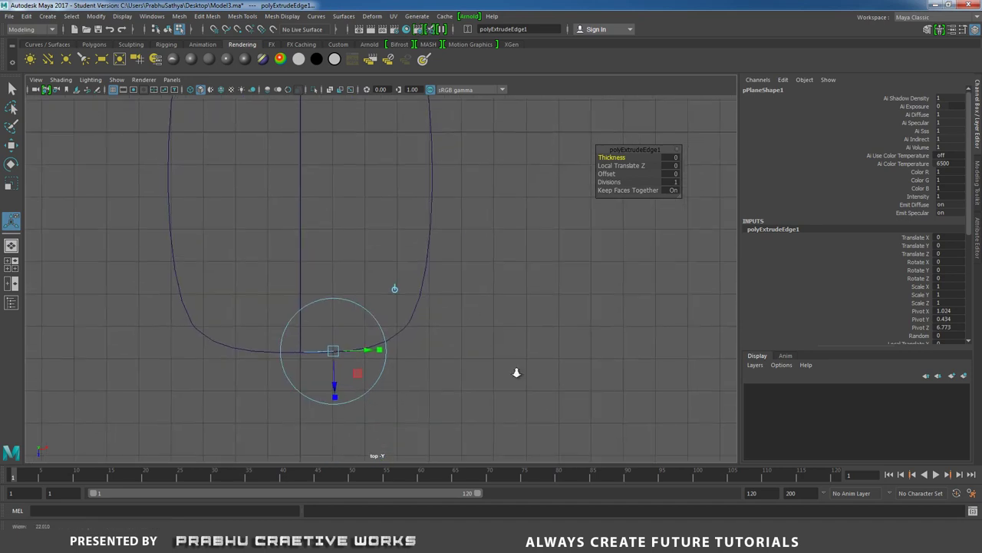
{"action": "right_click_drag", "start_coordinate": [517, 373], "coordinate": [530, 383], "text": "alt"}
{"action": "key", "text": "w"}
{"action": "middle_click_drag", "start_coordinate": [447, 330], "coordinate": [513, 296], "text": "alt"}
{"action": "right_click_drag", "start_coordinate": [538, 322], "coordinate": [668, 373], "text": "alt"}
{"action": "left_click_drag", "start_coordinate": [389, 350], "coordinate": [449, 350]}
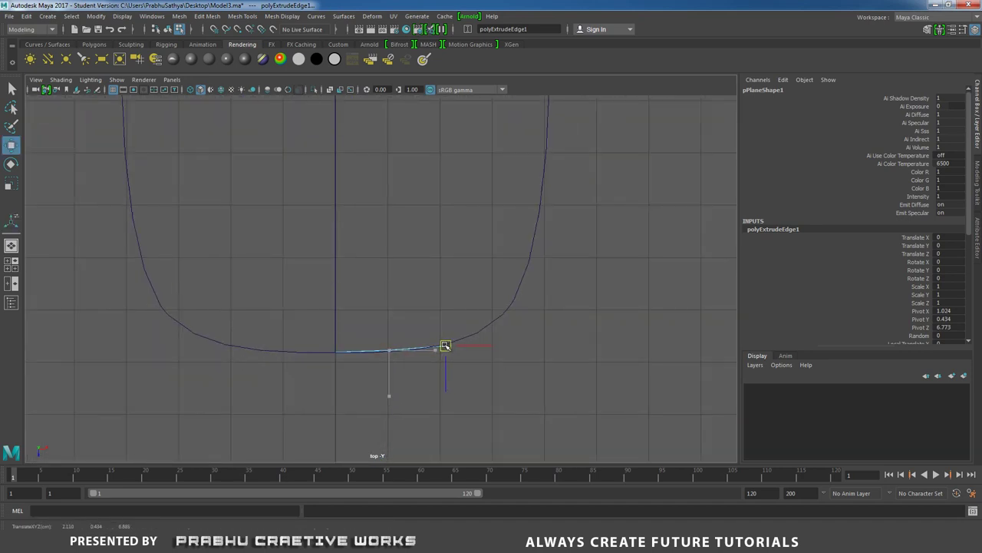
Step: Extrude the end edge again and place it on the outline at about X 2.95, Z 6.32
{"action": "right_click_drag", "start_coordinate": [510, 322], "coordinate": [508, 348], "text": "shift"}
{"action": "key", "text": "w"}
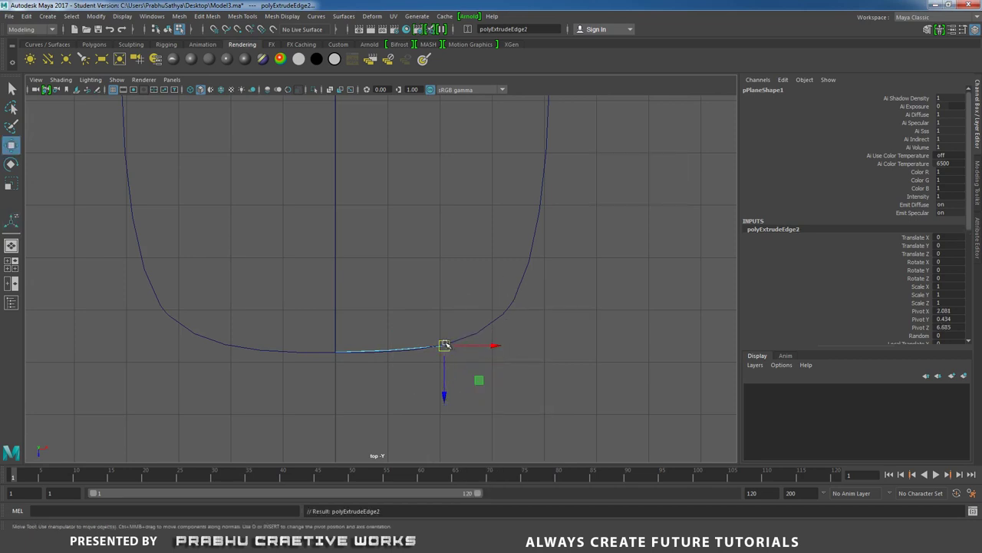
{"action": "left_click_drag", "start_coordinate": [444, 345], "coordinate": [491, 325]}
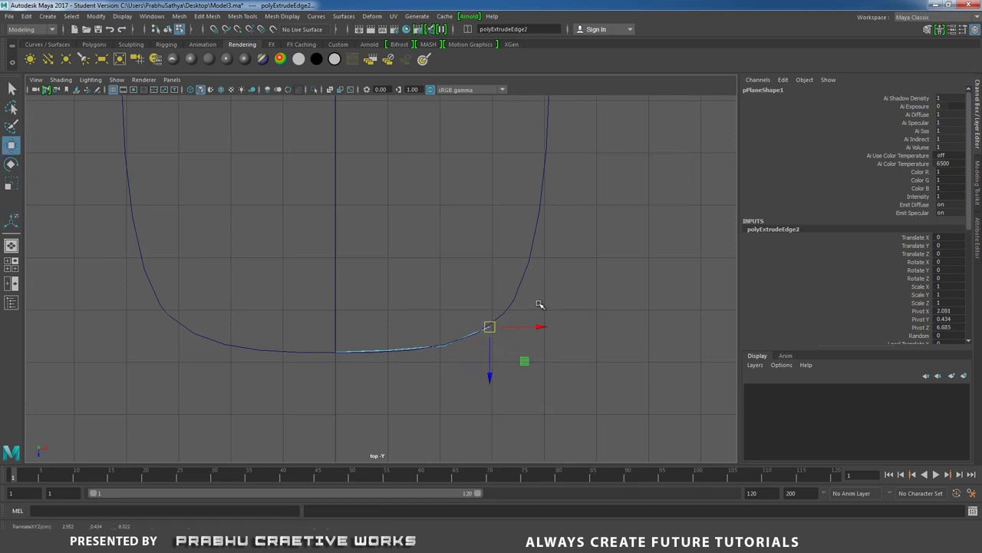
Step: Extrude the end edge around the corner of the outline to about X 3.47, Z 5.76
{"action": "middle_click_drag", "start_coordinate": [537, 302], "coordinate": [532, 324], "text": "alt"}
{"action": "right_click_drag", "start_coordinate": [539, 316], "coordinate": [540, 316], "text": "shift"}
{"action": "left_click", "coordinate": [537, 344]}
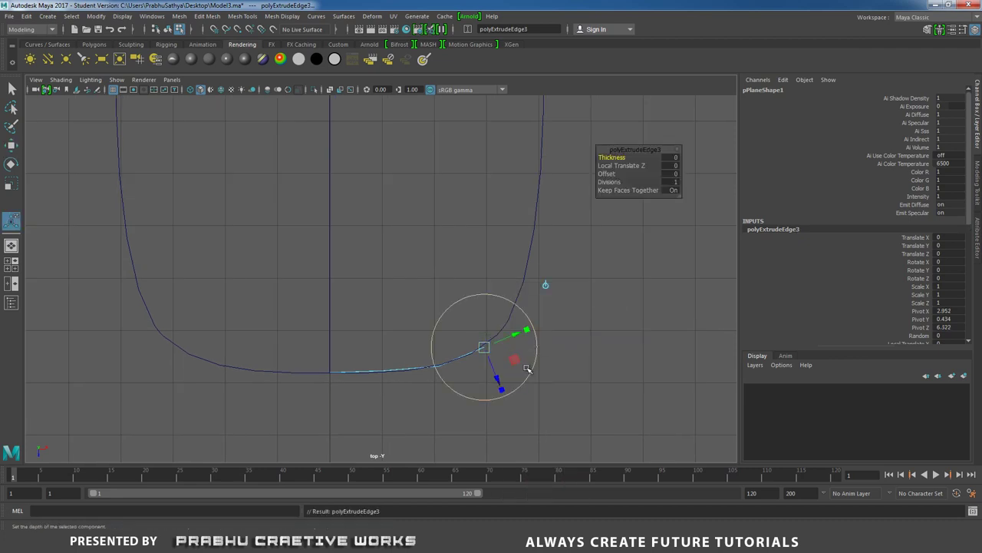
{"action": "key", "text": "w"}
{"action": "left_click_drag", "start_coordinate": [481, 348], "coordinate": [517, 320]}
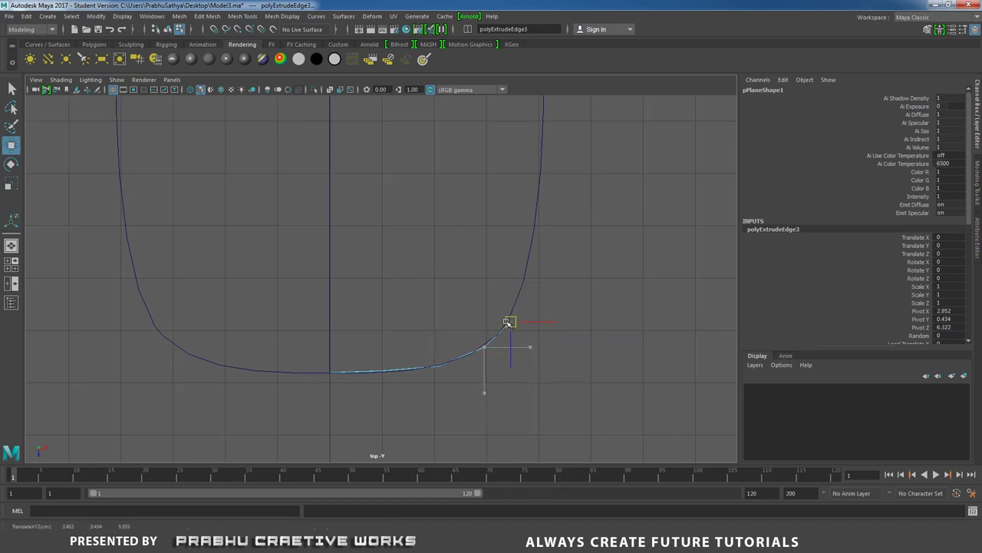
Step: Extrude the end edge past the corner along the outline to about X 3.75, Z 4.92
{"action": "right_click", "coordinate": [556, 301], "text": "shift"}
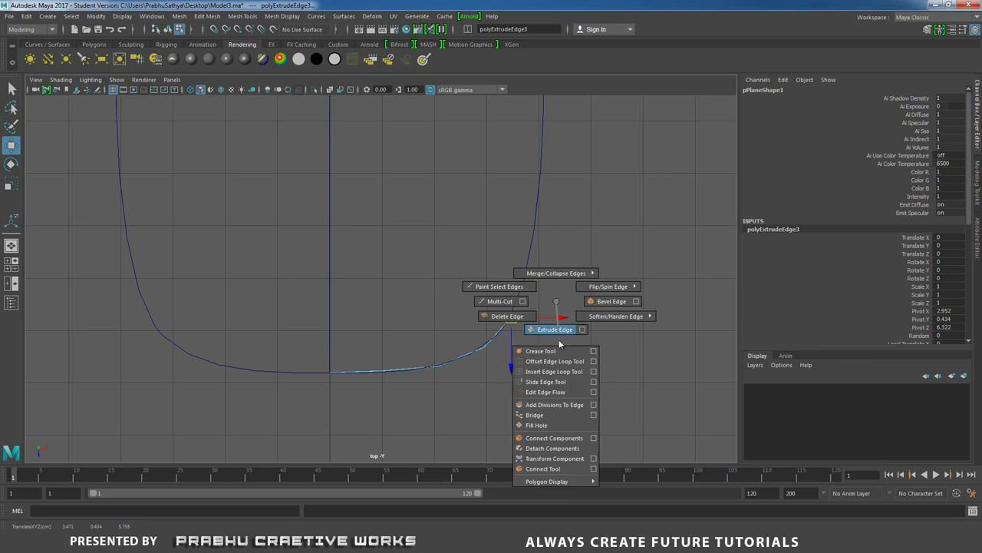
{"action": "left_click", "coordinate": [552, 330]}
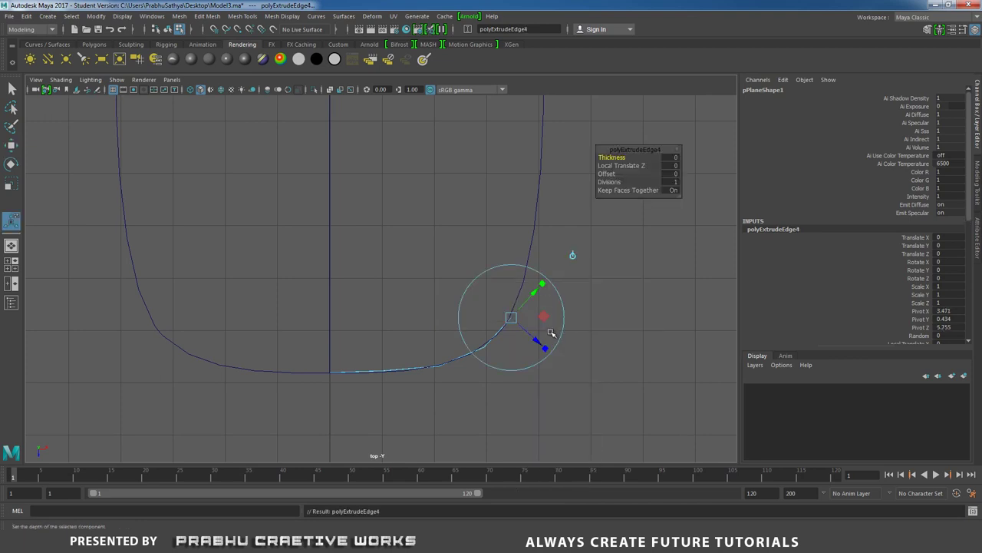
{"action": "key", "text": "w"}
{"action": "left_click_drag", "start_coordinate": [512, 318], "coordinate": [529, 274]}
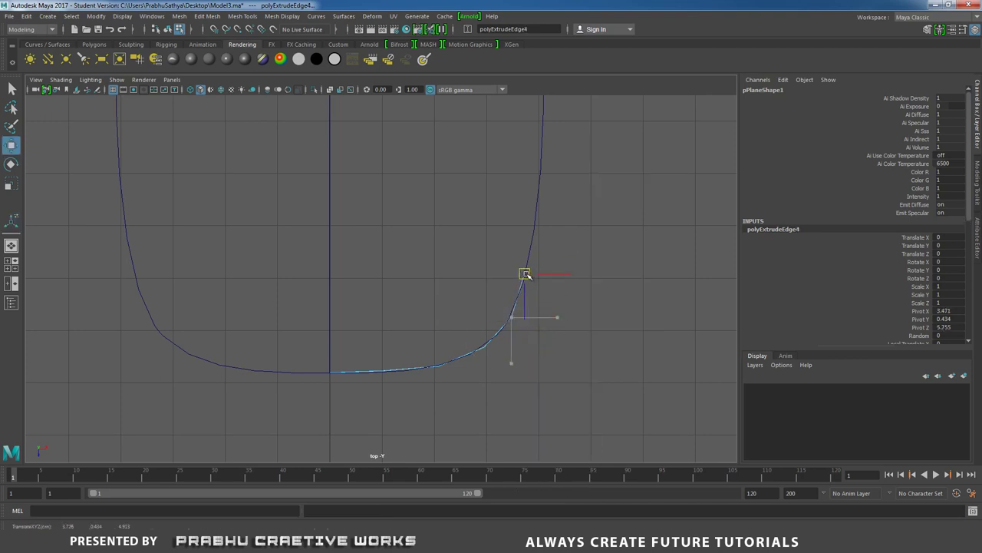
Step: Extrude the end edge up the long side of the outline to about Z 3.79
{"action": "middle_click_drag", "start_coordinate": [552, 320], "coordinate": [525, 423], "text": "alt"}
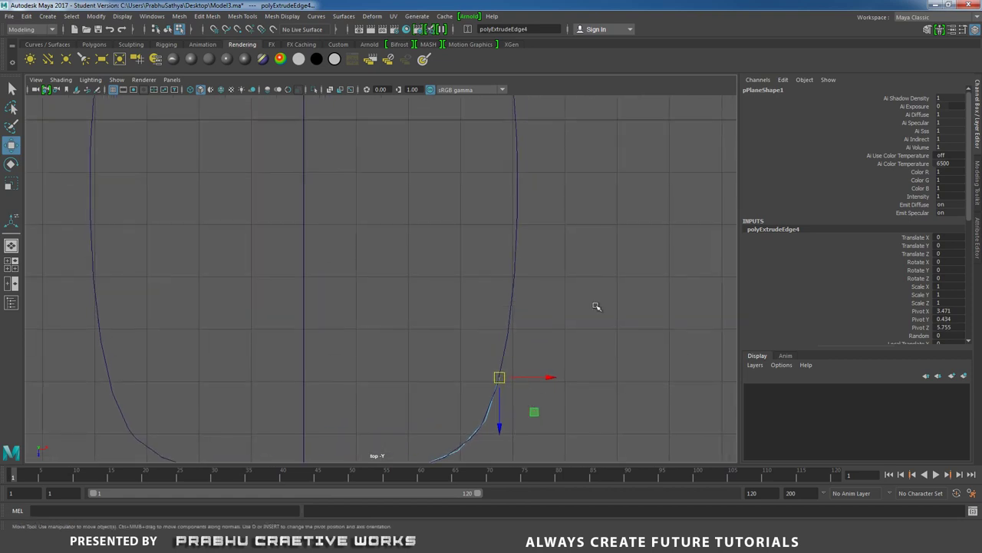
{"action": "right_click", "coordinate": [600, 278], "text": "shift"}
{"action": "left_click", "coordinate": [598, 305]}
{"action": "key", "text": "w"}
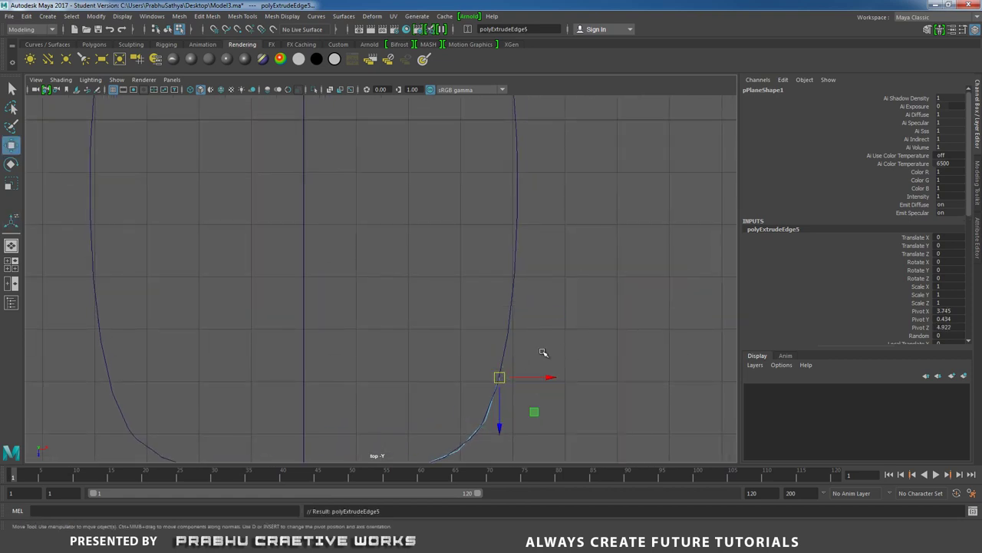
{"action": "left_click_drag", "start_coordinate": [501, 376], "coordinate": [510, 321]}
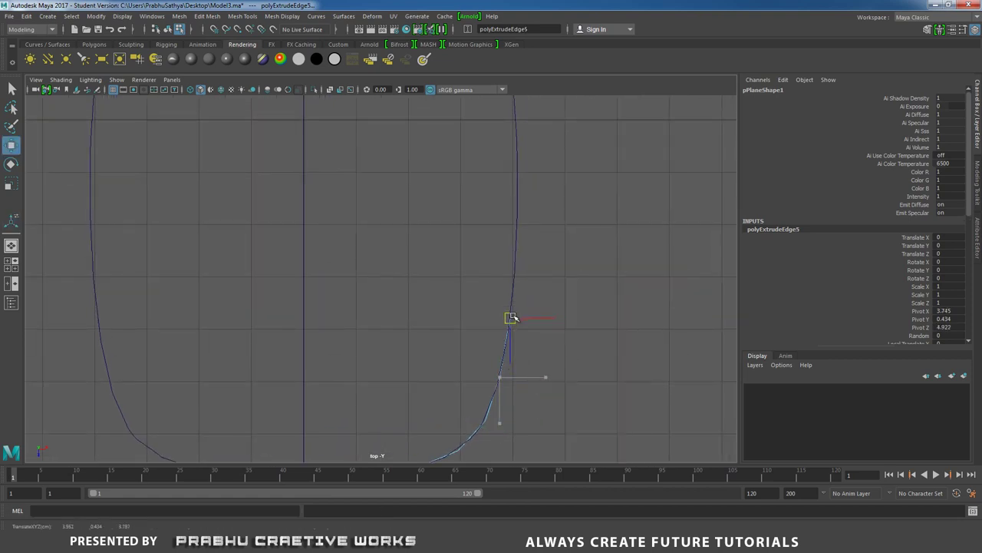
Step: Extrude the end edge further up the long side of the outline to about X 4.04, Z 2.48
{"action": "right_click", "coordinate": [596, 270], "text": "shift"}
{"action": "left_click", "coordinate": [596, 297]}
{"action": "right_click_drag", "start_coordinate": [596, 277], "coordinate": [551, 281], "text": "alt"}
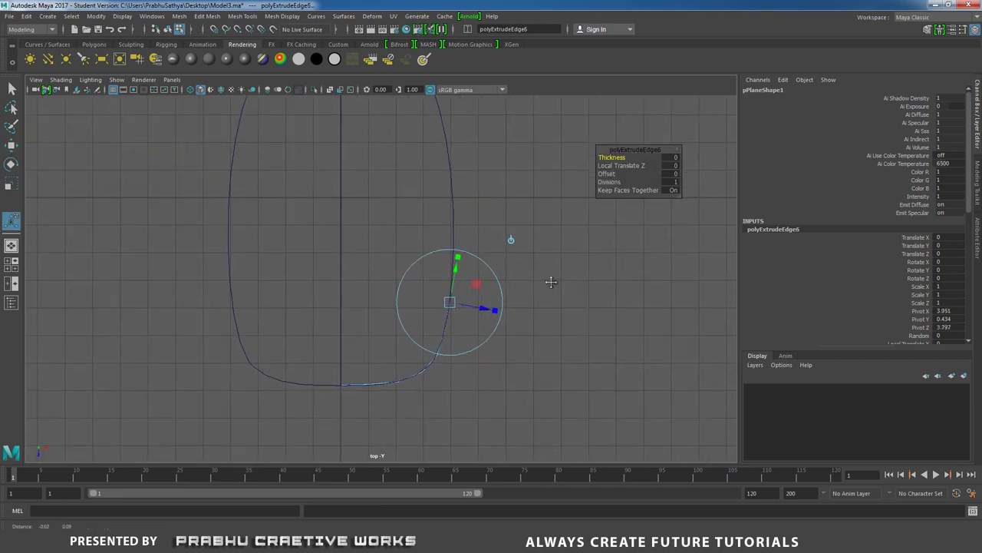
{"action": "middle_click_drag", "start_coordinate": [551, 282], "coordinate": [548, 302], "text": "alt"}
{"action": "key", "text": "w"}
{"action": "left_click_drag", "start_coordinate": [458, 335], "coordinate": [459, 296]}
Step: In the perspective view, extrude the end edge along the long side to about Z 2.01
{"action": "key", "text": "space"}
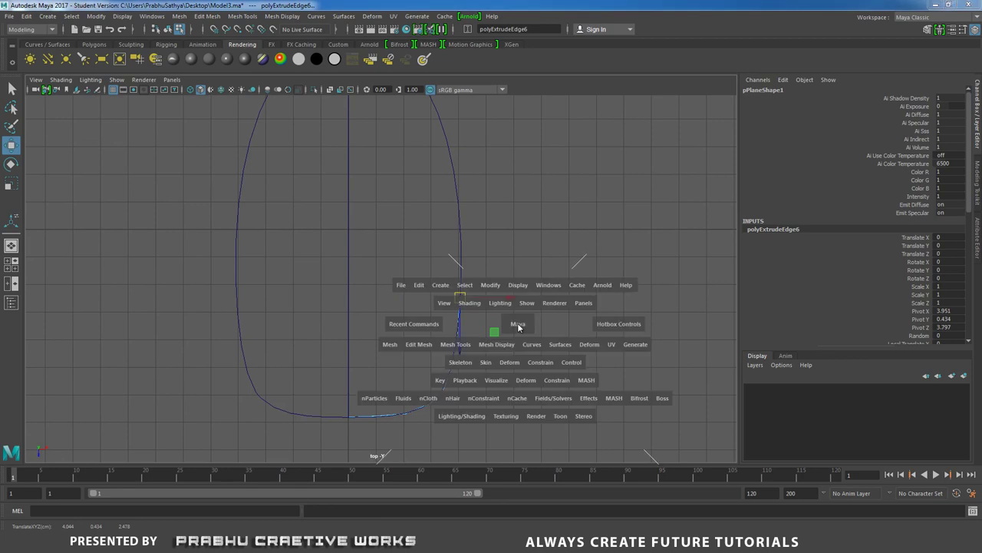
{"action": "left_click_drag", "start_coordinate": [518, 324], "coordinate": [455, 318]}
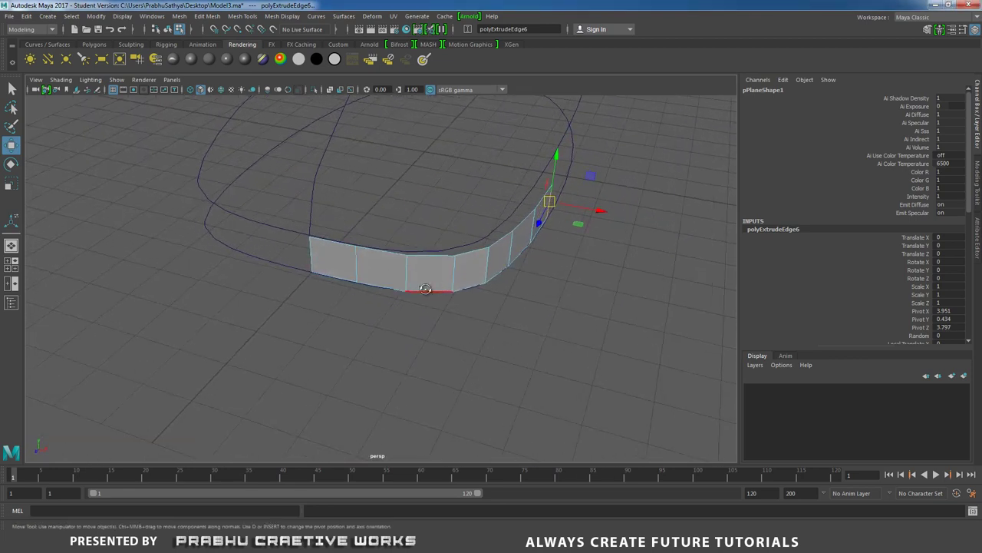
{"action": "left_click_drag", "start_coordinate": [425, 289], "coordinate": [461, 307], "text": "alt"}
{"action": "right_click_drag", "start_coordinate": [460, 307], "coordinate": [468, 324], "text": "shift"}
{"action": "key", "text": "w"}
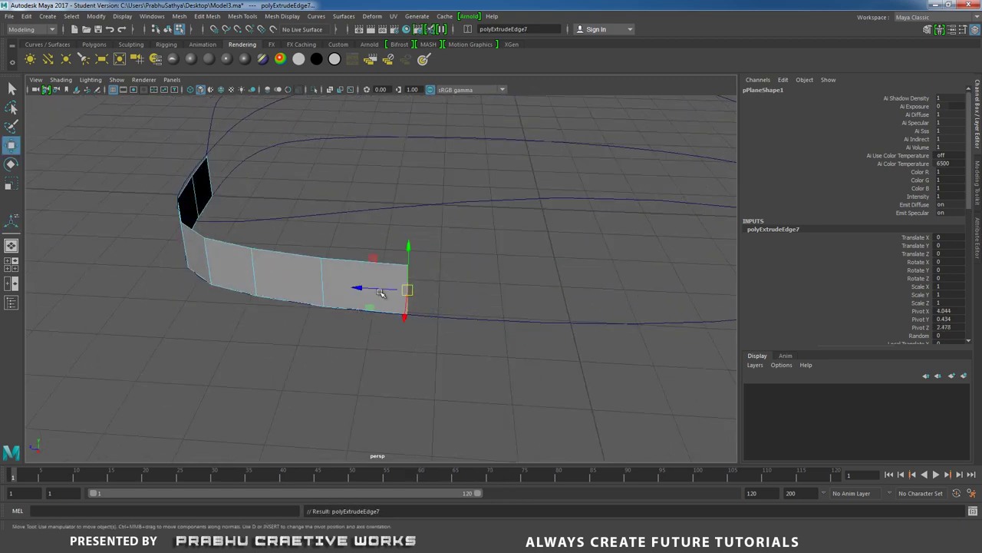
{"action": "left_click_drag", "start_coordinate": [381, 290], "coordinate": [397, 291]}
Step: Try another extrusion of the end edge to about Z 0.45, and undo it
{"action": "right_click_drag", "start_coordinate": [484, 304], "coordinate": [481, 323], "text": "shift"}
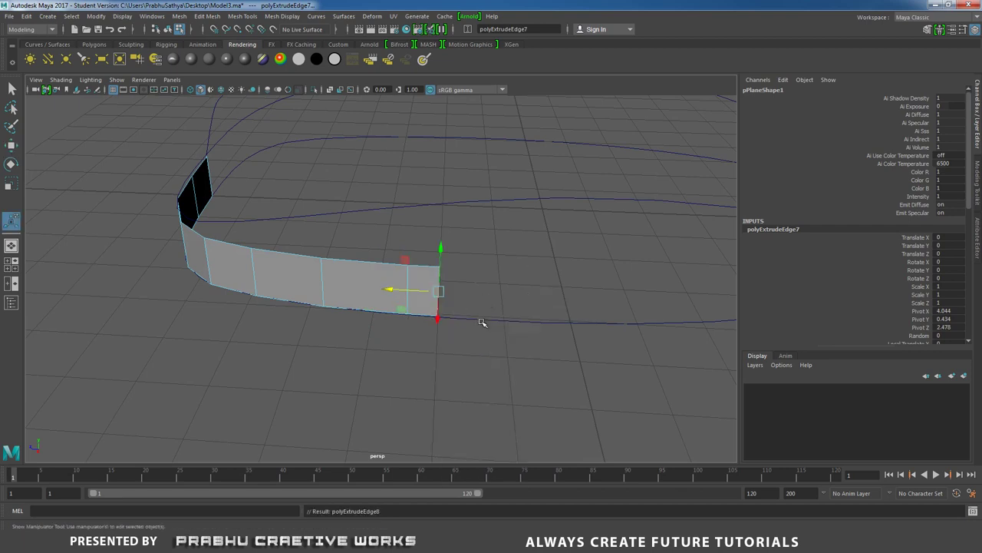
{"action": "key", "text": "w"}
{"action": "left_click_drag", "start_coordinate": [406, 291], "coordinate": [529, 294]}
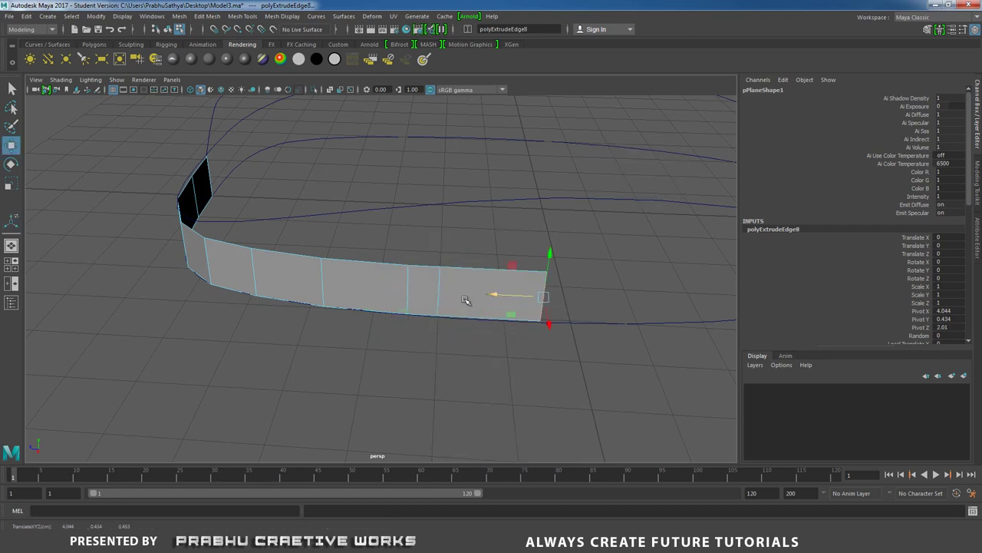
{"action": "left_click_drag", "start_coordinate": [465, 300], "coordinate": [491, 324], "text": "alt"}
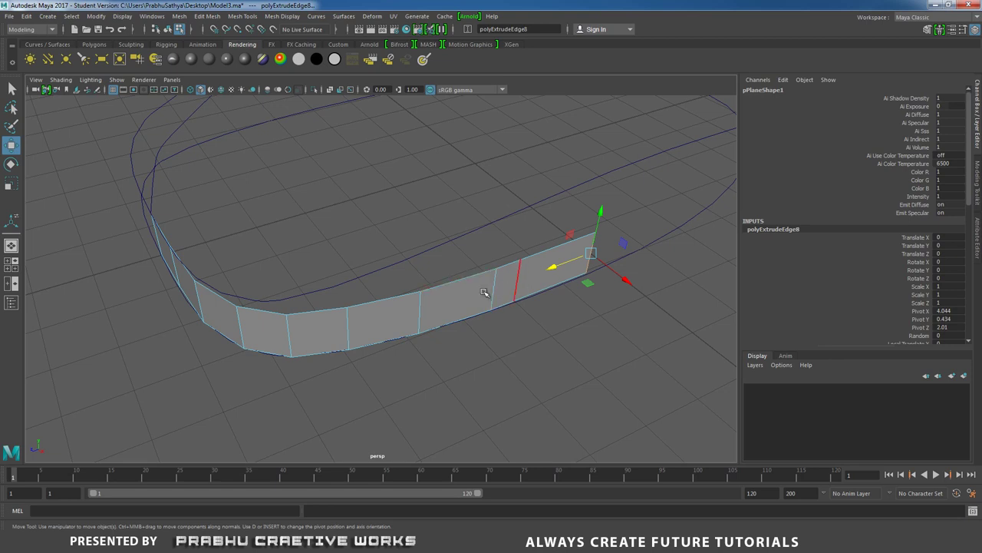
{"action": "left_click_drag", "start_coordinate": [506, 290], "coordinate": [430, 298], "text": "alt"}
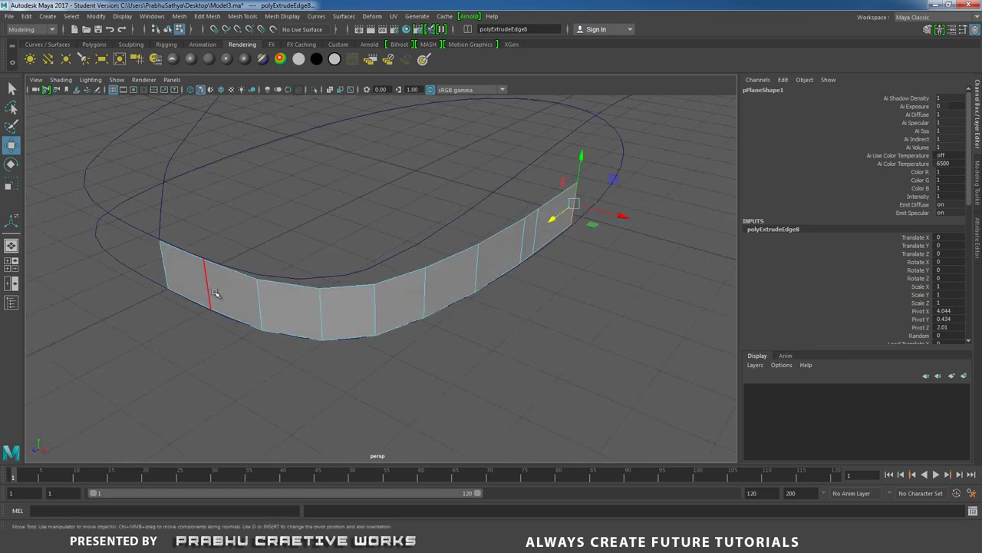
{"action": "left_click_drag", "start_coordinate": [314, 306], "coordinate": [336, 333], "text": "alt"}
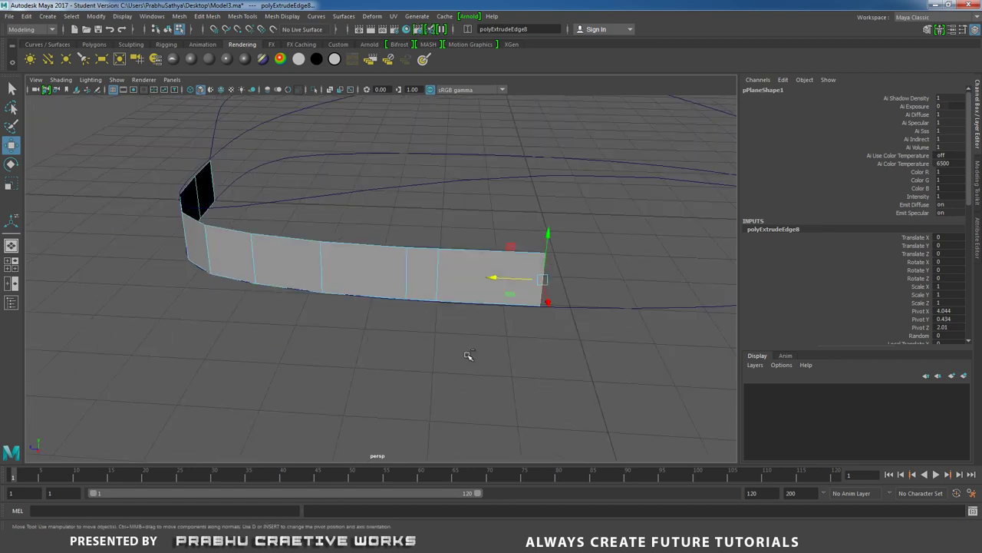
{"action": "key", "text": "ctrl+z"}
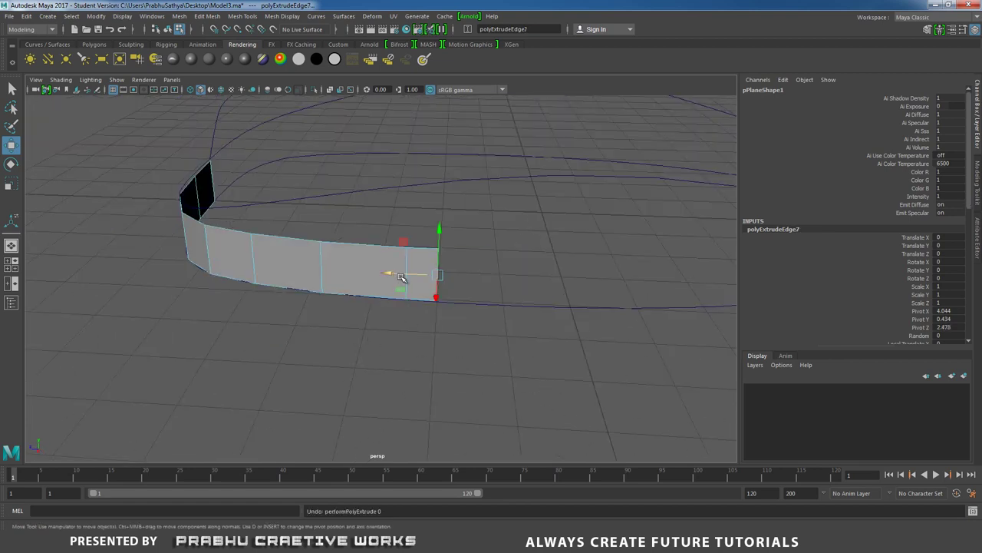
{"action": "key", "text": "ctrl+z"}
Step: Reposition the end edge on the outline in the top view at about X 4.10, Z 1.30
{"action": "left_click_drag", "start_coordinate": [368, 273], "coordinate": [509, 340]}
{"action": "key", "text": "space"}
{"action": "middle_click_drag", "start_coordinate": [517, 337], "coordinate": [484, 362], "text": "alt"}
{"action": "right_click_drag", "start_coordinate": [484, 363], "coordinate": [775, 410], "text": "alt"}
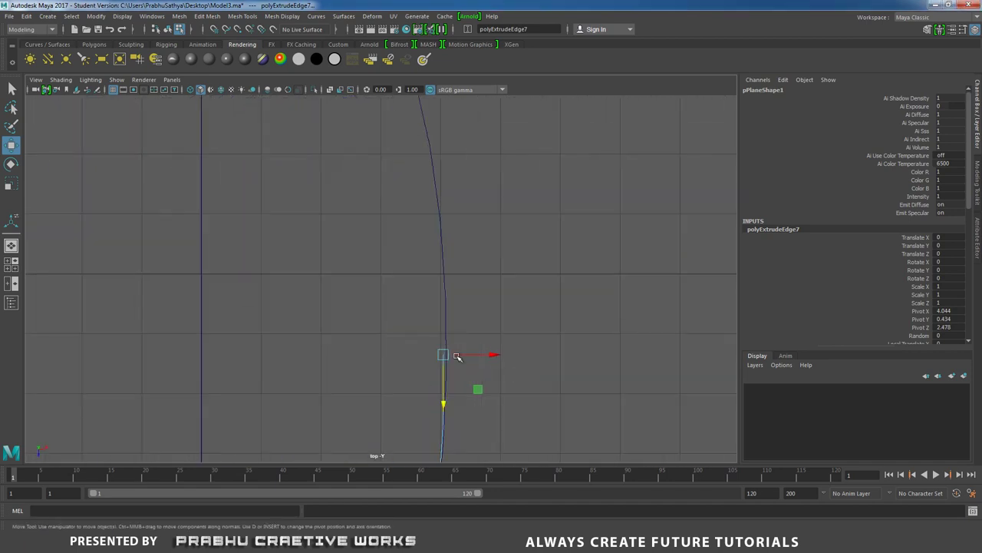
Step: Extrude the end edge along the outline to about Z 0.11
{"action": "right_click", "coordinate": [510, 321], "text": "shift"}
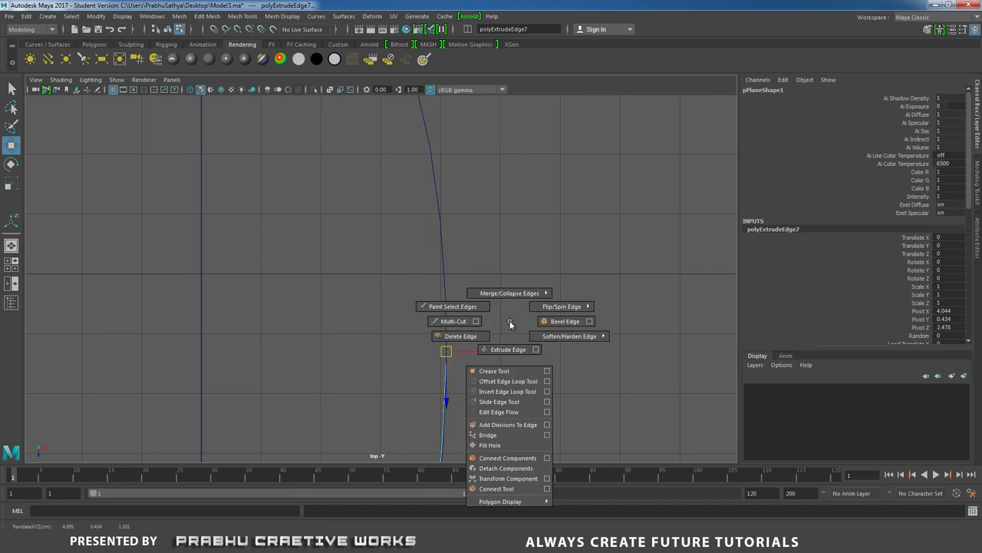
{"action": "right_click_drag", "start_coordinate": [509, 321], "coordinate": [454, 307], "text": "shift"}
{"action": "middle_click_drag", "start_coordinate": [469, 307], "coordinate": [481, 333], "text": "alt"}
{"action": "key", "text": "w"}
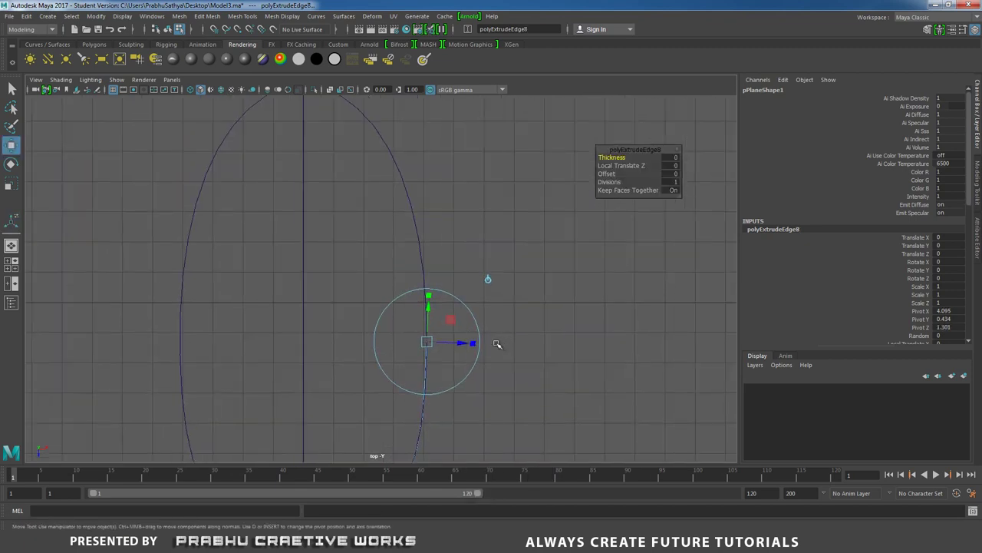
{"action": "left_click_drag", "start_coordinate": [427, 342], "coordinate": [423, 305]}
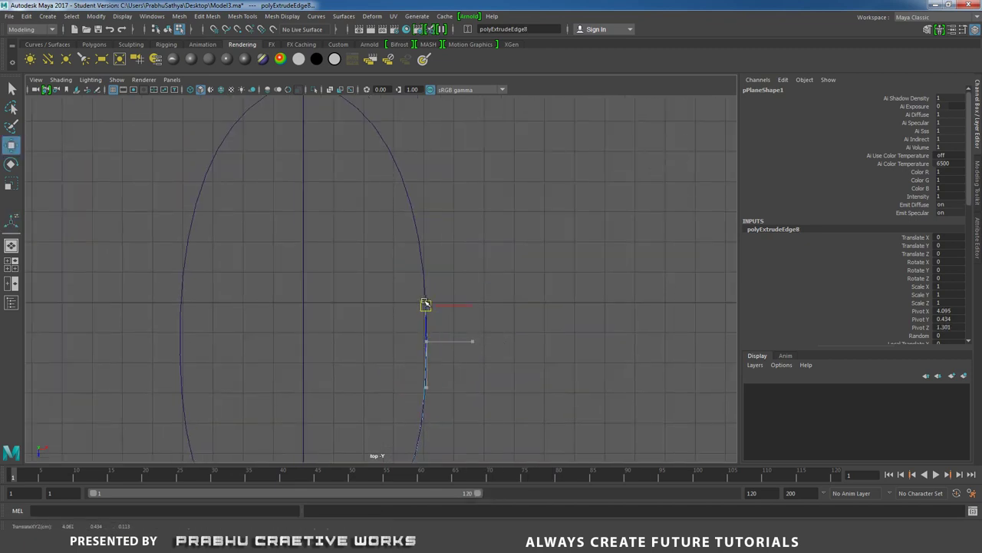
Step: Extrude the end edge twice along the outline, to about X 3.96, Z -1.35 and about X 3.71, Z -2.75
{"action": "right_click", "coordinate": [465, 281], "text": "shift"}
{"action": "left_click", "coordinate": [470, 313]}
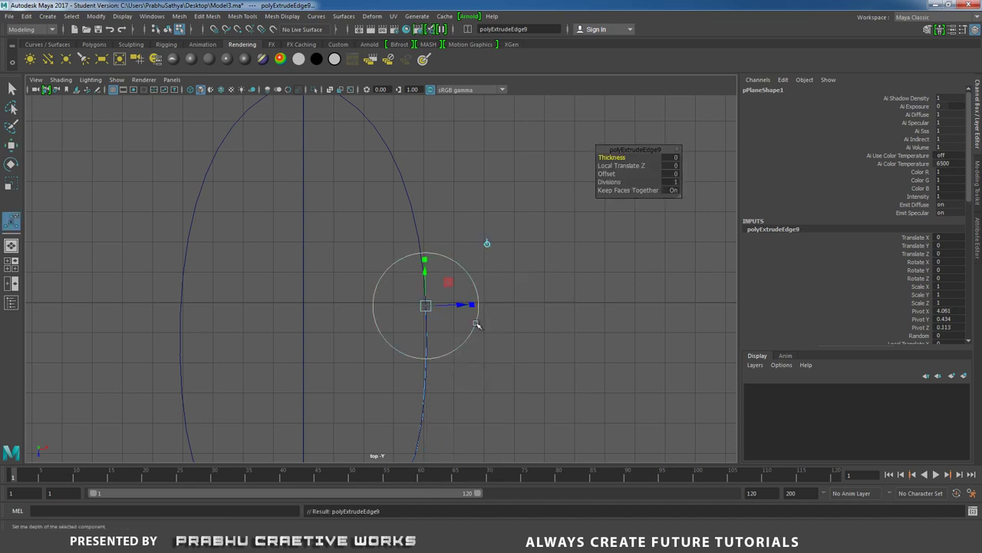
{"action": "left_click_drag", "start_coordinate": [425, 306], "coordinate": [419, 258]}
{"action": "right_click_drag", "start_coordinate": [475, 241], "coordinate": [476, 265], "text": "shift"}
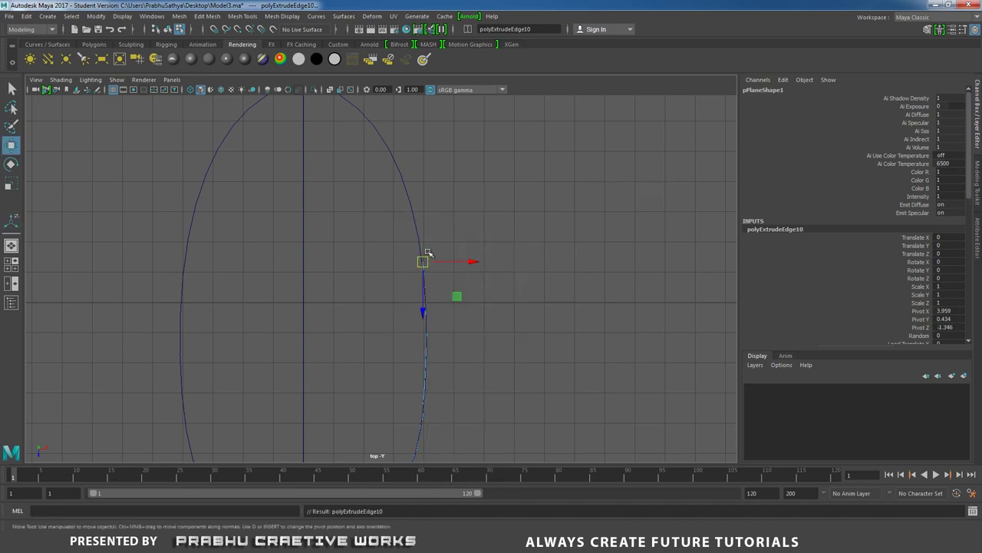
{"action": "left_click_drag", "start_coordinate": [423, 260], "coordinate": [413, 219]}
Step: Extrude the end edge three more times, following the outline as it curves toward its narrow end
{"action": "middle_click_drag", "start_coordinate": [467, 202], "coordinate": [517, 284], "text": "alt"}
{"action": "right_click_drag", "start_coordinate": [529, 244], "coordinate": [529, 268], "text": "shift"}
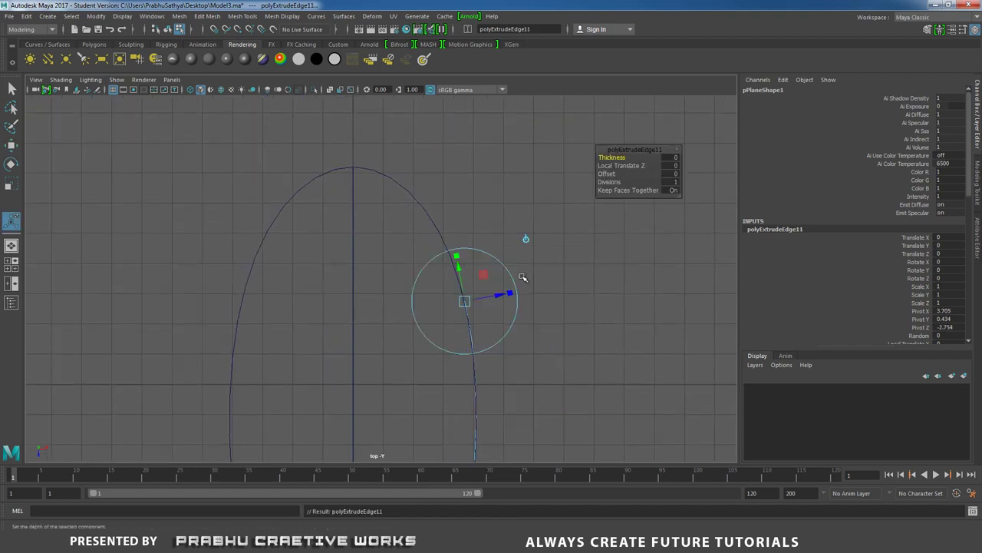
{"action": "left_click_drag", "start_coordinate": [464, 301], "coordinate": [408, 184]}
{"action": "right_click", "coordinate": [506, 235], "text": "shift"}
{"action": "left_click", "coordinate": [505, 261]}
{"action": "right_click", "coordinate": [433, 220], "text": "shift"}
{"action": "left_click", "coordinate": [432, 247]}
Step: Extrude the end edge around the narrow end of the outline to about X 0.86, Z -7.05
{"action": "middle_click_drag", "start_coordinate": [475, 215], "coordinate": [507, 266], "text": "alt"}
{"action": "right_click_drag", "start_coordinate": [519, 233], "coordinate": [519, 254], "text": "shift"}
{"action": "key", "text": "w"}
{"action": "left_click_drag", "start_coordinate": [436, 239], "coordinate": [390, 213]}
Step: Extrude the last edge and align it with the tip of the outline on the centre line at X 0, about Z -7.22
{"action": "right_click", "coordinate": [490, 200], "text": "shift"}
{"action": "left_click", "coordinate": [481, 229]}
{"action": "key", "text": "w"}
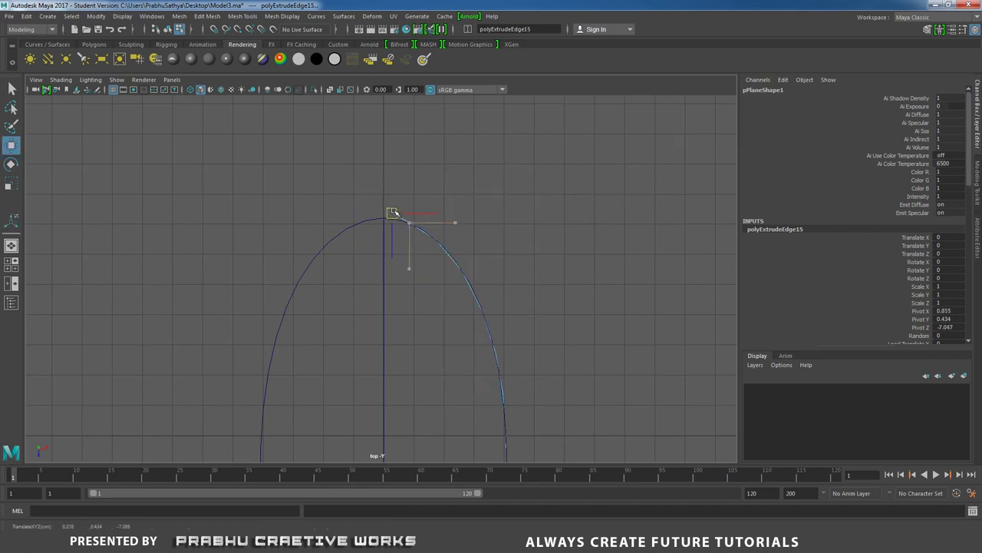
{"action": "scroll", "coordinate": [435, 262], "scroll_direction": "up", "scroll_amount": 2}
{"action": "scroll", "coordinate": [435, 262], "scroll_direction": "up", "scroll_amount": 1}
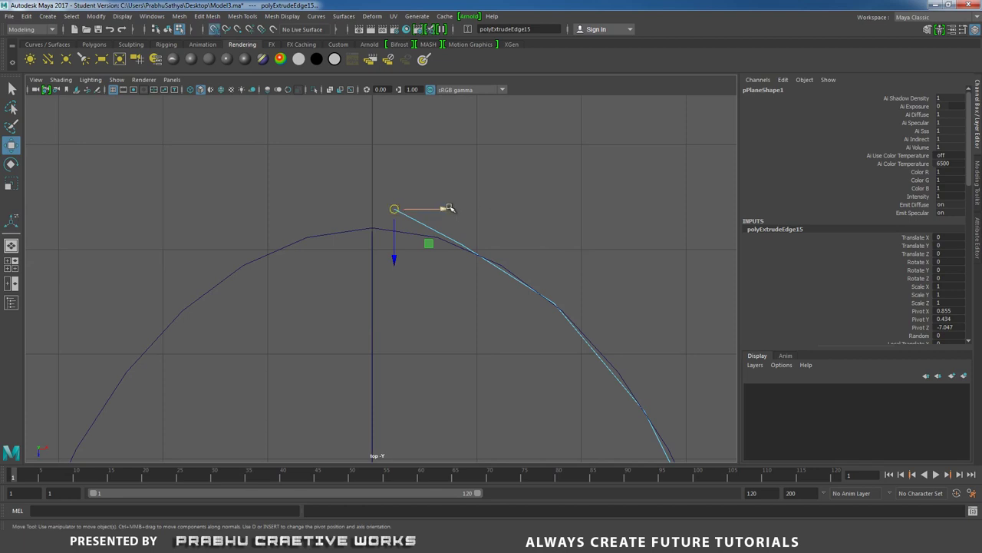
{"action": "left_click_drag", "start_coordinate": [421, 208], "coordinate": [396, 206]}
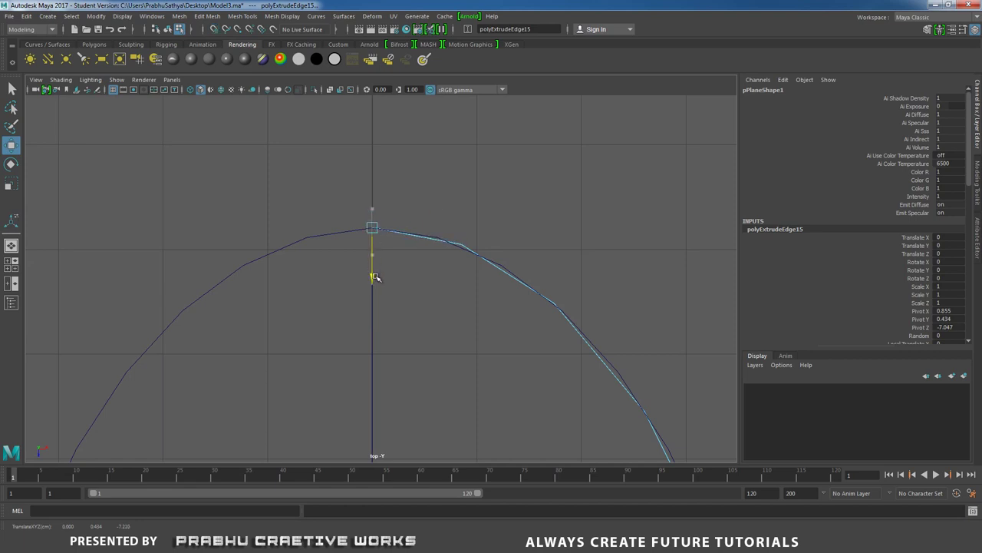
Step: Return to the perspective view and put the finished face strip back in object mode
{"action": "scroll", "coordinate": [554, 289], "scroll_direction": "down", "scroll_amount": 6}
{"action": "key", "text": "space"}
{"action": "left_click_drag", "start_coordinate": [504, 284], "coordinate": [447, 266]}
{"action": "scroll", "coordinate": [463, 251], "scroll_direction": "down", "scroll_amount": 4}
{"action": "right_click_drag", "start_coordinate": [455, 247], "coordinate": [498, 235]}
{"action": "mouse_move", "coordinate": [445, 278]}
{"action": "left_mouse_down", "text": "alt"}
{"action": "mouse_move", "coordinate": [548, 277]}
{"action": "mouse_move", "coordinate": [439, 281]}
{"action": "left_mouse_up", "text": "alt"}
{"action": "left_click_drag", "start_coordinate": [563, 223], "coordinate": [378, 256], "text": "alt"}
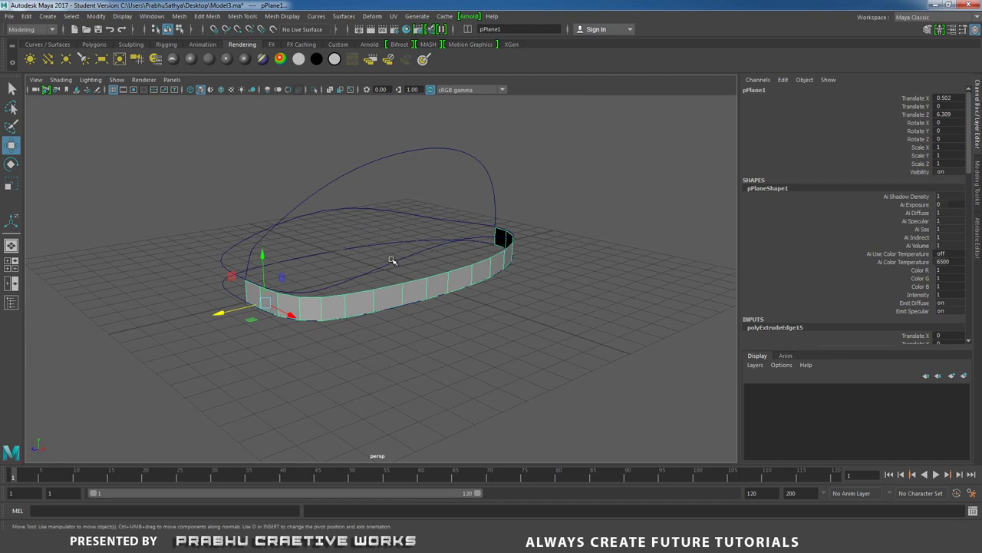
Step: Select the upper closed NURBS curve, enable its drawing overrides and set its index color to yellow
{"action": "left_click", "coordinate": [392, 261]}
{"action": "left_click", "coordinate": [486, 310]}
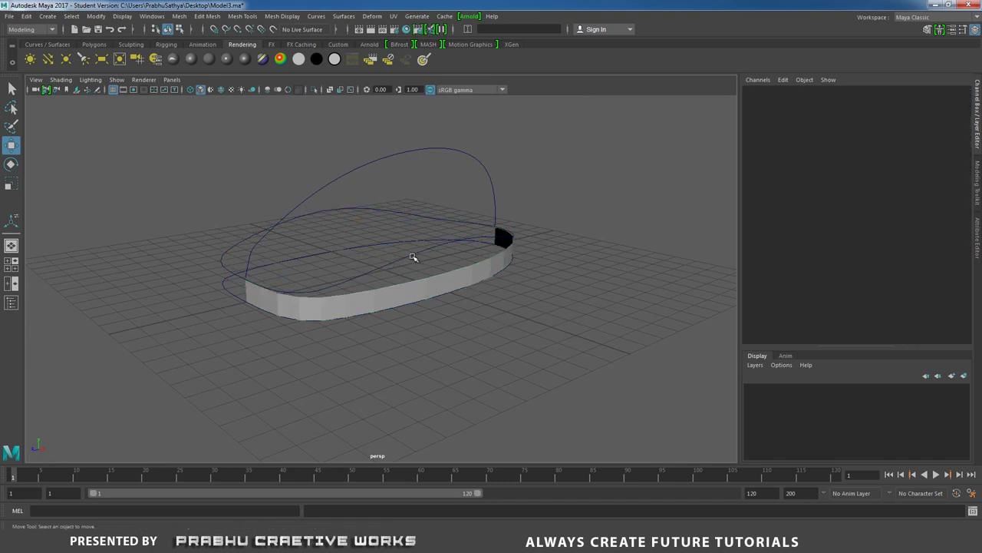
{"action": "left_click", "coordinate": [413, 257]}
{"action": "mouse_move", "coordinate": [439, 292]}
{"action": "left_mouse_down", "text": "alt"}
{"action": "mouse_move", "coordinate": [413, 295]}
{"action": "mouse_move", "coordinate": [430, 298]}
{"action": "left_mouse_up", "text": "alt"}
{"action": "left_click", "coordinate": [486, 326]}
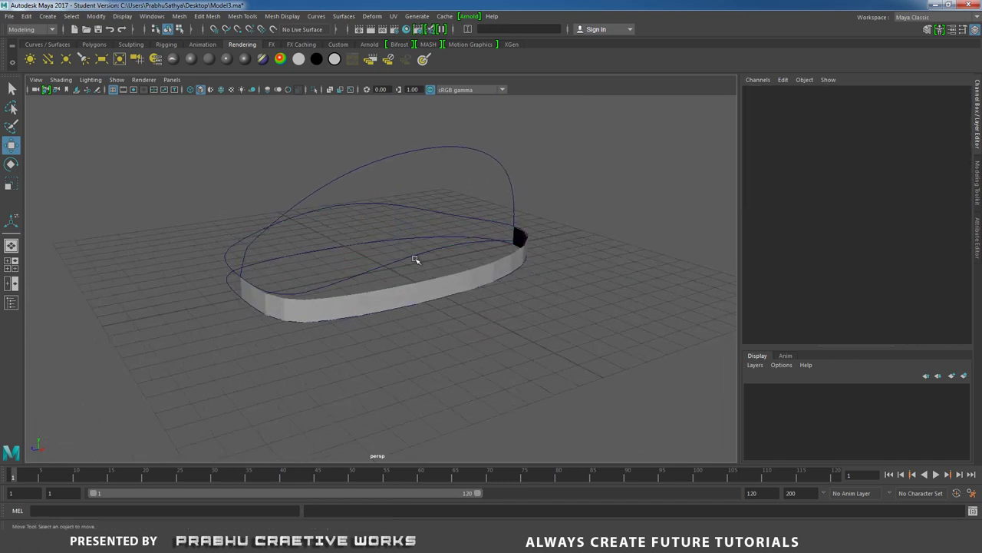
{"action": "left_click", "coordinate": [413, 255]}
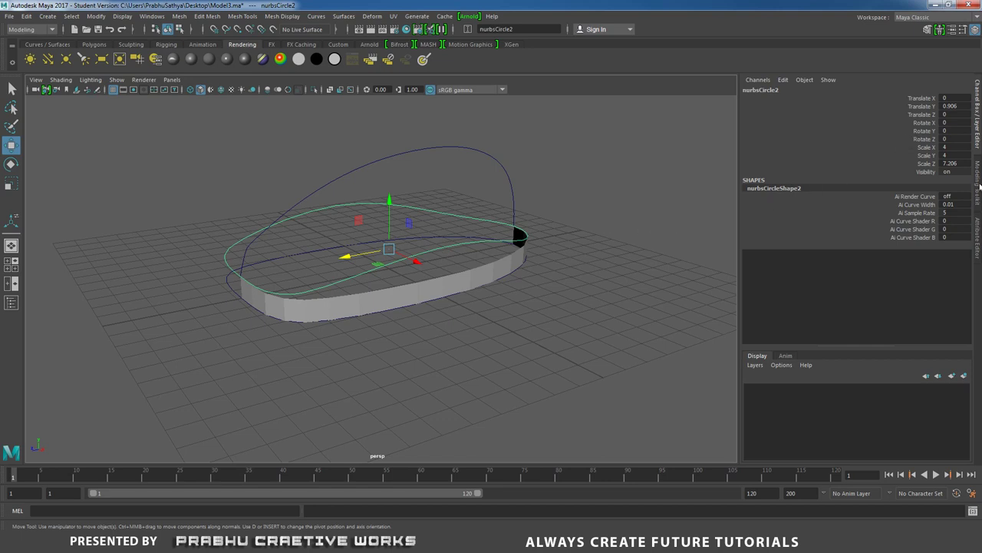
{"action": "left_click", "coordinate": [977, 232]}
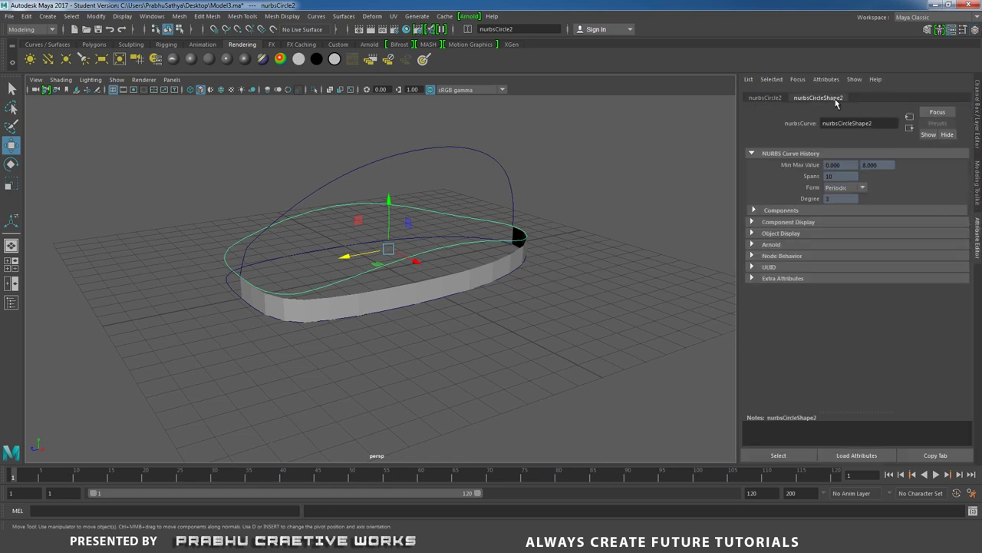
{"action": "left_click", "coordinate": [760, 235]}
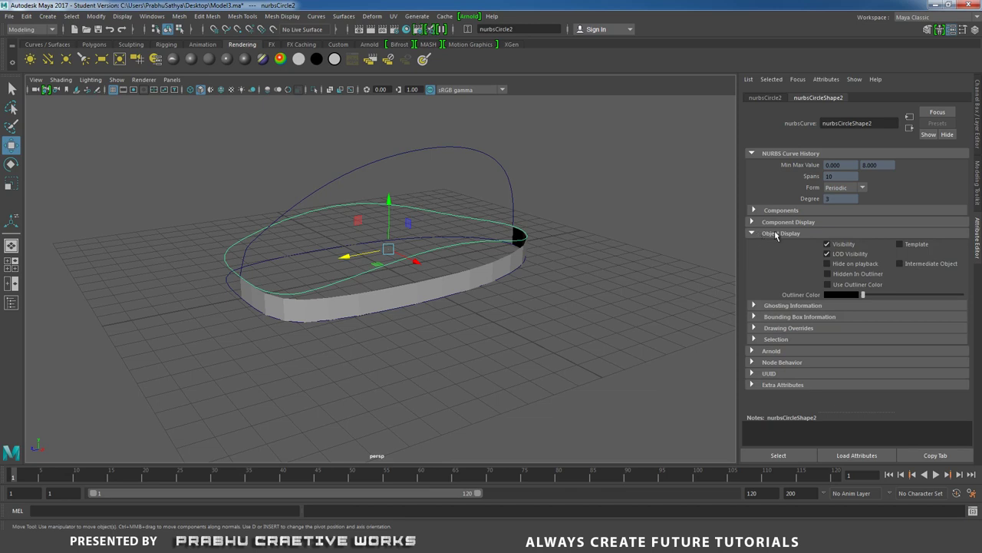
{"action": "left_click", "coordinate": [753, 329]}
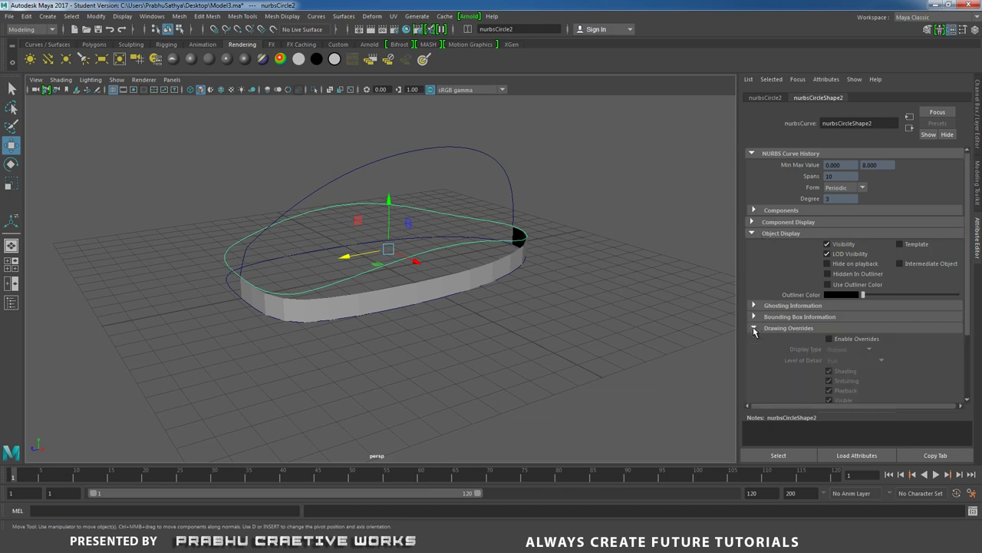
{"action": "left_click", "coordinate": [841, 340]}
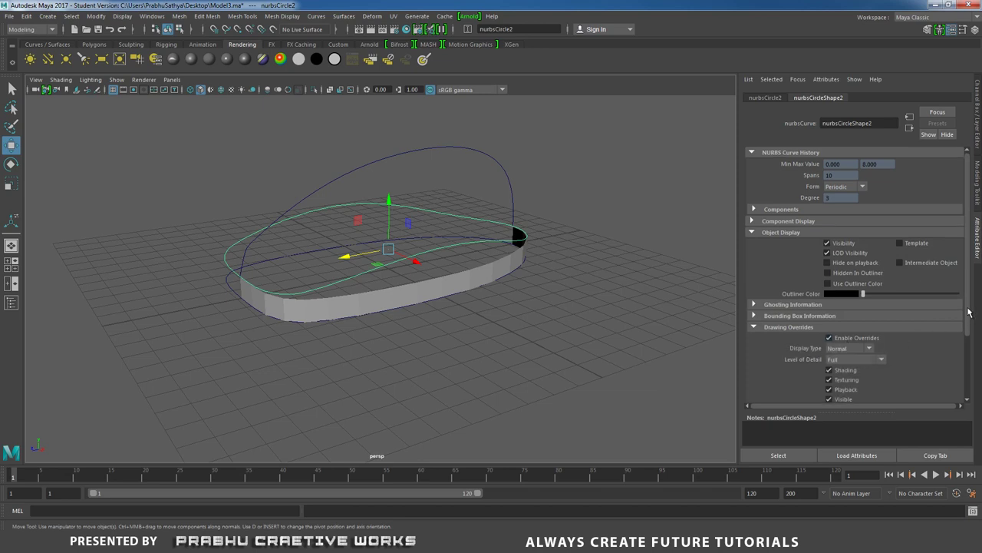
{"action": "scroll", "coordinate": [873, 289], "scroll_direction": "down", "scroll_amount": 3}
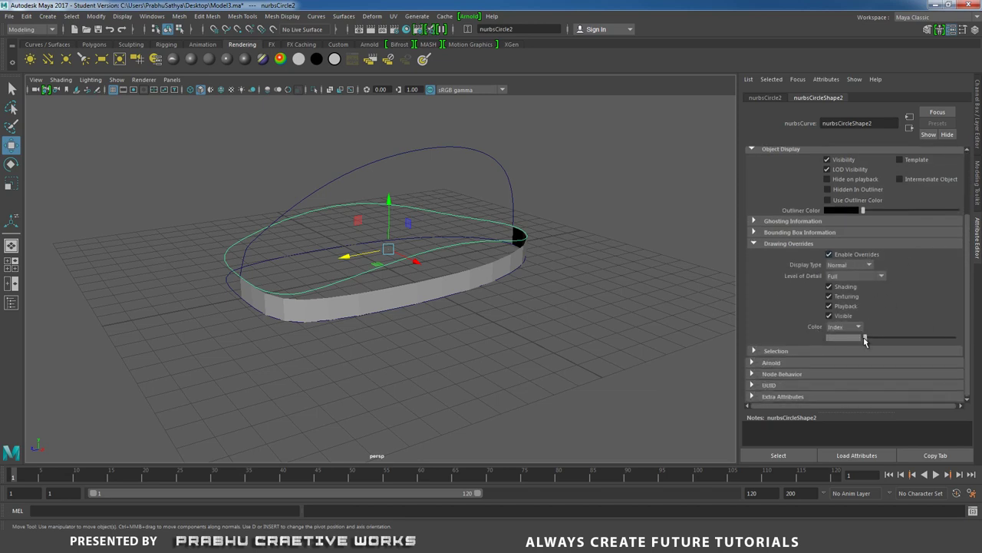
{"action": "left_click_drag", "start_coordinate": [868, 341], "coordinate": [915, 337]}
{"action": "left_click", "coordinate": [606, 331]}
Step: Switch the face strip to vertex editing with its long side in close view
{"action": "left_click_drag", "start_coordinate": [599, 308], "coordinate": [606, 333], "text": "alt"}
{"action": "left_click", "coordinate": [474, 273]}
{"action": "left_click_drag", "start_coordinate": [475, 273], "coordinate": [438, 321], "text": "alt"}
{"action": "left_click", "coordinate": [477, 336]}
{"action": "right_click_drag", "start_coordinate": [438, 320], "coordinate": [413, 248], "text": "alt"}
{"action": "left_click_drag", "start_coordinate": [413, 249], "coordinate": [435, 395], "text": "alt"}
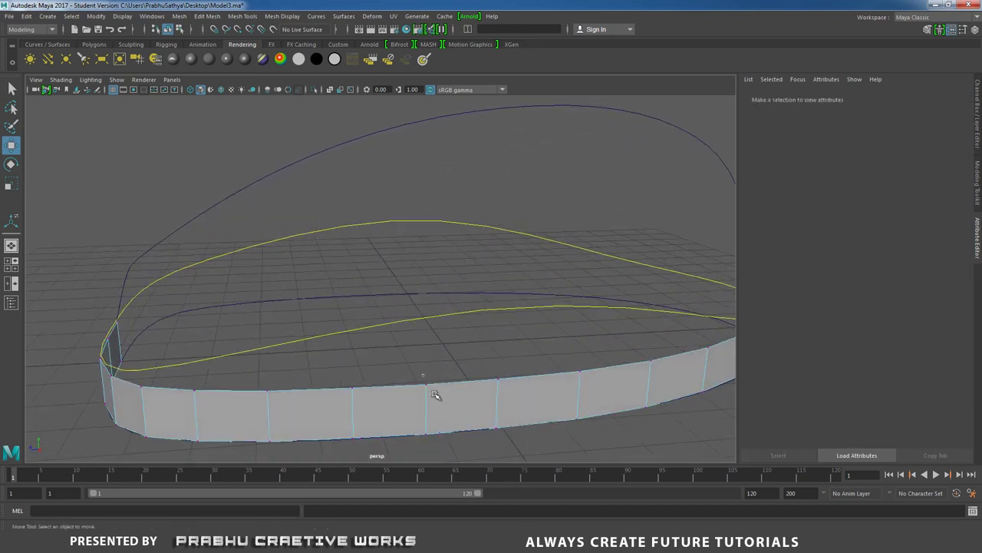
Step: Raise four neighbouring top vertices on the strip's long side to the yellow curve, the last to about Y 1.78
{"action": "left_click", "coordinate": [419, 367]}
{"action": "left_click_drag", "start_coordinate": [414, 323], "coordinate": [340, 280]}
{"action": "left_click", "coordinate": [338, 395]}
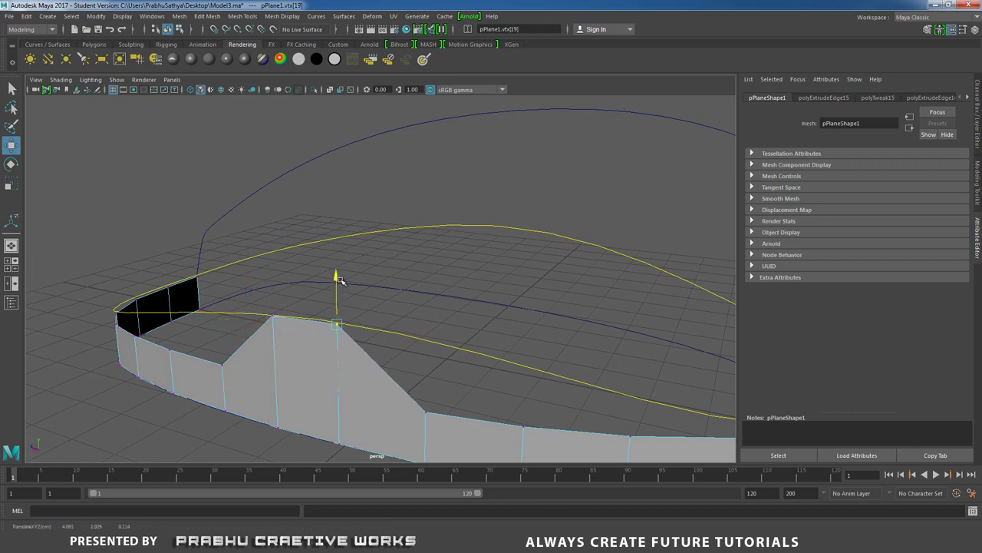
{"action": "left_click", "coordinate": [426, 414]}
{"action": "mouse_move", "coordinate": [426, 370]}
{"action": "left_mouse_down"}
{"action": "mouse_move", "coordinate": [428, 295]}
{"action": "mouse_move", "coordinate": [410, 314]}
{"action": "mouse_move", "coordinate": [436, 362]}
{"action": "left_mouse_up"}
{"action": "left_click", "coordinate": [423, 347]}
{"action": "left_click_drag", "start_coordinate": [420, 297], "coordinate": [416, 237]}
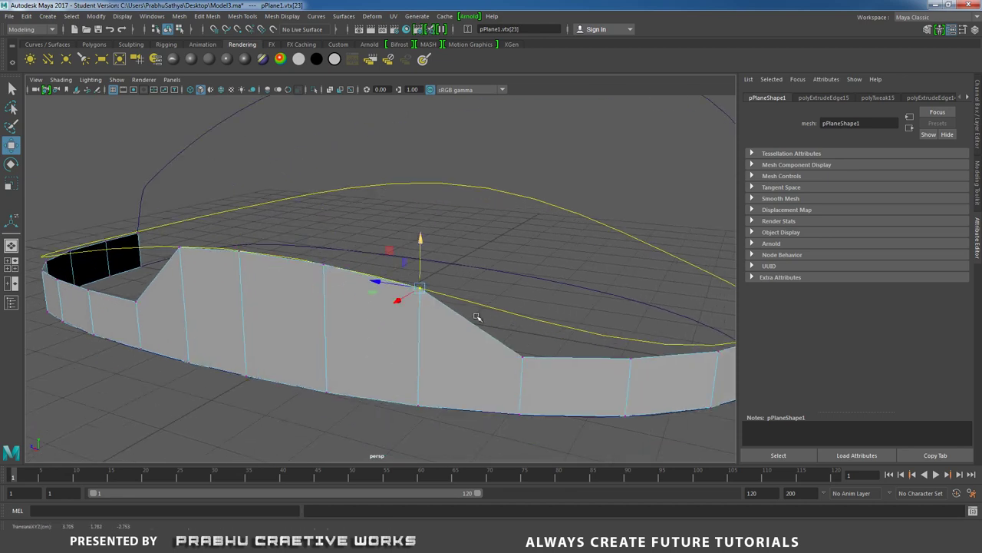
Step: Raise the next two top vertices toward the narrow end onto the yellow curve
{"action": "left_click_drag", "start_coordinate": [510, 345], "coordinate": [535, 368]}
{"action": "left_click_drag", "start_coordinate": [524, 309], "coordinate": [527, 269]}
{"action": "middle_click_drag", "start_coordinate": [566, 342], "coordinate": [438, 325], "text": "alt"}
{"action": "left_click_drag", "start_coordinate": [442, 325], "coordinate": [466, 351]}
{"action": "left_click_drag", "start_coordinate": [457, 297], "coordinate": [459, 279]}
Step: Raise the last three top vertices around the narrow tip of the strip onto the yellow curve
{"action": "left_click_drag", "start_coordinate": [445, 329], "coordinate": [321, 326], "text": "alt"}
{"action": "left_click_drag", "start_coordinate": [282, 300], "coordinate": [295, 326]}
{"action": "left_click_drag", "start_coordinate": [285, 280], "coordinate": [284, 265]}
{"action": "left_click_drag", "start_coordinate": [349, 297], "coordinate": [380, 337]}
{"action": "left_click_drag", "start_coordinate": [361, 275], "coordinate": [362, 270]}
{"action": "left_click_drag", "start_coordinate": [415, 301], "coordinate": [440, 333]}
{"action": "left_click_drag", "start_coordinate": [430, 282], "coordinate": [430, 276]}
Step: Align the top vertices near the centre line at the strip's wide end with the yellow curve
{"action": "left_click_drag", "start_coordinate": [330, 305], "coordinate": [456, 316], "text": "alt"}
{"action": "middle_click_drag", "start_coordinate": [456, 313], "coordinate": [585, 244], "text": "alt"}
{"action": "right_click_drag", "start_coordinate": [584, 245], "coordinate": [323, 305], "text": "alt"}
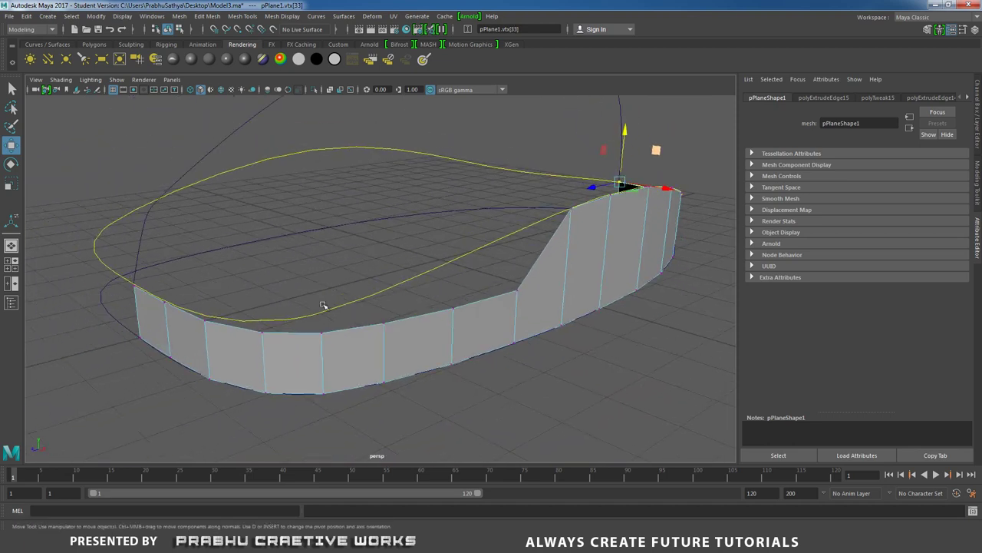
{"action": "left_click", "coordinate": [211, 320]}
{"action": "left_click_drag", "start_coordinate": [212, 320], "coordinate": [353, 307], "text": "alt"}
{"action": "middle_click_drag", "start_coordinate": [353, 307], "coordinate": [375, 340], "text": "alt"}
{"action": "left_click_drag", "start_coordinate": [258, 272], "coordinate": [355, 313]}
{"action": "left_click_drag", "start_coordinate": [303, 245], "coordinate": [303, 241]}
{"action": "left_click_drag", "start_coordinate": [420, 292], "coordinate": [453, 326]}
{"action": "left_click_drag", "start_coordinate": [439, 267], "coordinate": [439, 261]}
Step: Raise the next three low top vertices around the strip's rounded end onto the yellow curve
{"action": "left_click_drag", "start_coordinate": [516, 312], "coordinate": [359, 318], "text": "alt"}
{"action": "left_click_drag", "start_coordinate": [282, 298], "coordinate": [314, 332]}
{"action": "left_click_drag", "start_coordinate": [299, 272], "coordinate": [299, 260]}
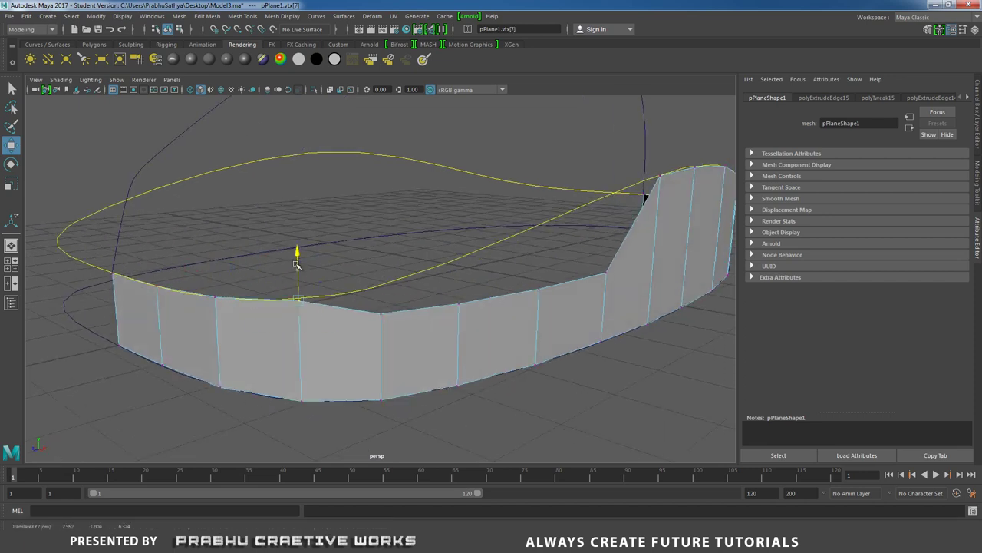
{"action": "left_click_drag", "start_coordinate": [364, 298], "coordinate": [397, 330]}
{"action": "left_click_drag", "start_coordinate": [387, 284], "coordinate": [410, 333], "text": "alt"}
{"action": "left_click", "coordinate": [233, 297]}
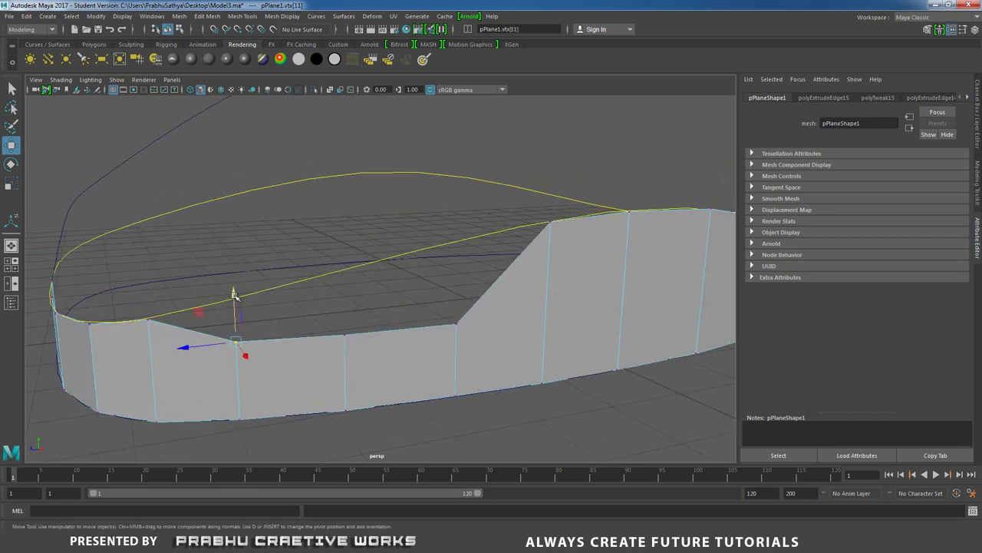
Step: Raise the last two low top vertices on the strip's long side onto the yellow curve and return to object mode
{"action": "left_click", "coordinate": [343, 334]}
{"action": "left_click_drag", "start_coordinate": [343, 281], "coordinate": [345, 234]}
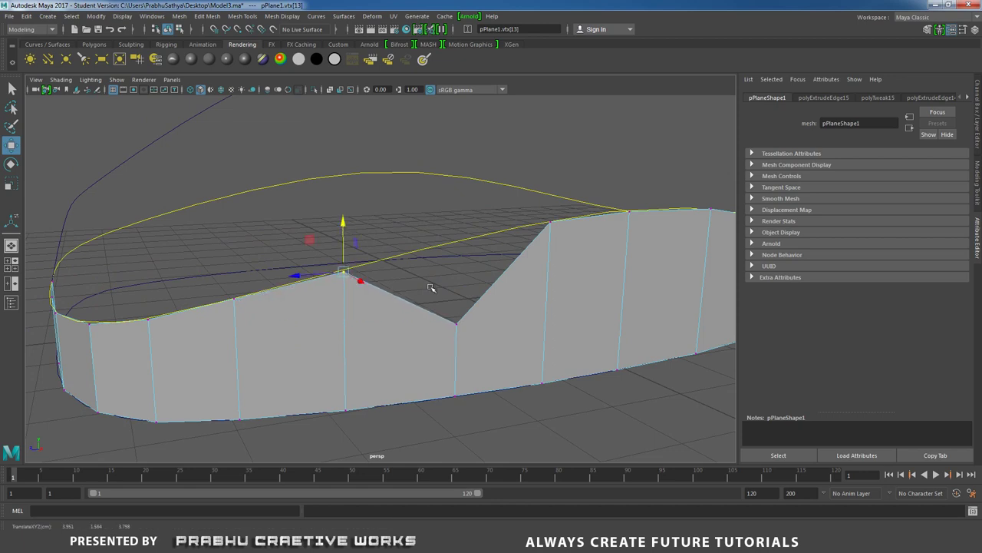
{"action": "left_click", "coordinate": [461, 328]}
{"action": "left_click_drag", "start_coordinate": [456, 274], "coordinate": [452, 390]}
{"action": "right_click_drag", "start_coordinate": [467, 349], "coordinate": [518, 231]}
{"action": "scroll", "coordinate": [311, 348], "scroll_direction": "down", "scroll_amount": 4}
{"action": "left_click_drag", "start_coordinate": [310, 348], "coordinate": [317, 365], "text": "alt"}
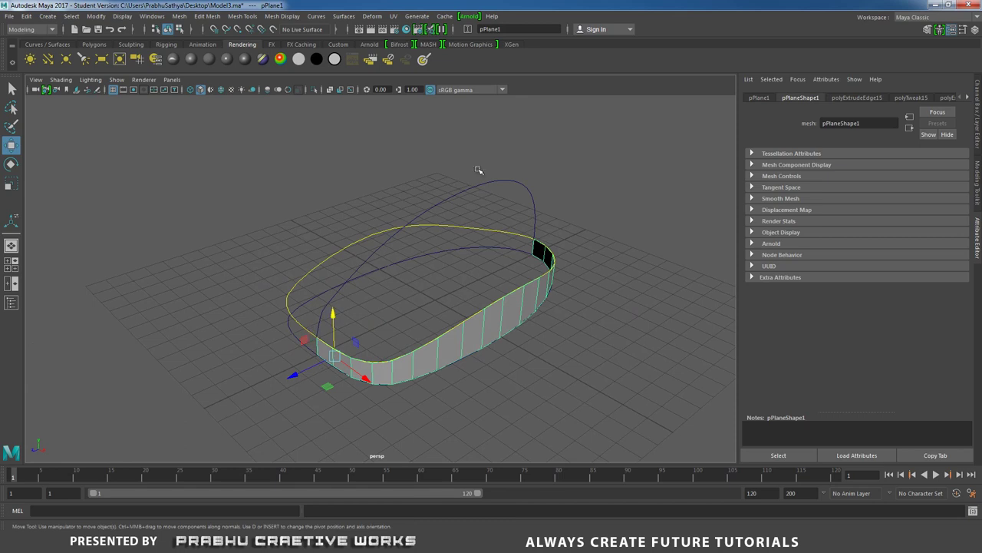
Step: Extrude the top edge beside the centre line at the arch curve's gently rising end up along the curve to about Y 1.73
{"action": "scroll", "coordinate": [512, 249], "scroll_direction": "up", "scroll_amount": 5}
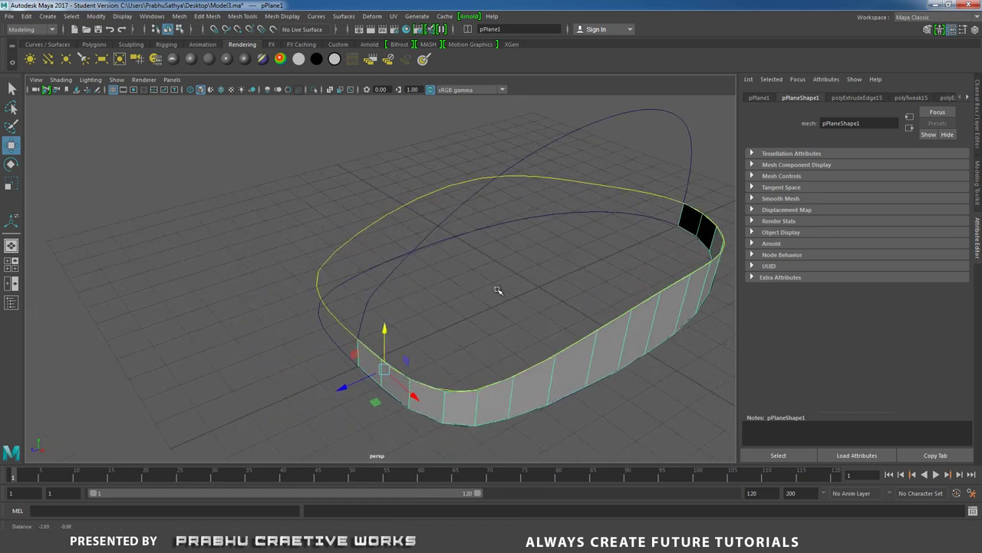
{"action": "right_click_drag", "start_coordinate": [442, 247], "coordinate": [443, 220]}
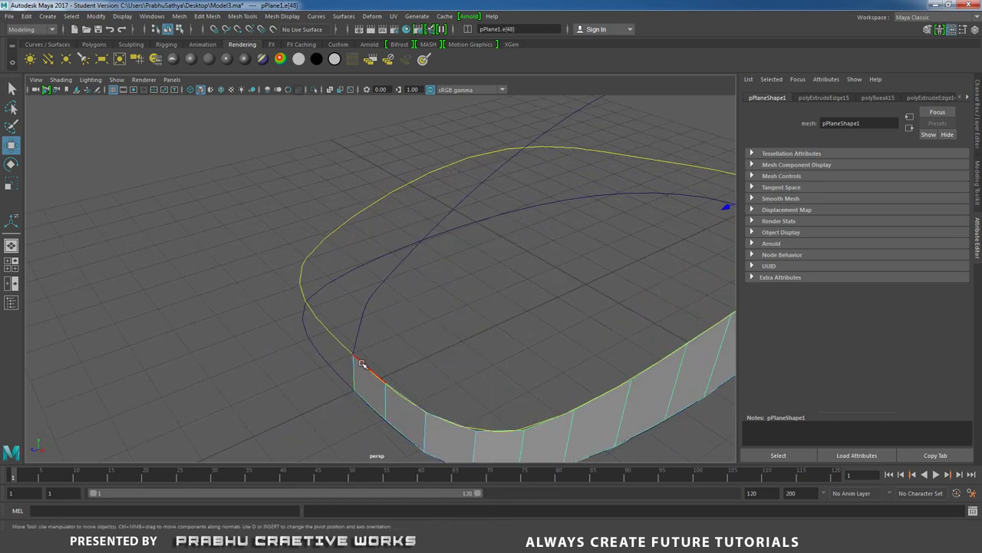
{"action": "left_click", "coordinate": [360, 363]}
{"action": "left_click_drag", "start_coordinate": [362, 368], "coordinate": [366, 321], "text": "alt"}
{"action": "key", "text": "space"}
{"action": "key", "text": "space"}
{"action": "left_click_drag", "start_coordinate": [440, 318], "coordinate": [478, 315]}
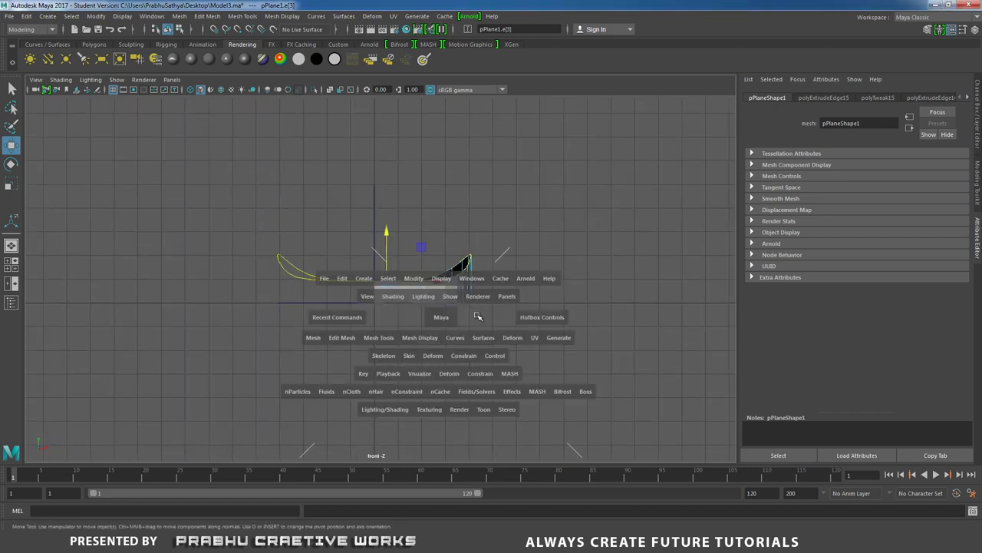
{"action": "middle_click_drag", "start_coordinate": [478, 315], "coordinate": [451, 299], "text": "alt"}
{"action": "right_click_drag", "start_coordinate": [453, 301], "coordinate": [455, 314], "text": "shift"}
{"action": "key", "text": "w"}
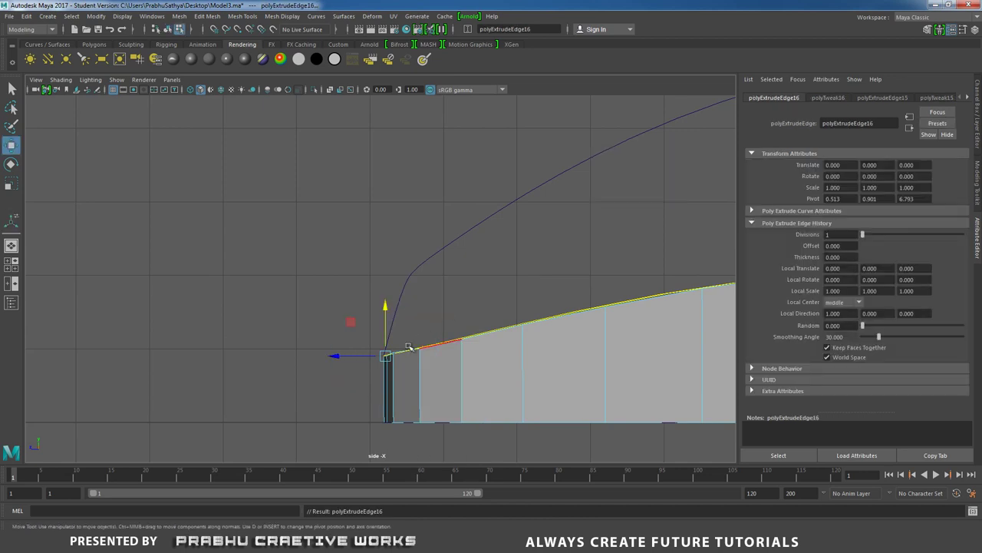
{"action": "left_click_drag", "start_coordinate": [386, 355], "coordinate": [404, 294]}
Step: Extrude the edge two more times in short segments up to the bend of the arch curve, ending at about Y 2.12
{"action": "right_click_drag", "start_coordinate": [407, 296], "coordinate": [566, 326], "text": "alt"}
{"action": "middle_click_drag", "start_coordinate": [480, 281], "coordinate": [440, 302], "text": "alt"}
{"action": "right_click_drag", "start_coordinate": [443, 295], "coordinate": [446, 316], "text": "shift"}
{"action": "key", "text": "w"}
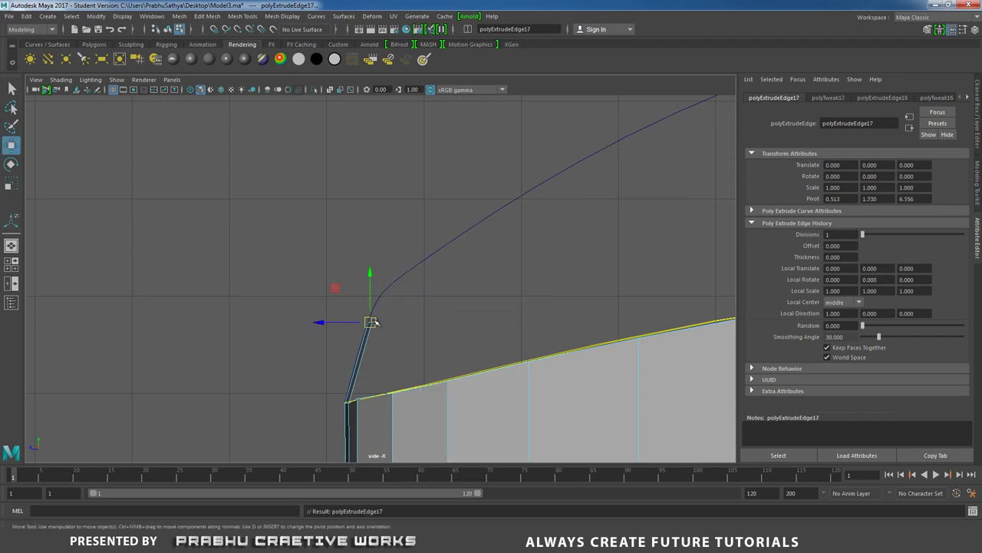
{"action": "left_click_drag", "start_coordinate": [370, 323], "coordinate": [381, 298]}
{"action": "scroll", "coordinate": [387, 325], "scroll_direction": "up", "scroll_amount": 3}
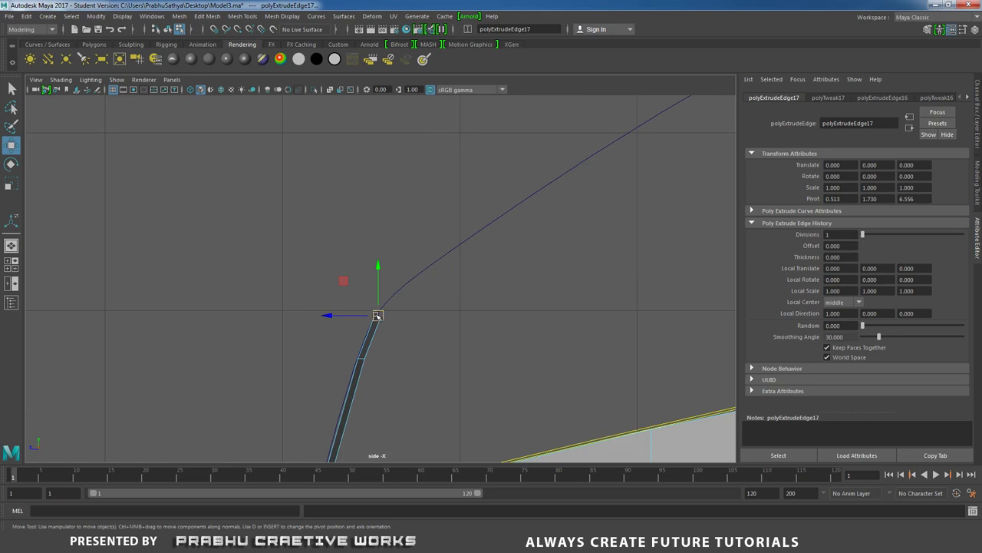
{"action": "right_click_drag", "start_coordinate": [441, 307], "coordinate": [442, 328], "text": "shift"}
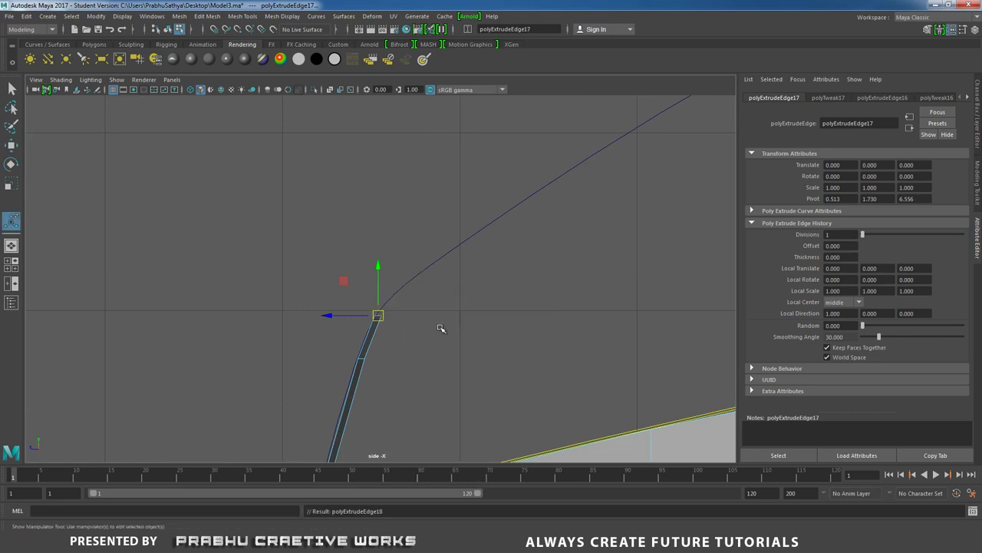
{"action": "key", "text": "w"}
{"action": "left_click_drag", "start_coordinate": [379, 314], "coordinate": [405, 288]}
{"action": "scroll", "coordinate": [461, 307], "scroll_direction": "down", "scroll_amount": 5}
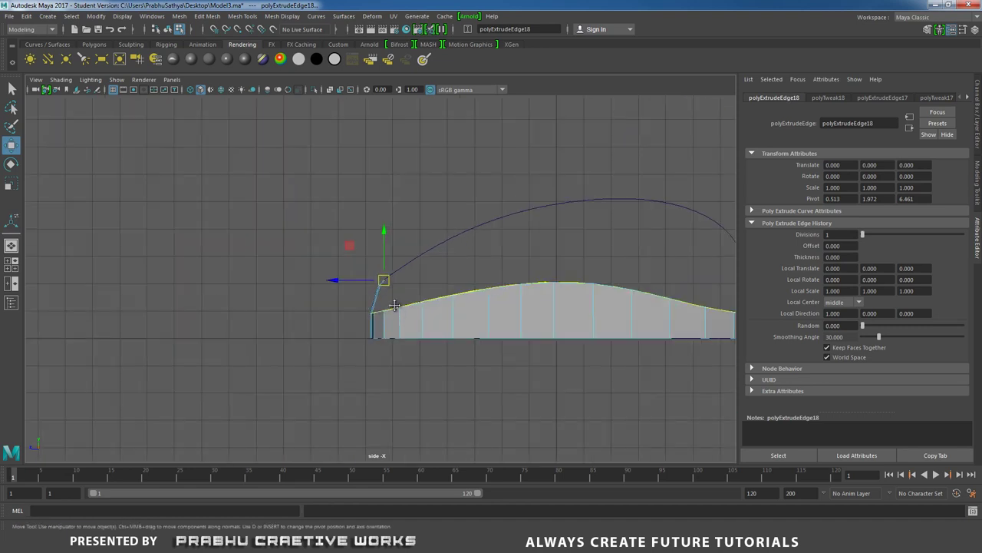
Step: Shift the three off-centre vertices of the new arch segments slightly outward along Z, then deselect them
{"action": "key", "text": "space"}
{"action": "left_click_drag", "start_coordinate": [432, 298], "coordinate": [509, 326]}
{"action": "right_click_drag", "start_coordinate": [510, 326], "coordinate": [547, 324], "text": "alt"}
{"action": "left_click", "coordinate": [566, 290]}
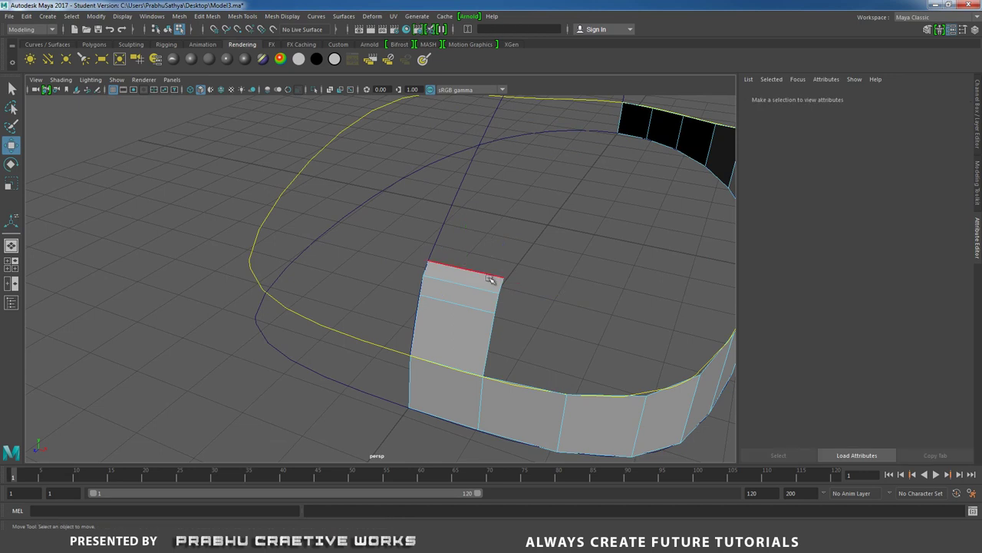
{"action": "right_click_drag", "start_coordinate": [489, 248], "coordinate": [474, 277]}
{"action": "left_click_drag", "start_coordinate": [511, 325], "coordinate": [354, 347]}
{"action": "left_click_drag", "start_coordinate": [296, 321], "coordinate": [294, 319]}
{"action": "left_click_drag", "start_coordinate": [302, 337], "coordinate": [174, 297], "text": "alt"}
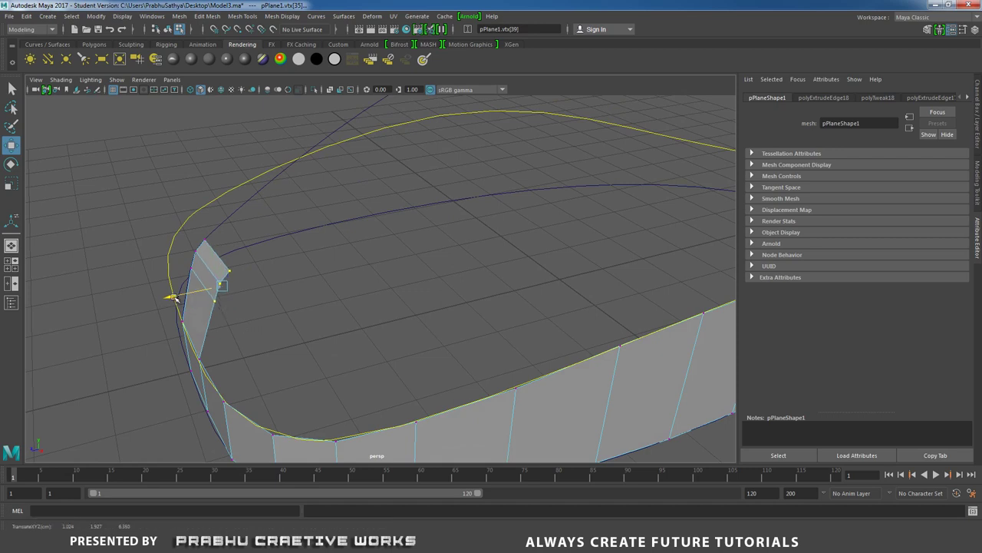
{"action": "right_click_drag", "start_coordinate": [335, 312], "coordinate": [216, 301], "text": "alt"}
{"action": "mouse_move", "coordinate": [325, 316]}
{"action": "left_mouse_down", "text": "alt"}
{"action": "mouse_move", "coordinate": [345, 340]}
{"action": "mouse_move", "coordinate": [318, 334]}
{"action": "left_mouse_up", "text": "alt"}
{"action": "left_click_drag", "start_coordinate": [455, 421], "coordinate": [451, 420]}
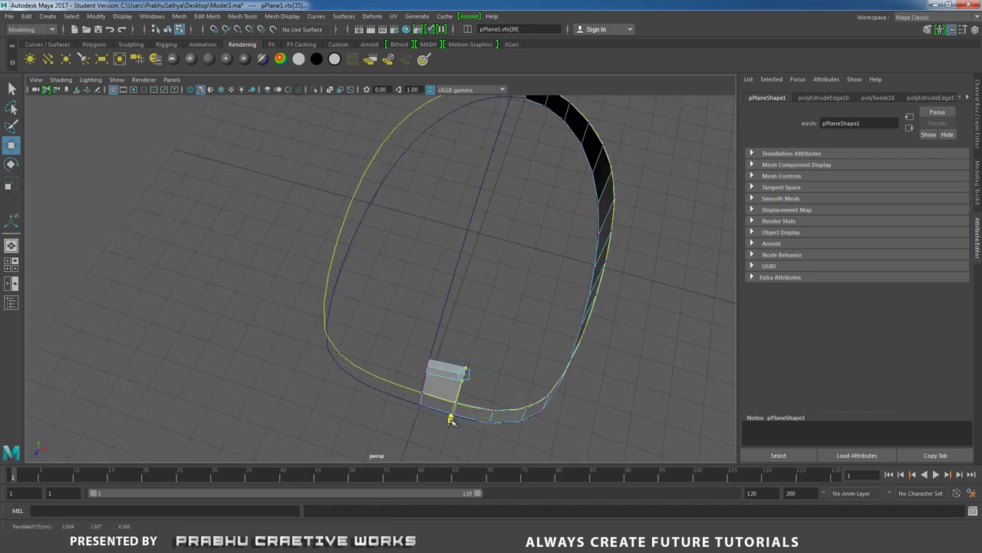
{"action": "left_click_drag", "start_coordinate": [403, 391], "coordinate": [413, 331], "text": "alt"}
{"action": "left_click", "coordinate": [411, 330]}
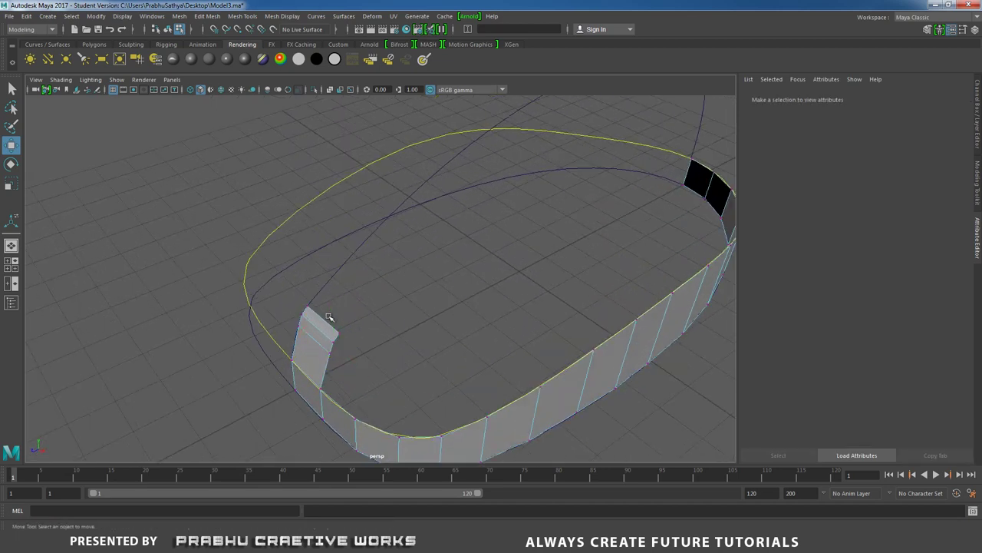
Step: Extrude the arch strip's free end edge past the bend along the curve to about Y 2.59, Z 5.69
{"action": "right_click_drag", "start_coordinate": [324, 325], "coordinate": [309, 234]}
{"action": "left_click", "coordinate": [328, 329]}
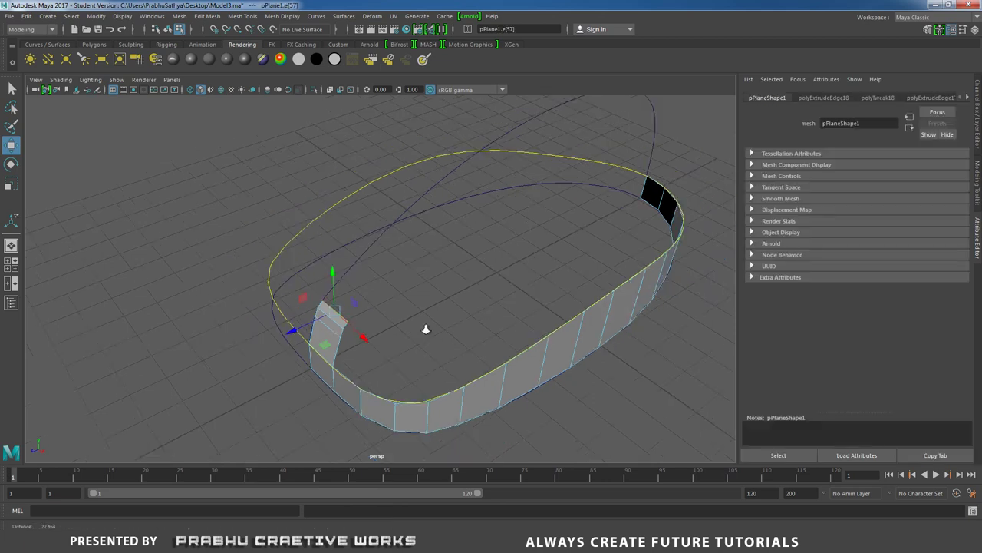
{"action": "scroll", "coordinate": [430, 334], "scroll_direction": "down", "scroll_amount": 3}
{"action": "left_click_drag", "start_coordinate": [443, 340], "coordinate": [498, 302], "text": "alt"}
{"action": "key", "text": "space"}
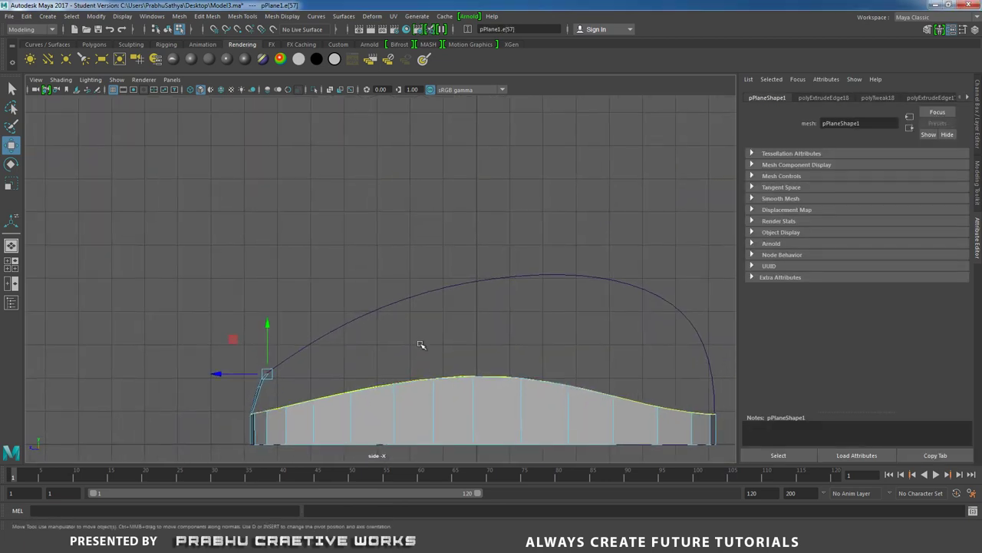
{"action": "right_click", "coordinate": [420, 338], "text": "shift"}
{"action": "left_click", "coordinate": [418, 366]}
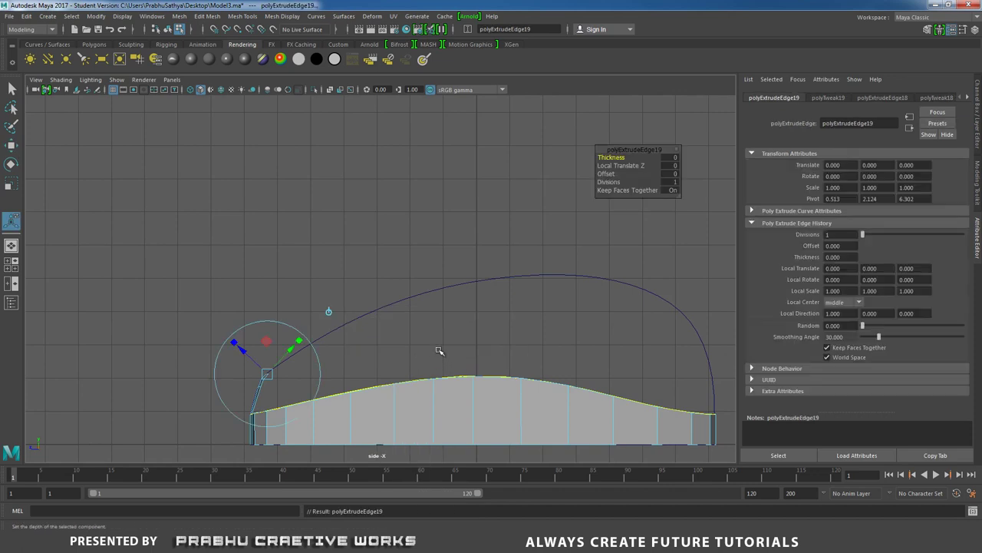
{"action": "left_click_drag", "start_coordinate": [277, 365], "coordinate": [304, 367]}
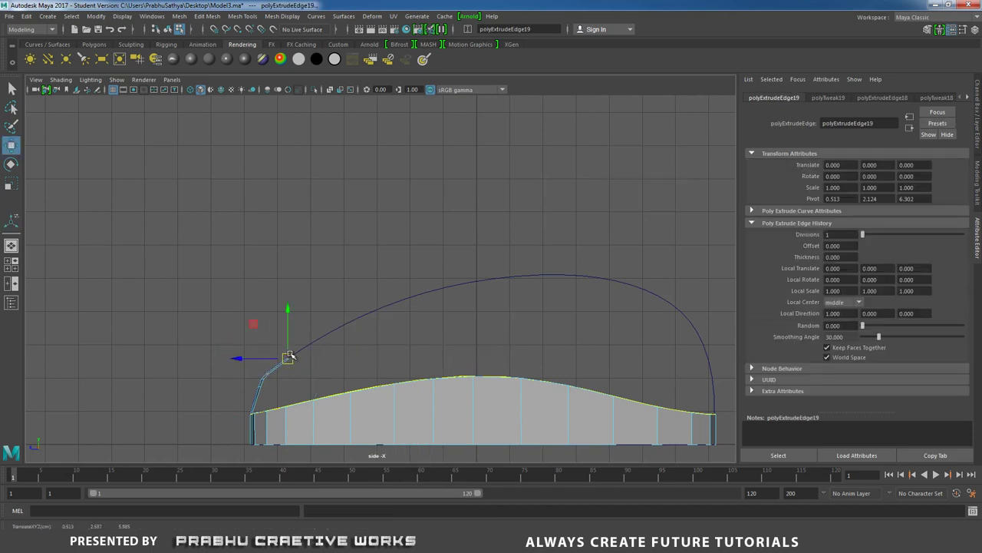
Step: Extrude two more segments up the rising part of the arch curve to about Y 3.70, Z 3.82
{"action": "right_click_drag", "start_coordinate": [354, 348], "coordinate": [353, 365], "text": "shift"}
{"action": "key", "text": "w"}
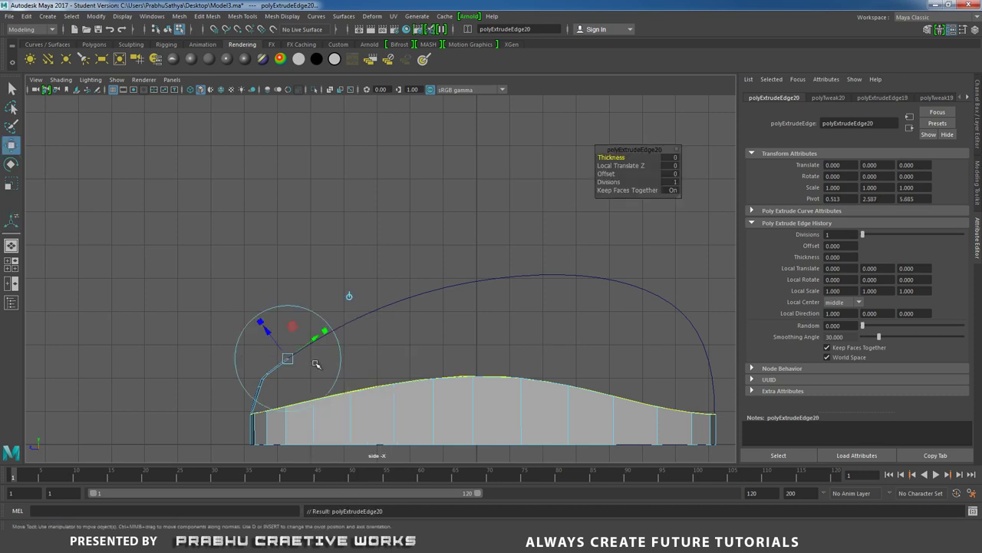
{"action": "left_click_drag", "start_coordinate": [289, 359], "coordinate": [305, 359]}
{"action": "right_click_drag", "start_coordinate": [363, 344], "coordinate": [358, 369], "text": "shift"}
{"action": "key", "text": "w"}
{"action": "left_click_drag", "start_coordinate": [316, 341], "coordinate": [350, 324]}
Step: Extrude three further segments along the flattening arch curve to the grid's centre, near Z 0
{"action": "right_click_drag", "start_coordinate": [395, 346], "coordinate": [393, 365], "text": "shift"}
{"action": "key", "text": "w"}
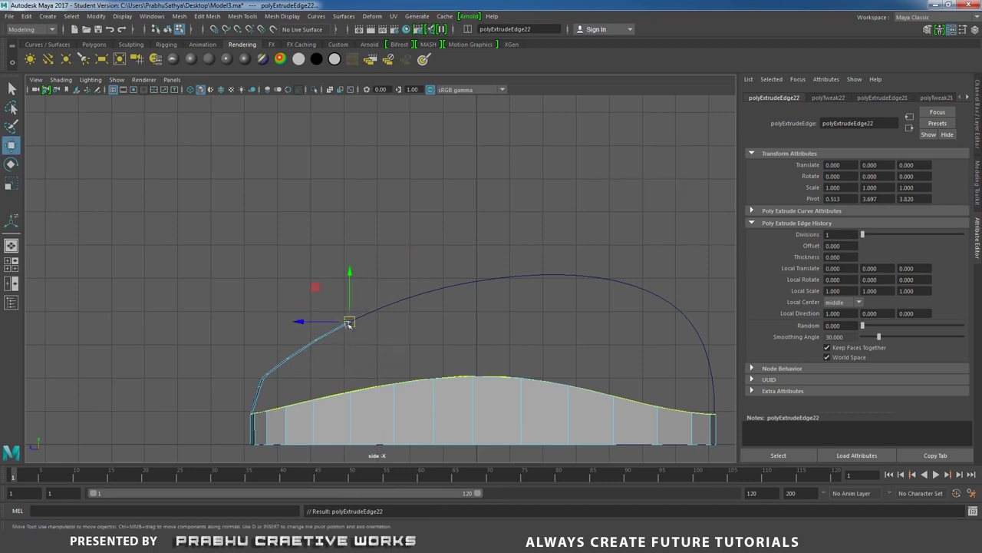
{"action": "left_click_drag", "start_coordinate": [350, 323], "coordinate": [393, 306]}
{"action": "right_click_drag", "start_coordinate": [437, 321], "coordinate": [436, 342], "text": "shift"}
{"action": "key", "text": "w"}
{"action": "left_click_drag", "start_coordinate": [392, 305], "coordinate": [436, 293]}
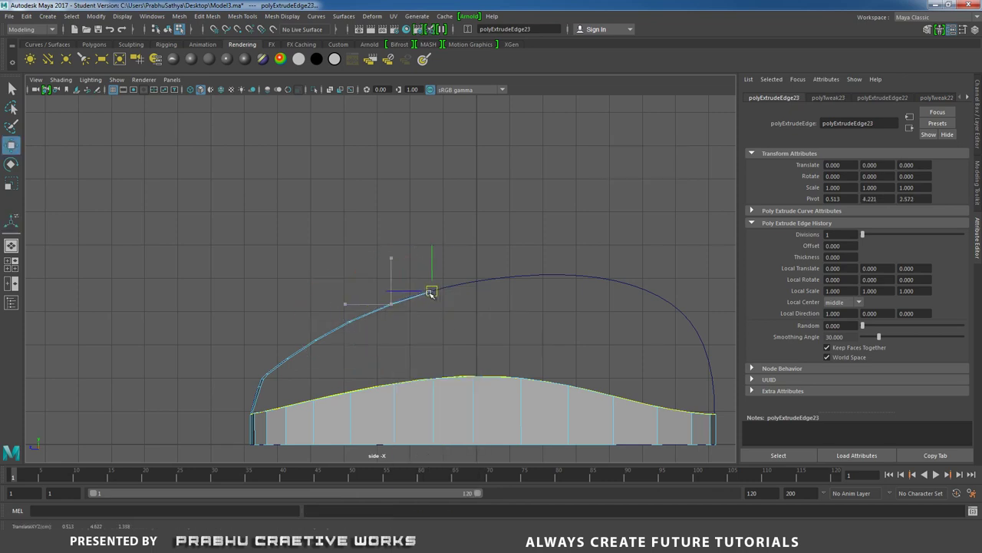
{"action": "right_click_drag", "start_coordinate": [449, 307], "coordinate": [457, 342], "text": "shift"}
{"action": "key", "text": "w"}
{"action": "left_click_drag", "start_coordinate": [431, 293], "coordinate": [474, 283]}
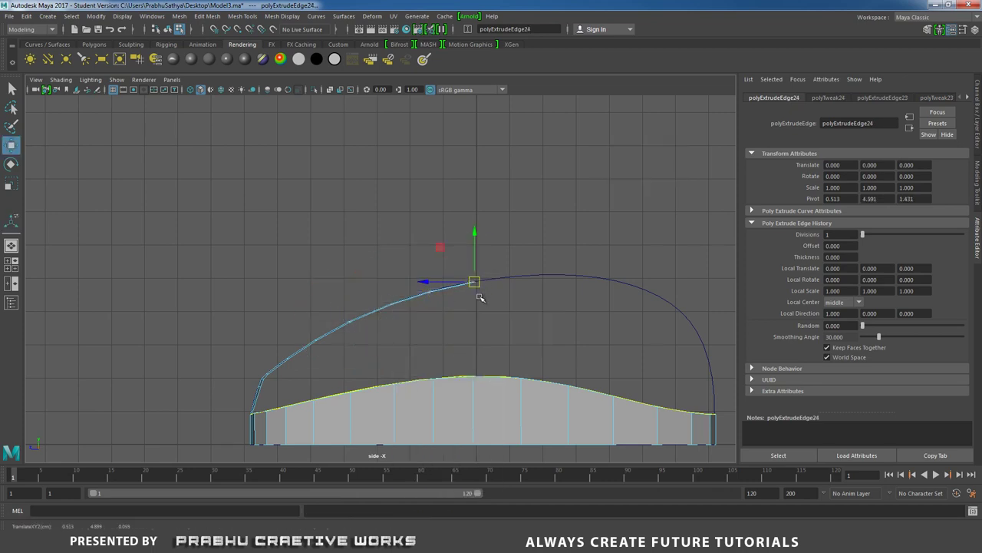
Step: Extrude two segments from the grid's centre to the highest point of the arch curve
{"action": "right_click_drag", "start_coordinate": [479, 298], "coordinate": [505, 333], "text": "shift"}
{"action": "key", "text": "w"}
{"action": "left_click_drag", "start_coordinate": [474, 282], "coordinate": [512, 277]}
{"action": "right_click_drag", "start_coordinate": [538, 308], "coordinate": [537, 330], "text": "shift"}
{"action": "key", "text": "w"}
{"action": "left_click_drag", "start_coordinate": [515, 278], "coordinate": [564, 281]}
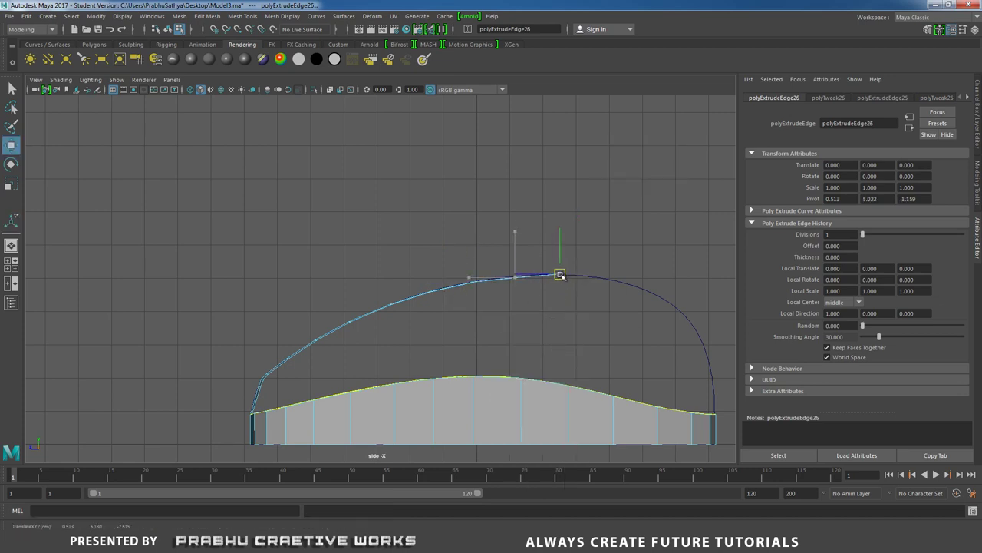
Step: Extrude two segments just beyond the arch curve's highest point, following its first descent
{"action": "right_click_drag", "start_coordinate": [561, 278], "coordinate": [586, 324], "text": "shift"}
{"action": "key", "text": "w"}
{"action": "left_click_drag", "start_coordinate": [561, 276], "coordinate": [600, 279]}
{"action": "right_click_drag", "start_coordinate": [603, 279], "coordinate": [620, 329], "text": "shift"}
{"action": "key", "text": "w"}
{"action": "left_click_drag", "start_coordinate": [603, 279], "coordinate": [642, 286]}
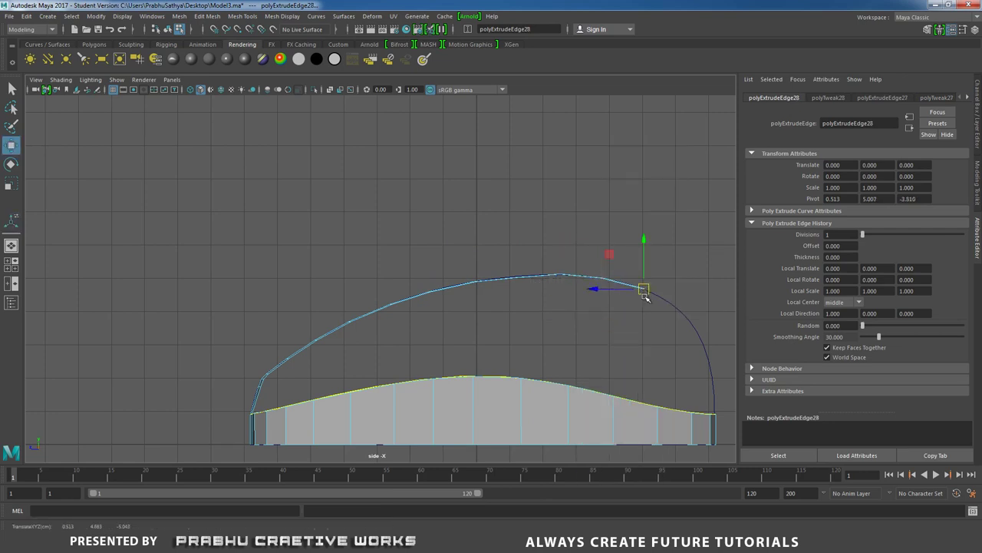
Step: Extrude three segments down the steep end of the arch curve, leaving a gap above the base strip
{"action": "right_click_drag", "start_coordinate": [643, 290], "coordinate": [652, 338], "text": "shift"}
{"action": "key", "text": "w"}
{"action": "left_click_drag", "start_coordinate": [642, 285], "coordinate": [674, 304]}
{"action": "right_click_drag", "start_coordinate": [678, 308], "coordinate": [680, 349], "text": "shift"}
{"action": "key", "text": "w"}
{"action": "left_click_drag", "start_coordinate": [679, 308], "coordinate": [695, 340]}
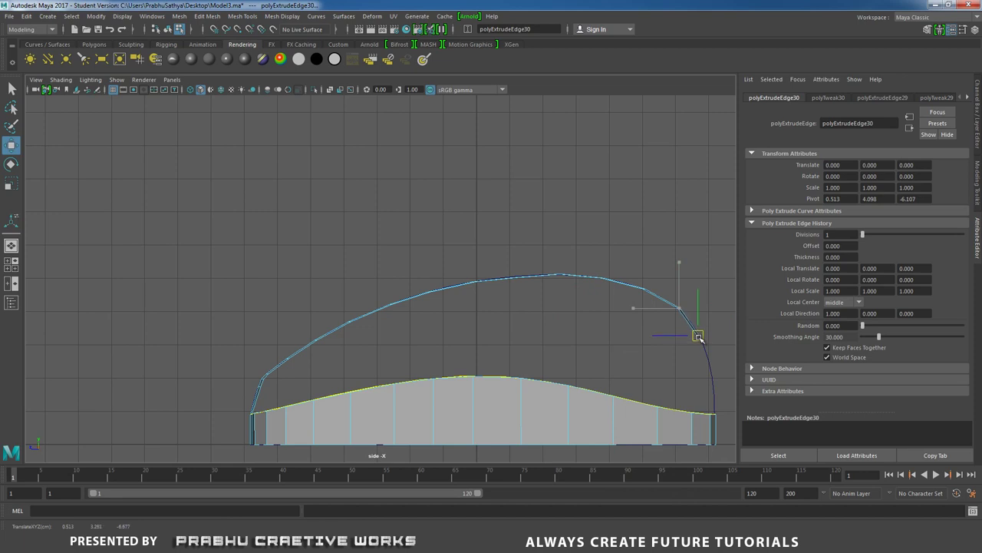
{"action": "right_click_drag", "start_coordinate": [701, 343], "coordinate": [702, 385], "text": "shift"}
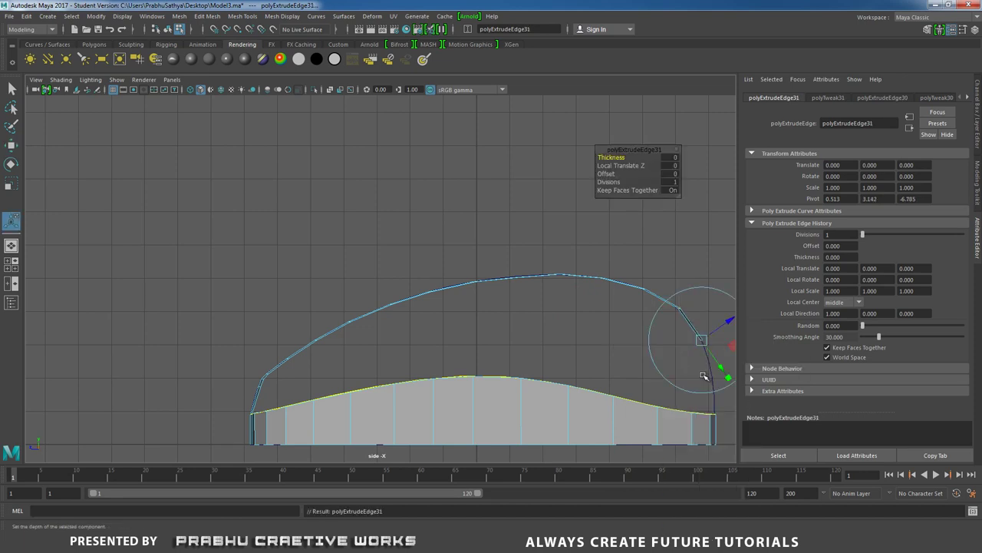
{"action": "key", "text": "w"}
{"action": "left_click_drag", "start_coordinate": [701, 342], "coordinate": [701, 364]}
Step: Bridge the arch strip's free end edge to the base strip's top edge directly below it
{"action": "key", "text": "space"}
{"action": "scroll", "coordinate": [570, 366], "scroll_direction": "up", "scroll_amount": 3}
{"action": "middle_click_drag", "start_coordinate": [567, 352], "coordinate": [601, 282], "text": "alt"}
{"action": "scroll", "coordinate": [613, 396], "scroll_direction": "up", "scroll_amount": 4}
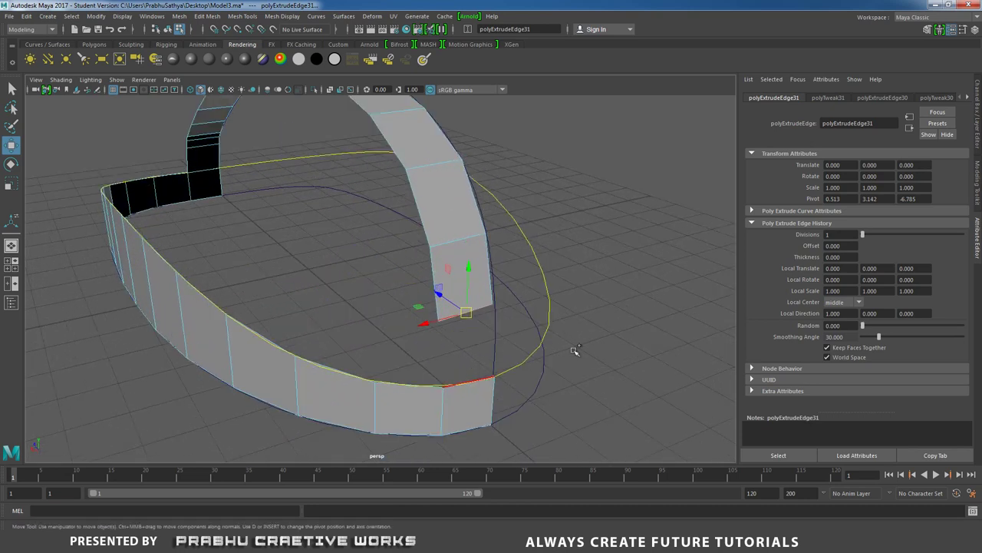
{"action": "right_click_drag", "start_coordinate": [601, 330], "coordinate": [596, 436], "text": "shift"}
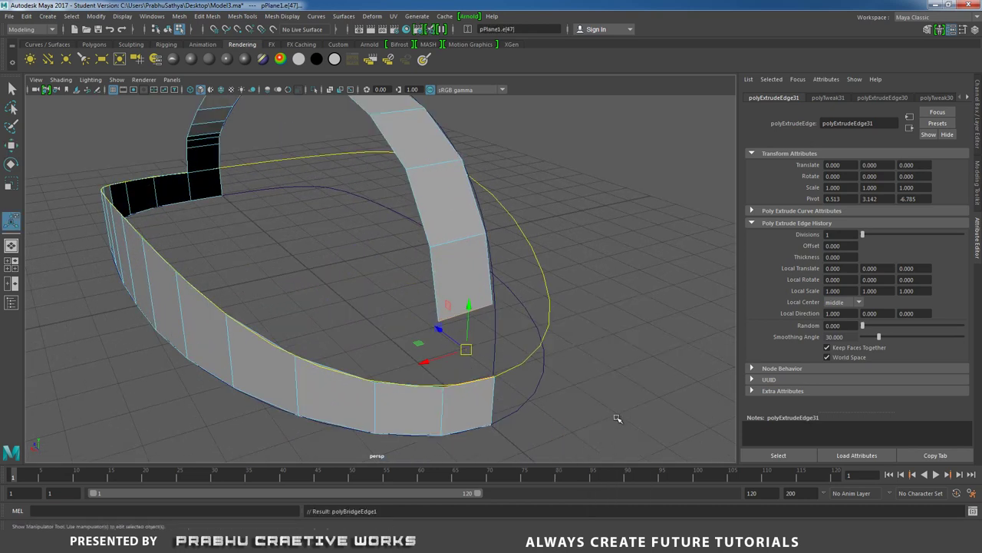
{"action": "scroll", "coordinate": [472, 354], "scroll_direction": "down", "scroll_amount": 4}
{"action": "left_click_drag", "start_coordinate": [472, 355], "coordinate": [595, 365], "text": "alt"}
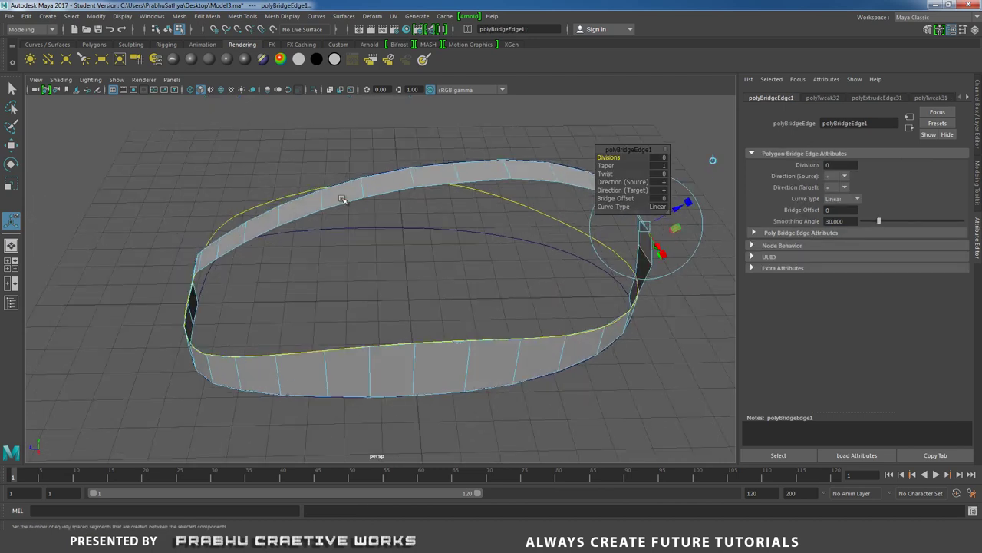
Step: Return to object mode with nothing selected and save an incremental version of the scene
{"action": "right_click_drag", "start_coordinate": [341, 198], "coordinate": [392, 184]}
{"action": "left_click", "coordinate": [428, 251]}
{"action": "scroll", "coordinate": [265, 286], "scroll_direction": "down", "scroll_amount": 5}
{"action": "left_click_drag", "start_coordinate": [265, 286], "coordinate": [314, 276], "text": "alt"}
{"action": "key", "text": "ctrl+alt+s"}
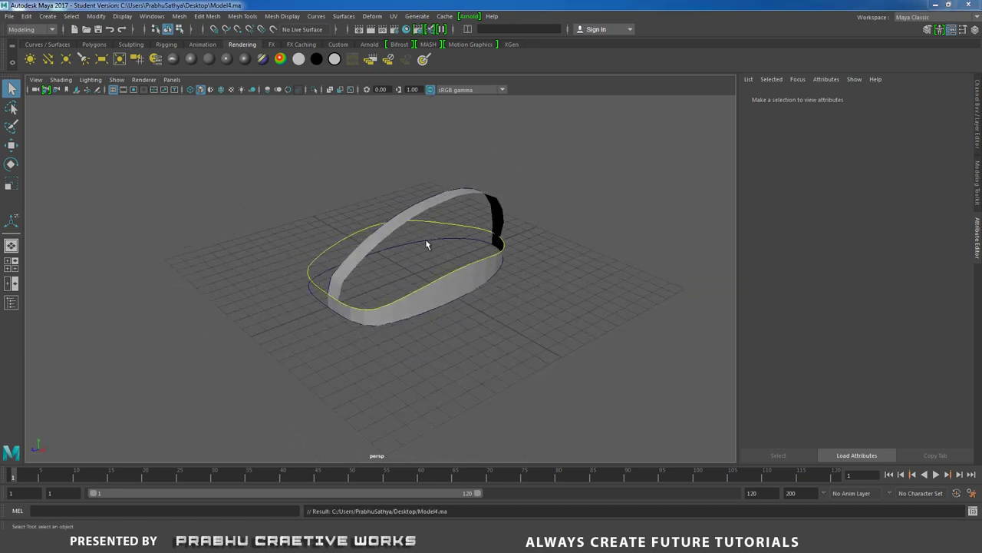
Step: Bridge a middle side edge of the arch strip to the matching top edge on the base strip's long side
{"action": "left_click", "coordinate": [400, 223]}
{"action": "left_click_drag", "start_coordinate": [401, 224], "coordinate": [375, 280], "text": "alt"}
{"action": "scroll", "coordinate": [407, 288], "scroll_direction": "up", "scroll_amount": 3}
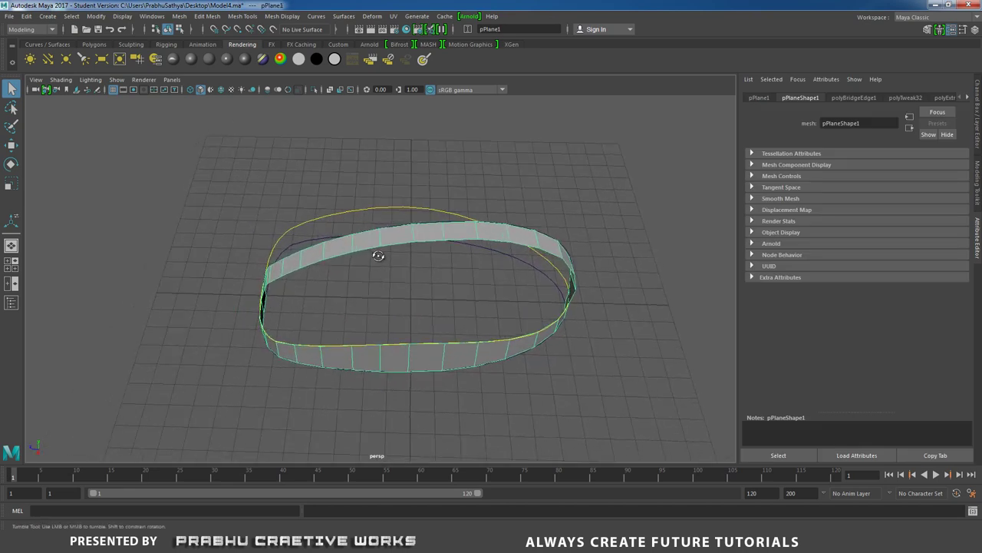
{"action": "right_click_drag", "start_coordinate": [407, 240], "coordinate": [405, 221]}
{"action": "left_click", "coordinate": [399, 241]}
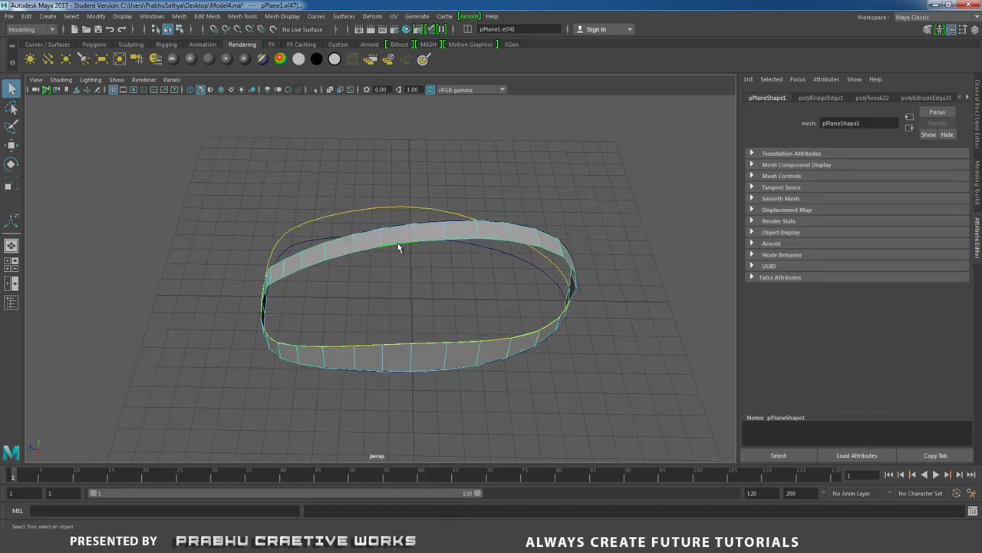
{"action": "left_click", "coordinate": [399, 344]}
{"action": "left_click_drag", "start_coordinate": [398, 344], "coordinate": [469, 329], "text": "alt"}
{"action": "right_click_drag", "start_coordinate": [595, 316], "coordinate": [585, 431], "text": "shift"}
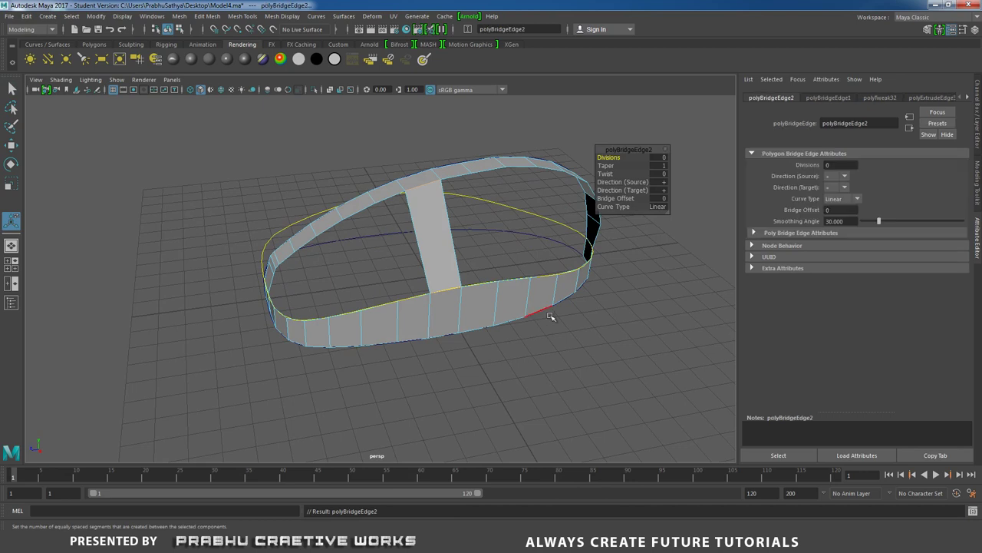
Step: Add one division to the bridge between the arch and base strips and pull its middle cross edge upward into a bulge
{"action": "left_click_drag", "start_coordinate": [552, 314], "coordinate": [607, 267], "text": "alt"}
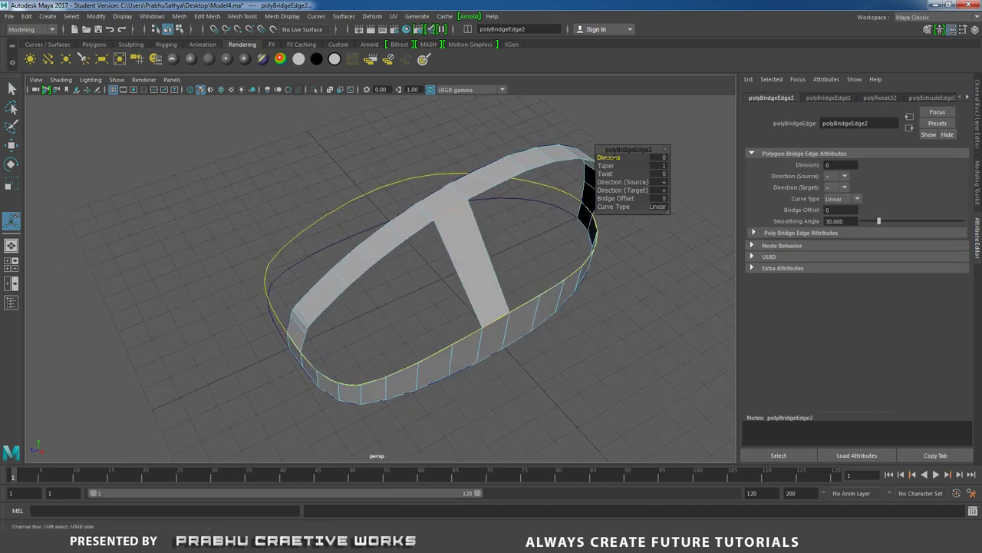
{"action": "left_click_drag", "start_coordinate": [530, 228], "coordinate": [518, 208], "text": "alt"}
{"action": "left_click", "coordinate": [506, 205]}
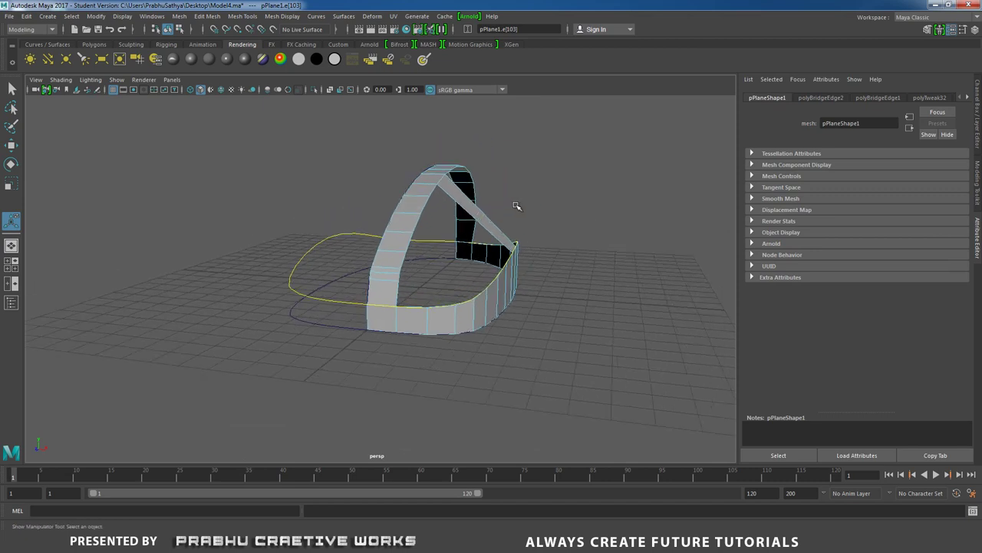
{"action": "key", "text": "w"}
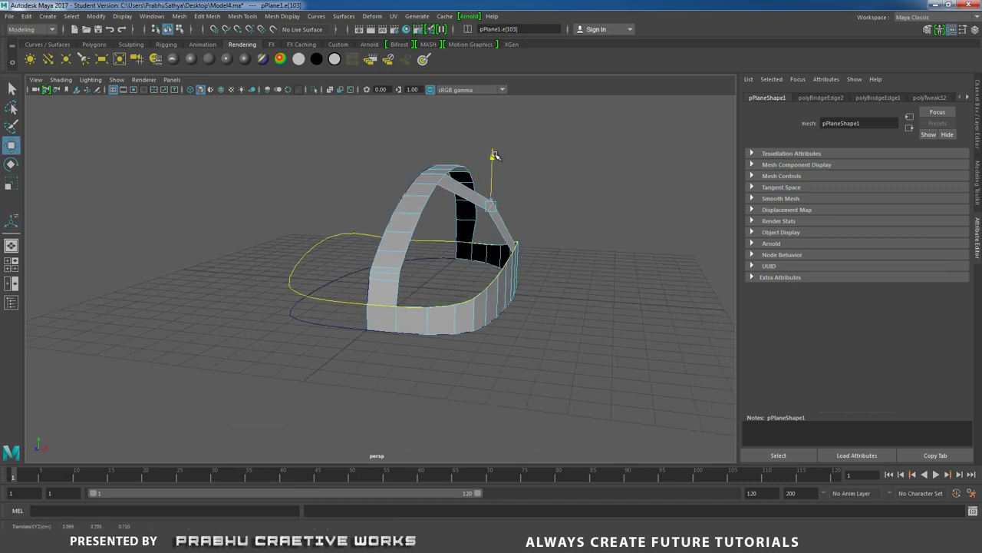
Step: Slide the base strip's first vertical edge beyond the arch foot along the curve toward the rounded corner
{"action": "left_click_drag", "start_coordinate": [495, 156], "coordinate": [369, 282], "text": "alt"}
{"action": "right_click_drag", "start_coordinate": [368, 283], "coordinate": [388, 318], "text": "alt"}
{"action": "middle_click_drag", "start_coordinate": [374, 318], "coordinate": [416, 287], "text": "alt"}
{"action": "left_click_drag", "start_coordinate": [417, 288], "coordinate": [470, 337], "text": "alt"}
{"action": "middle_click_drag", "start_coordinate": [470, 338], "coordinate": [457, 293], "text": "alt"}
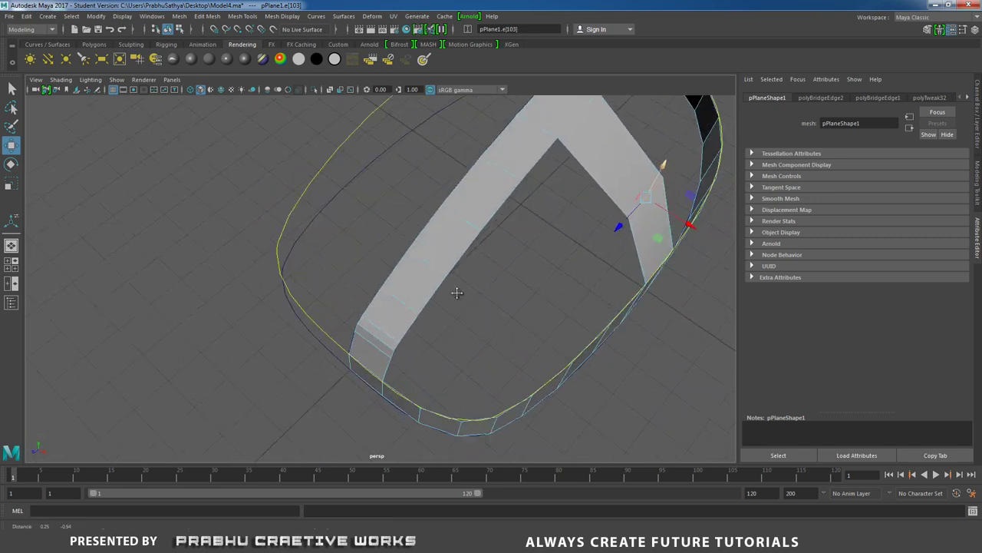
{"action": "right_click_drag", "start_coordinate": [456, 293], "coordinate": [441, 371], "text": "alt"}
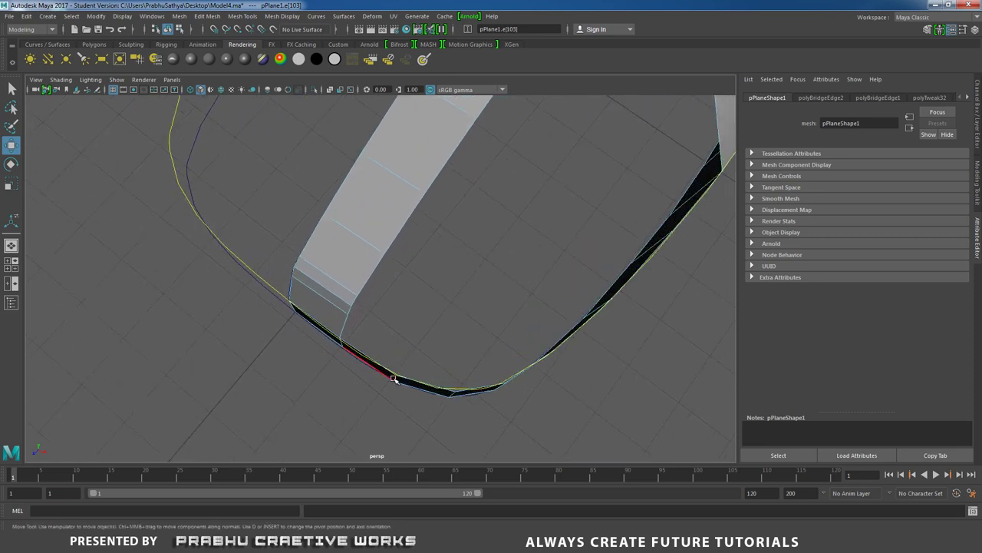
{"action": "left_click_drag", "start_coordinate": [432, 405], "coordinate": [453, 420]}
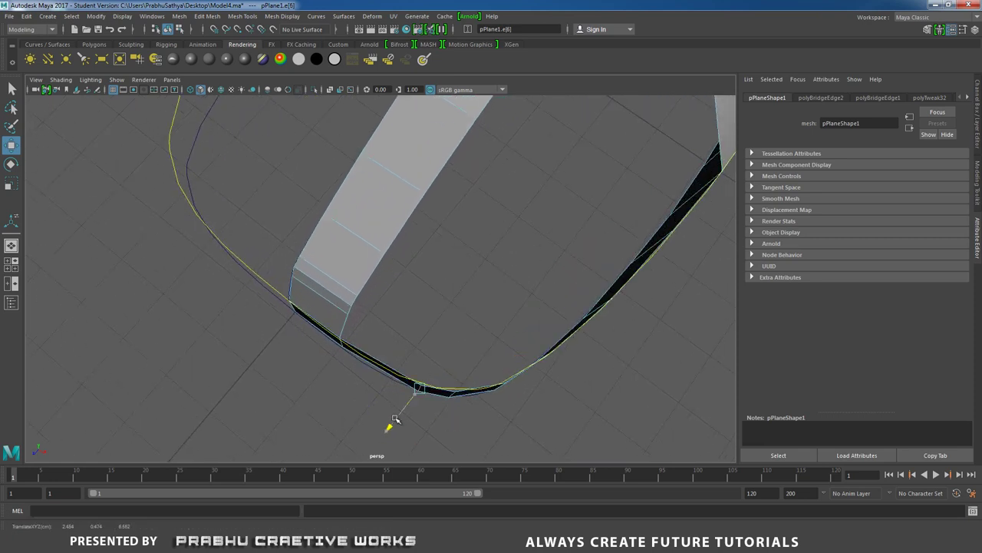
{"action": "left_click_drag", "start_coordinate": [393, 419], "coordinate": [437, 337], "text": "alt"}
{"action": "right_click_drag", "start_coordinate": [444, 331], "coordinate": [437, 403], "text": "shift"}
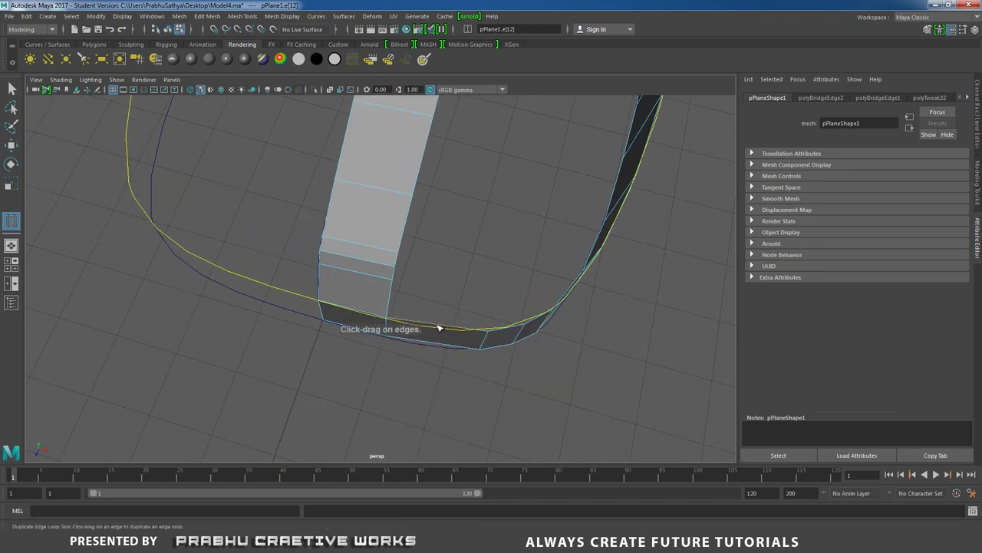
{"action": "left_click_drag", "start_coordinate": [428, 321], "coordinate": [452, 287], "text": "alt"}
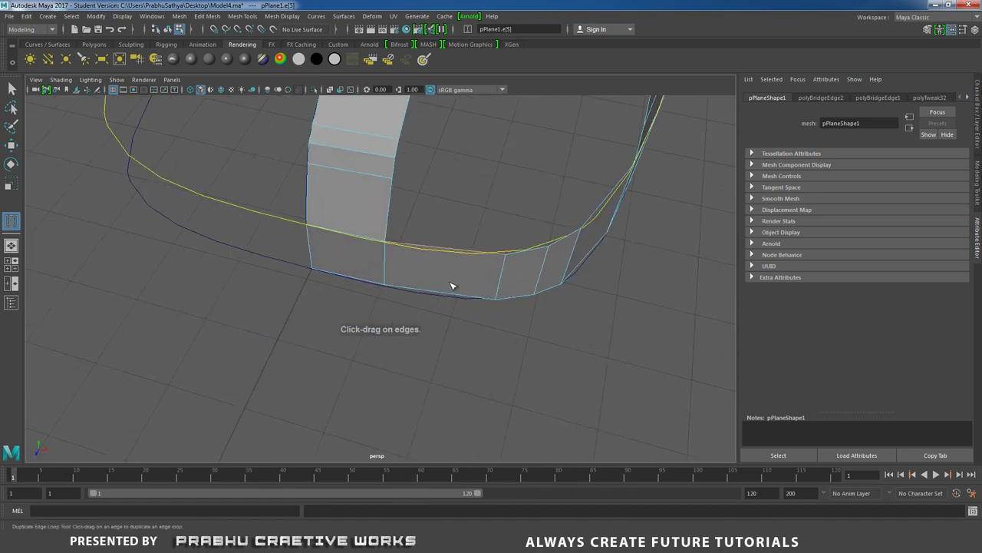
{"action": "key", "text": "w"}
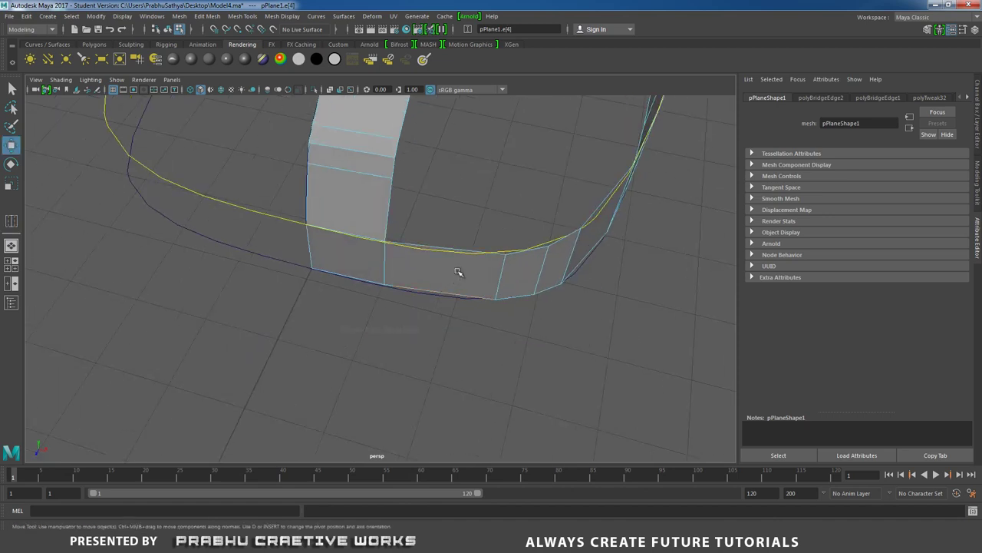
Step: Insert an edge loop across the widened base segment beside the arch foot and move it outward onto the base curve
{"action": "right_click_drag", "start_coordinate": [461, 275], "coordinate": [461, 320], "text": "shift"}
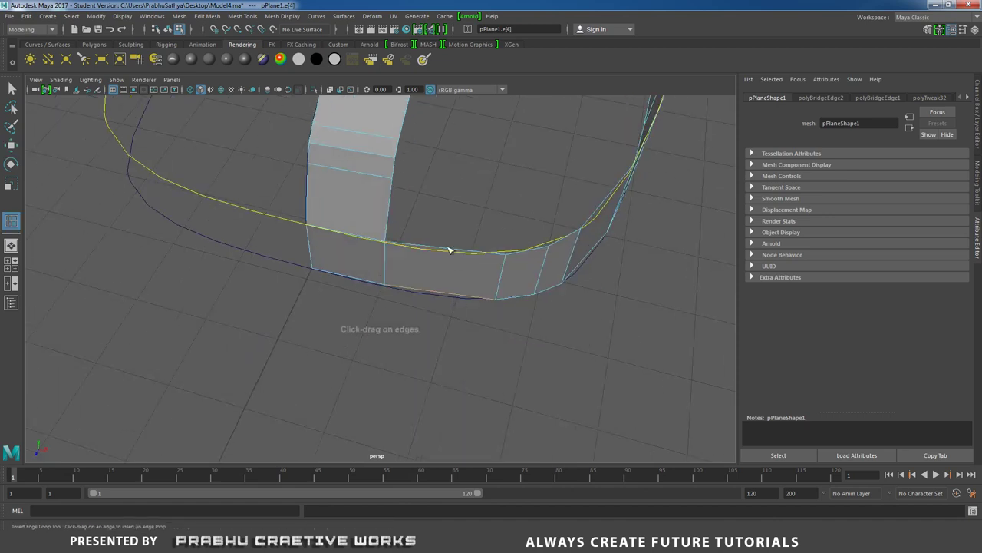
{"action": "left_click", "coordinate": [440, 282]}
{"action": "left_click_drag", "start_coordinate": [438, 304], "coordinate": [439, 310], "text": "alt"}
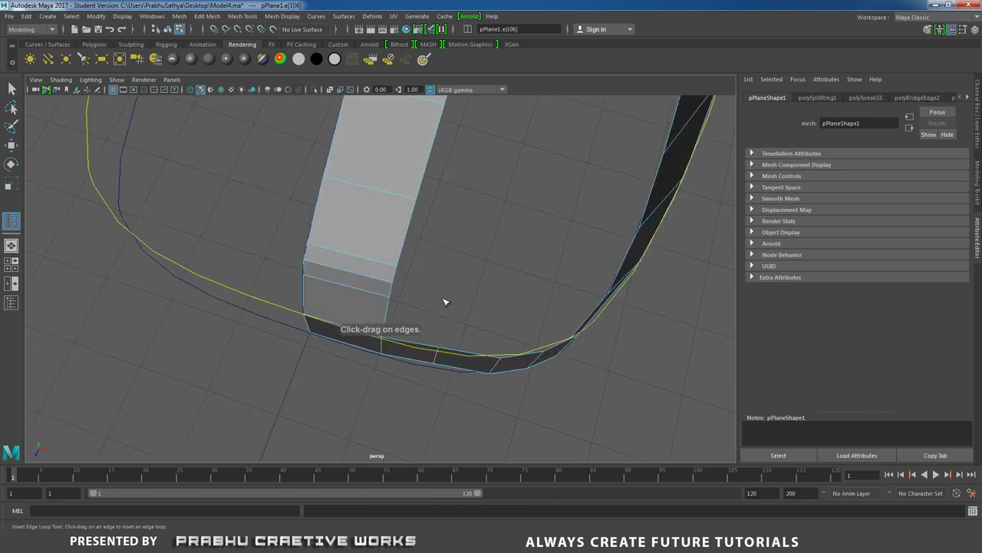
{"action": "key", "text": "w"}
{"action": "left_click_drag", "start_coordinate": [426, 384], "coordinate": [419, 390]}
Step: Extrude the base strip's top edges upward from the arch foot around the rounded corner
{"action": "left_click_drag", "start_coordinate": [419, 390], "coordinate": [460, 305], "text": "alt"}
{"action": "middle_click_drag", "start_coordinate": [461, 304], "coordinate": [445, 301], "text": "alt"}
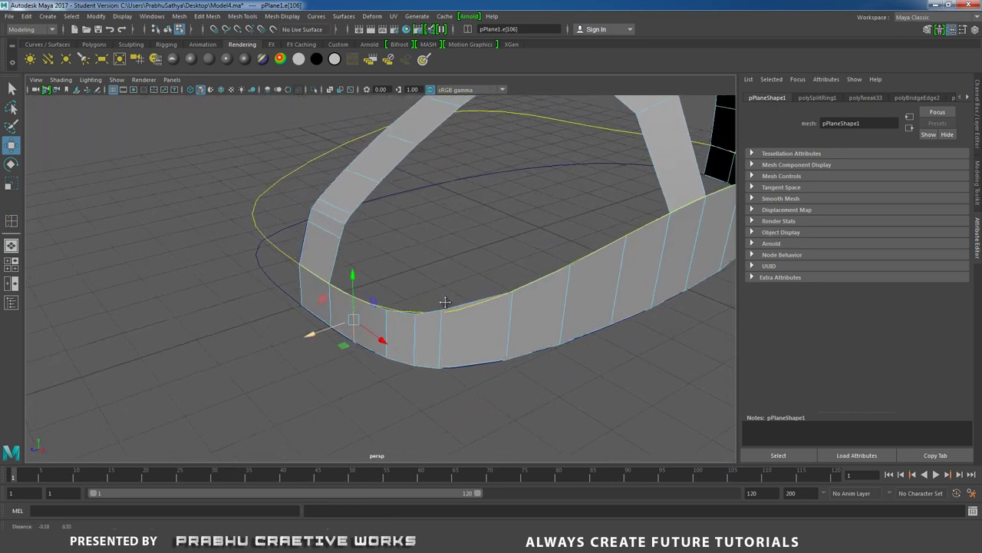
{"action": "left_click_drag", "start_coordinate": [445, 301], "coordinate": [435, 323], "text": "alt"}
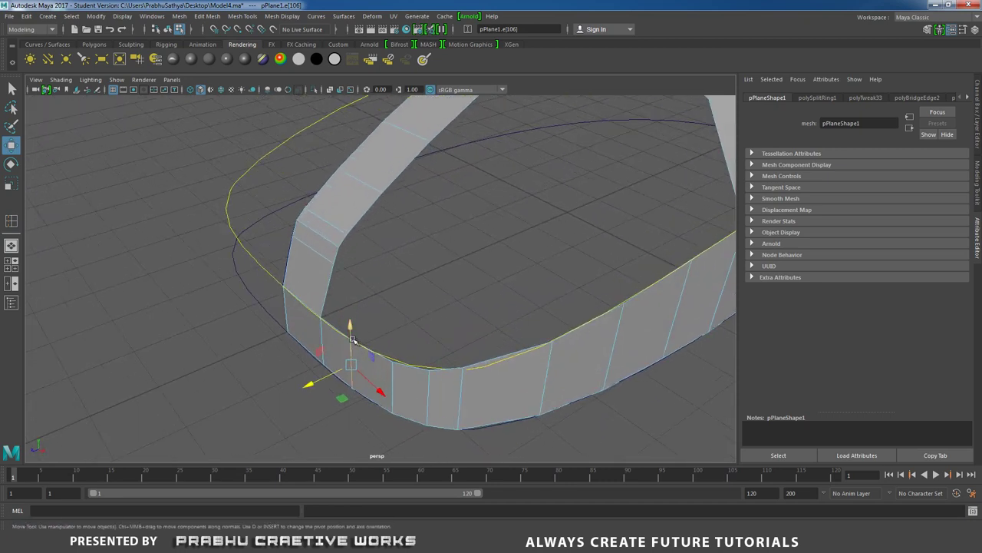
{"action": "left_click_drag", "start_coordinate": [374, 335], "coordinate": [410, 331], "text": "alt"}
{"action": "left_click", "coordinate": [443, 327]}
{"action": "left_click", "coordinate": [493, 339]}
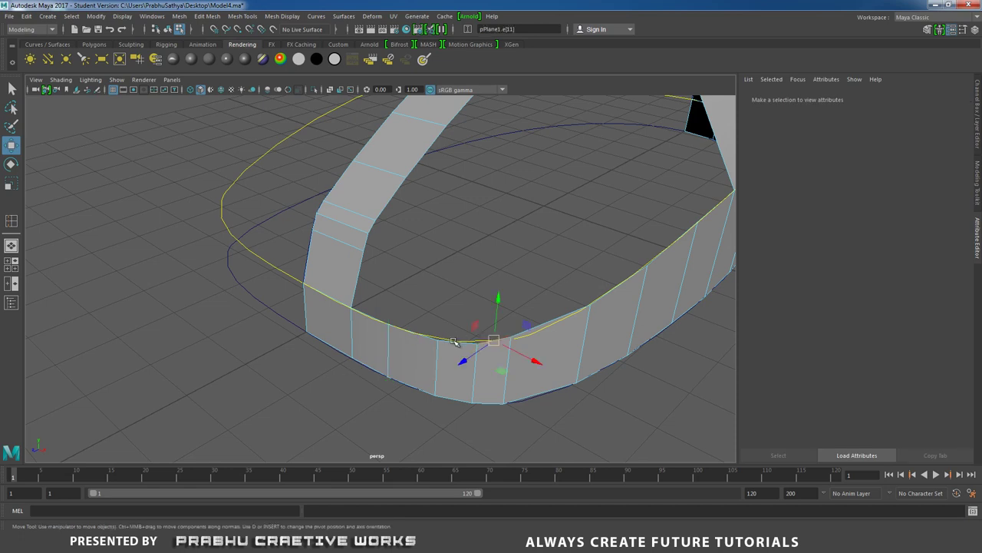
{"action": "left_click", "coordinate": [378, 317]}
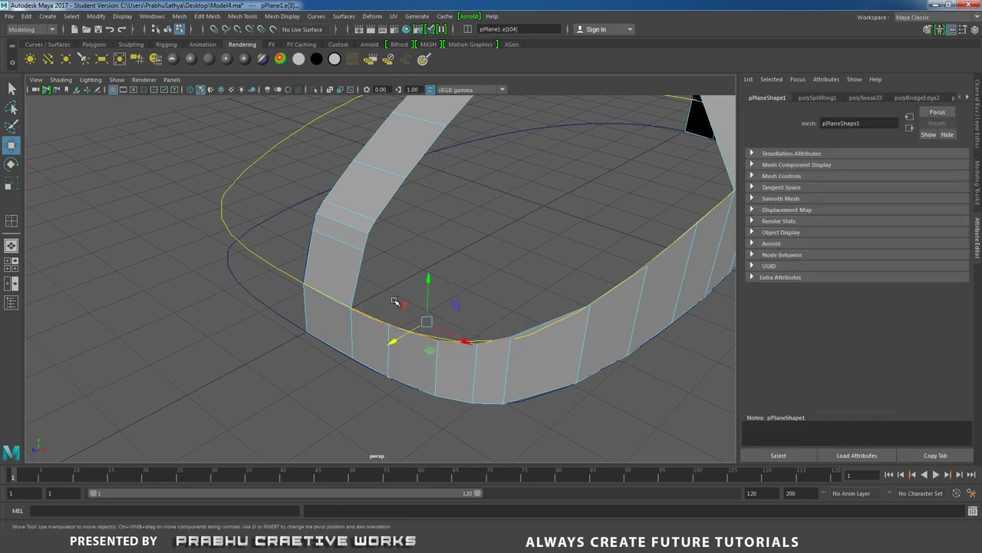
{"action": "right_click", "coordinate": [394, 301], "text": "shift"}
{"action": "left_click", "coordinate": [392, 328]}
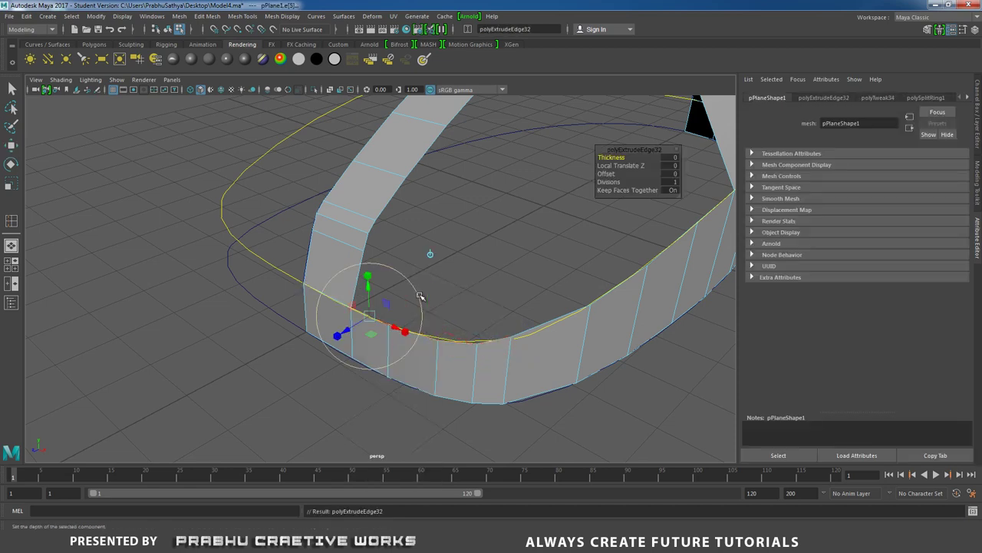
{"action": "left_click_drag", "start_coordinate": [427, 280], "coordinate": [457, 211]}
Step: Shift the extruded top edge row inward and adjust its height to line up with the arch strip's lowest cross edge
{"action": "left_click_drag", "start_coordinate": [431, 247], "coordinate": [323, 247], "text": "alt"}
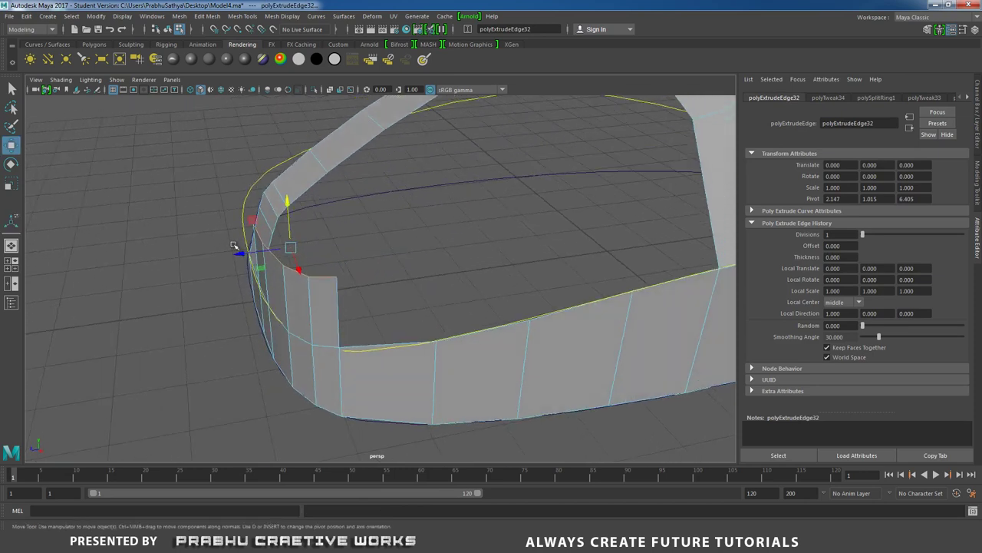
{"action": "left_click_drag", "start_coordinate": [234, 246], "coordinate": [484, 221]}
{"action": "left_click_drag", "start_coordinate": [512, 188], "coordinate": [513, 199]}
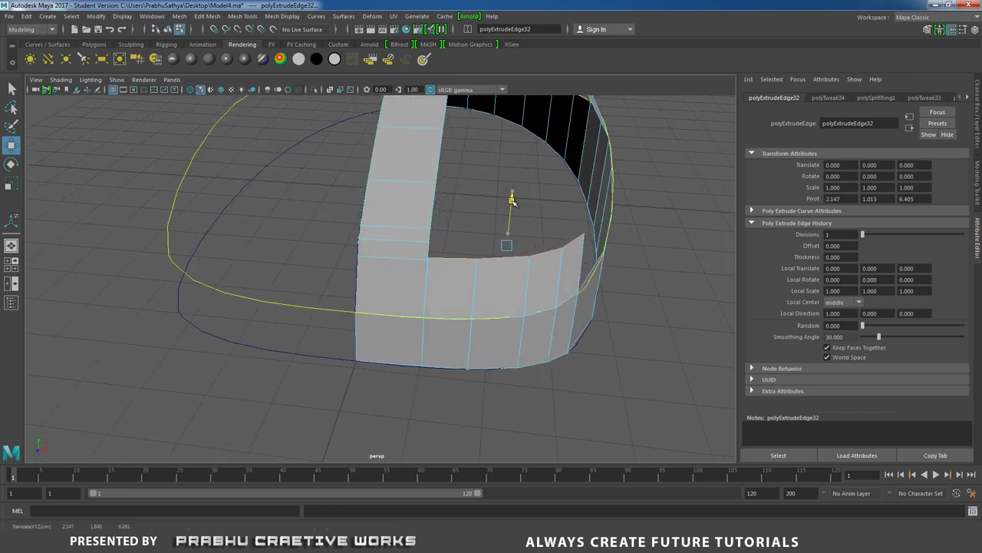
{"action": "key", "text": "w"}
Step: Merge the extruded row's end vertex with the adjacent arch strip vertex, then clear the selection
{"action": "scroll", "coordinate": [543, 292], "scroll_direction": "up", "scroll_amount": 2}
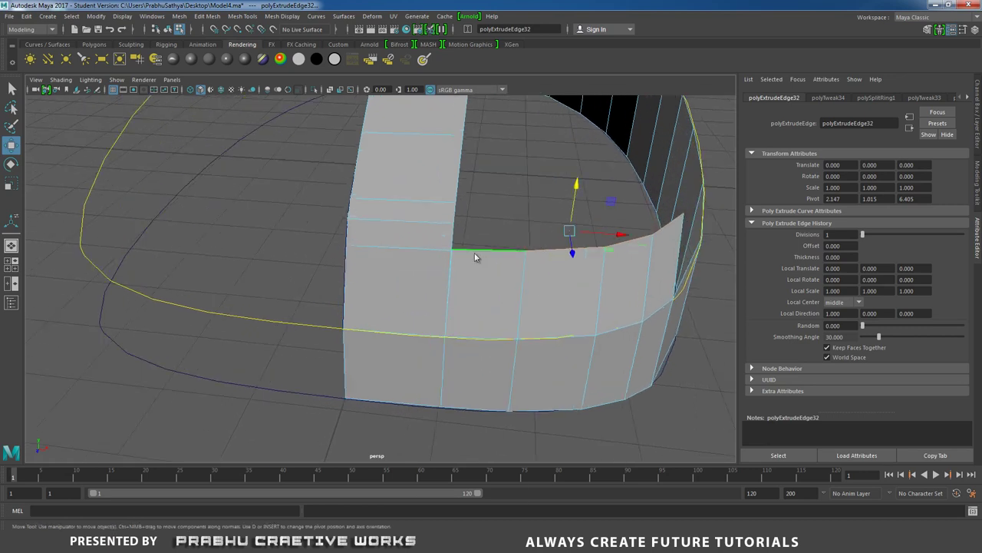
{"action": "right_click_drag", "start_coordinate": [475, 259], "coordinate": [423, 254]}
{"action": "right_click_drag", "start_coordinate": [474, 272], "coordinate": [478, 215], "text": "shift"}
{"action": "left_click_drag", "start_coordinate": [545, 260], "coordinate": [507, 317], "text": "alt"}
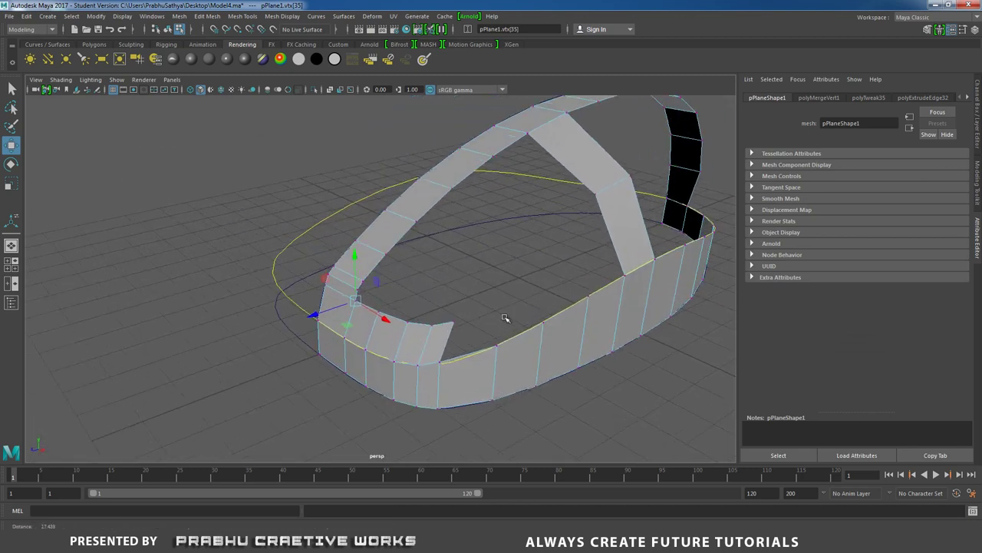
{"action": "right_click_drag", "start_coordinate": [506, 318], "coordinate": [535, 329], "text": "alt"}
{"action": "left_click", "coordinate": [486, 274]}
Step: Extrude the corner strip's top edges a second time, raising and shifting them inward to meet the arch strip's next cross edge
{"action": "left_click_drag", "start_coordinate": [448, 281], "coordinate": [482, 309], "text": "alt"}
{"action": "right_click_drag", "start_coordinate": [482, 309], "coordinate": [518, 330], "text": "alt"}
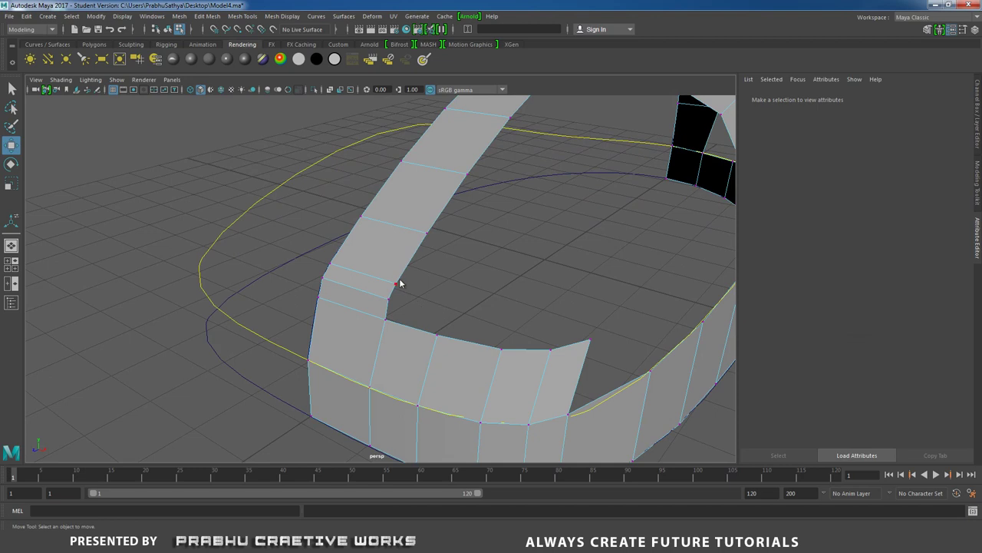
{"action": "right_click_drag", "start_coordinate": [399, 284], "coordinate": [400, 221]}
{"action": "left_click", "coordinate": [443, 335]}
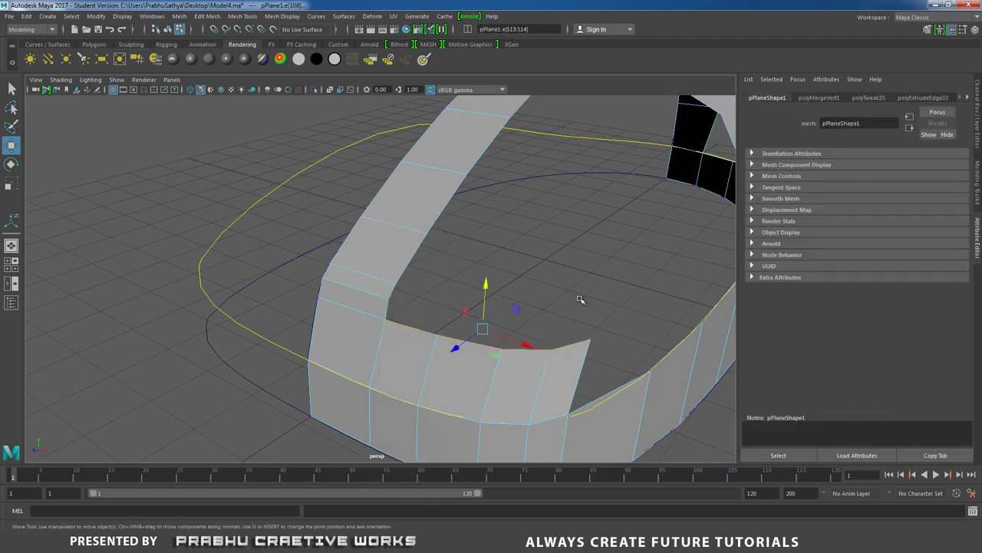
{"action": "right_click_drag", "start_coordinate": [579, 299], "coordinate": [580, 313], "text": "shift"}
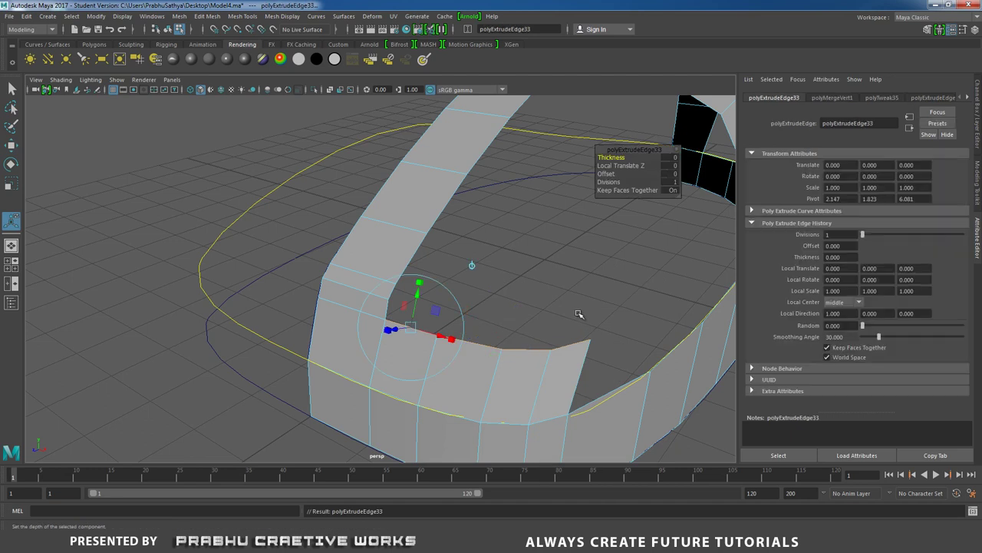
{"action": "key", "text": "w"}
{"action": "left_click_drag", "start_coordinate": [487, 285], "coordinate": [492, 268]}
{"action": "left_click_drag", "start_coordinate": [499, 326], "coordinate": [388, 321], "text": "alt"}
{"action": "middle_click_drag", "start_coordinate": [317, 338], "coordinate": [300, 324]}
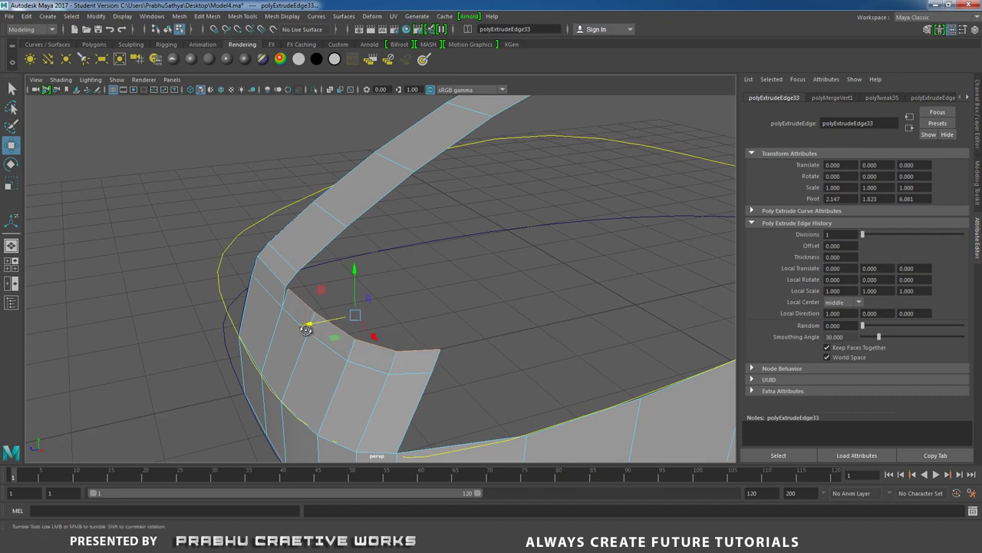
{"action": "left_click_drag", "start_coordinate": [305, 328], "coordinate": [357, 331], "text": "alt"}
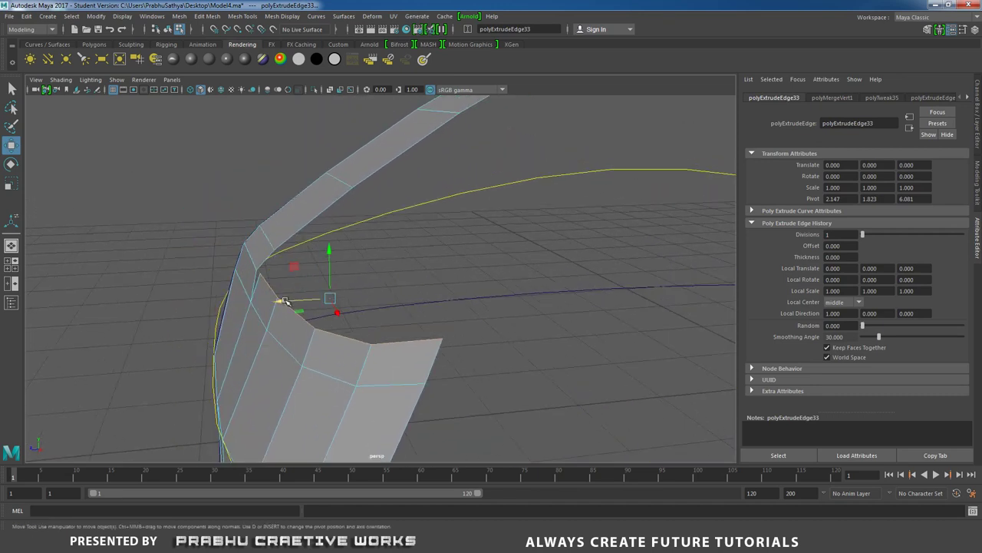
{"action": "middle_click_drag", "start_coordinate": [284, 301], "coordinate": [280, 299]}
{"action": "left_click_drag", "start_coordinate": [278, 299], "coordinate": [279, 301]}
Step: Merge the second extruded row's end vertex into the neighbouring arch strip vertex and deselect everything
{"action": "left_click_drag", "start_coordinate": [279, 300], "coordinate": [368, 353], "text": "alt"}
{"action": "right_click", "coordinate": [353, 335]}
{"action": "right_click_drag", "start_coordinate": [288, 244], "coordinate": [289, 246]}
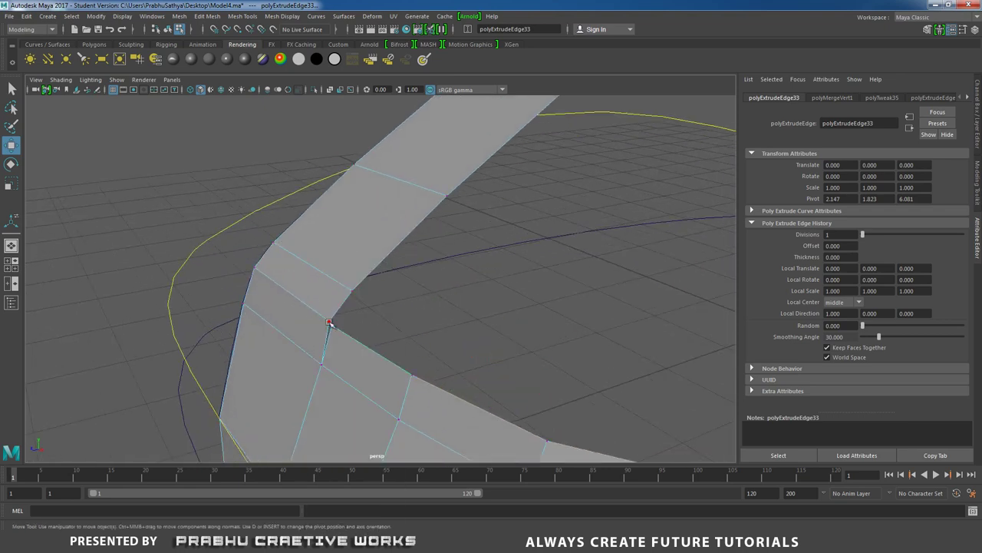
{"action": "left_click", "coordinate": [344, 340]}
{"action": "right_click_drag", "start_coordinate": [345, 339], "coordinate": [341, 284], "text": "shift"}
{"action": "left_click_drag", "start_coordinate": [428, 331], "coordinate": [369, 318], "text": "alt"}
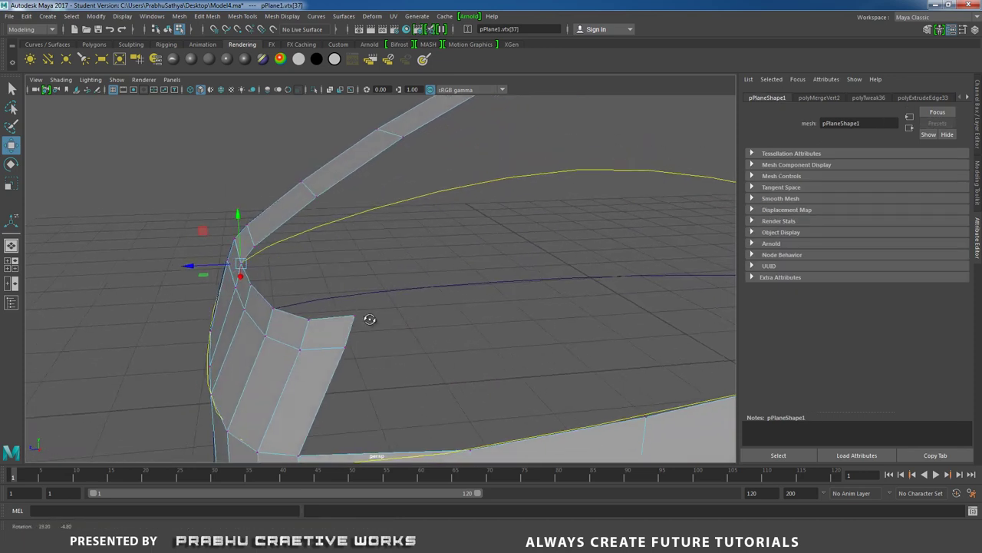
{"action": "right_click_drag", "start_coordinate": [369, 319], "coordinate": [237, 284], "text": "alt"}
{"action": "left_click_drag", "start_coordinate": [237, 283], "coordinate": [309, 305], "text": "alt"}
{"action": "right_click_drag", "start_coordinate": [309, 305], "coordinate": [435, 331], "text": "alt"}
{"action": "left_click_drag", "start_coordinate": [440, 326], "coordinate": [390, 305], "text": "alt"}
{"action": "left_click", "coordinate": [481, 283]}
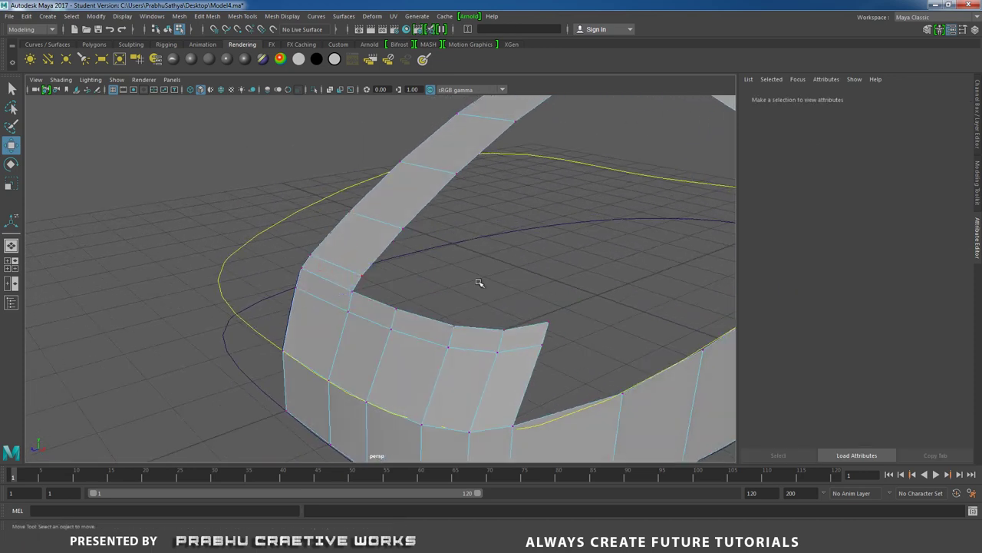
Step: Extrude the corner strip's top edges a third time, moving them up and inward toward the arch strip's following cross edge
{"action": "right_click_drag", "start_coordinate": [480, 283], "coordinate": [377, 279], "text": "alt"}
{"action": "left_click_drag", "start_coordinate": [377, 278], "coordinate": [318, 279], "text": "alt"}
{"action": "right_click_drag", "start_coordinate": [318, 279], "coordinate": [343, 308], "text": "alt"}
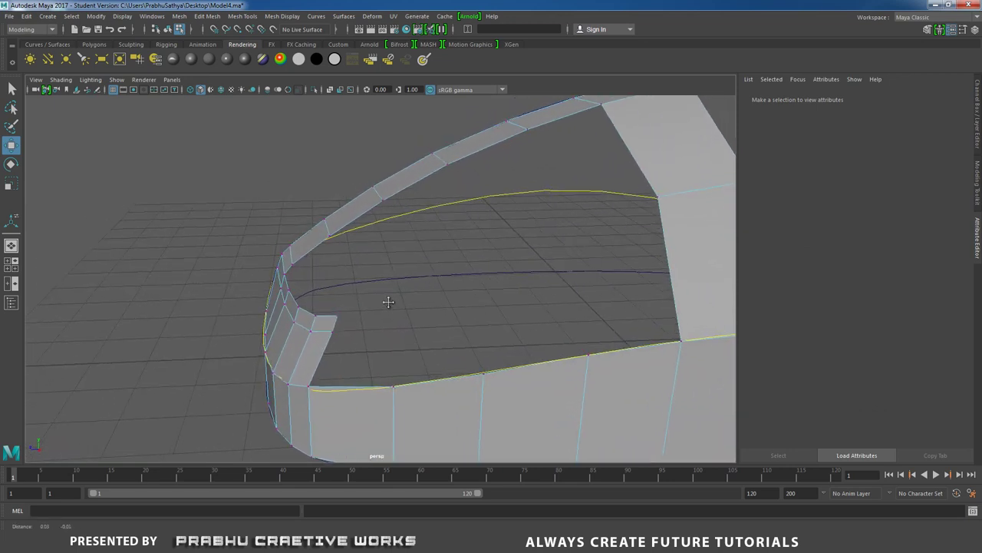
{"action": "middle_click_drag", "start_coordinate": [389, 300], "coordinate": [360, 324], "text": "alt"}
{"action": "left_click_drag", "start_coordinate": [360, 324], "coordinate": [489, 353], "text": "alt"}
{"action": "middle_click_drag", "start_coordinate": [420, 299], "coordinate": [424, 309], "text": "alt"}
{"action": "right_click_drag", "start_coordinate": [423, 309], "coordinate": [439, 328], "text": "alt"}
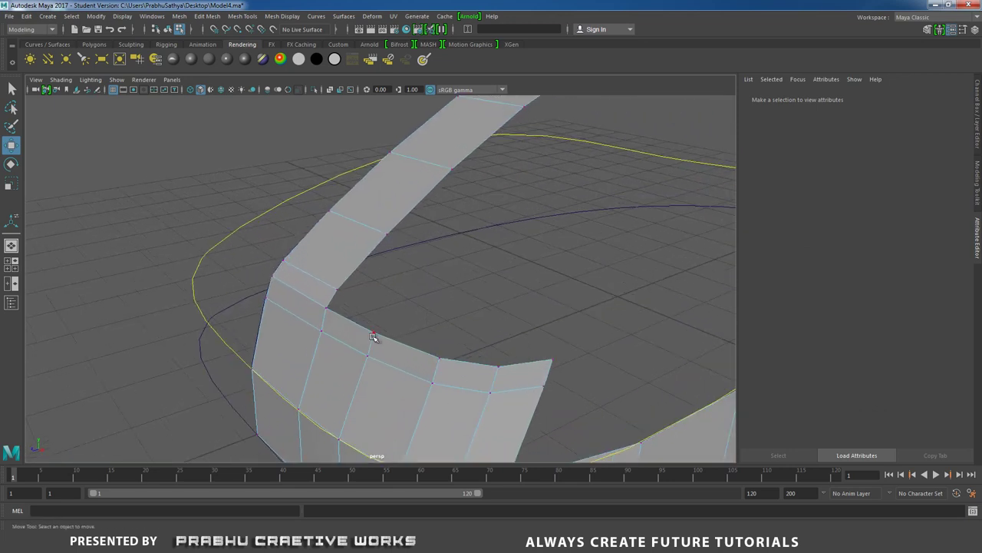
{"action": "right_click_drag", "start_coordinate": [370, 248], "coordinate": [371, 220]}
{"action": "left_click", "coordinate": [355, 322]}
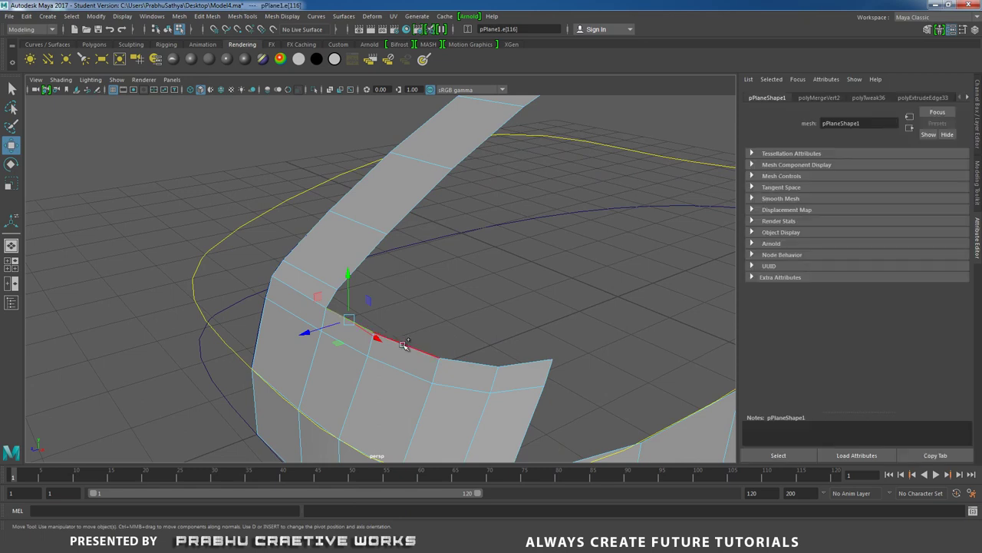
{"action": "left_click", "coordinate": [508, 363], "text": "shift"}
{"action": "right_click", "coordinate": [506, 313], "text": "shift"}
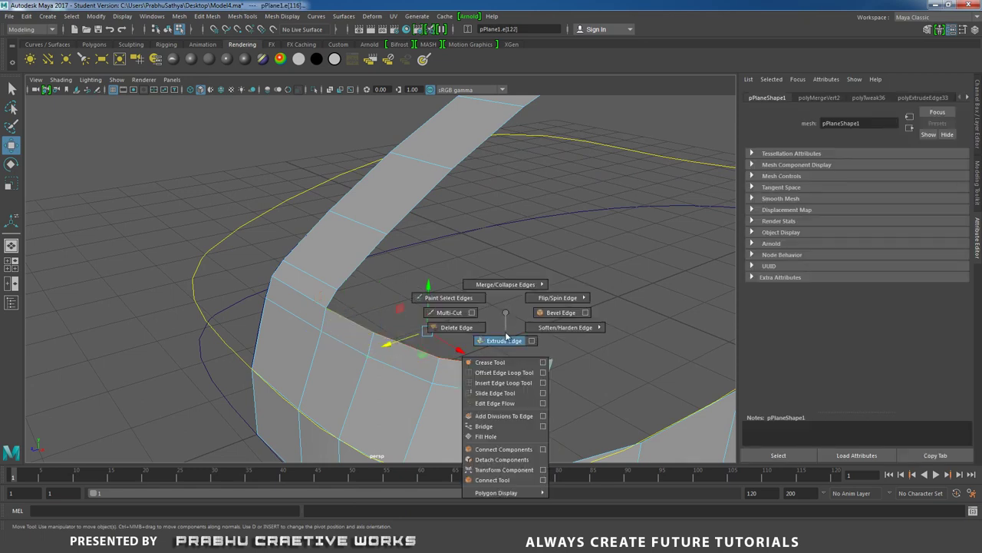
{"action": "left_click", "coordinate": [504, 339]}
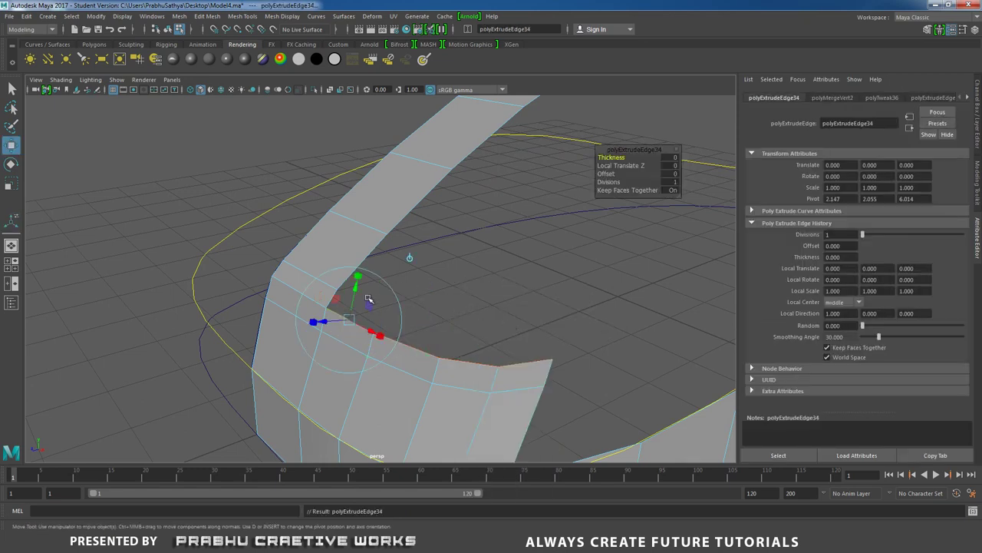
{"action": "key", "text": "w"}
{"action": "left_click_drag", "start_coordinate": [433, 277], "coordinate": [435, 260]}
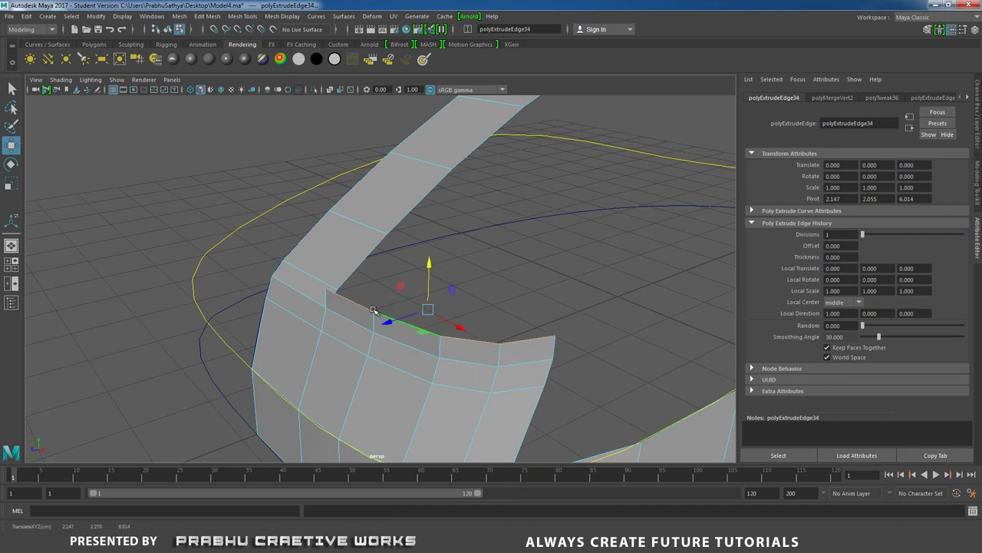
{"action": "left_click_drag", "start_coordinate": [373, 310], "coordinate": [401, 315]}
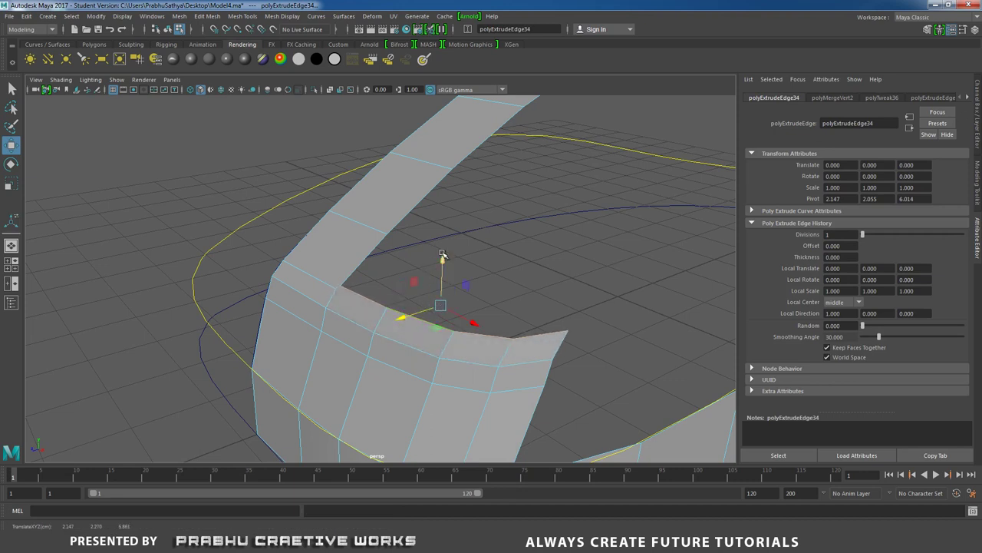
Step: Finish placing the third extruded row and merge its end vertex with the adjacent arch strip vertex
{"action": "left_click_drag", "start_coordinate": [443, 254], "coordinate": [422, 322]}
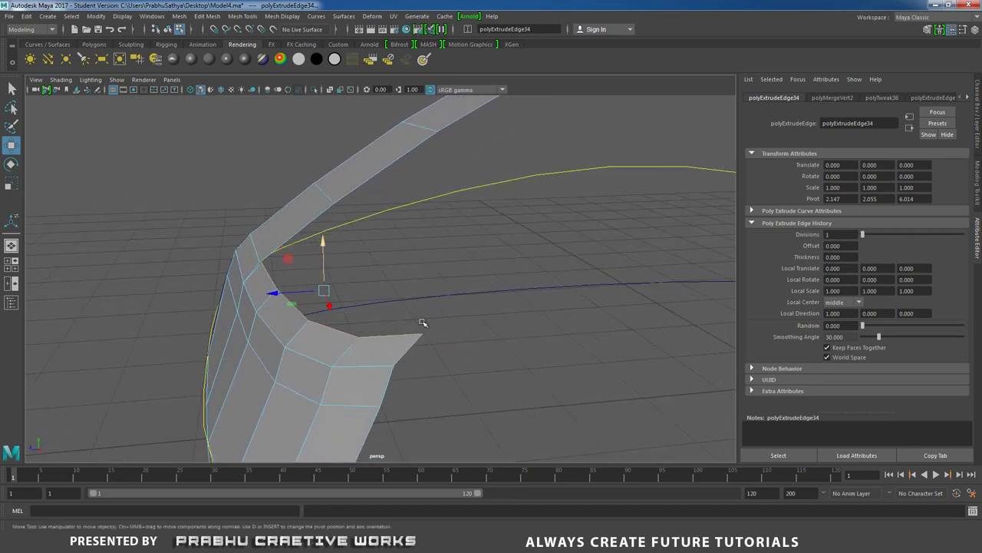
{"action": "right_click_drag", "start_coordinate": [265, 268], "coordinate": [225, 248]}
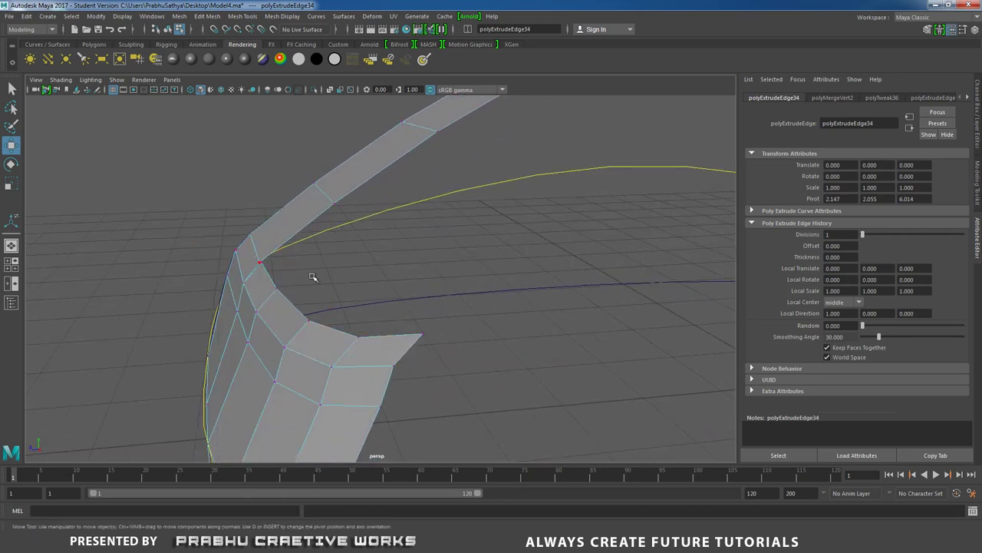
{"action": "right_click_drag", "start_coordinate": [316, 276], "coordinate": [315, 240], "text": "shift"}
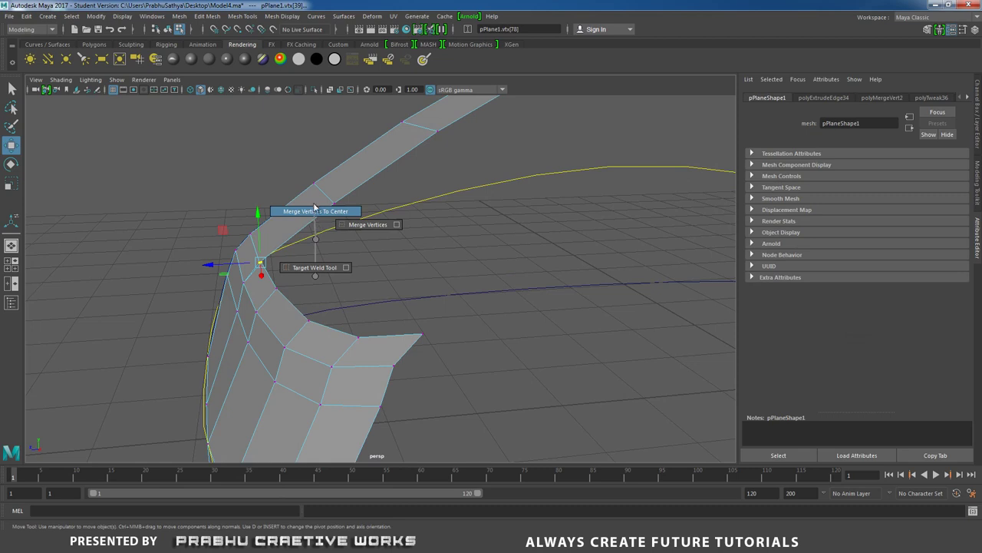
{"action": "right_click_drag", "start_coordinate": [314, 207], "coordinate": [316, 205], "text": "shift"}
Step: Shift a middle vertex in the corner strip's lower extruded row slightly outward to even out its curvature
{"action": "right_click_drag", "start_coordinate": [412, 262], "coordinate": [276, 258], "text": "alt"}
{"action": "left_click_drag", "start_coordinate": [351, 290], "coordinate": [278, 248], "text": "alt"}
{"action": "scroll", "coordinate": [181, 242], "scroll_direction": "up", "scroll_amount": 3}
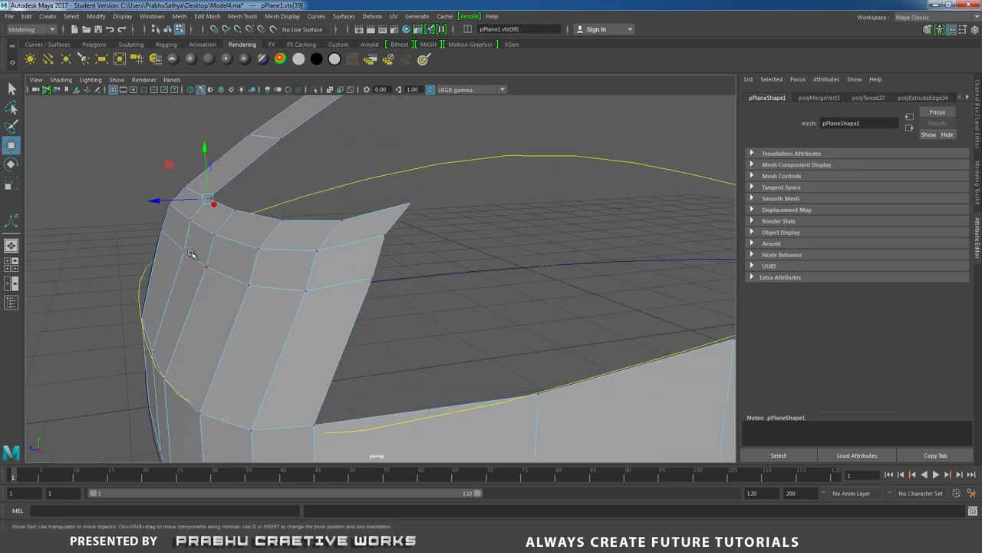
{"action": "left_click", "coordinate": [185, 252]}
{"action": "left_click", "coordinate": [204, 266], "text": "shift"}
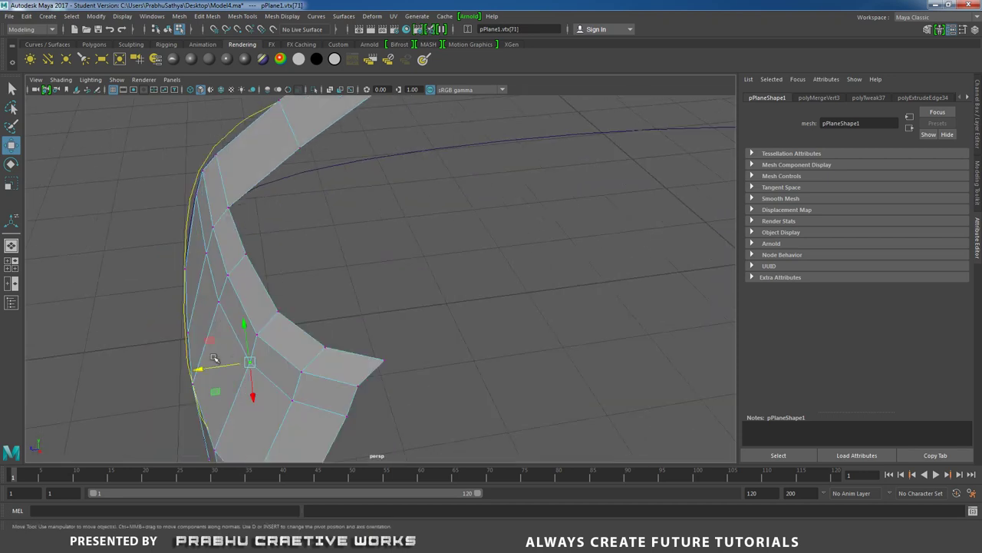
{"action": "left_click_drag", "start_coordinate": [214, 358], "coordinate": [198, 367]}
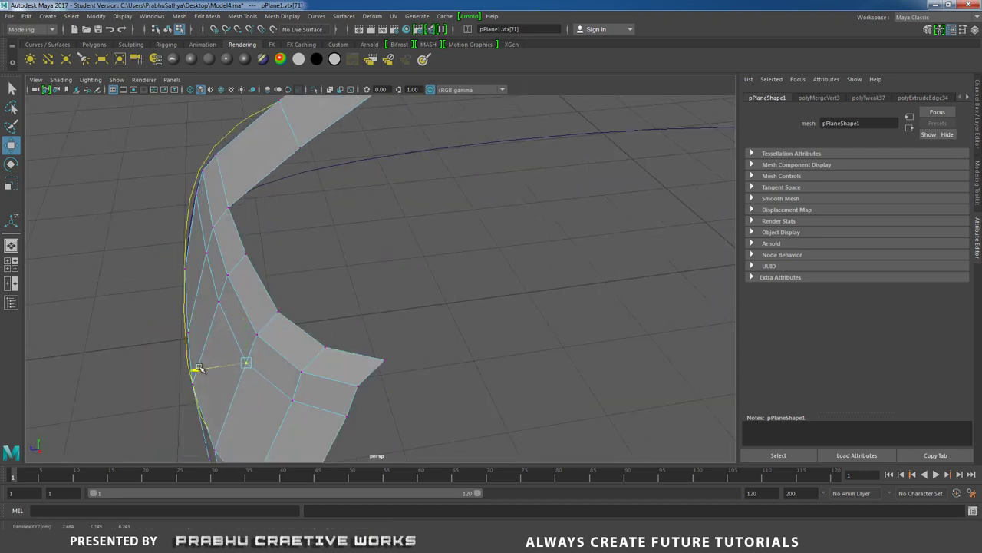
{"action": "left_click", "coordinate": [295, 399]}
{"action": "left_click_drag", "start_coordinate": [241, 406], "coordinate": [300, 291], "text": "alt"}
Step: Preview the whole mesh smoothed in object mode, return to the unsmoothed display and inspect the corner and side strips
{"action": "right_click", "coordinate": [303, 249]}
{"action": "right_click_drag", "start_coordinate": [304, 255], "coordinate": [323, 244]}
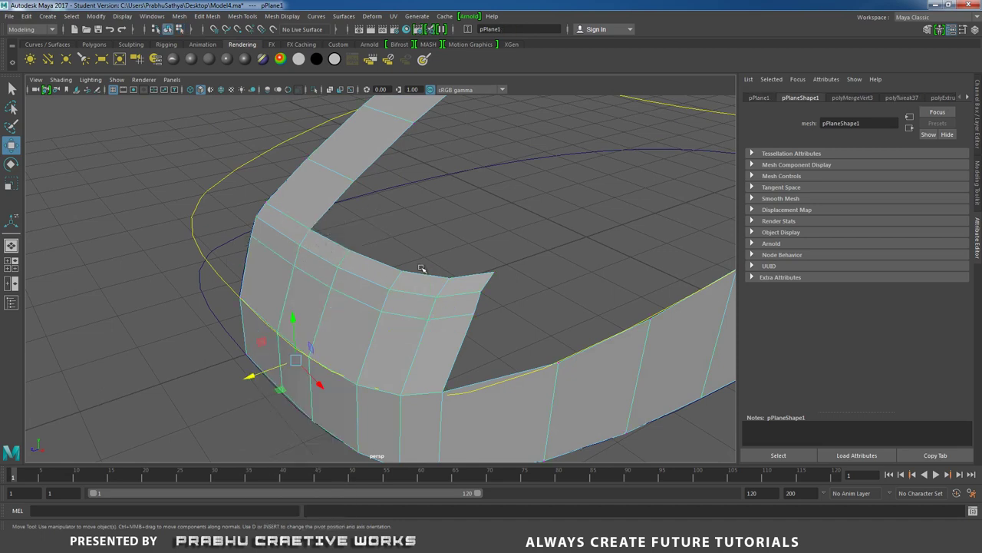
{"action": "key", "text": "3"}
{"action": "left_click", "coordinate": [445, 233]}
{"action": "left_click_drag", "start_coordinate": [445, 233], "coordinate": [261, 270], "text": "alt"}
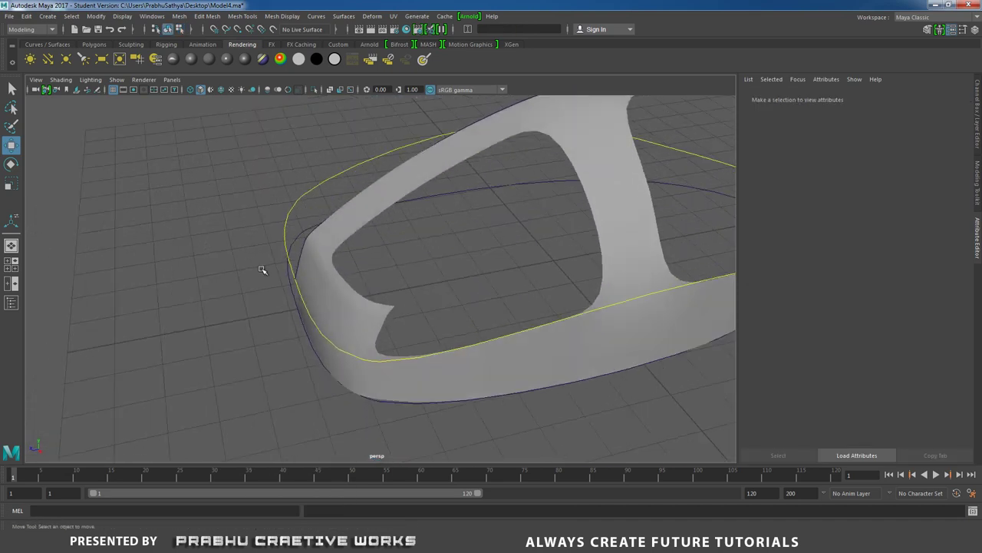
{"action": "left_click", "coordinate": [323, 279]}
{"action": "key", "text": "1"}
{"action": "left_click_drag", "start_coordinate": [399, 310], "coordinate": [349, 305], "text": "alt"}
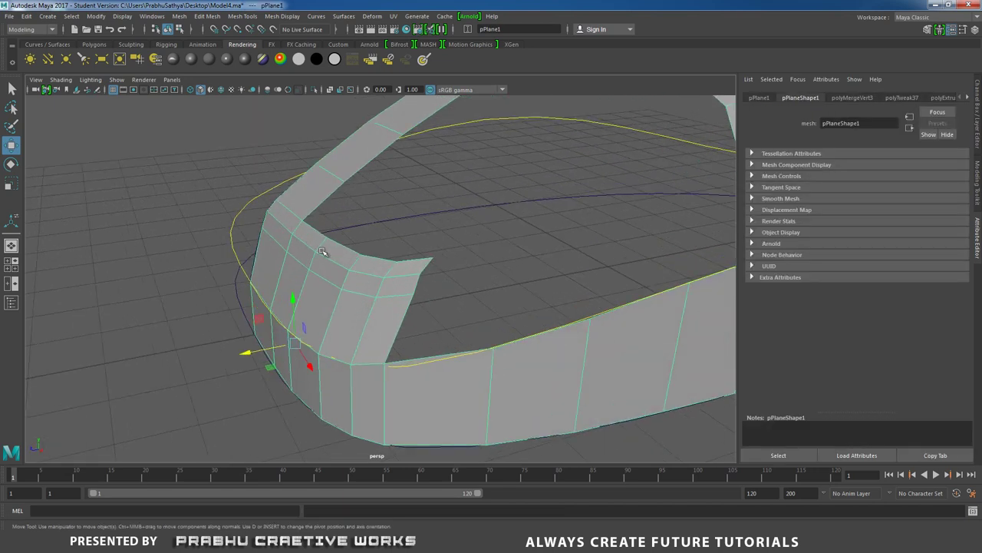
{"action": "left_click_drag", "start_coordinate": [294, 243], "coordinate": [431, 297], "text": "alt"}
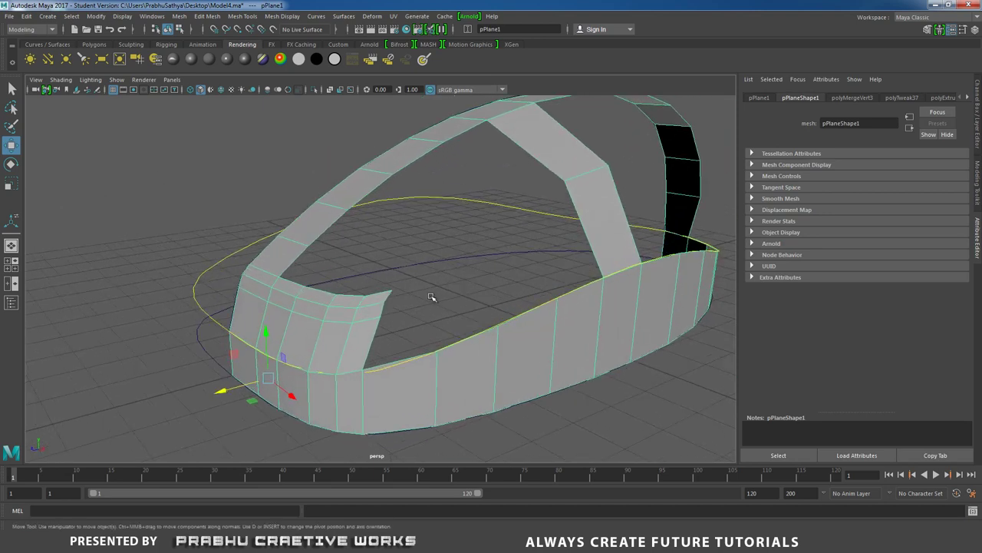
{"action": "mouse_move", "coordinate": [479, 265]}
{"action": "left_mouse_down", "text": "alt"}
{"action": "mouse_move", "coordinate": [447, 277]}
{"action": "mouse_move", "coordinate": [491, 265]}
{"action": "left_mouse_up", "text": "alt"}
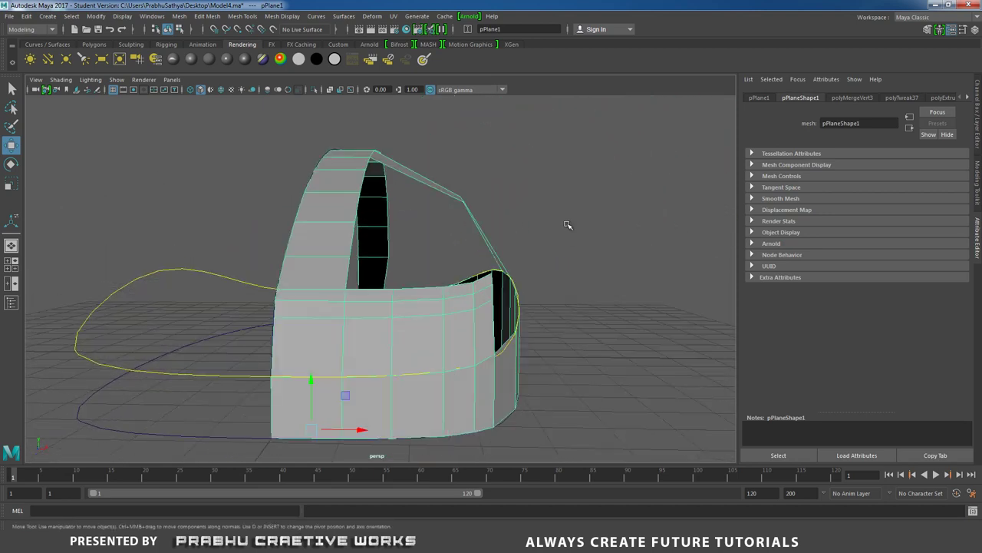
Step: Insert an edge loop across the side strip's lowest segment and move the new edge outward and slightly upward to round the strip
{"action": "right_click", "coordinate": [568, 222], "text": "shift"}
{"action": "right_click_drag", "start_coordinate": [568, 222], "coordinate": [499, 238], "text": "shift"}
{"action": "left_click_drag", "start_coordinate": [467, 248], "coordinate": [503, 240], "text": "alt"}
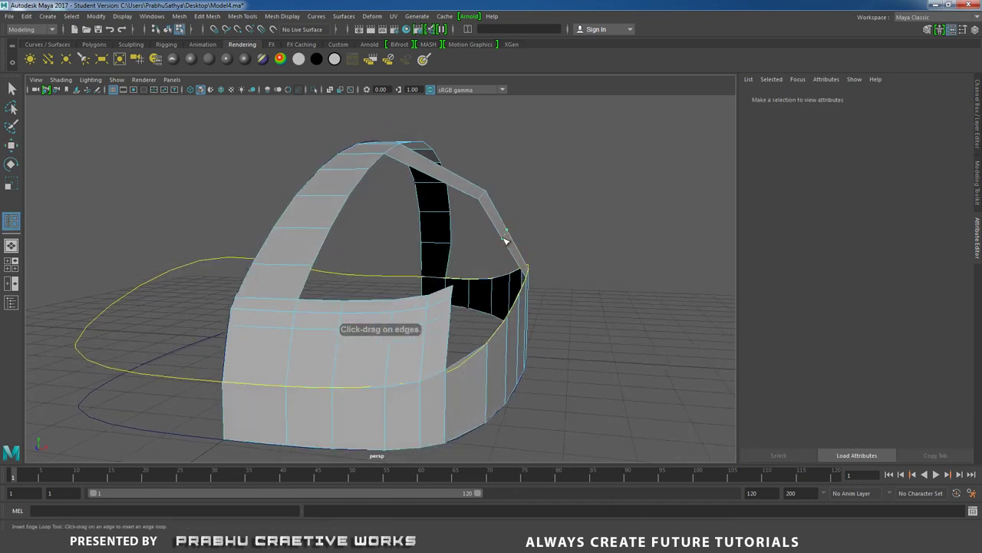
{"action": "left_click", "coordinate": [504, 236]}
{"action": "key", "text": "w"}
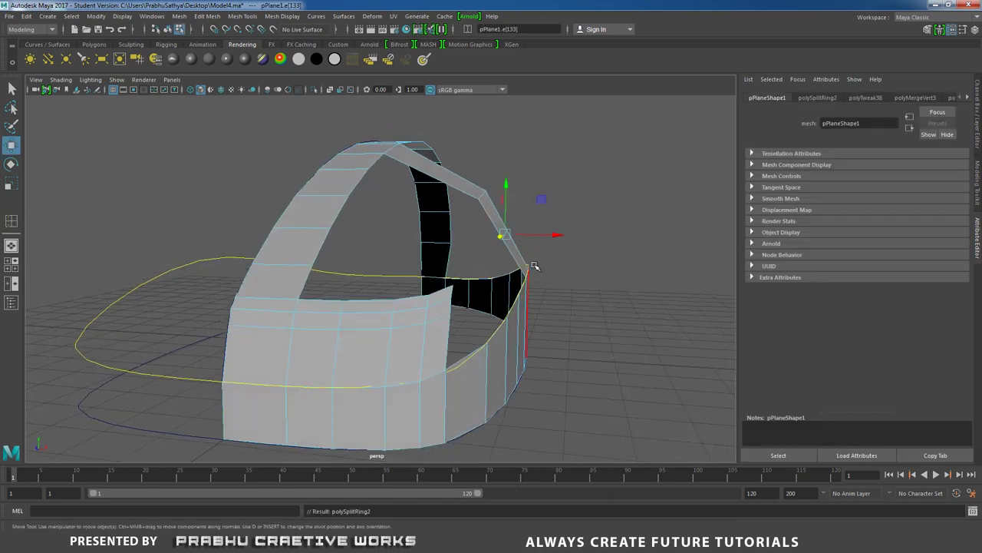
{"action": "left_click_drag", "start_coordinate": [551, 235], "coordinate": [562, 236]}
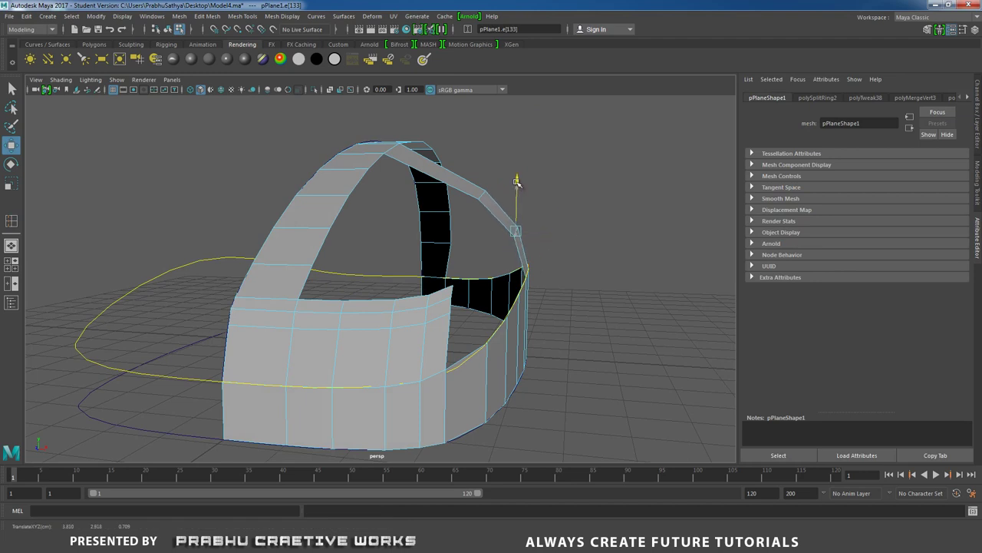
{"action": "left_click_drag", "start_coordinate": [516, 181], "coordinate": [411, 281], "text": "alt"}
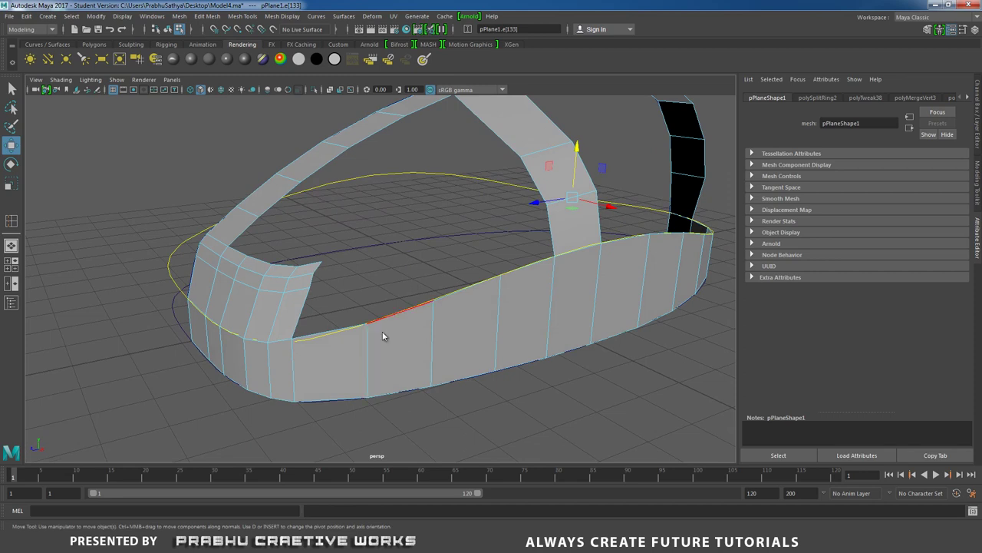
Step: Return the polygon mesh to object mode and isolate it in the view so the guide curves are hidden
{"action": "right_click_drag", "start_coordinate": [381, 248], "coordinate": [378, 230]}
{"action": "left_click_drag", "start_coordinate": [396, 307], "coordinate": [457, 299], "text": "alt"}
{"action": "left_click", "coordinate": [406, 332]}
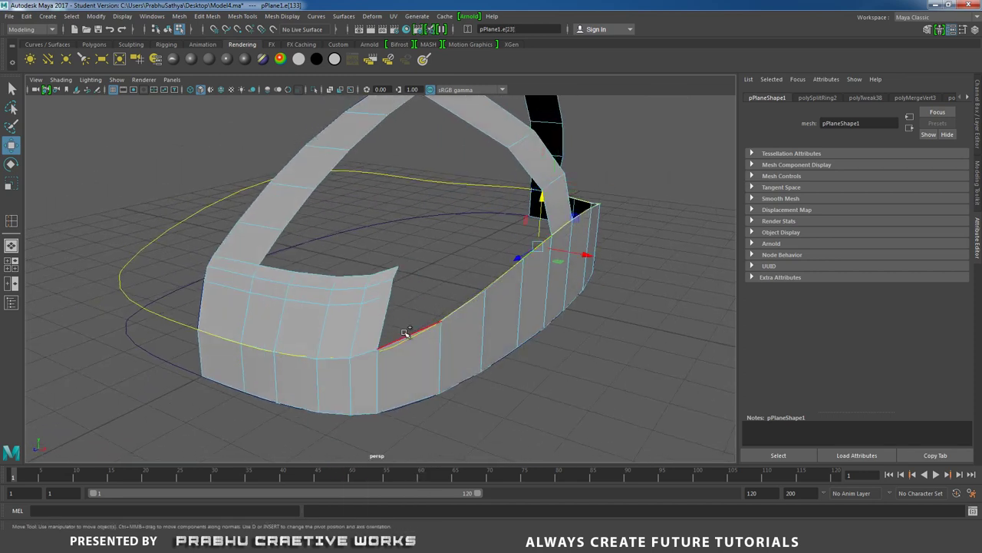
{"action": "mouse_move", "coordinate": [455, 328]}
{"action": "left_mouse_down", "text": "alt"}
{"action": "mouse_move", "coordinate": [406, 345]}
{"action": "mouse_move", "coordinate": [443, 334]}
{"action": "left_mouse_up", "text": "alt"}
{"action": "right_click", "coordinate": [524, 323]}
{"action": "right_click_drag", "start_coordinate": [523, 324], "coordinate": [572, 232]}
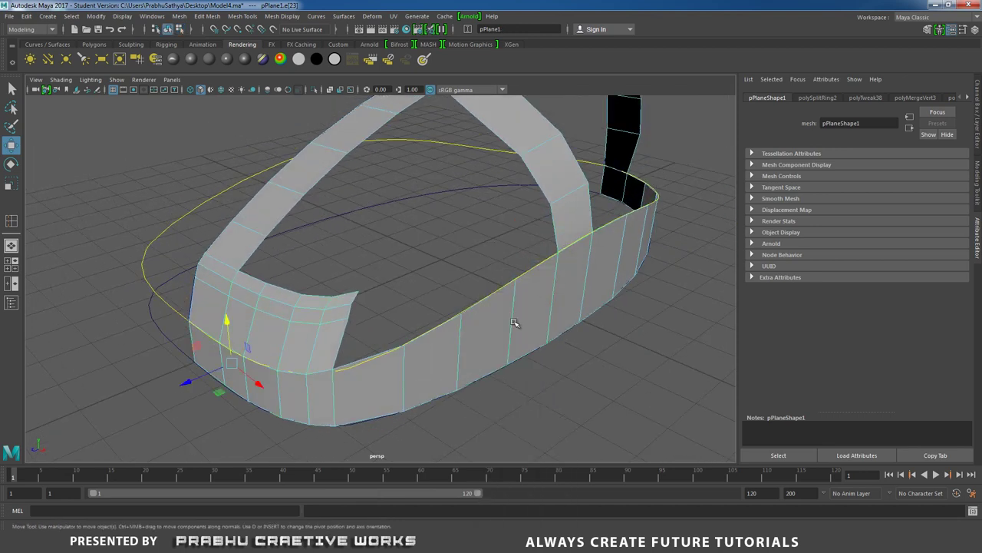
{"action": "left_click", "coordinate": [315, 89]}
{"action": "right_click_drag", "start_coordinate": [520, 253], "coordinate": [473, 389], "text": "alt"}
{"action": "left_click", "coordinate": [563, 384]}
{"action": "left_click", "coordinate": [506, 300]}
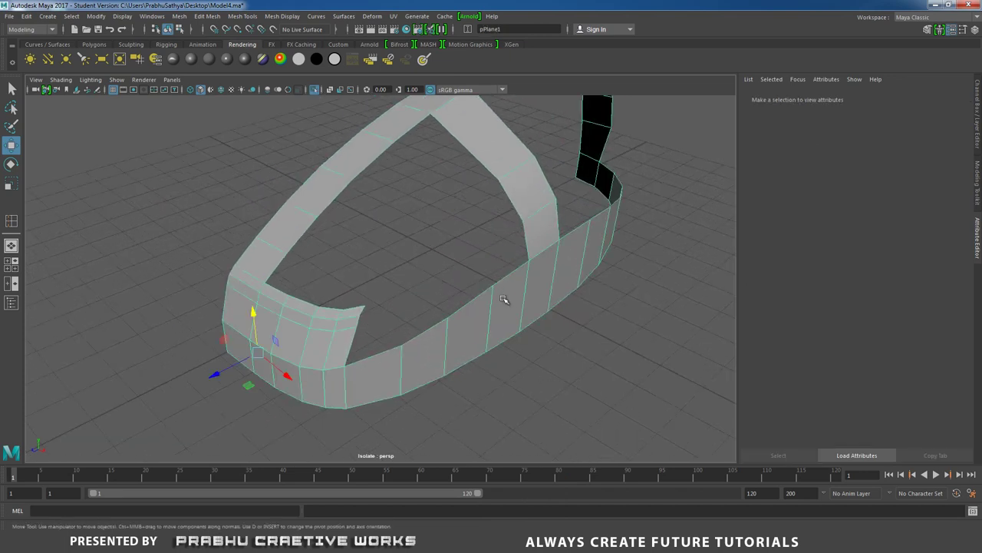
Step: Extrude the base band's upper edges between the corner strip and the side strip, moving the new row up and inward
{"action": "right_click_drag", "start_coordinate": [503, 247], "coordinate": [500, 218]}
{"action": "left_click", "coordinate": [516, 259]}
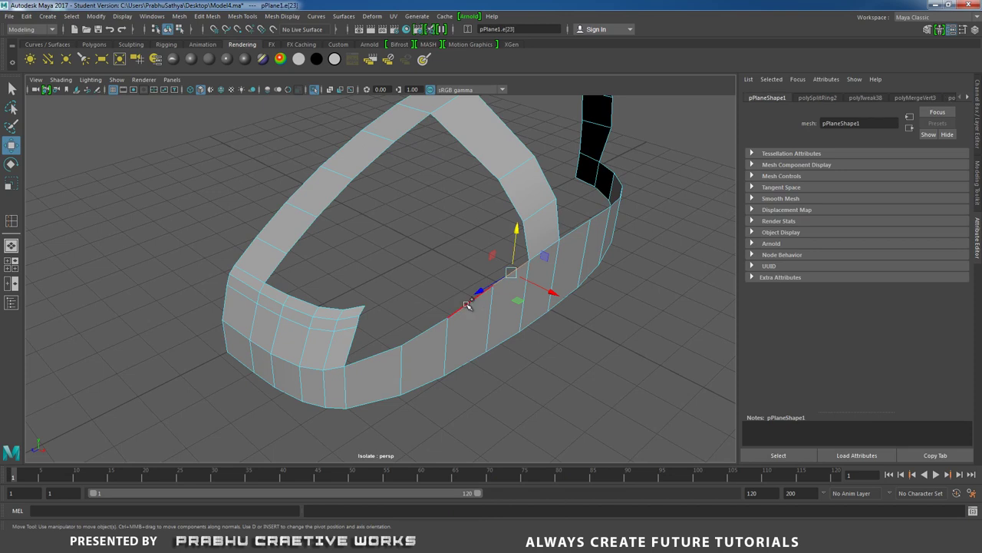
{"action": "left_click", "coordinate": [424, 333], "text": "shift"}
{"action": "left_click", "coordinate": [372, 353], "text": "shift"}
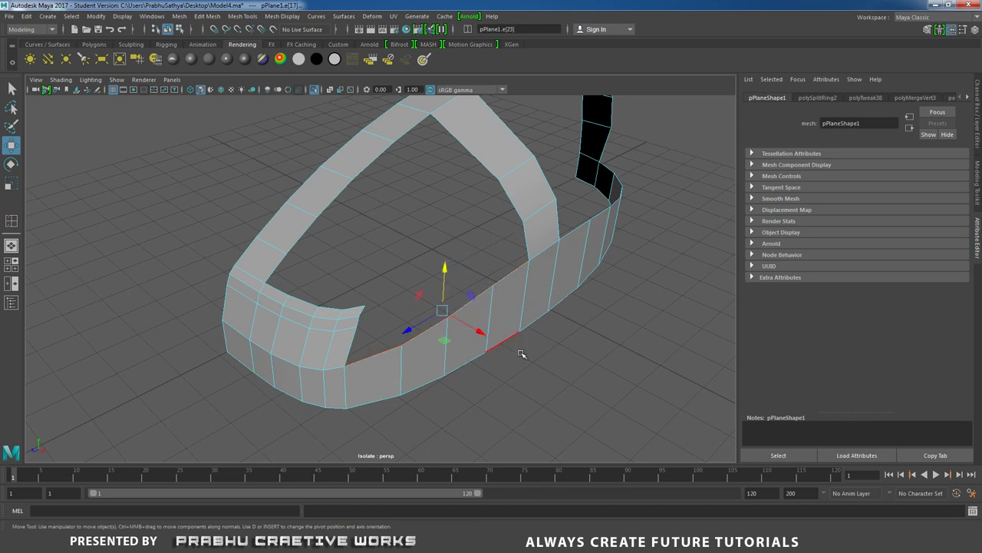
{"action": "right_click_drag", "start_coordinate": [525, 345], "coordinate": [526, 316], "text": "shift"}
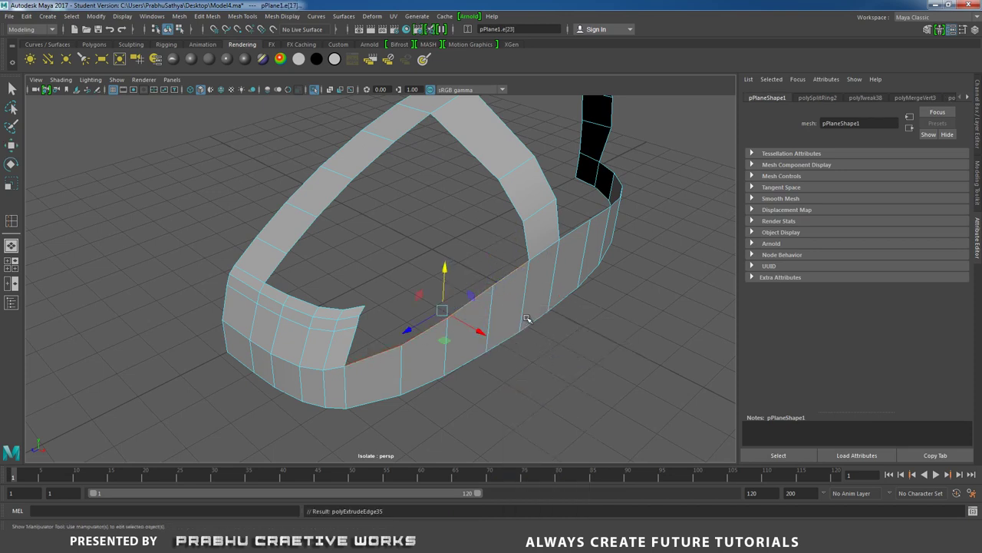
{"action": "left_click_drag", "start_coordinate": [449, 273], "coordinate": [441, 296]}
{"action": "right_click_drag", "start_coordinate": [441, 296], "coordinate": [539, 324], "text": "alt"}
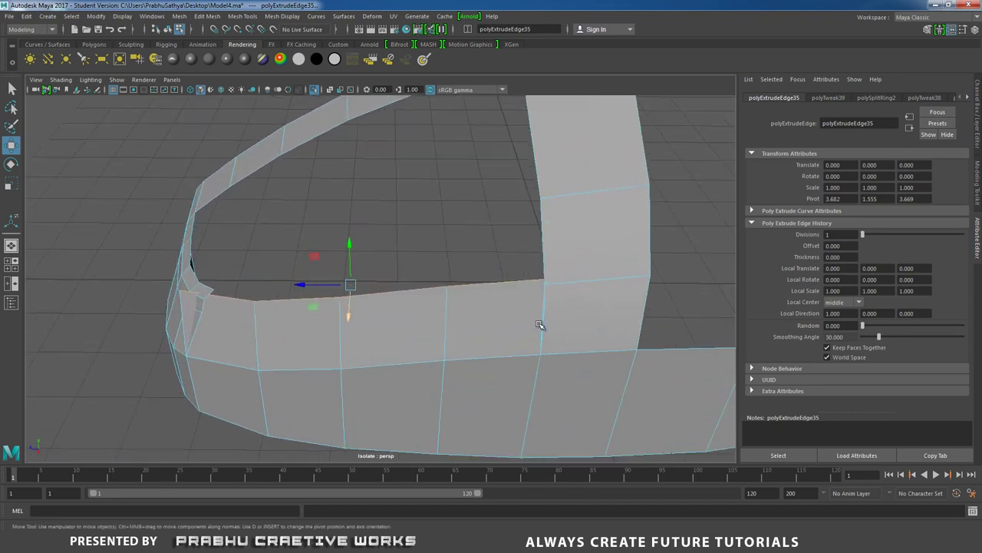
Step: Merge the new row's end vertex with the side strip vertex at the inserted edge loop
{"action": "left_click_drag", "start_coordinate": [485, 330], "coordinate": [476, 285], "text": "alt"}
{"action": "right_click_drag", "start_coordinate": [476, 285], "coordinate": [443, 266]}
{"action": "left_click_drag", "start_coordinate": [470, 270], "coordinate": [505, 317]}
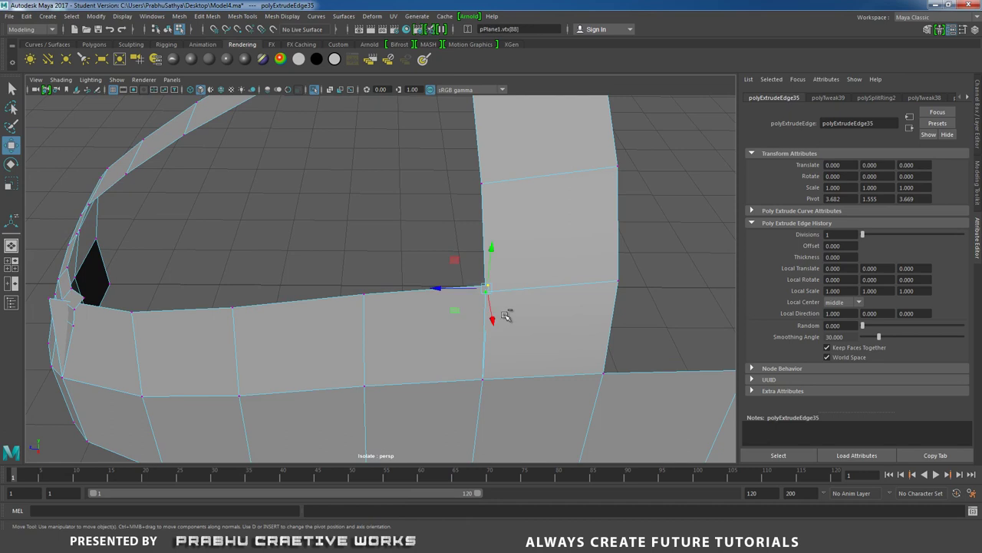
{"action": "right_click_drag", "start_coordinate": [505, 313], "coordinate": [497, 254], "text": "shift"}
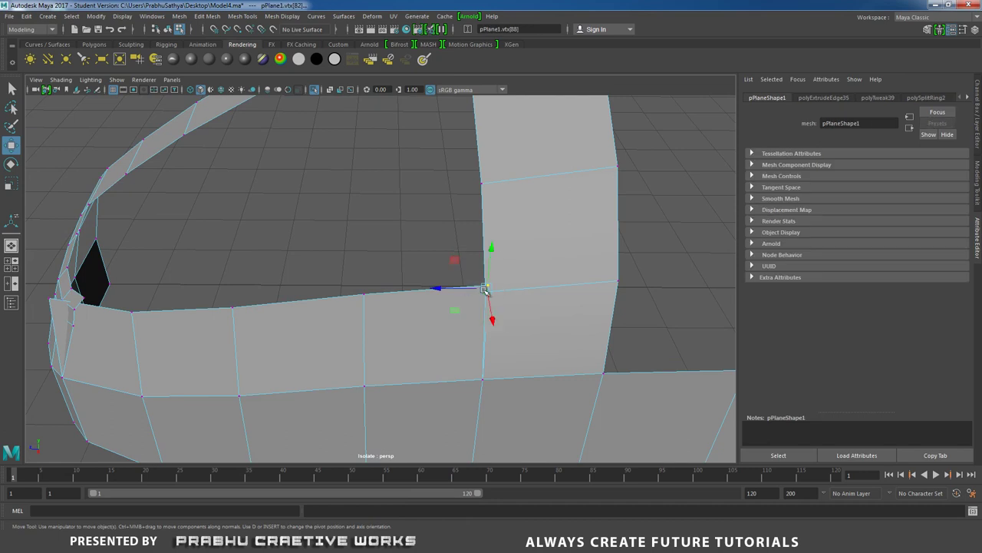
Step: Target-weld the new row's free end vertex onto the corner strip's lower side vertex
{"action": "left_click_drag", "start_coordinate": [485, 289], "coordinate": [556, 282], "text": "alt"}
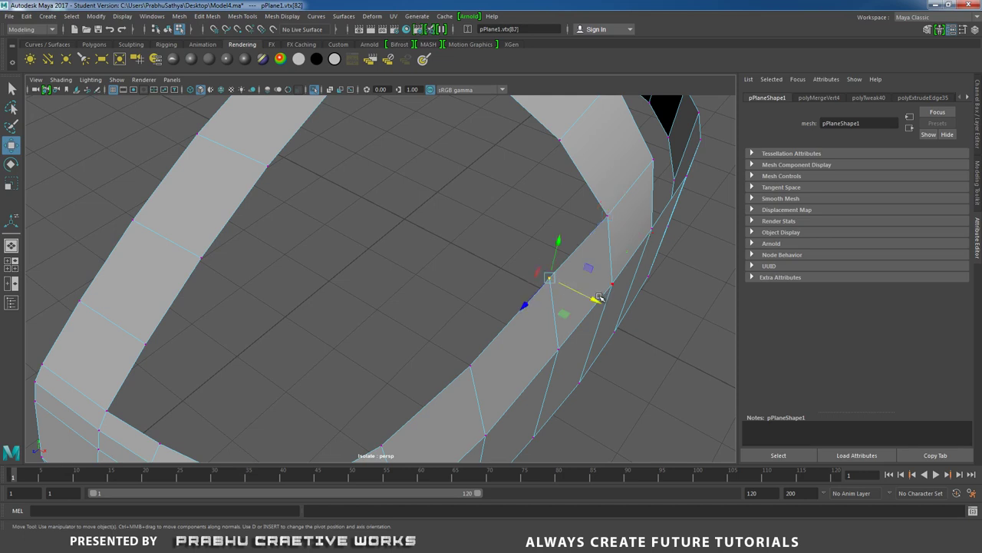
{"action": "middle_click_drag", "start_coordinate": [599, 301], "coordinate": [500, 201], "text": "alt"}
{"action": "right_click_drag", "start_coordinate": [500, 201], "coordinate": [542, 350], "text": "alt"}
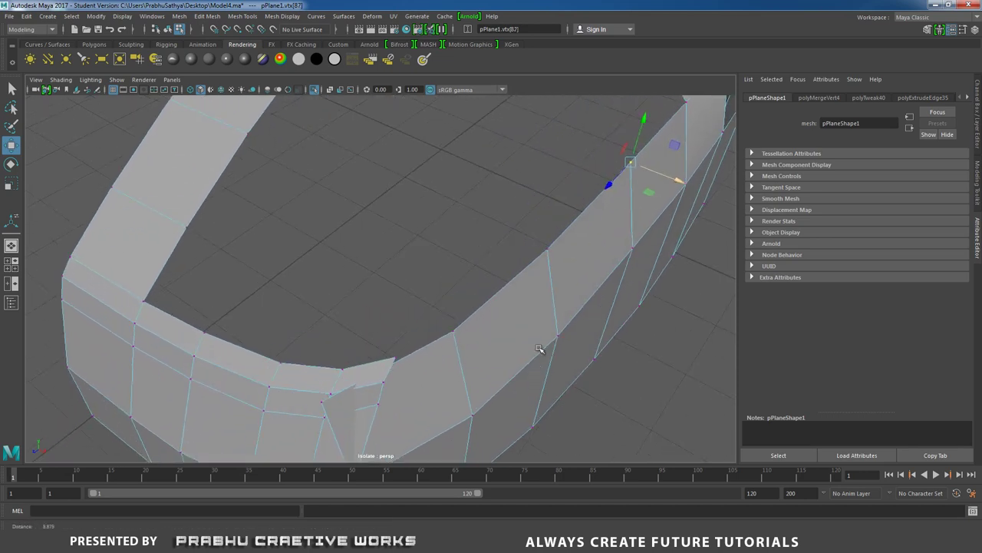
{"action": "left_click_drag", "start_coordinate": [542, 350], "coordinate": [446, 346], "text": "alt"}
{"action": "left_click", "coordinate": [202, 289]}
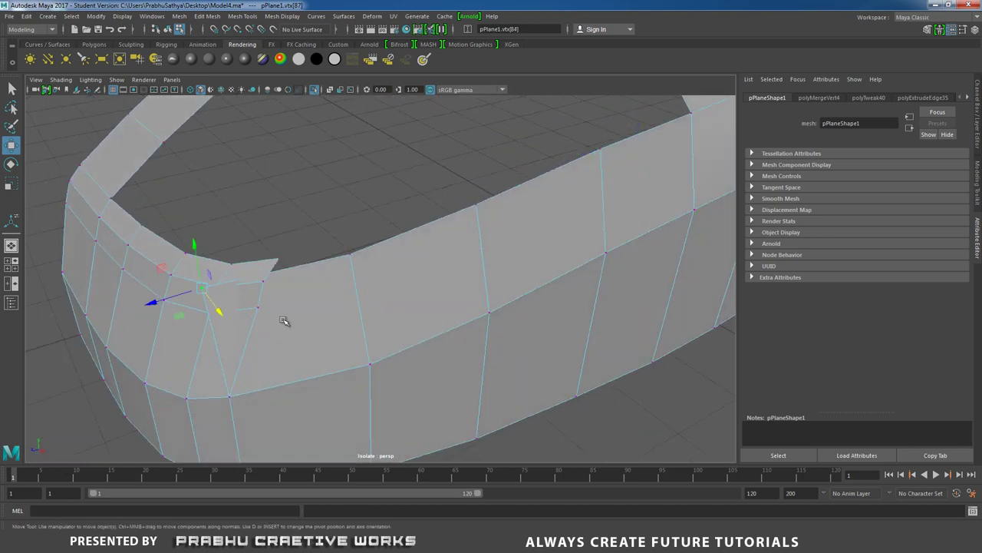
{"action": "right_click_drag", "start_coordinate": [288, 319], "coordinate": [294, 281], "text": "shift"}
{"action": "key", "text": "w"}
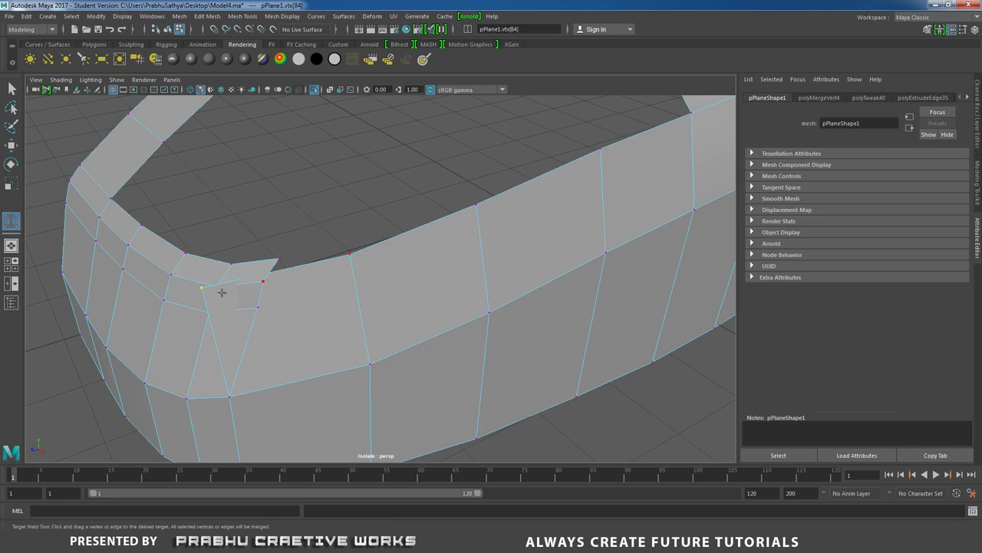
{"action": "left_click_drag", "start_coordinate": [256, 305], "coordinate": [257, 304]}
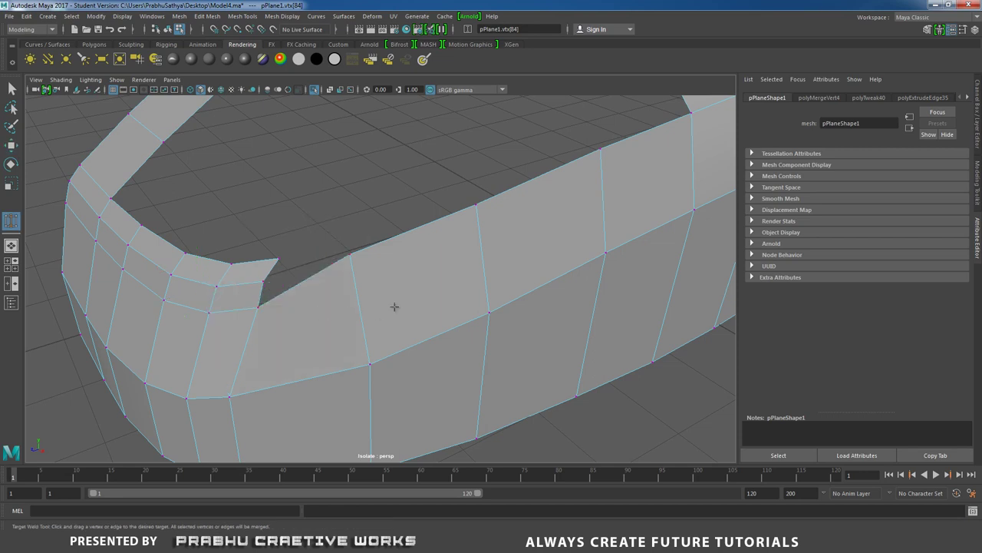
Step: Lower the new row's top vertex nearest the corner strip and move it slightly outward
{"action": "left_click_drag", "start_coordinate": [337, 290], "coordinate": [294, 308], "text": "alt"}
{"action": "key", "text": "w"}
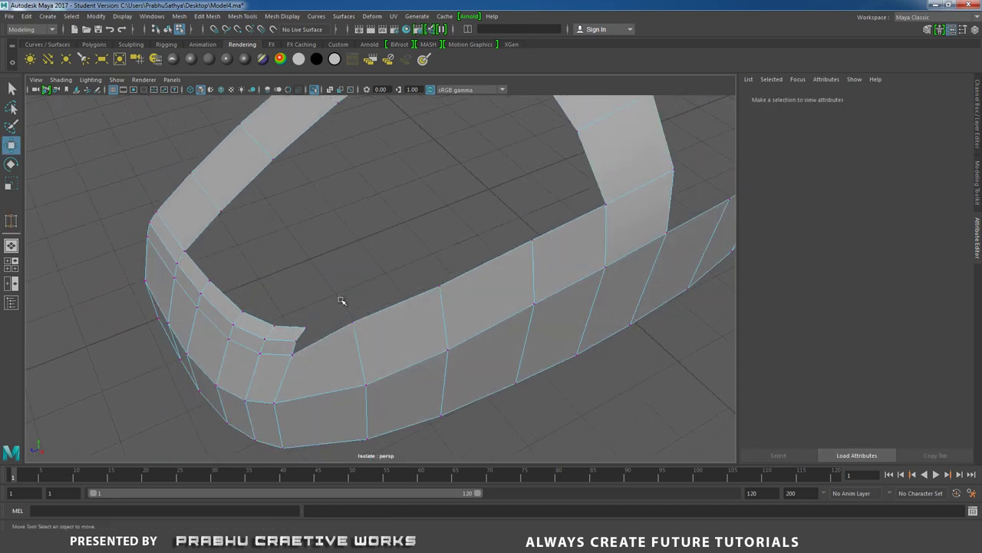
{"action": "left_click", "coordinate": [355, 323]}
{"action": "left_click_drag", "start_coordinate": [397, 292], "coordinate": [476, 211], "text": "alt"}
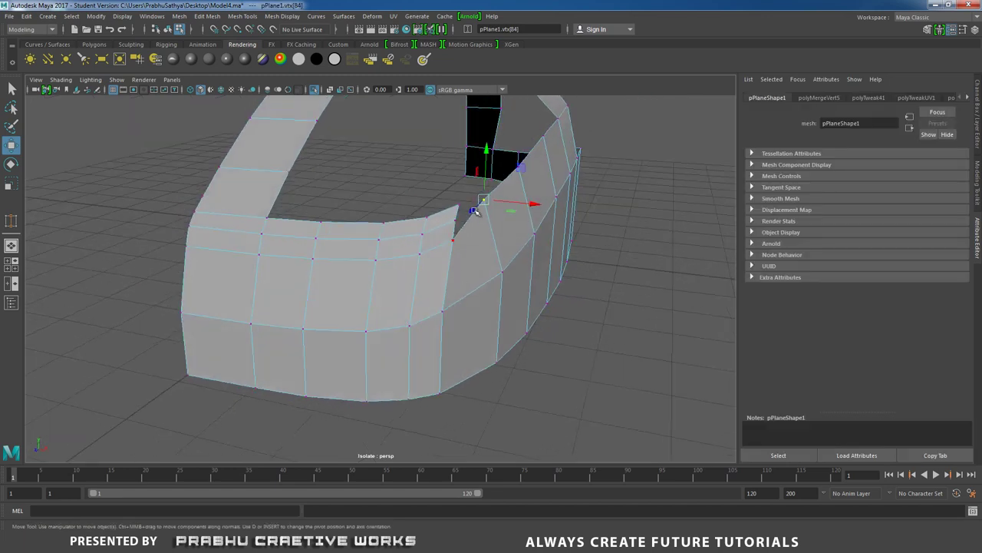
{"action": "left_click_drag", "start_coordinate": [486, 154], "coordinate": [486, 163]}
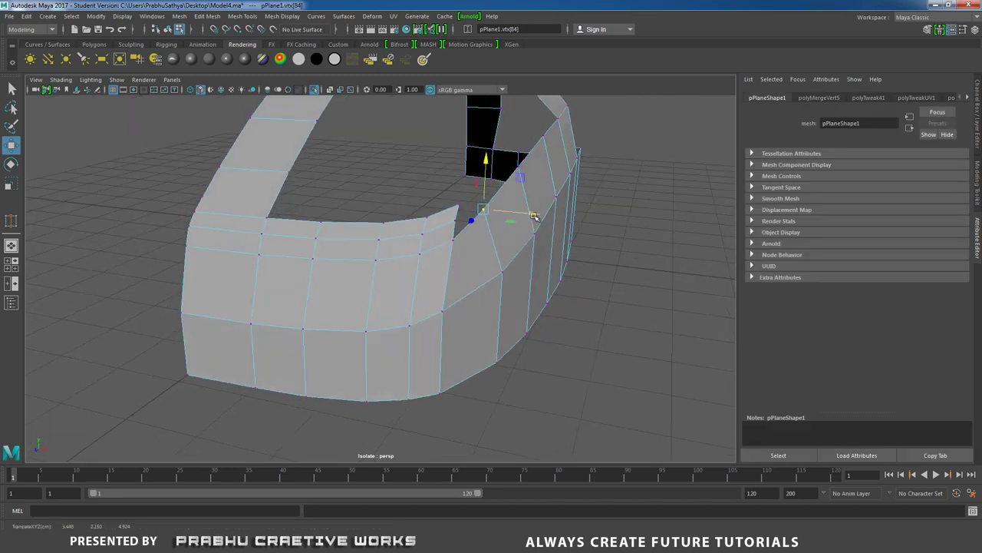
{"action": "left_click_drag", "start_coordinate": [534, 216], "coordinate": [541, 217]}
Step: Move the second top vertex from the corner strip outward and lower it to smooth the row's upper edge
{"action": "left_click_drag", "start_coordinate": [521, 259], "coordinate": [483, 284], "text": "alt"}
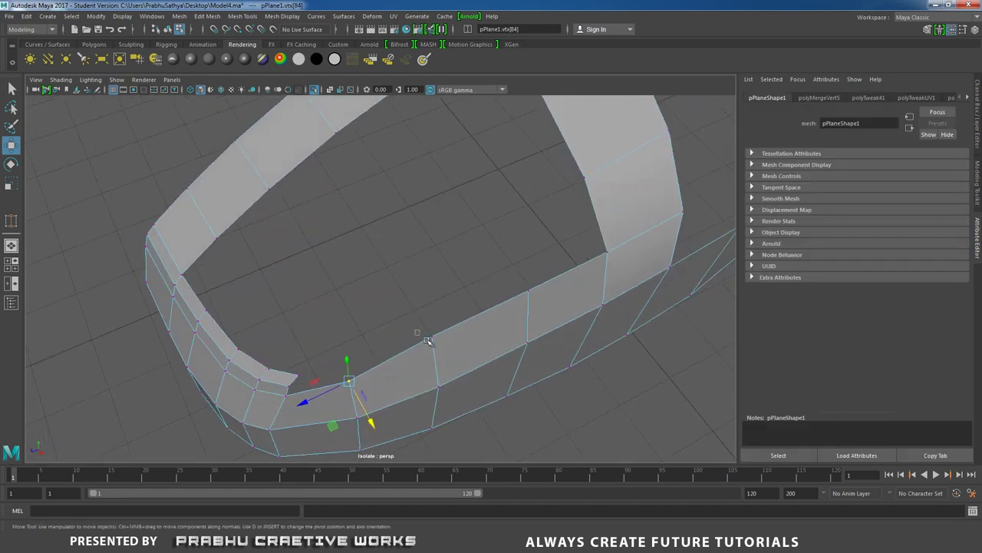
{"action": "left_click_drag", "start_coordinate": [492, 356], "coordinate": [541, 338], "text": "alt"}
{"action": "left_click_drag", "start_coordinate": [530, 270], "coordinate": [455, 327]}
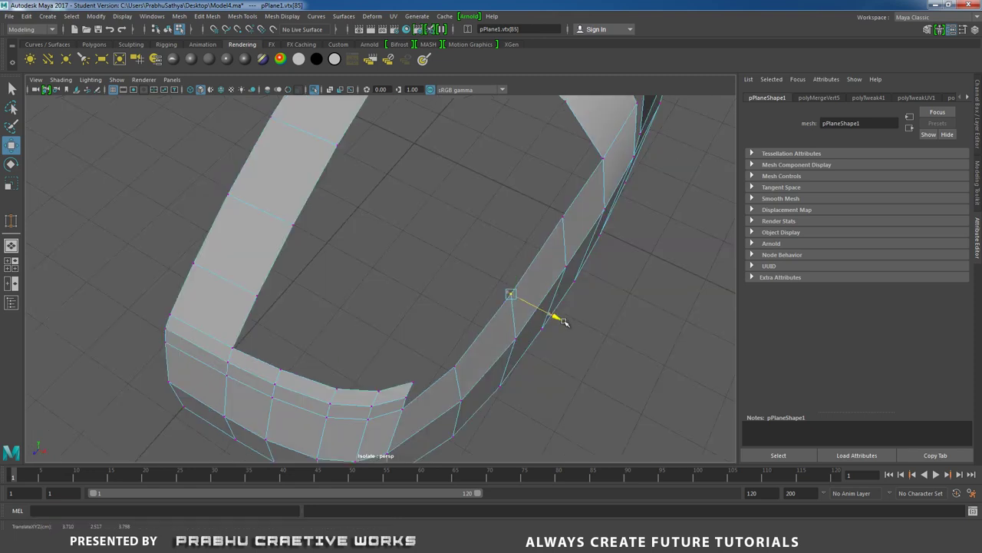
{"action": "left_click_drag", "start_coordinate": [555, 314], "coordinate": [417, 224], "text": "alt"}
{"action": "left_click_drag", "start_coordinate": [388, 168], "coordinate": [387, 177]}
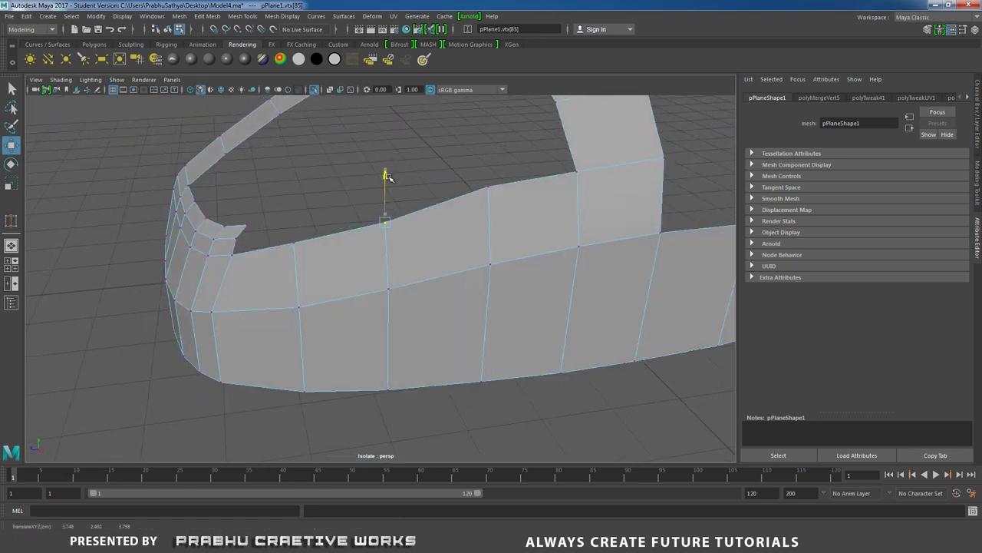
Step: Lower the new row's third top vertex from the corner strip slightly to smooth the row's upper edge
{"action": "left_click", "coordinate": [488, 188]}
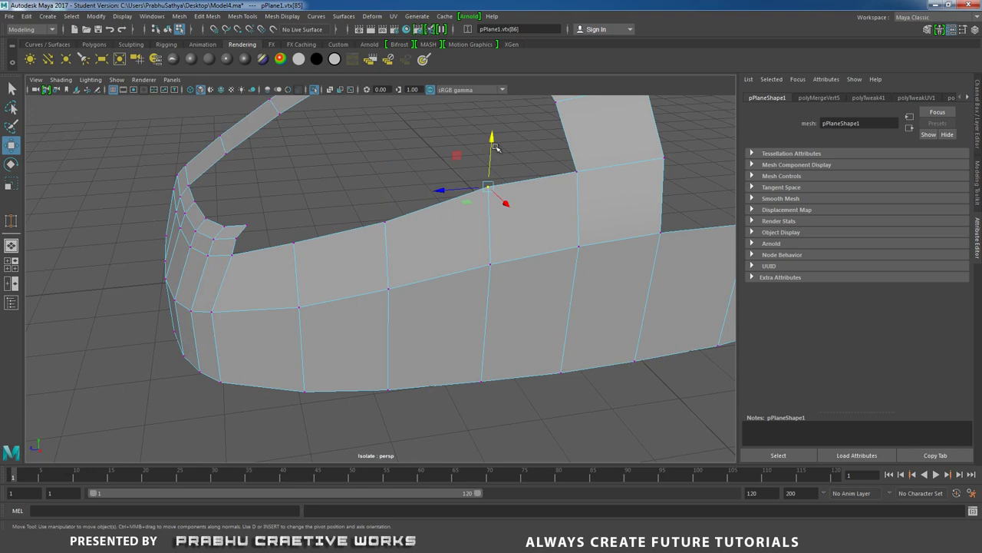
{"action": "left_click_drag", "start_coordinate": [495, 146], "coordinate": [500, 156]}
{"action": "left_click_drag", "start_coordinate": [518, 173], "coordinate": [496, 224], "text": "alt"}
{"action": "right_click_drag", "start_coordinate": [496, 224], "coordinate": [519, 240], "text": "alt"}
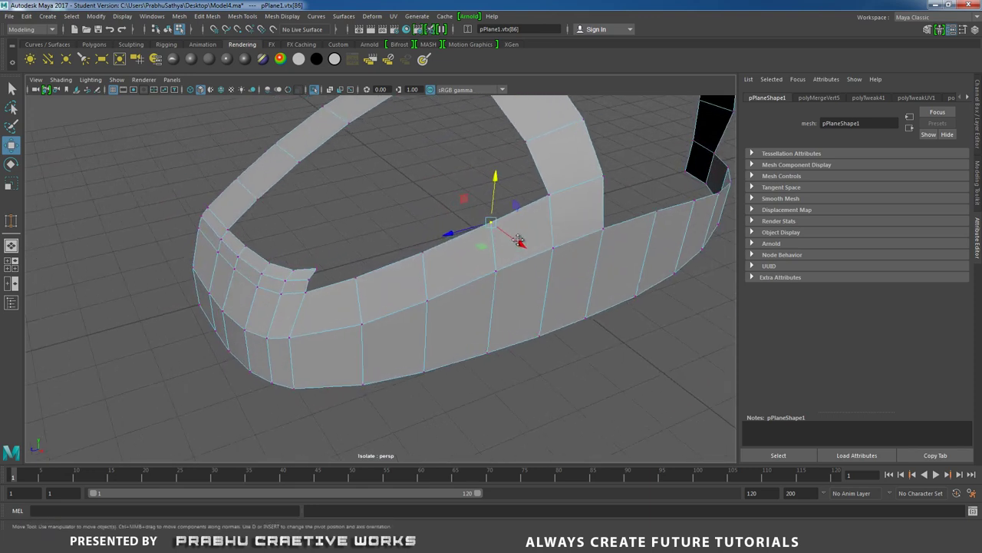
{"action": "middle_click_drag", "start_coordinate": [519, 240], "coordinate": [474, 290], "text": "alt"}
{"action": "left_click_drag", "start_coordinate": [473, 290], "coordinate": [513, 323], "text": "alt"}
{"action": "right_click_drag", "start_coordinate": [513, 322], "coordinate": [507, 298], "text": "alt"}
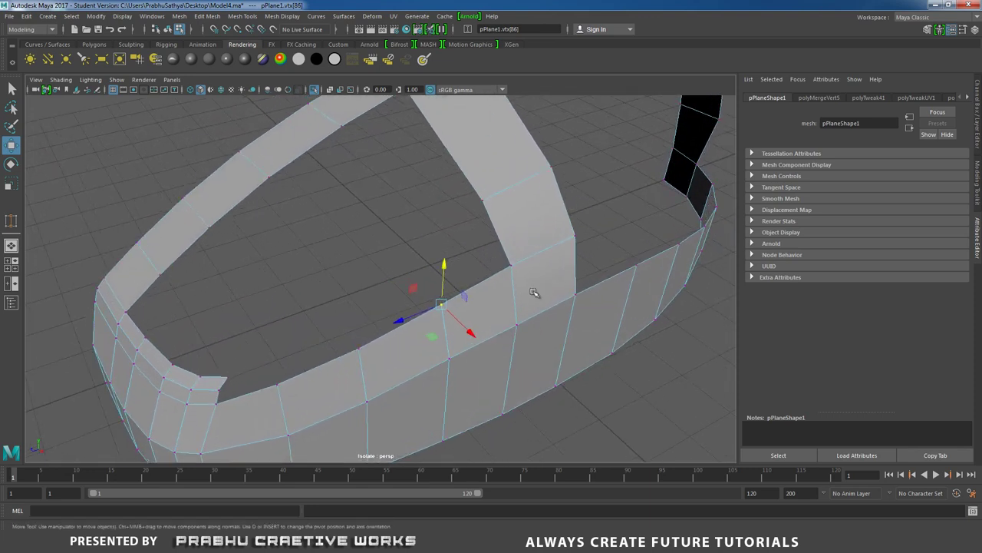
Step: Lower the top vertex where the new row meets the cross strip and move it slightly outward
{"action": "left_click", "coordinate": [512, 267]}
{"action": "left_click_drag", "start_coordinate": [513, 268], "coordinate": [581, 268], "text": "alt"}
{"action": "left_click_drag", "start_coordinate": [531, 178], "coordinate": [535, 187]}
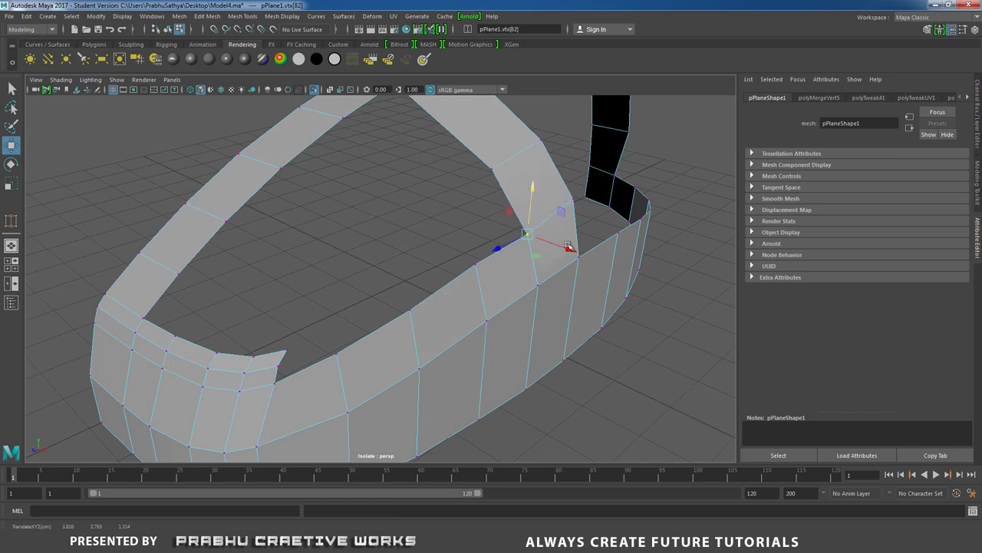
{"action": "left_click_drag", "start_coordinate": [571, 250], "coordinate": [575, 250]}
{"action": "left_click", "coordinate": [476, 264]}
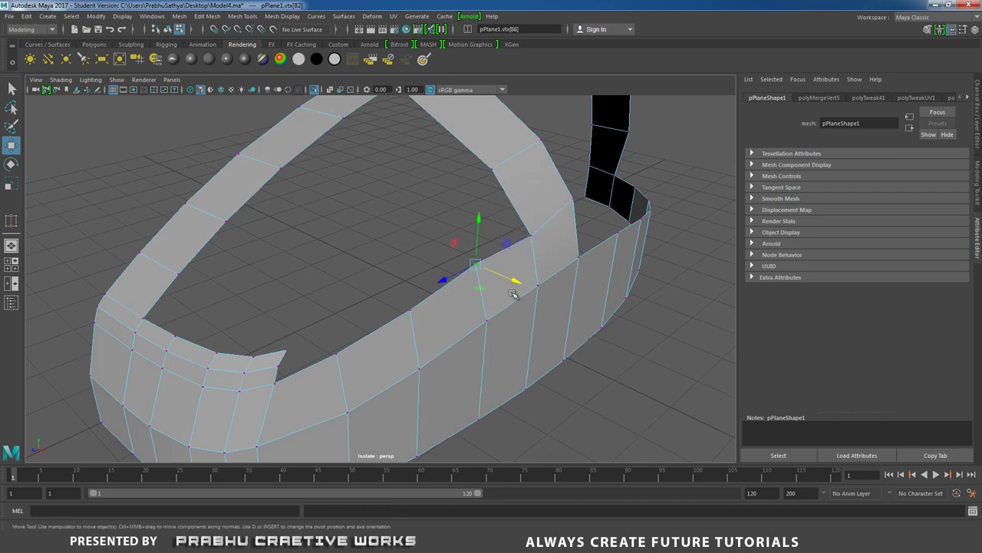
{"action": "left_click_drag", "start_coordinate": [478, 265], "coordinate": [408, 317], "text": "alt"}
Step: Try pulling the long top strip's inner edges inward to widen the strip over the opening
{"action": "scroll", "coordinate": [408, 317], "scroll_direction": "up", "scroll_amount": 2}
{"action": "middle_click_drag", "start_coordinate": [399, 316], "coordinate": [413, 288], "text": "alt"}
{"action": "left_click_drag", "start_coordinate": [412, 288], "coordinate": [263, 254], "text": "alt"}
{"action": "right_click_drag", "start_coordinate": [257, 228], "coordinate": [256, 198]}
{"action": "left_click", "coordinate": [265, 209]}
{"action": "left_click", "coordinate": [265, 209]}
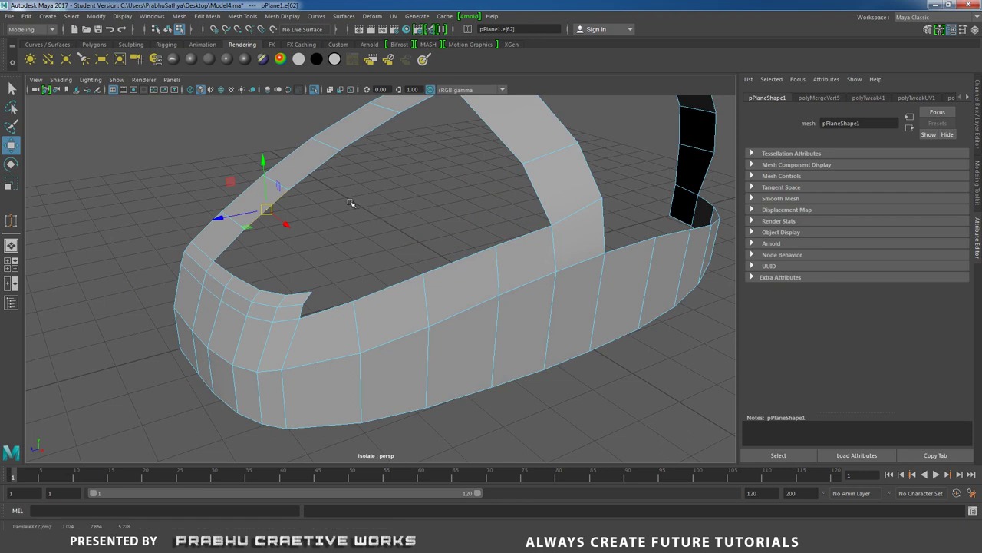
{"action": "left_click", "coordinate": [313, 174]}
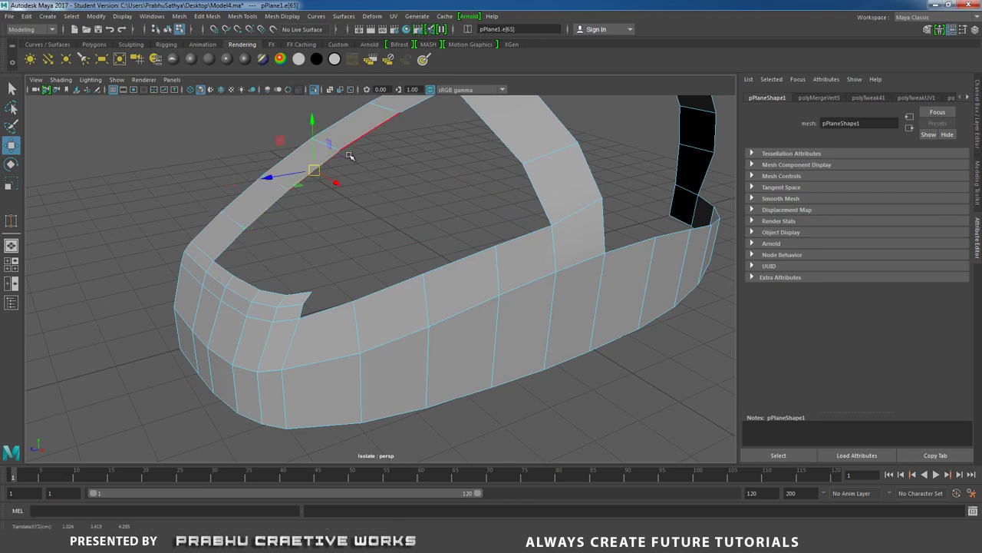
{"action": "left_click", "coordinate": [374, 148]}
{"action": "left_click_drag", "start_coordinate": [296, 213], "coordinate": [365, 232], "text": "alt"}
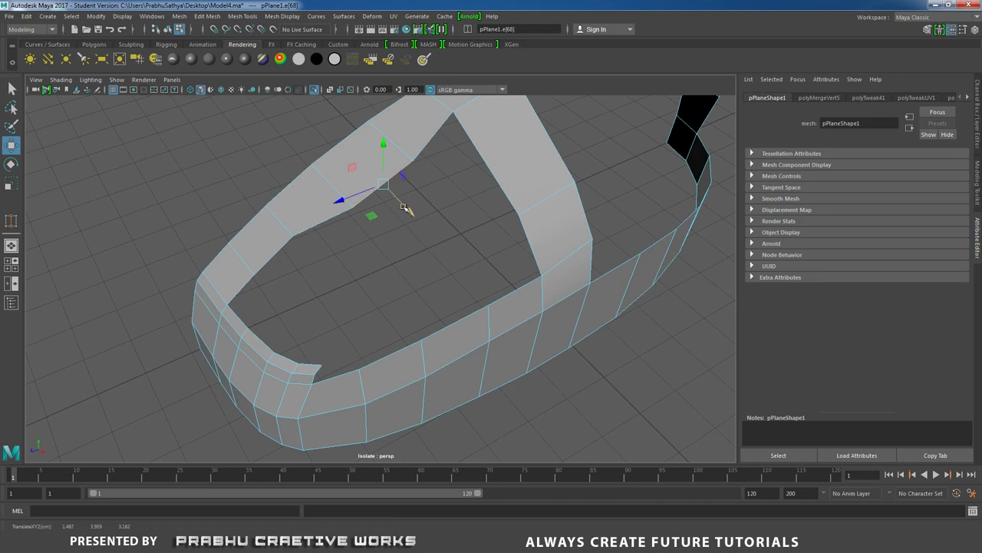
{"action": "left_click", "coordinate": [290, 239]}
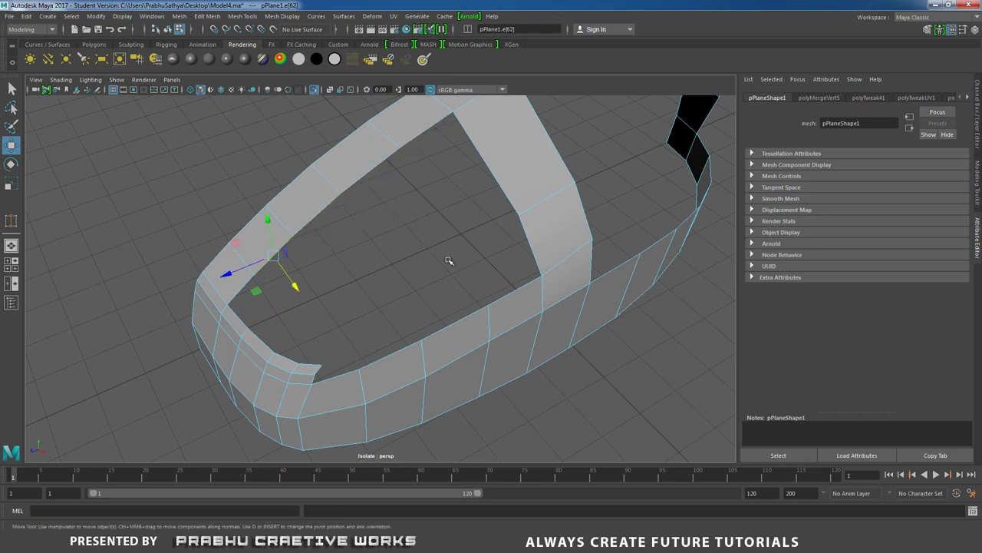
Step: Fill the hole enclosed by the top, cross, corner and side strips using one of its border edges
{"action": "left_click_drag", "start_coordinate": [449, 261], "coordinate": [413, 215], "text": "alt"}
{"action": "left_click", "coordinate": [451, 204]}
{"action": "right_click", "coordinate": [339, 223]}
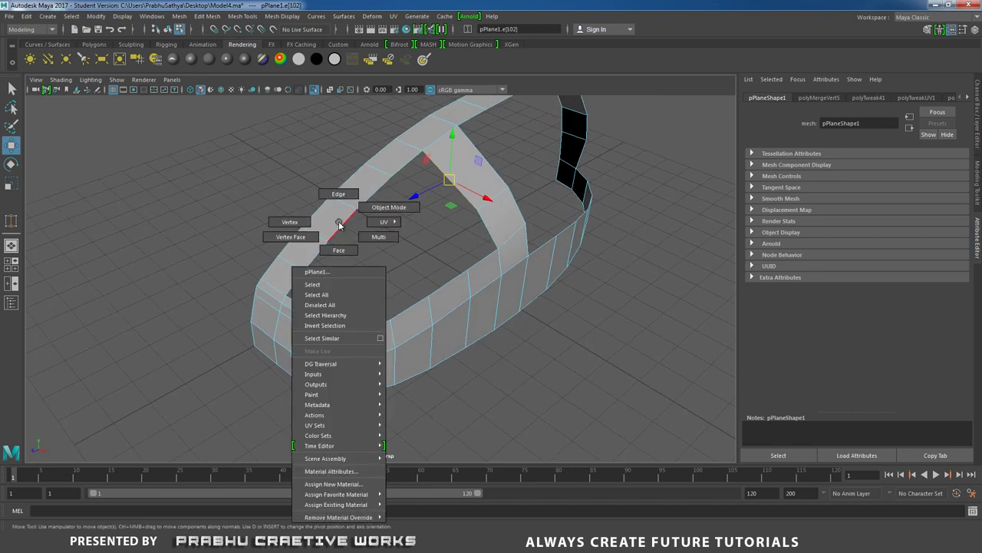
{"action": "right_click_drag", "start_coordinate": [394, 240], "coordinate": [370, 367], "text": "shift"}
{"action": "left_click_drag", "start_coordinate": [386, 268], "coordinate": [445, 232], "text": "alt"}
{"action": "right_click_drag", "start_coordinate": [449, 204], "coordinate": [483, 196]}
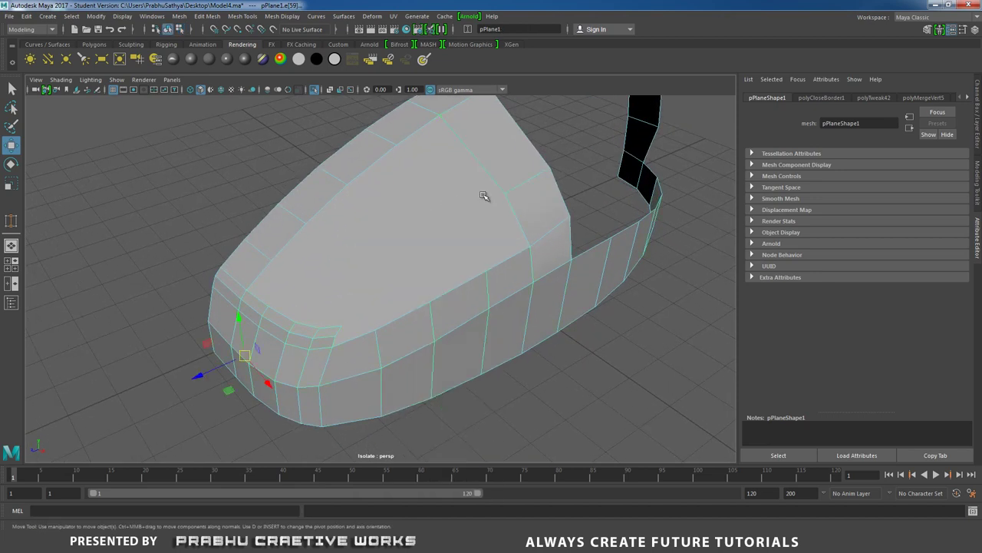
{"action": "left_click_drag", "start_coordinate": [484, 195], "coordinate": [427, 302], "text": "alt"}
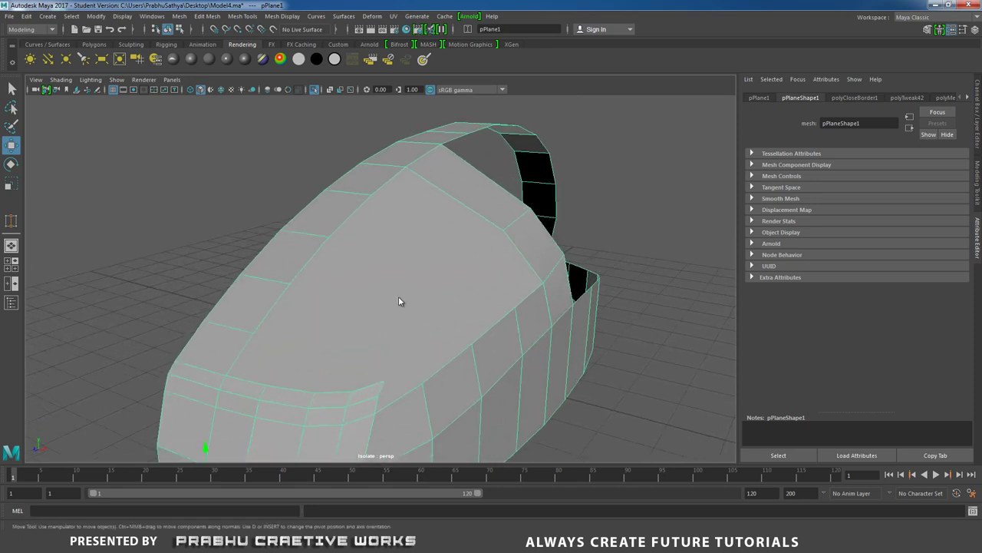
Step: Multi-Cut the filled face from the corner strip's upper end vertex to the cross strip's middle inner vertex
{"action": "right_click_drag", "start_coordinate": [398, 294], "coordinate": [330, 293], "text": "shift"}
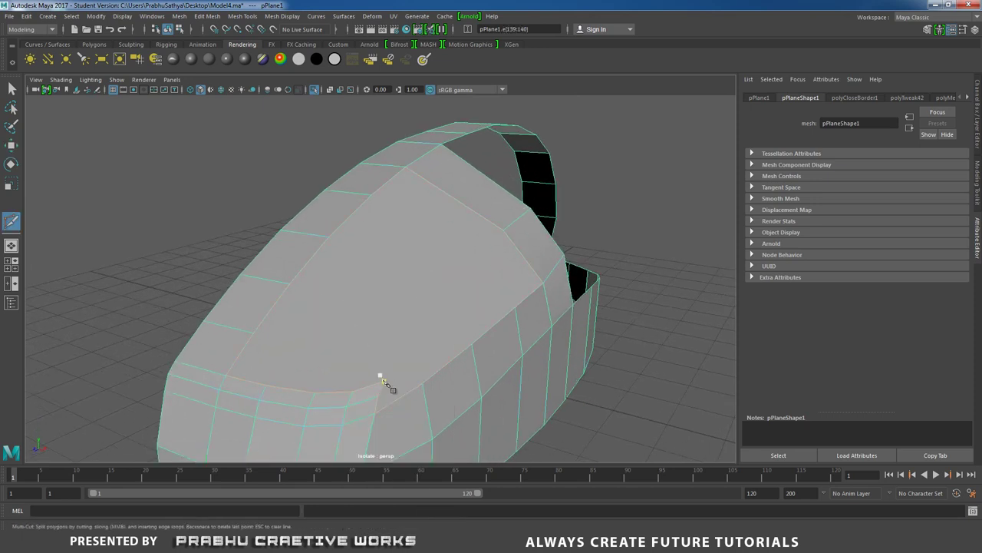
{"action": "left_click", "coordinate": [384, 381]}
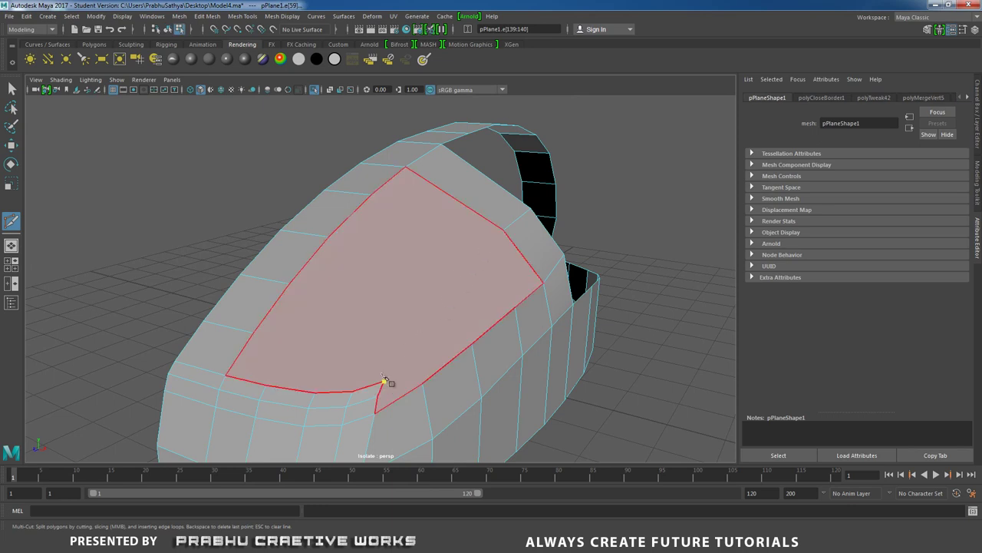
{"action": "left_click", "coordinate": [511, 244]}
{"action": "right_click", "coordinate": [476, 255]}
{"action": "left_click", "coordinate": [330, 236]}
{"action": "left_click_drag", "start_coordinate": [394, 259], "coordinate": [374, 300], "text": "alt"}
{"action": "middle_click_drag", "start_coordinate": [374, 299], "coordinate": [391, 293], "text": "alt"}
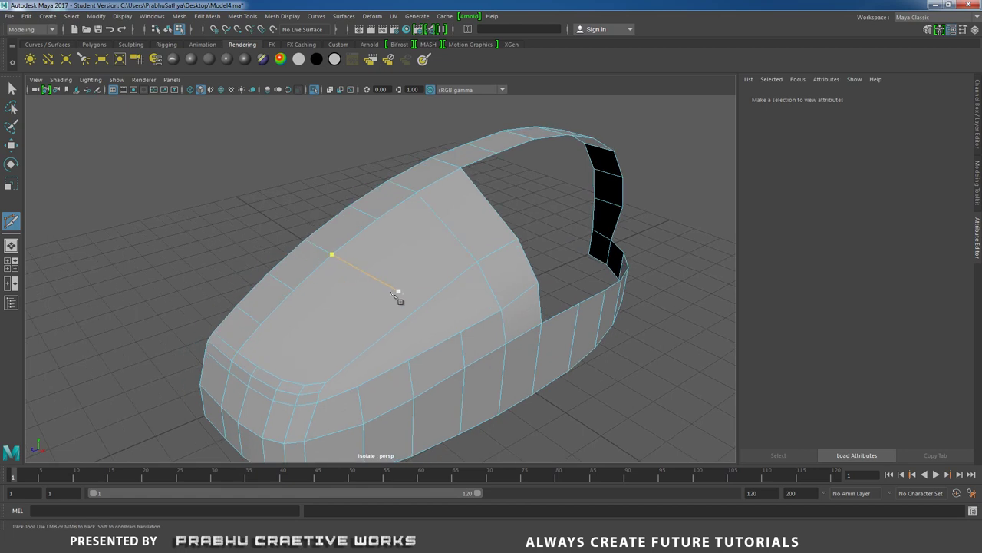
{"action": "left_click_drag", "start_coordinate": [398, 299], "coordinate": [485, 301], "text": "alt"}
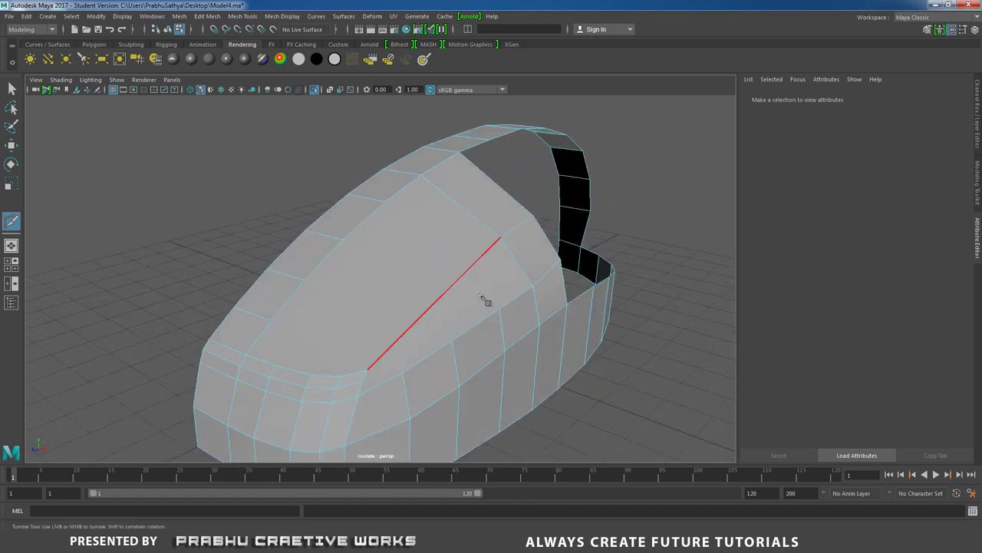
{"action": "key", "text": "w"}
Step: Move the cross strip's edge at the end of the new cut outward and raise it slightly
{"action": "left_click", "coordinate": [515, 225]}
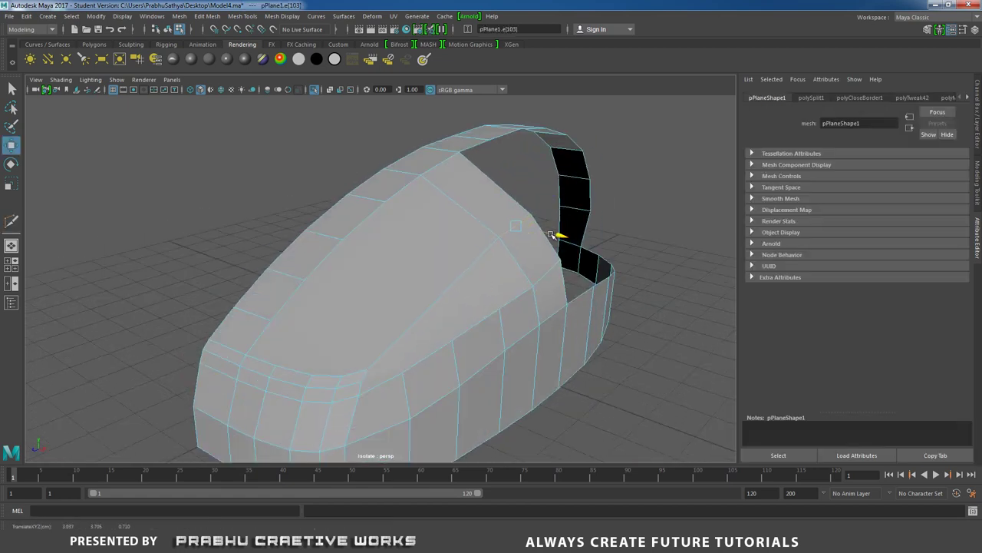
{"action": "left_click_drag", "start_coordinate": [515, 183], "coordinate": [515, 179]}
{"action": "left_click_drag", "start_coordinate": [467, 307], "coordinate": [411, 282], "text": "alt"}
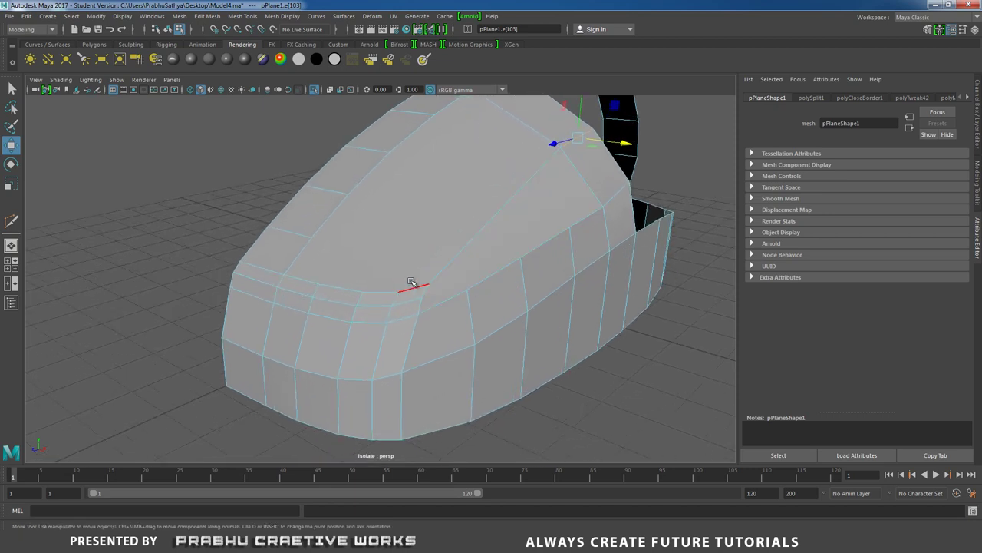
Step: Multi-Cut from the corner strip's second end vertex across the filled area and the cross strip to its open edge
{"action": "right_click_drag", "start_coordinate": [412, 282], "coordinate": [459, 252]}
{"action": "right_click_drag", "start_coordinate": [428, 282], "coordinate": [362, 278], "text": "shift"}
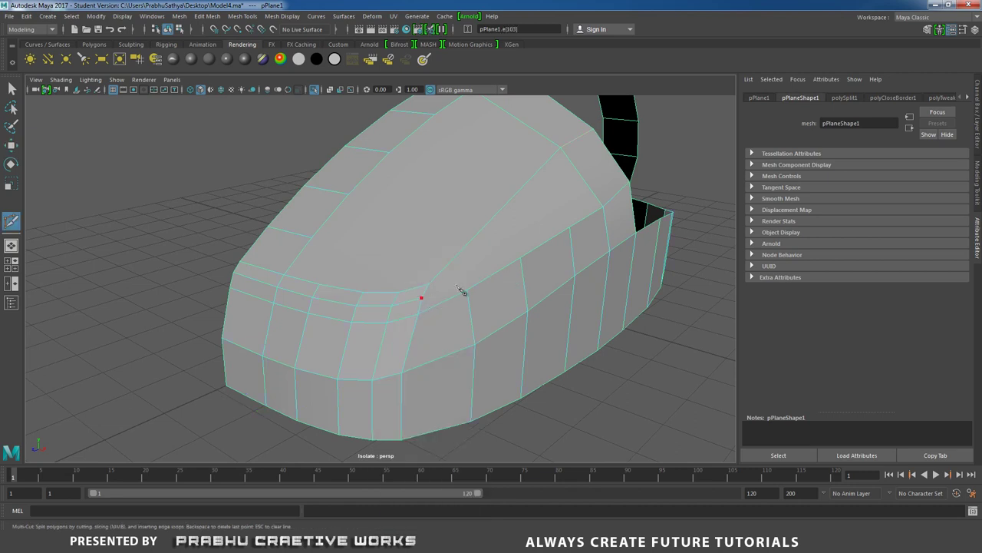
{"action": "left_click", "coordinate": [583, 178]}
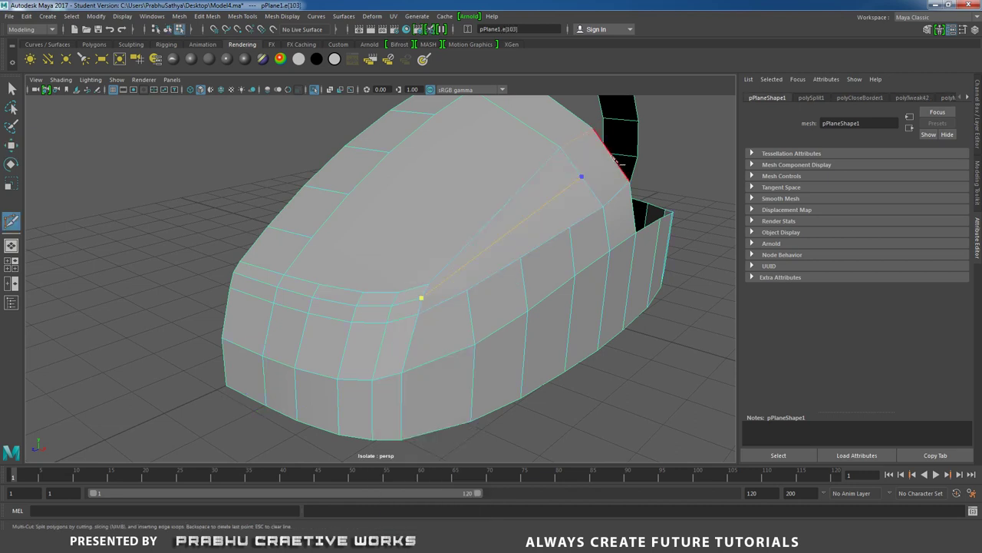
{"action": "left_click_drag", "start_coordinate": [601, 181], "coordinate": [606, 192], "text": "alt"}
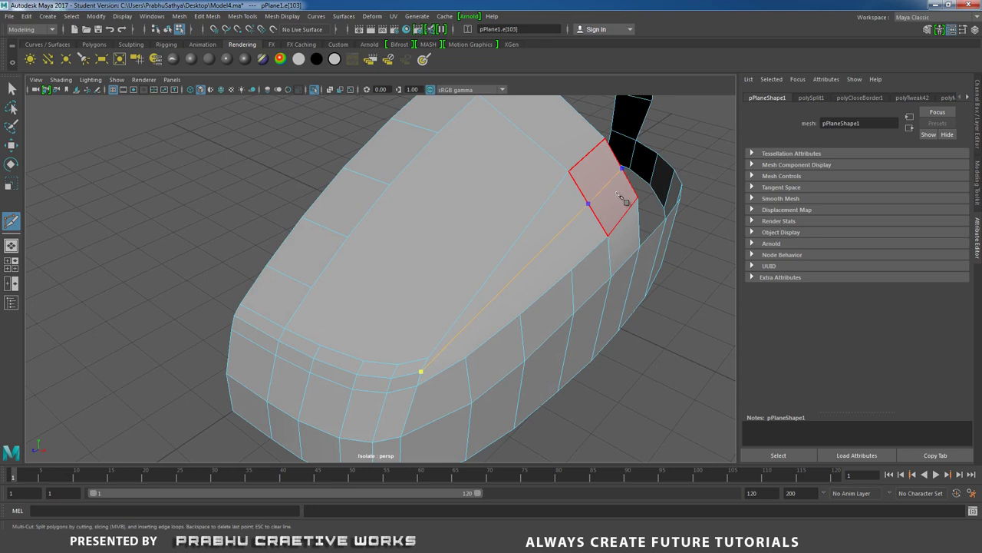
{"action": "left_click", "coordinate": [621, 197]}
{"action": "right_click", "coordinate": [619, 195]}
{"action": "key", "text": "w"}
Step: Move the cross strip's newly cut edge outward to round the surface
{"action": "left_click", "coordinate": [608, 192]}
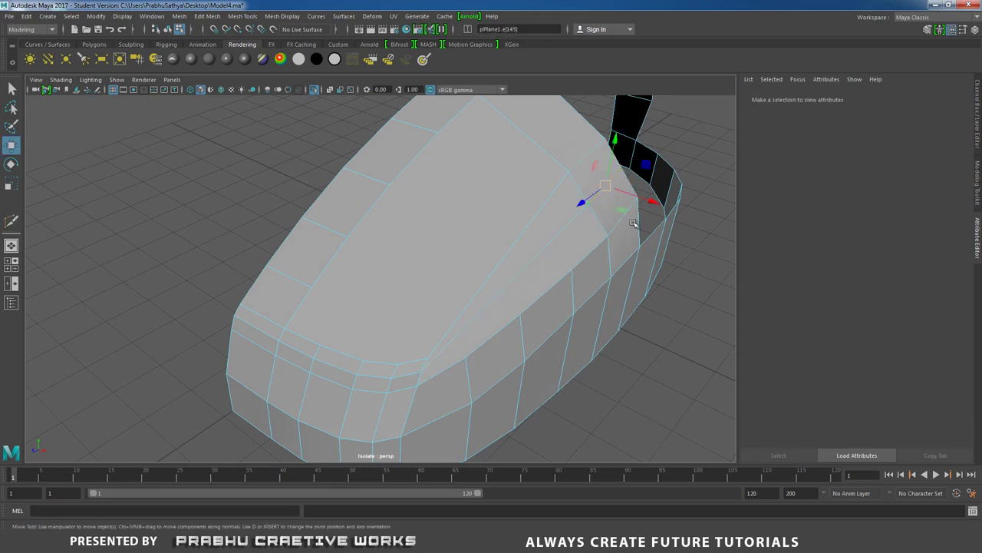
{"action": "left_click_drag", "start_coordinate": [637, 223], "coordinate": [651, 183], "text": "alt"}
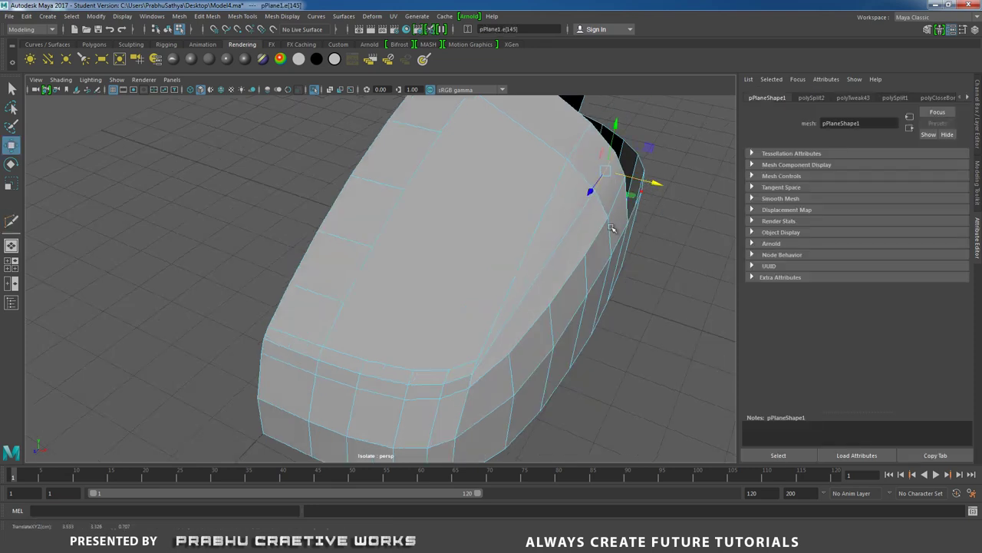
{"action": "left_click_drag", "start_coordinate": [612, 227], "coordinate": [504, 281], "text": "alt"}
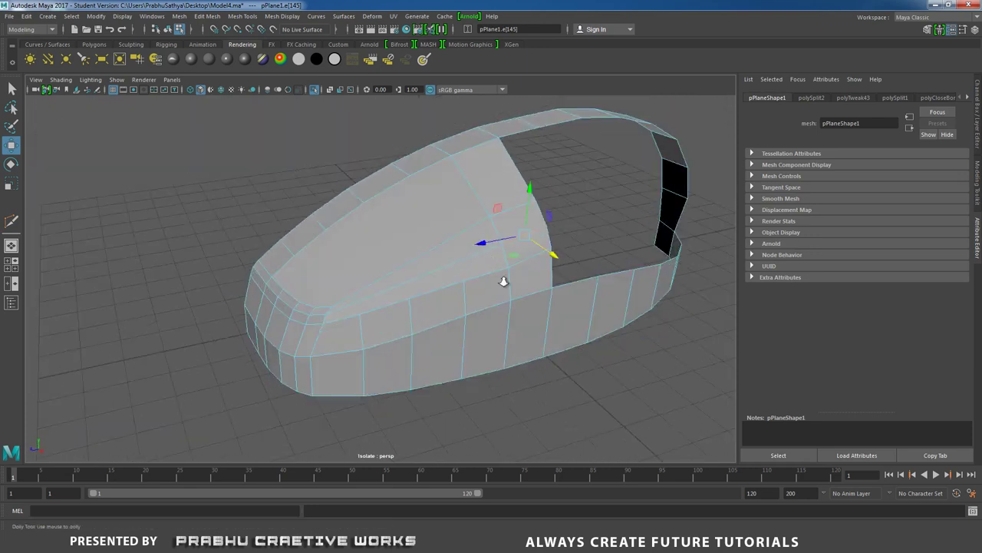
{"action": "right_click_drag", "start_coordinate": [503, 281], "coordinate": [561, 269], "text": "alt"}
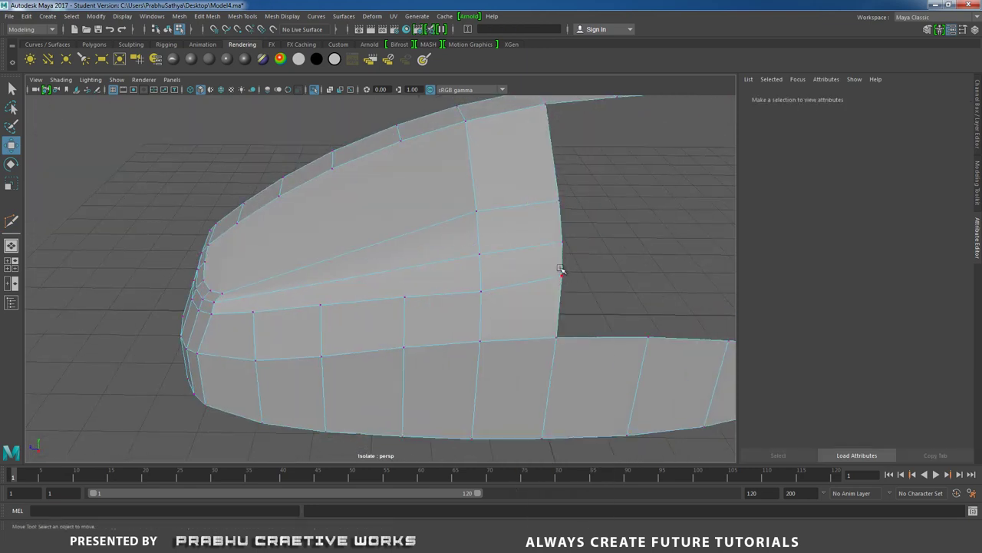
{"action": "left_click", "coordinate": [561, 271]}
Step: Multi-Cut the filled area crosswise from a middle vertex of the top strip down to the side row's opposite vertex
{"action": "left_click_drag", "start_coordinate": [566, 248], "coordinate": [647, 368], "text": "alt"}
{"action": "right_click_drag", "start_coordinate": [647, 368], "coordinate": [566, 342], "text": "alt"}
{"action": "left_click_drag", "start_coordinate": [566, 343], "coordinate": [461, 237], "text": "alt"}
{"action": "scroll", "coordinate": [490, 332], "scroll_direction": "up", "scroll_amount": 3}
{"action": "scroll", "coordinate": [502, 336], "scroll_direction": "up", "scroll_amount": 2}
{"action": "right_click_drag", "start_coordinate": [461, 231], "coordinate": [384, 224]}
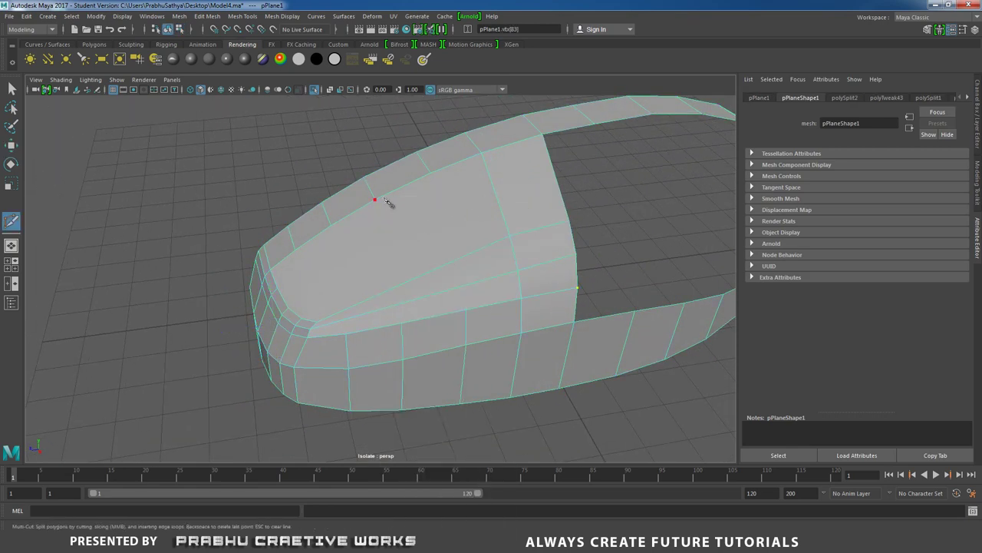
{"action": "left_click", "coordinate": [384, 199]}
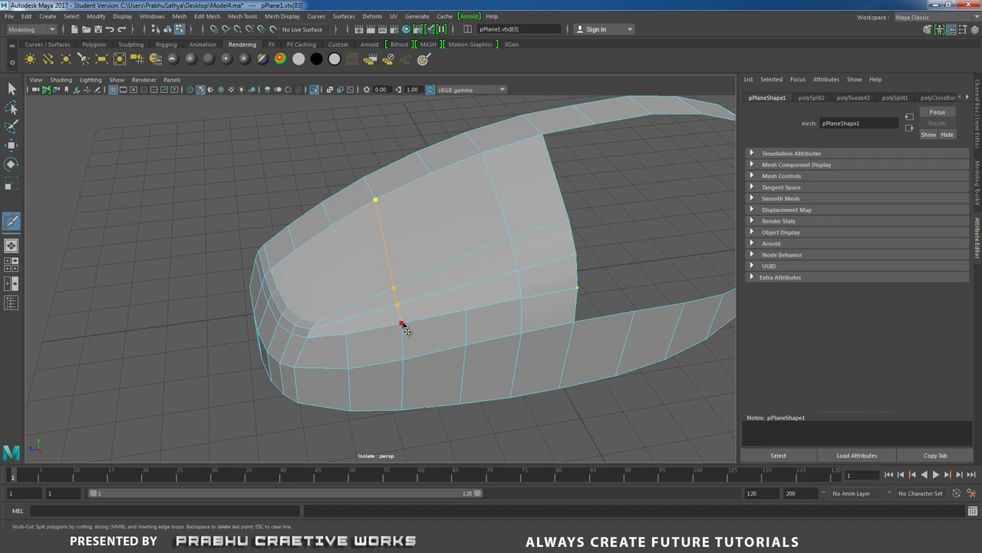
{"action": "scroll", "coordinate": [453, 298], "scroll_direction": "up", "scroll_amount": 3}
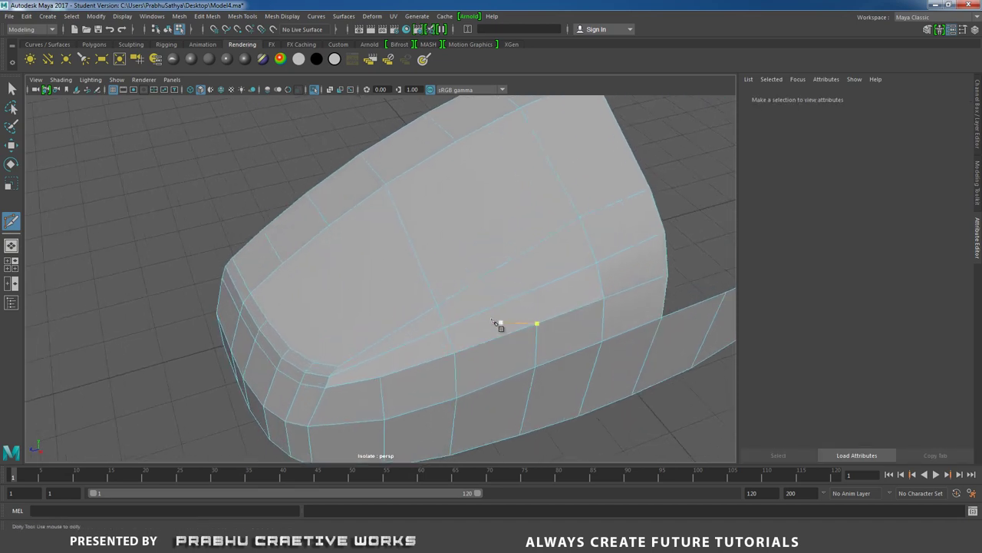
{"action": "key", "text": "w"}
Step: Adjust the crosswise cut's interior vertices, raising the upper one and moving it outward to round the surface
{"action": "right_click_drag", "start_coordinate": [464, 247], "coordinate": [403, 247]}
{"action": "left_click_drag", "start_coordinate": [402, 246], "coordinate": [536, 165], "text": "alt"}
{"action": "left_click", "coordinate": [519, 307]}
{"action": "left_click", "coordinate": [560, 246]}
{"action": "left_click", "coordinate": [506, 205]}
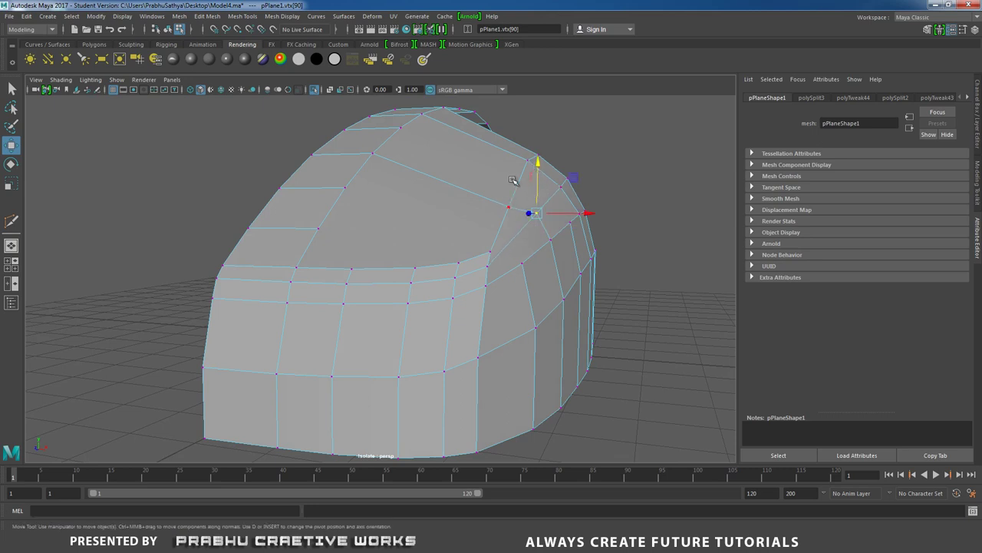
{"action": "left_click_drag", "start_coordinate": [512, 164], "coordinate": [515, 155]}
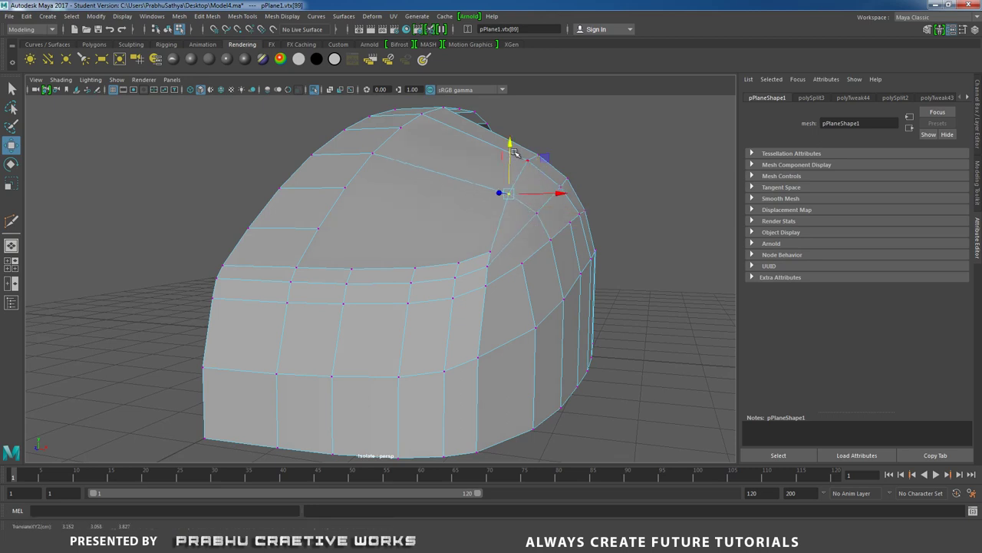
{"action": "left_click_drag", "start_coordinate": [535, 214], "coordinate": [533, 253], "text": "alt"}
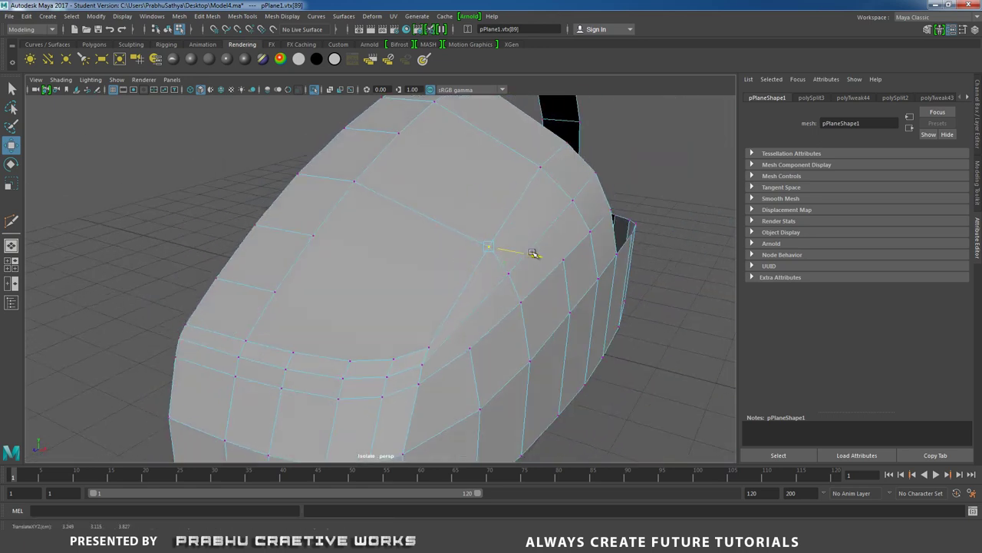
{"action": "left_click_drag", "start_coordinate": [493, 205], "coordinate": [321, 231], "text": "alt"}
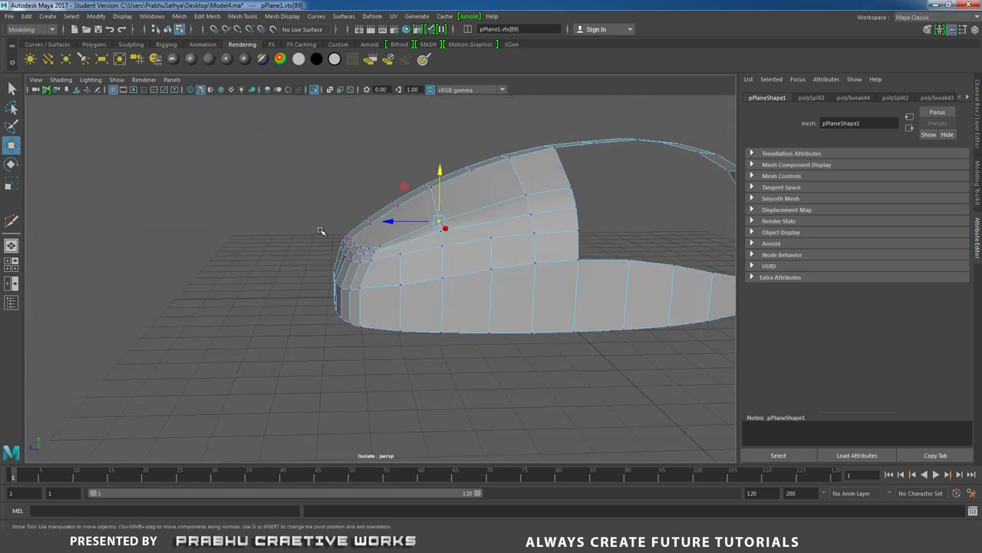
Step: Select the vertices of the front corner strip and lower them slightly in the side view
{"action": "double_click", "coordinate": [360, 257]}
{"action": "left_click_drag", "start_coordinate": [322, 246], "coordinate": [340, 258]}
{"action": "right_click_drag", "start_coordinate": [340, 258], "coordinate": [395, 294], "text": "alt"}
{"action": "left_click_drag", "start_coordinate": [394, 293], "coordinate": [335, 286], "text": "alt"}
{"action": "right_click_drag", "start_coordinate": [335, 285], "coordinate": [375, 307], "text": "alt"}
{"action": "left_click_drag", "start_coordinate": [374, 308], "coordinate": [351, 276], "text": "alt"}
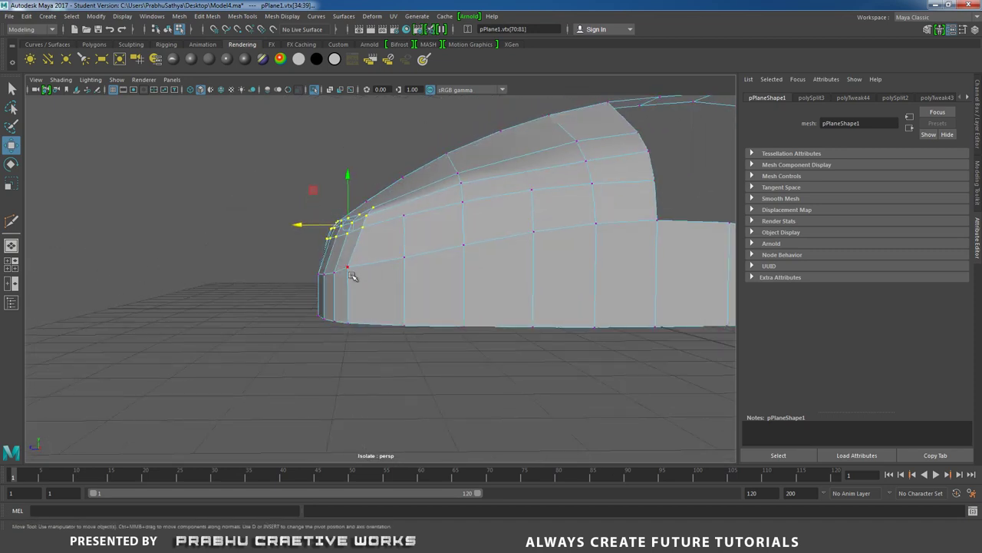
{"action": "key", "text": "space"}
{"action": "left_click_drag", "start_coordinate": [429, 245], "coordinate": [499, 249]}
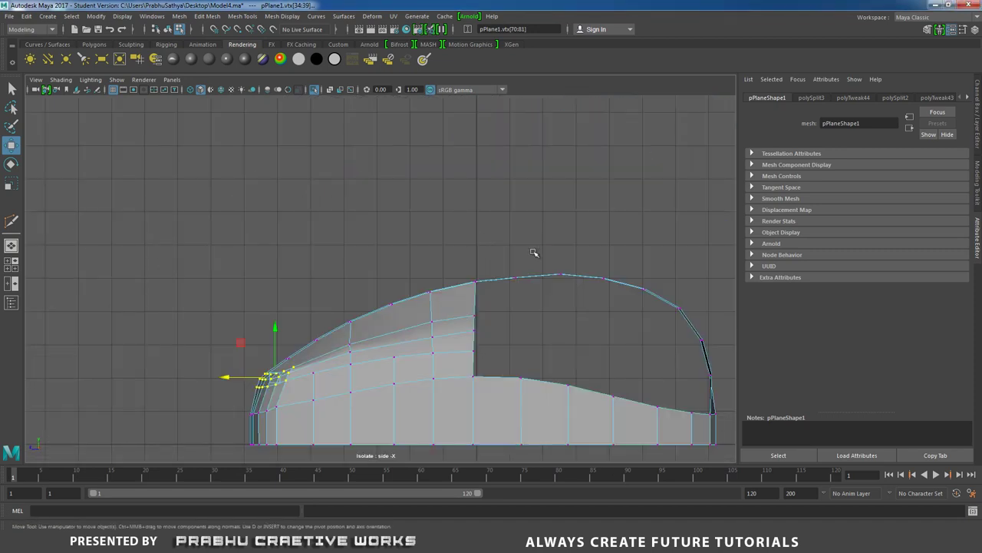
{"action": "middle_click_drag", "start_coordinate": [450, 269], "coordinate": [554, 198], "text": "alt"}
{"action": "right_click_drag", "start_coordinate": [470, 295], "coordinate": [511, 327], "text": "alt"}
{"action": "middle_click_drag", "start_coordinate": [464, 240], "coordinate": [470, 215], "text": "alt"}
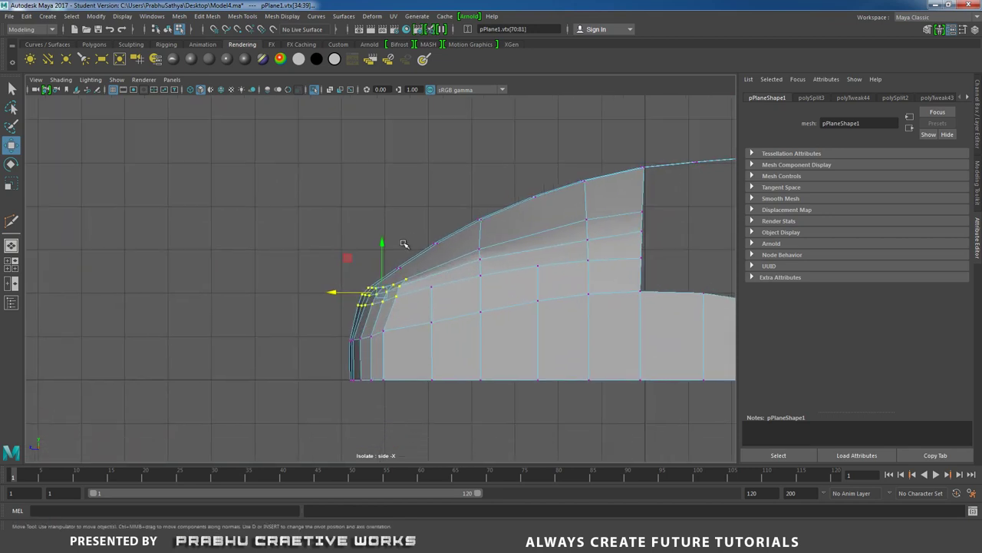
{"action": "left_click_drag", "start_coordinate": [381, 247], "coordinate": [381, 255]}
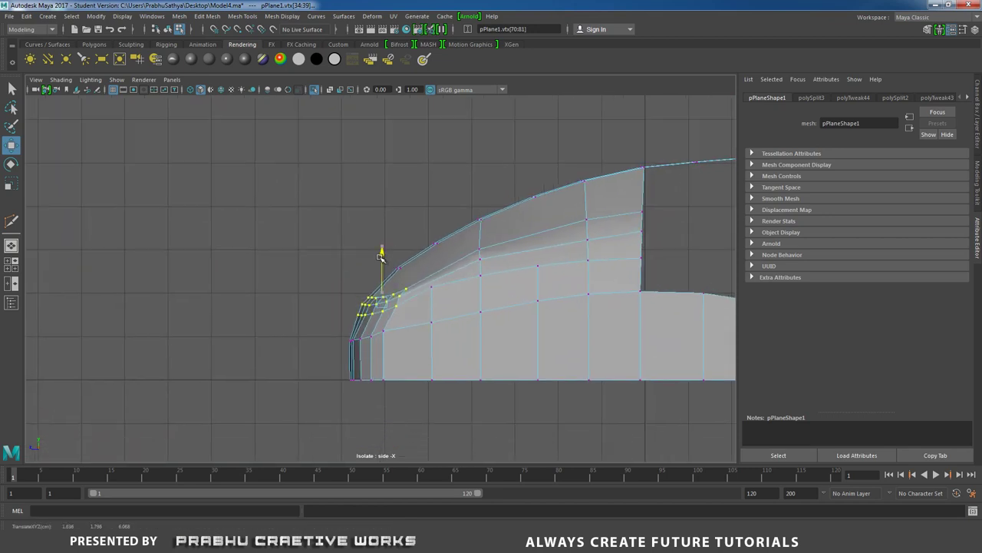
Step: Raise the vertices along the front wall's upper edge and the adjacent side-row vertices to smooth the row
{"action": "left_click_drag", "start_coordinate": [337, 302], "coordinate": [393, 345]}
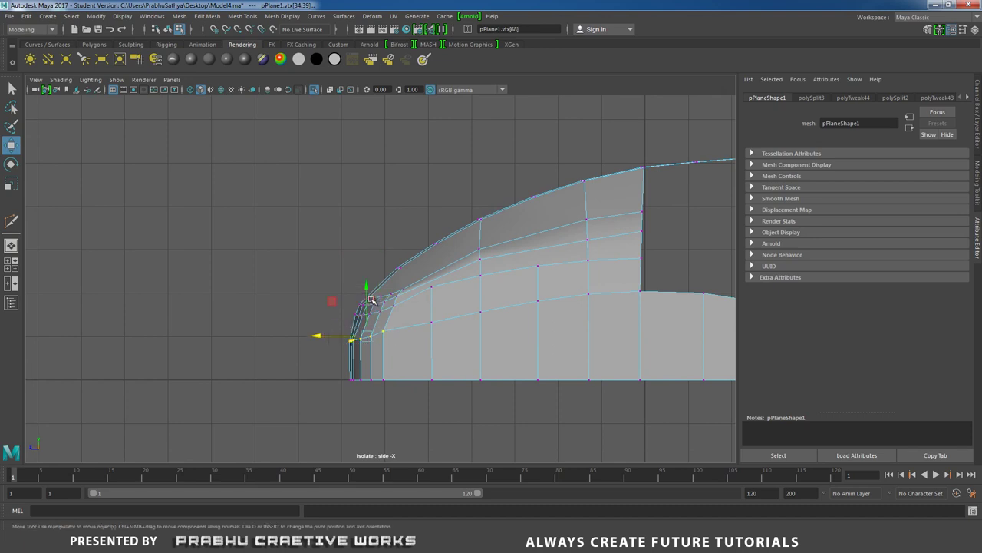
{"action": "left_click_drag", "start_coordinate": [371, 293], "coordinate": [369, 284]}
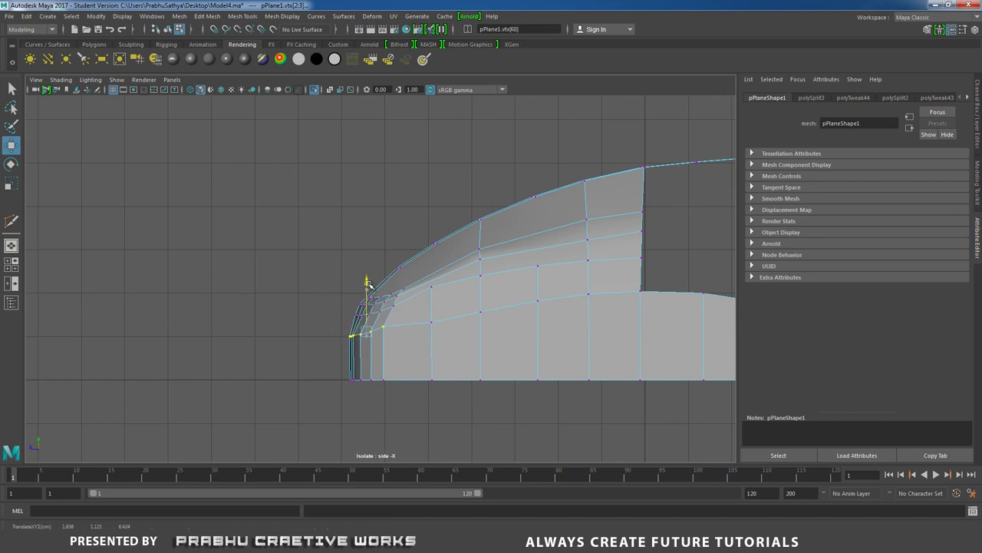
{"action": "left_click", "coordinate": [431, 289]}
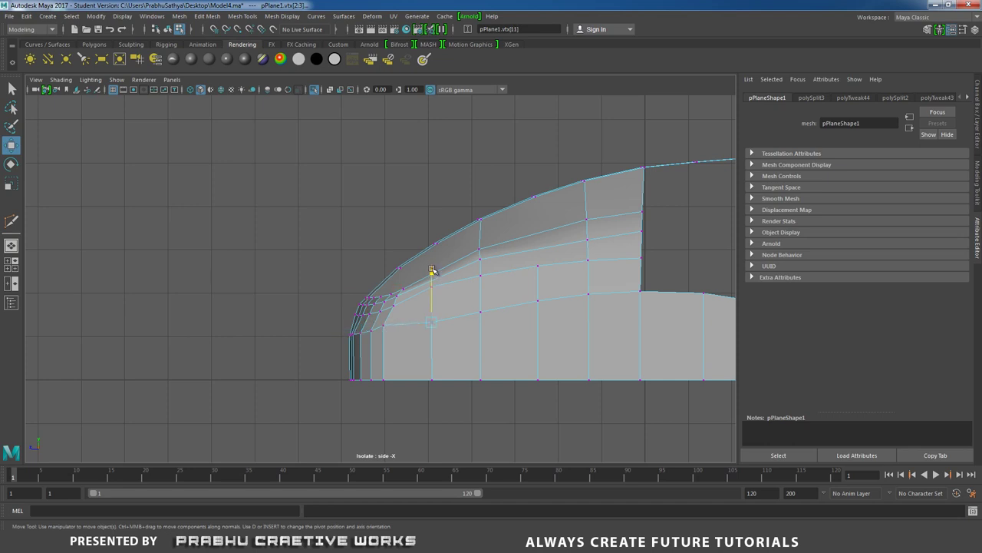
{"action": "left_click_drag", "start_coordinate": [432, 270], "coordinate": [493, 323]}
{"action": "left_click_drag", "start_coordinate": [481, 265], "coordinate": [535, 321]}
Step: In the perspective view, move the two front strip vertices at the corner bend forward to round the corner
{"action": "key", "text": "space"}
{"action": "right_click_drag", "start_coordinate": [535, 320], "coordinate": [414, 305], "text": "alt"}
{"action": "left_click_drag", "start_coordinate": [549, 345], "coordinate": [505, 376], "text": "alt"}
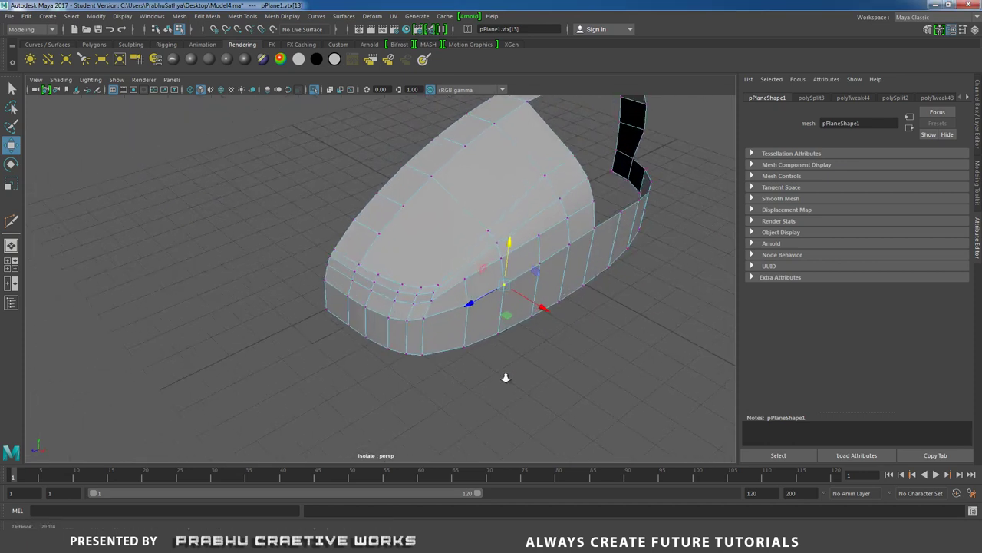
{"action": "right_click_drag", "start_coordinate": [504, 377], "coordinate": [534, 353], "text": "alt"}
{"action": "left_click_drag", "start_coordinate": [534, 353], "coordinate": [487, 390], "text": "alt"}
{"action": "middle_click_drag", "start_coordinate": [502, 418], "coordinate": [506, 349], "text": "alt"}
{"action": "right_click_drag", "start_coordinate": [429, 346], "coordinate": [460, 355], "text": "alt"}
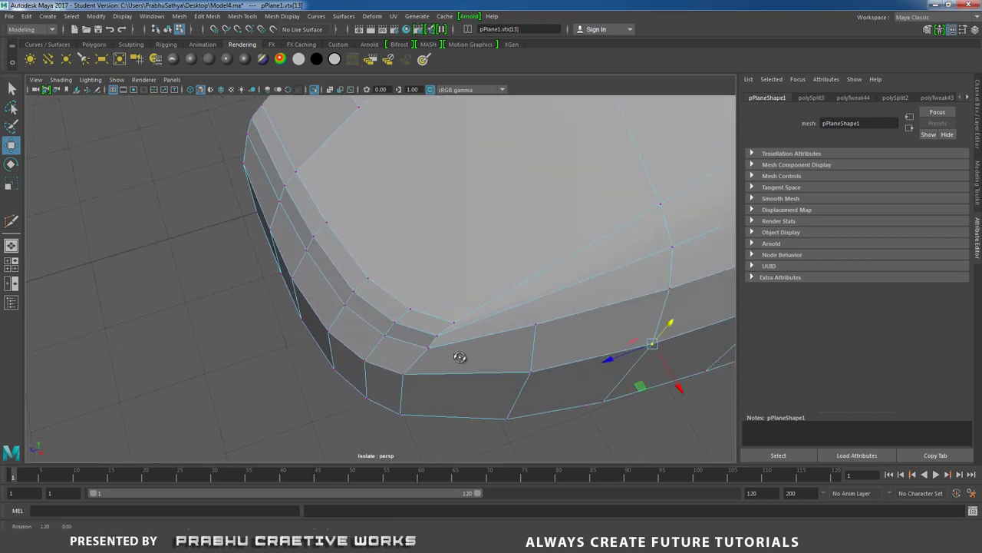
{"action": "left_click_drag", "start_coordinate": [460, 356], "coordinate": [441, 377], "text": "alt"}
{"action": "right_click_drag", "start_coordinate": [442, 376], "coordinate": [507, 397], "text": "alt"}
{"action": "left_click", "coordinate": [336, 360]}
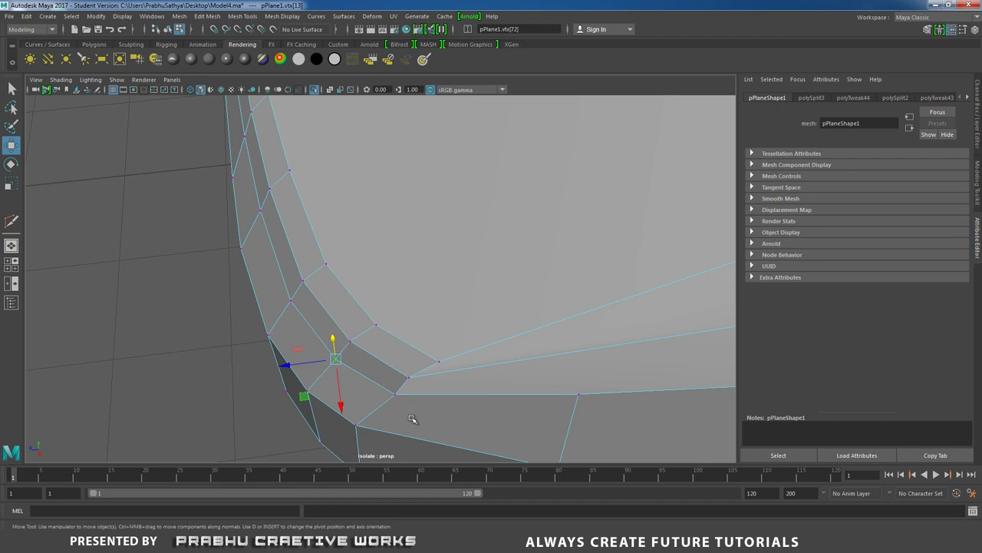
{"action": "left_click_drag", "start_coordinate": [412, 418], "coordinate": [403, 326], "text": "alt"}
{"action": "left_click_drag", "start_coordinate": [343, 356], "coordinate": [338, 358]}
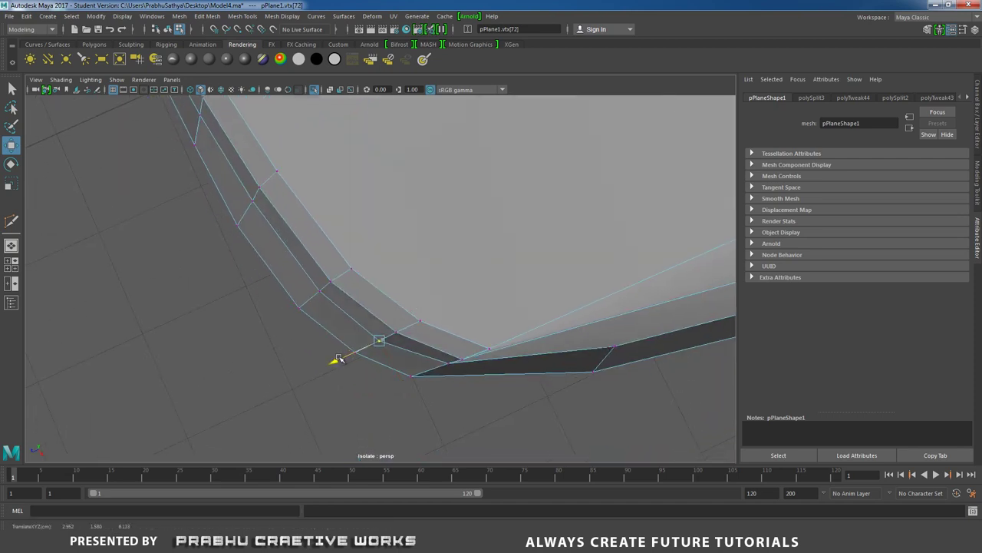
{"action": "left_click", "coordinate": [445, 363]}
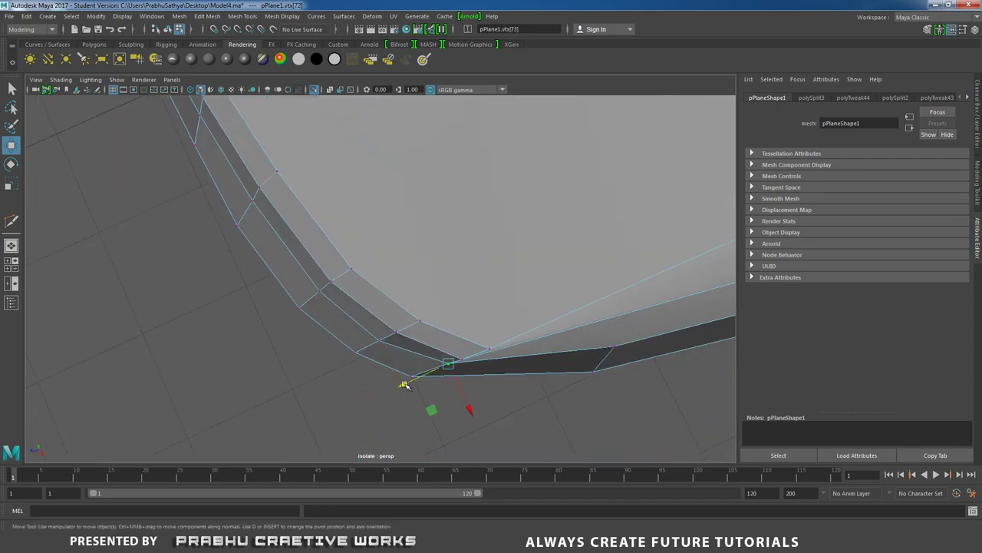
Step: Move the front strip's remaining vertices forward in pairs to even out the nose curve
{"action": "left_click_drag", "start_coordinate": [404, 385], "coordinate": [322, 223], "text": "alt"}
{"action": "left_click", "coordinate": [347, 241]}
{"action": "left_click", "coordinate": [386, 262], "text": "shift"}
{"action": "left_click", "coordinate": [303, 249]}
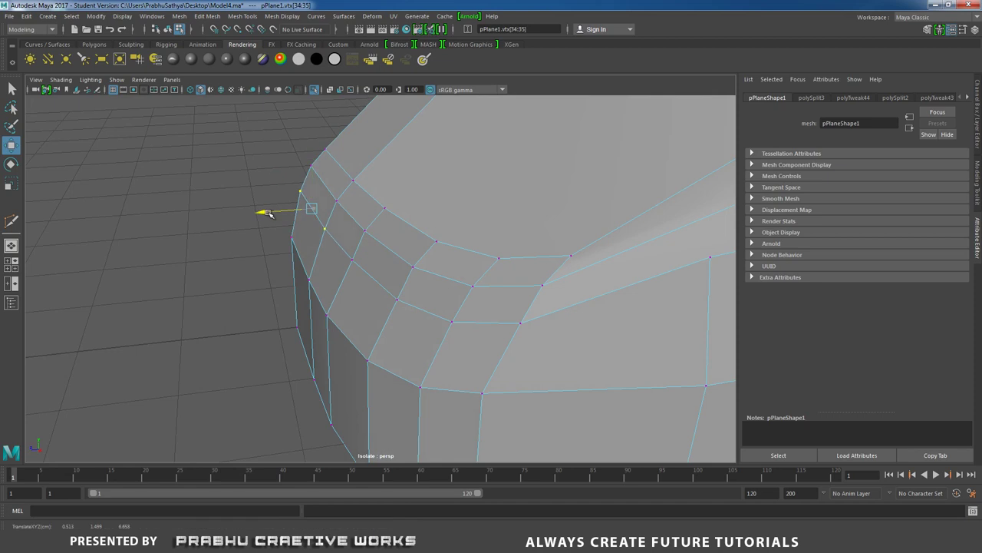
{"action": "left_click_drag", "start_coordinate": [263, 215], "coordinate": [427, 325], "text": "alt"}
{"action": "left_click", "coordinate": [427, 316]}
{"action": "left_click", "coordinate": [500, 323], "text": "shift"}
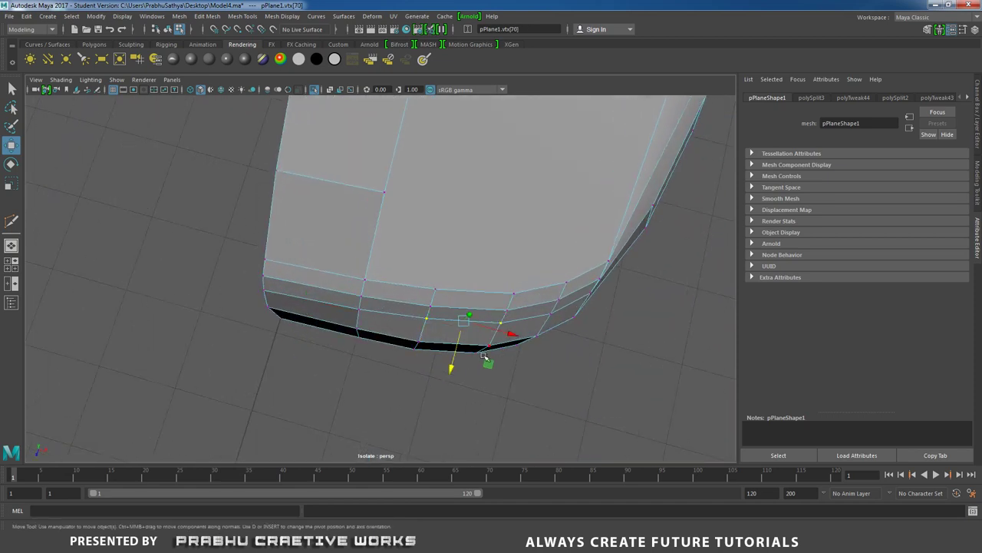
{"action": "left_click_drag", "start_coordinate": [454, 368], "coordinate": [433, 247]}
Step: Adjust the height of the side row's upper vertex just behind the corner strip
{"action": "right_click_drag", "start_coordinate": [434, 248], "coordinate": [514, 220]}
{"action": "left_click_drag", "start_coordinate": [465, 271], "coordinate": [505, 271], "text": "alt"}
{"action": "right_click_drag", "start_coordinate": [502, 255], "coordinate": [449, 259]}
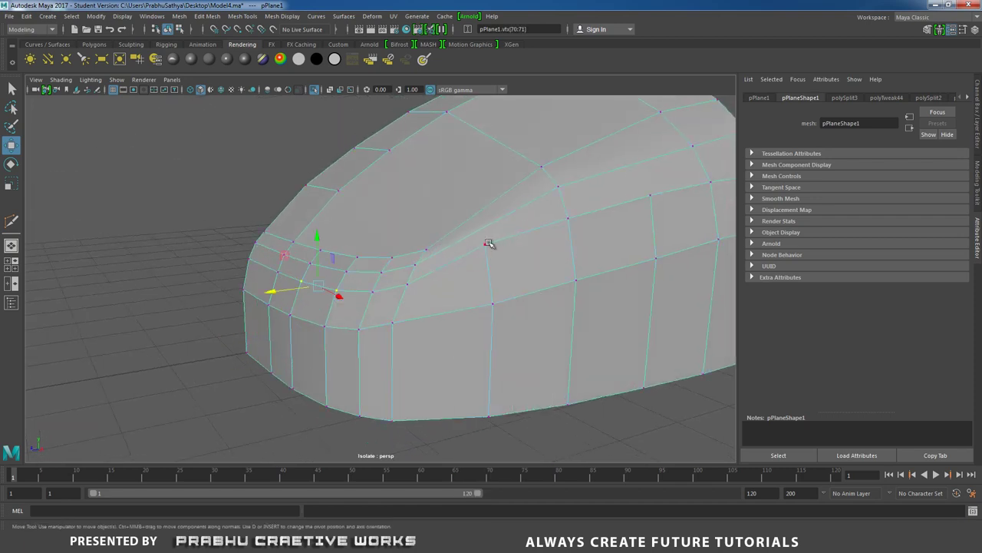
{"action": "left_click", "coordinate": [495, 240]}
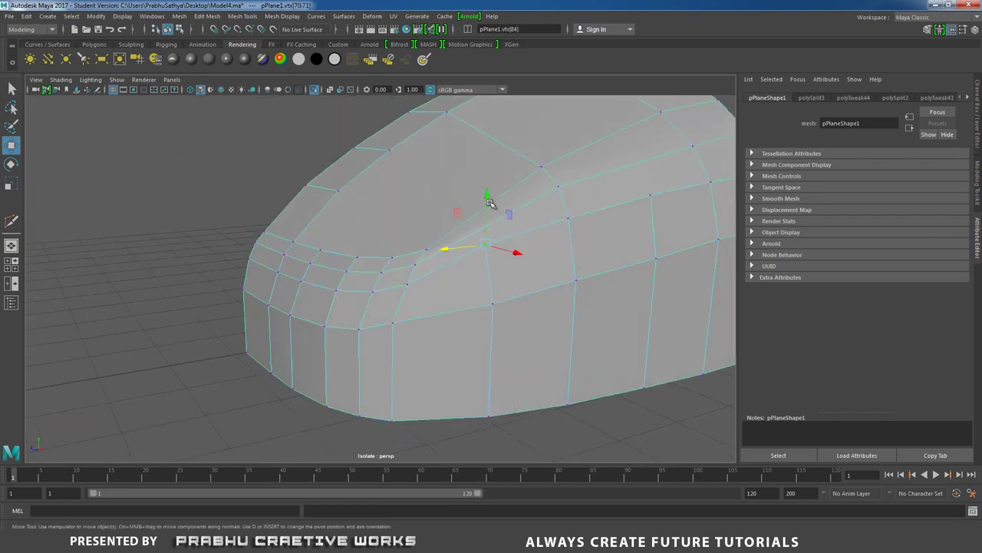
{"action": "left_click_drag", "start_coordinate": [491, 203], "coordinate": [484, 308]}
{"action": "right_click_drag", "start_coordinate": [484, 308], "coordinate": [423, 283], "text": "alt"}
{"action": "left_click_drag", "start_coordinate": [423, 284], "coordinate": [442, 294], "text": "alt"}
Step: Multi-Cut the filled area crosswise from the top strip's next vertex toward the front down to the side row's vertex
{"action": "right_click_drag", "start_coordinate": [479, 248], "coordinate": [489, 238]}
{"action": "left_click_drag", "start_coordinate": [468, 246], "coordinate": [393, 209], "text": "alt"}
{"action": "right_click_drag", "start_coordinate": [439, 251], "coordinate": [376, 247], "text": "shift"}
{"action": "left_click", "coordinate": [390, 203]}
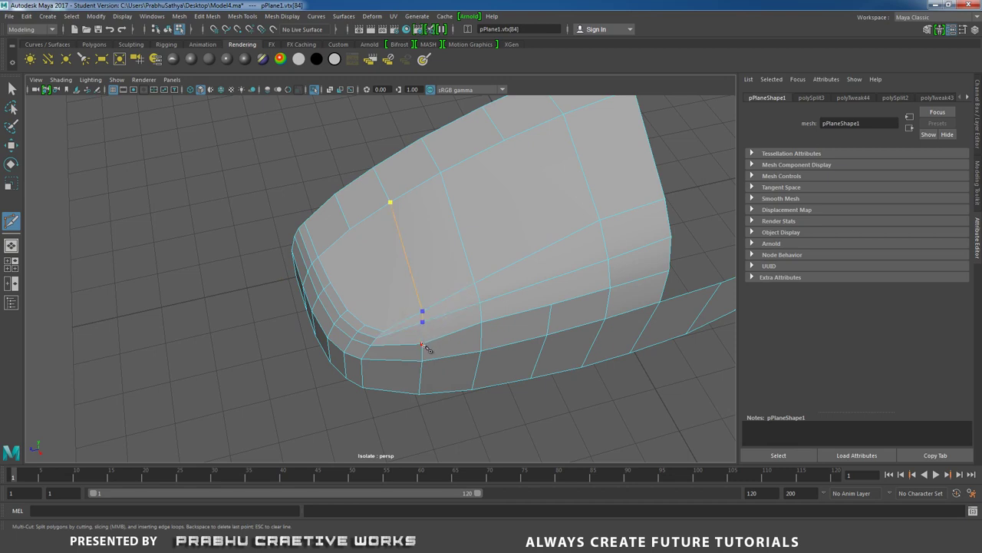
{"action": "right_click", "coordinate": [438, 291]}
Step: Adjust the new crosswise cut's interior vertices, moving them outward to round the bend beside the corner
{"action": "left_click_drag", "start_coordinate": [439, 292], "coordinate": [450, 301], "text": "alt"}
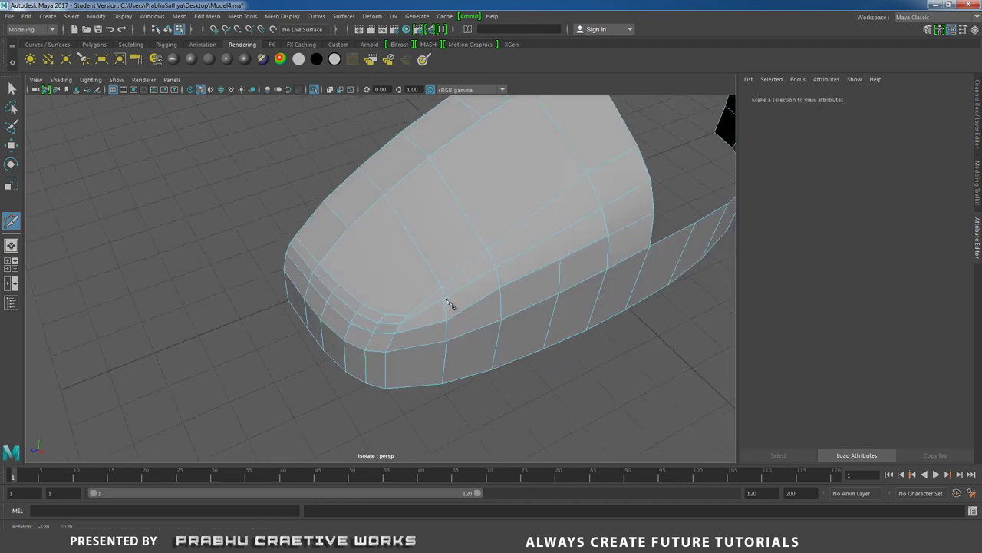
{"action": "right_click_drag", "start_coordinate": [450, 301], "coordinate": [479, 328], "text": "alt"}
{"action": "left_click_drag", "start_coordinate": [479, 327], "coordinate": [438, 330], "text": "alt"}
{"action": "right_click_drag", "start_coordinate": [440, 332], "coordinate": [397, 304], "text": "alt"}
{"action": "key", "text": "w"}
{"action": "left_click_drag", "start_coordinate": [407, 312], "coordinate": [490, 367], "text": "alt"}
{"action": "right_click_drag", "start_coordinate": [489, 366], "coordinate": [504, 380], "text": "alt"}
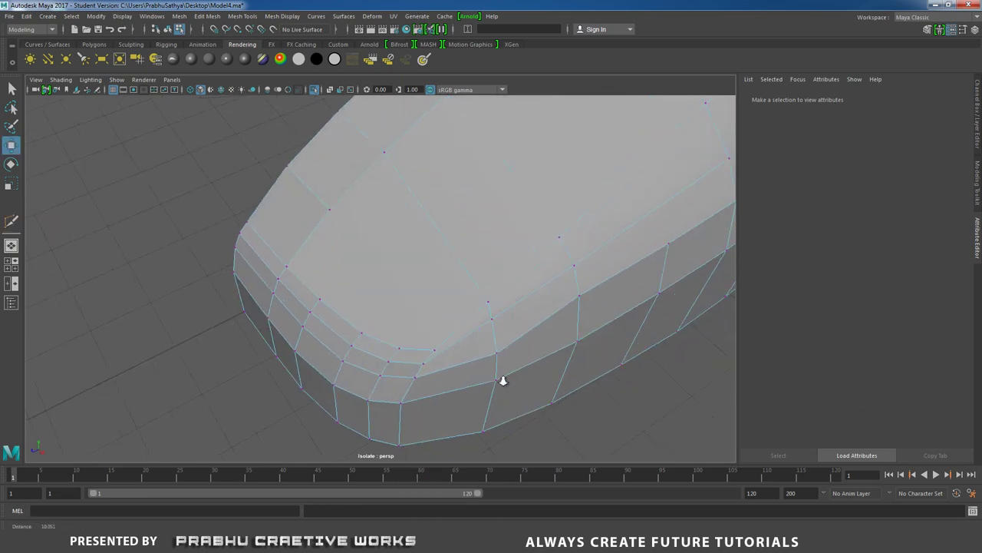
{"action": "left_click_drag", "start_coordinate": [503, 382], "coordinate": [496, 325], "text": "alt"}
{"action": "left_click", "coordinate": [499, 322]}
{"action": "left_click_drag", "start_coordinate": [536, 360], "coordinate": [430, 343], "text": "alt"}
{"action": "right_click_drag", "start_coordinate": [430, 343], "coordinate": [409, 324], "text": "alt"}
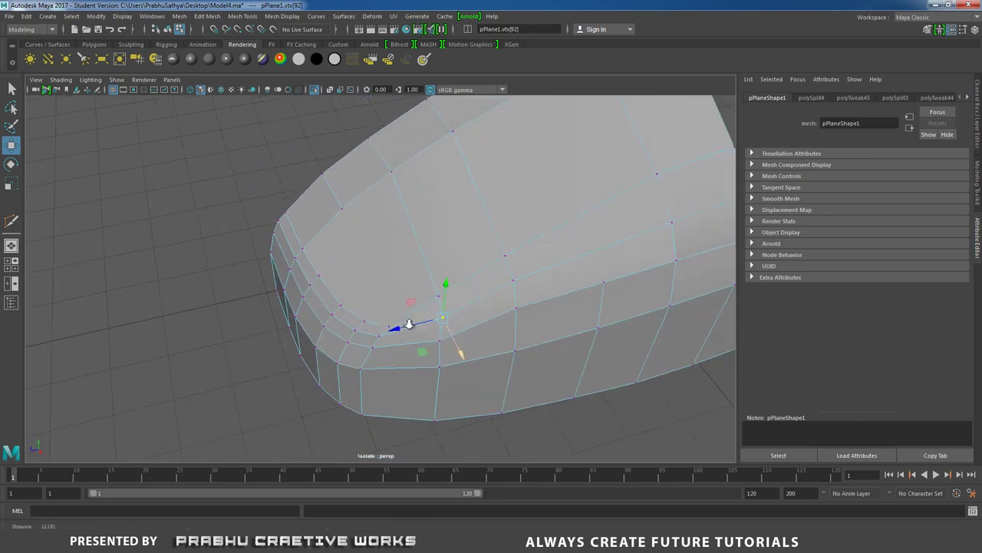
{"action": "left_click_drag", "start_coordinate": [409, 324], "coordinate": [387, 320], "text": "alt"}
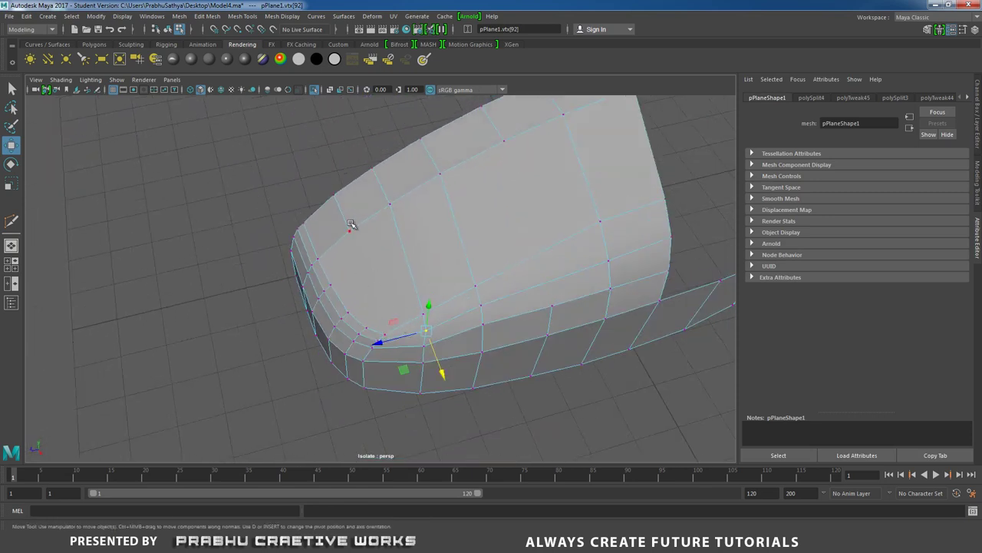
{"action": "left_click_drag", "start_coordinate": [427, 334], "coordinate": [346, 335], "text": "alt"}
{"action": "left_click", "coordinate": [392, 405]}
{"action": "left_click_drag", "start_coordinate": [315, 368], "coordinate": [468, 285]}
{"action": "left_click", "coordinate": [450, 350]}
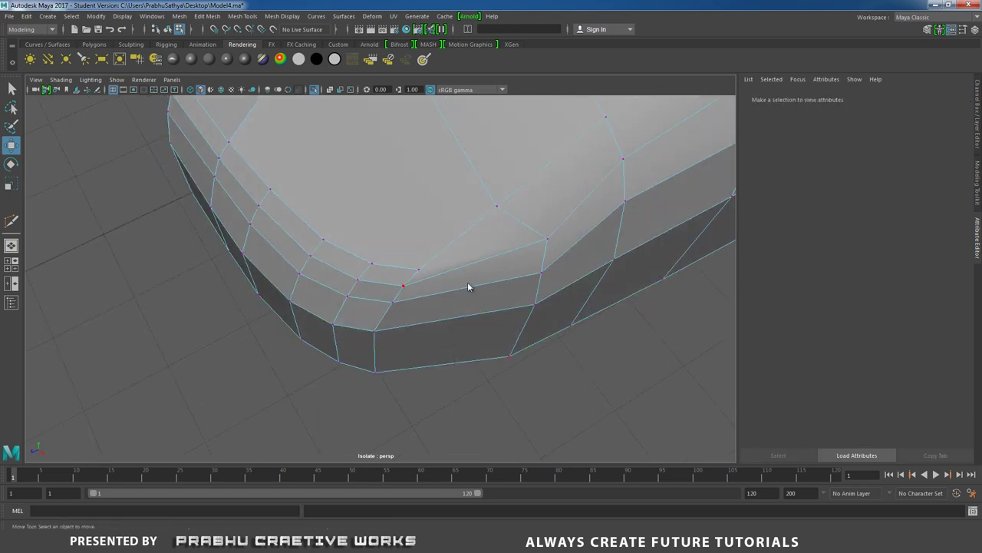
Step: Insert an edge loop through the side faces between the corner strip and the newest crosswise cut
{"action": "right_click_drag", "start_coordinate": [467, 247], "coordinate": [539, 232]}
{"action": "right_click_drag", "start_coordinate": [484, 278], "coordinate": [452, 281], "text": "shift"}
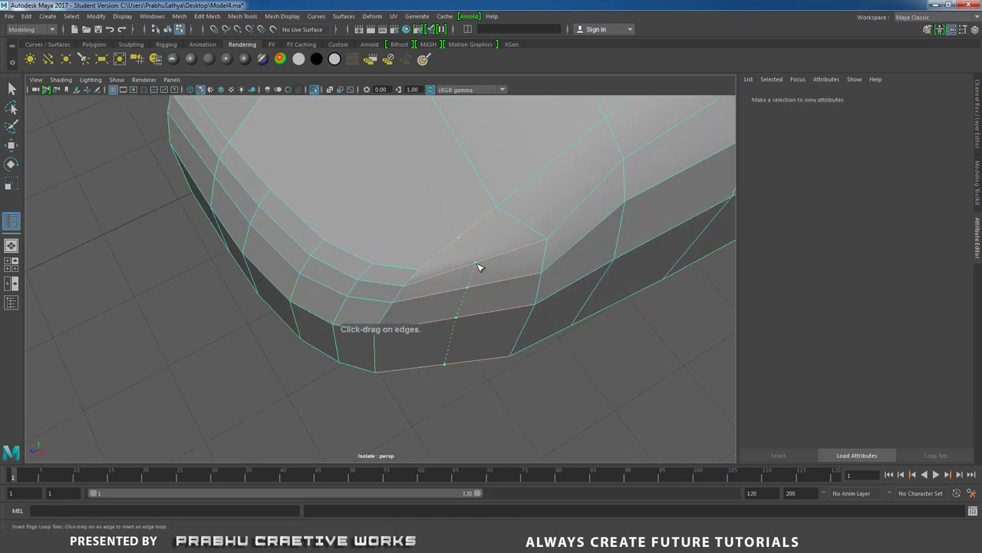
{"action": "left_click_drag", "start_coordinate": [477, 264], "coordinate": [477, 264]}
Step: Move the inserted edge loop's edges outward to round the side wall near the corner
{"action": "mouse_move", "coordinate": [455, 336]}
{"action": "left_mouse_down", "text": "alt"}
{"action": "mouse_move", "coordinate": [451, 354]}
{"action": "mouse_move", "coordinate": [452, 331]}
{"action": "left_mouse_up", "text": "alt"}
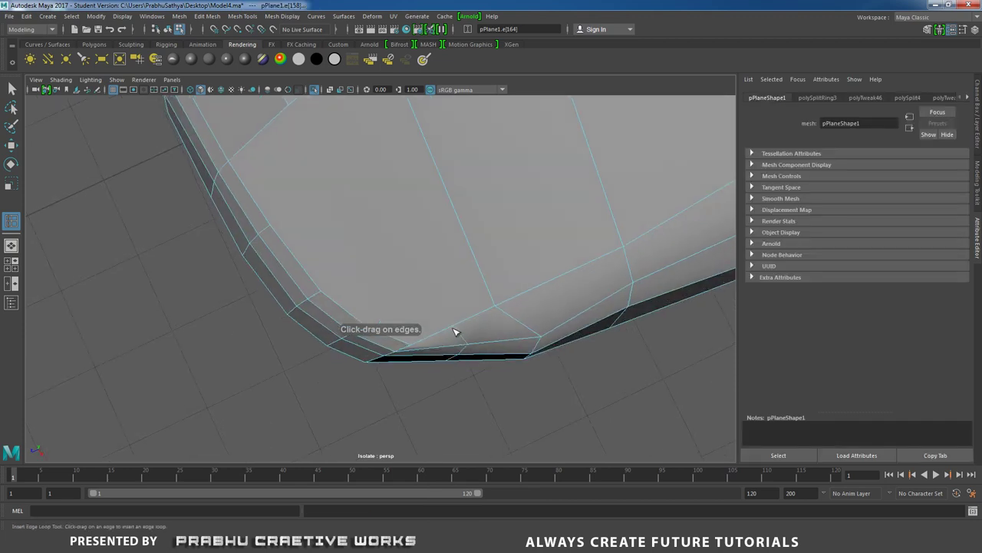
{"action": "key", "text": "w"}
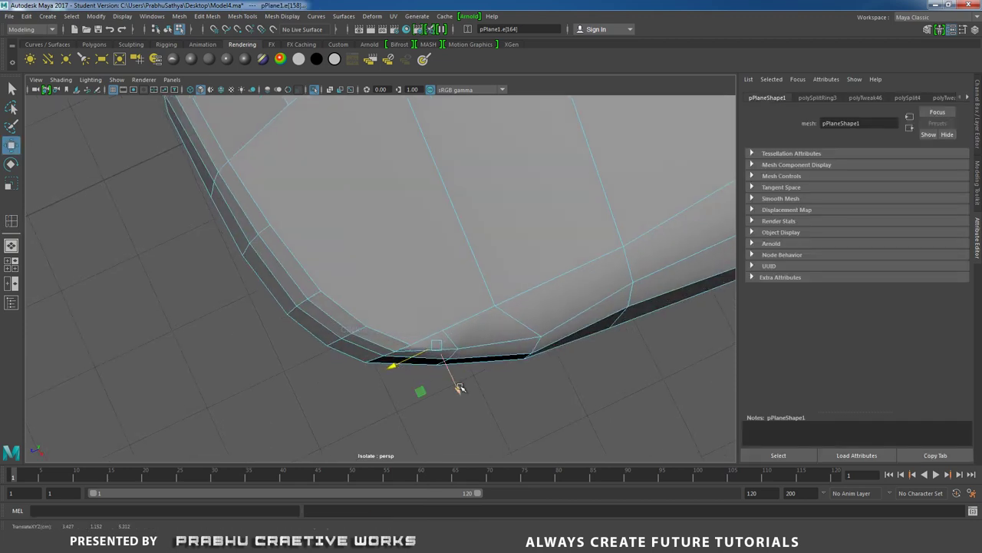
{"action": "left_click_drag", "start_coordinate": [460, 397], "coordinate": [509, 246], "text": "alt"}
{"action": "left_click", "coordinate": [368, 336]}
Step: Select the crosswise cut's two lower vertices beside the corner and shift them sideways and toward the front
{"action": "right_click_drag", "start_coordinate": [508, 243], "coordinate": [454, 243]}
{"action": "left_click_drag", "start_coordinate": [459, 276], "coordinate": [467, 351], "text": "alt"}
{"action": "right_click_drag", "start_coordinate": [469, 347], "coordinate": [572, 281], "text": "alt"}
{"action": "middle_click_drag", "start_coordinate": [573, 281], "coordinate": [543, 307], "text": "alt"}
{"action": "left_click", "coordinate": [539, 328]}
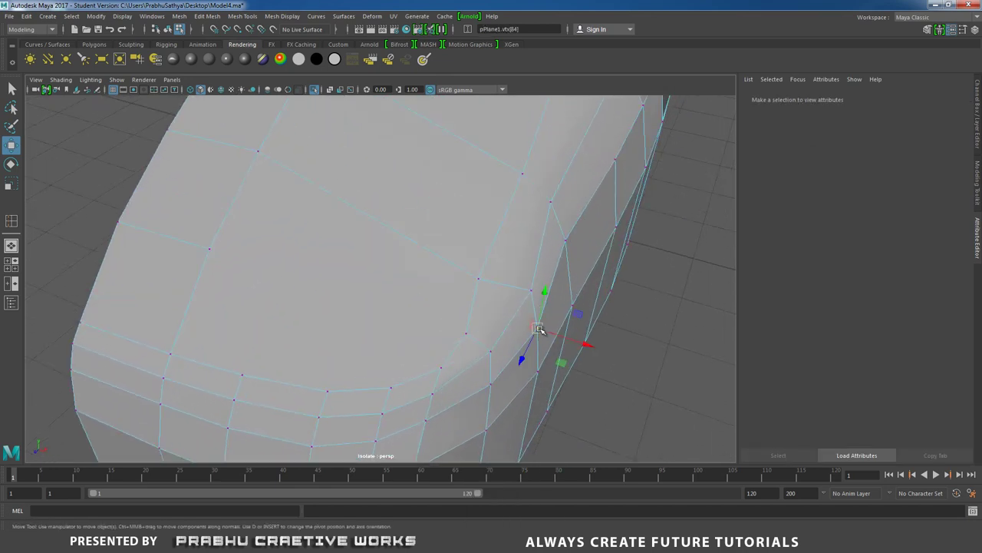
{"action": "left_click_drag", "start_coordinate": [525, 283], "coordinate": [540, 303], "text": "alt"}
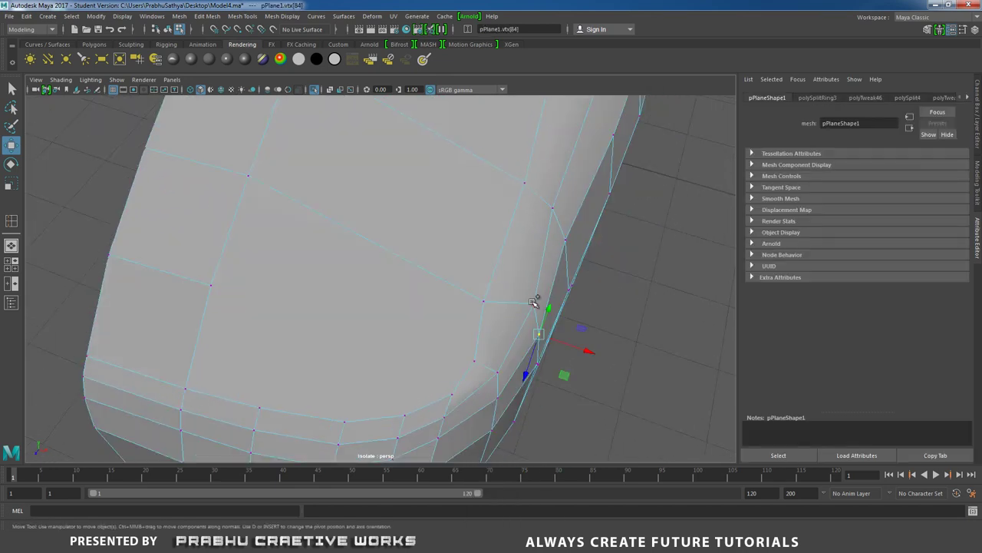
{"action": "left_click", "coordinate": [534, 302], "text": "shift"}
{"action": "left_click_drag", "start_coordinate": [585, 336], "coordinate": [455, 289]}
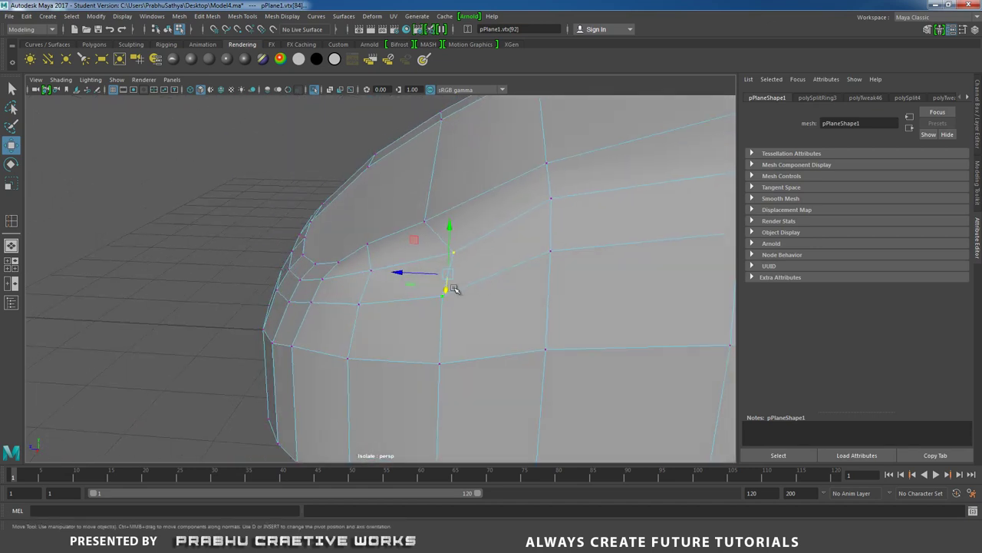
{"action": "left_click_drag", "start_coordinate": [396, 270], "coordinate": [391, 271]}
{"action": "left_click", "coordinate": [213, 313]}
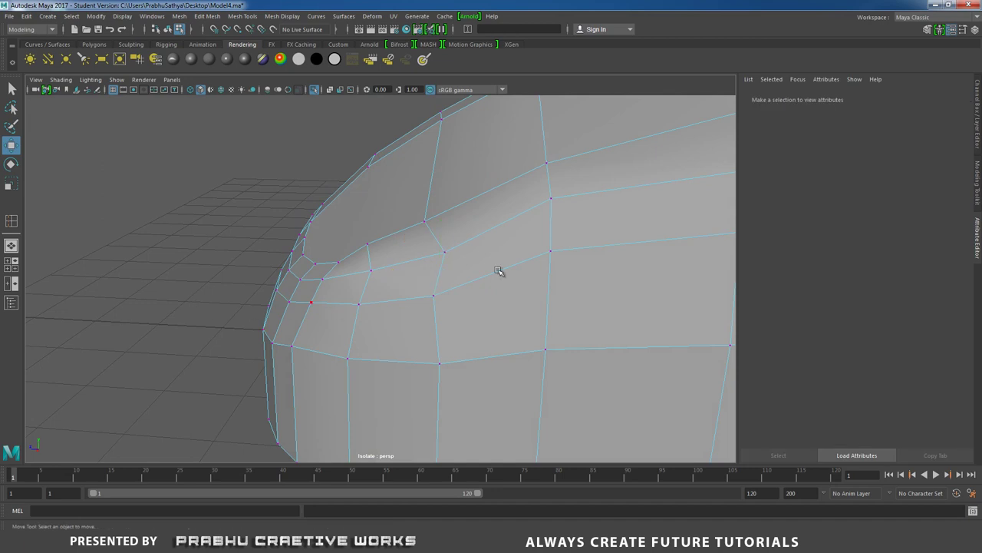
Step: Nudge the side row's vertex behind the corner forward and outward, and move the next vertex along the row outward
{"action": "left_click_drag", "start_coordinate": [498, 270], "coordinate": [463, 272], "text": "alt"}
{"action": "left_click", "coordinate": [446, 269]}
{"action": "left_click_drag", "start_coordinate": [393, 267], "coordinate": [609, 340]}
{"action": "left_click", "coordinate": [609, 340]}
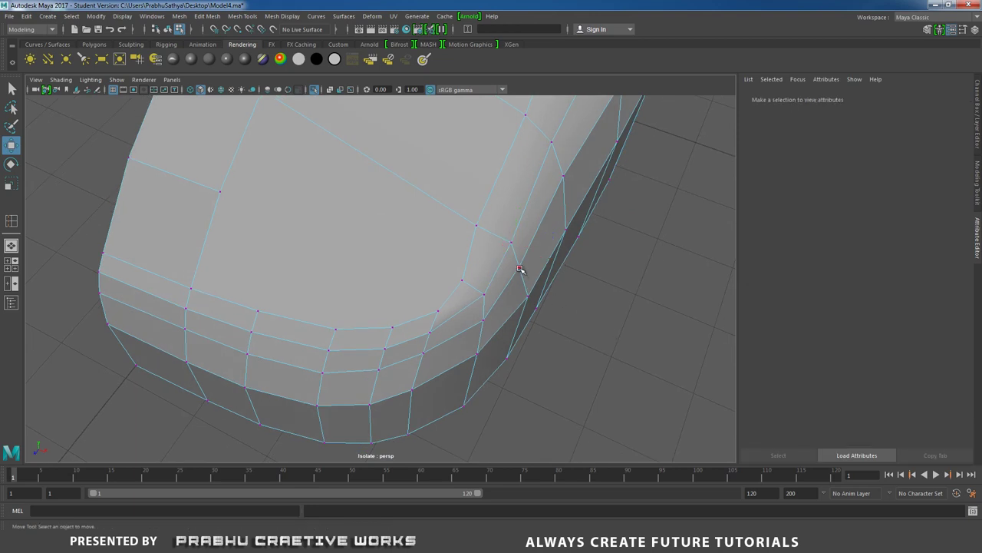
{"action": "left_click", "coordinate": [520, 268]}
{"action": "left_click_drag", "start_coordinate": [550, 305], "coordinate": [568, 285], "text": "alt"}
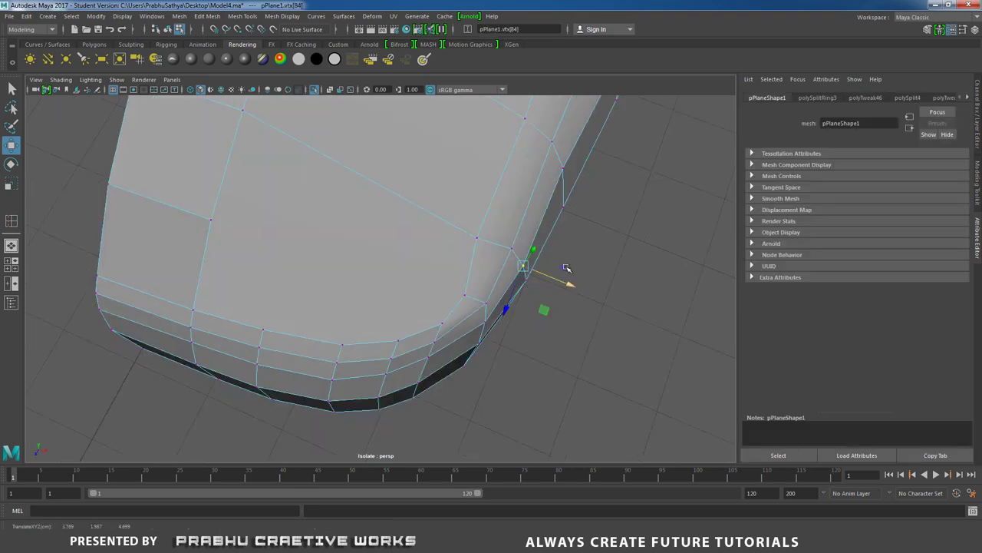
{"action": "left_click", "coordinate": [564, 168]}
{"action": "left_click_drag", "start_coordinate": [604, 182], "coordinate": [609, 184]}
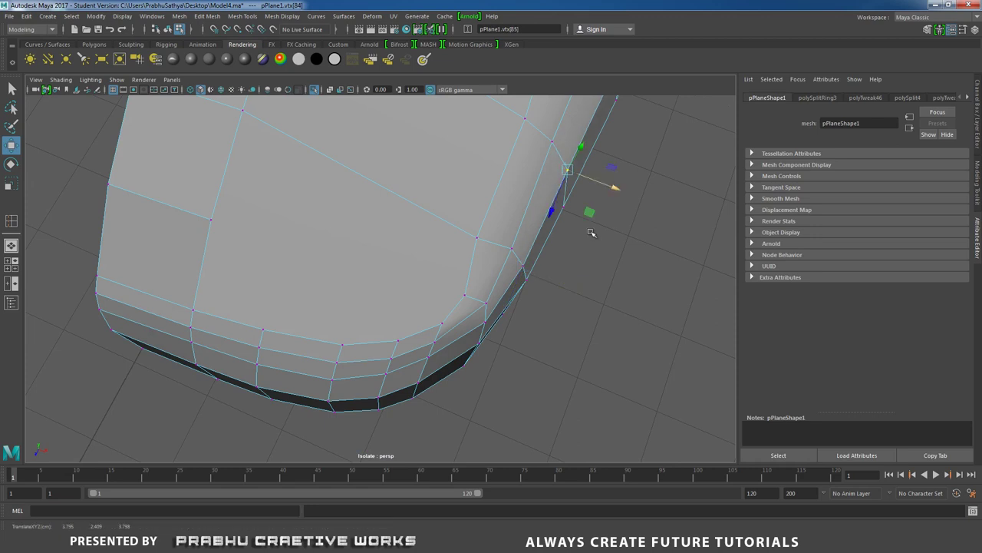
Step: Lower the side row's next two upper vertices behind the corner to smooth the row's curve
{"action": "left_click_drag", "start_coordinate": [591, 233], "coordinate": [524, 195], "text": "alt"}
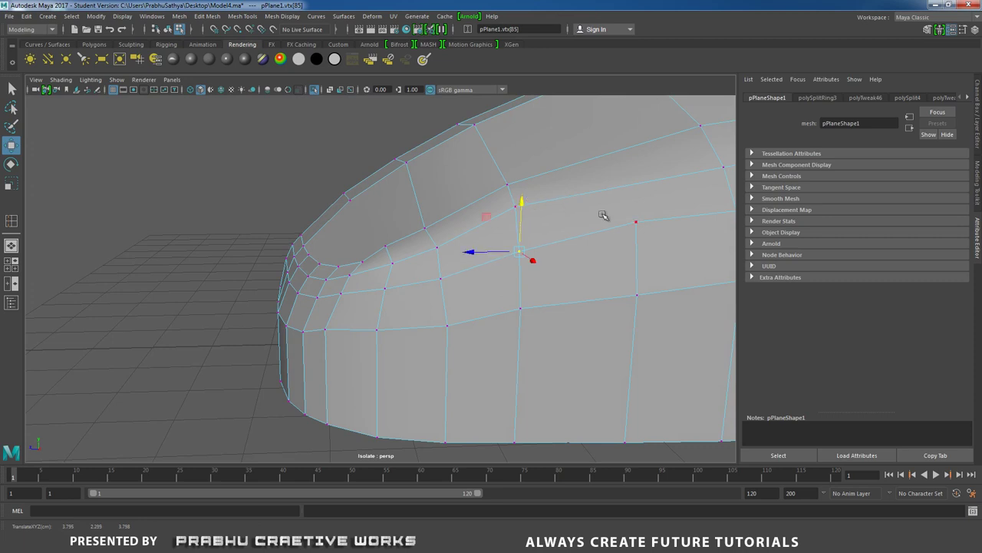
{"action": "left_click_drag", "start_coordinate": [603, 216], "coordinate": [518, 267], "text": "alt"}
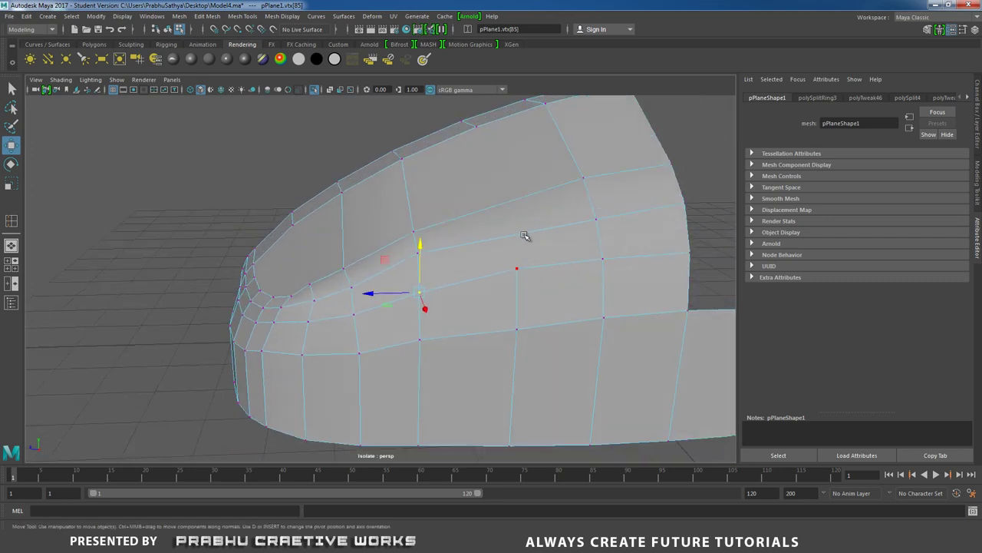
{"action": "left_click", "coordinate": [525, 236]}
{"action": "left_click_drag", "start_coordinate": [520, 221], "coordinate": [521, 226]}
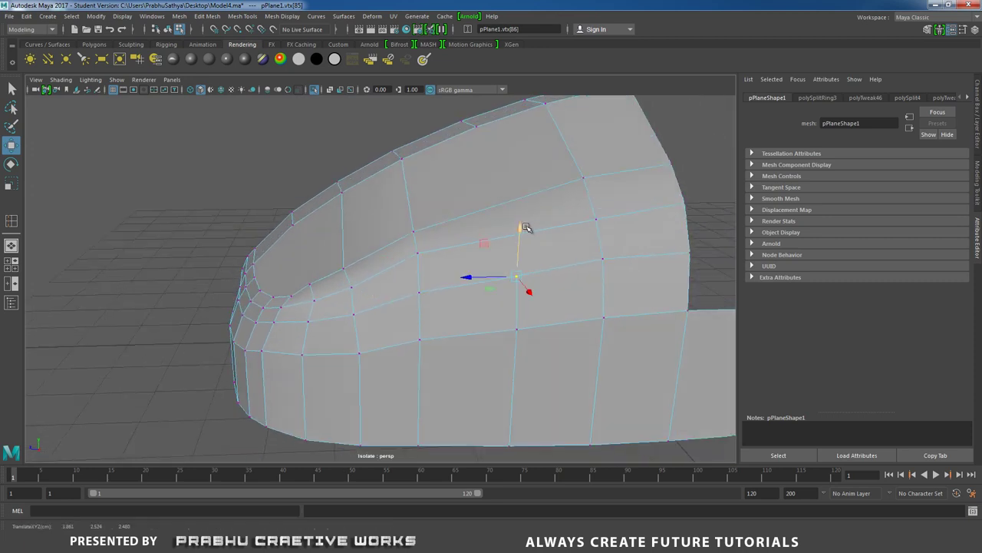
{"action": "left_click", "coordinate": [424, 293]}
{"action": "left_click_drag", "start_coordinate": [424, 247], "coordinate": [512, 327]}
Step: Start a Multi-Cut on the mesh at the front filled area
{"action": "right_click_drag", "start_coordinate": [512, 327], "coordinate": [397, 323], "text": "alt"}
{"action": "left_click_drag", "start_coordinate": [397, 324], "coordinate": [394, 248], "text": "alt"}
{"action": "right_click_drag", "start_coordinate": [395, 247], "coordinate": [458, 247]}
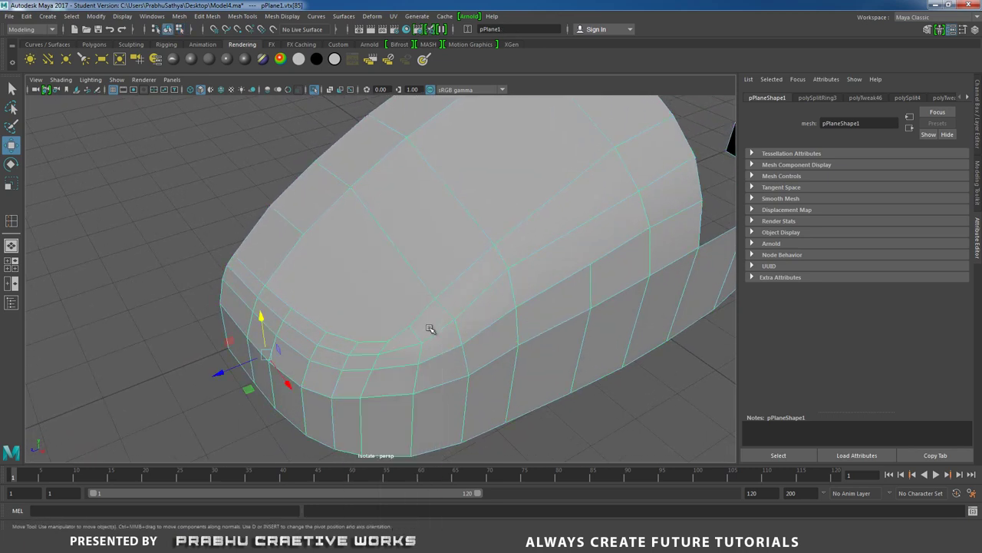
{"action": "scroll", "coordinate": [431, 329], "scroll_direction": "up", "scroll_amount": 3}
{"action": "right_click_drag", "start_coordinate": [426, 324], "coordinate": [356, 293], "text": "shift"}
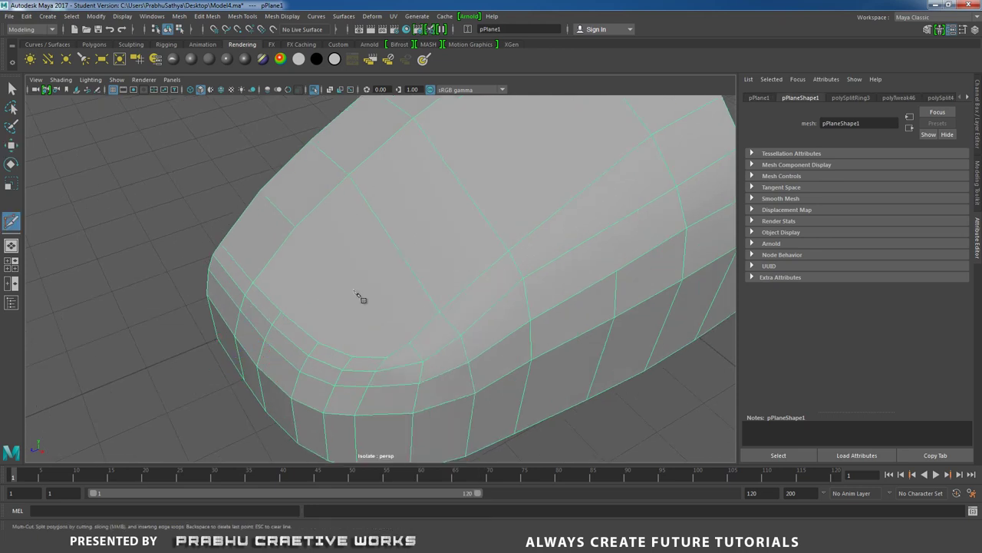
Step: Use Multi-Cut to add an edge across the large toe face, from the inner strip's vertex to the curved side crease
{"action": "left_click", "coordinate": [302, 231]}
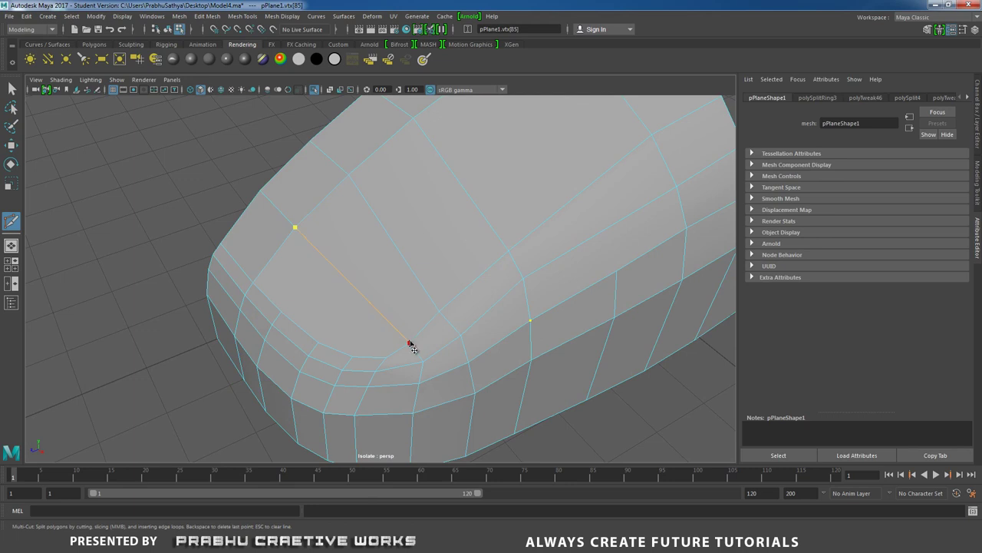
{"action": "left_click_drag", "start_coordinate": [404, 327], "coordinate": [485, 306], "text": "alt"}
{"action": "scroll", "coordinate": [499, 314], "scroll_direction": "up", "scroll_amount": 5}
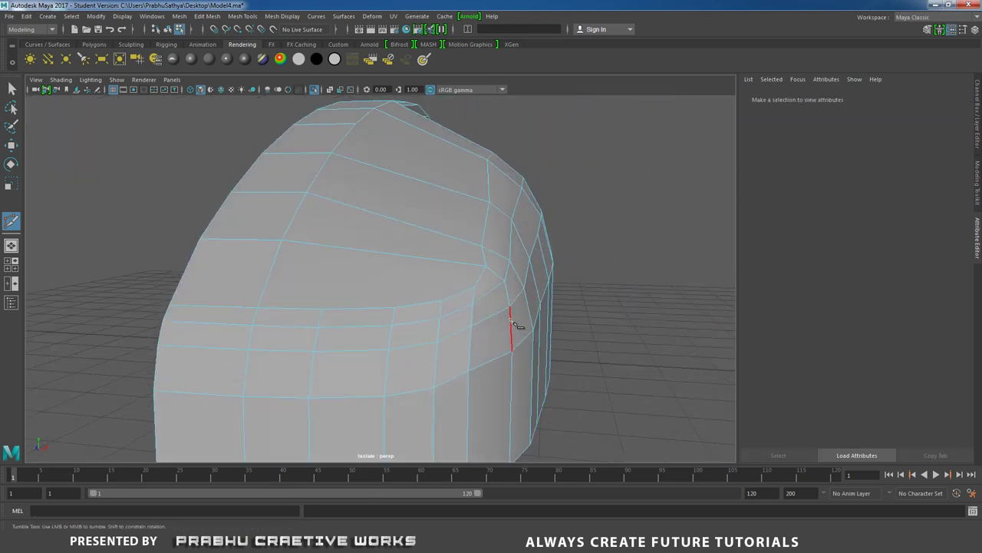
Step: In vertex mode, raise the new cut's end vertex on the side crease slightly along Y
{"action": "key", "text": "w"}
{"action": "right_click_drag", "start_coordinate": [501, 247], "coordinate": [439, 257]}
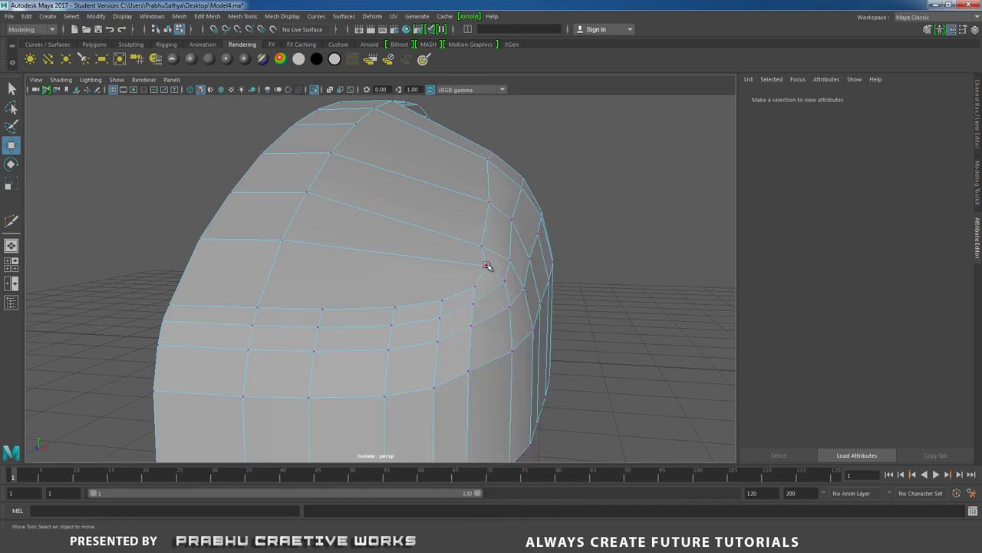
{"action": "left_click", "coordinate": [487, 266]}
{"action": "left_click_drag", "start_coordinate": [487, 266], "coordinate": [452, 310], "text": "alt"}
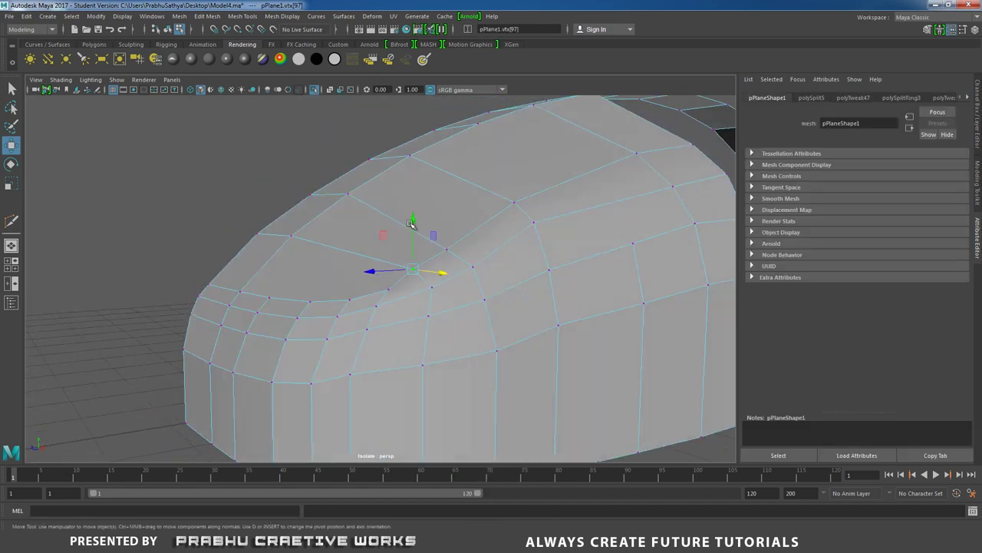
{"action": "left_click_drag", "start_coordinate": [413, 225], "coordinate": [414, 217]}
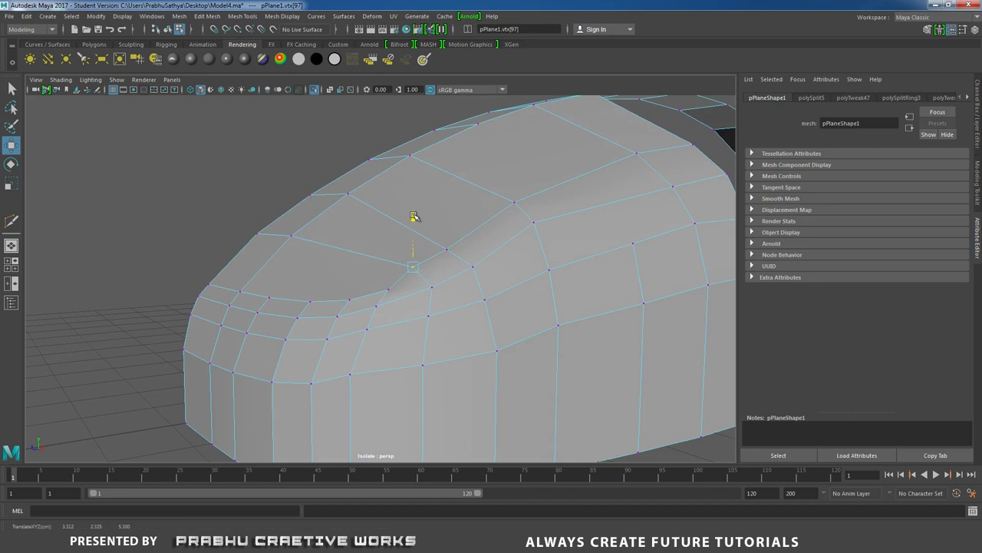
Step: Raise the next vertex behind it along the side crease to smooth the toe's contour
{"action": "left_click", "coordinate": [452, 222]}
{"action": "left_click_drag", "start_coordinate": [450, 203], "coordinate": [389, 261]}
{"action": "left_click_drag", "start_coordinate": [374, 282], "coordinate": [458, 254], "text": "alt"}
{"action": "scroll", "coordinate": [453, 255], "scroll_direction": "down", "scroll_amount": 4}
{"action": "mouse_move", "coordinate": [369, 264]}
{"action": "left_mouse_down", "text": "alt"}
{"action": "mouse_move", "coordinate": [358, 267]}
{"action": "mouse_move", "coordinate": [376, 261]}
{"action": "left_mouse_up", "text": "alt"}
{"action": "scroll", "coordinate": [476, 226], "scroll_direction": "up", "scroll_amount": 2}
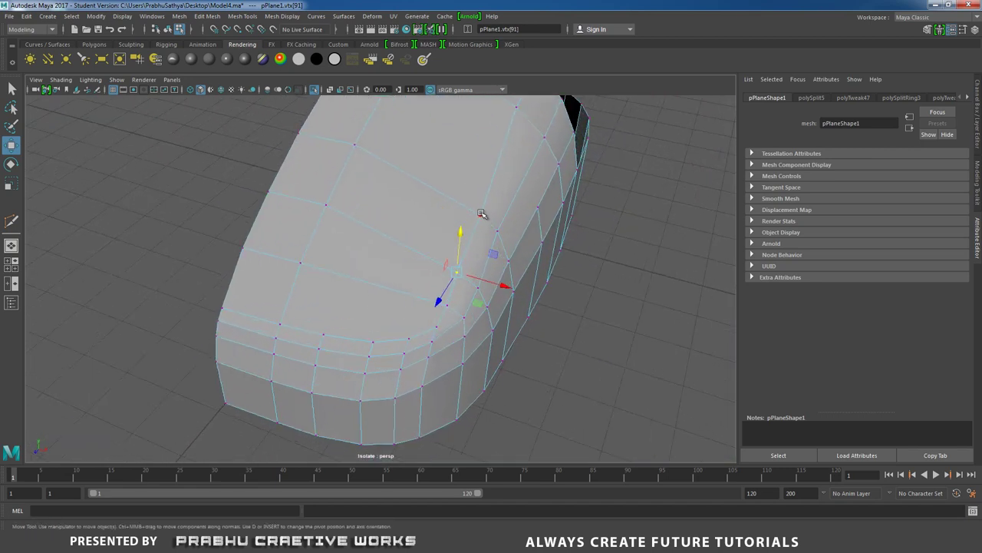
Step: Adjust the following crease vertex, further back on the shoe, sideways along X and slightly upward
{"action": "left_click", "coordinate": [525, 244]}
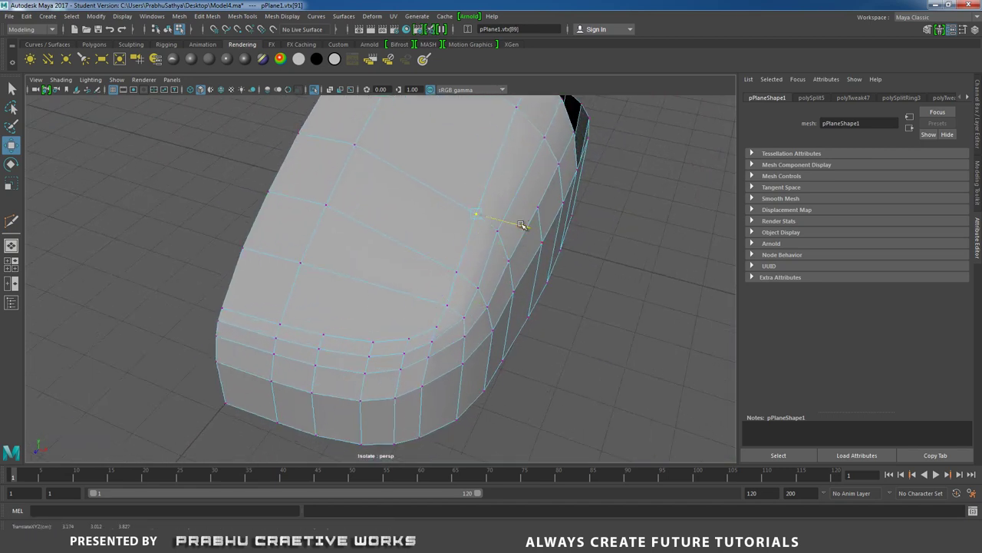
{"action": "left_click_drag", "start_coordinate": [445, 231], "coordinate": [467, 207], "text": "alt"}
{"action": "left_click_drag", "start_coordinate": [479, 171], "coordinate": [479, 167]}
{"action": "left_click_drag", "start_coordinate": [410, 252], "coordinate": [393, 281], "text": "alt"}
{"action": "scroll", "coordinate": [393, 281], "scroll_direction": "up", "scroll_amount": 2}
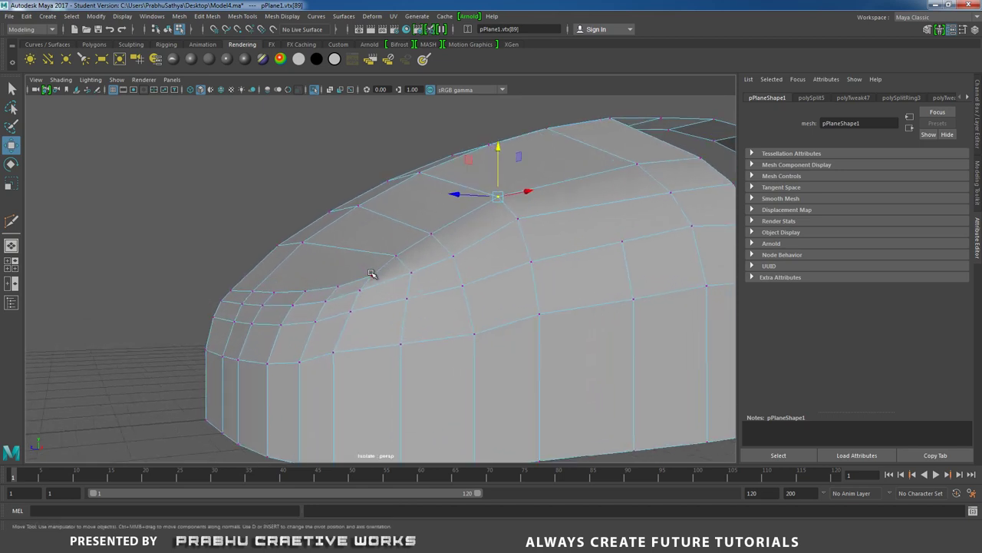
Step: Adjust the height of the vertices along the front toe curve, then return the mesh to object mode
{"action": "left_click", "coordinate": [379, 253]}
{"action": "left_click_drag", "start_coordinate": [371, 225], "coordinate": [339, 240]}
{"action": "left_click", "coordinate": [336, 287]}
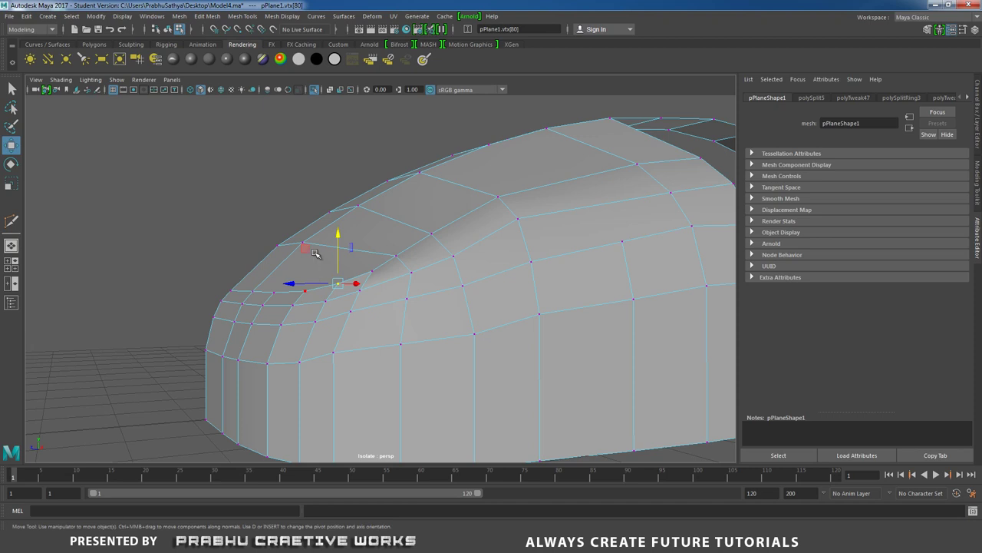
{"action": "left_click", "coordinate": [314, 253]}
{"action": "left_click_drag", "start_coordinate": [304, 243], "coordinate": [384, 320], "text": "alt"}
{"action": "right_click_drag", "start_coordinate": [449, 251], "coordinate": [504, 252]}
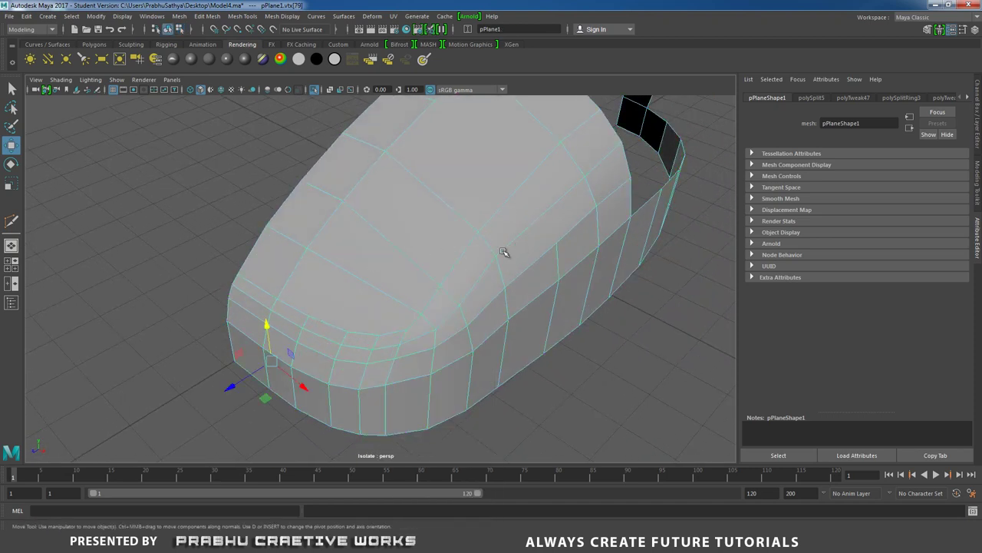
Step: Use Multi-Cut to divide the wide upper panel from the inner strip's vertex across the crease edges down the side
{"action": "left_click_drag", "start_coordinate": [381, 263], "coordinate": [449, 287], "text": "alt"}
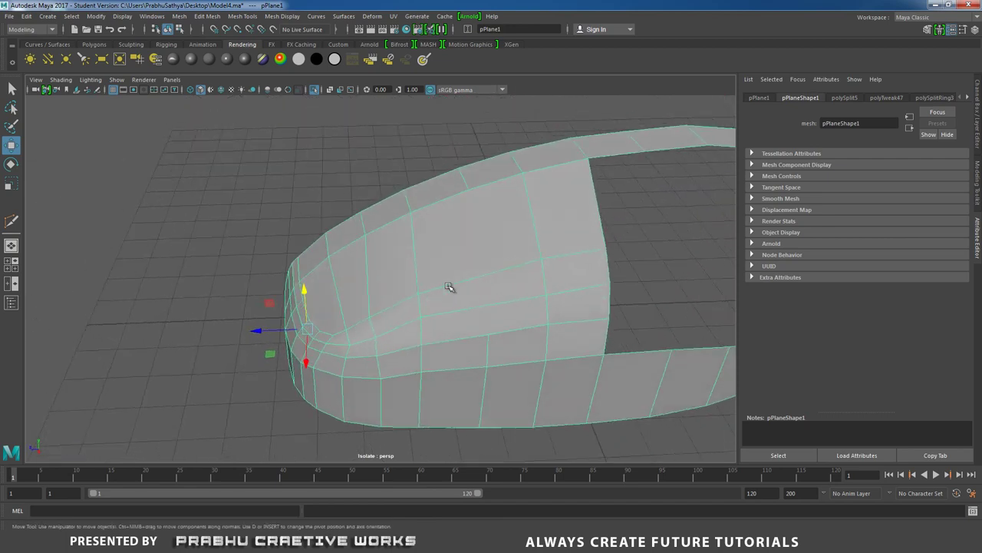
{"action": "right_click_drag", "start_coordinate": [506, 225], "coordinate": [457, 212], "text": "shift"}
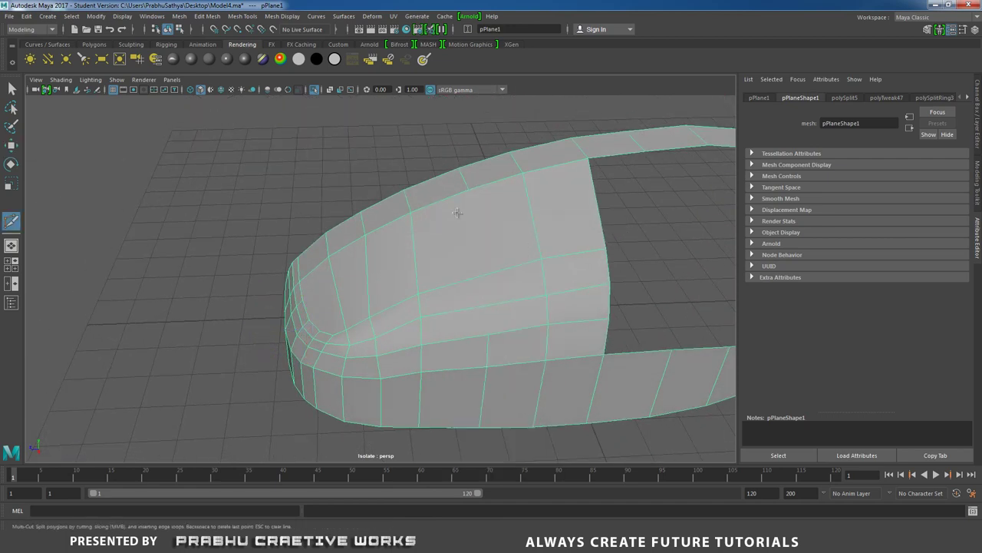
{"action": "left_click", "coordinate": [483, 275]}
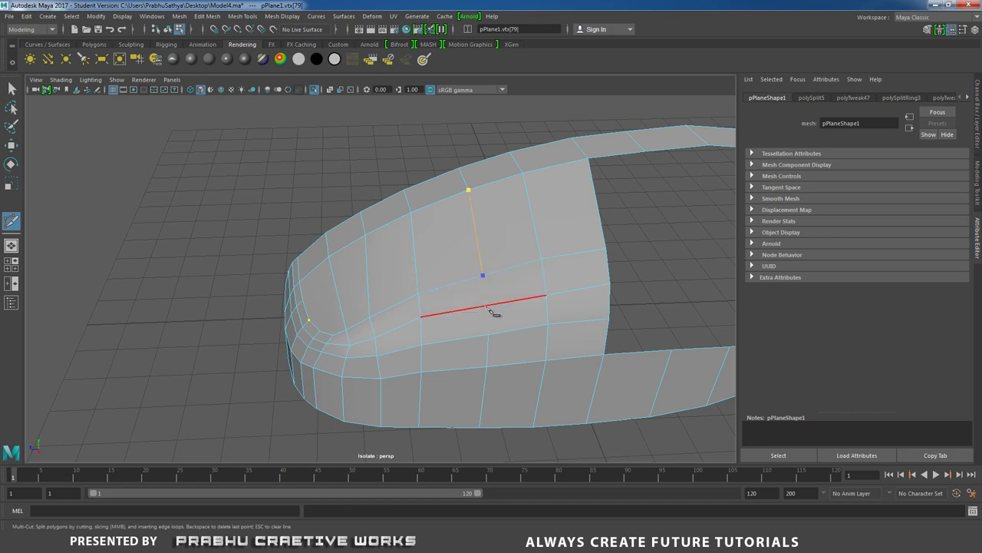
{"action": "left_click", "coordinate": [486, 305]}
{"action": "key", "text": "Return"}
Step: Select the new cut's two crease vertices and adjust their height to round the upper
{"action": "left_click_drag", "start_coordinate": [476, 257], "coordinate": [500, 268], "text": "alt"}
{"action": "key", "text": "w"}
{"action": "right_click_drag", "start_coordinate": [491, 248], "coordinate": [454, 251]}
{"action": "scroll", "coordinate": [449, 261], "scroll_direction": "up", "scroll_amount": 3}
{"action": "left_click", "coordinate": [465, 240]}
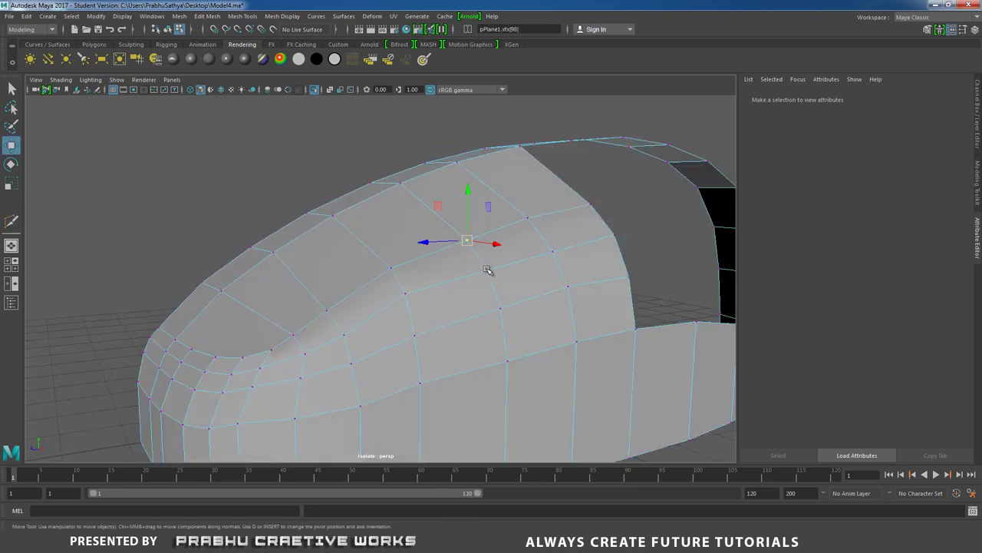
{"action": "left_click", "coordinate": [490, 270], "text": "shift"}
{"action": "left_click_drag", "start_coordinate": [563, 268], "coordinate": [502, 238], "text": "alt"}
{"action": "left_click_drag", "start_coordinate": [477, 200], "coordinate": [477, 201]}
{"action": "left_click_drag", "start_coordinate": [477, 201], "coordinate": [477, 299], "text": "alt"}
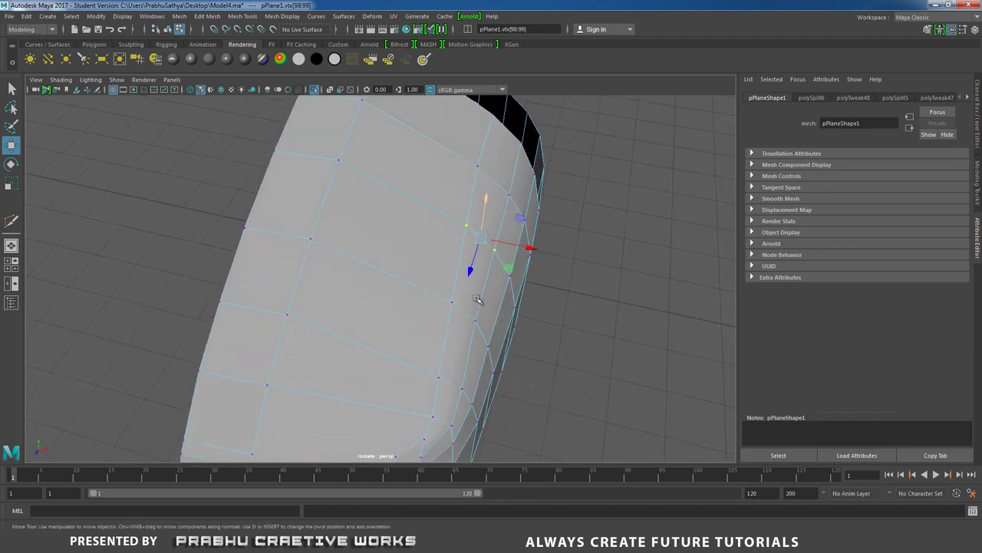
Step: Shift individual side crease vertices along X to even out the curve of the upper
{"action": "left_click", "coordinate": [593, 295]}
{"action": "left_click", "coordinate": [495, 253]}
{"action": "left_click_drag", "start_coordinate": [398, 226], "coordinate": [396, 286], "text": "alt"}
{"action": "left_click_drag", "start_coordinate": [374, 350], "coordinate": [417, 381], "text": "alt"}
{"action": "left_click", "coordinate": [527, 311]}
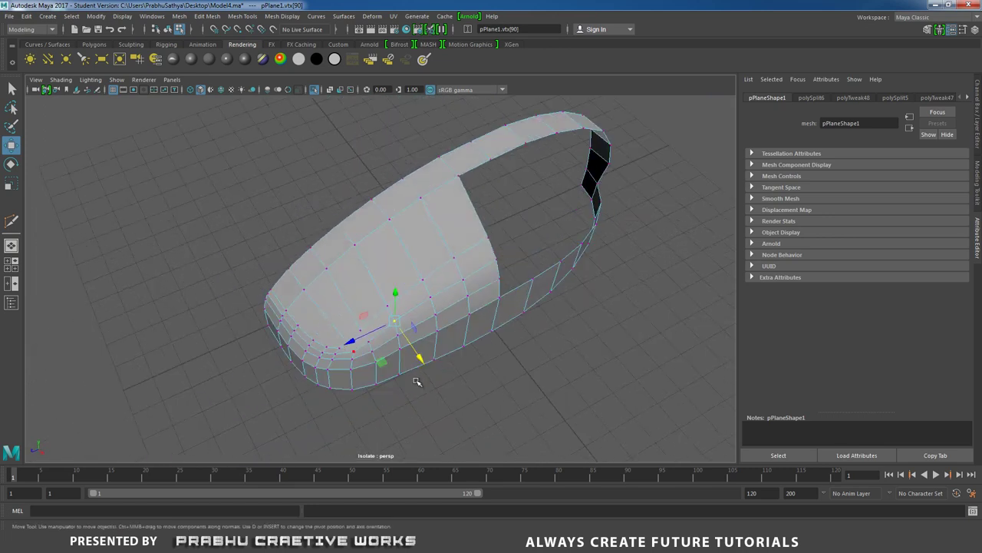
{"action": "left_click", "coordinate": [417, 382]}
Step: Insert a lengthwise edge loop through the middle of the upper's wide top faces
{"action": "left_click_drag", "start_coordinate": [369, 353], "coordinate": [421, 316], "text": "alt"}
{"action": "right_click_drag", "start_coordinate": [444, 219], "coordinate": [472, 203]}
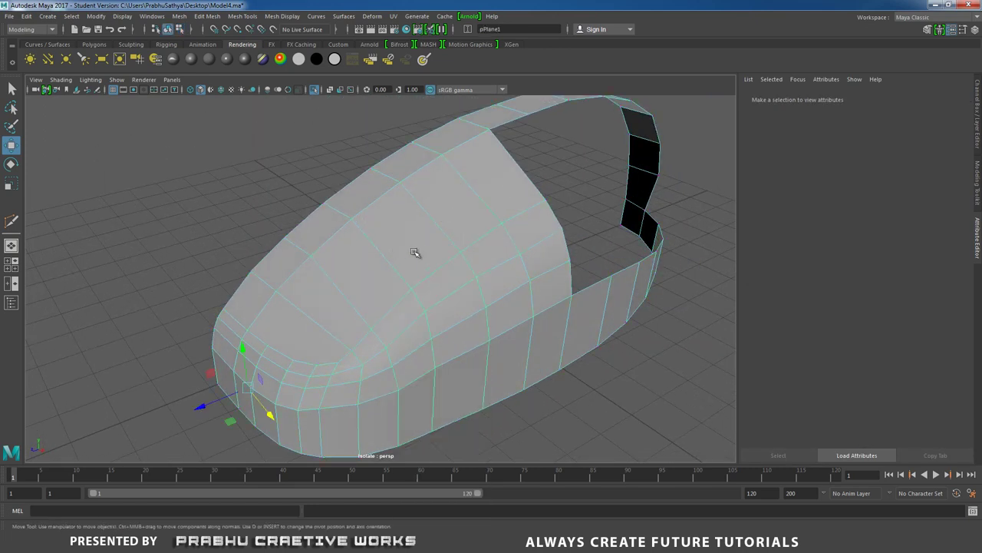
{"action": "left_click", "coordinate": [309, 350]}
{"action": "left_click_drag", "start_coordinate": [310, 350], "coordinate": [384, 271], "text": "alt"}
{"action": "right_click_drag", "start_coordinate": [382, 268], "coordinate": [434, 234], "text": "shift"}
{"action": "key", "text": "w"}
{"action": "right_click_drag", "start_coordinate": [389, 265], "coordinate": [326, 279], "text": "shift"}
{"action": "left_click", "coordinate": [388, 267]}
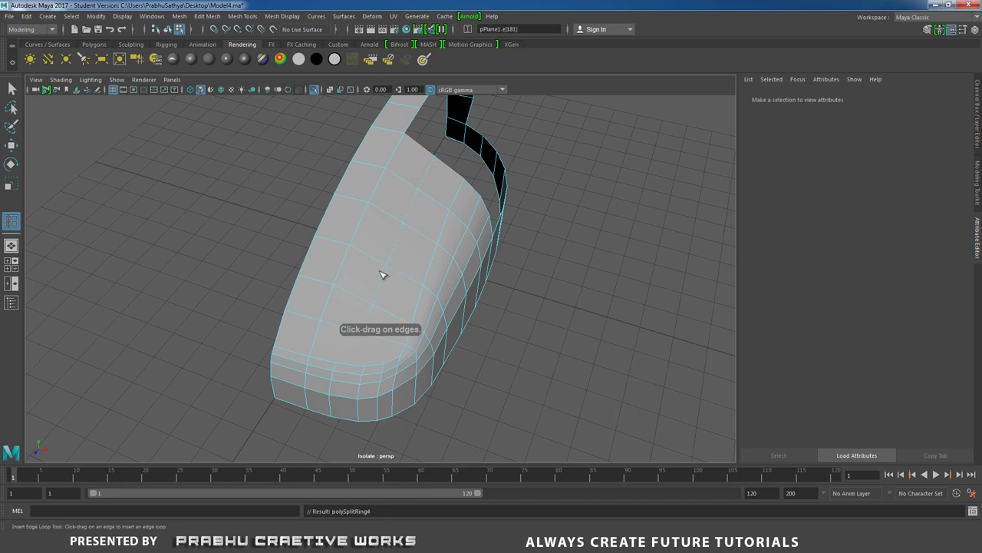
Step: Raise the new middle edge loop along Y to give the upper a rounded bulge
{"action": "left_click_drag", "start_coordinate": [354, 252], "coordinate": [357, 247], "text": "alt"}
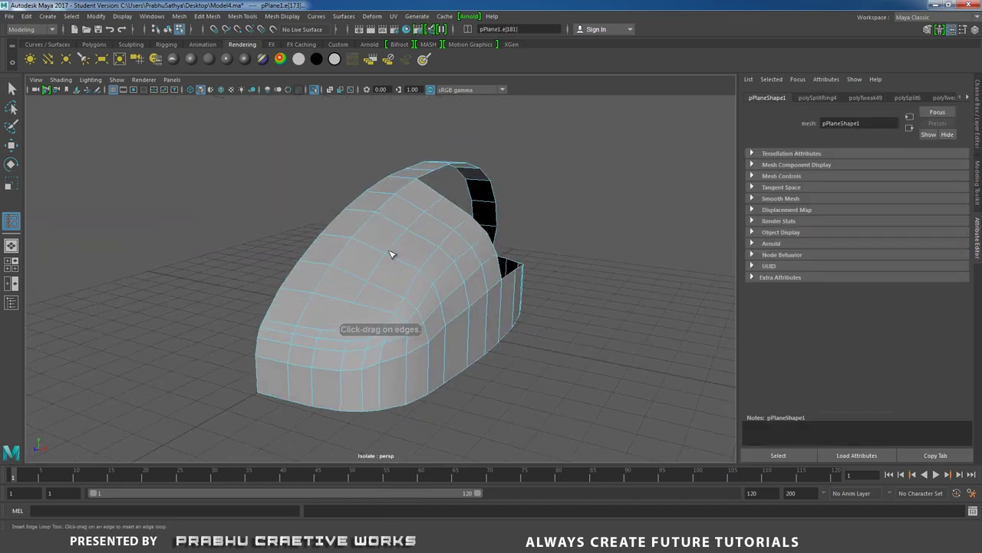
{"action": "key", "text": "w"}
{"action": "left_click", "coordinate": [402, 219]}
{"action": "left_click_drag", "start_coordinate": [403, 208], "coordinate": [405, 198]}
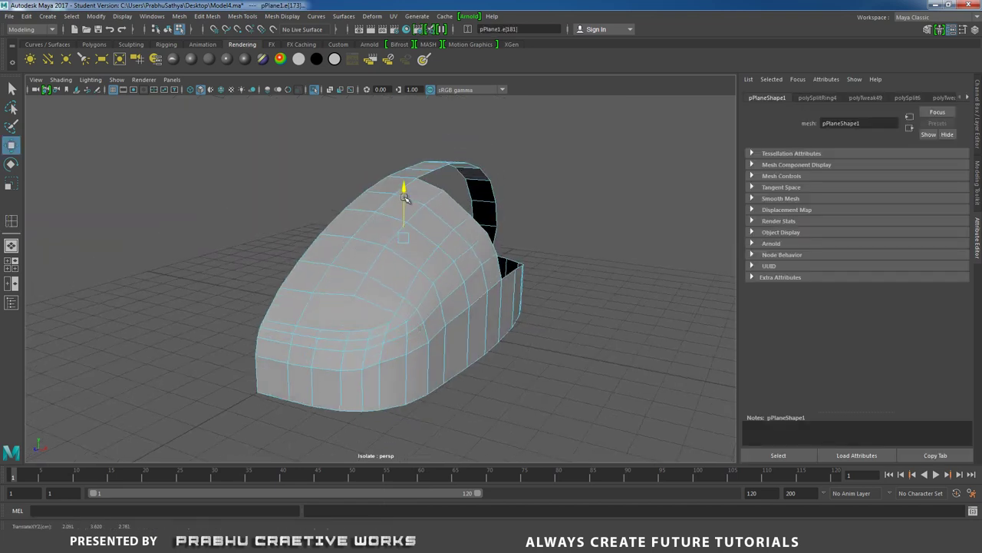
{"action": "left_click_drag", "start_coordinate": [438, 240], "coordinate": [425, 309], "text": "alt"}
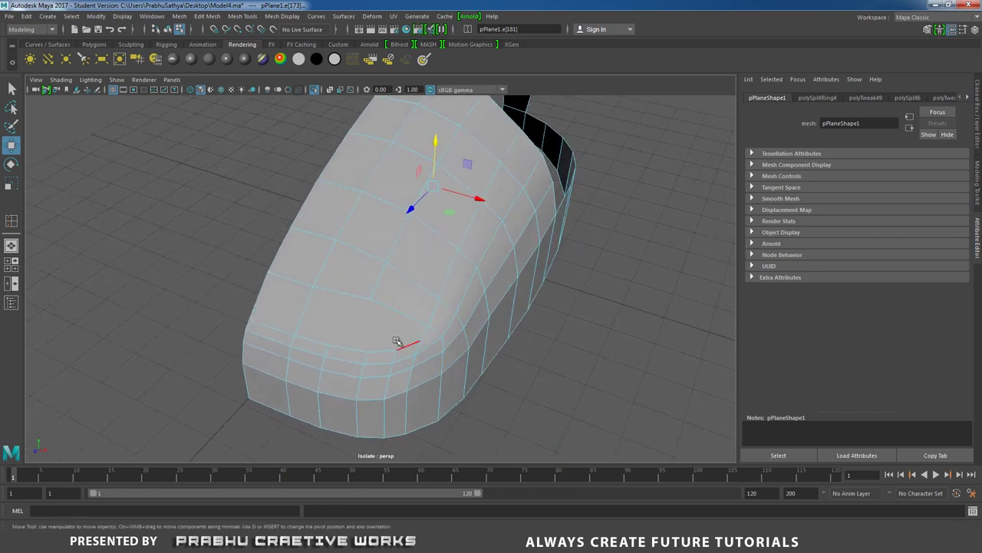
Step: Insert an edge loop between the inner strip and the middle loop, and raise it slightly along Y
{"action": "left_click_drag", "start_coordinate": [323, 291], "coordinate": [389, 254], "text": "alt"}
{"action": "right_click_drag", "start_coordinate": [389, 254], "coordinate": [355, 250], "text": "shift"}
{"action": "left_click", "coordinate": [399, 238]}
{"action": "left_click", "coordinate": [367, 263]}
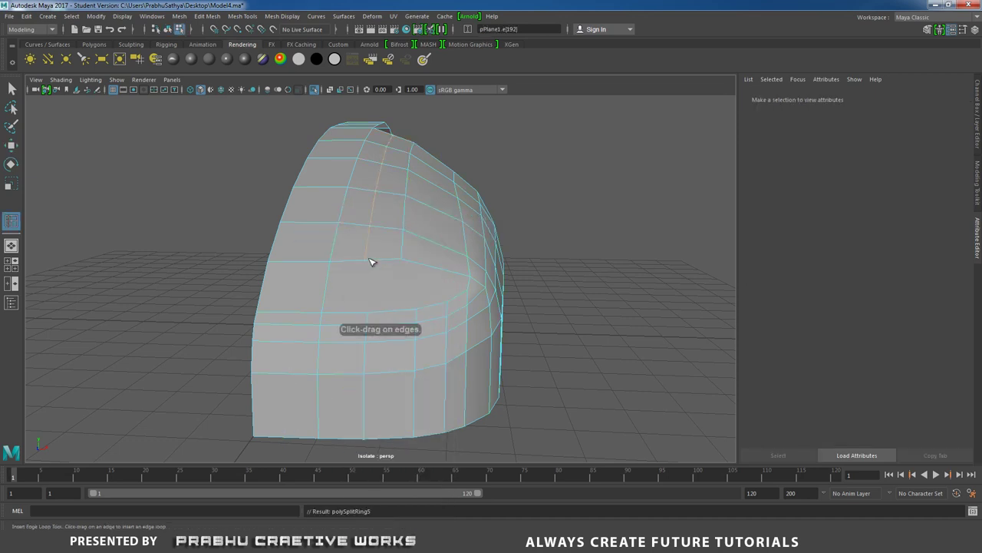
{"action": "key", "text": "w"}
{"action": "left_click", "coordinate": [380, 179]}
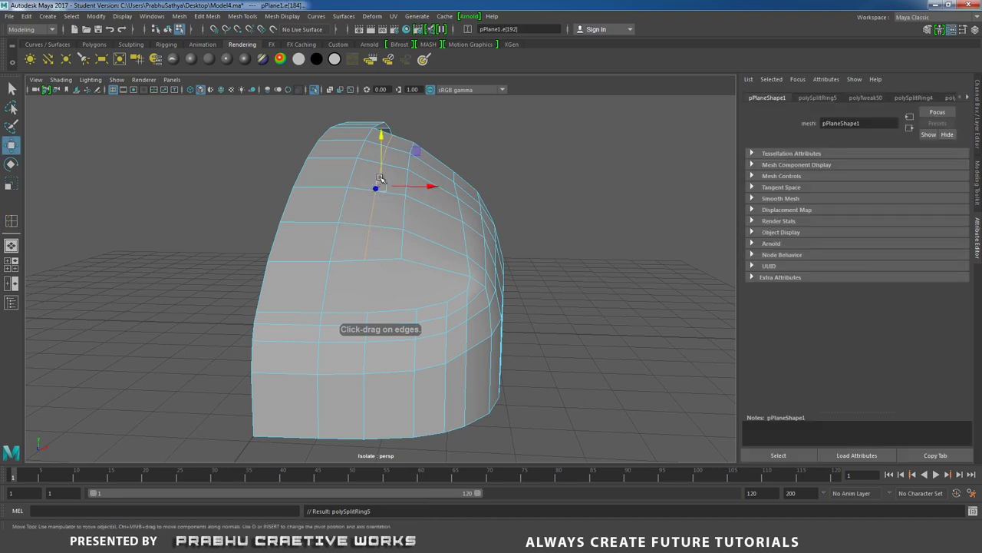
{"action": "left_click_drag", "start_coordinate": [382, 146], "coordinate": [415, 258]}
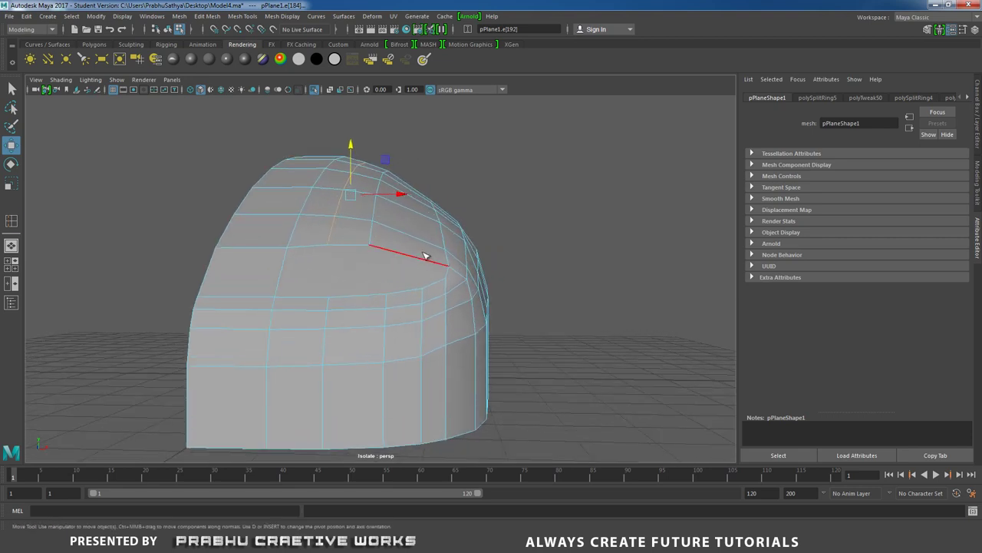
Step: Insert an edge loop between the middle loop and the outer side crease, and raise it slightly along Y
{"action": "key", "text": "y"}
{"action": "left_click", "coordinate": [415, 257]}
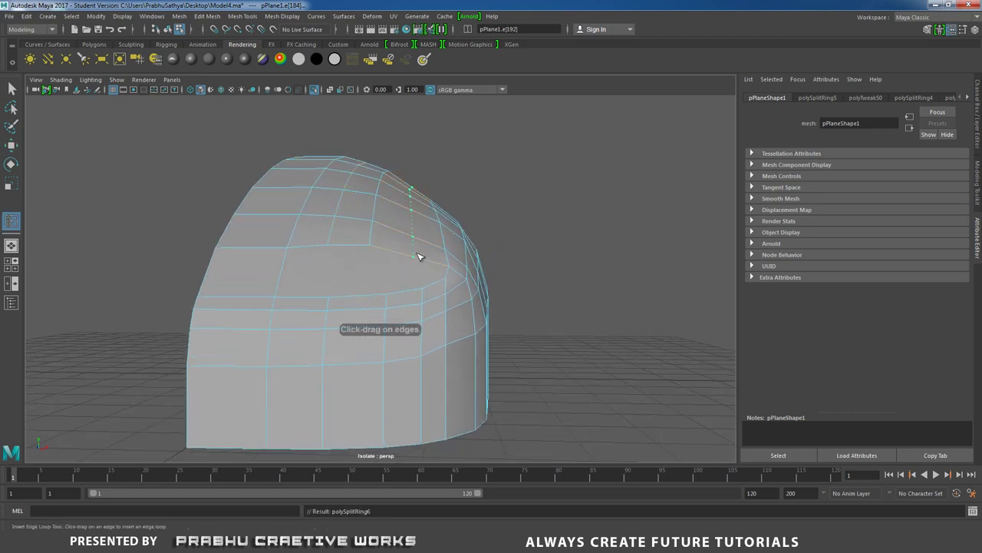
{"action": "key", "text": "w"}
{"action": "left_click_drag", "start_coordinate": [414, 163], "coordinate": [415, 161]}
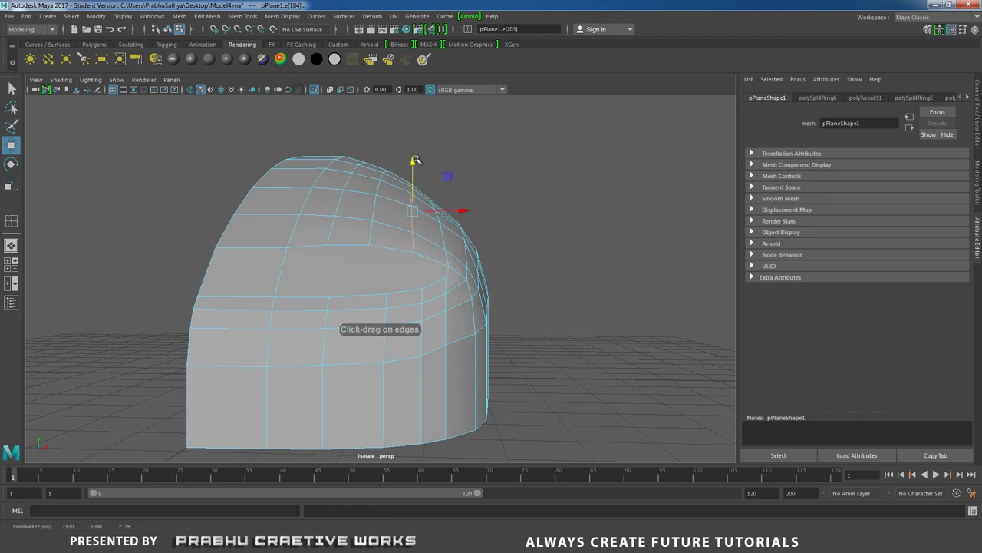
{"action": "left_click_drag", "start_coordinate": [415, 160], "coordinate": [292, 287], "text": "alt"}
{"action": "right_click_drag", "start_coordinate": [292, 286], "coordinate": [351, 299], "text": "alt"}
{"action": "left_click_drag", "start_coordinate": [351, 298], "coordinate": [384, 291], "text": "alt"}
{"action": "right_click_drag", "start_coordinate": [384, 291], "coordinate": [263, 254], "text": "alt"}
{"action": "left_click_drag", "start_coordinate": [264, 254], "coordinate": [351, 300], "text": "alt"}
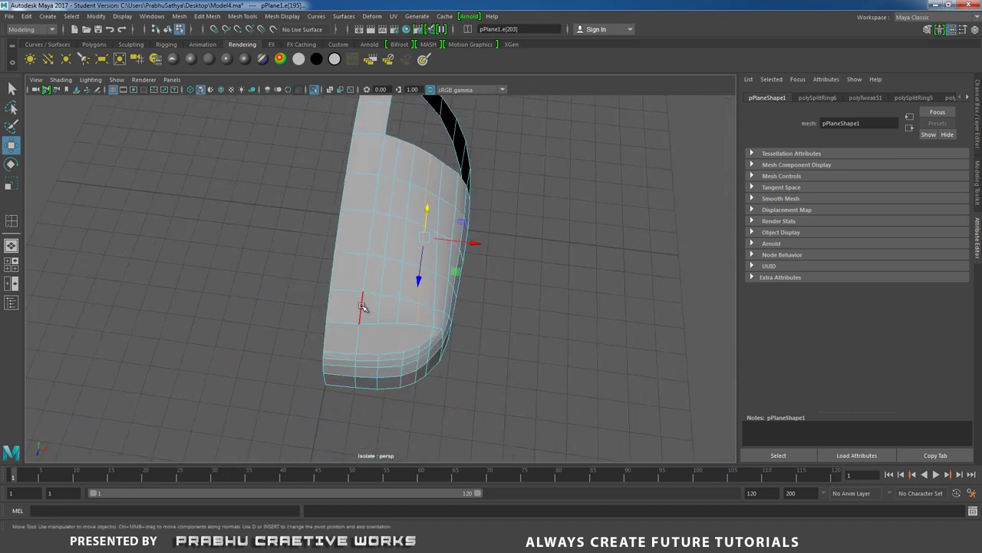
Step: In vertex mode, select the full column of vertices along the inner strip's outer edge from heel to toe
{"action": "left_click", "coordinate": [360, 304]}
{"action": "right_click_drag", "start_coordinate": [364, 258], "coordinate": [213, 204], "text": "alt"}
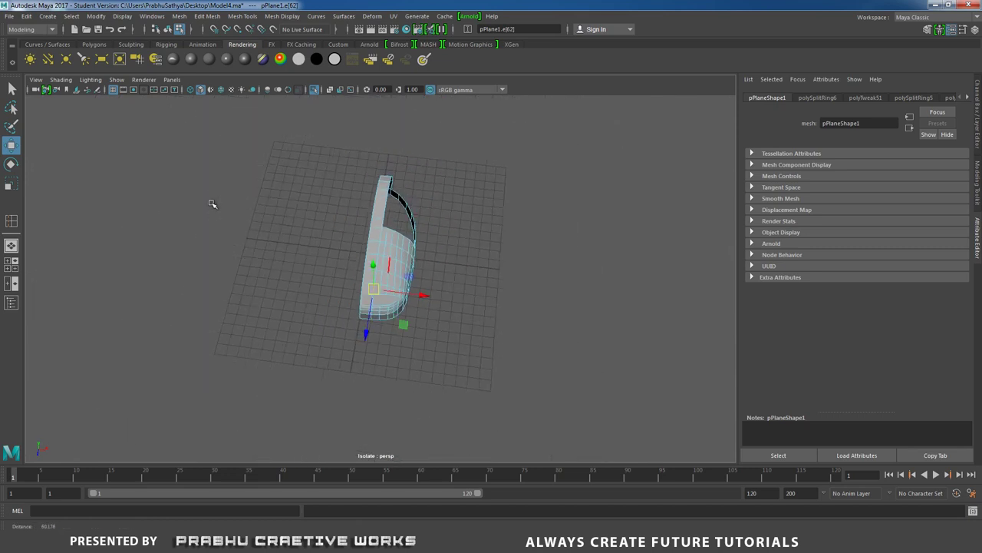
{"action": "left_click_drag", "start_coordinate": [281, 267], "coordinate": [297, 283], "text": "alt"}
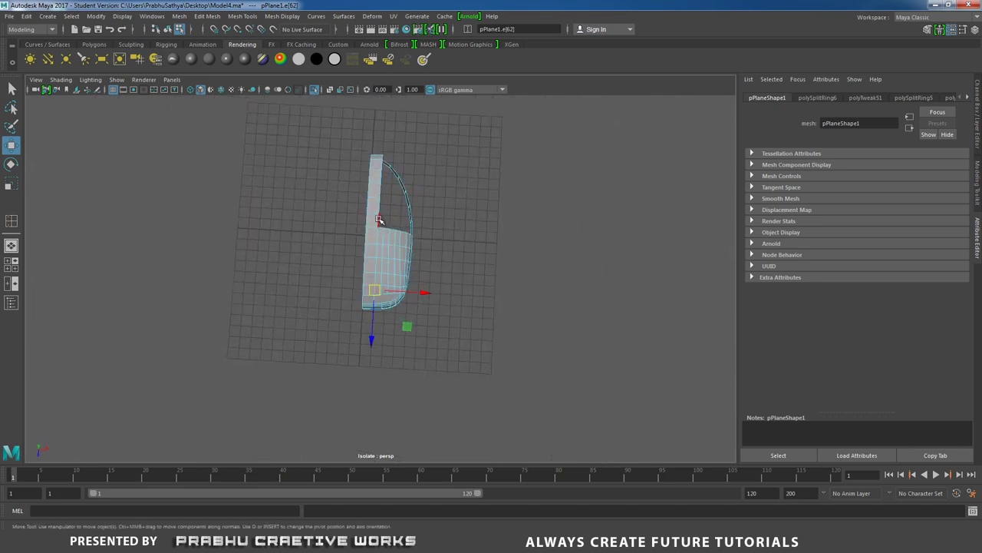
{"action": "left_click", "coordinate": [381, 160]}
{"action": "right_click_drag", "start_coordinate": [383, 175], "coordinate": [363, 153]}
{"action": "left_click_drag", "start_coordinate": [377, 177], "coordinate": [360, 325]}
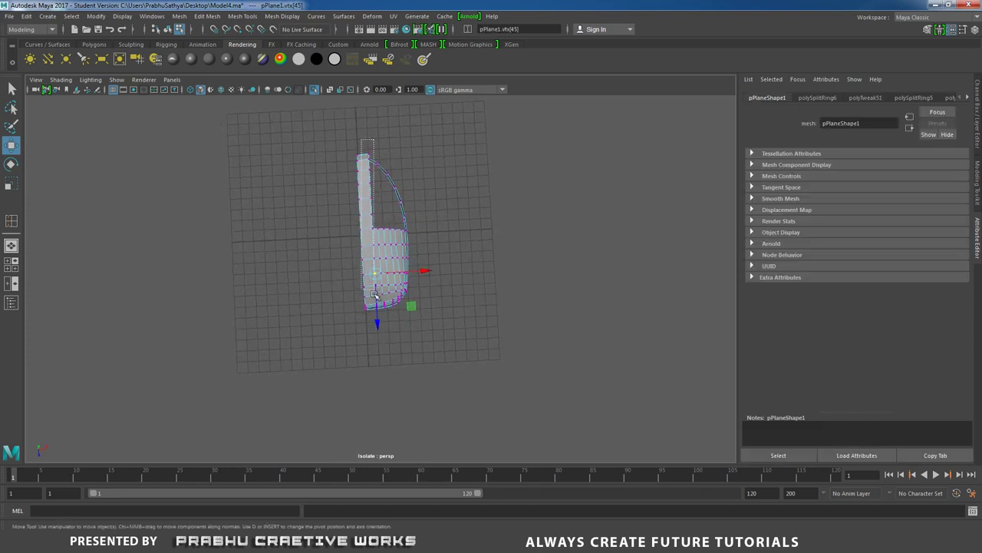
{"action": "left_click_drag", "start_coordinate": [391, 328], "coordinate": [378, 328]}
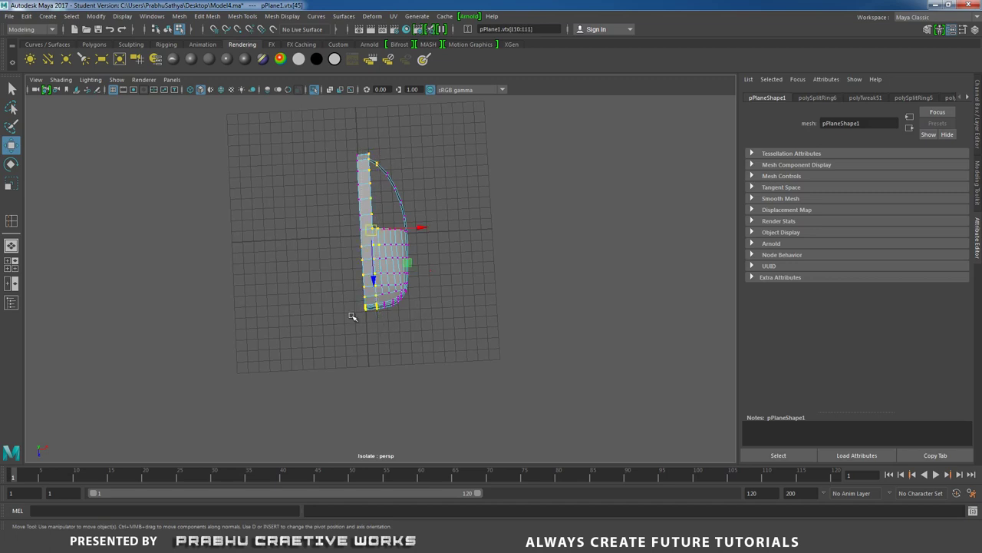
Step: Remove the stray upper panel and heel band vertices from the selection, keeping the strip's outer column
{"action": "mouse_move", "coordinate": [352, 247]}
{"action": "left_mouse_down", "text": "alt"}
{"action": "mouse_move", "coordinate": [353, 237]}
{"action": "mouse_move", "coordinate": [370, 325]}
{"action": "left_mouse_up", "text": "alt"}
{"action": "key", "text": "ctrl+z"}
{"action": "left_click_drag", "start_coordinate": [326, 298], "coordinate": [452, 349], "text": "alt"}
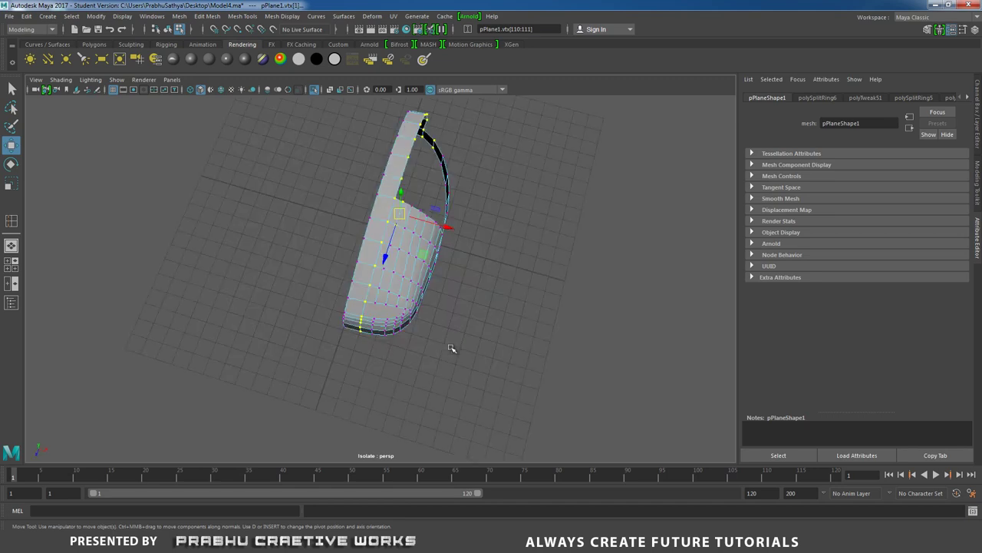
{"action": "left_click_drag", "start_coordinate": [396, 293], "coordinate": [492, 290], "text": "alt"}
{"action": "scroll", "coordinate": [463, 342], "scroll_direction": "up", "scroll_amount": 4}
{"action": "scroll", "coordinate": [492, 290], "scroll_direction": "up", "scroll_amount": 2}
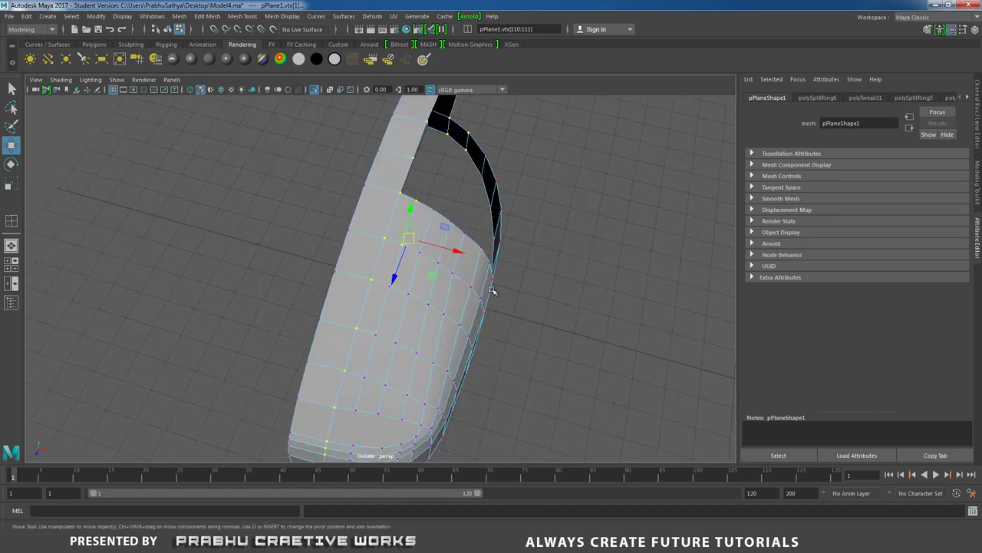
{"action": "left_click", "coordinate": [402, 243], "text": "ctrl"}
{"action": "left_click_drag", "start_coordinate": [483, 168], "coordinate": [461, 126], "text": "ctrl"}
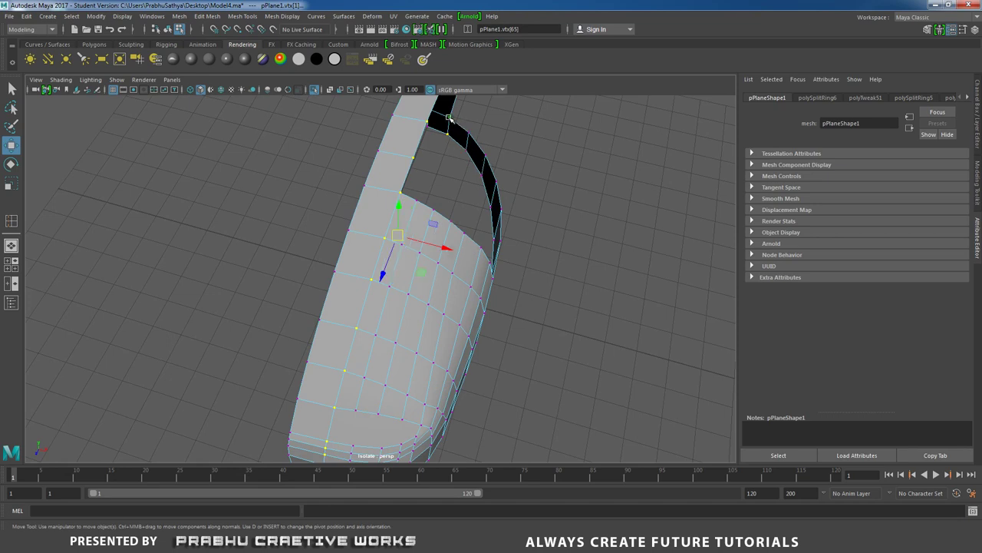
{"action": "left_click_drag", "start_coordinate": [408, 196], "coordinate": [354, 299], "text": "alt"}
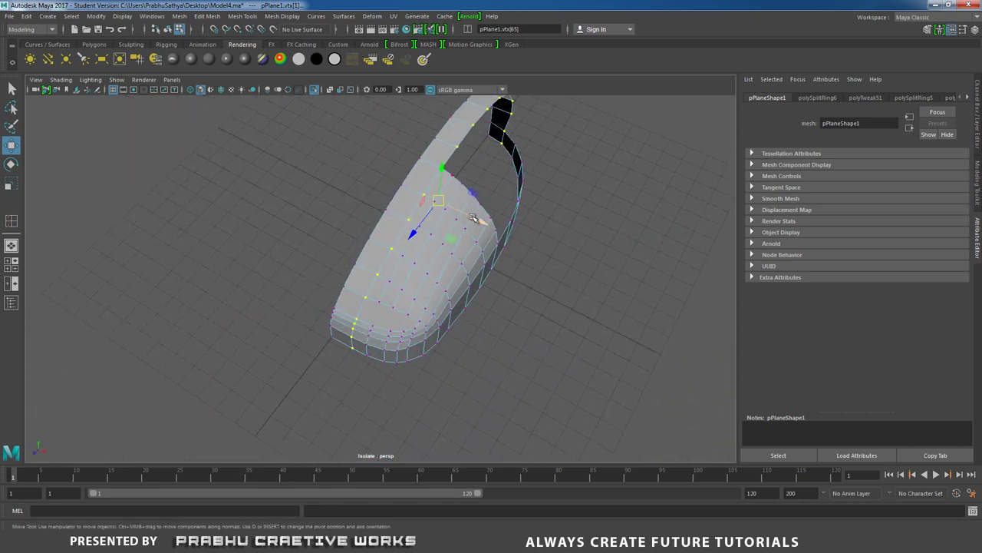
Step: Move the selected inner strip column of vertices slightly toward the strip's inner side along X
{"action": "left_click_drag", "start_coordinate": [479, 221], "coordinate": [476, 219]}
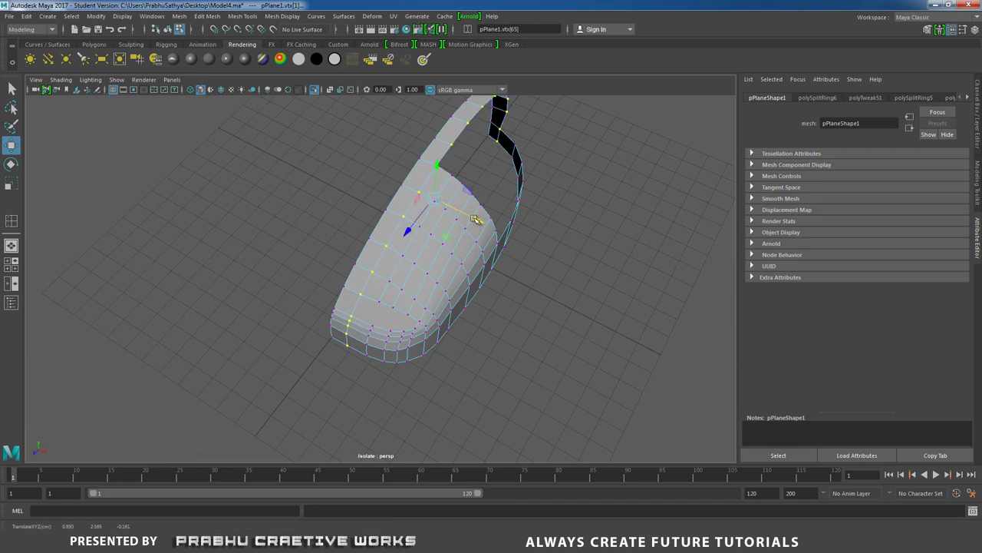
{"action": "left_click_drag", "start_coordinate": [414, 234], "coordinate": [386, 262], "text": "alt"}
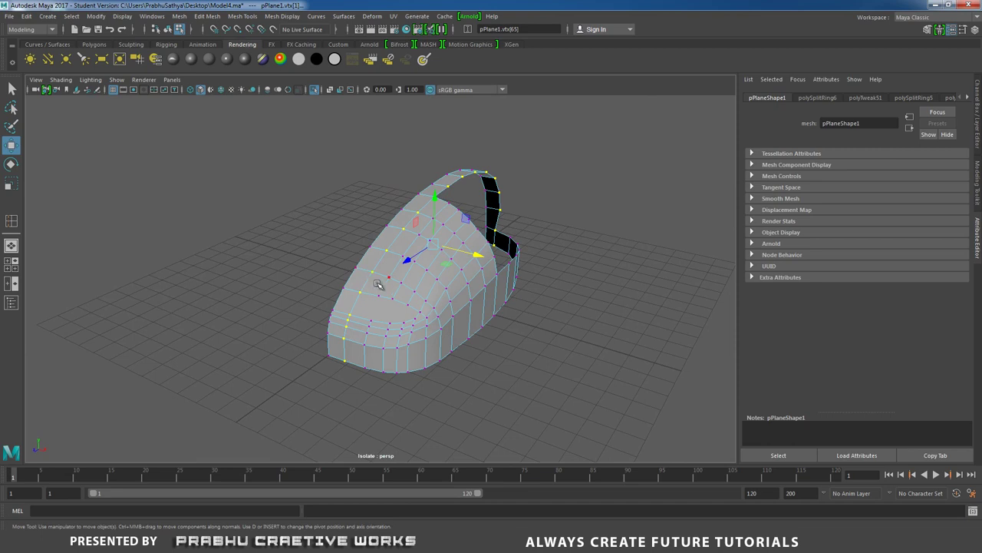
{"action": "left_click_drag", "start_coordinate": [373, 305], "coordinate": [441, 292], "text": "alt"}
{"action": "right_click_drag", "start_coordinate": [441, 291], "coordinate": [464, 309], "text": "alt"}
{"action": "left_click_drag", "start_coordinate": [465, 309], "coordinate": [442, 280], "text": "alt"}
Step: In edge mode, select the upper panel's first edge column beside the inner strip, shift it slightly inward along X and raise it along Y
{"action": "right_click_drag", "start_coordinate": [393, 218], "coordinate": [393, 189]}
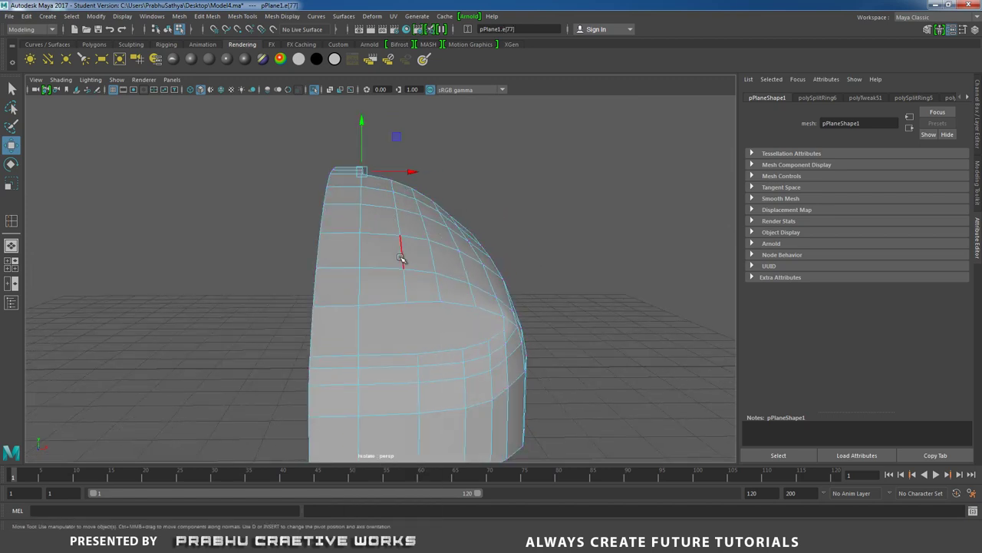
{"action": "left_click", "coordinate": [403, 256]}
{"action": "left_click_drag", "start_coordinate": [449, 229], "coordinate": [447, 232]}
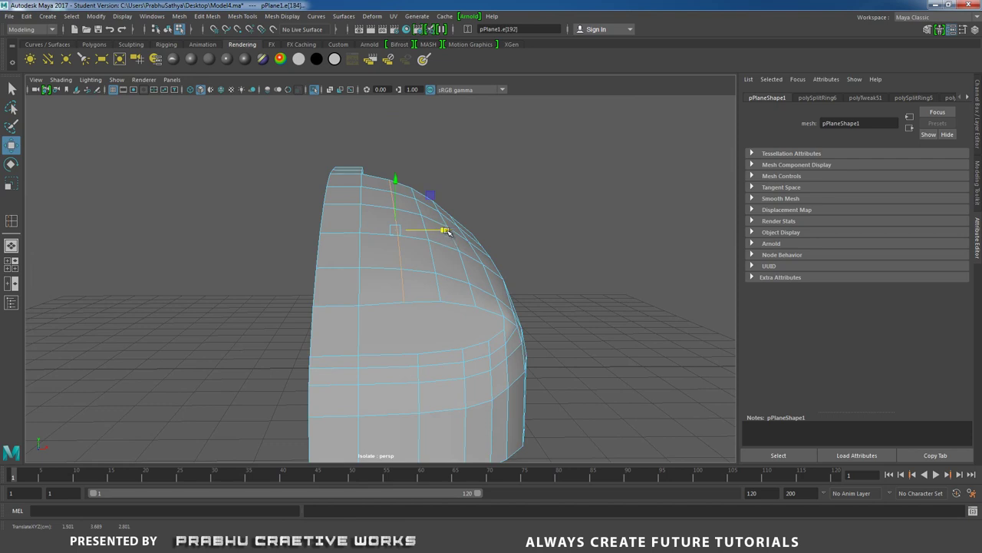
{"action": "left_click_drag", "start_coordinate": [393, 179], "coordinate": [394, 177]}
Step: Select only the toe band's first vertical edge column beyond the inner strip and shift it inward along X to line up with the upper column
{"action": "left_click_drag", "start_coordinate": [443, 230], "coordinate": [446, 354], "text": "alt"}
{"action": "left_click", "coordinate": [400, 362]}
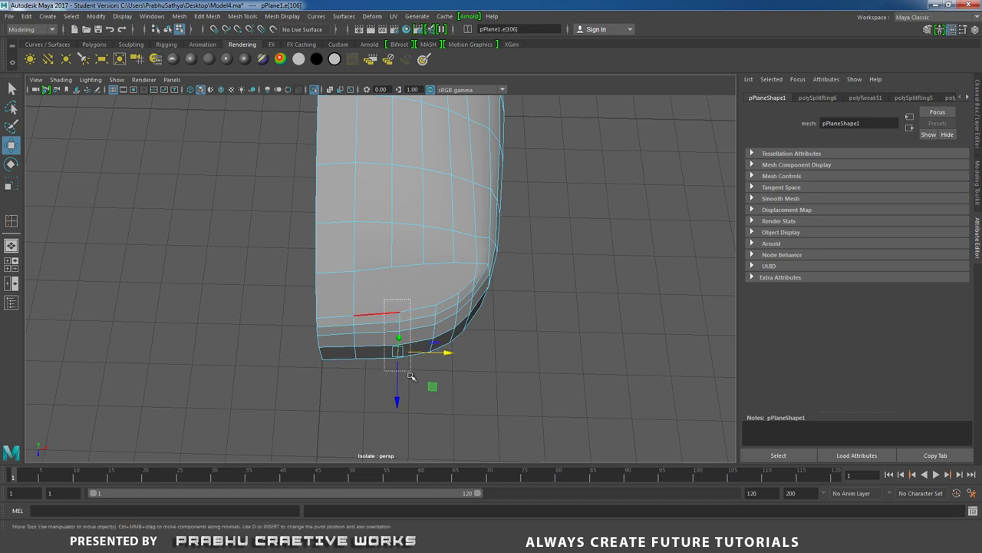
{"action": "left_click", "coordinate": [394, 312]}
{"action": "left_click", "coordinate": [388, 314]}
{"action": "left_click", "coordinate": [364, 313], "text": "shift"}
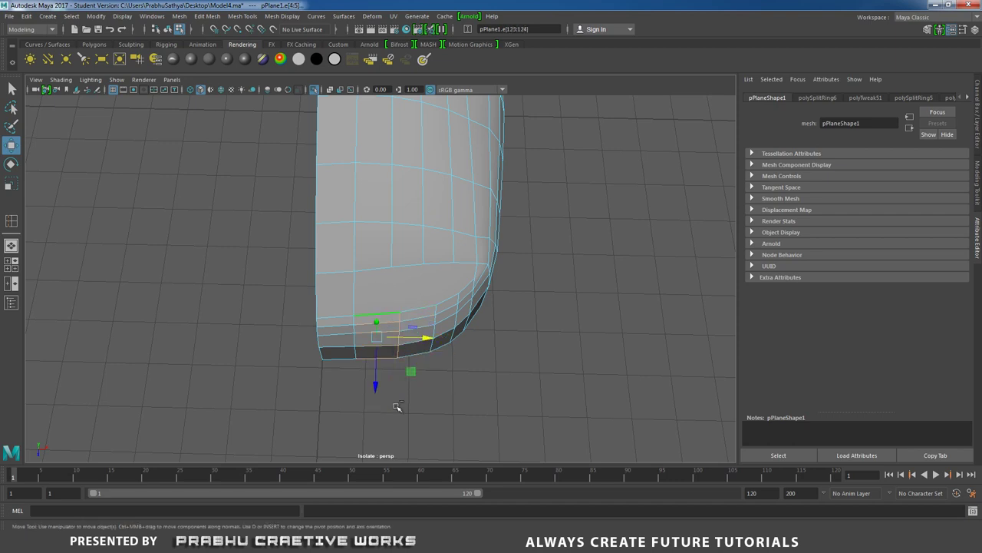
{"action": "left_click", "coordinate": [437, 340]}
{"action": "left_click_drag", "start_coordinate": [447, 338], "coordinate": [442, 339]}
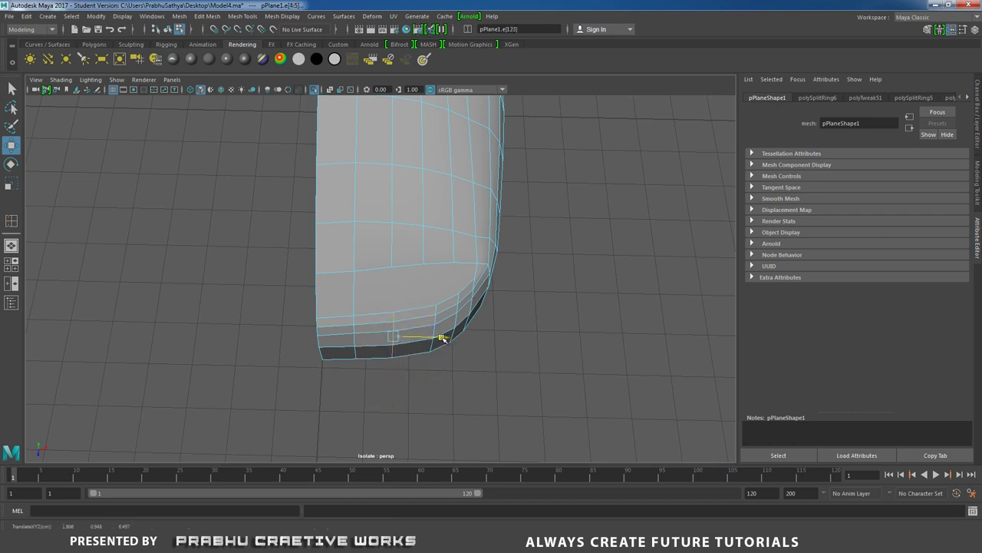
{"action": "left_click_drag", "start_coordinate": [393, 381], "coordinate": [414, 253]}
{"action": "right_click_drag", "start_coordinate": [453, 304], "coordinate": [476, 320], "text": "alt"}
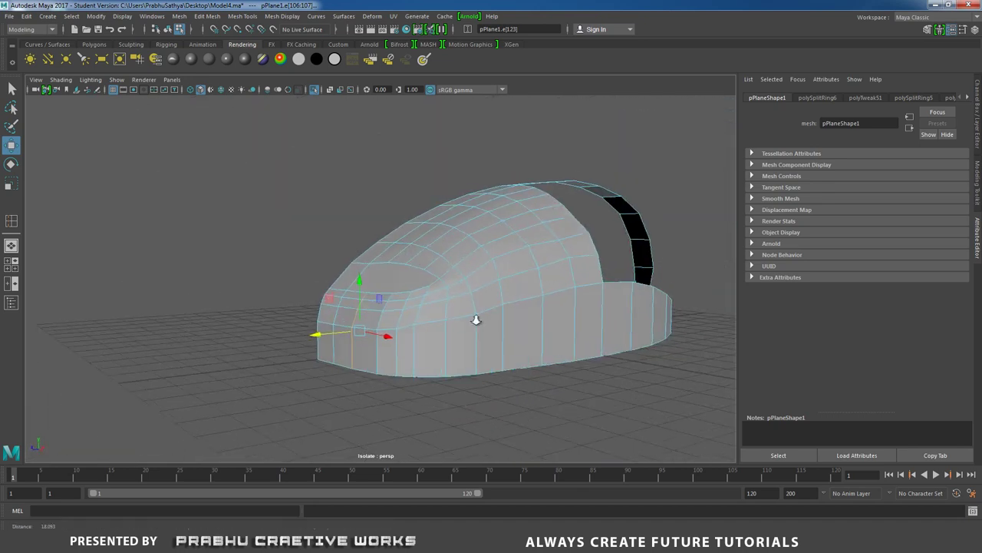
{"action": "left_click_drag", "start_coordinate": [477, 320], "coordinate": [460, 272], "text": "alt"}
Step: With Multi-Cut, cut an edge across the toe's open face from the first upper column's end to the matching toe band vertex
{"action": "right_click_drag", "start_coordinate": [456, 246], "coordinate": [505, 233]}
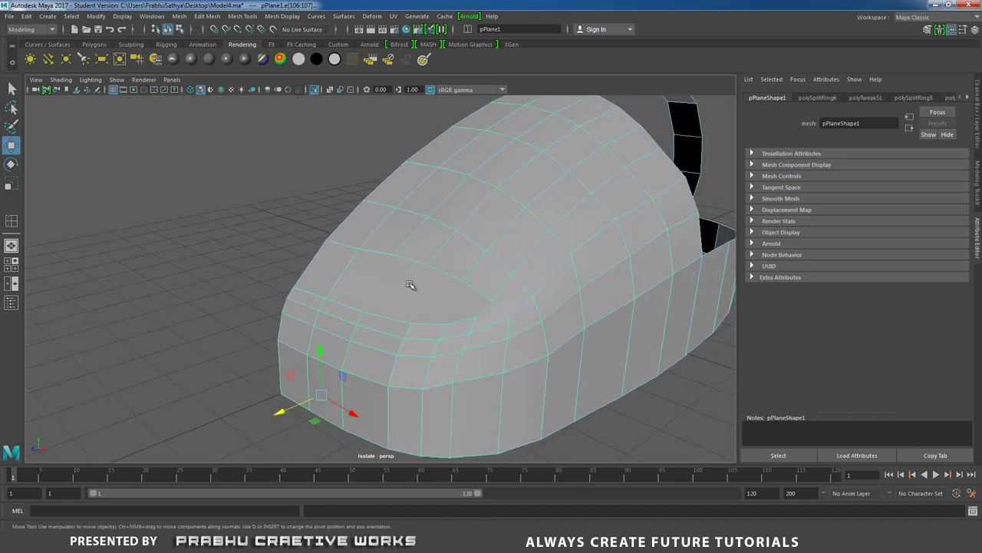
{"action": "mouse_move", "coordinate": [412, 262]}
{"action": "right_mouse_down", "text": "shift"}
{"action": "mouse_move", "coordinate": [351, 258]}
{"action": "mouse_move", "coordinate": [412, 267]}
{"action": "right_mouse_up", "text": "shift"}
{"action": "left_click", "coordinate": [397, 259]}
{"action": "left_click", "coordinate": [372, 331]}
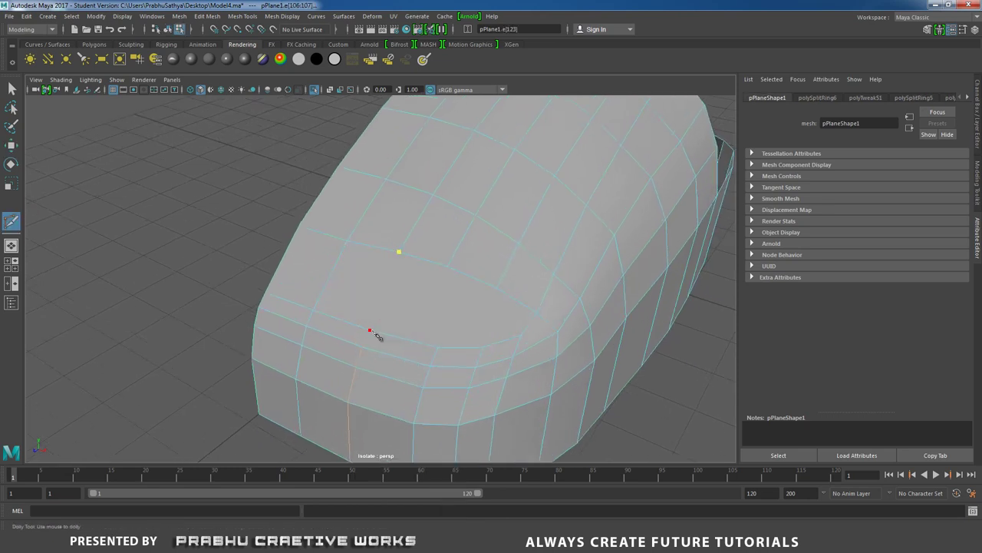
{"action": "right_click", "coordinate": [442, 350]}
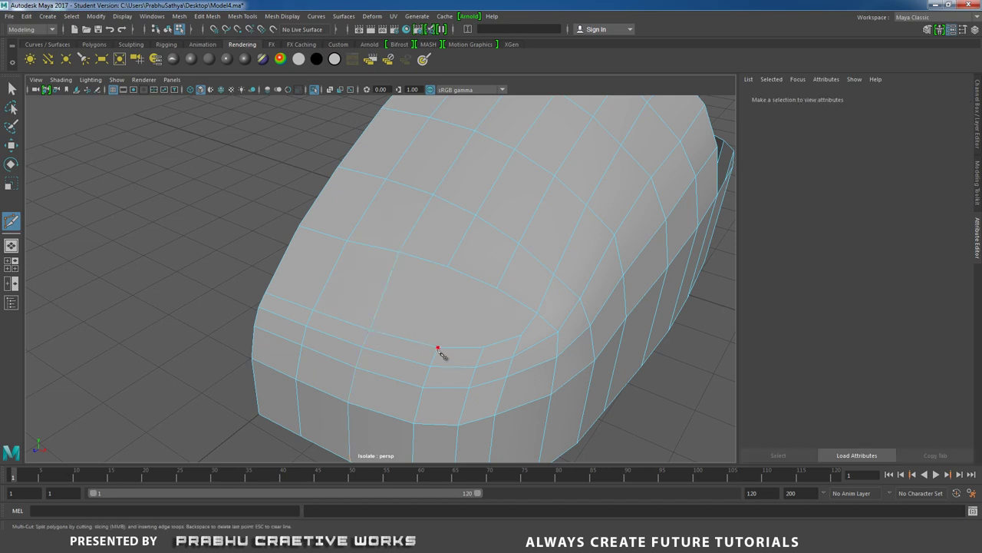
Step: Select the toe band's next vertical edge column, excluding stray edges, and shift it inward along X to align with the second upper column
{"action": "left_click_drag", "start_coordinate": [440, 351], "coordinate": [482, 381], "text": "alt"}
{"action": "middle_click_drag", "start_coordinate": [467, 343], "coordinate": [425, 320], "text": "alt"}
{"action": "right_click_drag", "start_coordinate": [455, 349], "coordinate": [430, 233], "text": "alt"}
{"action": "key", "text": "w"}
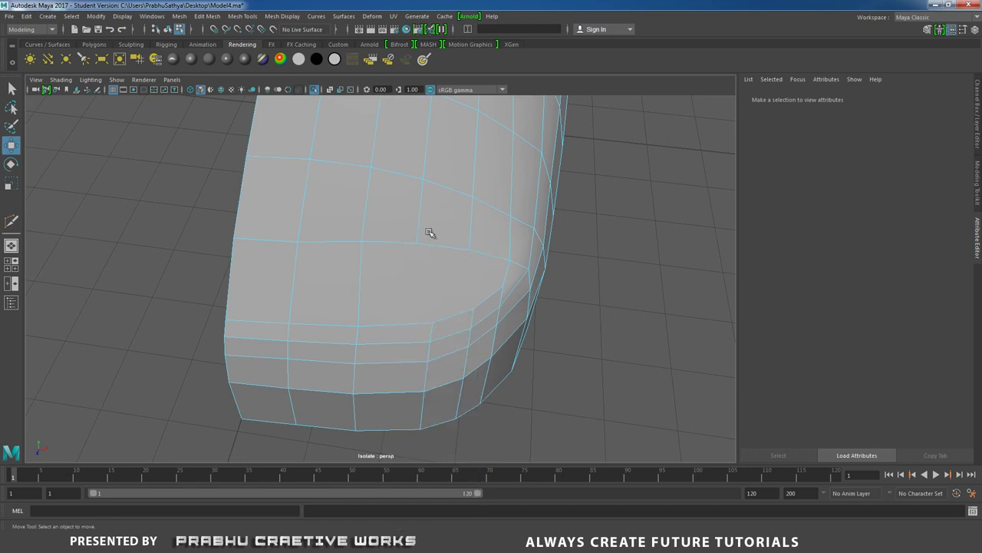
{"action": "left_click", "coordinate": [427, 352]}
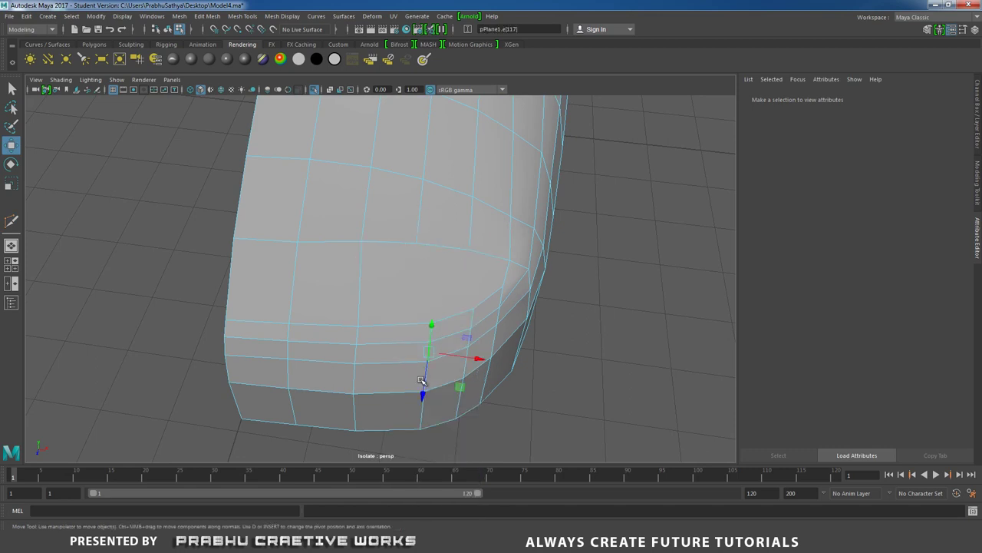
{"action": "left_click_drag", "start_coordinate": [425, 355], "coordinate": [421, 380], "text": "alt"}
{"action": "left_click_drag", "start_coordinate": [407, 303], "coordinate": [442, 402]}
{"action": "left_click", "coordinate": [393, 315]}
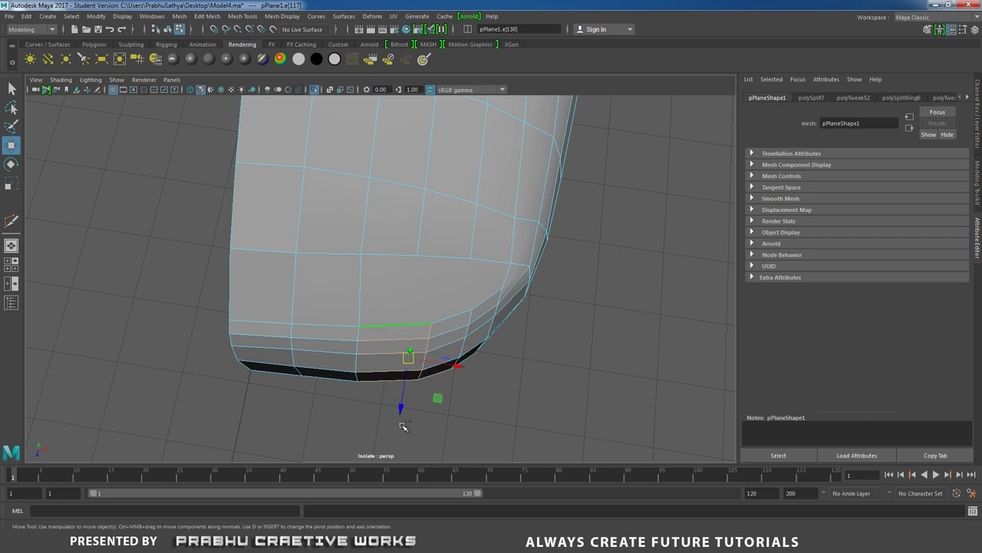
{"action": "left_click", "coordinate": [417, 383]}
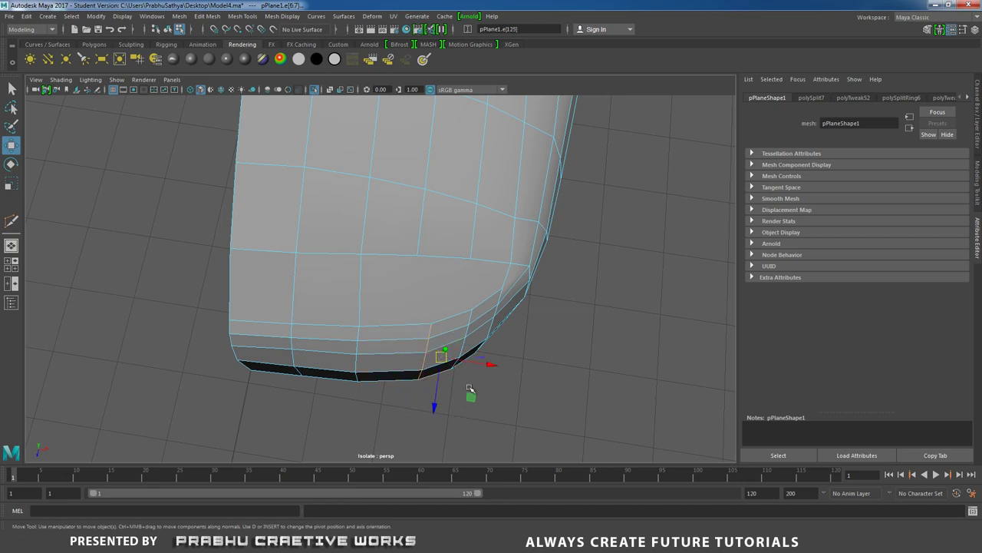
{"action": "left_click_drag", "start_coordinate": [454, 340], "coordinate": [455, 401], "text": "ctrl"}
{"action": "left_click_drag", "start_coordinate": [460, 344], "coordinate": [435, 412]}
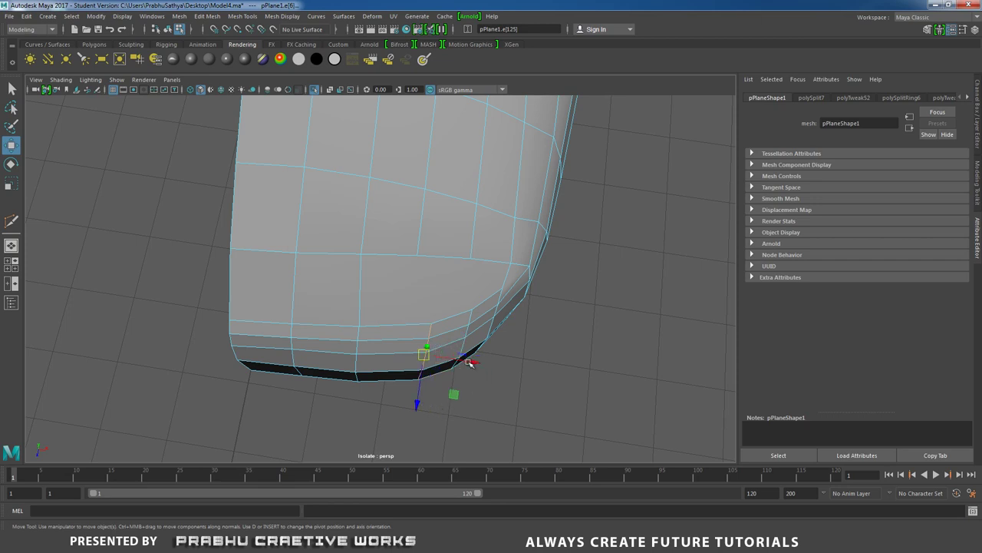
{"action": "left_click_drag", "start_coordinate": [470, 362], "coordinate": [461, 362]}
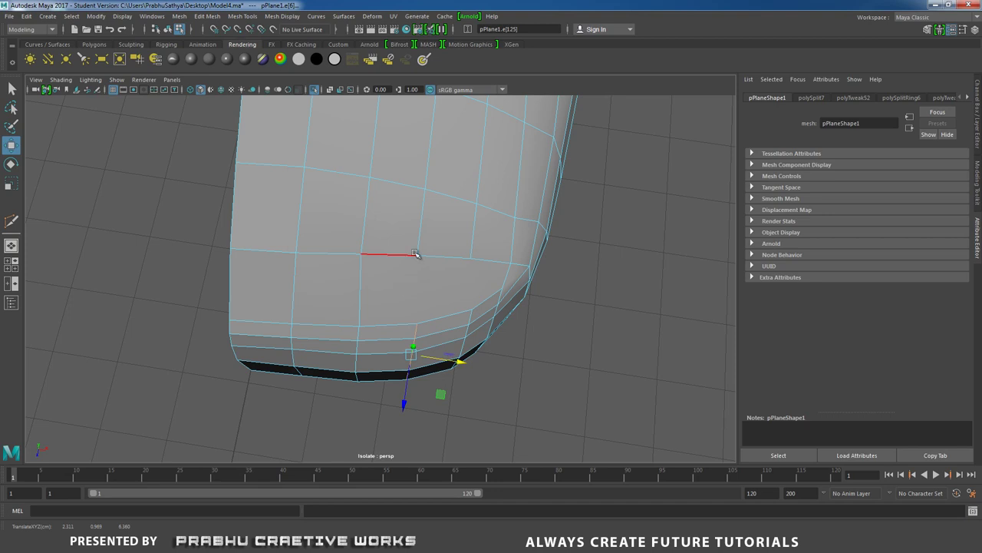
Step: Cut two more edges across the toe's remaining open face, connecting the next two upper column ends to the toe band vertices
{"action": "left_click_drag", "start_coordinate": [416, 319], "coordinate": [414, 345], "text": "alt"}
{"action": "left_click_drag", "start_coordinate": [414, 345], "coordinate": [478, 326], "text": "alt"}
{"action": "right_click_drag", "start_coordinate": [391, 228], "coordinate": [361, 223]}
{"action": "left_click", "coordinate": [365, 290]}
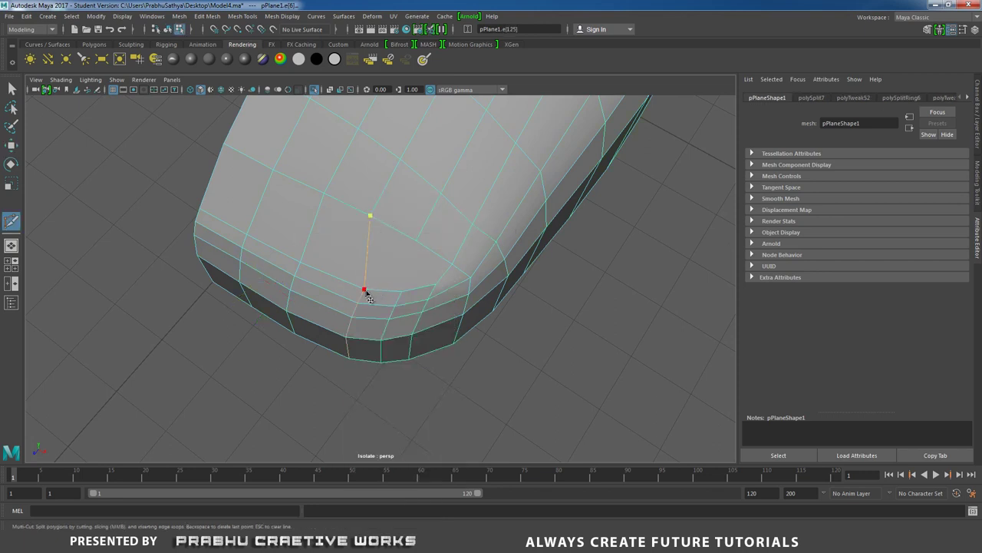
{"action": "key", "text": "Return"}
{"action": "left_click", "coordinate": [402, 292]}
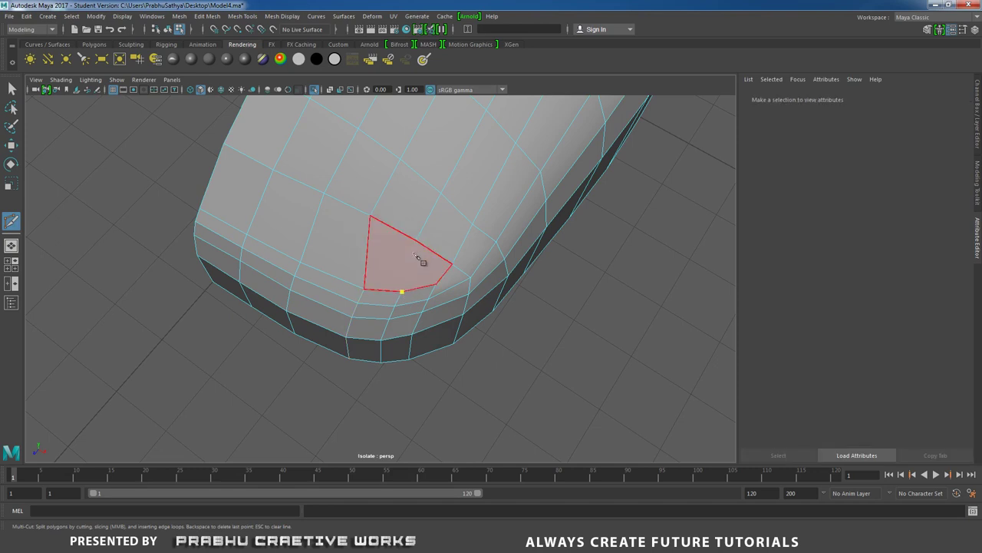
{"action": "left_click", "coordinate": [416, 242]}
{"action": "left_click_drag", "start_coordinate": [417, 244], "coordinate": [436, 297], "text": "alt"}
{"action": "scroll", "coordinate": [435, 307], "scroll_direction": "up", "scroll_amount": 5}
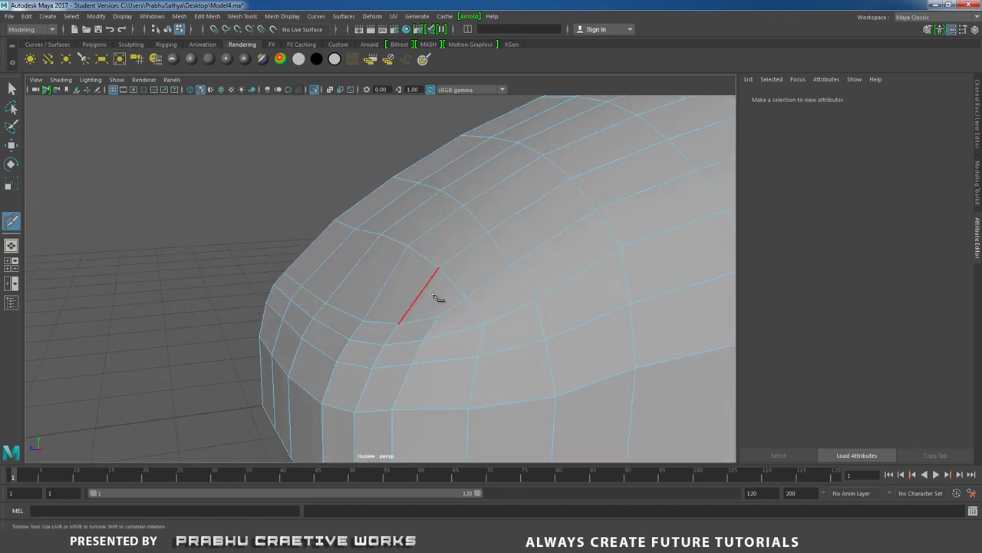
Step: In vertex mode, lower two neighbouring vertices of the cross loop above the toe along Y, and adjust the adjacent outer vertex along Y
{"action": "key", "text": "w"}
{"action": "right_click_drag", "start_coordinate": [395, 248], "coordinate": [358, 260]}
{"action": "left_click_drag", "start_coordinate": [358, 260], "coordinate": [333, 254], "text": "alt"}
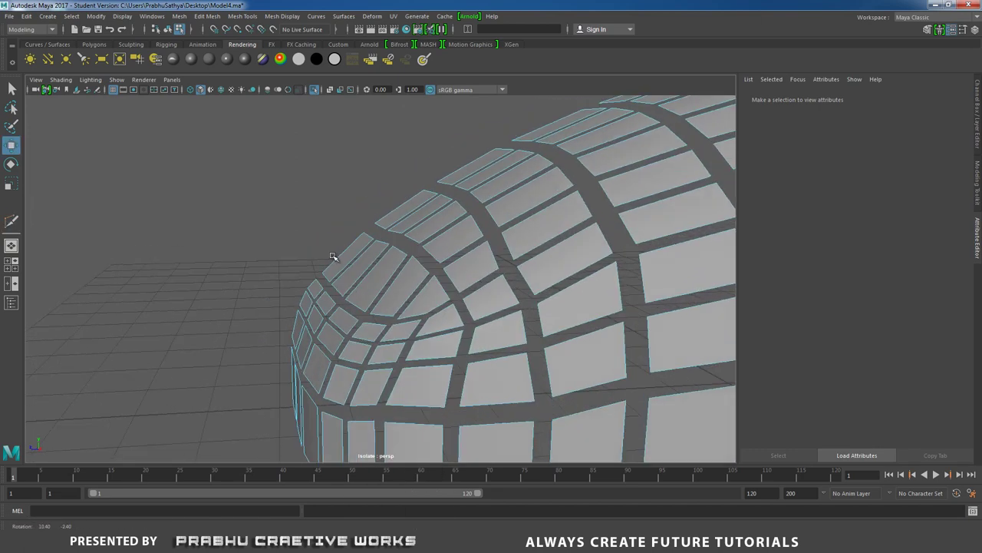
{"action": "right_click_drag", "start_coordinate": [377, 249], "coordinate": [362, 250]}
{"action": "left_click_drag", "start_coordinate": [373, 249], "coordinate": [394, 243], "text": "alt"}
{"action": "left_click", "coordinate": [377, 236]}
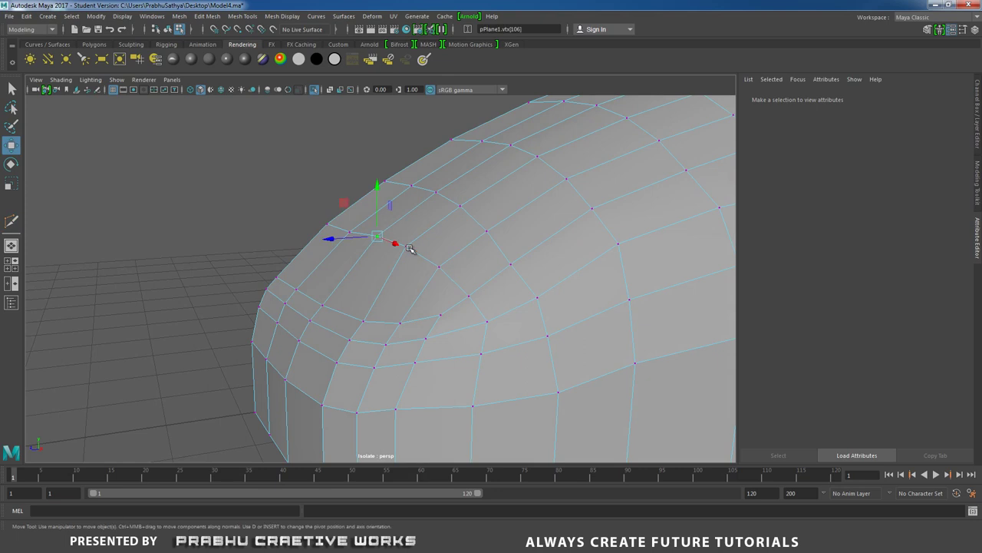
{"action": "left_click", "coordinate": [406, 246], "text": "shift"}
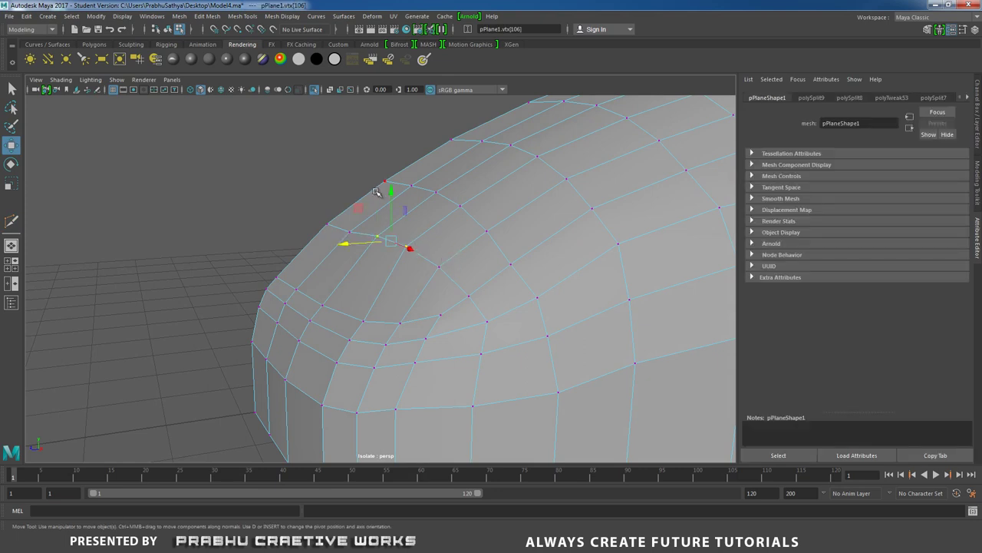
{"action": "left_click_drag", "start_coordinate": [392, 201], "coordinate": [392, 202]}
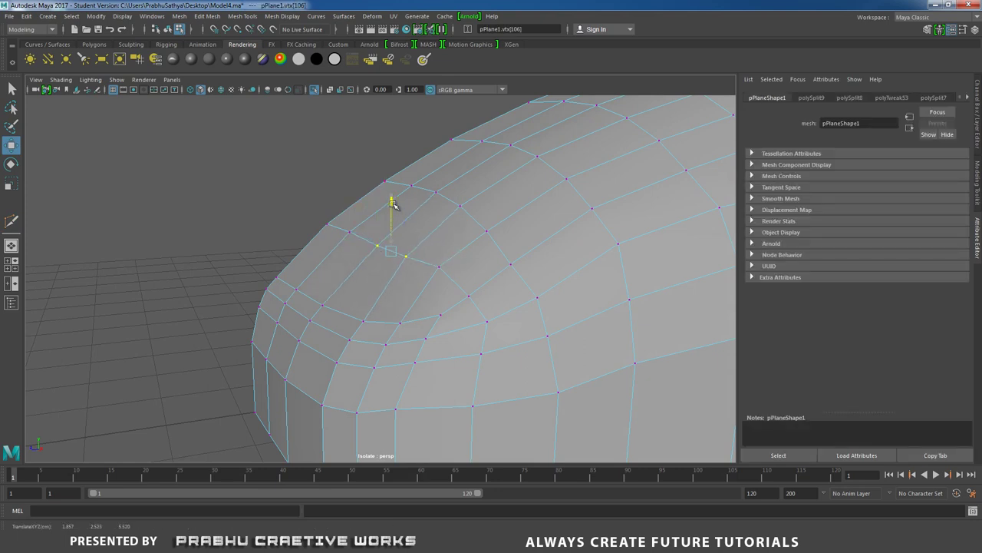
{"action": "left_click", "coordinate": [439, 266]}
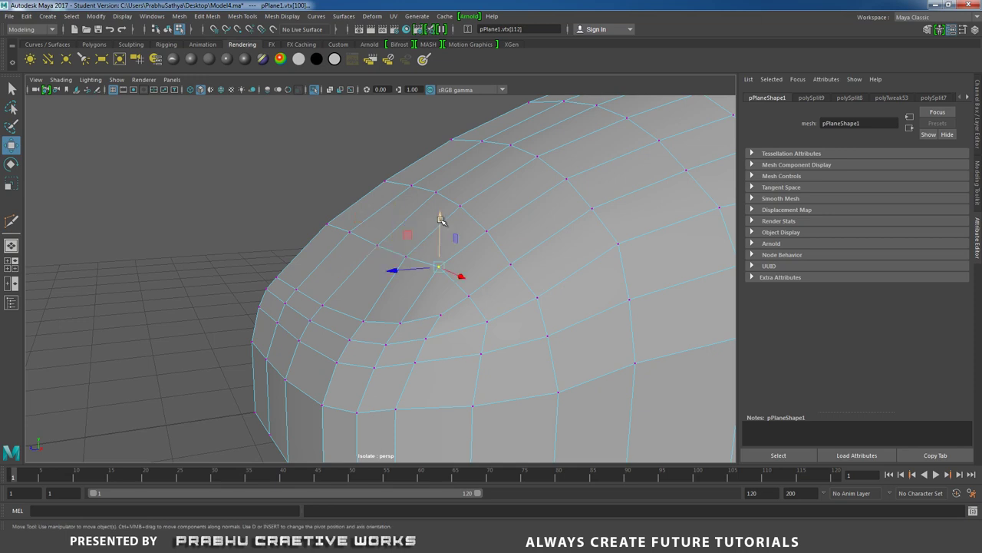
{"action": "left_click_drag", "start_coordinate": [437, 225], "coordinate": [513, 237]}
Step: Switch to object mode and inspect the toe and upper in smooth mesh preview
{"action": "scroll", "coordinate": [364, 275], "scroll_direction": "down", "scroll_amount": 2}
{"action": "left_click_drag", "start_coordinate": [364, 275], "coordinate": [226, 294], "text": "alt"}
{"action": "right_click", "coordinate": [341, 237]}
{"action": "left_click", "coordinate": [391, 219]}
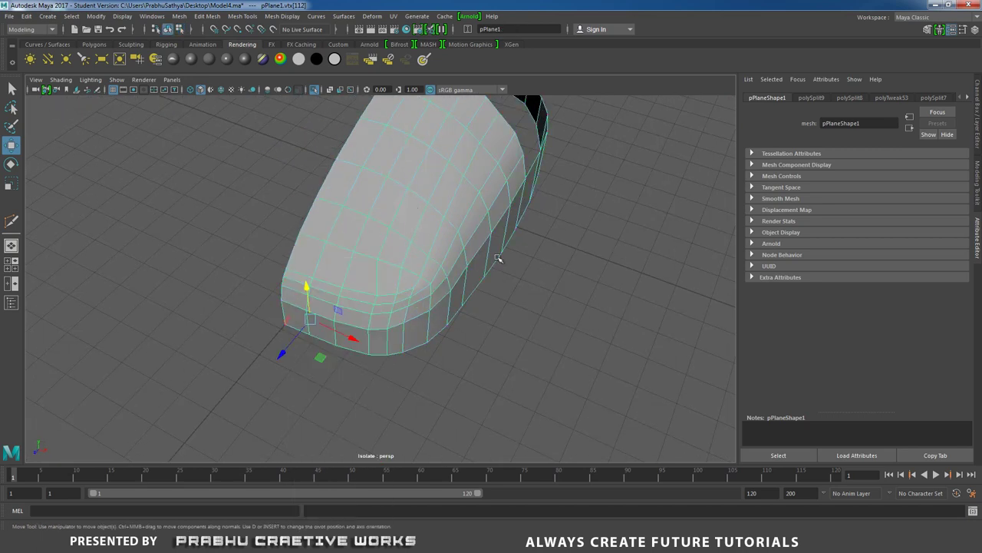
{"action": "left_click_drag", "start_coordinate": [498, 259], "coordinate": [447, 269], "text": "alt"}
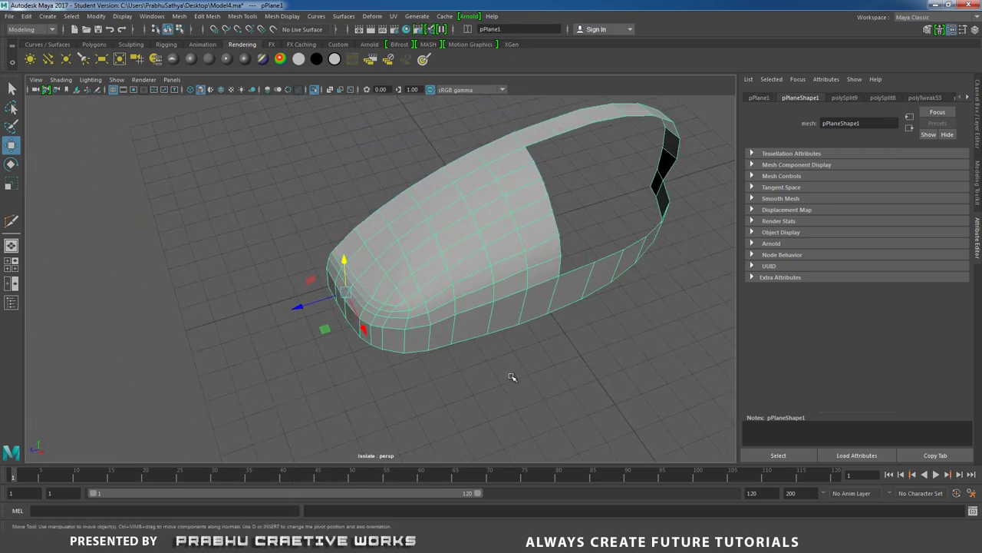
{"action": "key", "text": "3"}
{"action": "left_click_drag", "start_coordinate": [460, 336], "coordinate": [435, 307], "text": "alt"}
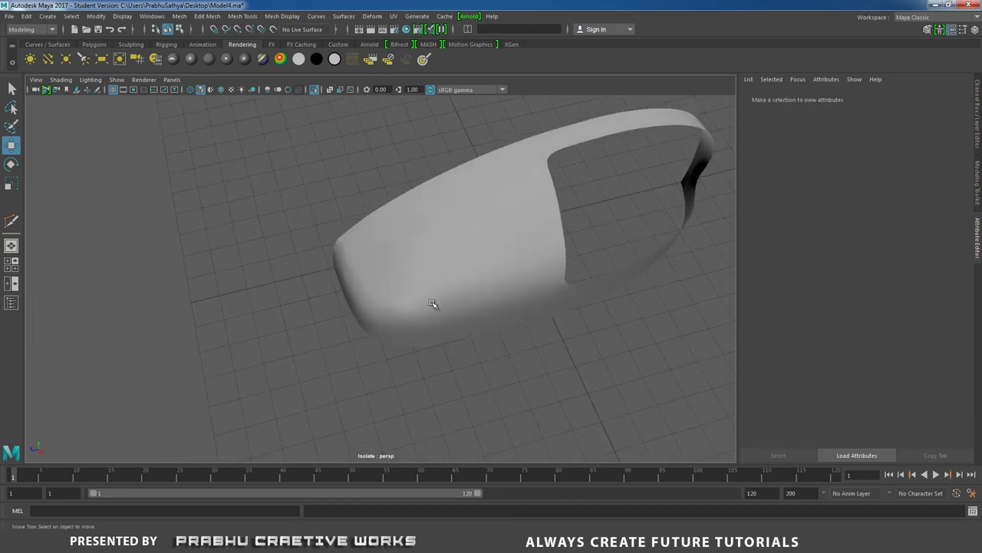
{"action": "left_click", "coordinate": [431, 318]}
{"action": "right_click_drag", "start_coordinate": [510, 358], "coordinate": [513, 368], "text": "alt"}
{"action": "left_click_drag", "start_coordinate": [410, 358], "coordinate": [432, 386], "text": "alt"}
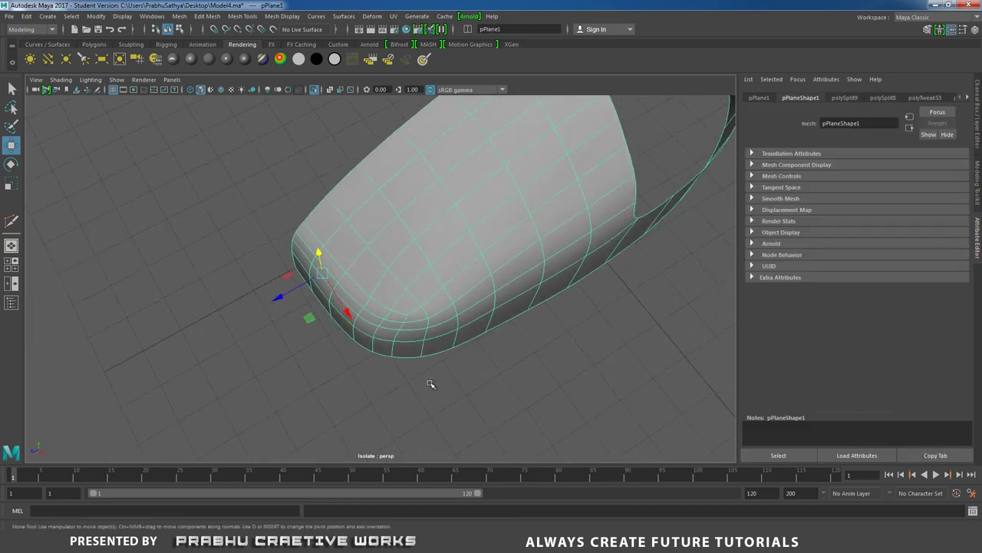
{"action": "right_click_drag", "start_coordinate": [432, 386], "coordinate": [644, 417], "text": "alt"}
Step: In vertex mode, adjust the toe band's middle row vertices around the front corner to even out the curve
{"action": "right_click_drag", "start_coordinate": [482, 317], "coordinate": [414, 289]}
{"action": "left_click_drag", "start_coordinate": [417, 336], "coordinate": [409, 301], "text": "alt"}
{"action": "left_click_drag", "start_coordinate": [437, 332], "coordinate": [350, 284], "text": "alt"}
{"action": "left_click", "coordinate": [347, 264]}
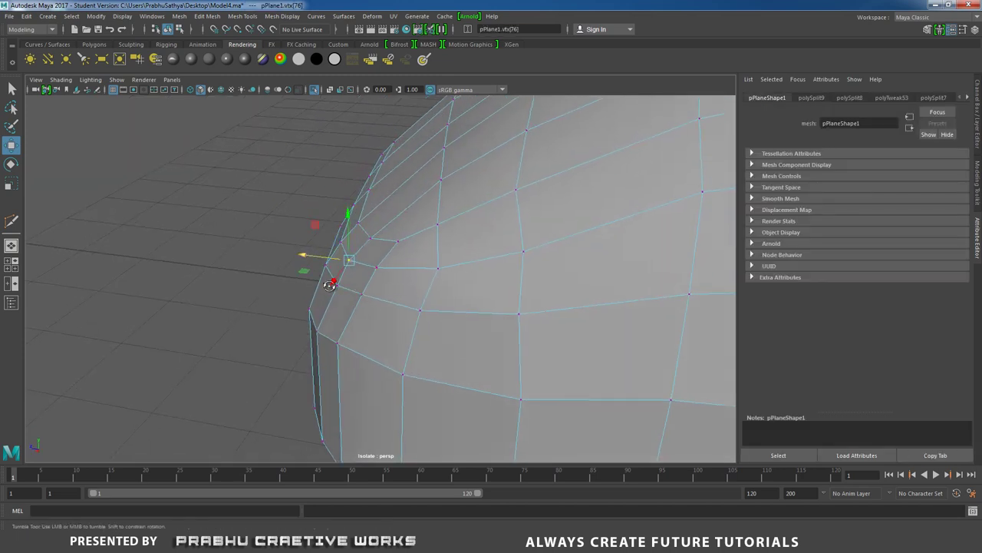
{"action": "left_click_drag", "start_coordinate": [308, 258], "coordinate": [350, 296], "text": "alt"}
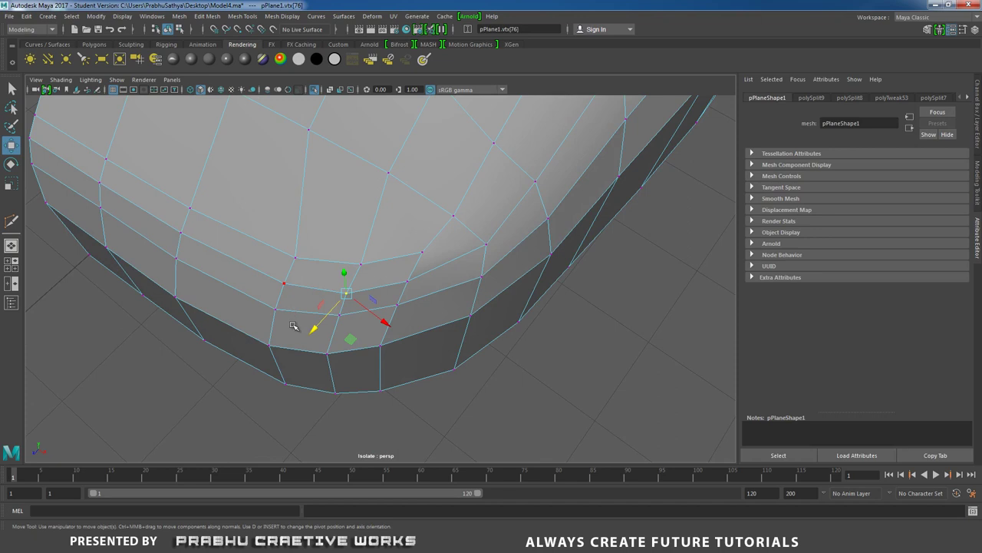
{"action": "left_click", "coordinate": [284, 284]}
{"action": "left_click_drag", "start_coordinate": [287, 289], "coordinate": [293, 326], "text": "alt"}
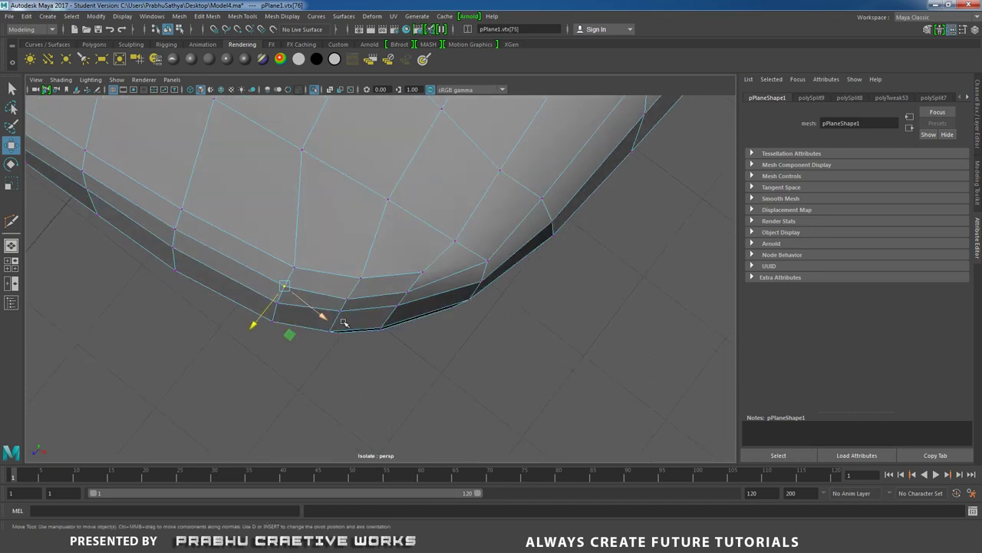
{"action": "left_click", "coordinate": [409, 315]}
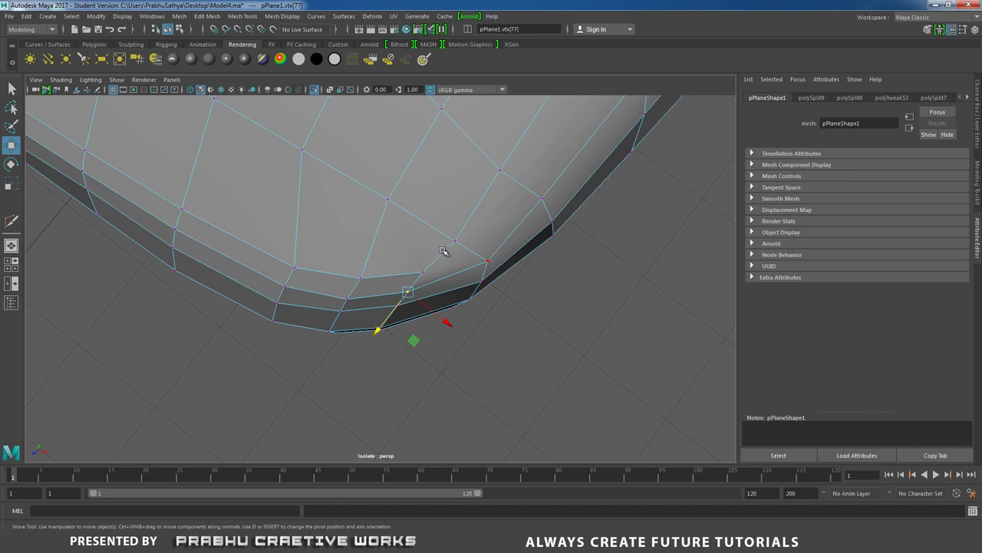
Step: Nudge the vertex where the toe band meets the outer side crease along X, and return to object mode
{"action": "left_click", "coordinate": [488, 262]}
{"action": "left_click_drag", "start_coordinate": [486, 265], "coordinate": [529, 230], "text": "alt"}
{"action": "left_click", "coordinate": [526, 217]}
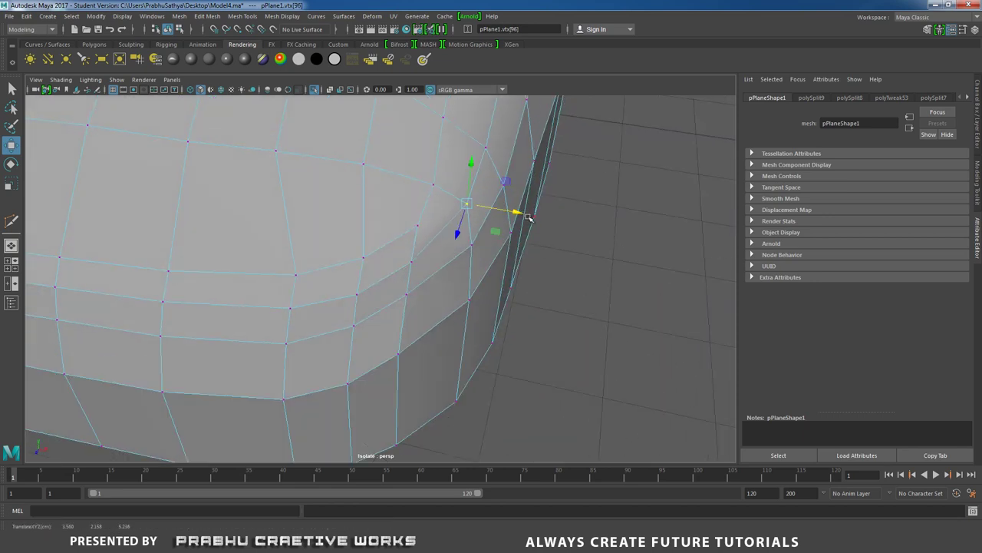
{"action": "right_click_drag", "start_coordinate": [512, 288], "coordinate": [268, 274], "text": "alt"}
{"action": "left_click_drag", "start_coordinate": [268, 274], "coordinate": [368, 246], "text": "alt"}
{"action": "right_click_drag", "start_coordinate": [375, 230], "coordinate": [422, 215]}
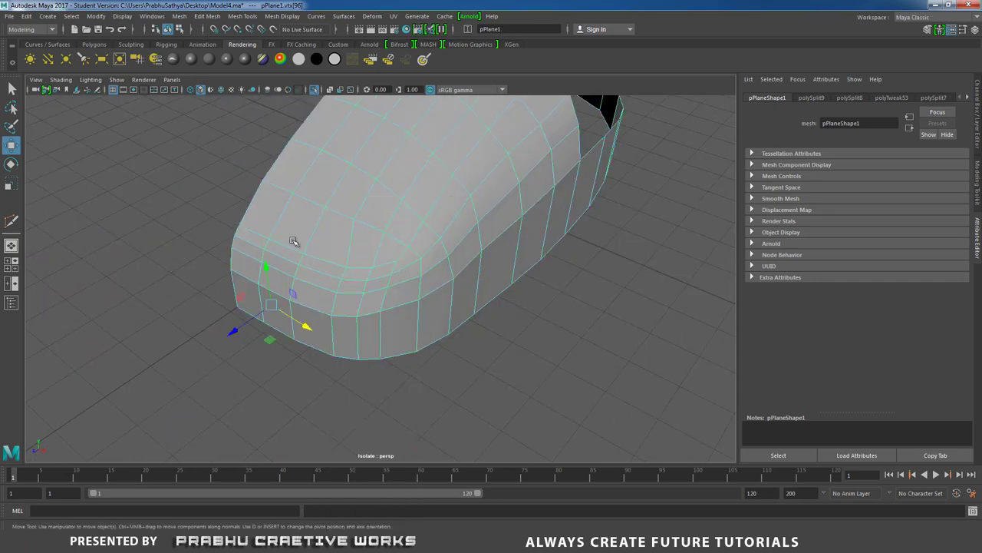
Step: In vertex mode, nudge a toe band vertex near the centre line along Z, and return to object mode with smooth mesh preview
{"action": "left_click_drag", "start_coordinate": [334, 275], "coordinate": [519, 292], "text": "alt"}
{"action": "left_click", "coordinate": [331, 389]}
{"action": "scroll", "coordinate": [519, 293], "scroll_direction": "up", "scroll_amount": 5}
{"action": "left_click", "coordinate": [306, 355]}
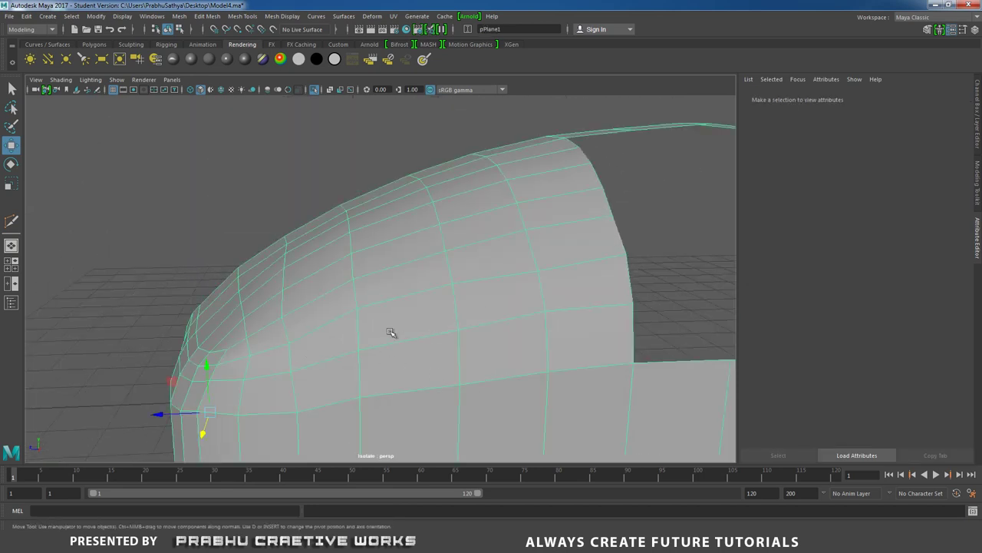
{"action": "left_click_drag", "start_coordinate": [391, 332], "coordinate": [434, 381], "text": "alt"}
{"action": "scroll", "coordinate": [435, 382], "scroll_direction": "up", "scroll_amount": 2}
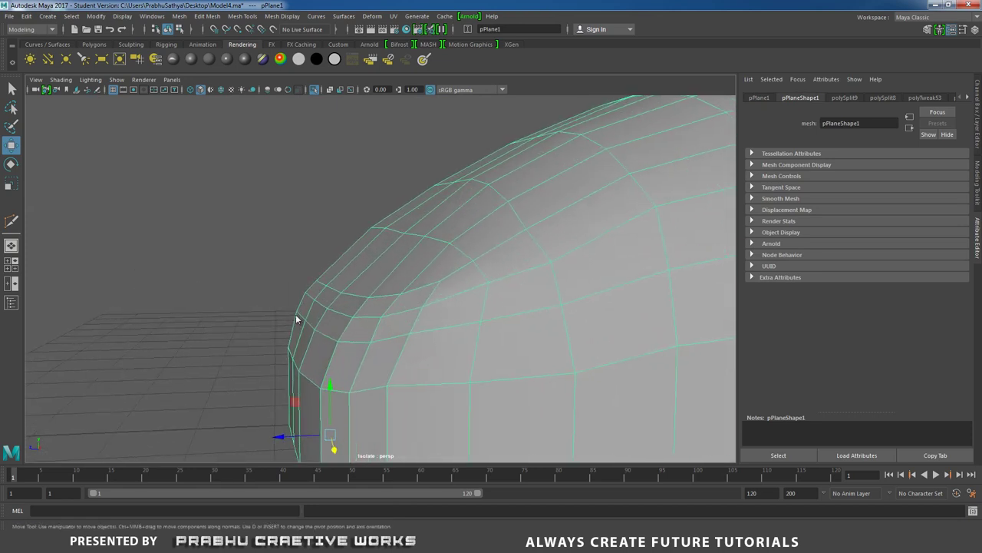
{"action": "right_click_drag", "start_coordinate": [296, 317], "coordinate": [248, 250]}
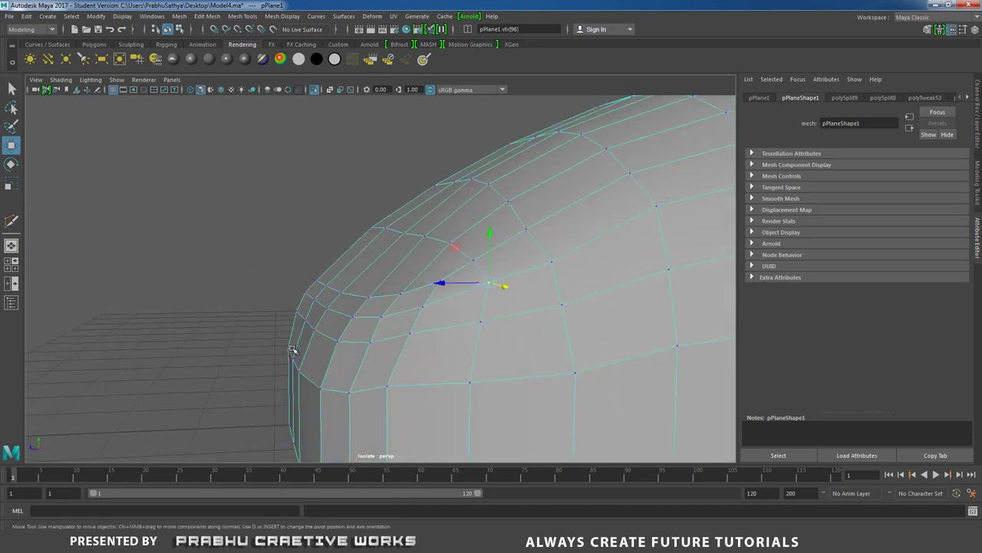
{"action": "left_click_drag", "start_coordinate": [293, 350], "coordinate": [389, 292], "text": "alt"}
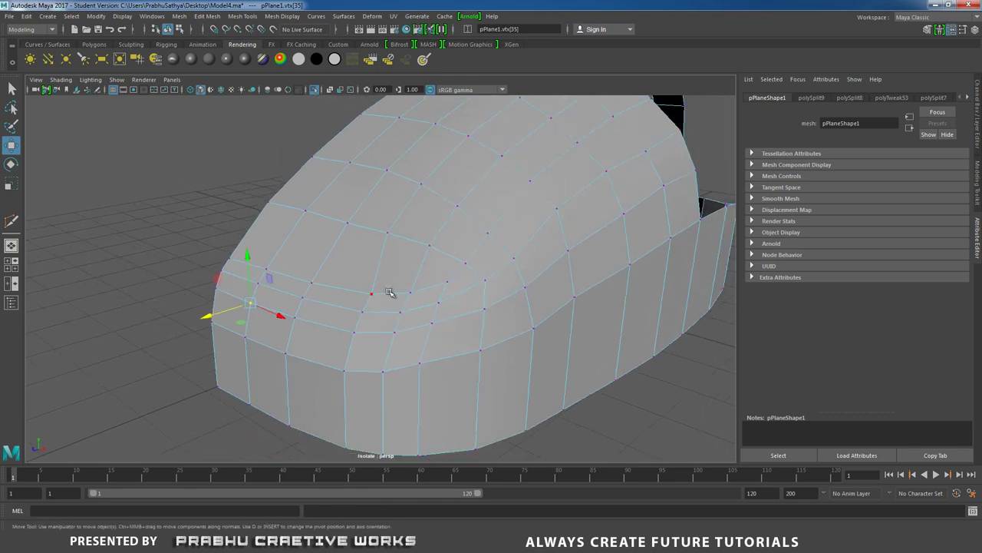
{"action": "right_click_drag", "start_coordinate": [390, 293], "coordinate": [464, 294]}
{"action": "key", "text": "3"}
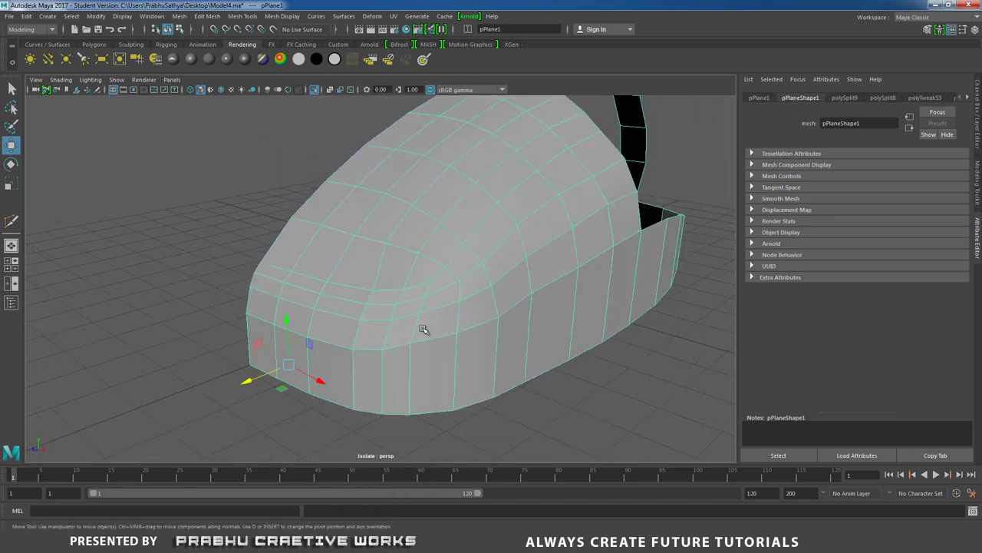
Step: In edge mode, pull the edge on the middle row of the toe's rounded corner along Z, and return to object mode
{"action": "left_click", "coordinate": [566, 388]}
{"action": "left_click_drag", "start_coordinate": [563, 375], "coordinate": [576, 415], "text": "alt"}
{"action": "left_click", "coordinate": [378, 282]}
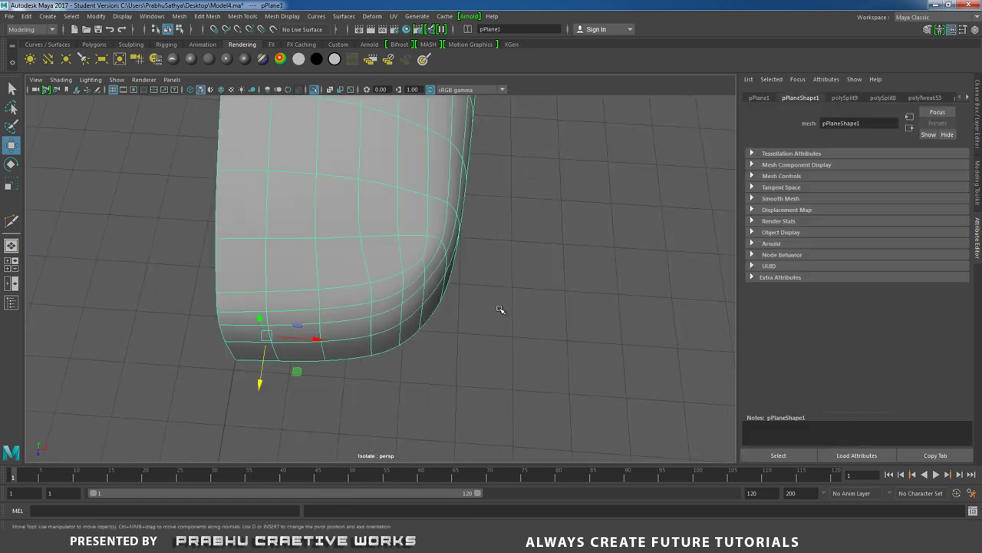
{"action": "scroll", "coordinate": [497, 308], "scroll_direction": "up", "scroll_amount": 3}
{"action": "left_click_drag", "start_coordinate": [493, 317], "coordinate": [485, 353], "text": "alt"}
{"action": "scroll", "coordinate": [501, 301], "scroll_direction": "up", "scroll_amount": 2}
{"action": "right_click_drag", "start_coordinate": [503, 297], "coordinate": [499, 223]}
{"action": "left_click", "coordinate": [464, 321]}
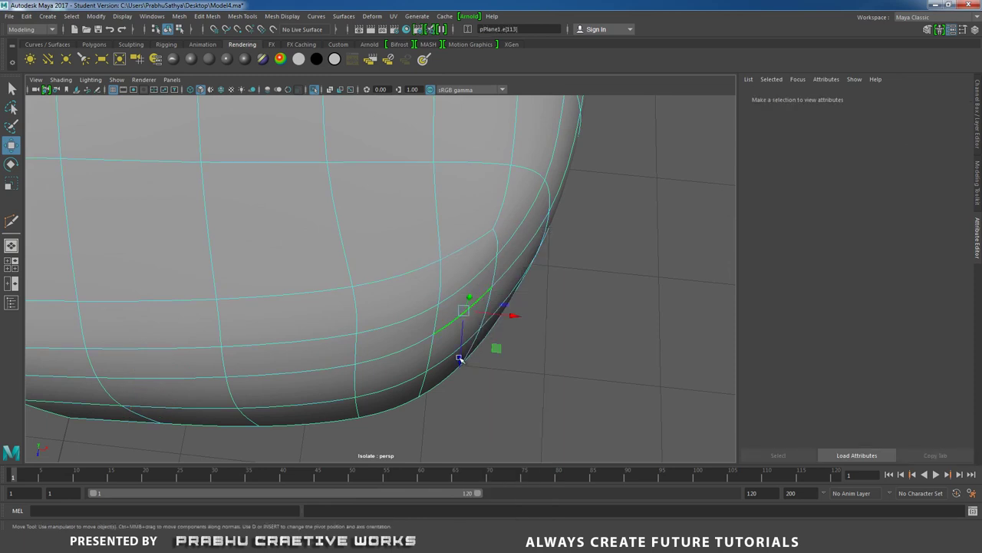
{"action": "left_click_drag", "start_coordinate": [459, 359], "coordinate": [451, 364]}
{"action": "left_click_drag", "start_coordinate": [500, 300], "coordinate": [449, 287], "text": "alt"}
{"action": "right_click_drag", "start_coordinate": [450, 248], "coordinate": [528, 218]}
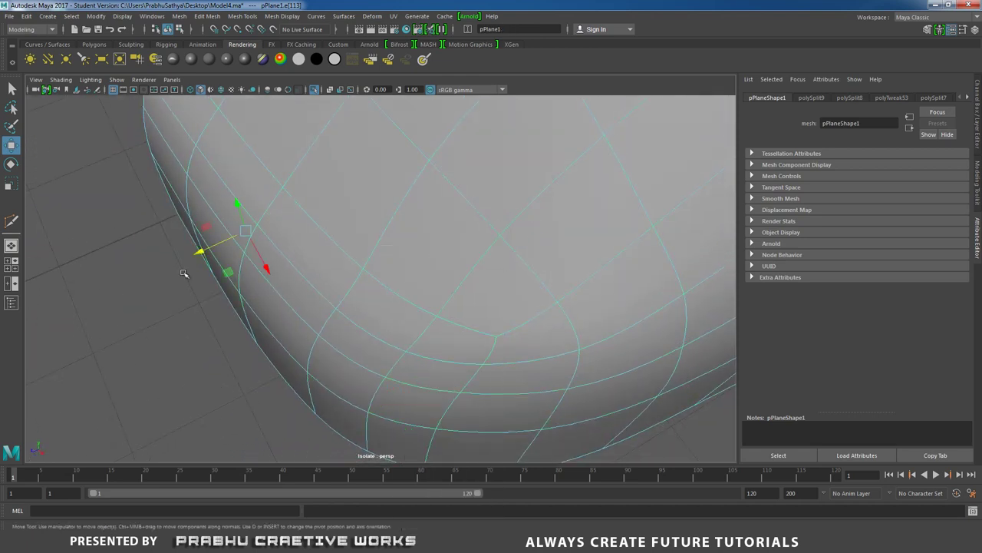
Step: Inspect the whole smoothed shoe half and save the scene as a new incremental version
{"action": "scroll", "coordinate": [265, 307], "scroll_direction": "down", "scroll_amount": 6}
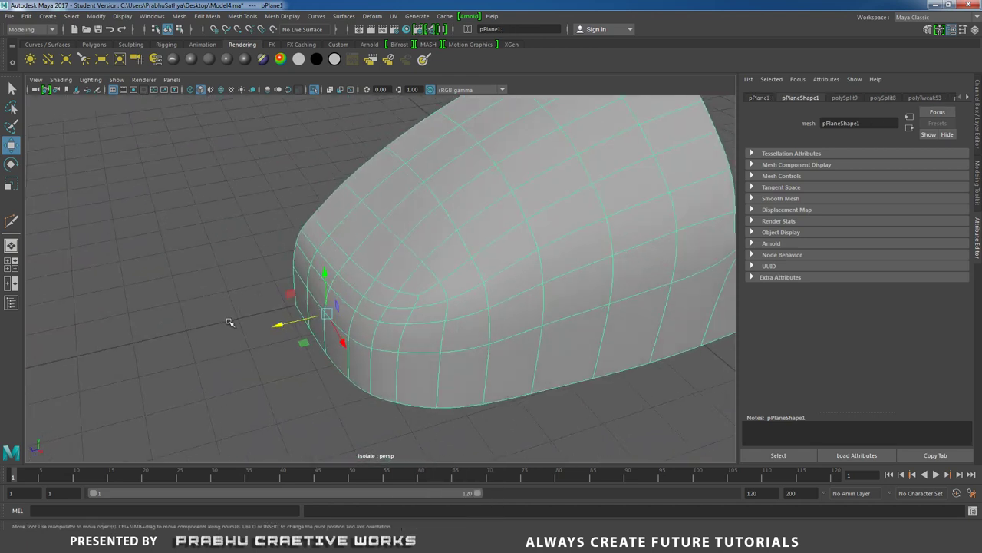
{"action": "right_click_drag", "start_coordinate": [319, 324], "coordinate": [211, 292], "text": "alt"}
{"action": "middle_click_drag", "start_coordinate": [380, 295], "coordinate": [316, 328], "text": "alt"}
{"action": "middle_click_drag", "start_coordinate": [474, 265], "coordinate": [392, 292], "text": "alt"}
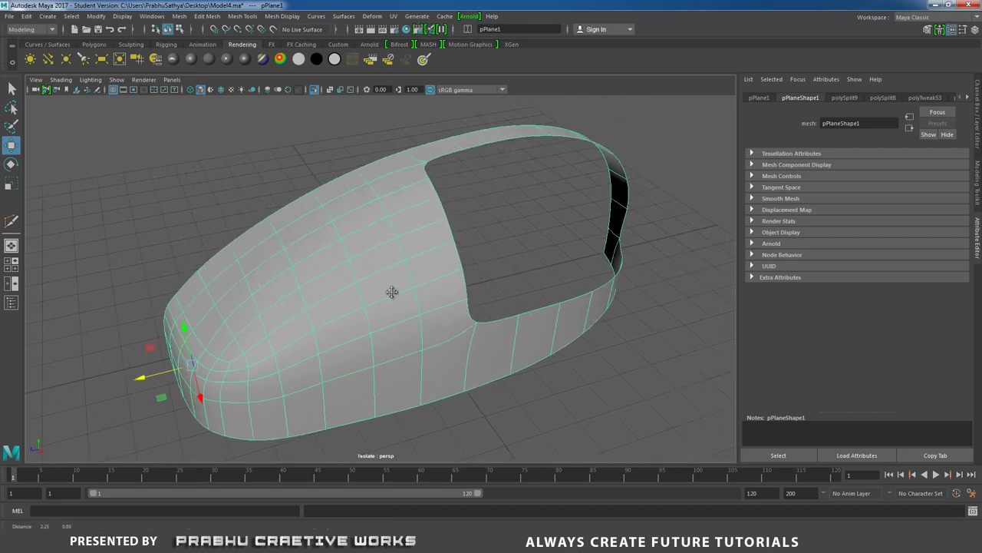
{"action": "left_click_drag", "start_coordinate": [391, 292], "coordinate": [435, 302], "text": "alt"}
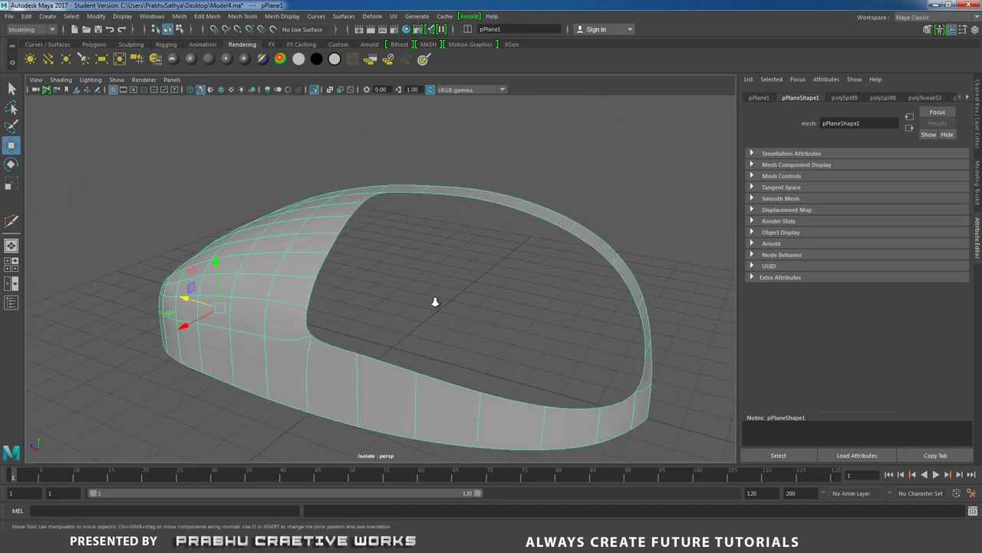
{"action": "right_click_drag", "start_coordinate": [435, 302], "coordinate": [370, 284], "text": "alt"}
{"action": "key", "text": "q"}
{"action": "key", "text": "ctrl+alt+s"}
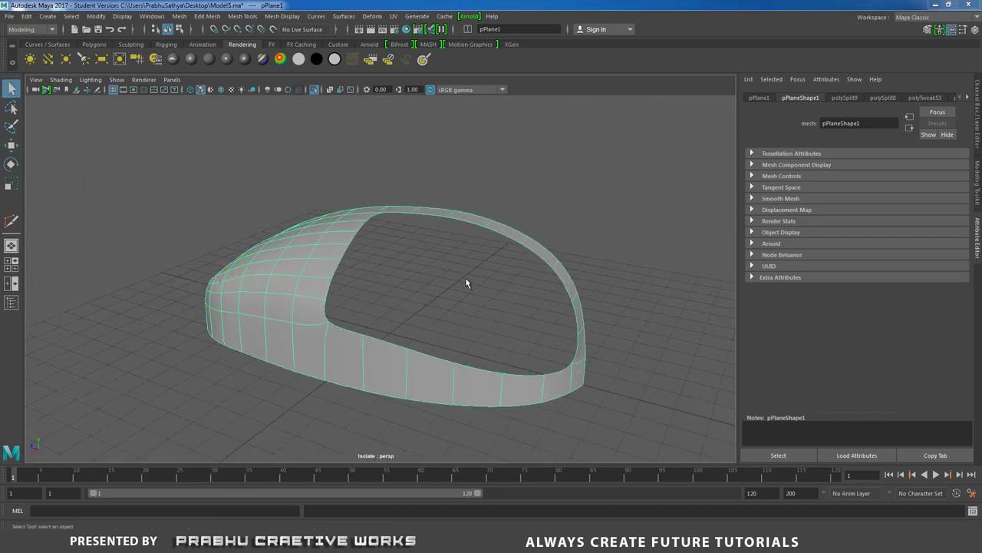
Step: Turn off smooth mesh preview, select the border edge of the open rear area, and fill the hole
{"action": "left_click_drag", "start_coordinate": [464, 281], "coordinate": [432, 252], "text": "alt"}
{"action": "key", "text": "1"}
{"action": "right_click_drag", "start_coordinate": [383, 214], "coordinate": [376, 184]}
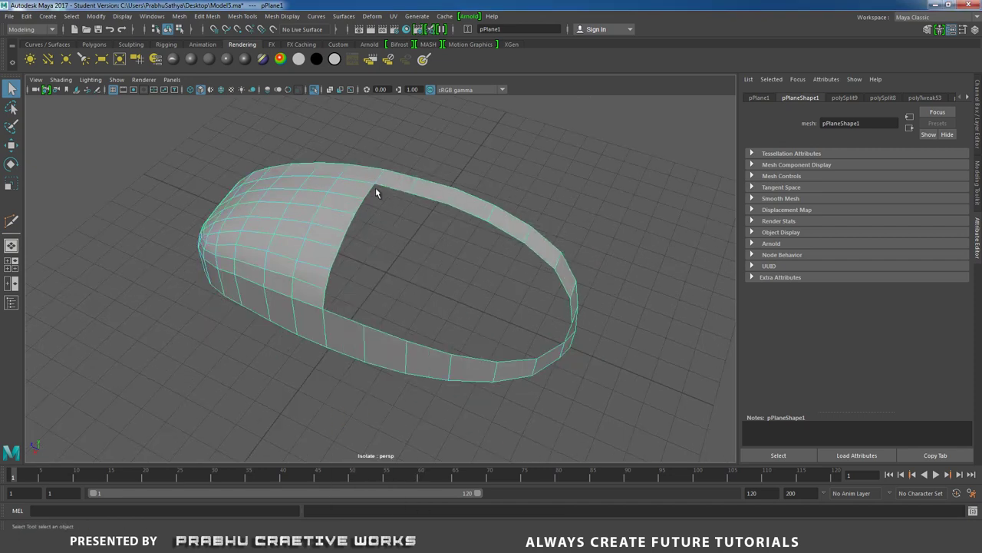
{"action": "left_click", "coordinate": [372, 198]}
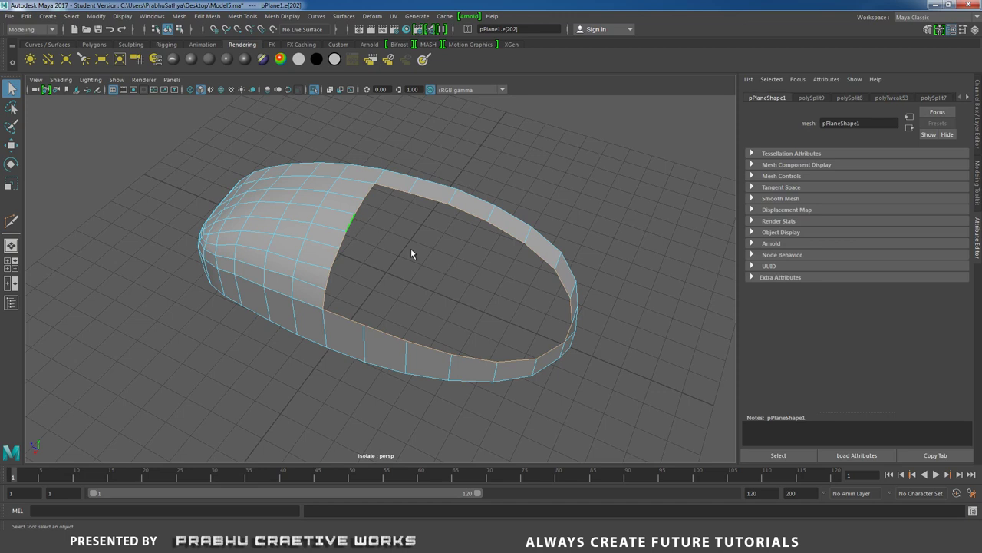
{"action": "right_click_drag", "start_coordinate": [410, 248], "coordinate": [407, 374], "text": "shift"}
{"action": "left_click_drag", "start_coordinate": [430, 242], "coordinate": [441, 264], "text": "alt"}
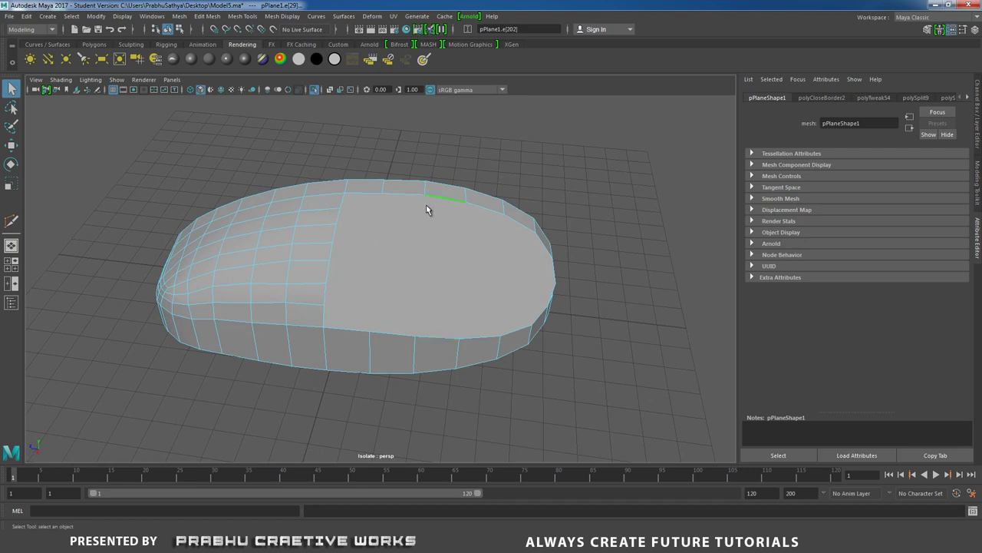
Step: With Multi-Cut, split the filled face crosswise from the centre-line border vertex to the matching vertex on the side border
{"action": "right_click_drag", "start_coordinate": [448, 229], "coordinate": [403, 235], "text": "shift"}
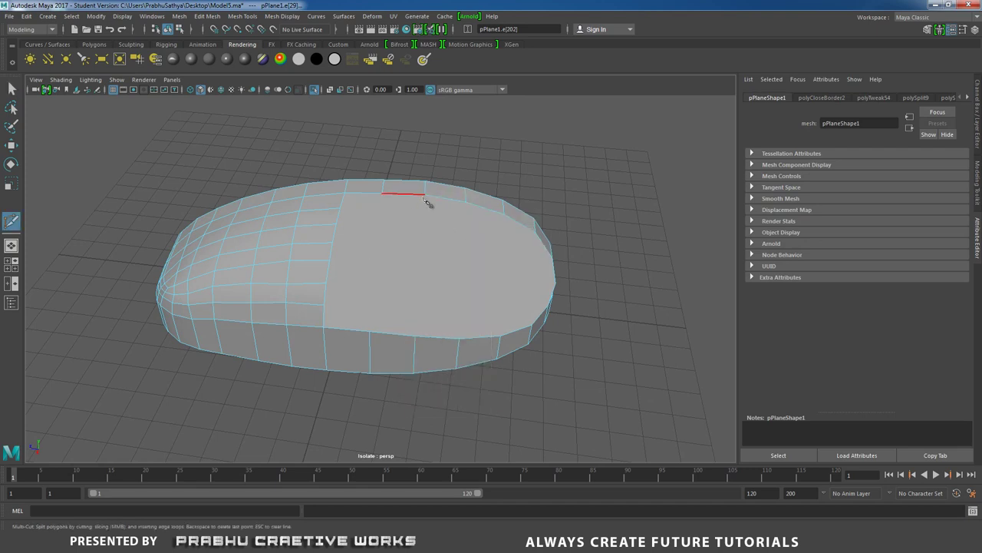
{"action": "left_click", "coordinate": [420, 329]}
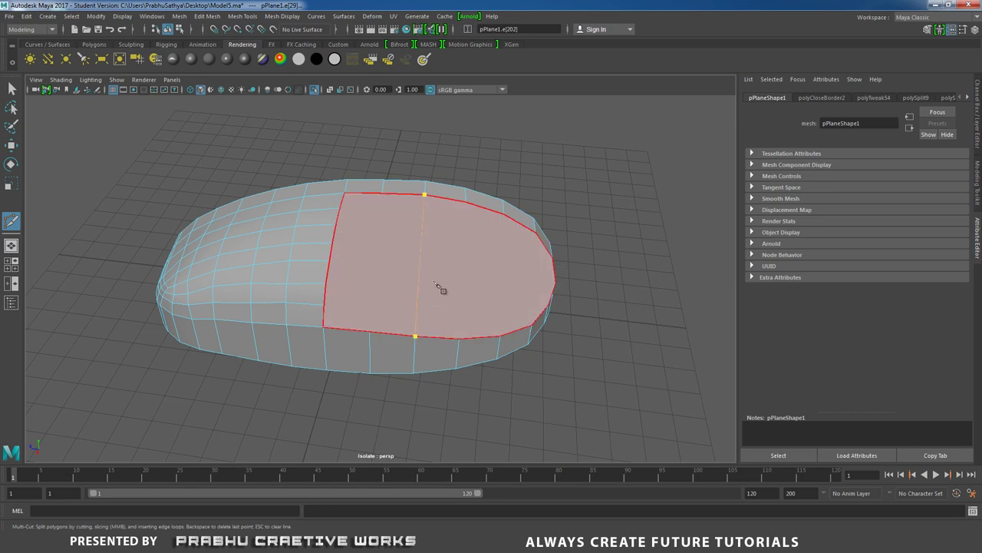
{"action": "right_click", "coordinate": [407, 308]}
{"action": "mouse_move", "coordinate": [430, 294]}
{"action": "left_mouse_down", "text": "alt"}
{"action": "mouse_move", "coordinate": [409, 314]}
{"action": "mouse_move", "coordinate": [422, 295]}
{"action": "left_mouse_up", "text": "alt"}
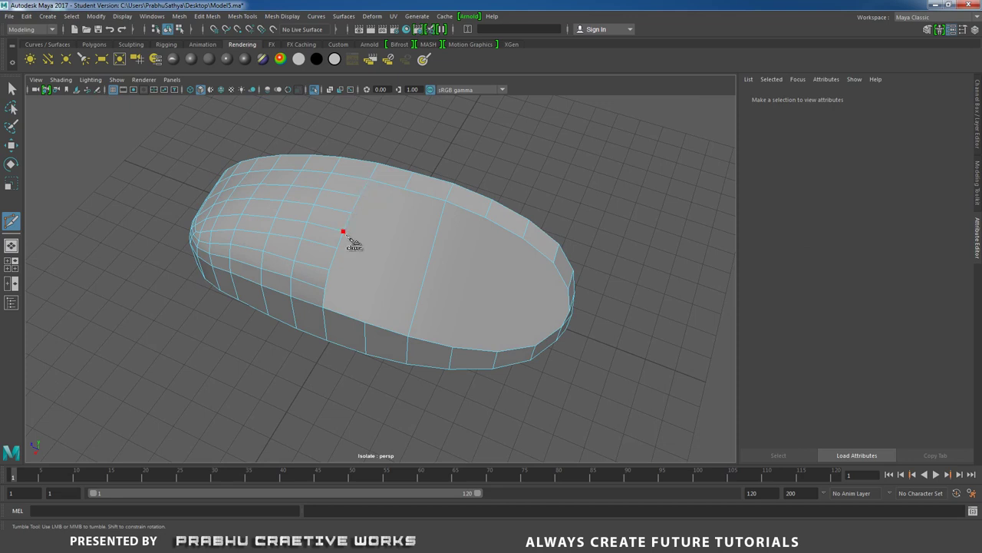
Step: Cut lengthwise from a front border vertex across the cross cut to a vertex on the heel border
{"action": "left_click", "coordinate": [343, 233]}
{"action": "left_click", "coordinate": [428, 273]}
{"action": "left_click_drag", "start_coordinate": [500, 252], "coordinate": [522, 279], "text": "alt"}
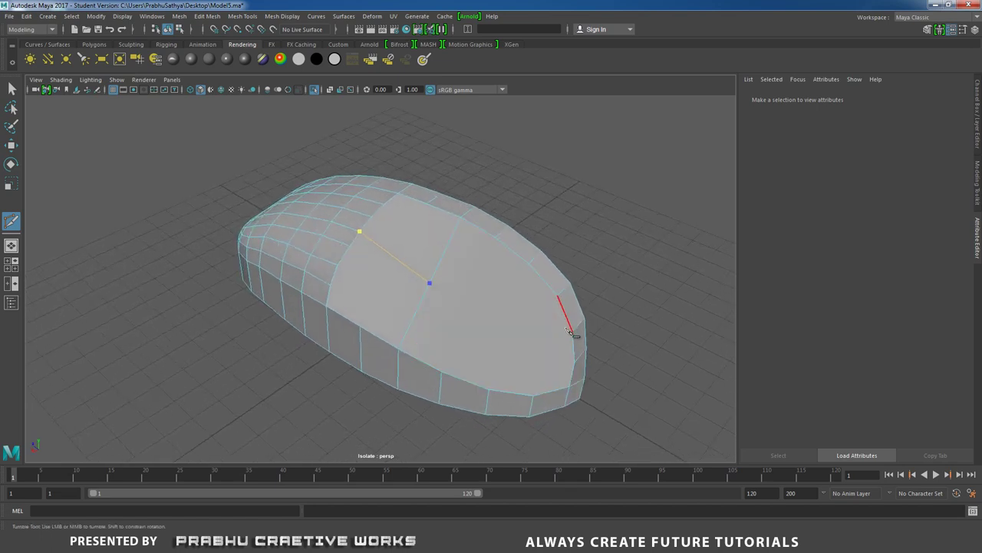
{"action": "right_click", "coordinate": [480, 284]}
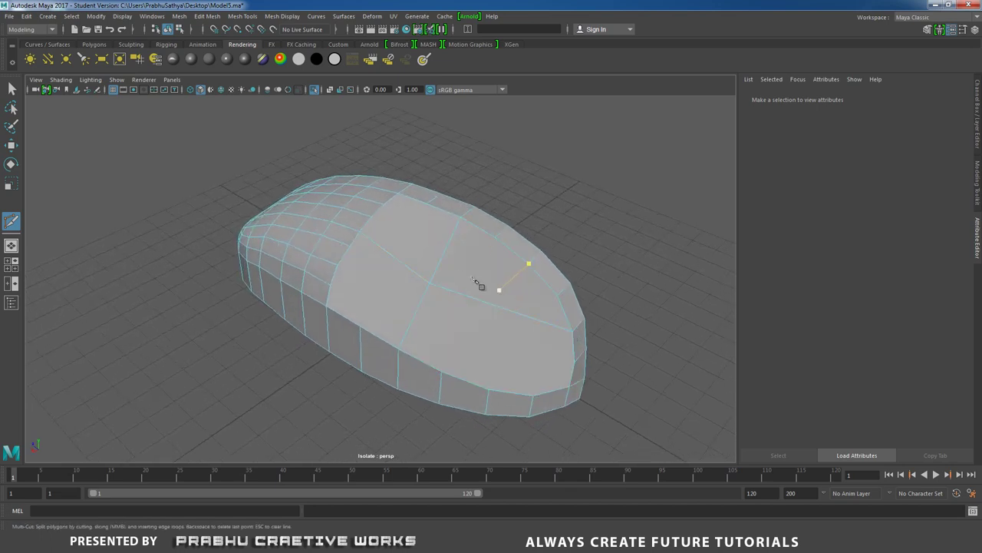
Step: In vertex mode, raise the vertex where the two cuts meet along Y, and return to object mode
{"action": "left_click_drag", "start_coordinate": [479, 284], "coordinate": [437, 264], "text": "alt"}
{"action": "scroll", "coordinate": [475, 305], "scroll_direction": "up", "scroll_amount": 2}
{"action": "key", "text": "w"}
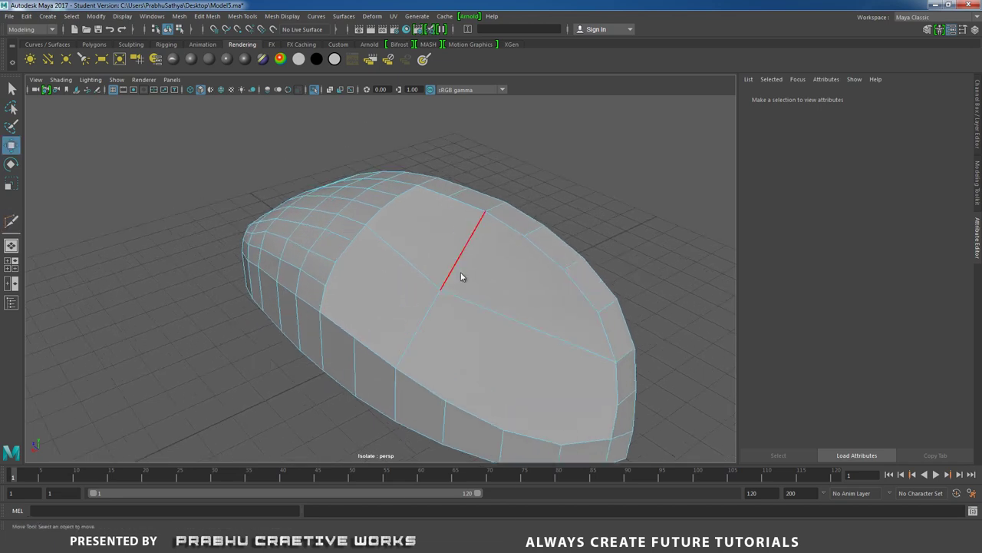
{"action": "right_click_drag", "start_coordinate": [460, 274], "coordinate": [456, 223]}
{"action": "left_click", "coordinate": [441, 286]}
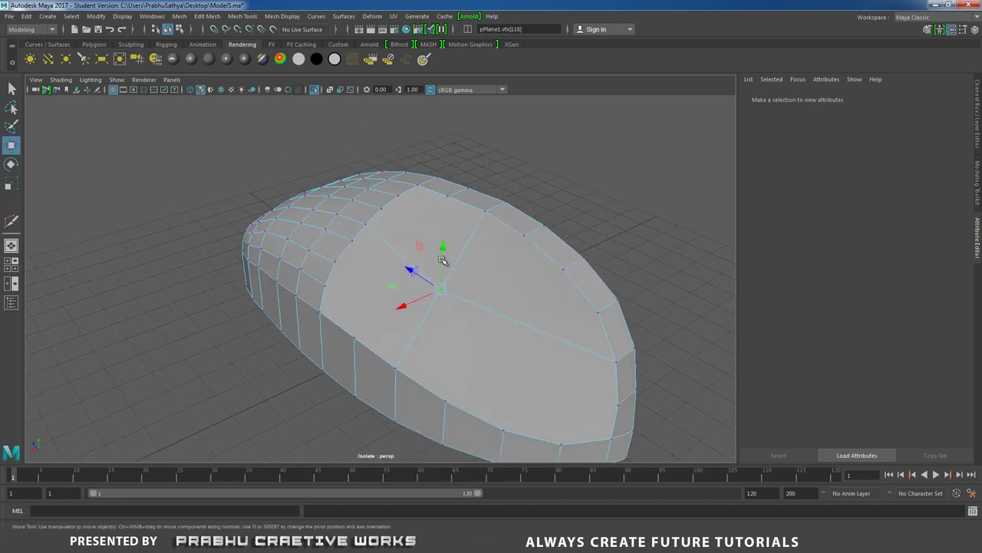
{"action": "left_click_drag", "start_coordinate": [442, 259], "coordinate": [444, 218], "text": "alt"}
{"action": "mouse_move", "coordinate": [442, 279]}
{"action": "left_mouse_down", "text": "alt"}
{"action": "mouse_move", "coordinate": [435, 300]}
{"action": "mouse_move", "coordinate": [365, 275]}
{"action": "mouse_move", "coordinate": [469, 342]}
{"action": "mouse_move", "coordinate": [535, 323]}
{"action": "mouse_move", "coordinate": [570, 284]}
{"action": "mouse_move", "coordinate": [578, 300]}
{"action": "mouse_move", "coordinate": [517, 323]}
{"action": "mouse_move", "coordinate": [427, 274]}
{"action": "mouse_move", "coordinate": [419, 305]}
{"action": "mouse_move", "coordinate": [440, 288]}
{"action": "mouse_move", "coordinate": [434, 296]}
{"action": "mouse_move", "coordinate": [448, 297]}
{"action": "left_mouse_up", "text": "alt"}
{"action": "right_click_drag", "start_coordinate": [504, 254], "coordinate": [512, 250]}
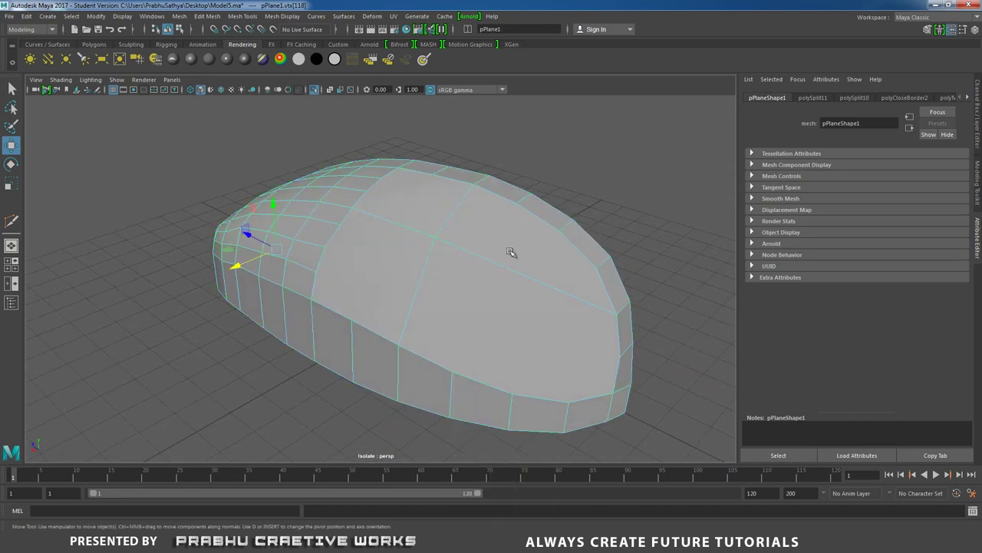
Step: With Multi-Cut, add a second lengthwise cut nearer the side, from a front border vertex across the cross cut to the heel
{"action": "left_click_drag", "start_coordinate": [500, 258], "coordinate": [438, 237], "text": "alt"}
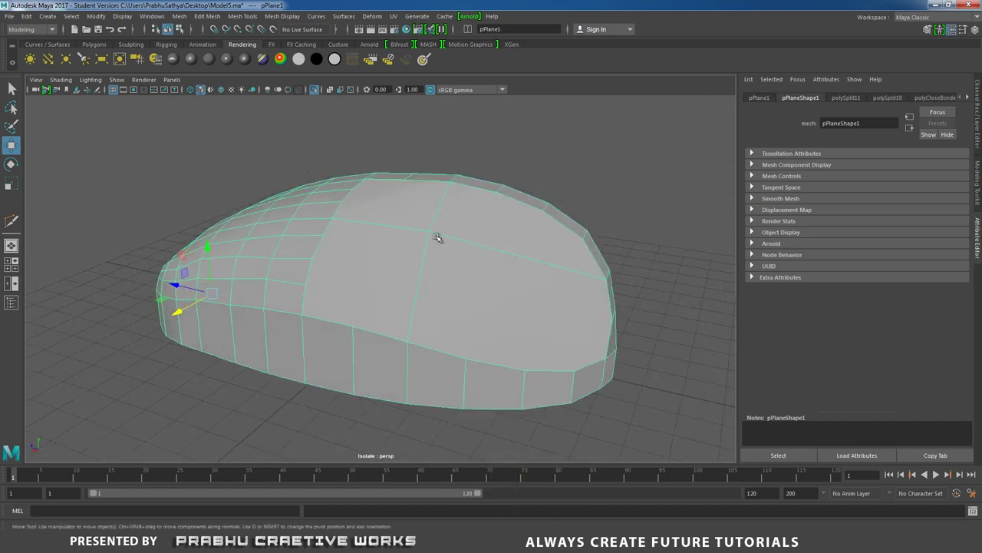
{"action": "right_click_drag", "start_coordinate": [405, 235], "coordinate": [354, 239], "text": "shift"}
{"action": "left_click", "coordinate": [311, 258]}
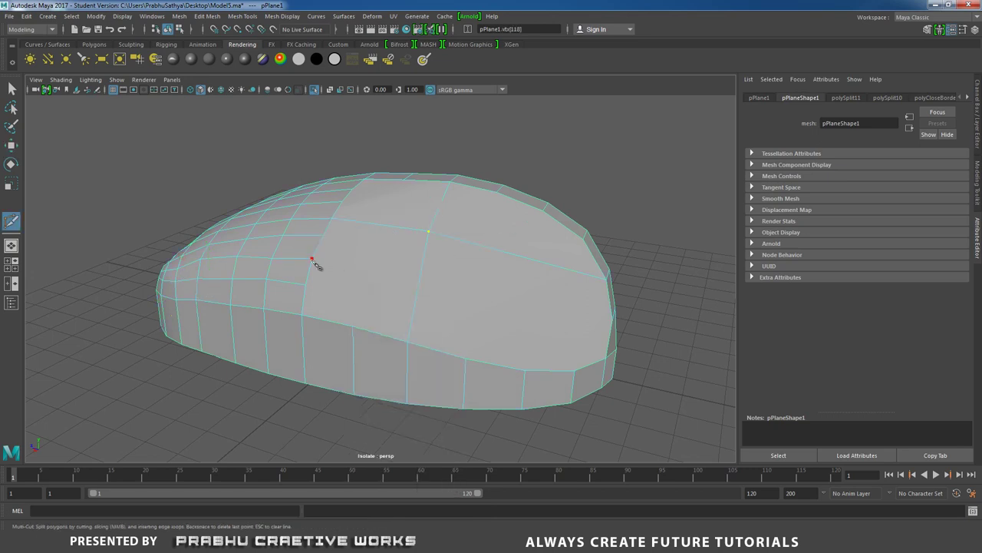
{"action": "left_click", "coordinate": [418, 286]}
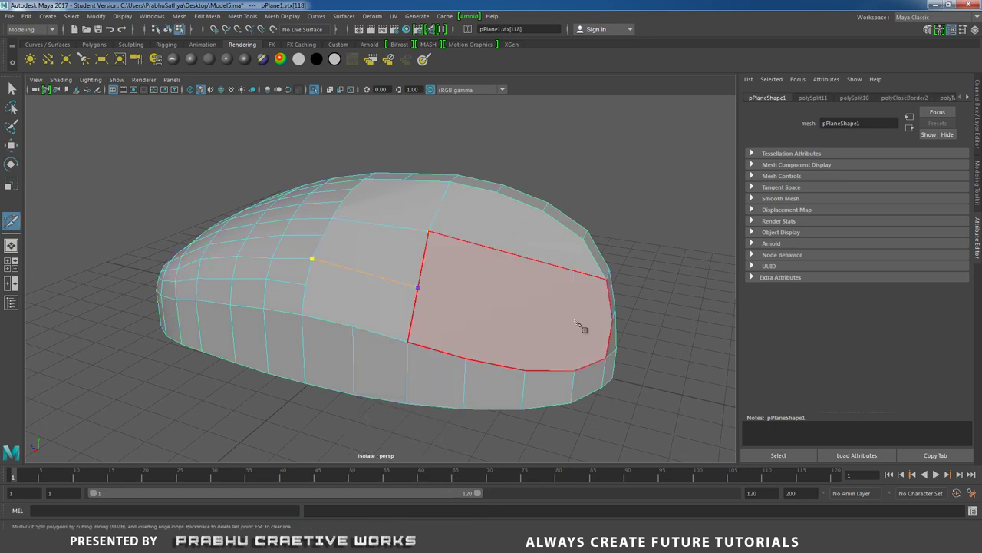
{"action": "left_click_drag", "start_coordinate": [522, 324], "coordinate": [516, 328], "text": "alt"}
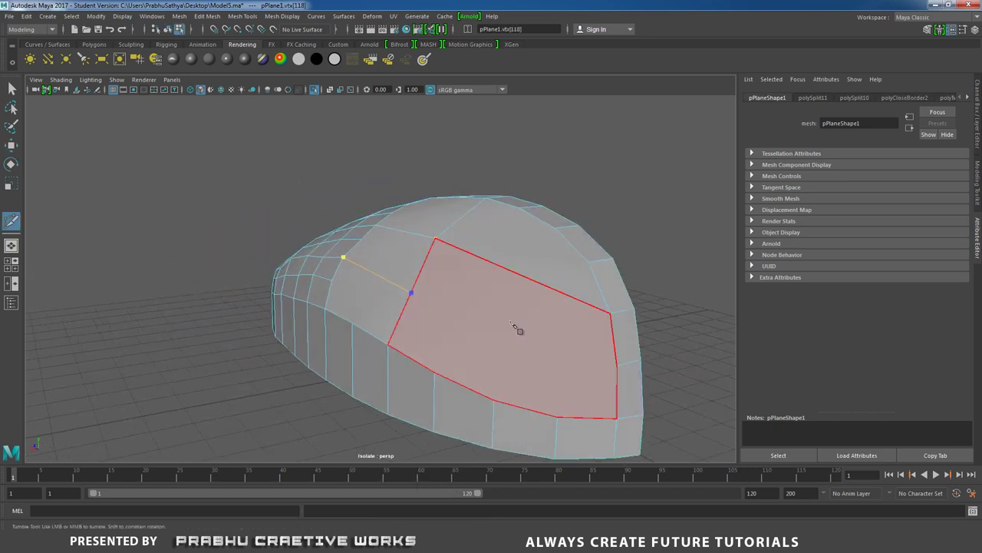
{"action": "left_click", "coordinate": [617, 367]}
{"action": "right_click", "coordinate": [477, 286]}
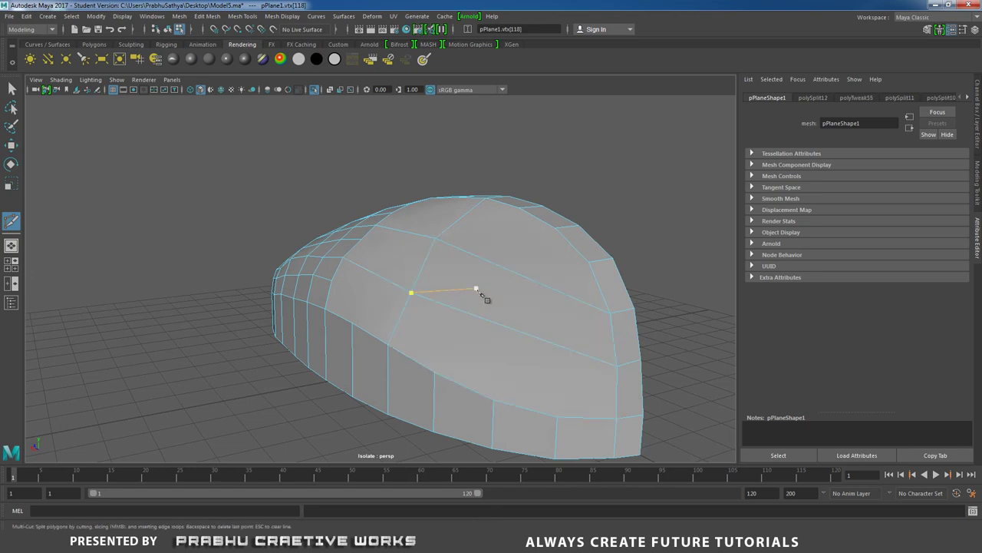
Step: In vertex mode, move the vertex where the second lengthwise cut meets the cross cut along Y and X to round the side
{"action": "left_click_drag", "start_coordinate": [477, 288], "coordinate": [487, 313], "text": "alt"}
{"action": "key", "text": "w"}
{"action": "right_click_drag", "start_coordinate": [448, 282], "coordinate": [389, 247]}
{"action": "left_click", "coordinate": [413, 298]}
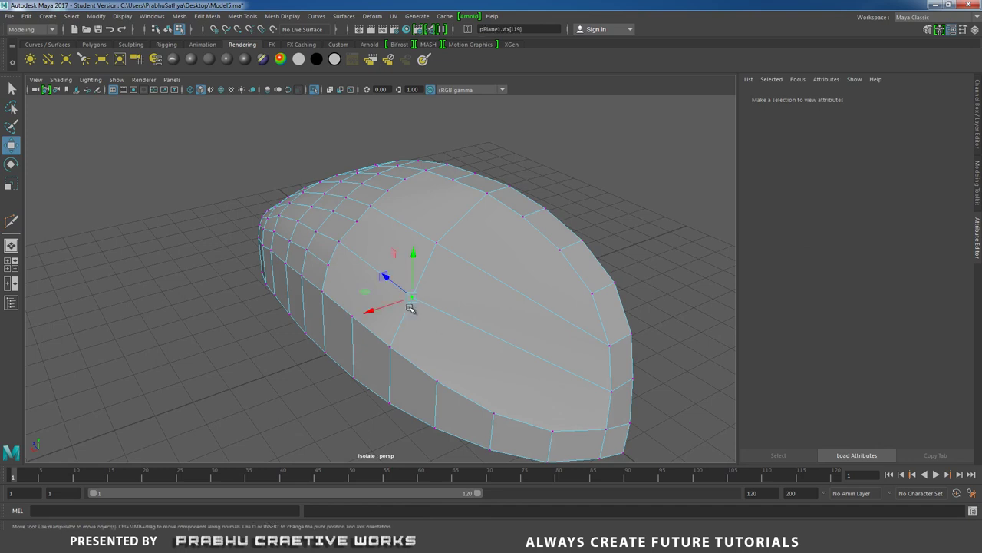
{"action": "left_click_drag", "start_coordinate": [411, 307], "coordinate": [419, 283], "text": "alt"}
{"action": "left_click_drag", "start_coordinate": [409, 247], "coordinate": [433, 311]}
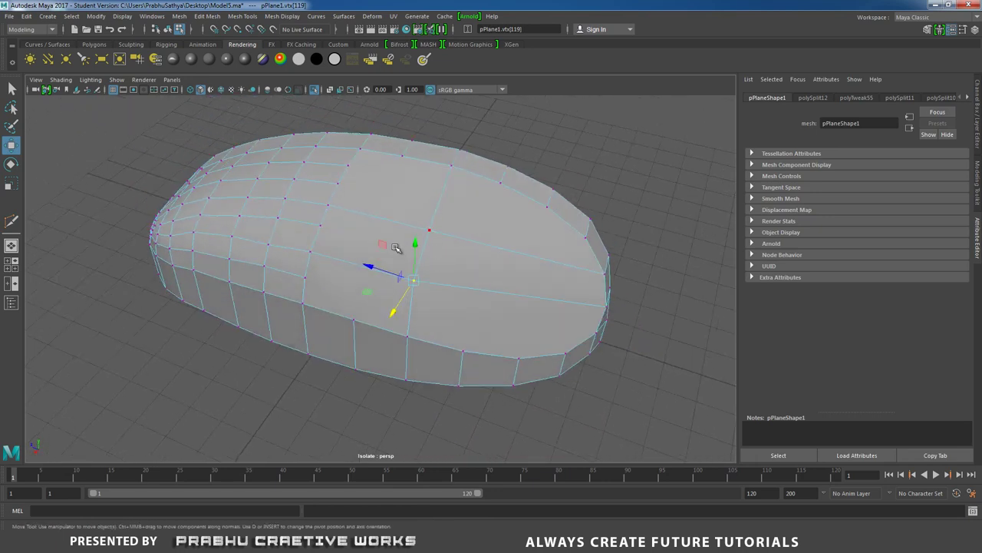
Step: Adjust the upper intersection vertex on the cross cut along Y, and return to object mode
{"action": "left_click_drag", "start_coordinate": [395, 247], "coordinate": [410, 245], "text": "alt"}
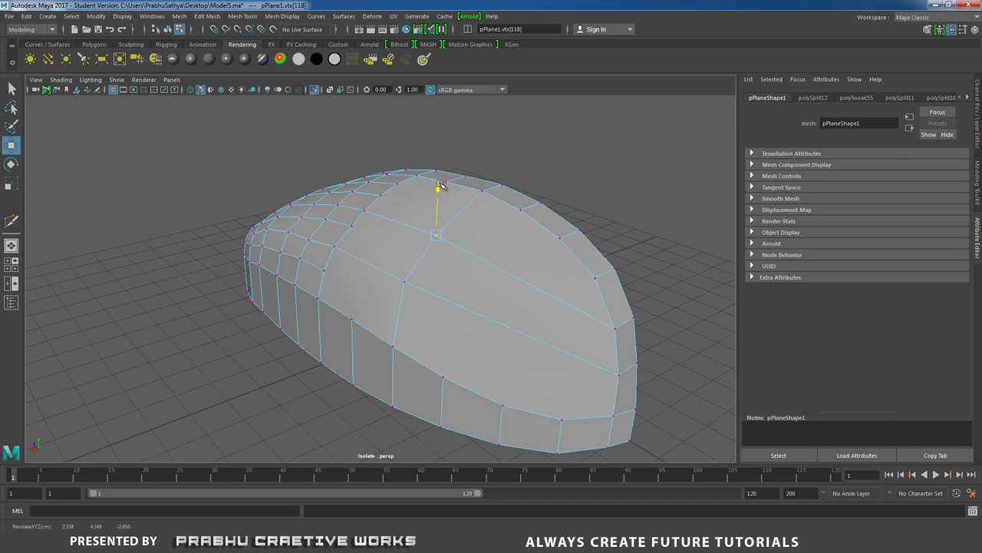
{"action": "left_click_drag", "start_coordinate": [440, 186], "coordinate": [511, 300], "text": "alt"}
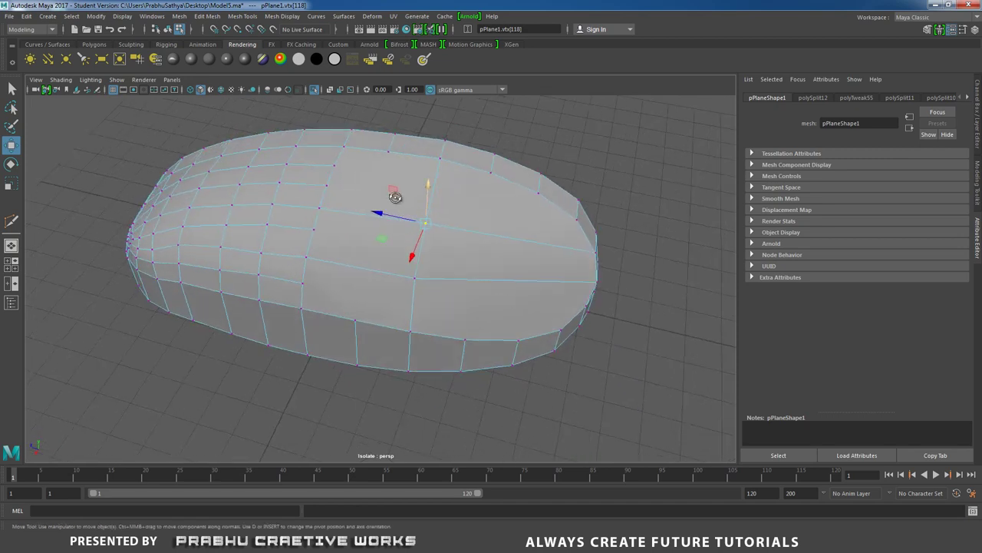
{"action": "left_click_drag", "start_coordinate": [395, 198], "coordinate": [362, 244], "text": "alt"}
{"action": "right_click_drag", "start_coordinate": [362, 243], "coordinate": [369, 222]}
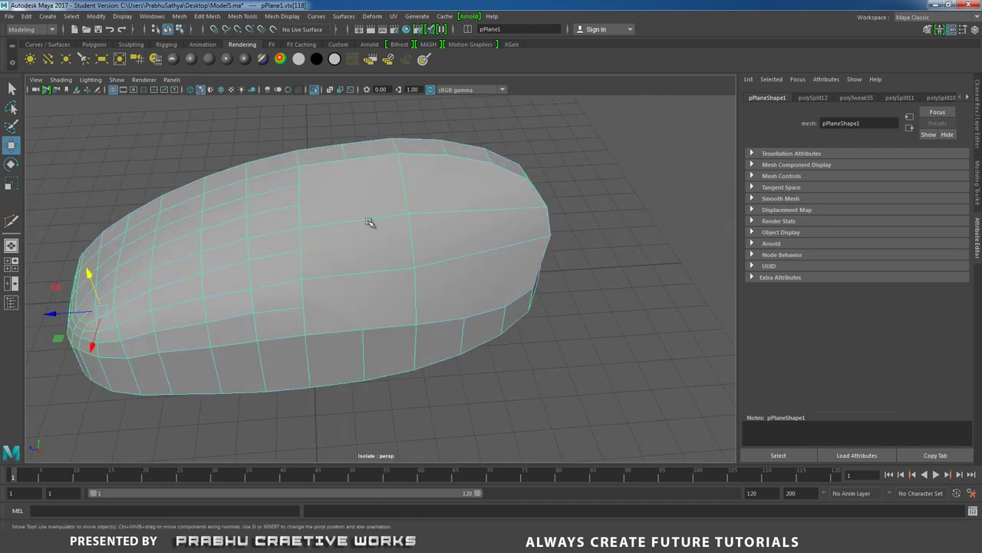
Step: With Multi-Cut, add a crosswise cut between the front border and the existing cross cut, linking opposite side border vertices
{"action": "right_click", "coordinate": [361, 190], "text": "shift"}
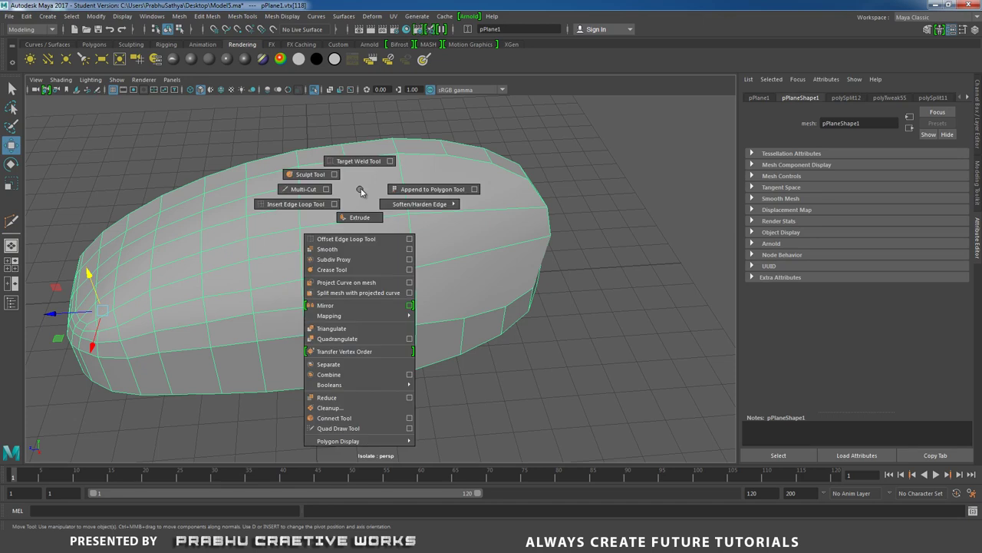
{"action": "left_click", "coordinate": [310, 191]}
{"action": "left_click_drag", "start_coordinate": [419, 254], "coordinate": [388, 208], "text": "alt"}
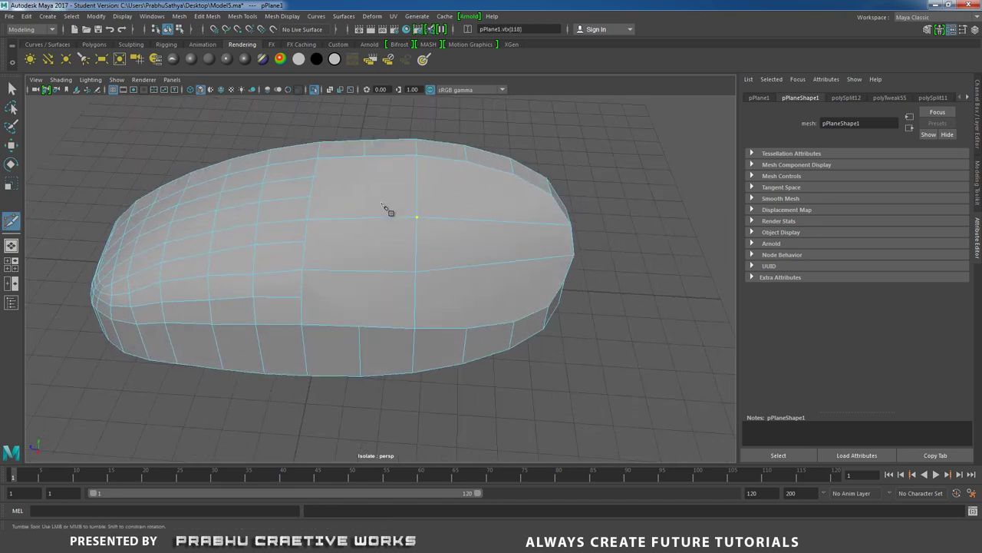
{"action": "left_click", "coordinate": [364, 157]}
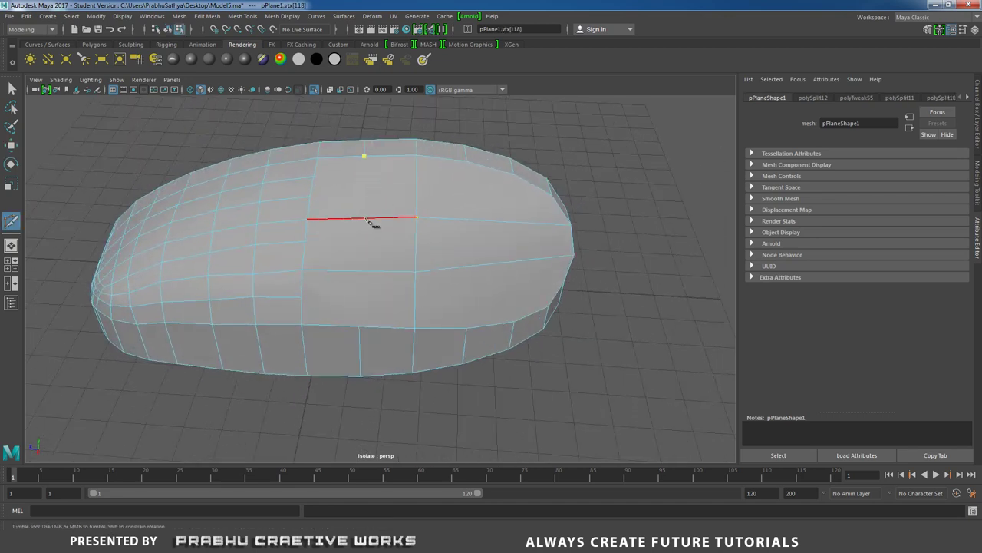
{"action": "left_click", "coordinate": [416, 218]}
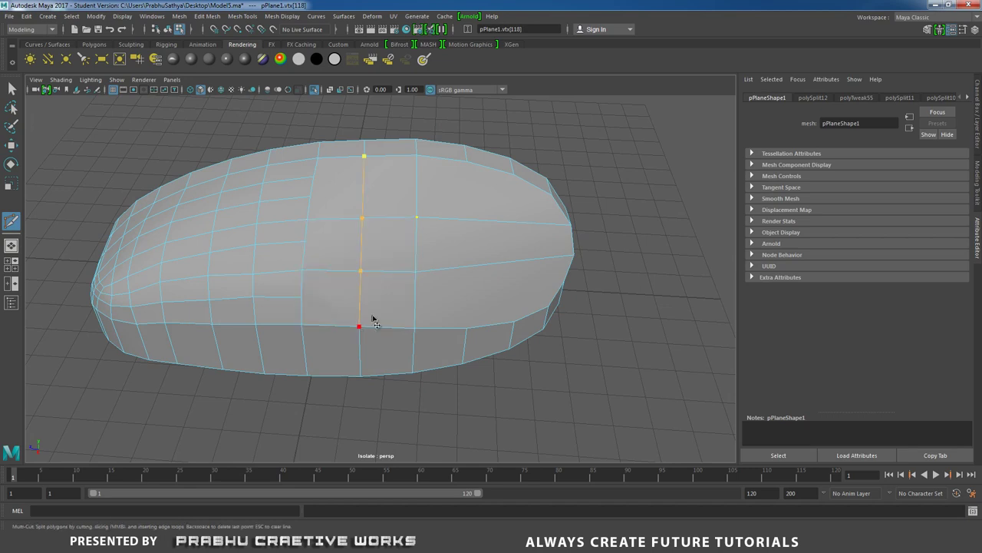
{"action": "right_click", "coordinate": [390, 262]}
Step: Move the new cross cut's middle edge between the two lengthwise cuts along Y and X to round the upper
{"action": "left_click_drag", "start_coordinate": [390, 261], "coordinate": [324, 266], "text": "alt"}
{"action": "key", "text": "w"}
{"action": "left_click", "coordinate": [386, 239]}
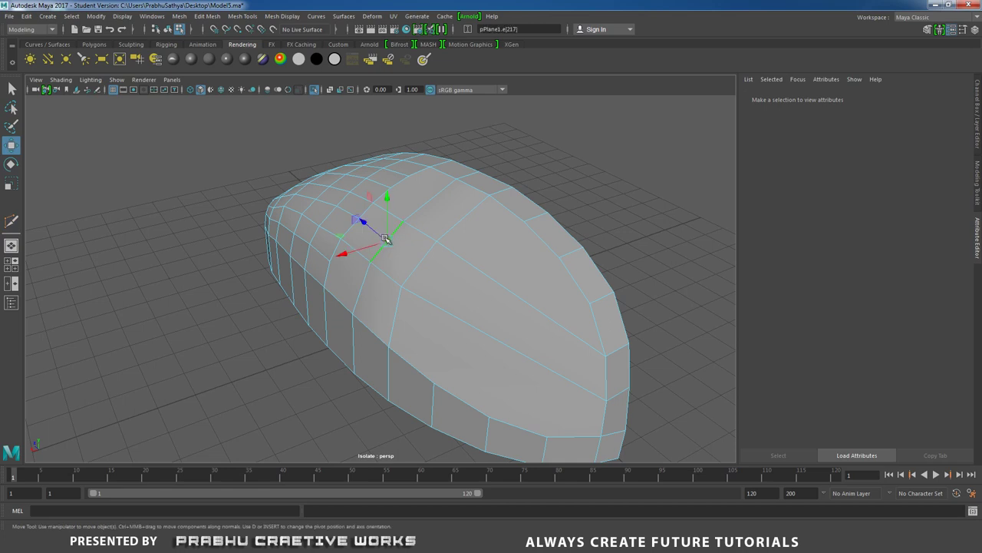
{"action": "left_click_drag", "start_coordinate": [322, 228], "coordinate": [323, 224], "text": "alt"}
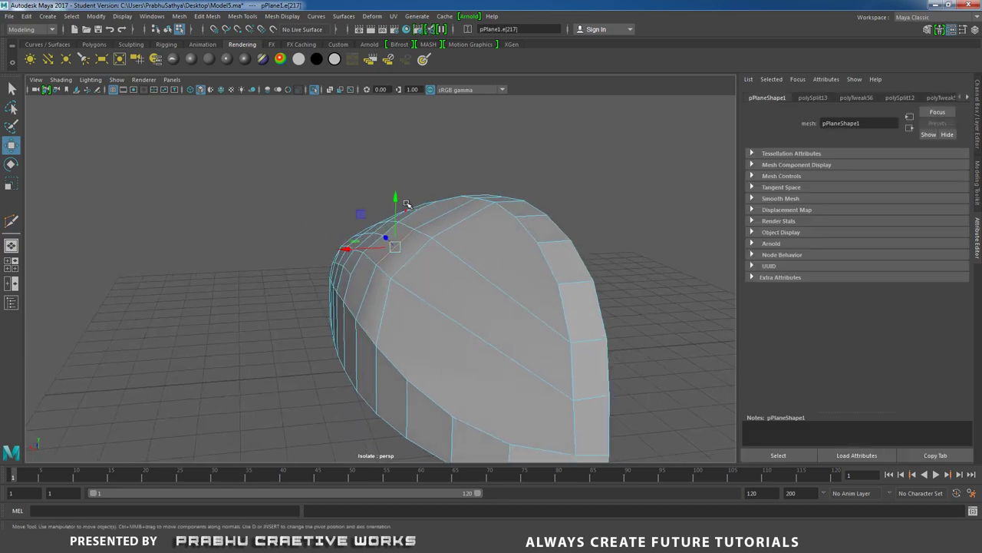
{"action": "left_click_drag", "start_coordinate": [395, 198], "coordinate": [394, 197]}
{"action": "left_click_drag", "start_coordinate": [349, 244], "coordinate": [537, 313]}
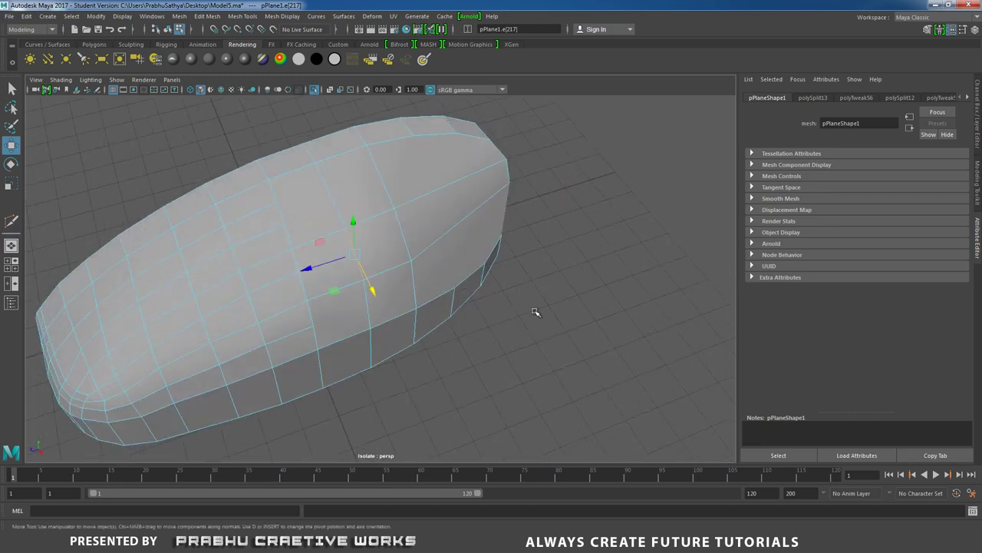
{"action": "left_click", "coordinate": [536, 313]}
Step: With Multi-Cut, add another cross cut near the heel, linking opposite border vertices across both lengthwise cuts
{"action": "left_click_drag", "start_coordinate": [459, 286], "coordinate": [391, 333], "text": "alt"}
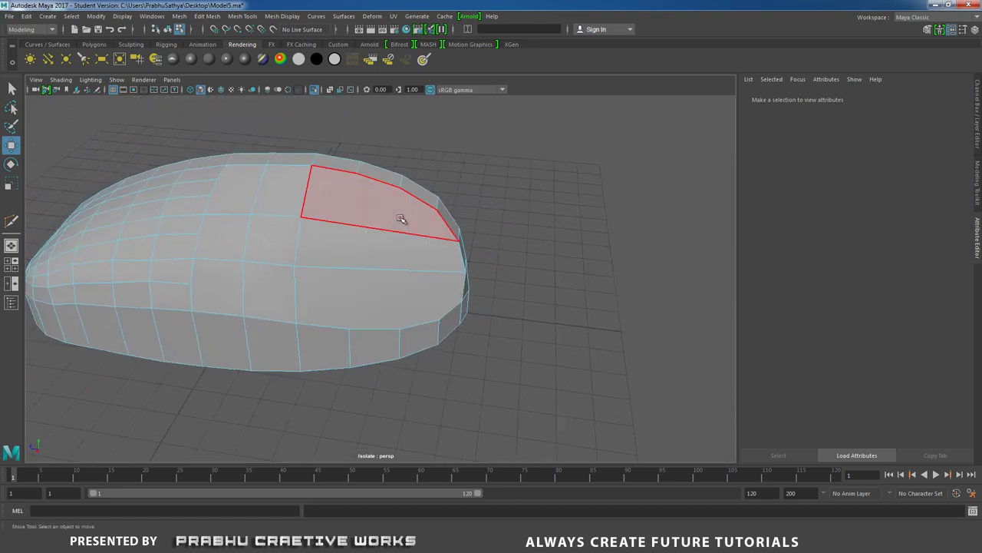
{"action": "right_click_drag", "start_coordinate": [411, 214], "coordinate": [361, 210], "text": "shift"}
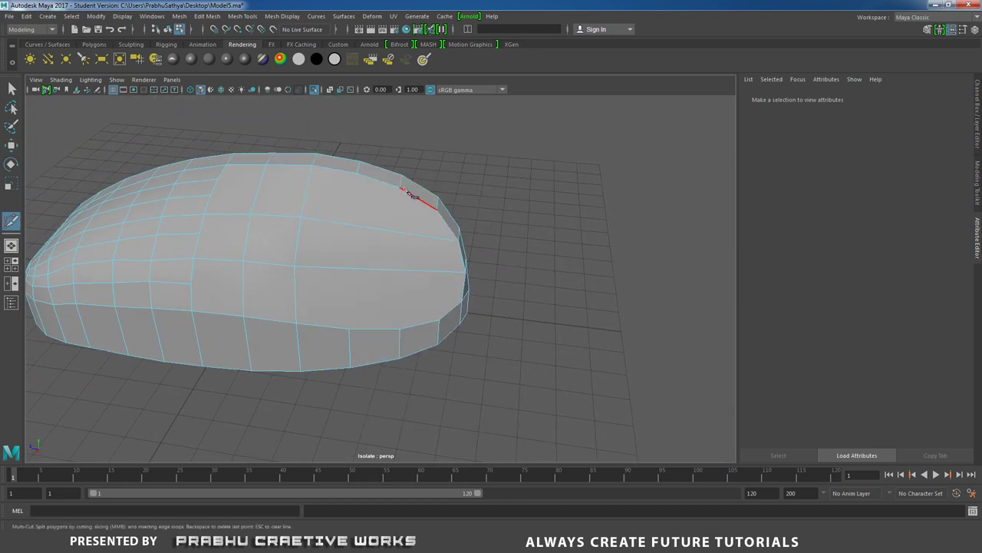
{"action": "left_click", "coordinate": [400, 188]}
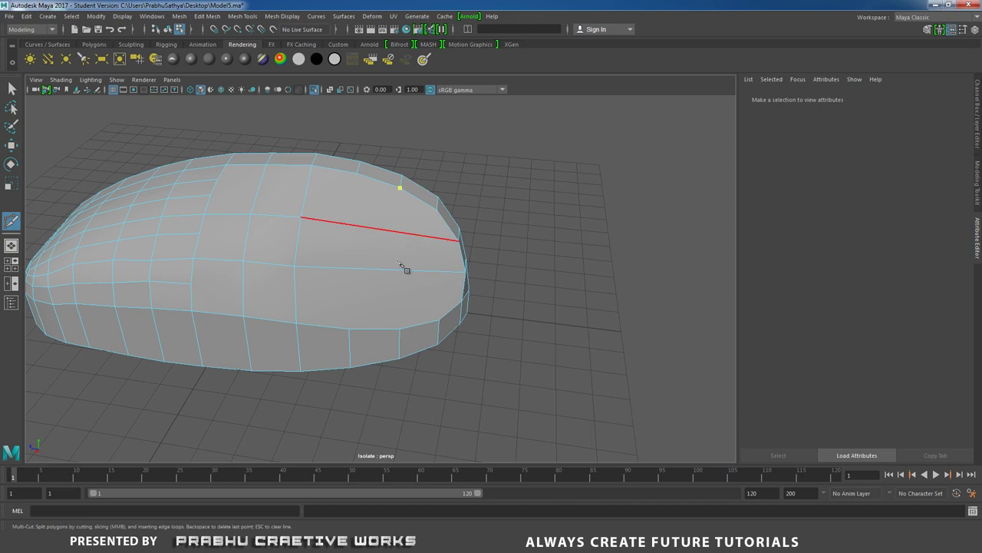
{"action": "left_click", "coordinate": [400, 328]}
{"action": "key", "text": "Return"}
{"action": "left_click_drag", "start_coordinate": [422, 270], "coordinate": [386, 282], "text": "alt"}
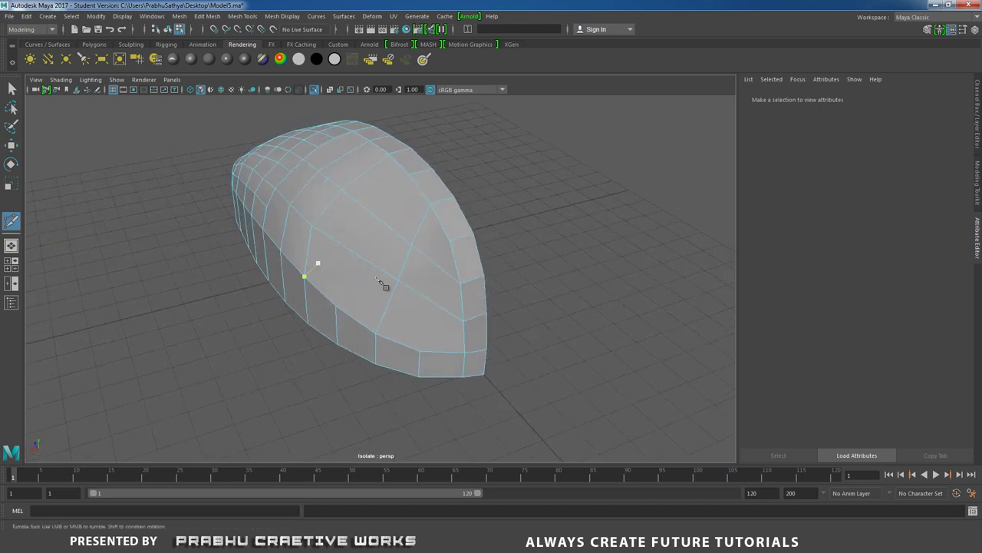
Step: In edge mode, move the heel cross cut's middle edge along X to even out the rear curvature
{"action": "key", "text": "w"}
{"action": "right_click_drag", "start_coordinate": [412, 251], "coordinate": [412, 221]}
{"action": "left_click", "coordinate": [405, 261]}
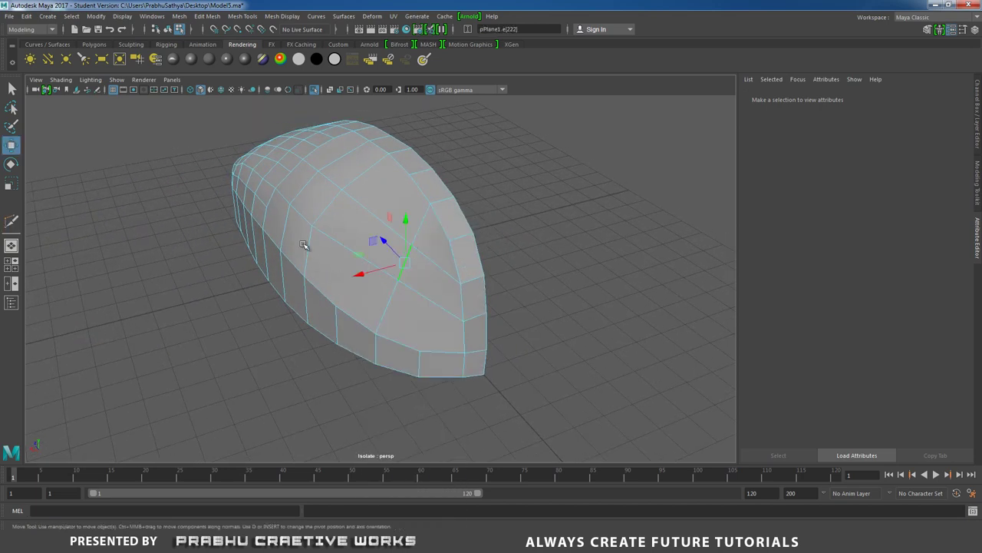
{"action": "left_click_drag", "start_coordinate": [321, 244], "coordinate": [289, 244], "text": "alt"}
{"action": "left_click_drag", "start_coordinate": [354, 271], "coordinate": [460, 217]}
Step: In vertex mode, adjust an intersection vertex on the heel cross cut along Y, and return to object mode
{"action": "right_click_drag", "start_coordinate": [456, 215], "coordinate": [394, 195]}
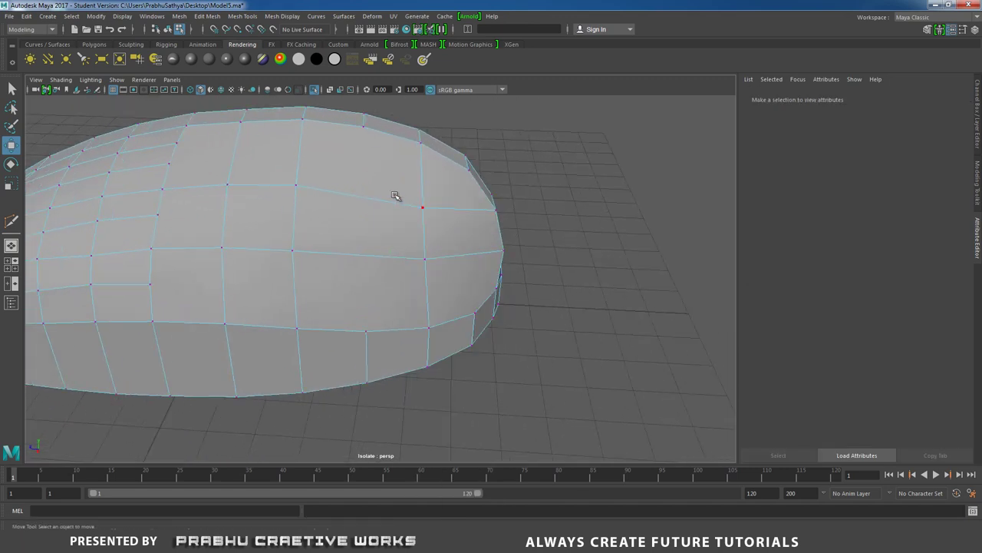
{"action": "left_click_drag", "start_coordinate": [431, 223], "coordinate": [407, 233], "text": "alt"}
{"action": "left_click_drag", "start_coordinate": [423, 169], "coordinate": [376, 228], "text": "alt"}
{"action": "right_click", "coordinate": [303, 206]}
{"action": "right_click_drag", "start_coordinate": [303, 206], "coordinate": [330, 197]}
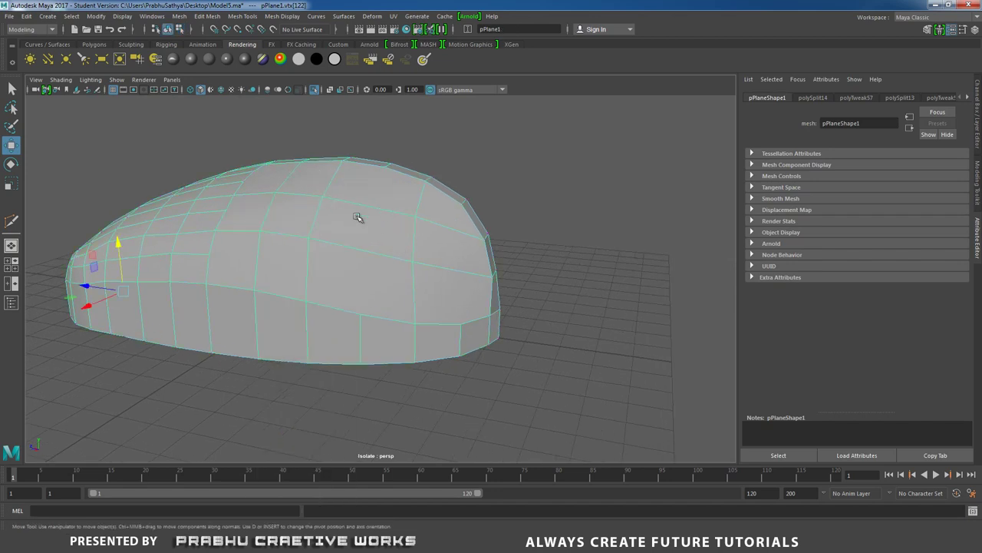
Step: Insert an edge loop midway between the two lengthwise cuts, running from the front cross cut through the heel rim
{"action": "scroll", "coordinate": [456, 285], "scroll_direction": "up", "scroll_amount": 5}
{"action": "right_click_drag", "start_coordinate": [439, 269], "coordinate": [379, 284], "text": "shift"}
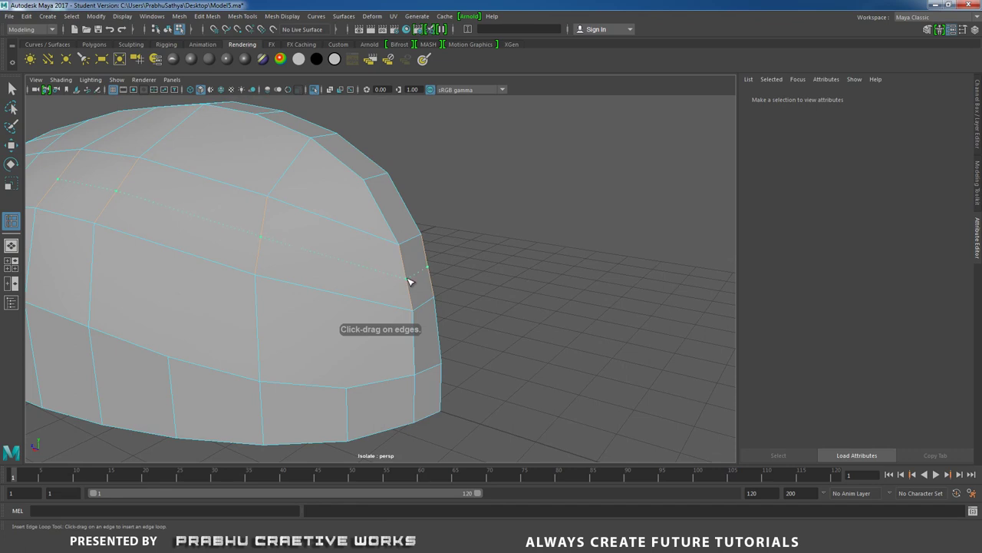
{"action": "left_click", "coordinate": [410, 277]}
{"action": "left_click_drag", "start_coordinate": [243, 247], "coordinate": [396, 298], "text": "alt"}
Step: Scale the new lengthwise edge loop slightly outward to round the side of the upper
{"action": "key", "text": "r"}
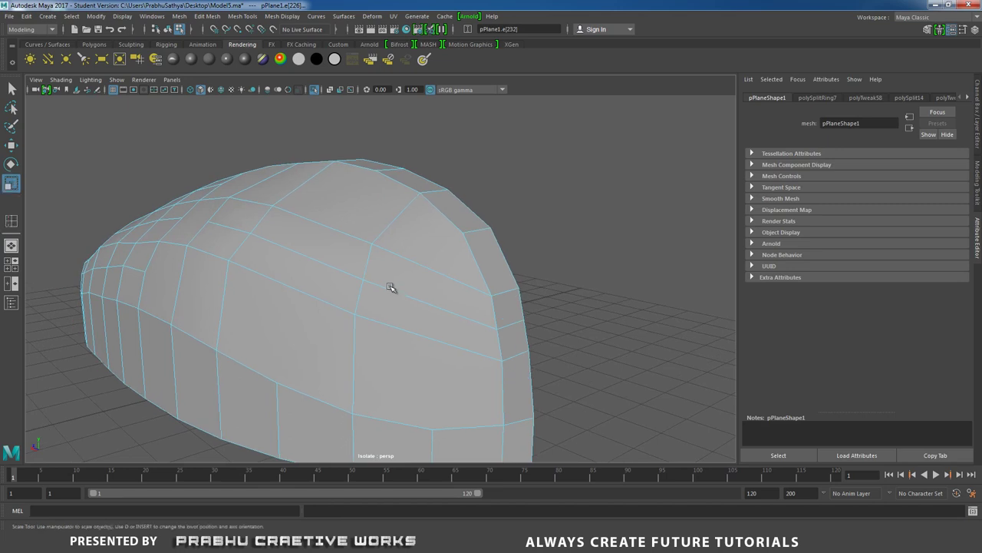
{"action": "left_click_drag", "start_coordinate": [328, 271], "coordinate": [311, 248], "text": "alt"}
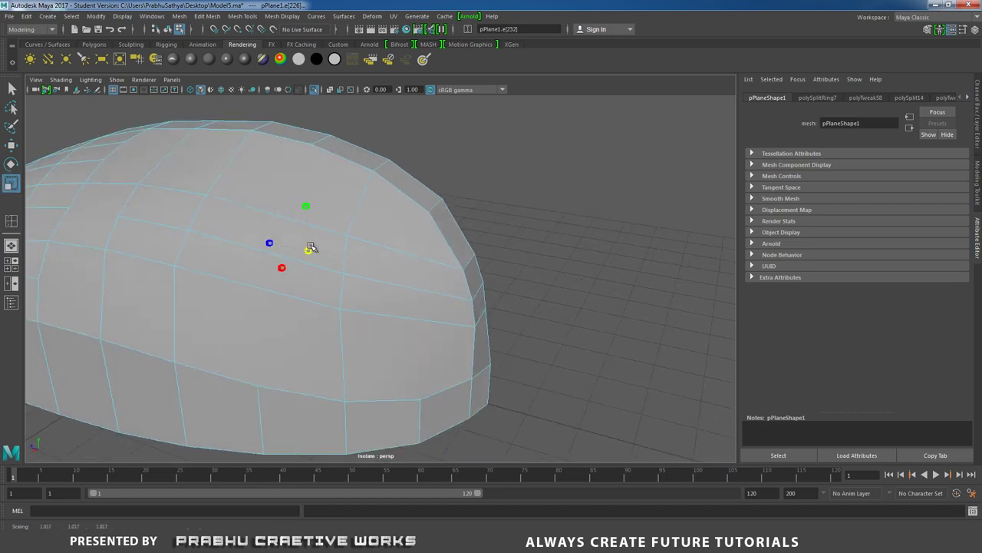
{"action": "left_click_drag", "start_coordinate": [309, 248], "coordinate": [323, 274], "text": "alt"}
{"action": "right_click_drag", "start_coordinate": [332, 267], "coordinate": [326, 275]}
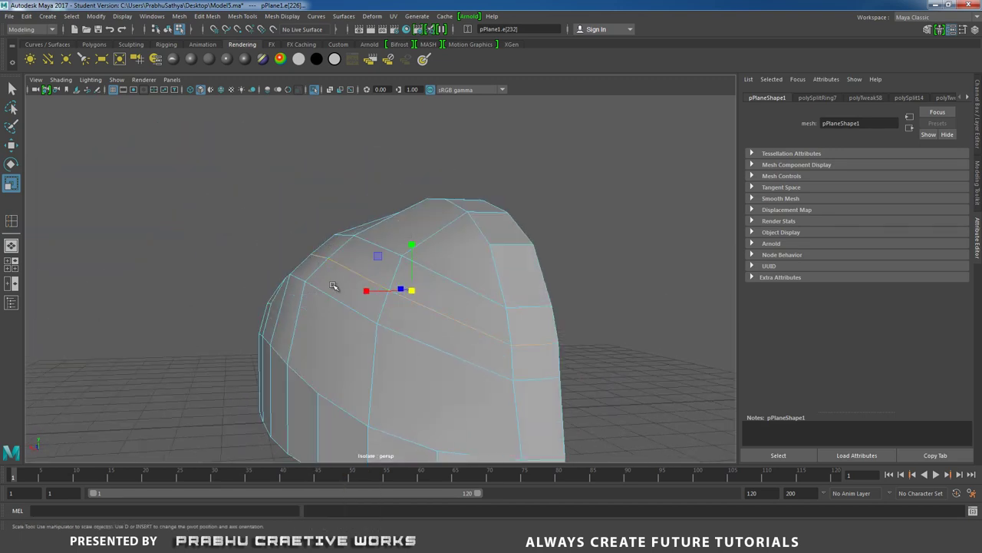
Step: Select the new lengthwise loop's front edge and move it along Y to follow the side curvature
{"action": "left_click_drag", "start_coordinate": [345, 302], "coordinate": [344, 302], "text": "alt"}
{"action": "left_click_drag", "start_coordinate": [307, 220], "coordinate": [233, 184], "text": "alt"}
{"action": "left_click", "coordinate": [276, 184]}
{"action": "key", "text": "w"}
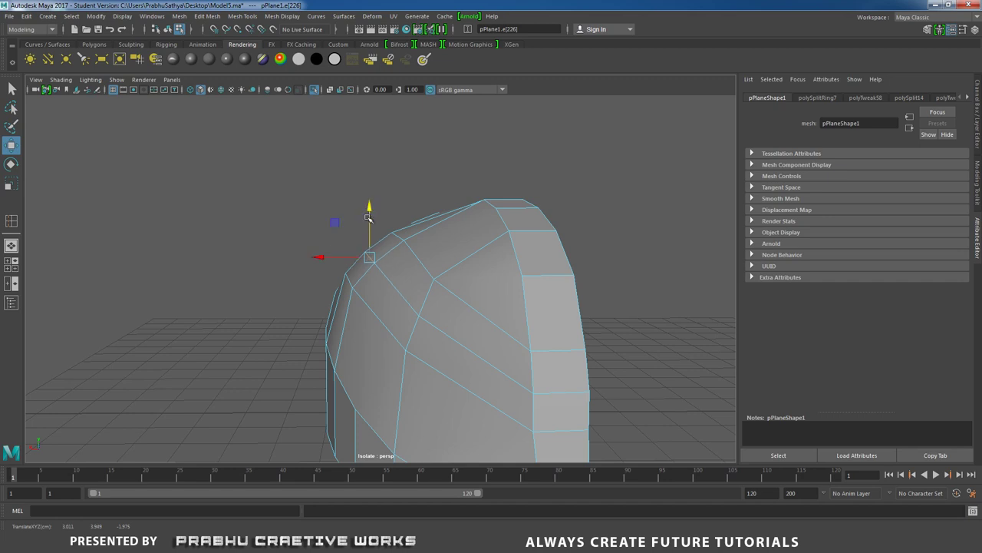
{"action": "left_click_drag", "start_coordinate": [443, 318], "coordinate": [422, 307], "text": "alt"}
Step: In vertex mode, move the vertex where the new lengthwise loop meets the heel cross cut along X
{"action": "right_click_drag", "start_coordinate": [421, 247], "coordinate": [358, 247]}
{"action": "left_click_drag", "start_coordinate": [414, 293], "coordinate": [449, 311], "text": "alt"}
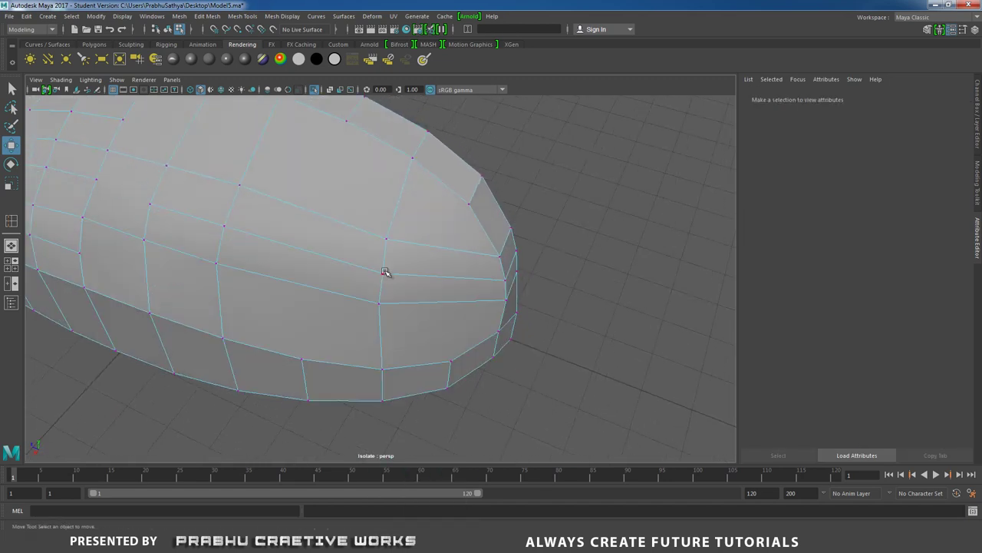
{"action": "left_click", "coordinate": [383, 273]}
{"action": "left_click_drag", "start_coordinate": [250, 269], "coordinate": [301, 258], "text": "alt"}
{"action": "left_click_drag", "start_coordinate": [370, 319], "coordinate": [366, 278]}
{"action": "middle_click_drag", "start_coordinate": [366, 277], "coordinate": [390, 291], "text": "alt"}
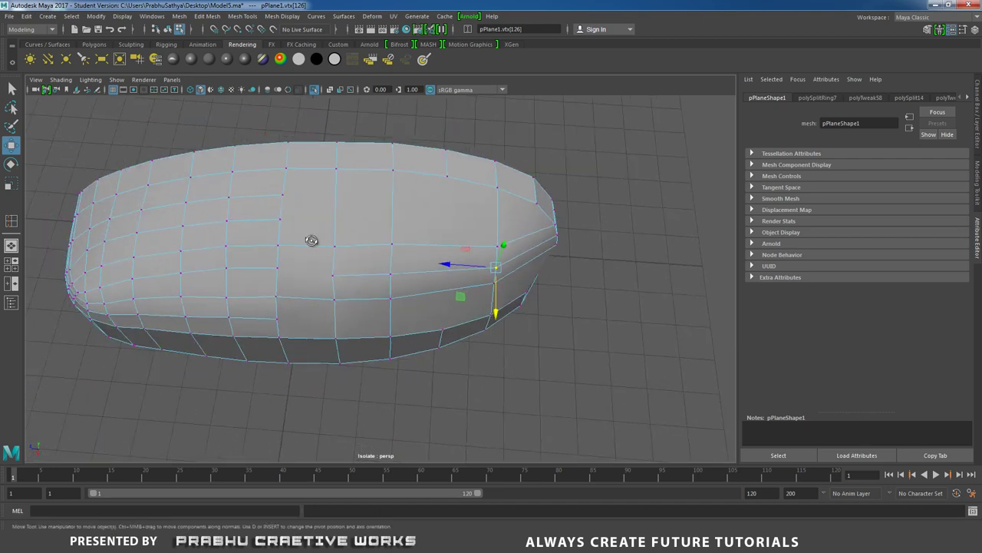
{"action": "left_click_drag", "start_coordinate": [312, 241], "coordinate": [310, 233], "text": "alt"}
Step: With Multi-Cut, connect the new loop's front end to the matching vertex on the front border
{"action": "right_click_drag", "start_coordinate": [310, 234], "coordinate": [388, 290], "text": "alt"}
{"action": "middle_click_drag", "start_coordinate": [304, 244], "coordinate": [369, 239], "text": "alt"}
{"action": "right_click_drag", "start_coordinate": [368, 239], "coordinate": [307, 230]}
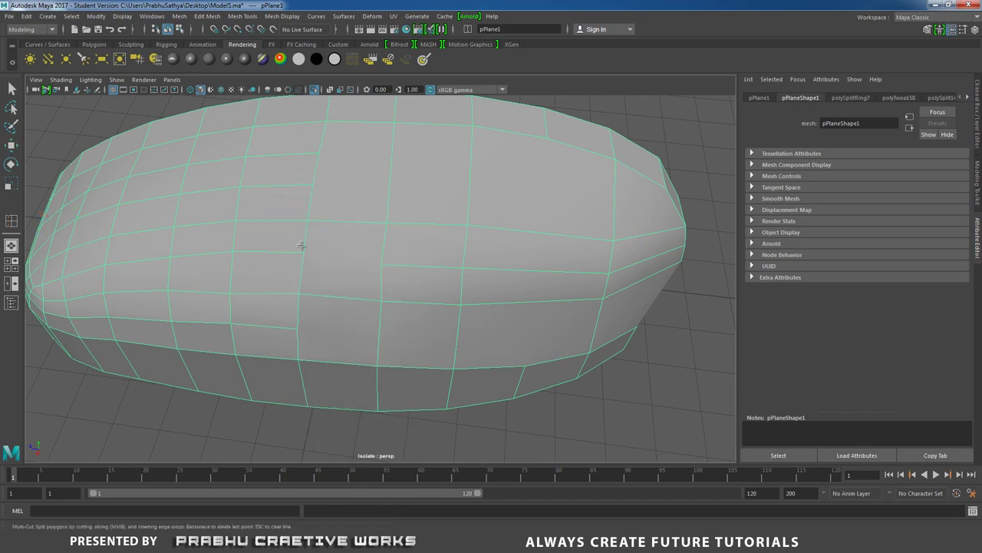
{"action": "left_click", "coordinate": [381, 266]}
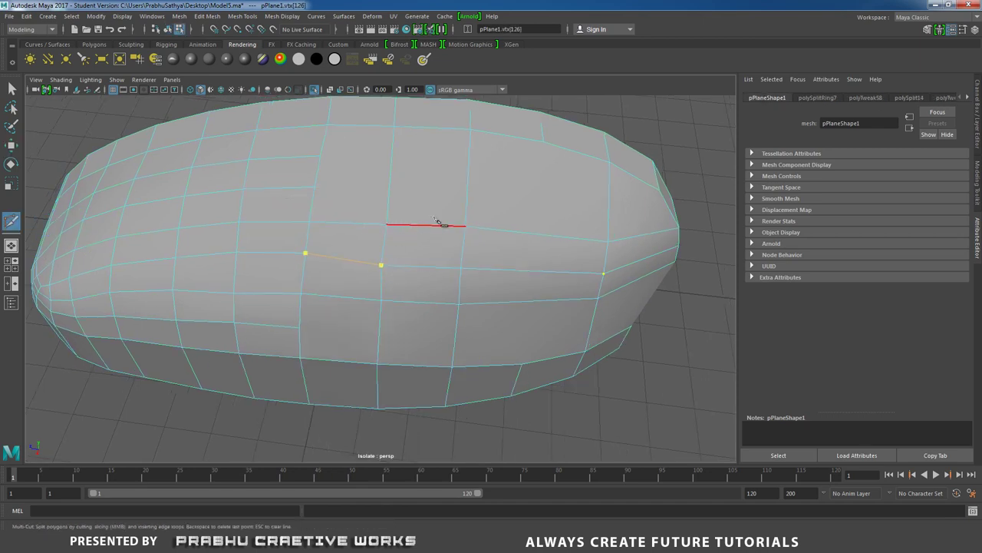
{"action": "key", "text": "Return"}
Step: In vertex mode, move the vertex joining the loop's front end and the front cross cut along Z, X and Y
{"action": "scroll", "coordinate": [427, 261], "scroll_direction": "down", "scroll_amount": 2}
{"action": "scroll", "coordinate": [445, 264], "scroll_direction": "up", "scroll_amount": 4}
{"action": "key", "text": "w"}
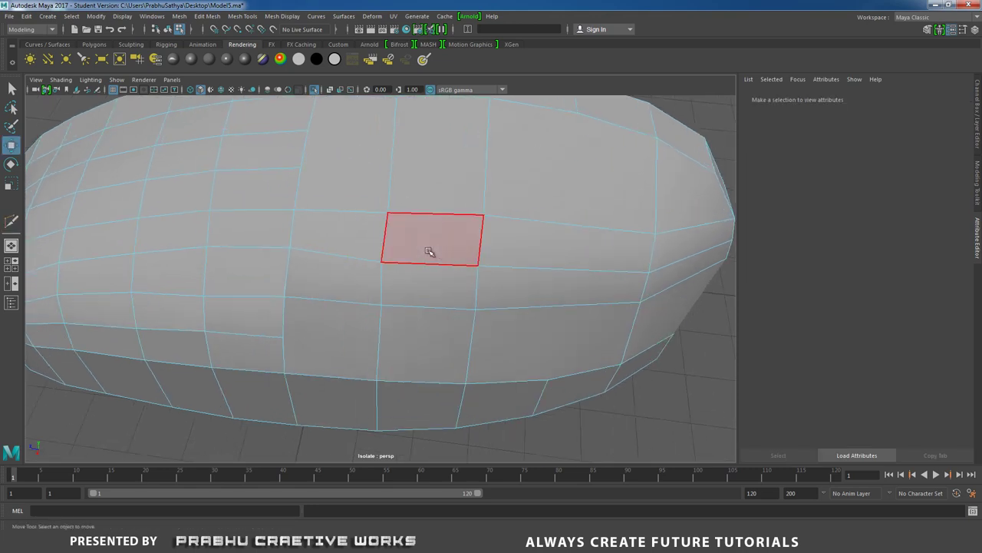
{"action": "right_click_drag", "start_coordinate": [403, 267], "coordinate": [351, 243]}
{"action": "left_click", "coordinate": [403, 277]}
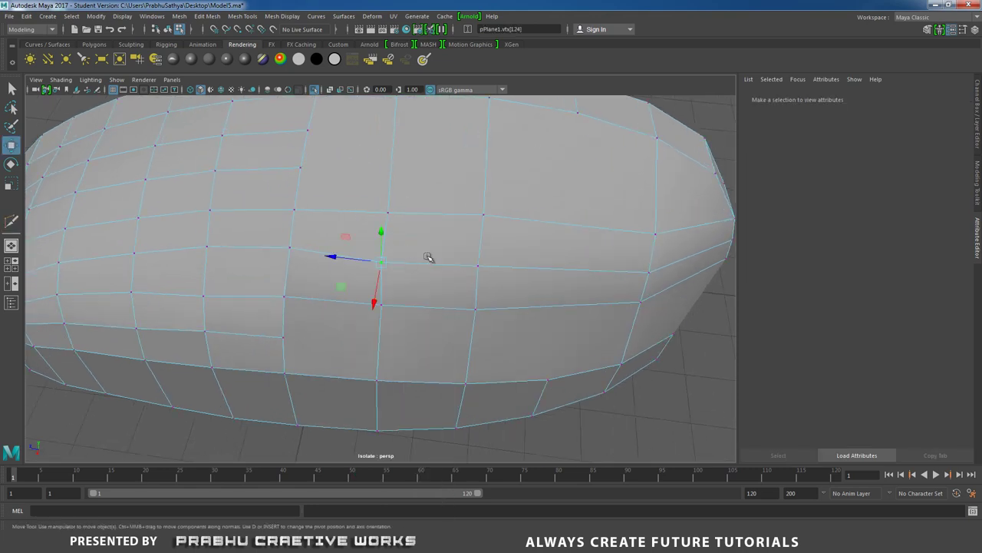
{"action": "left_click_drag", "start_coordinate": [441, 244], "coordinate": [405, 254], "text": "alt"}
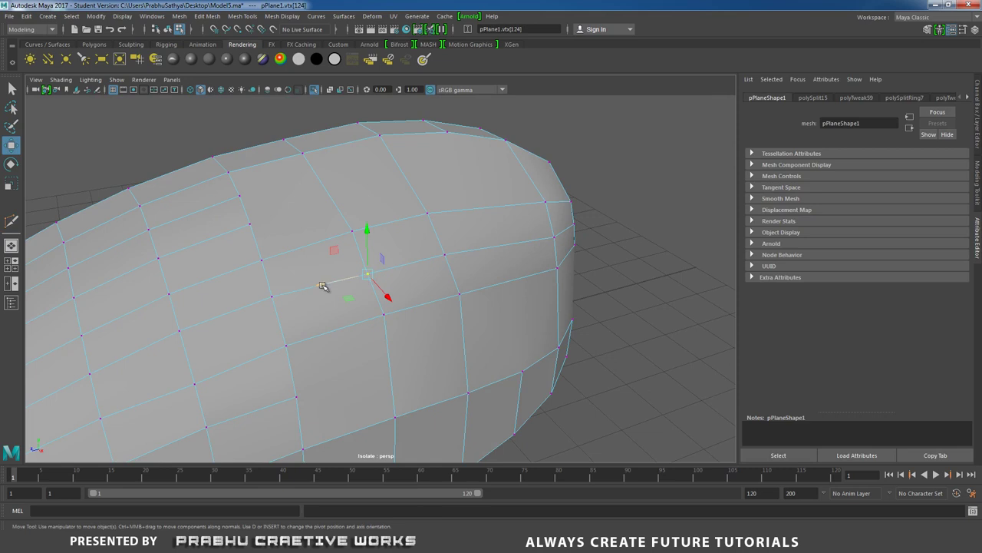
{"action": "middle_click_drag", "start_coordinate": [323, 285], "coordinate": [326, 284]}
{"action": "left_click_drag", "start_coordinate": [325, 285], "coordinate": [408, 286], "text": "alt"}
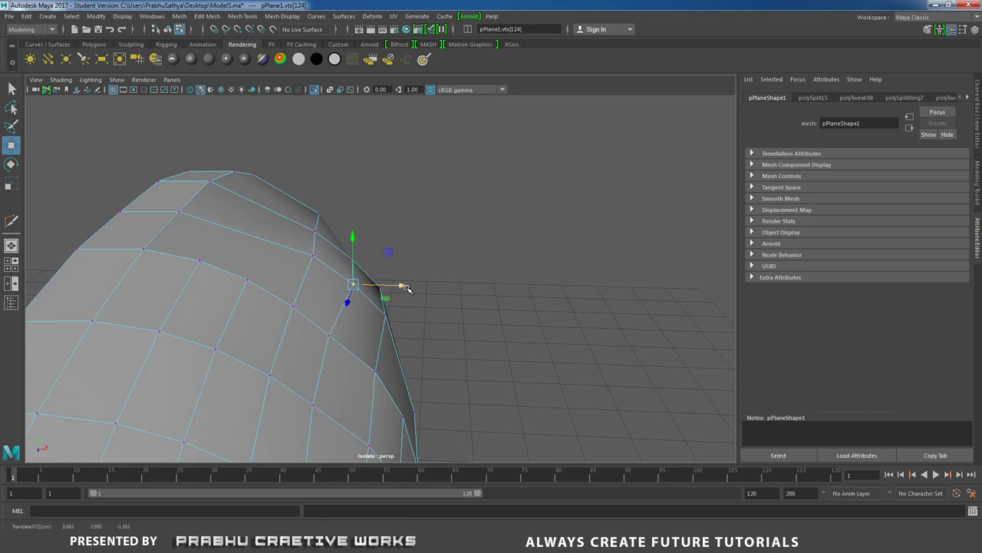
{"action": "left_click_drag", "start_coordinate": [354, 251], "coordinate": [354, 245]}
Step: Return to object mode and examine the upper's curvature and edge flow from the side, top and heel
{"action": "left_click_drag", "start_coordinate": [399, 281], "coordinate": [294, 307], "text": "alt"}
{"action": "right_click_drag", "start_coordinate": [294, 307], "coordinate": [256, 246], "text": "alt"}
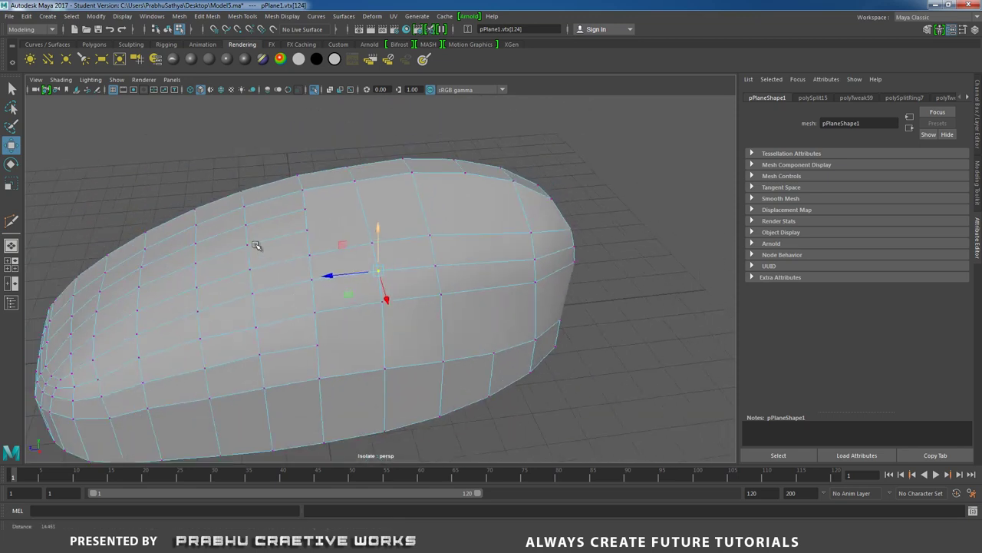
{"action": "middle_click_drag", "start_coordinate": [346, 225], "coordinate": [347, 207], "text": "alt"}
{"action": "left_click_drag", "start_coordinate": [347, 207], "coordinate": [355, 287], "text": "alt"}
{"action": "left_click", "coordinate": [433, 347]}
{"action": "left_click_drag", "start_coordinate": [433, 348], "coordinate": [422, 274], "text": "alt"}
{"action": "right_click_drag", "start_coordinate": [424, 232], "coordinate": [471, 217]}
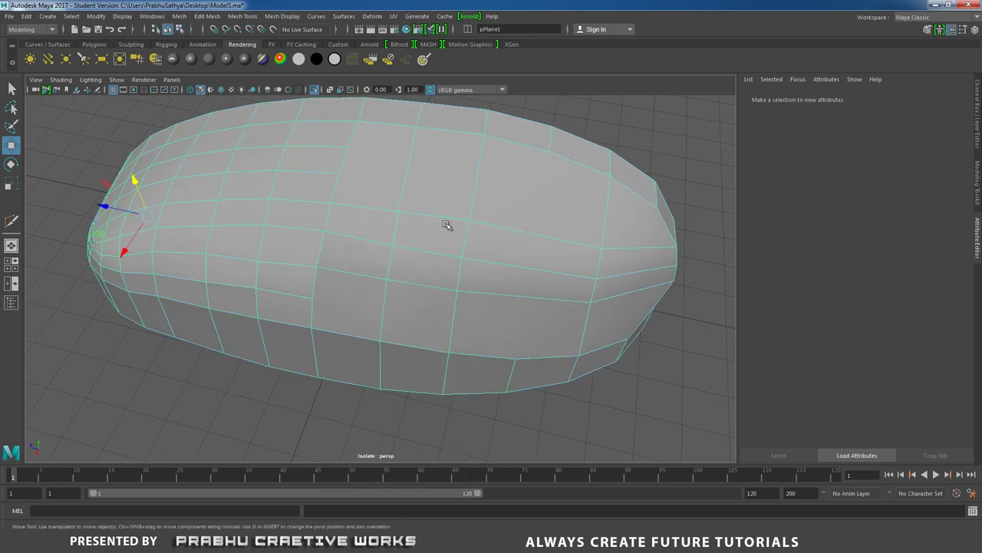
{"action": "left_click", "coordinate": [378, 233]}
{"action": "mouse_move", "coordinate": [378, 233]}
{"action": "left_mouse_down", "text": "alt"}
{"action": "mouse_move", "coordinate": [387, 222]}
{"action": "mouse_move", "coordinate": [381, 241]}
{"action": "mouse_move", "coordinate": [366, 219]}
{"action": "left_mouse_up", "text": "alt"}
{"action": "left_click_drag", "start_coordinate": [408, 264], "coordinate": [472, 244], "text": "alt"}
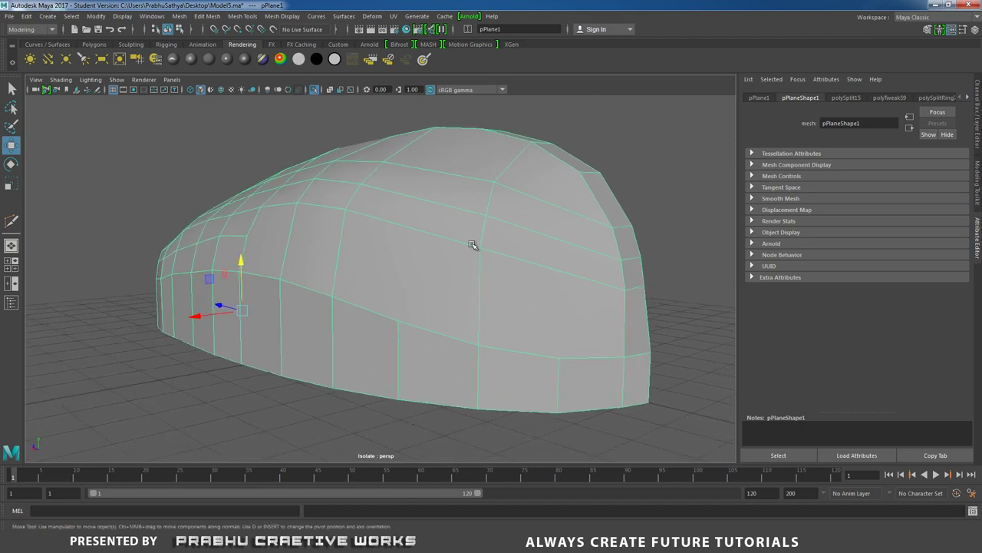
Step: Insert an edge loop across the heel's rim strip, between the lower lengthwise cut and the side border
{"action": "right_click_drag", "start_coordinate": [497, 278], "coordinate": [453, 287], "text": "shift"}
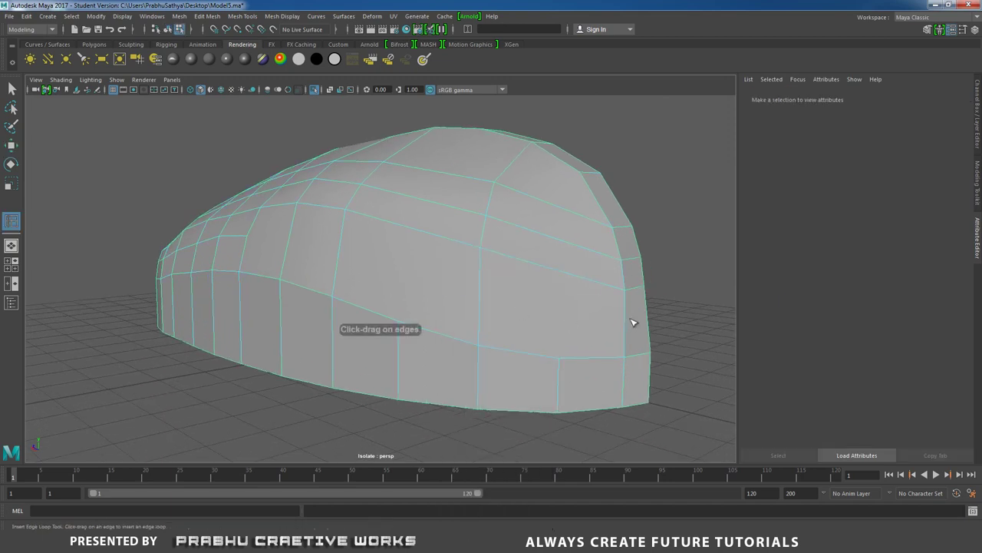
{"action": "left_click", "coordinate": [628, 329]}
{"action": "left_click_drag", "start_coordinate": [598, 347], "coordinate": [552, 297], "text": "alt"}
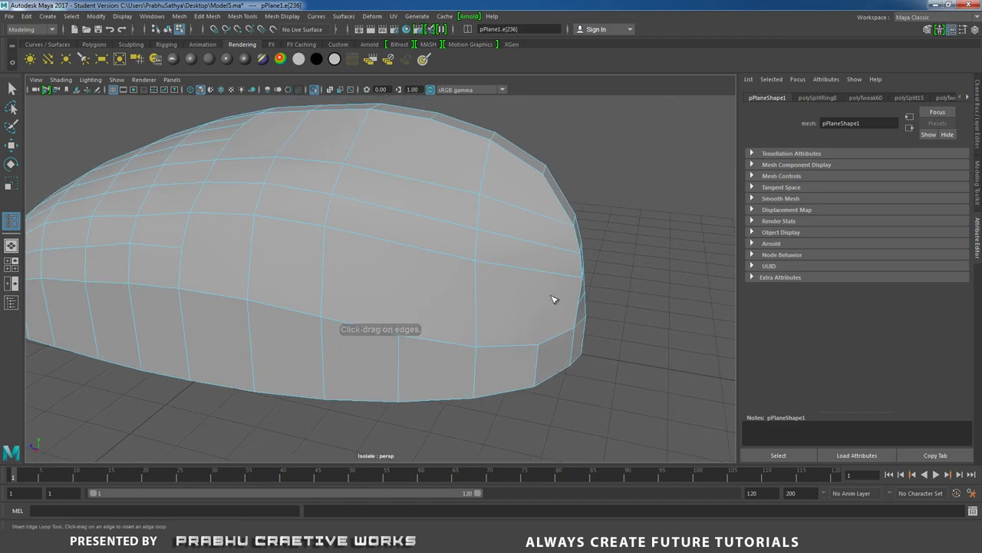
{"action": "key", "text": "w"}
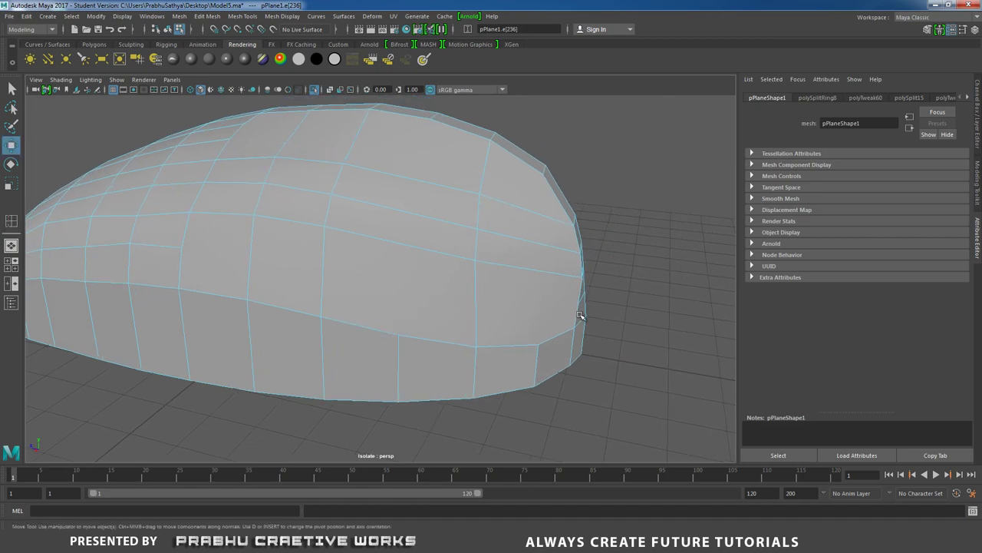
Step: Adjust the new loop's edge on the heel rim and the short lower edge at the heel corner along Z
{"action": "left_click", "coordinate": [579, 315]}
{"action": "left_click_drag", "start_coordinate": [531, 290], "coordinate": [534, 292]}
{"action": "middle_click_drag", "start_coordinate": [558, 246], "coordinate": [550, 229], "text": "alt"}
{"action": "left_click_drag", "start_coordinate": [539, 239], "coordinate": [500, 336], "text": "alt"}
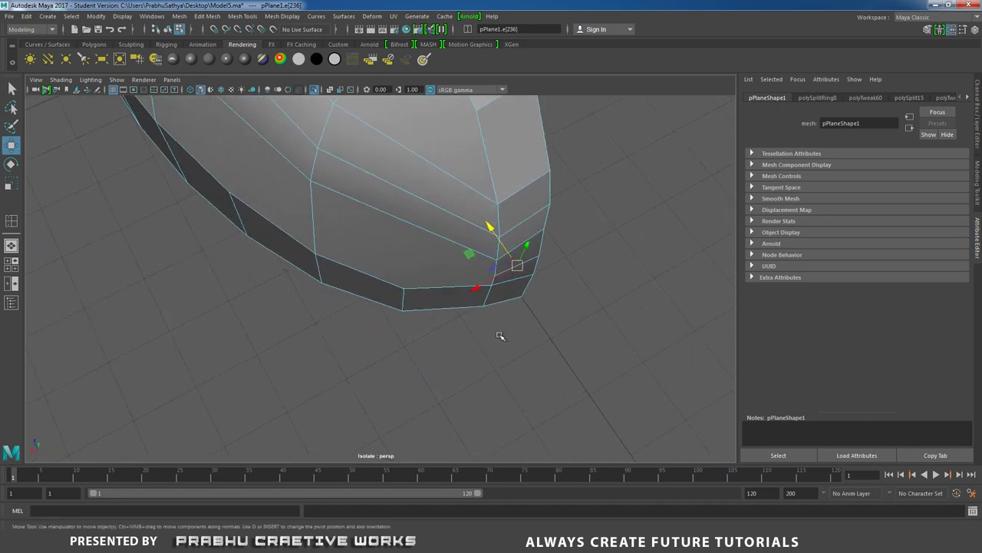
{"action": "left_click", "coordinate": [464, 279]}
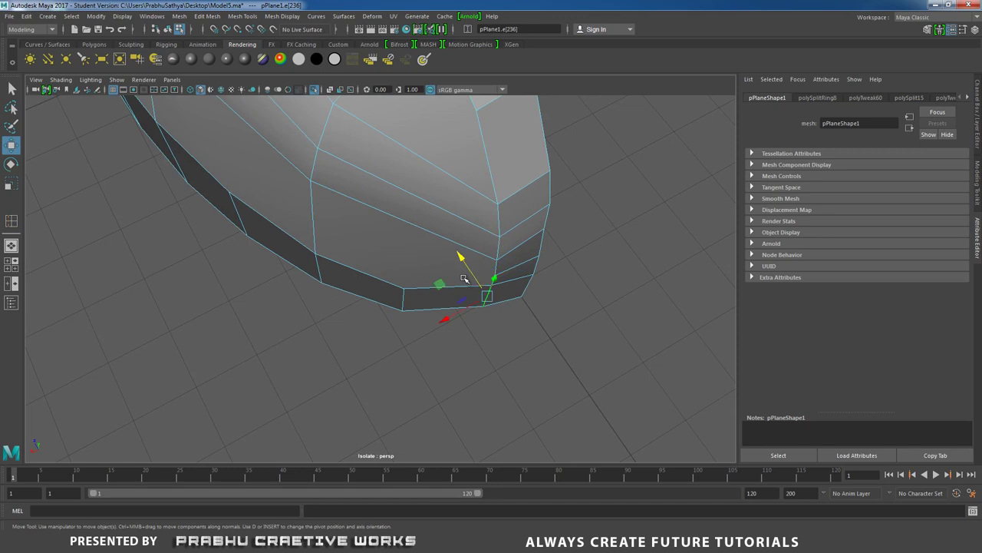
{"action": "left_click_drag", "start_coordinate": [523, 288], "coordinate": [512, 274], "text": "alt"}
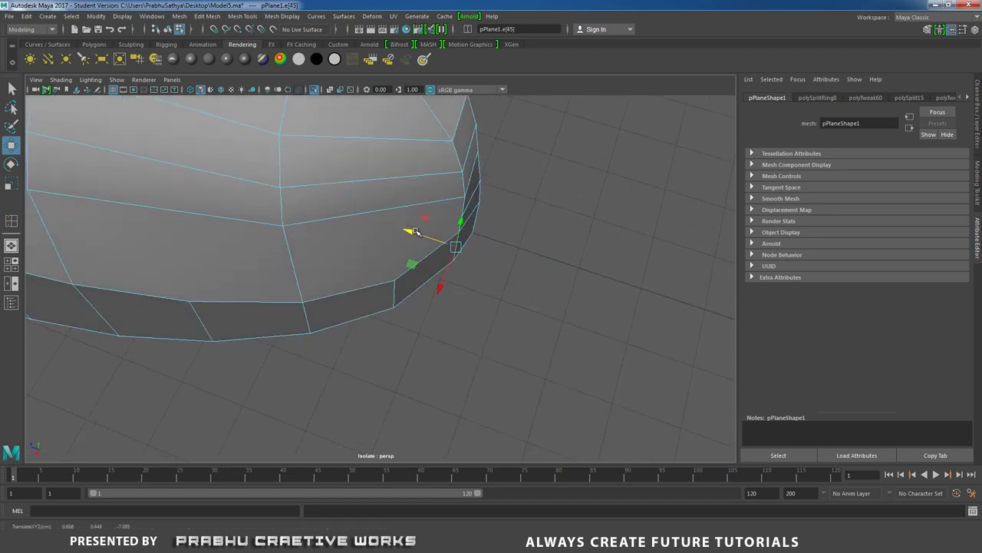
{"action": "left_click_drag", "start_coordinate": [410, 228], "coordinate": [491, 263], "text": "alt"}
Step: In vertex mode, move the new loop's inner vertex on the heel rim slightly along Z
{"action": "right_click_drag", "start_coordinate": [465, 259], "coordinate": [453, 266]}
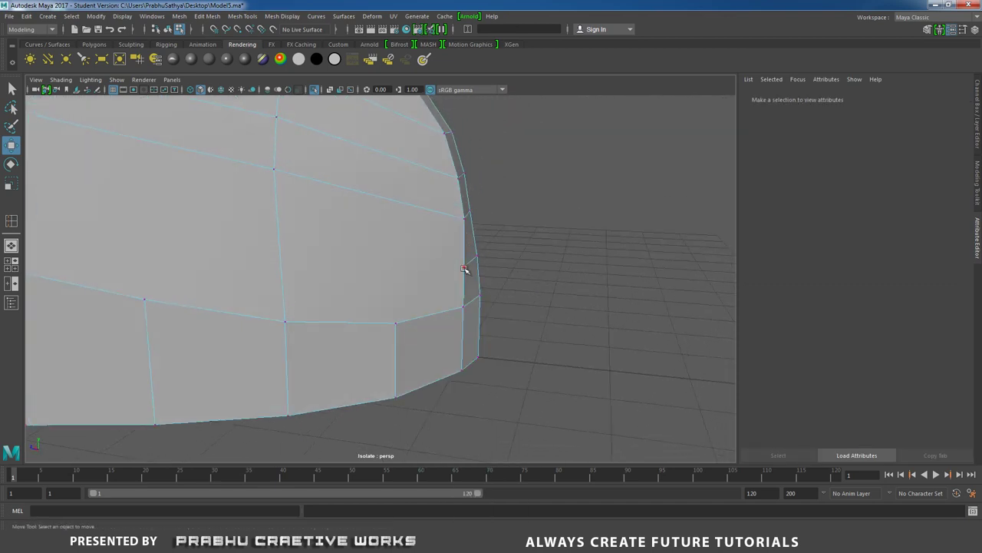
{"action": "left_click", "coordinate": [464, 267]}
{"action": "left_click_drag", "start_coordinate": [469, 314], "coordinate": [467, 305], "text": "alt"}
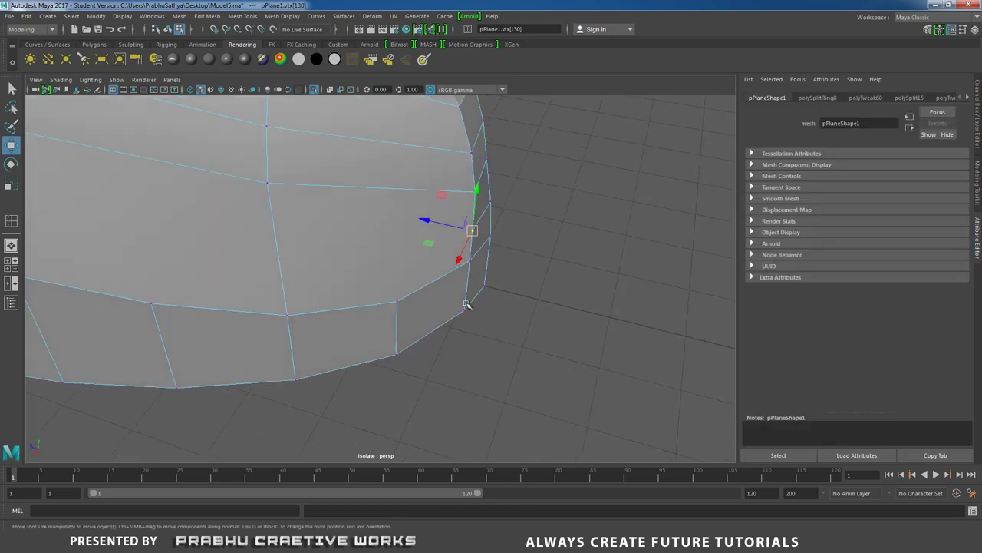
{"action": "left_click_drag", "start_coordinate": [428, 220], "coordinate": [429, 222]}
{"action": "scroll", "coordinate": [336, 243], "scroll_direction": "down", "scroll_amount": 4}
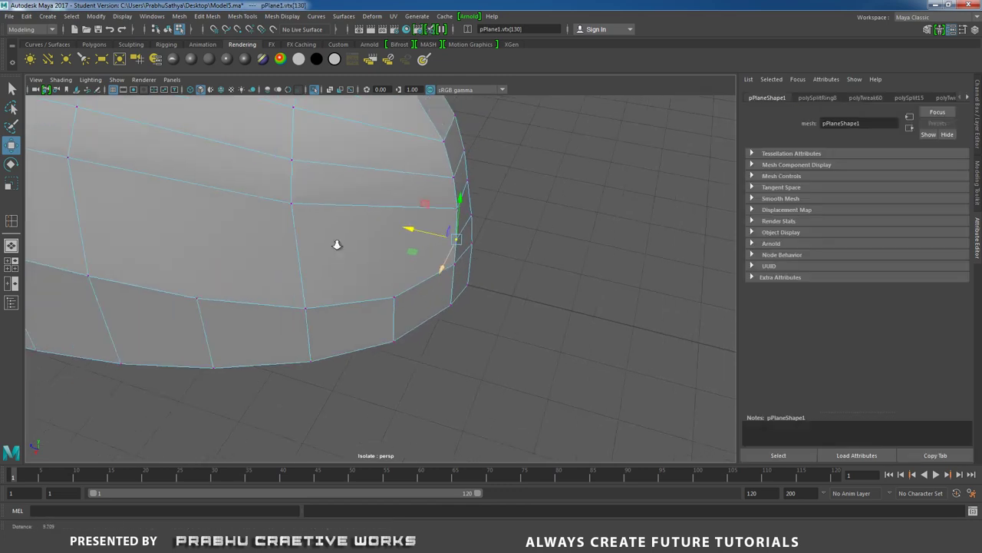
Step: Return to object mode and insert an edge loop across the lower side face just beyond the unfinished lengthwise loop's end
{"action": "middle_click_drag", "start_coordinate": [349, 244], "coordinate": [489, 302], "text": "alt"}
{"action": "left_click_drag", "start_coordinate": [442, 280], "coordinate": [346, 250], "text": "alt"}
{"action": "right_click", "coordinate": [377, 234]}
{"action": "left_click", "coordinate": [426, 220]}
{"action": "right_click_drag", "start_coordinate": [346, 250], "coordinate": [307, 265], "text": "shift"}
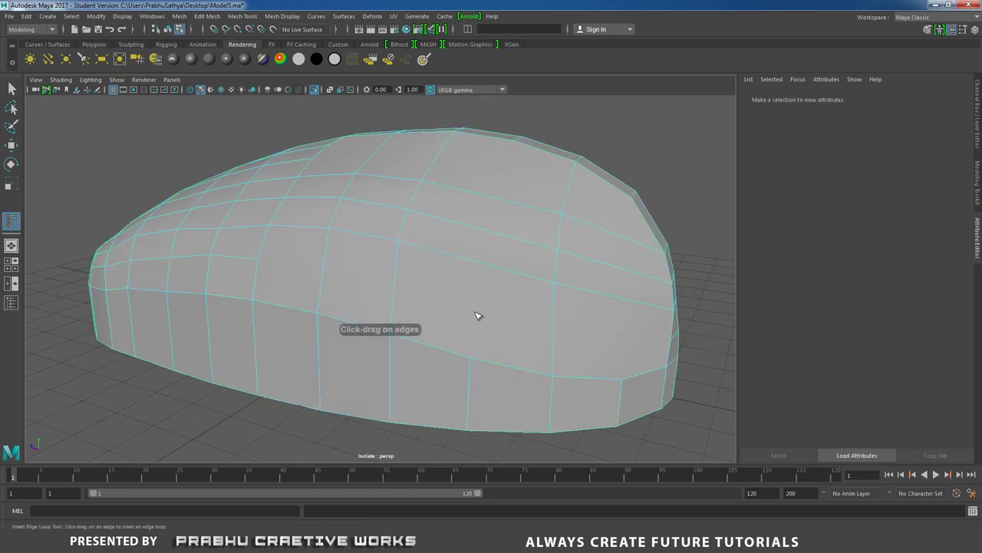
{"action": "left_click", "coordinate": [396, 290]}
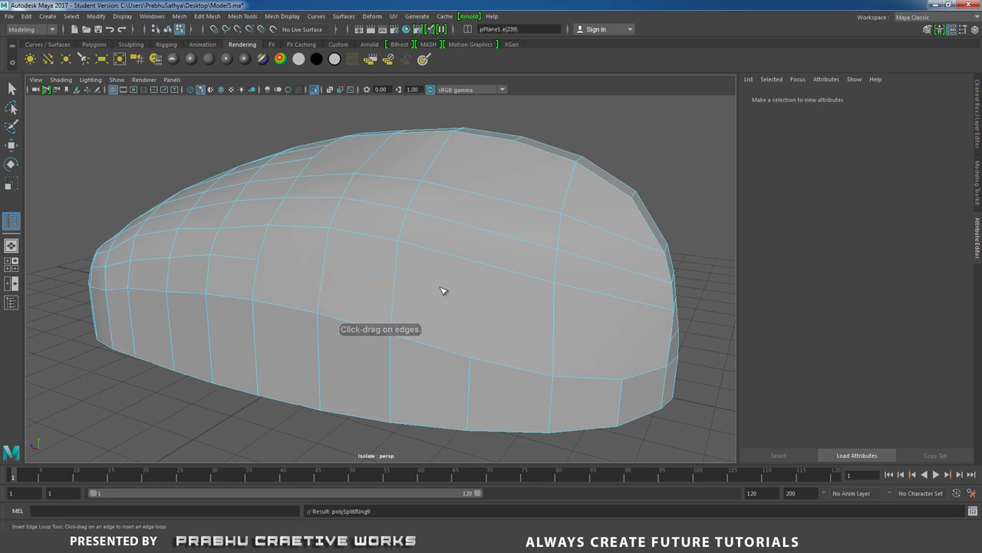
Step: Move the newly inserted side edge outward along X to round the upper's side
{"action": "left_click_drag", "start_coordinate": [324, 309], "coordinate": [330, 307], "text": "alt"}
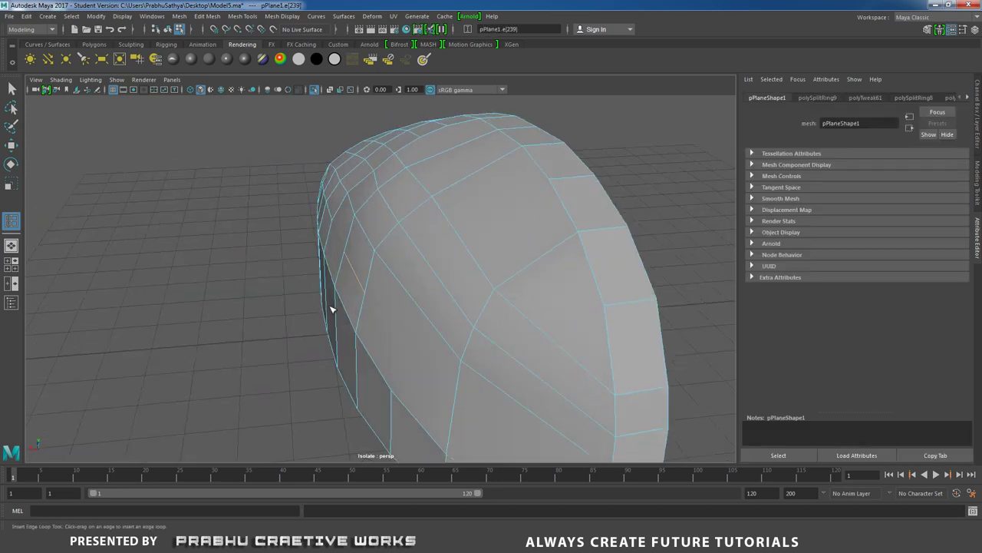
{"action": "key", "text": "w"}
{"action": "left_click_drag", "start_coordinate": [304, 273], "coordinate": [301, 275]}
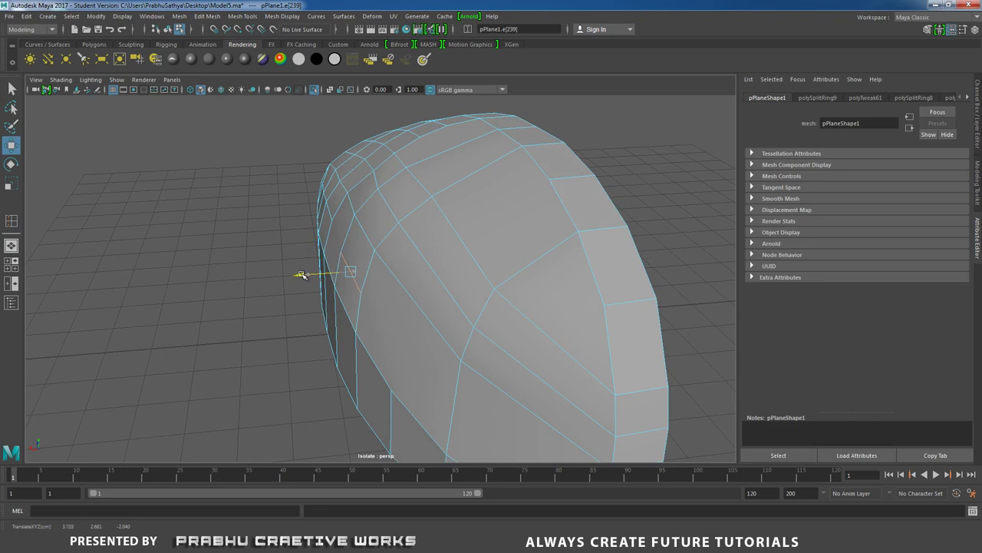
{"action": "left_click_drag", "start_coordinate": [278, 313], "coordinate": [375, 285], "text": "alt"}
Step: With Multi-Cut, connect the lower lengthwise loop's rear end to the near end of the inserted side edge
{"action": "right_click_drag", "start_coordinate": [351, 233], "coordinate": [280, 214]}
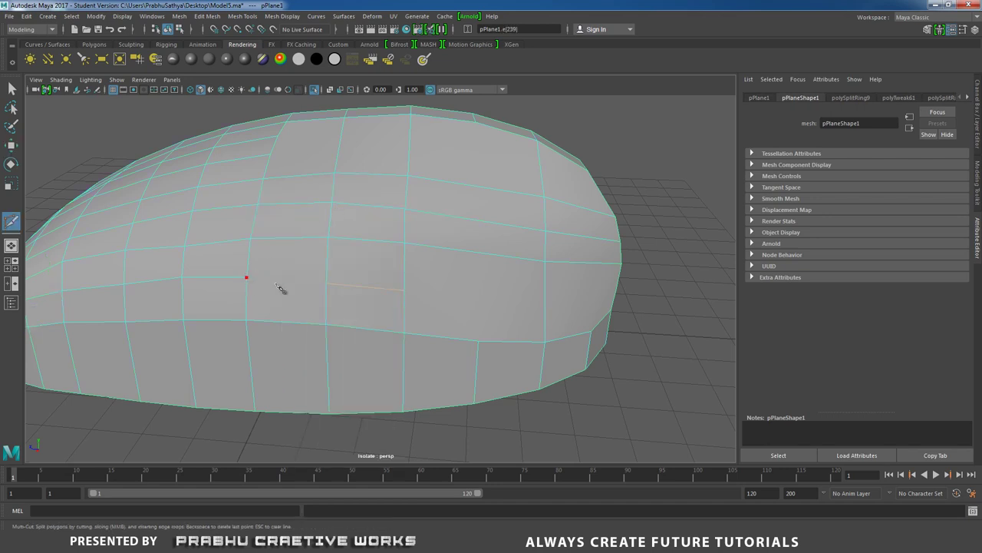
{"action": "left_click", "coordinate": [326, 285]}
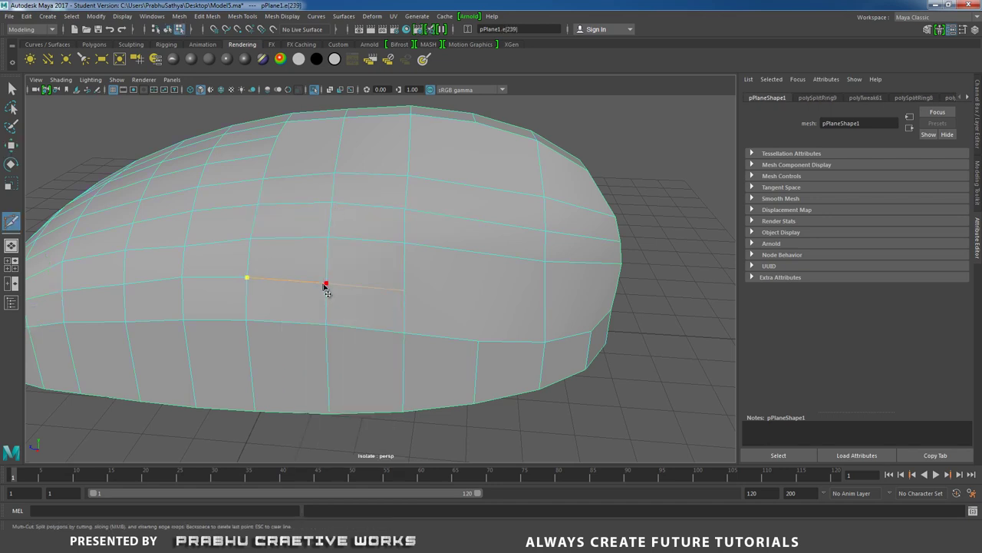
{"action": "left_click_drag", "start_coordinate": [336, 296], "coordinate": [329, 333], "text": "alt"}
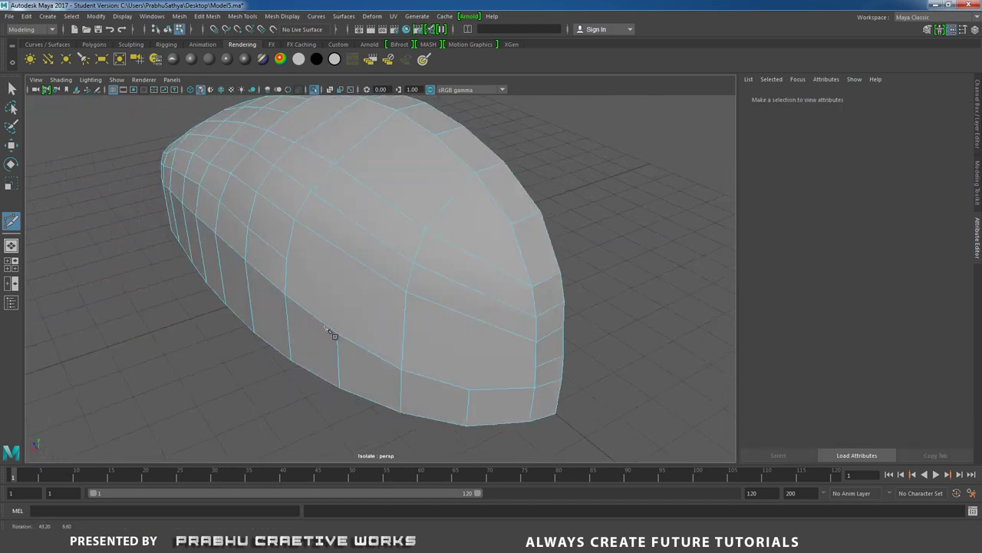
Step: Cut a cross line over the wide rear panels, joining the unconnected rim vertices on the centre and side borders
{"action": "right_click_drag", "start_coordinate": [330, 333], "coordinate": [396, 320], "text": "alt"}
{"action": "mouse_move", "coordinate": [397, 321]}
{"action": "left_mouse_down", "text": "alt"}
{"action": "mouse_move", "coordinate": [377, 307]}
{"action": "mouse_move", "coordinate": [396, 307]}
{"action": "left_mouse_up", "text": "alt"}
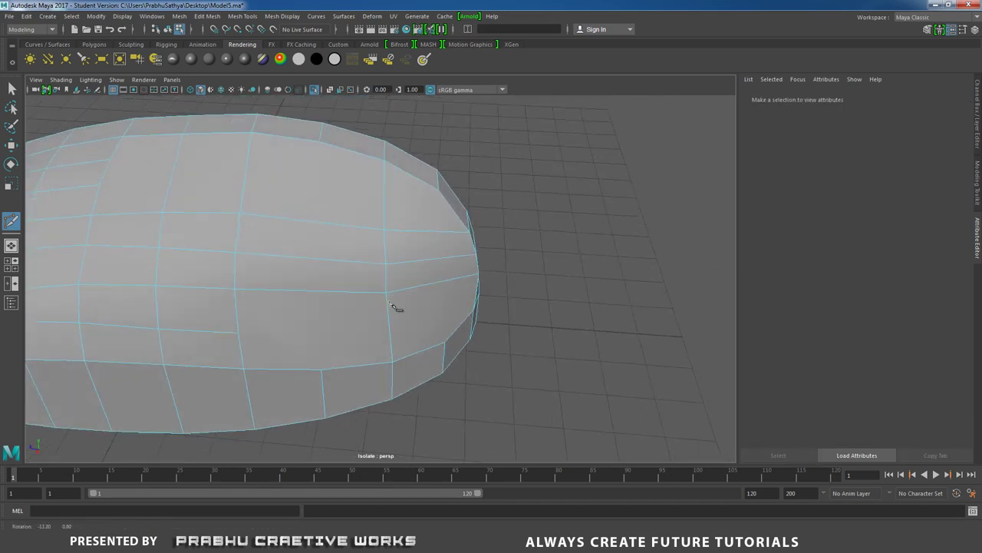
{"action": "left_click", "coordinate": [320, 144]}
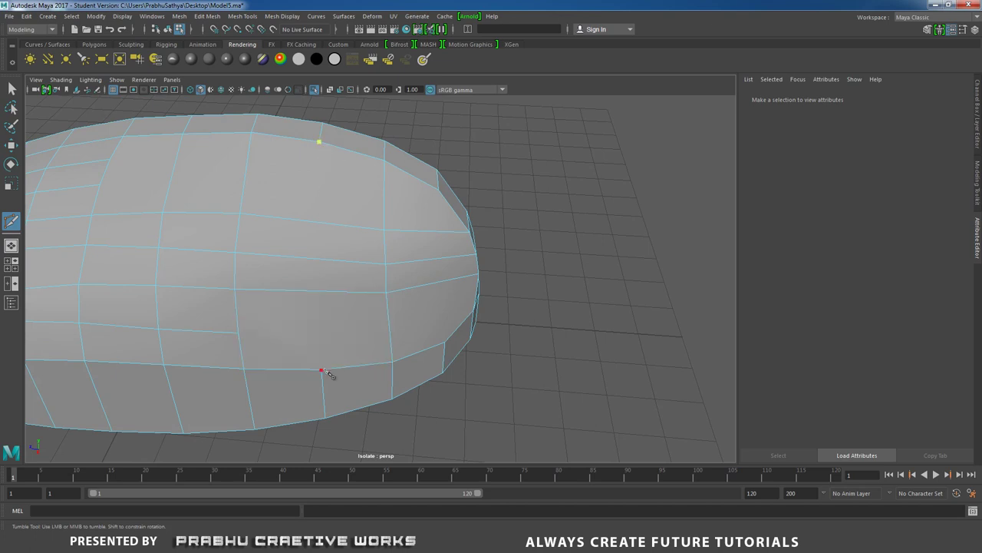
{"action": "right_click", "coordinate": [325, 371]}
{"action": "left_click_drag", "start_coordinate": [330, 288], "coordinate": [222, 265], "text": "alt"}
{"action": "left_click", "coordinate": [330, 242]}
{"action": "right_click_drag", "start_coordinate": [325, 303], "coordinate": [401, 287], "text": "alt"}
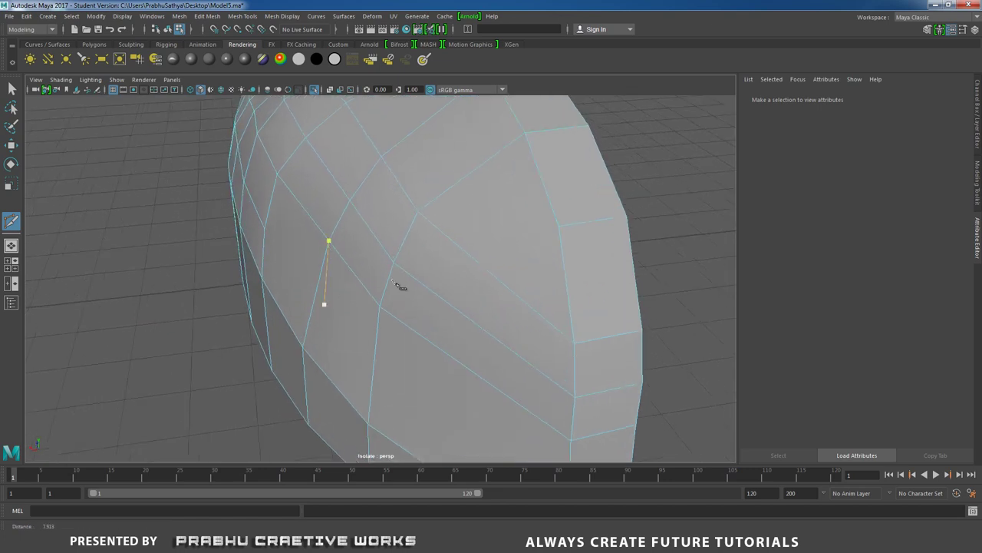
{"action": "middle_click_drag", "start_coordinate": [401, 287], "coordinate": [434, 294], "text": "alt"}
Step: In vertex mode, select the new cross cut's two lower intermediate vertices and move them along X and Y
{"action": "key", "text": "w"}
{"action": "right_click_drag", "start_coordinate": [416, 247], "coordinate": [367, 247]}
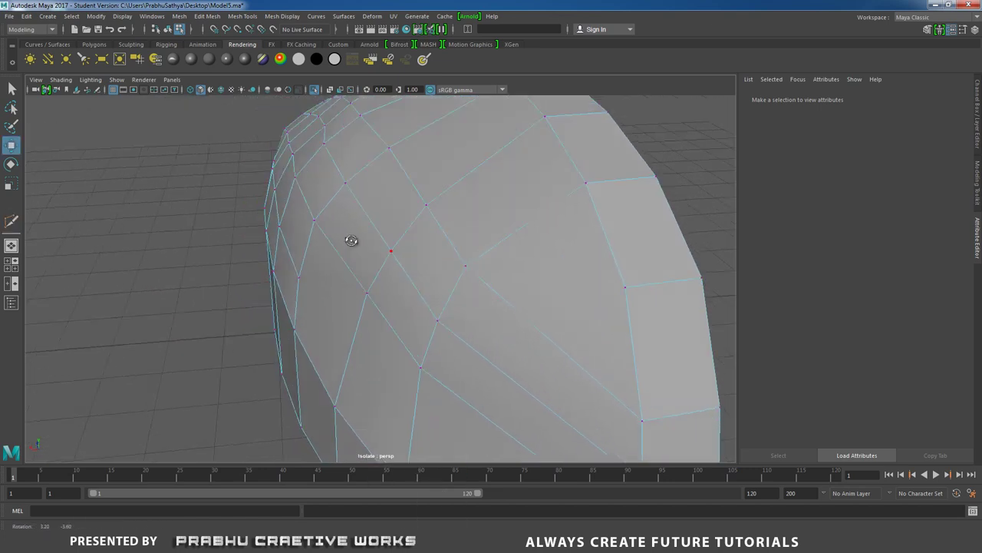
{"action": "left_click_drag", "start_coordinate": [352, 242], "coordinate": [346, 235], "text": "alt"}
{"action": "left_click", "coordinate": [380, 309]}
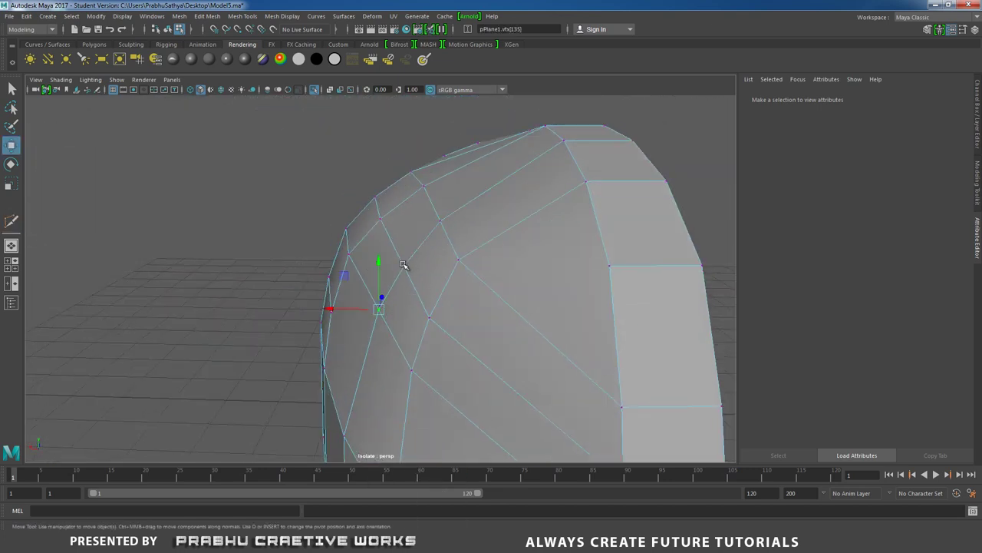
{"action": "left_click", "coordinate": [390, 281], "text": "shift"}
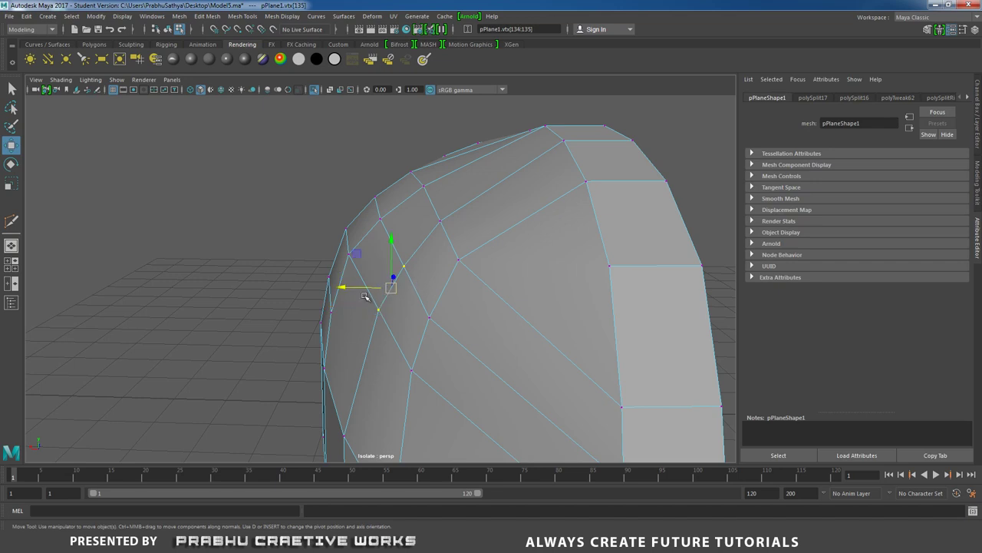
{"action": "left_click_drag", "start_coordinate": [332, 287], "coordinate": [376, 244]}
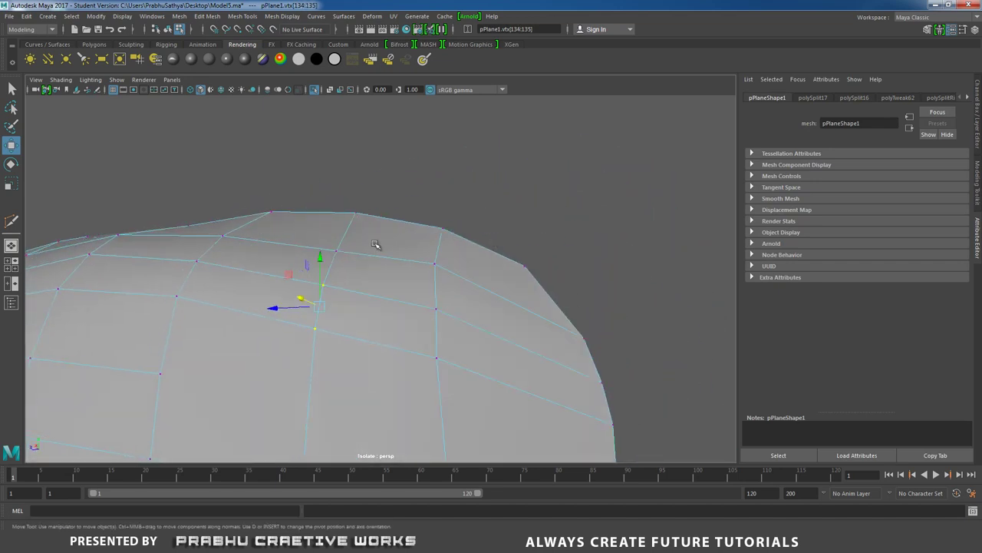
{"action": "left_click_drag", "start_coordinate": [320, 259], "coordinate": [325, 322]}
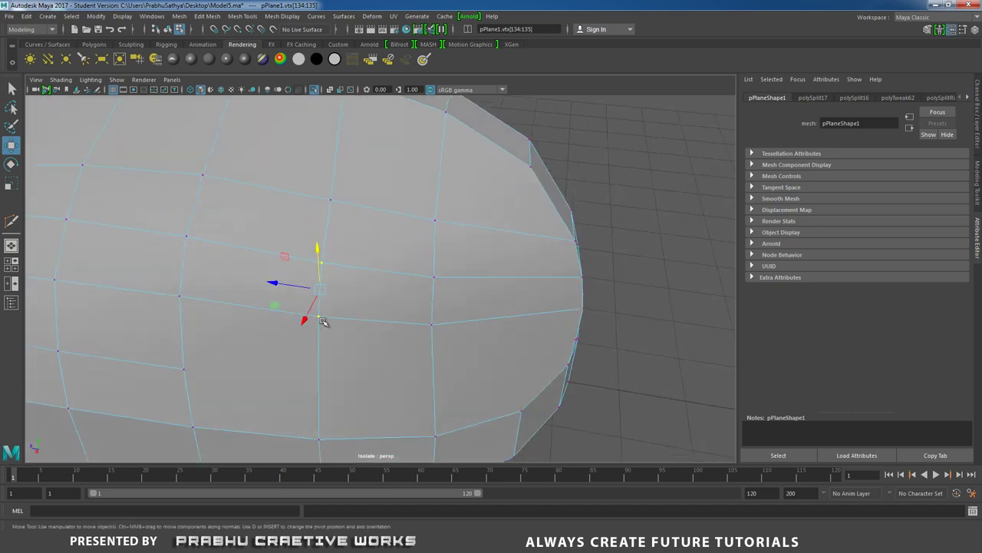
{"action": "middle_click_drag", "start_coordinate": [373, 274], "coordinate": [411, 323], "text": "alt"}
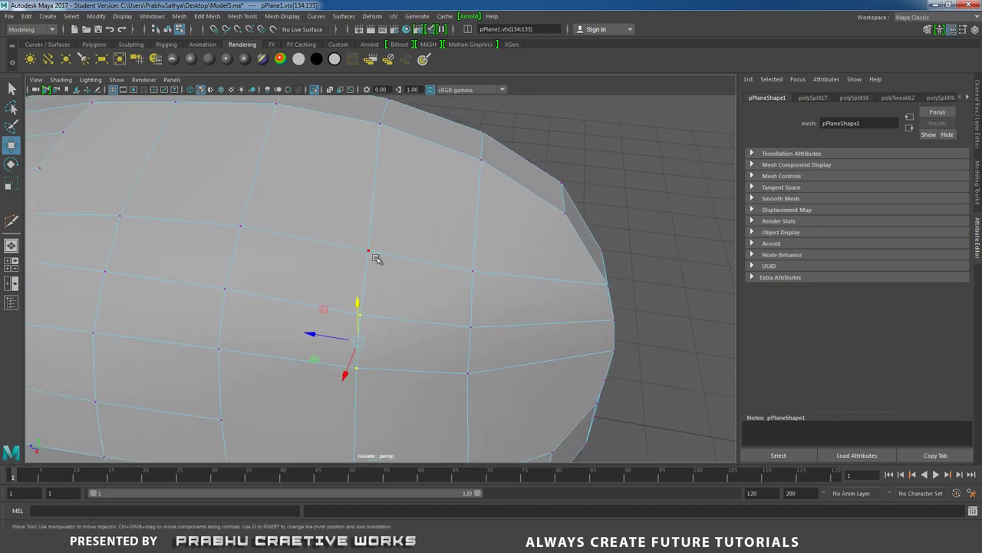
Step: Move the new cross cut's uppermost intermediate vertex along Y and X to smooth the upper's curvature
{"action": "left_click", "coordinate": [310, 249]}
{"action": "mouse_move", "coordinate": [334, 279]}
{"action": "left_mouse_down", "text": "alt"}
{"action": "mouse_move", "coordinate": [305, 243]}
{"action": "mouse_move", "coordinate": [347, 260]}
{"action": "left_mouse_up", "text": "alt"}
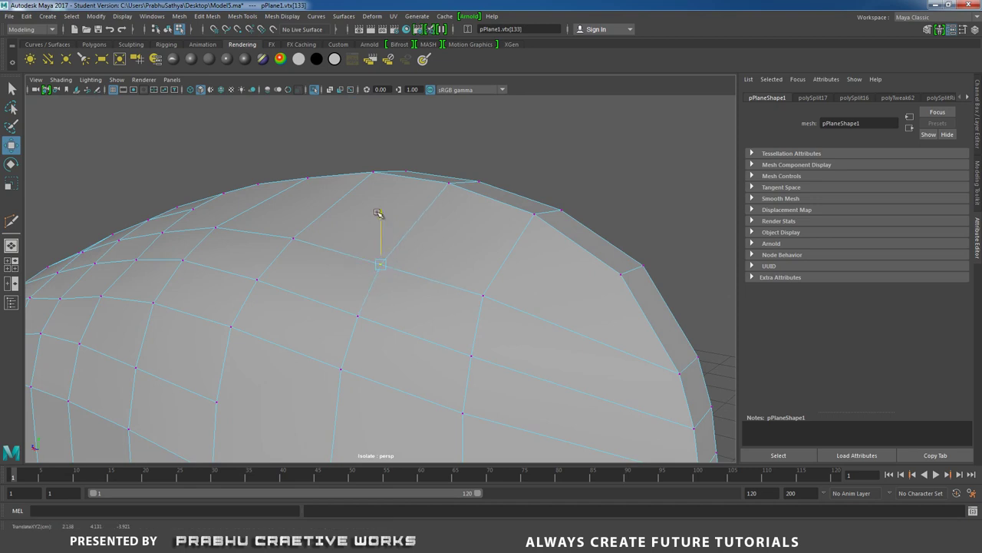
{"action": "left_click_drag", "start_coordinate": [378, 208], "coordinate": [381, 242], "text": "alt"}
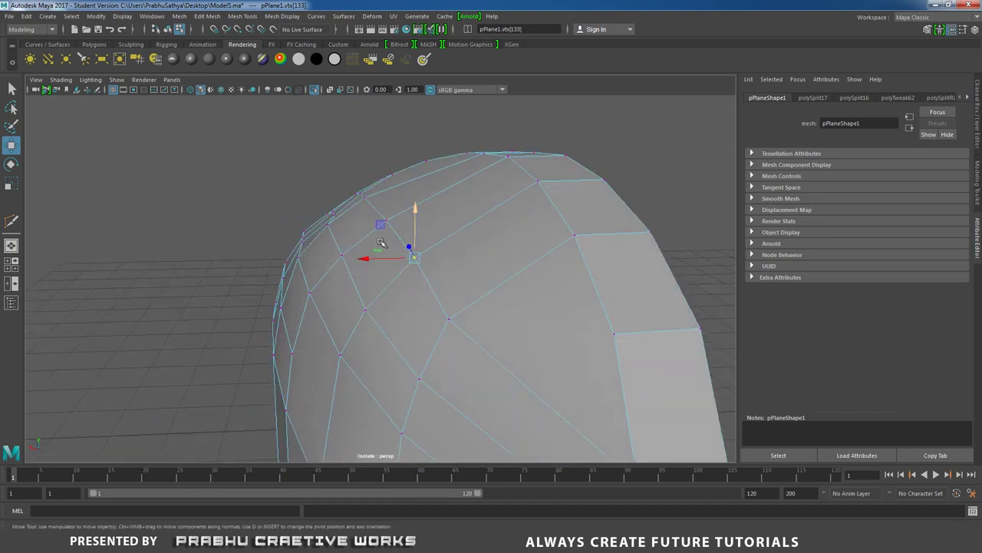
{"action": "left_click_drag", "start_coordinate": [417, 213], "coordinate": [417, 209]}
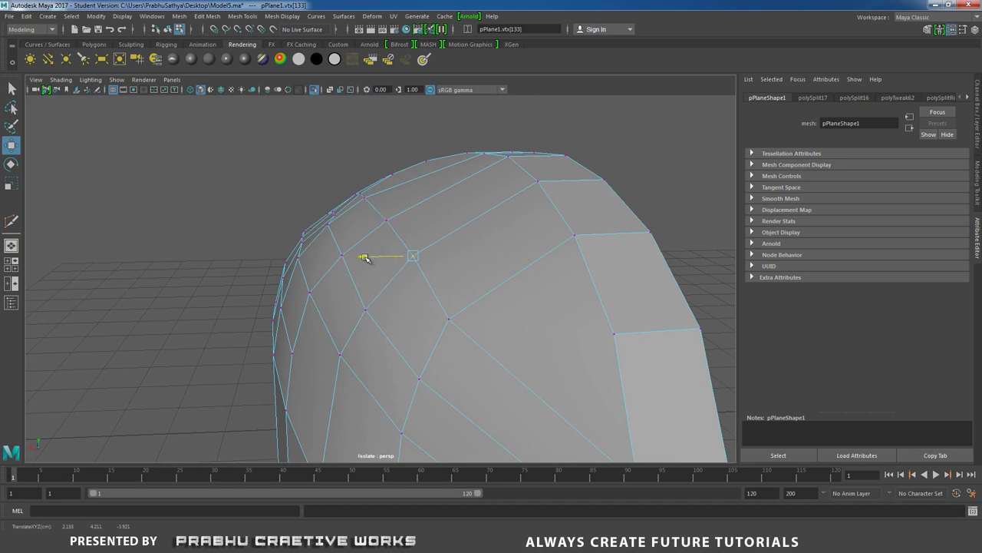
{"action": "left_click_drag", "start_coordinate": [365, 258], "coordinate": [335, 301], "text": "alt"}
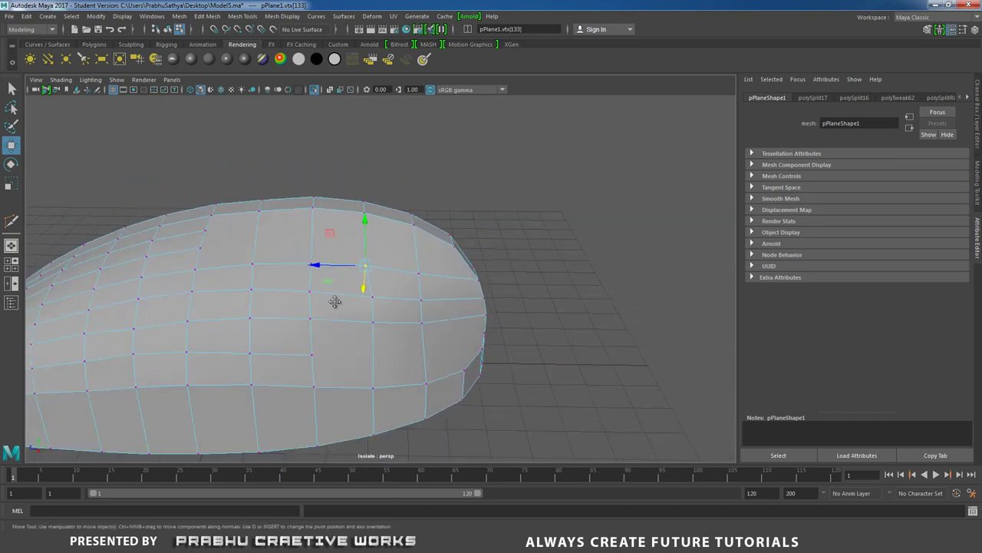
{"action": "middle_click_drag", "start_coordinate": [335, 301], "coordinate": [394, 294], "text": "alt"}
{"action": "left_click_drag", "start_coordinate": [396, 316], "coordinate": [453, 326], "text": "alt"}
{"action": "left_click_drag", "start_coordinate": [386, 246], "coordinate": [428, 284]}
Step: In object mode, insert an edge loop across the lower side face between the new cross cut and the next one toward the heel
{"action": "right_click_drag", "start_coordinate": [470, 265], "coordinate": [514, 232]}
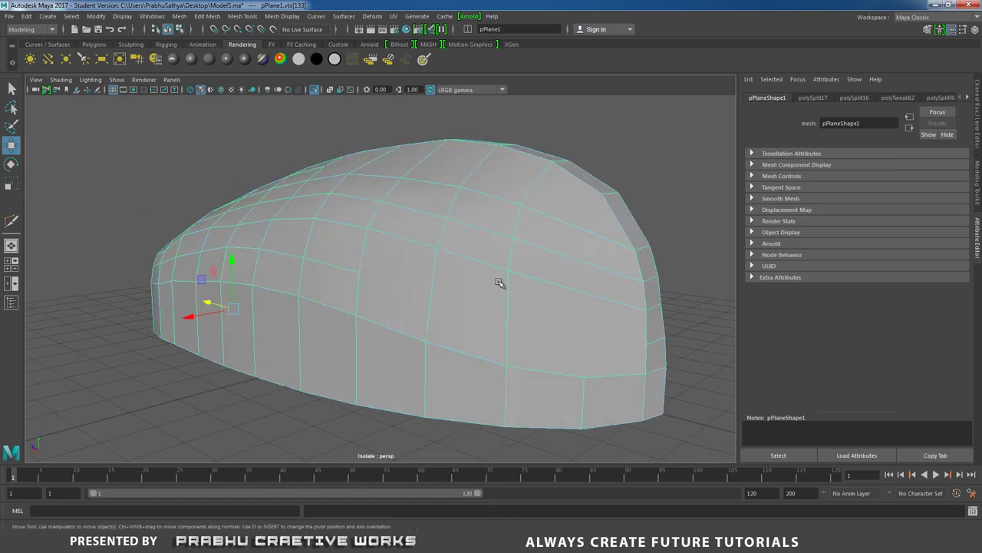
{"action": "right_click_drag", "start_coordinate": [499, 283], "coordinate": [443, 300], "text": "shift"}
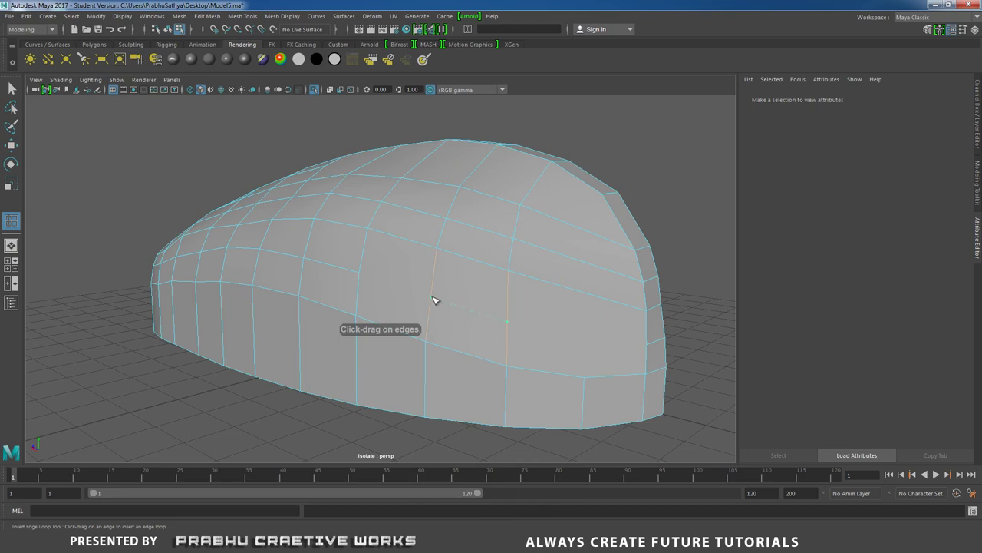
{"action": "left_click_drag", "start_coordinate": [434, 300], "coordinate": [435, 300]}
Step: Move the edge inserted behind the new cross cut outward along X
{"action": "mouse_move", "coordinate": [383, 350]}
{"action": "left_mouse_down", "text": "alt"}
{"action": "mouse_move", "coordinate": [373, 340]}
{"action": "mouse_move", "coordinate": [391, 340]}
{"action": "left_mouse_up", "text": "alt"}
{"action": "key", "text": "w"}
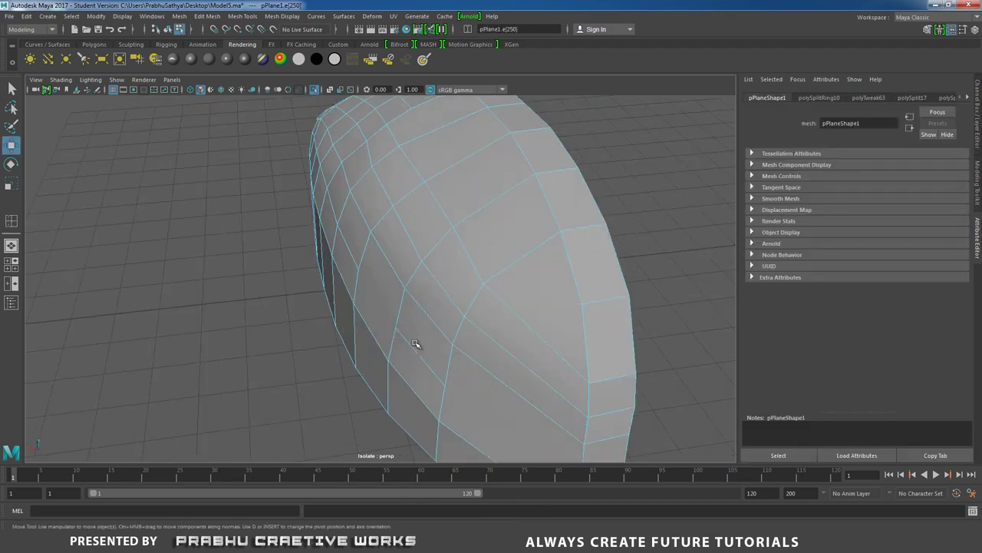
{"action": "left_click", "coordinate": [406, 346]}
{"action": "left_click_drag", "start_coordinate": [375, 358], "coordinate": [436, 247]}
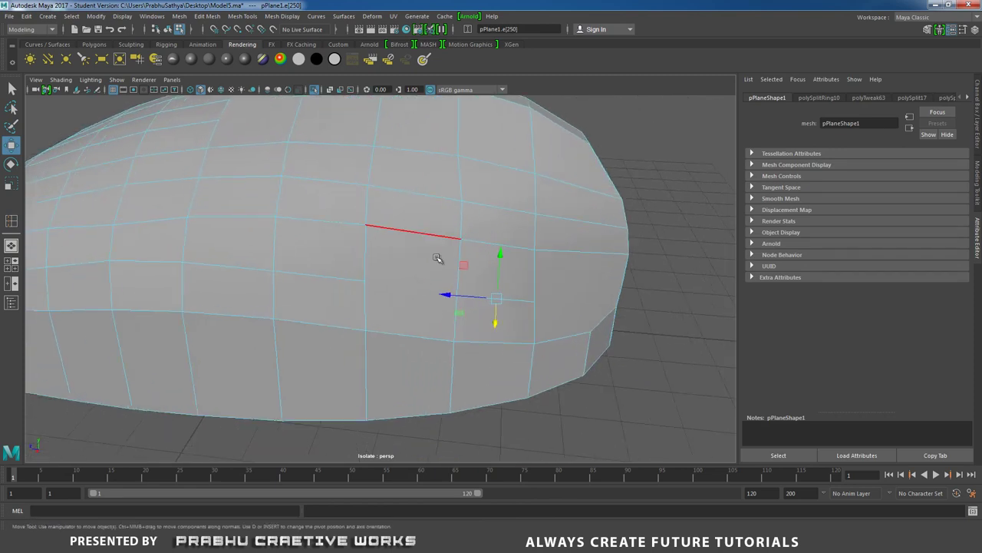
Step: With Multi-Cut, extend the lower lengthwise loop across the open face to join the edge behind the new cross cut
{"action": "right_click_drag", "start_coordinate": [436, 247], "coordinate": [491, 232]}
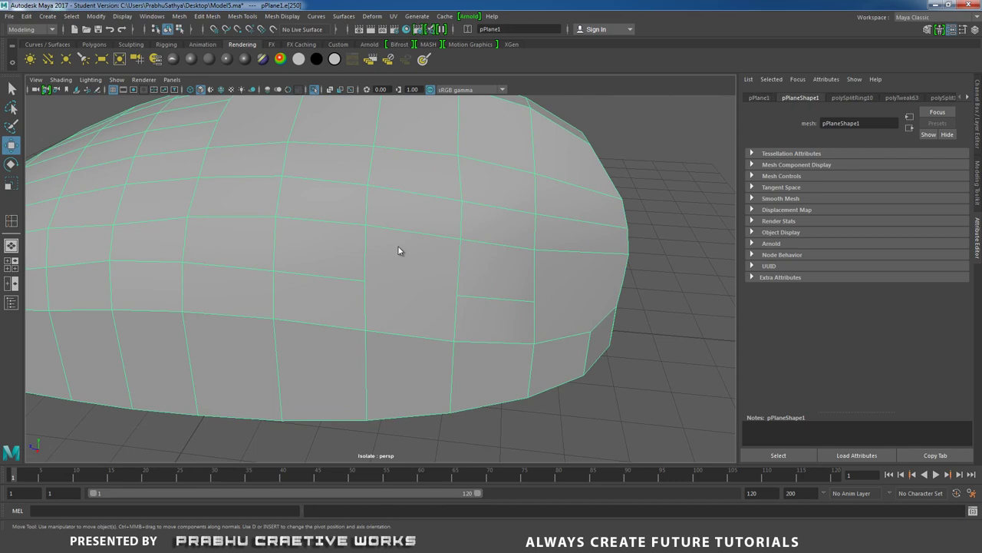
{"action": "right_click_drag", "start_coordinate": [398, 247], "coordinate": [352, 247], "text": "shift"}
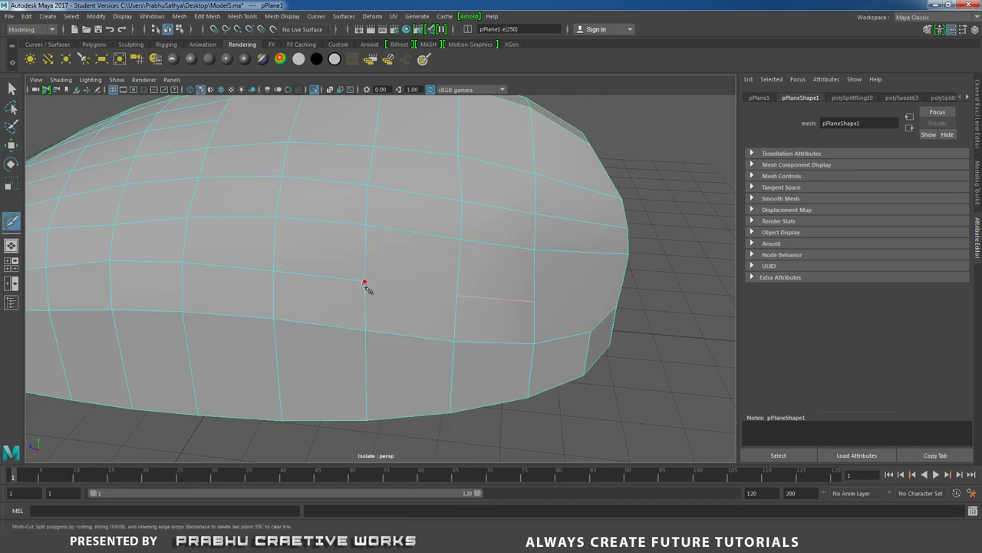
{"action": "left_click", "coordinate": [457, 297]}
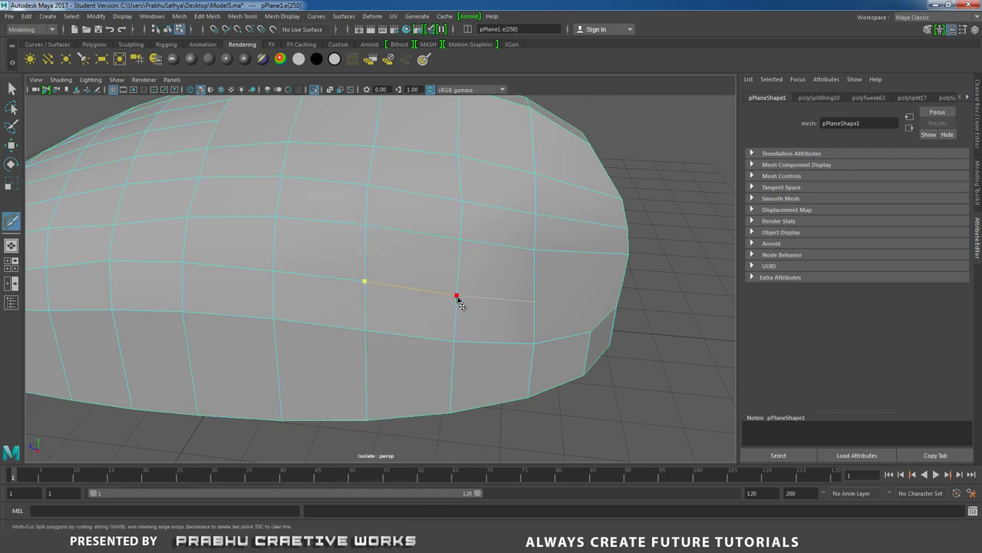
{"action": "left_click", "coordinate": [538, 301]}
{"action": "right_click", "coordinate": [539, 284]}
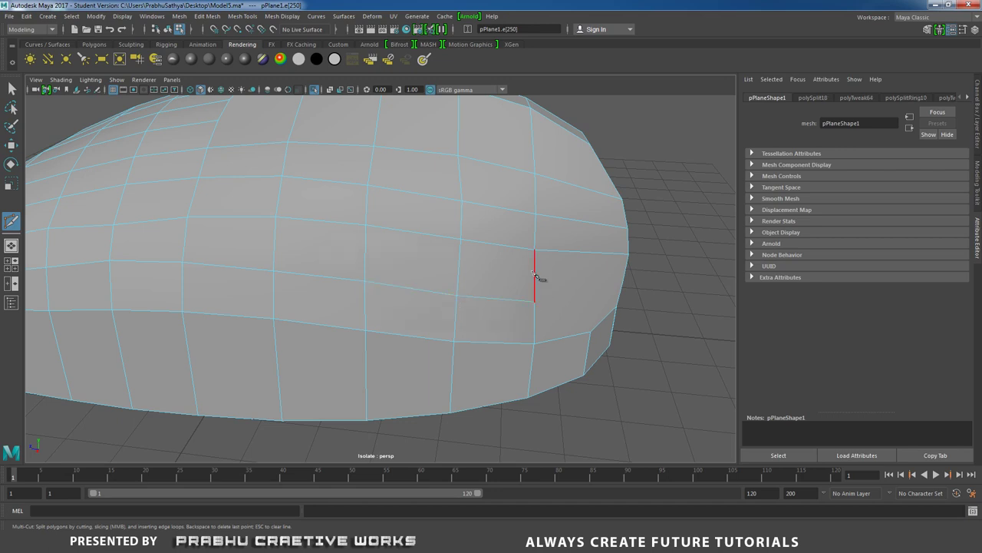
{"action": "right_click_drag", "start_coordinate": [537, 274], "coordinate": [378, 252], "text": "alt"}
{"action": "left_click_drag", "start_coordinate": [378, 252], "coordinate": [402, 327], "text": "alt"}
{"action": "middle_click_drag", "start_coordinate": [402, 327], "coordinate": [334, 334], "text": "alt"}
{"action": "right_click_drag", "start_coordinate": [334, 334], "coordinate": [441, 315], "text": "alt"}
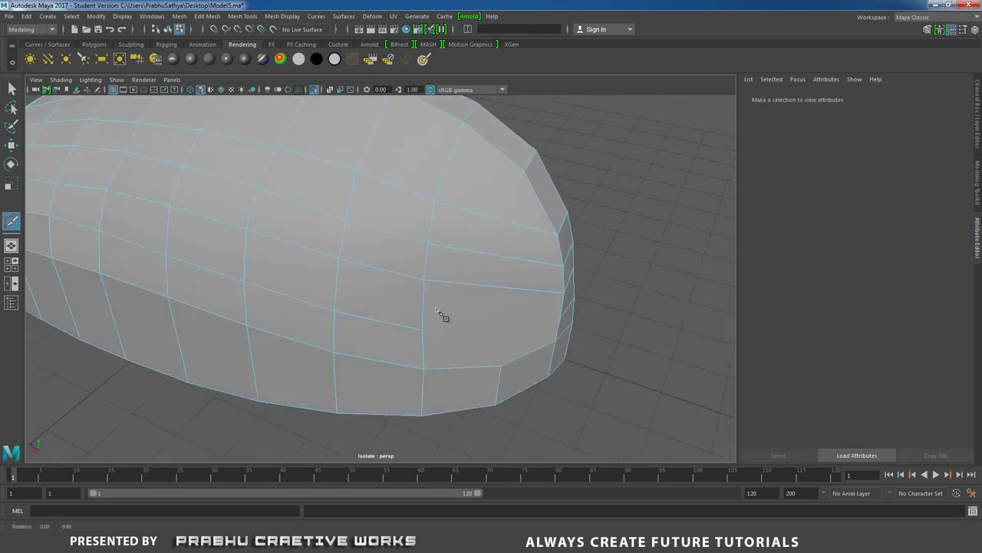
Step: With Multi-Cut, extend the lower lengthwise loop from the last cross cut across the open rear face to the heel border
{"action": "left_click_drag", "start_coordinate": [441, 316], "coordinate": [439, 306], "text": "alt"}
{"action": "left_click", "coordinate": [424, 327]}
{"action": "left_click", "coordinate": [563, 328]}
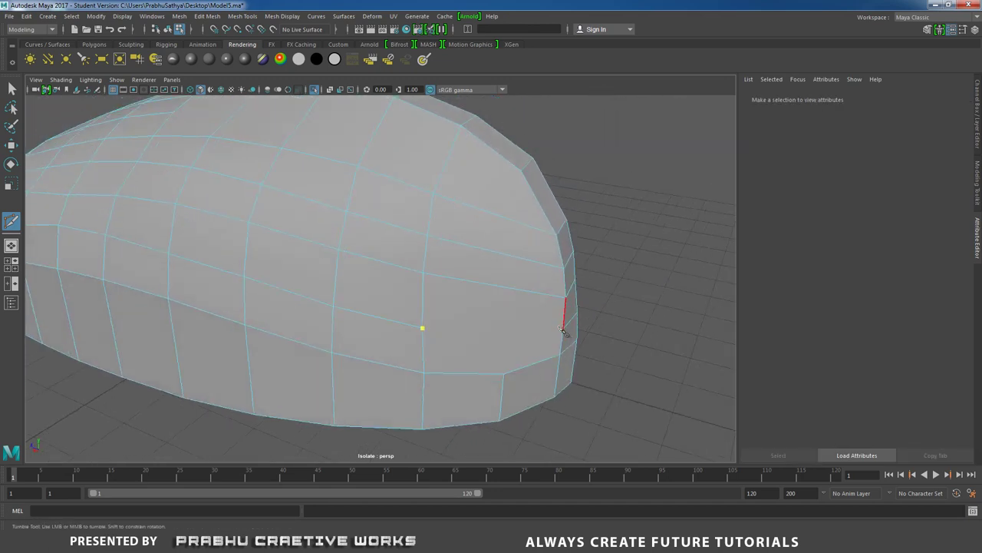
{"action": "left_click", "coordinate": [564, 329]}
{"action": "right_click", "coordinate": [564, 330]}
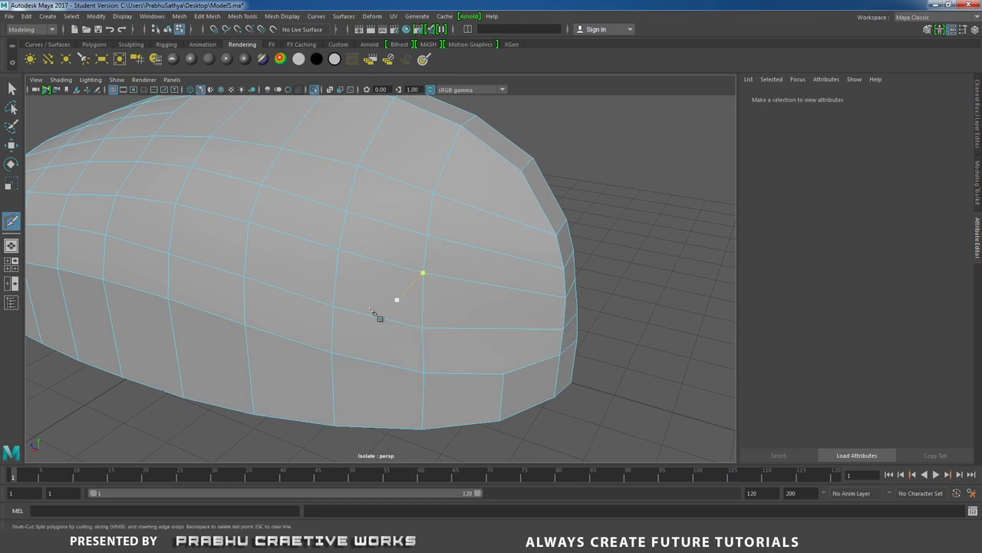
Step: In vertex mode, move the vertex where the lower lengthwise loop meets the last cross cut outward along X
{"action": "left_click_drag", "start_coordinate": [372, 311], "coordinate": [375, 344], "text": "alt"}
{"action": "key", "text": "w"}
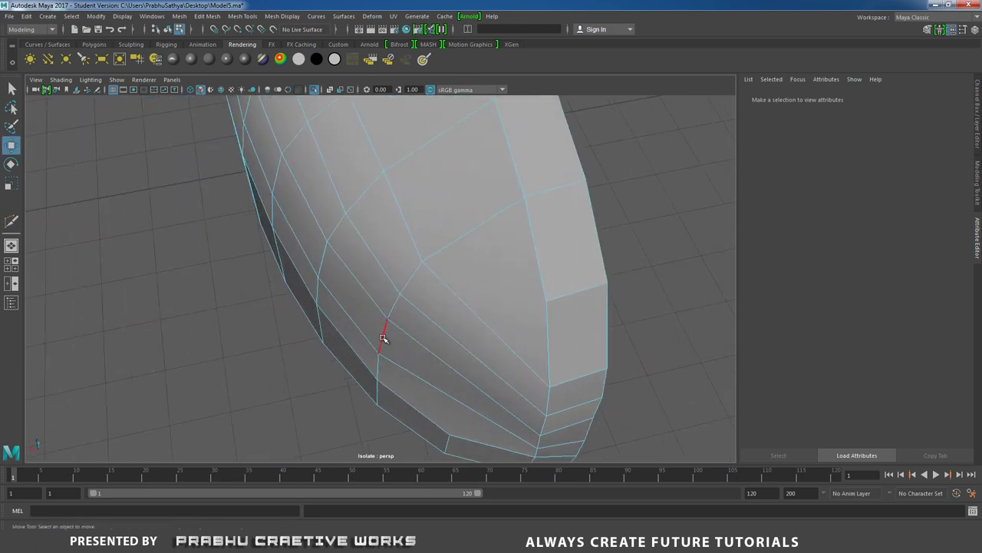
{"action": "right_click", "coordinate": [379, 336]}
{"action": "left_click", "coordinate": [334, 247]}
{"action": "left_click", "coordinate": [377, 350]}
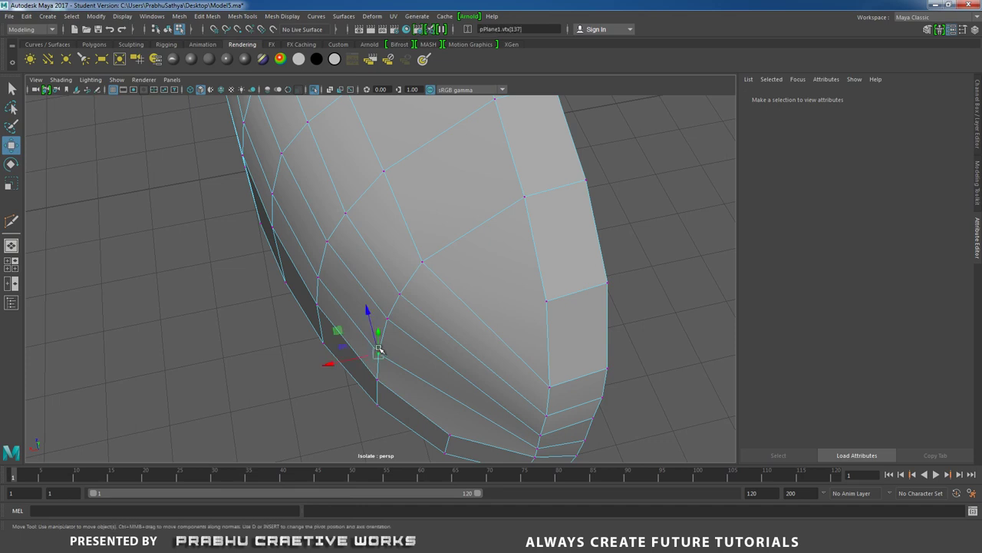
{"action": "left_click_drag", "start_coordinate": [383, 384], "coordinate": [342, 365], "text": "alt"}
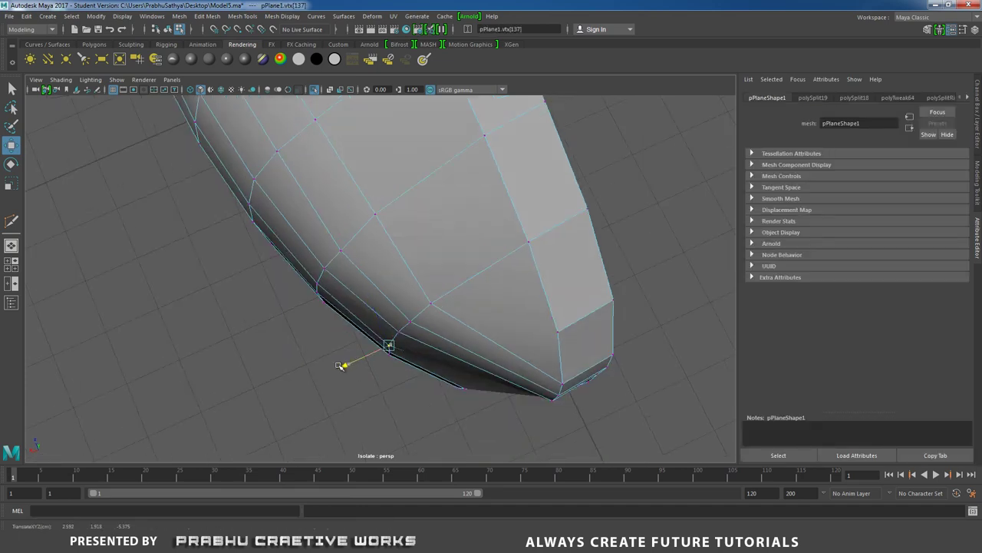
Step: Move the vertex directly above it on the last cross cut along Z, and return to object mode
{"action": "left_click_drag", "start_coordinate": [342, 328], "coordinate": [468, 336], "text": "alt"}
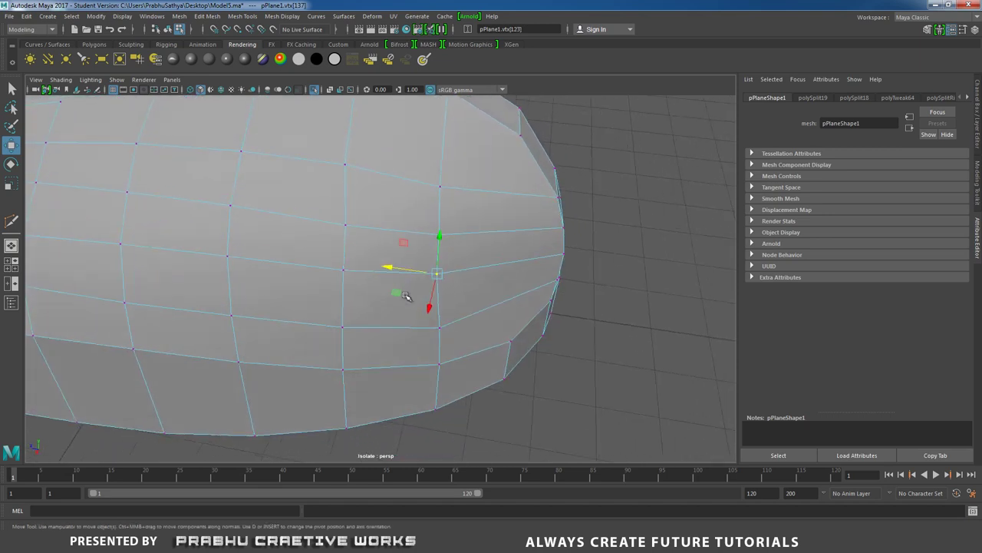
{"action": "left_click_drag", "start_coordinate": [387, 265], "coordinate": [390, 267], "text": "alt"}
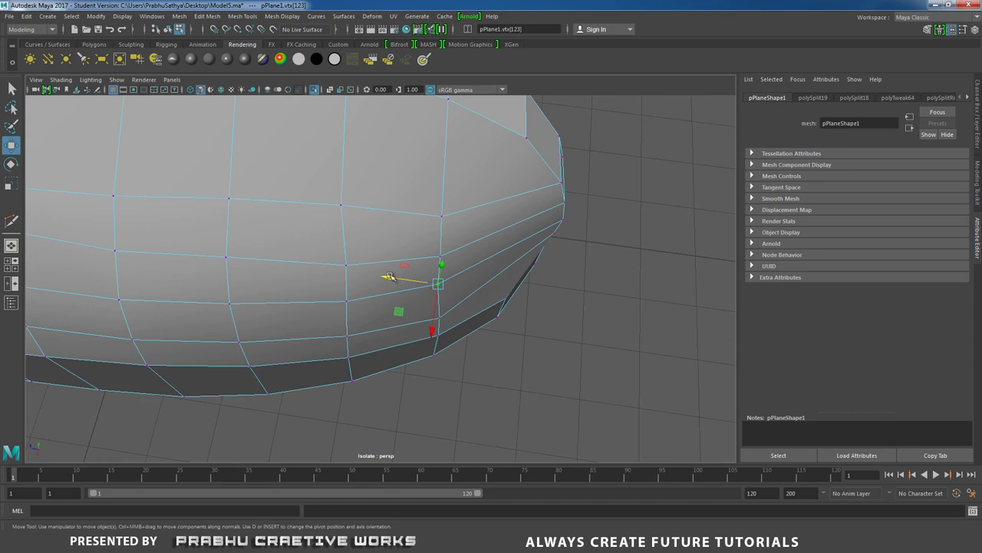
{"action": "left_click_drag", "start_coordinate": [391, 277], "coordinate": [399, 230], "text": "alt"}
{"action": "right_click_drag", "start_coordinate": [421, 221], "coordinate": [486, 198]}
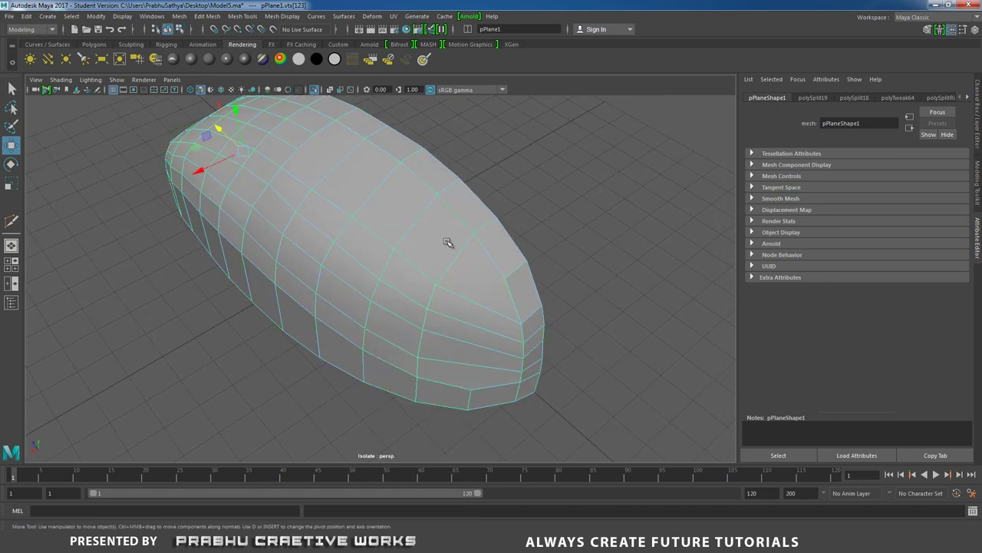
Step: In edge mode, move the short vertical edge on the lower border strip behind the last cross cut outward along X
{"action": "middle_click_drag", "start_coordinate": [444, 229], "coordinate": [448, 246], "text": "alt"}
{"action": "middle_click_drag", "start_coordinate": [504, 322], "coordinate": [444, 263], "text": "alt"}
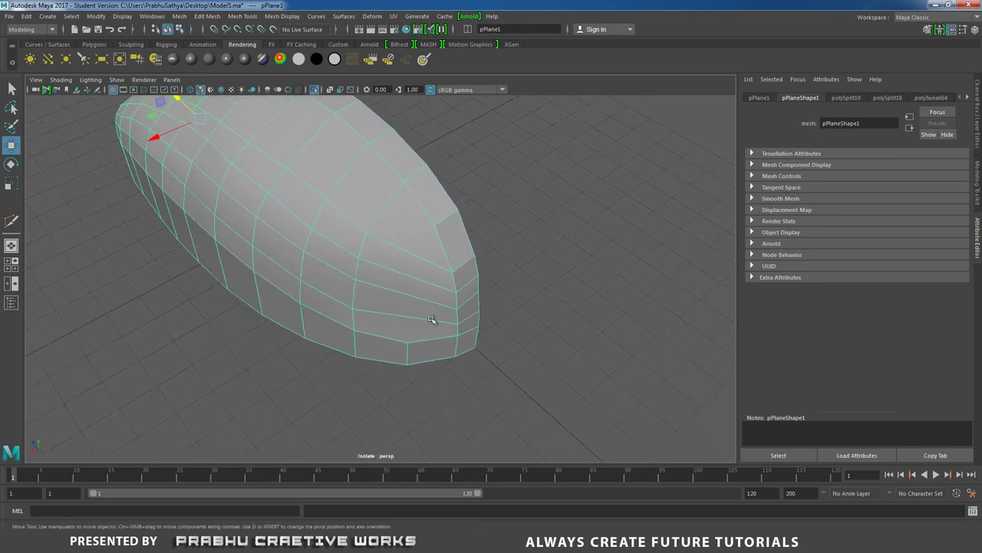
{"action": "mouse_move", "coordinate": [431, 320]}
{"action": "left_mouse_down", "text": "alt"}
{"action": "mouse_move", "coordinate": [428, 345]}
{"action": "mouse_move", "coordinate": [454, 346]}
{"action": "mouse_move", "coordinate": [386, 314]}
{"action": "mouse_move", "coordinate": [412, 312]}
{"action": "mouse_move", "coordinate": [419, 327]}
{"action": "left_mouse_up", "text": "alt"}
{"action": "right_click_drag", "start_coordinate": [416, 244], "coordinate": [417, 219]}
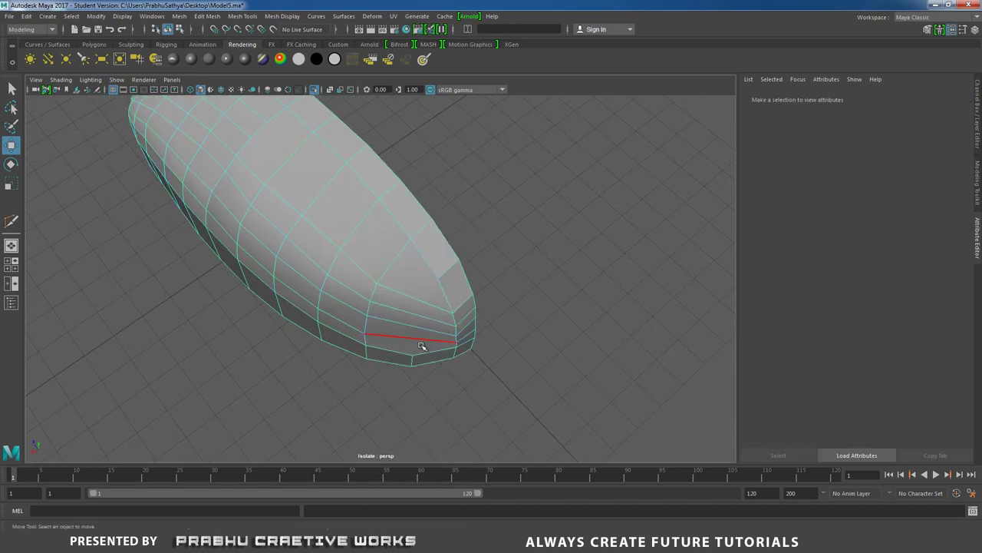
{"action": "left_click", "coordinate": [412, 360]}
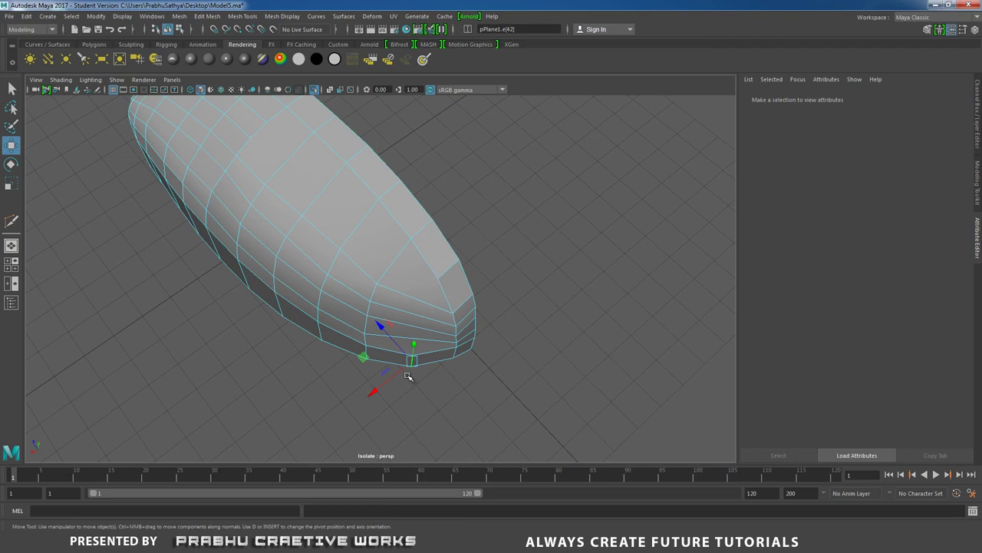
{"action": "left_click_drag", "start_coordinate": [408, 376], "coordinate": [406, 376], "text": "alt"}
{"action": "left_click_drag", "start_coordinate": [347, 384], "coordinate": [416, 274]}
Step: In object mode, insert a lengthwise edge loop through the wide upper faces of the rear area
{"action": "right_click_drag", "start_coordinate": [404, 230], "coordinate": [453, 216]}
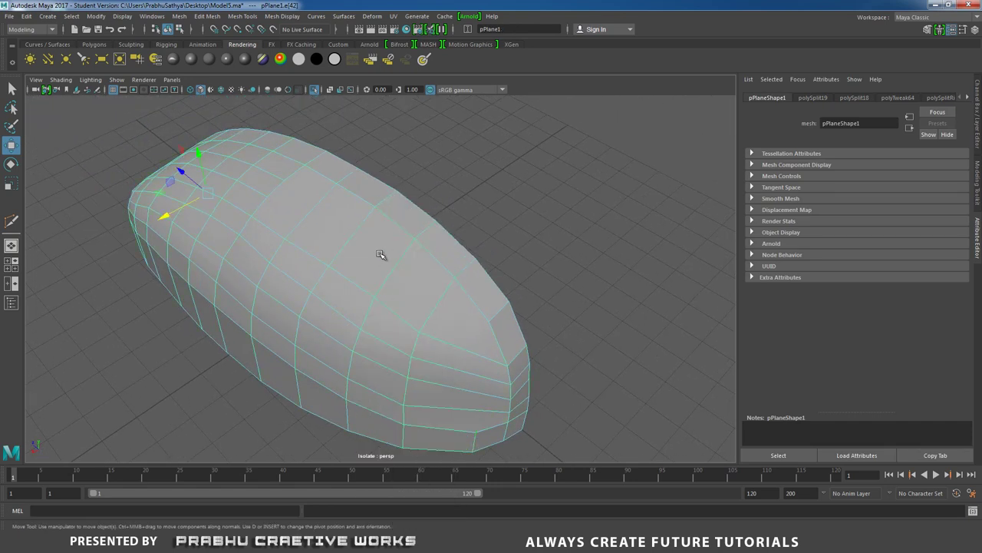
{"action": "right_click_drag", "start_coordinate": [383, 245], "coordinate": [346, 260], "text": "shift"}
{"action": "left_click_drag", "start_coordinate": [369, 268], "coordinate": [392, 241], "text": "alt"}
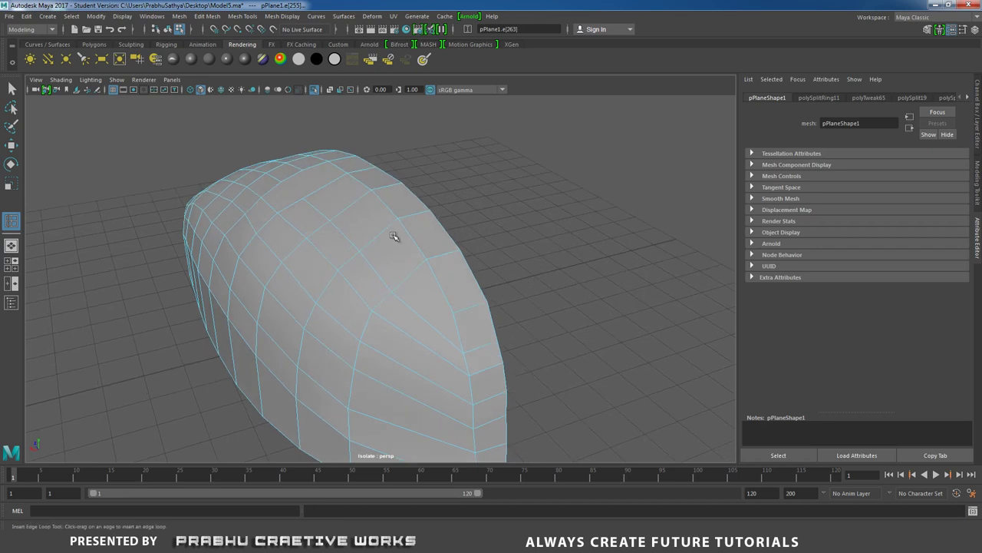
Step: Delete the new lengthwise loop's last segments, crossing the open rear face and the heel border strip
{"action": "key", "text": "w"}
{"action": "left_click", "coordinate": [430, 323]}
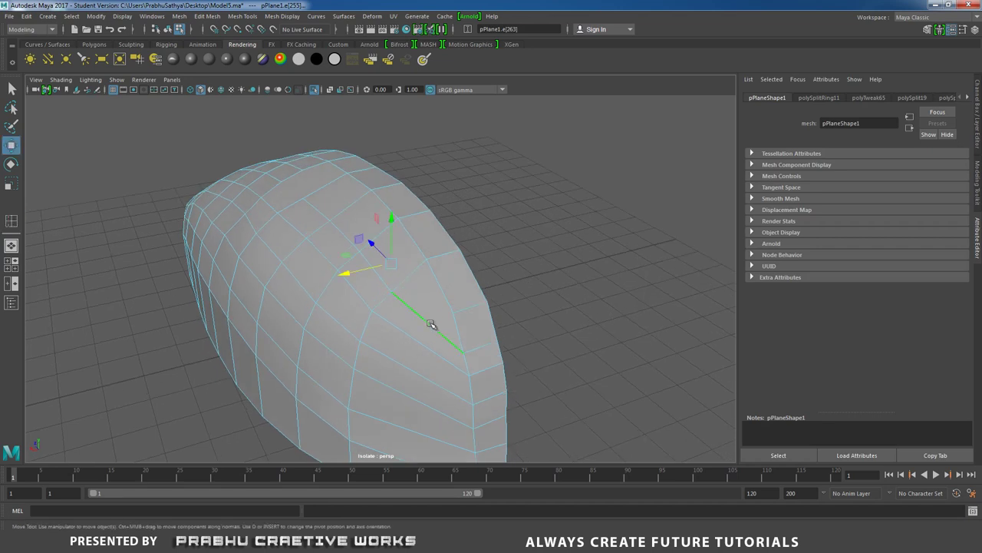
{"action": "left_click", "coordinate": [491, 347]}
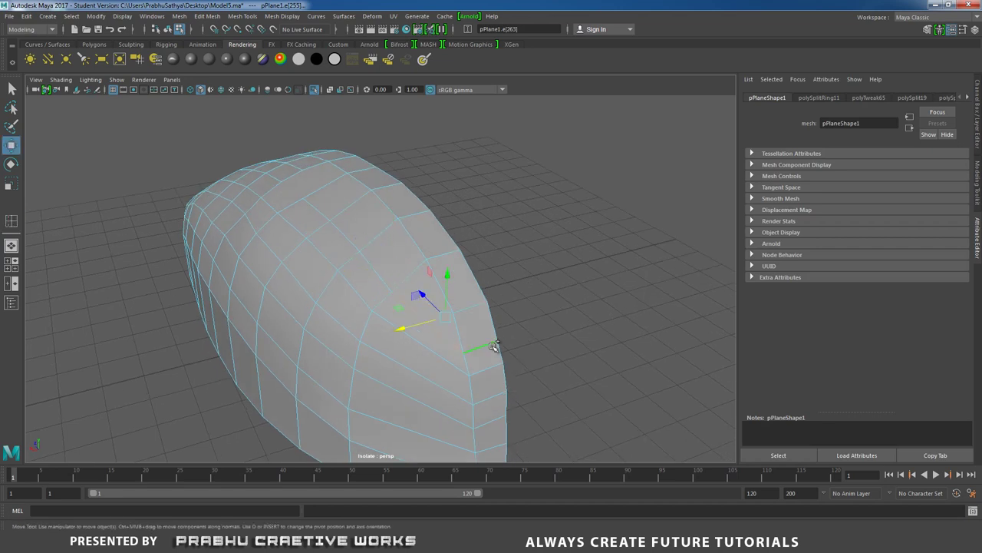
{"action": "right_click_drag", "start_coordinate": [494, 351], "coordinate": [486, 373], "text": "shift"}
Step: Select the remaining edges of the new upper lengthwise loop and move them along Y and X to round the upper
{"action": "left_click", "coordinate": [361, 261]}
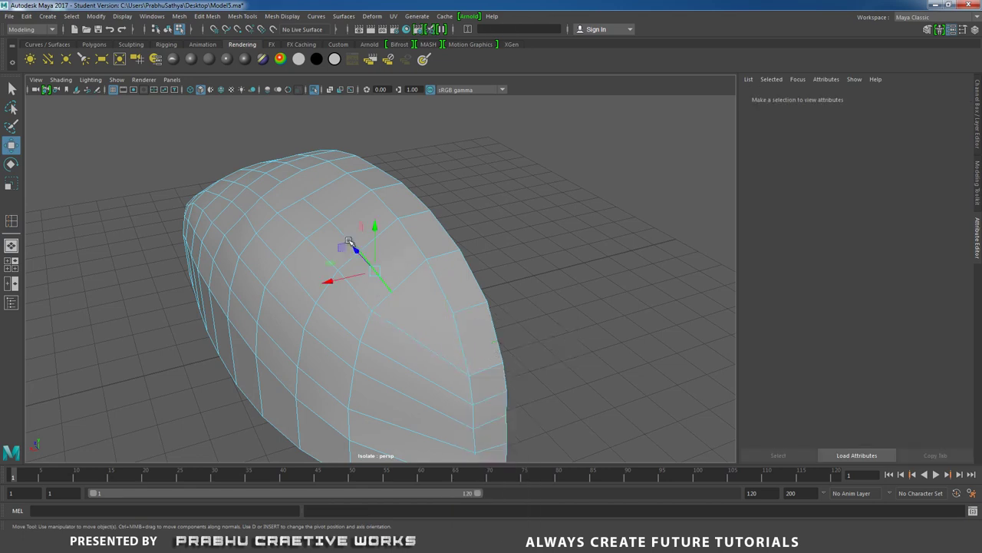
{"action": "left_click", "coordinate": [318, 211], "text": "shift"}
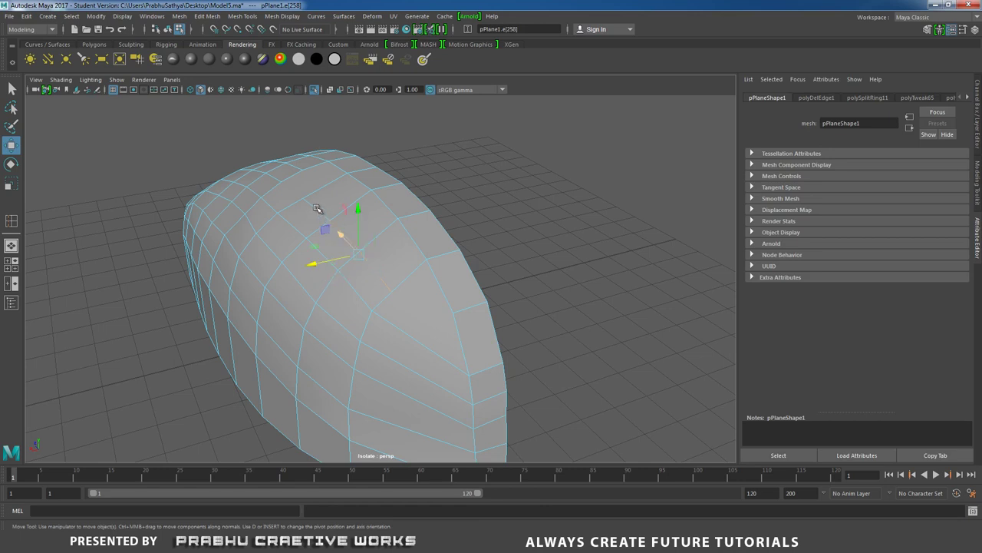
{"action": "left_click", "coordinate": [315, 208], "text": "shift"}
{"action": "mouse_move", "coordinate": [321, 244]}
{"action": "left_mouse_down", "text": "alt"}
{"action": "mouse_move", "coordinate": [302, 228]}
{"action": "mouse_move", "coordinate": [320, 241]}
{"action": "left_mouse_up", "text": "alt"}
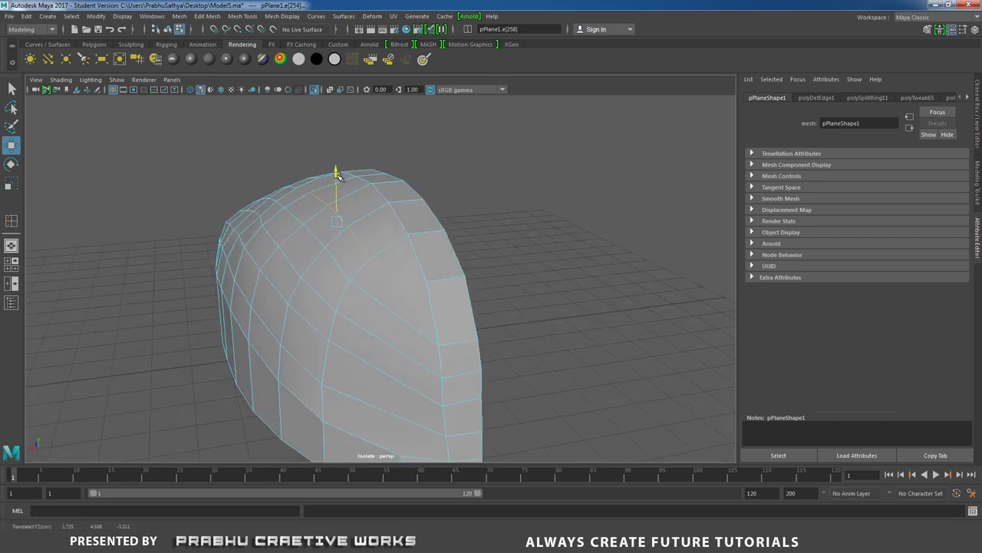
{"action": "left_click_drag", "start_coordinate": [336, 175], "coordinate": [287, 213], "text": "alt"}
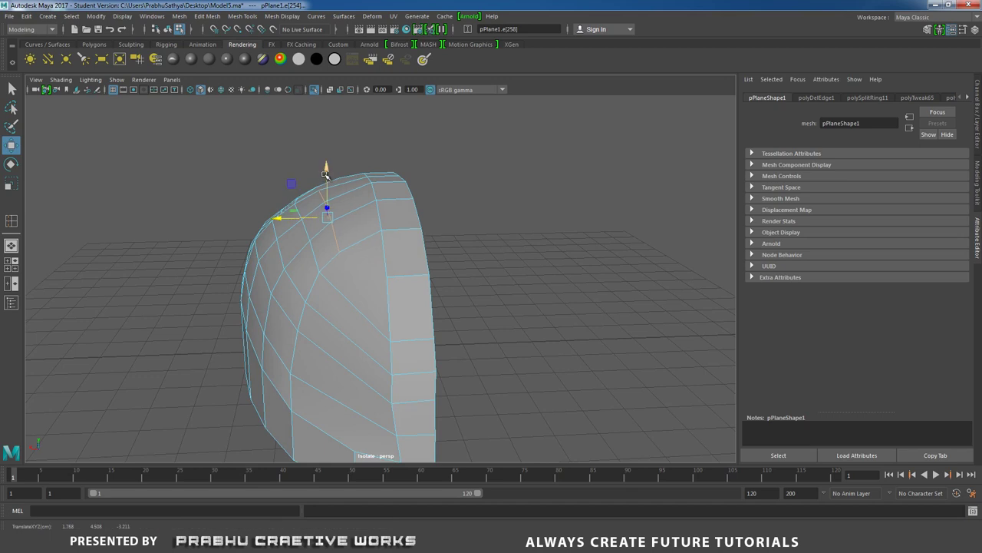
{"action": "left_click_drag", "start_coordinate": [340, 228], "coordinate": [396, 232], "text": "alt"}
Step: Insert another lengthwise edge loop between the previous one and the top border strip, and raise its edges along Y
{"action": "right_click_drag", "start_coordinate": [351, 226], "coordinate": [353, 247]}
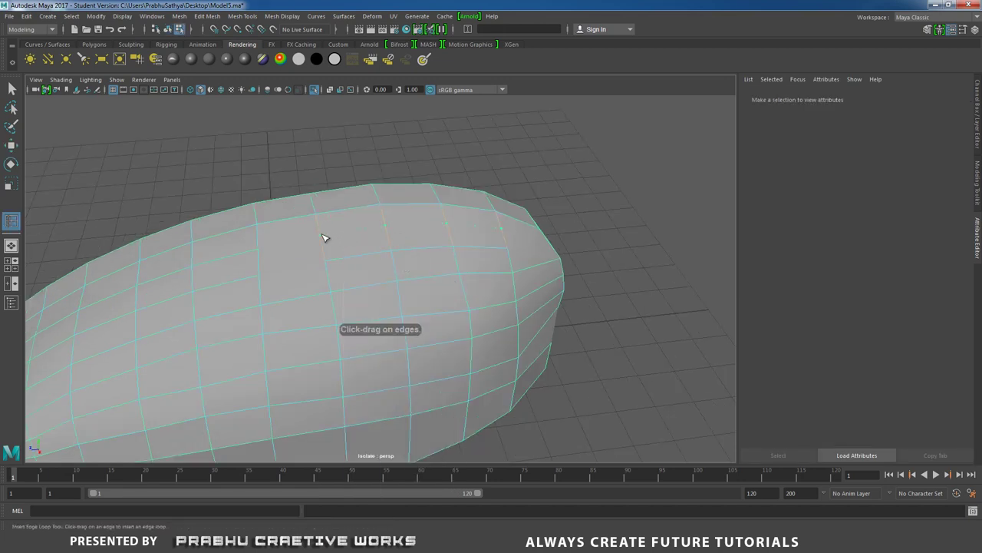
{"action": "left_click", "coordinate": [323, 238]}
{"action": "left_click_drag", "start_coordinate": [281, 226], "coordinate": [319, 222], "text": "alt"}
{"action": "key", "text": "w"}
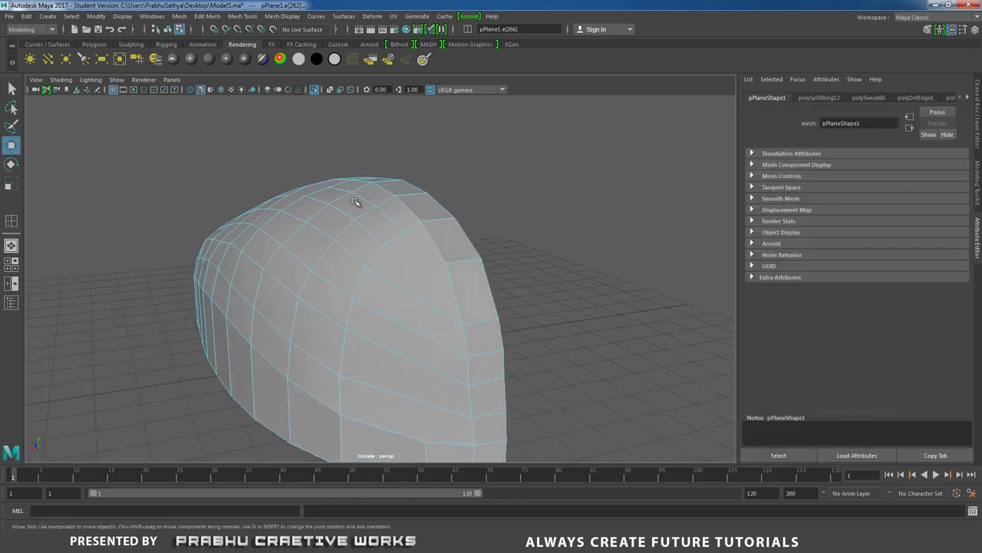
{"action": "left_click", "coordinate": [356, 201]}
{"action": "left_click_drag", "start_coordinate": [363, 167], "coordinate": [437, 222]}
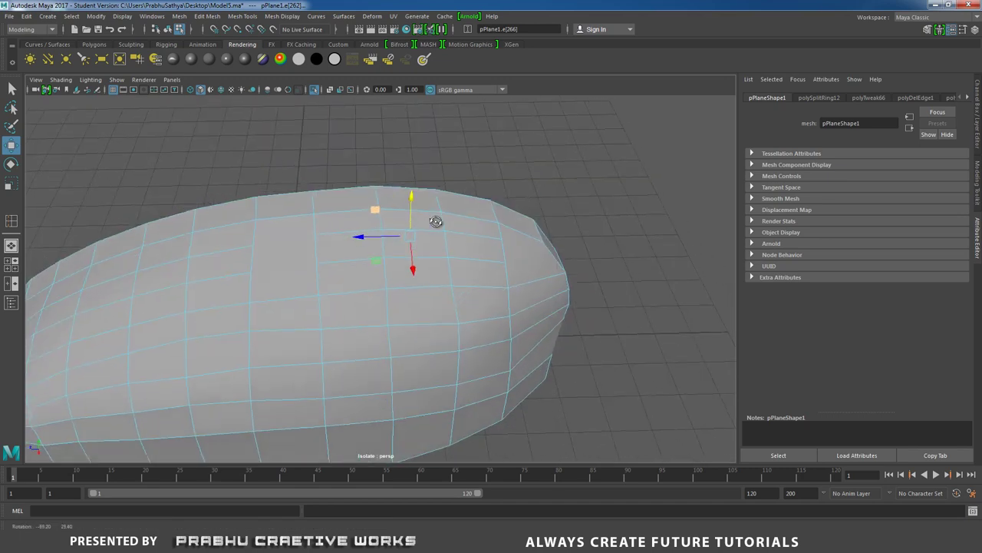
Step: With Multi-Cut, bridge the gap between the front and rear halves of the two upper lengthwise loops
{"action": "middle_click_drag", "start_coordinate": [291, 259], "coordinate": [355, 229], "text": "alt"}
{"action": "right_click_drag", "start_coordinate": [355, 228], "coordinate": [322, 217]}
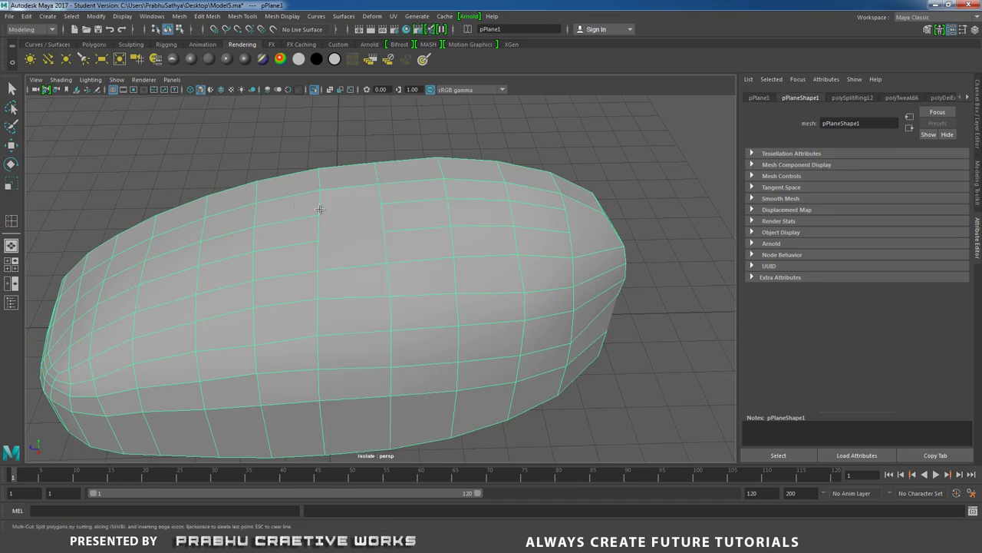
{"action": "left_click", "coordinate": [381, 204]}
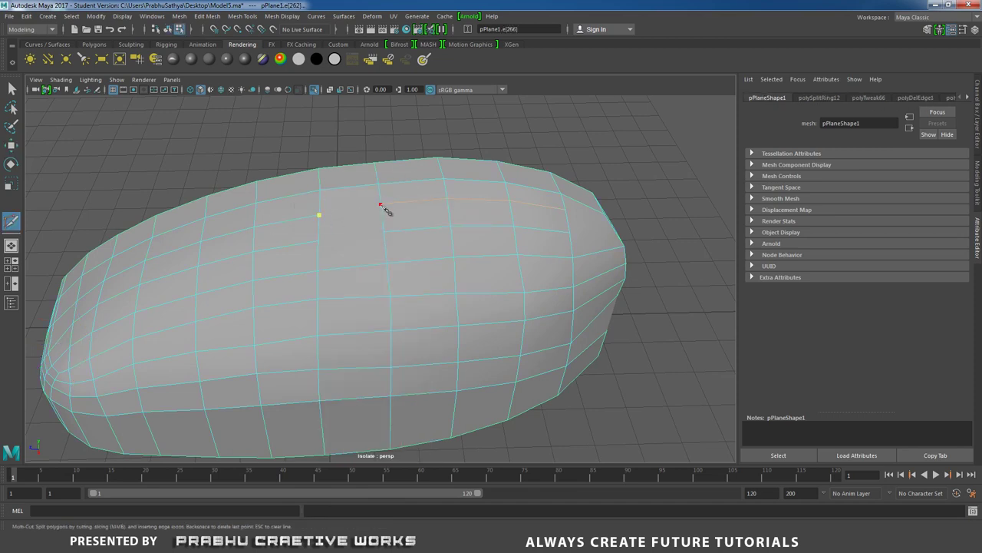
{"action": "key", "text": "Return"}
{"action": "left_click", "coordinate": [319, 242]}
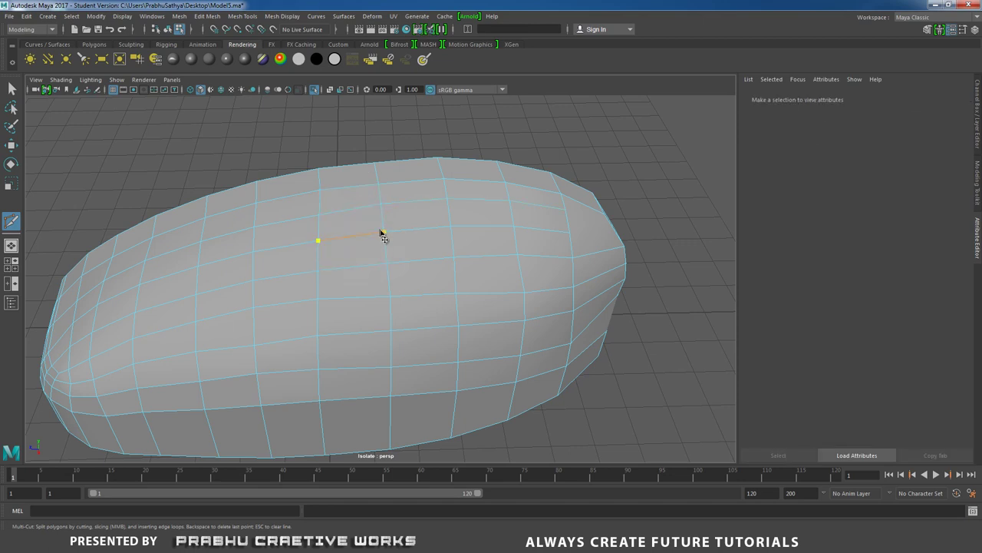
Step: In vertex mode, select the uneven vertex on the upper's side curve toward the toe and move it along X
{"action": "left_click_drag", "start_coordinate": [386, 236], "coordinate": [280, 315], "text": "alt"}
{"action": "right_click_drag", "start_coordinate": [276, 310], "coordinate": [362, 297], "text": "alt"}
{"action": "middle_click_drag", "start_coordinate": [361, 296], "coordinate": [457, 284], "text": "alt"}
{"action": "left_click_drag", "start_coordinate": [298, 310], "coordinate": [270, 279], "text": "alt"}
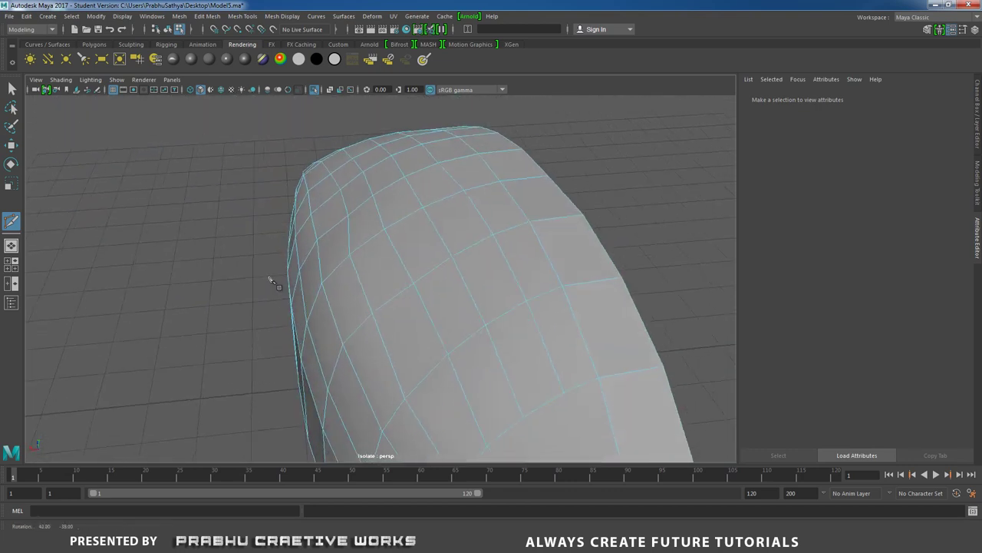
{"action": "right_click_drag", "start_coordinate": [270, 279], "coordinate": [340, 279], "text": "alt"}
{"action": "left_click_drag", "start_coordinate": [345, 283], "coordinate": [388, 322], "text": "alt"}
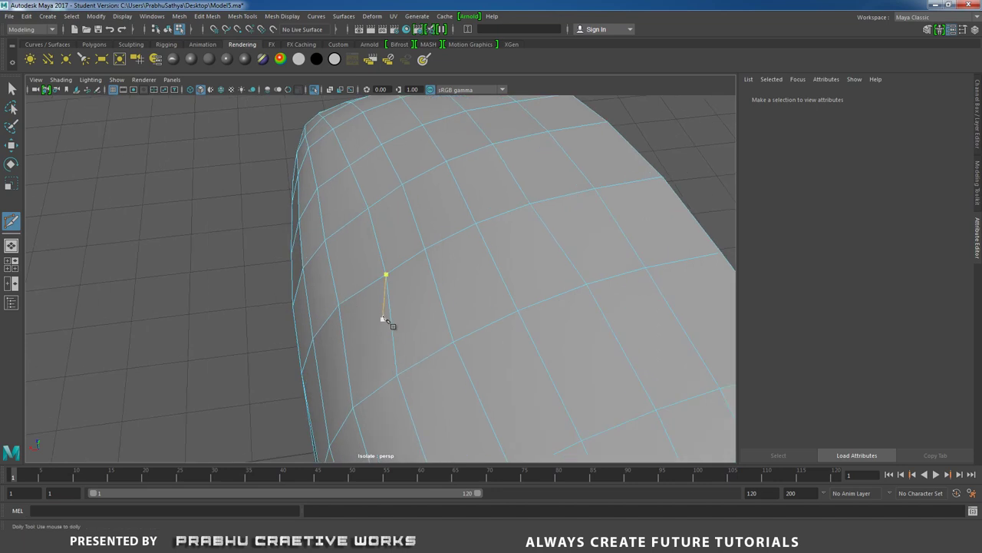
{"action": "left_click", "coordinate": [389, 282]}
{"action": "key", "text": "w"}
{"action": "right_click_drag", "start_coordinate": [390, 248], "coordinate": [332, 244]}
{"action": "left_click_drag", "start_coordinate": [328, 241], "coordinate": [311, 222], "text": "alt"}
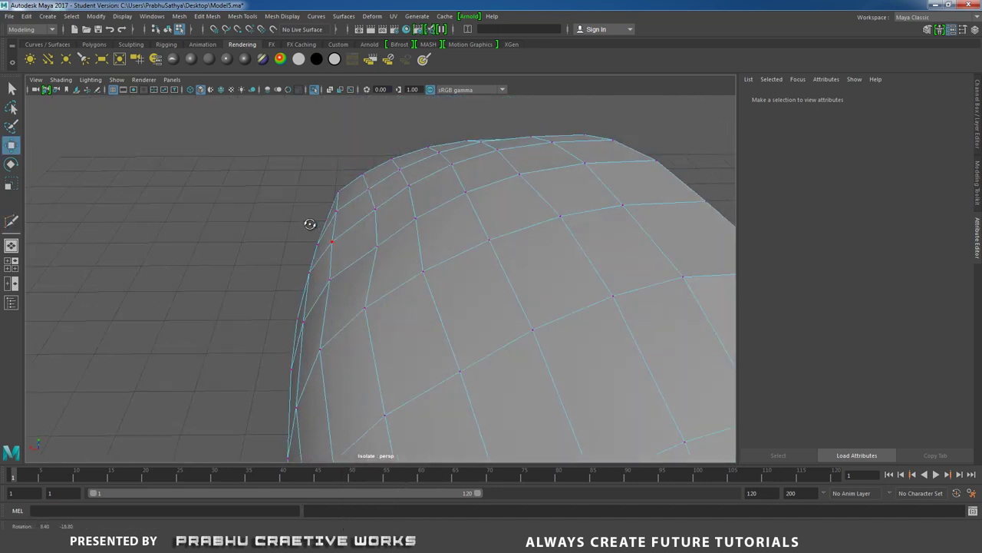
{"action": "left_click", "coordinate": [381, 245]}
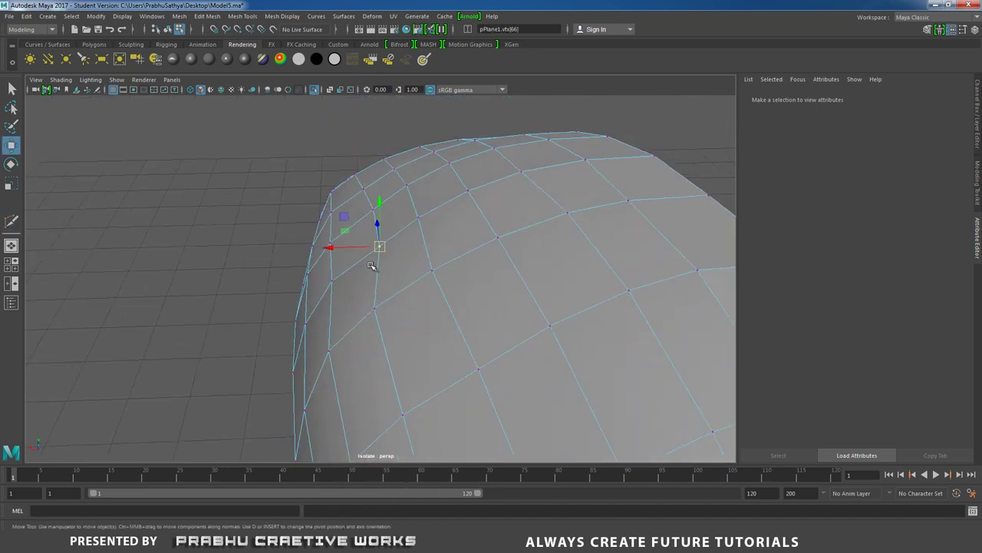
{"action": "left_click_drag", "start_coordinate": [371, 267], "coordinate": [566, 267], "text": "alt"}
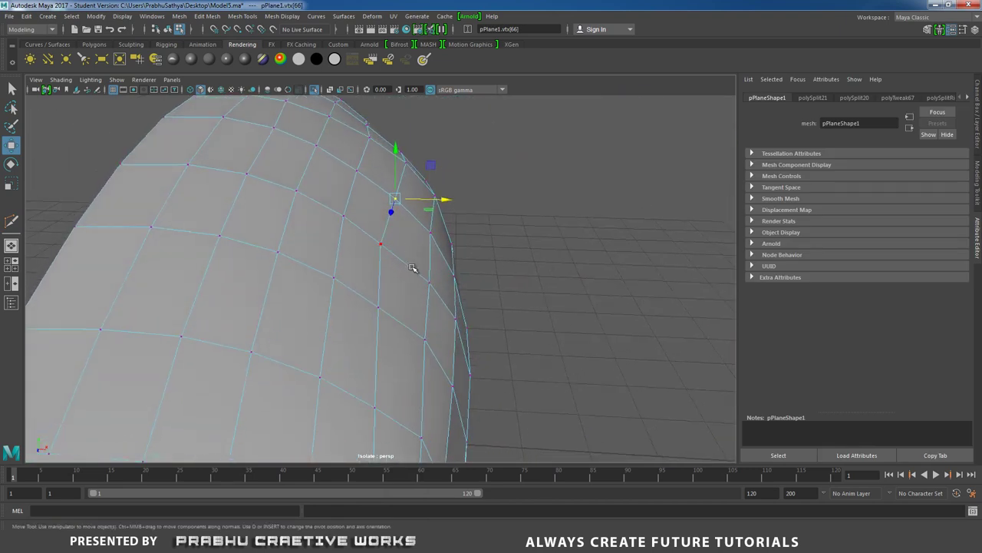
Step: Readjust the same side vertex along X, and move its outer neighbour on that cross cut along X to smooth the side
{"action": "left_click", "coordinate": [413, 265]}
{"action": "left_click_drag", "start_coordinate": [413, 263], "coordinate": [480, 214], "text": "alt"}
{"action": "left_click", "coordinate": [480, 213]}
{"action": "left_click", "coordinate": [390, 214]}
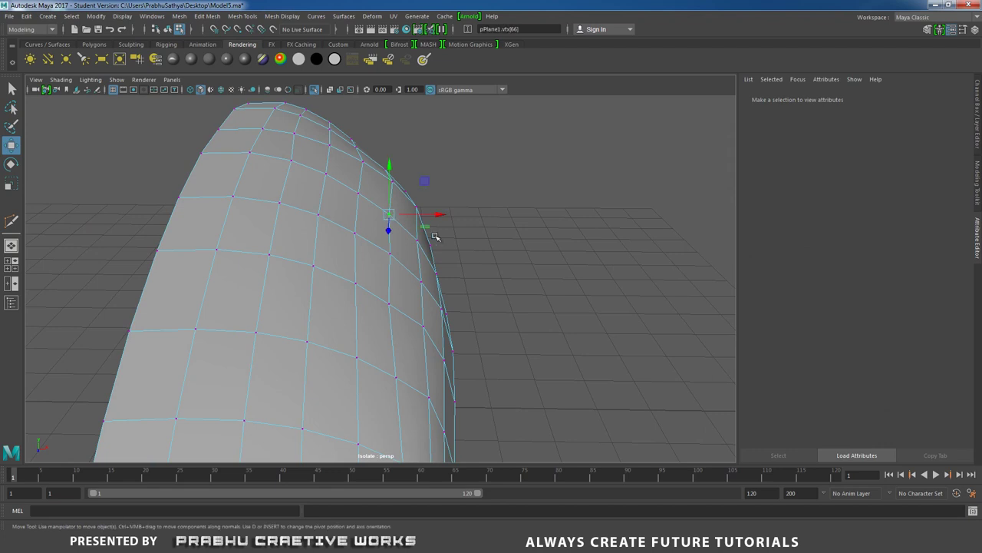
{"action": "left_click_drag", "start_coordinate": [412, 261], "coordinate": [431, 258], "text": "alt"}
{"action": "left_click_drag", "start_coordinate": [438, 213], "coordinate": [442, 208]}
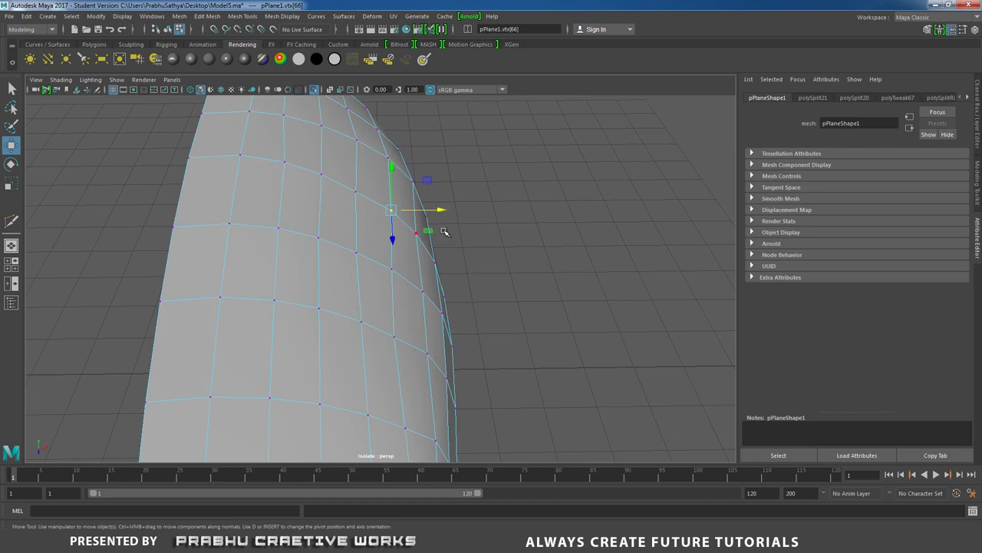
{"action": "left_click", "coordinate": [444, 231]}
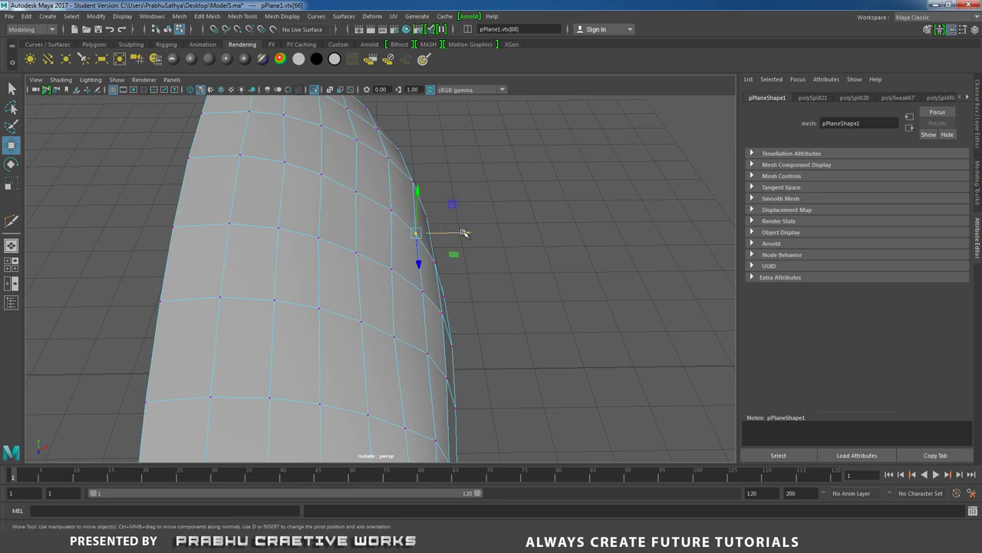
{"action": "left_click_drag", "start_coordinate": [464, 232], "coordinate": [454, 280]}
Step: With Multi-Cut, cut across the lengthwise edges near the upper's rounded end, joining the upper vertex to the bottom border strip's existing edge
{"action": "middle_click_drag", "start_coordinate": [454, 280], "coordinate": [372, 257], "text": "alt"}
{"action": "right_click_drag", "start_coordinate": [372, 258], "coordinate": [510, 219], "text": "alt"}
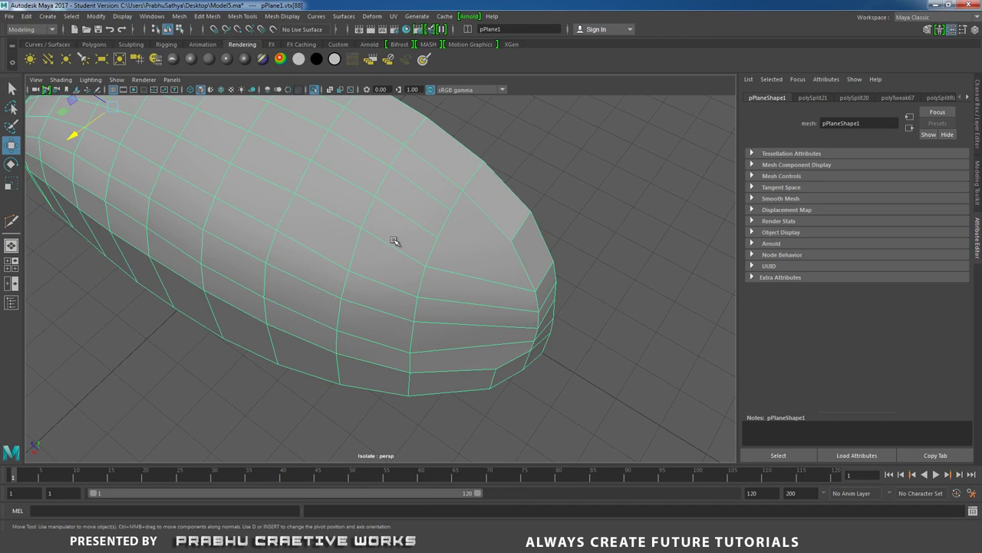
{"action": "key", "text": "F8"}
{"action": "right_click_drag", "start_coordinate": [430, 228], "coordinate": [395, 230], "text": "shift"}
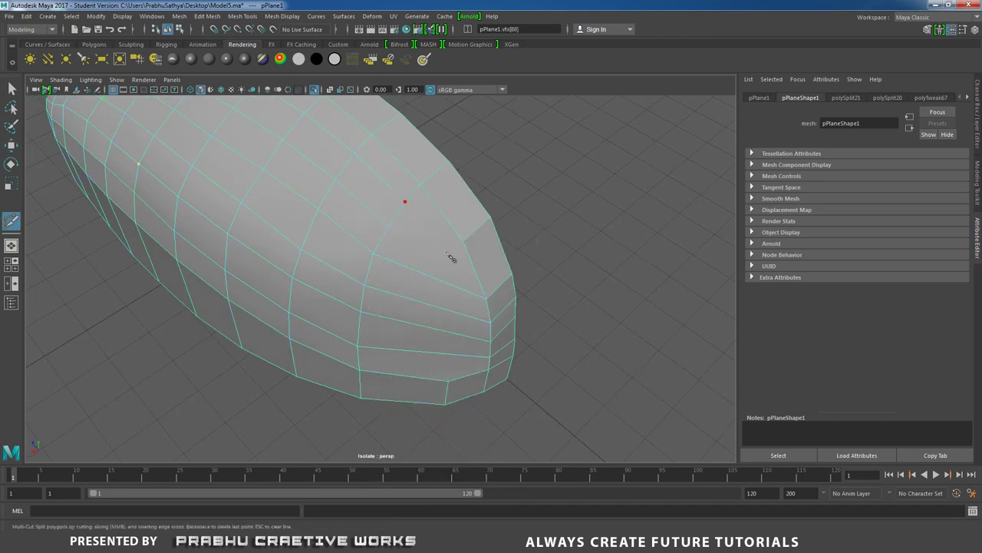
{"action": "left_click", "coordinate": [448, 284]}
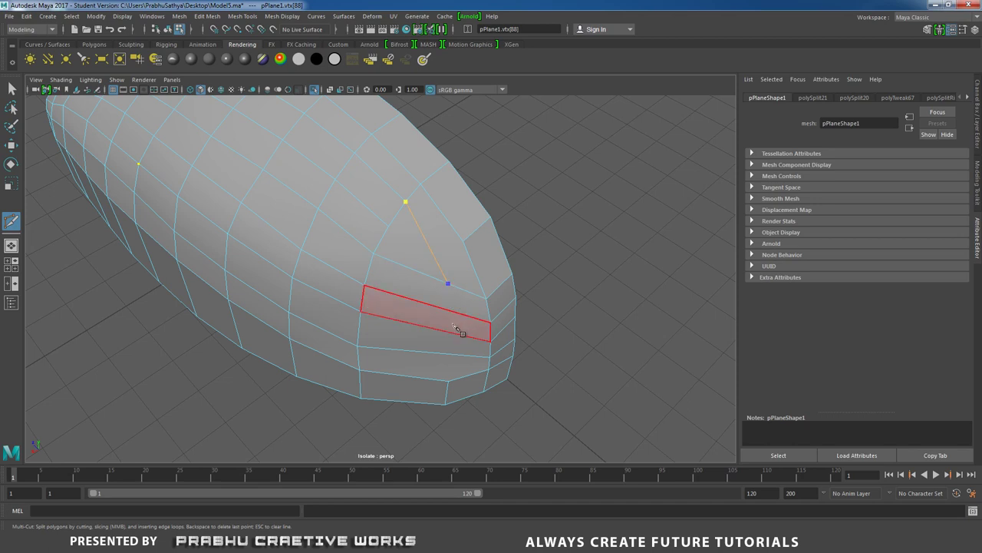
{"action": "left_click", "coordinate": [450, 310]}
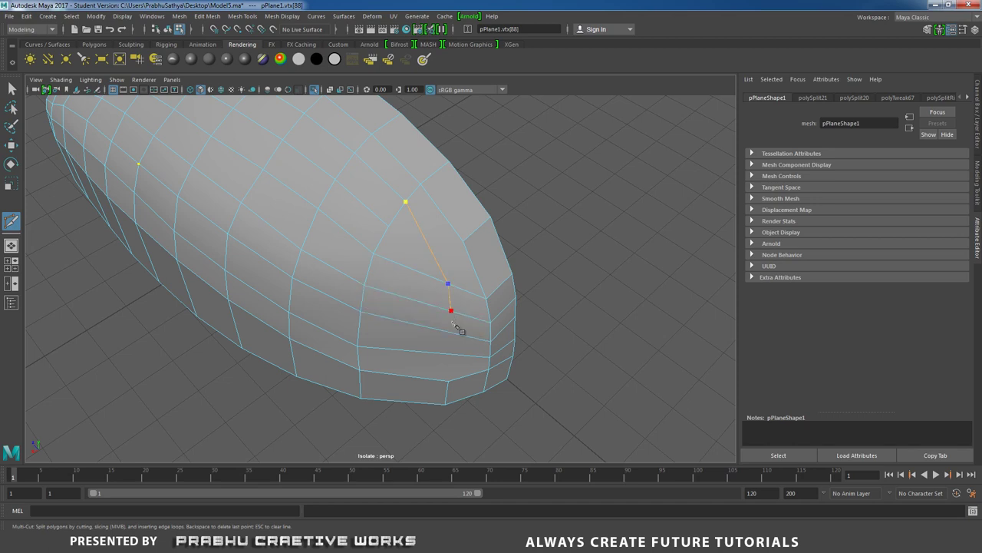
{"action": "left_click", "coordinate": [453, 333]}
{"action": "right_click", "coordinate": [486, 251]}
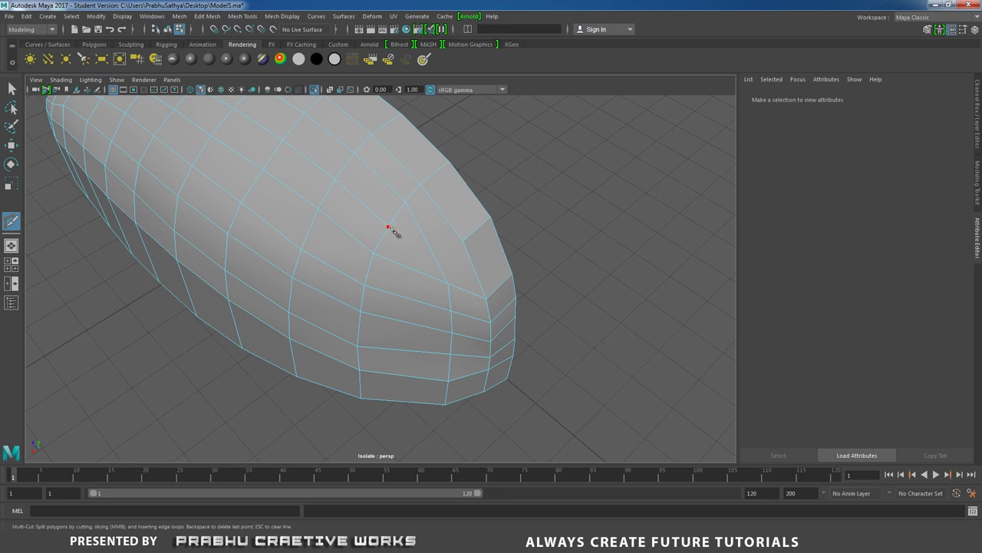
Step: Cut an extra vertical edge across the bottom border strip beside the new cross cut, and reposition that edge to round the outline
{"action": "left_click", "coordinate": [405, 402]}
{"action": "right_click", "coordinate": [424, 362]}
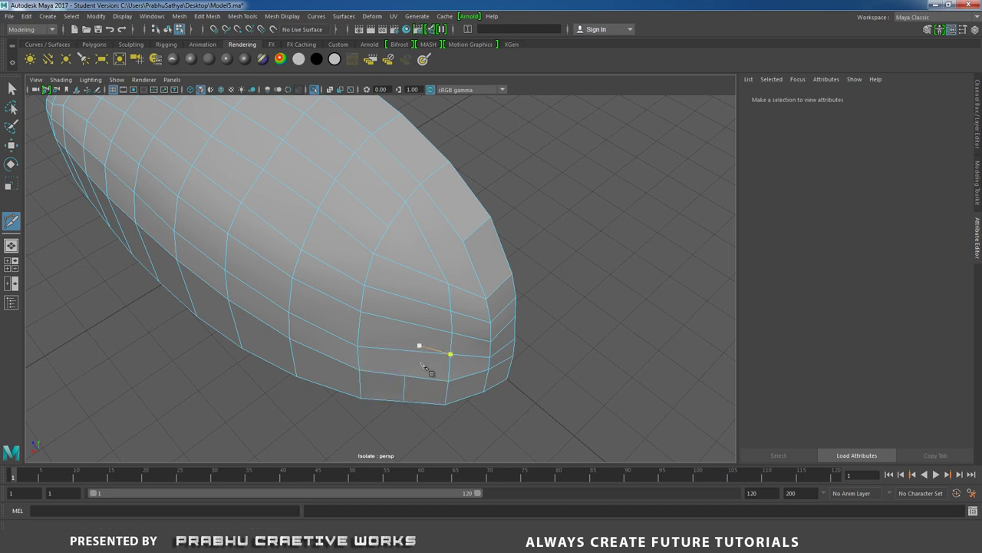
{"action": "left_click_drag", "start_coordinate": [426, 368], "coordinate": [453, 326], "text": "alt"}
{"action": "key", "text": "w"}
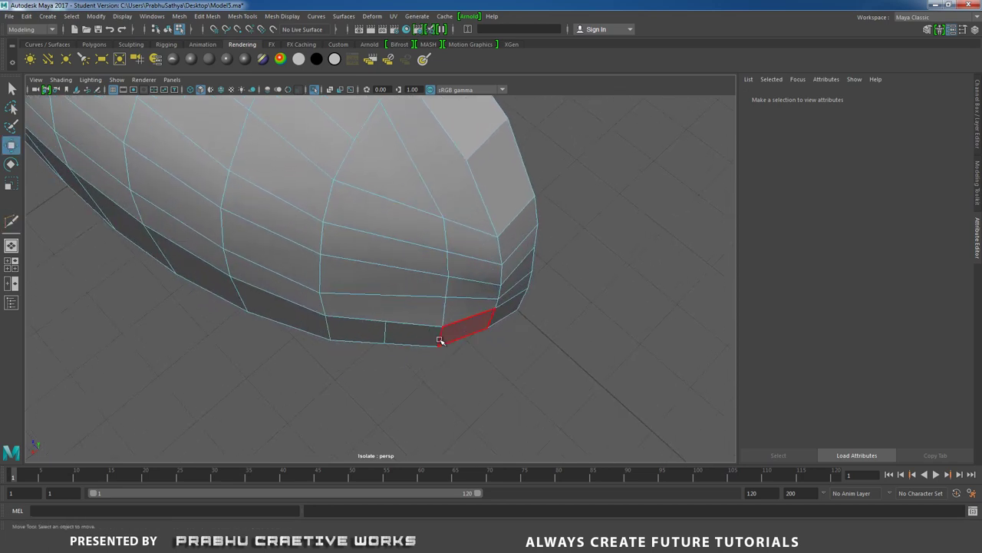
{"action": "left_click", "coordinate": [389, 329]}
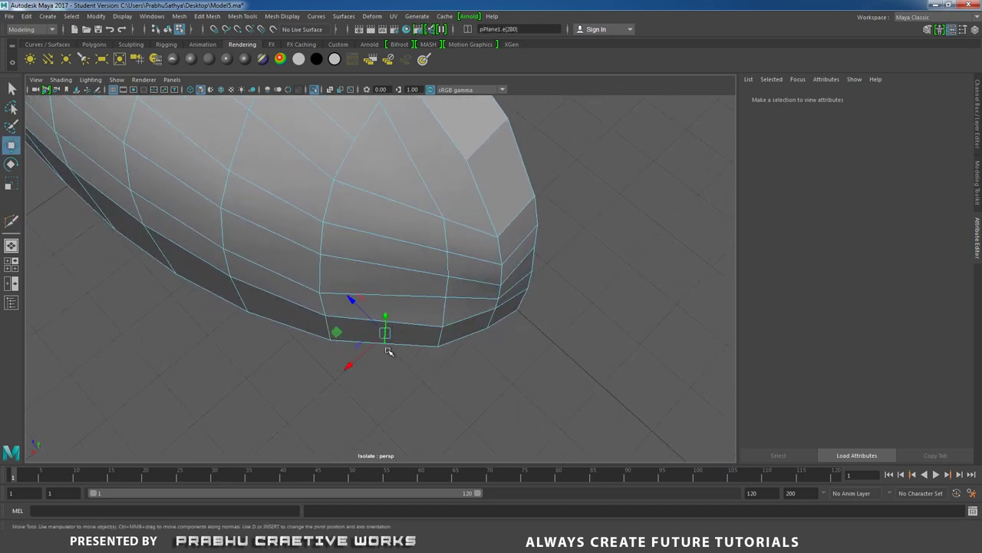
{"action": "left_click_drag", "start_coordinate": [387, 335], "coordinate": [348, 349], "text": "alt"}
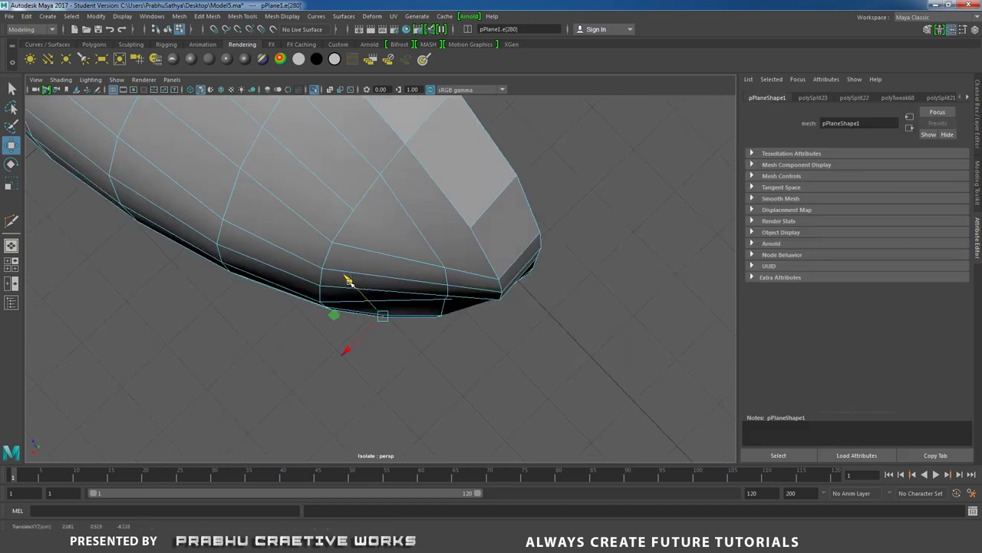
{"action": "left_click_drag", "start_coordinate": [345, 279], "coordinate": [422, 233], "text": "alt"}
Step: In vertex mode, select the lowest newly cut vertex above the bottom strip and move it along X and Z
{"action": "right_click_drag", "start_coordinate": [450, 264], "coordinate": [412, 261]}
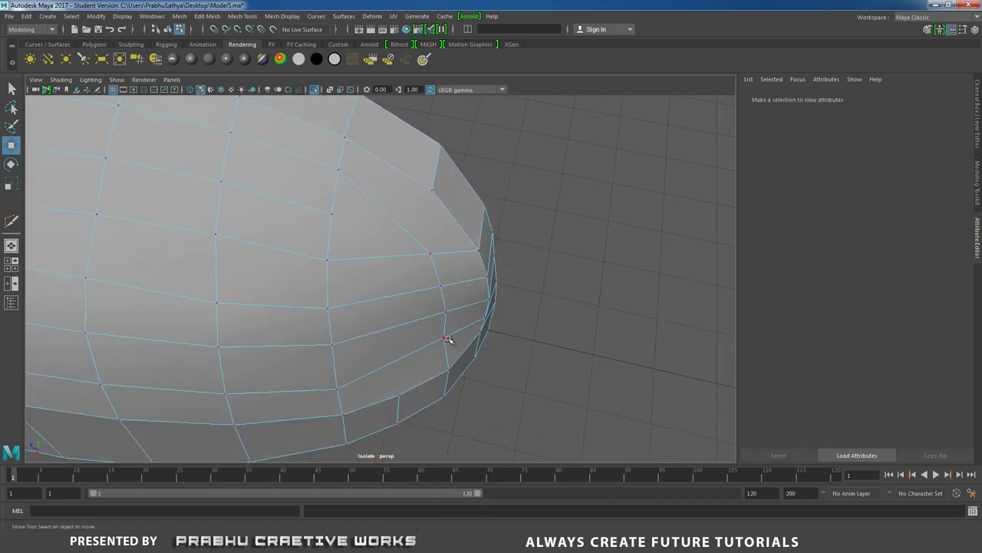
{"action": "left_click", "coordinate": [446, 339]}
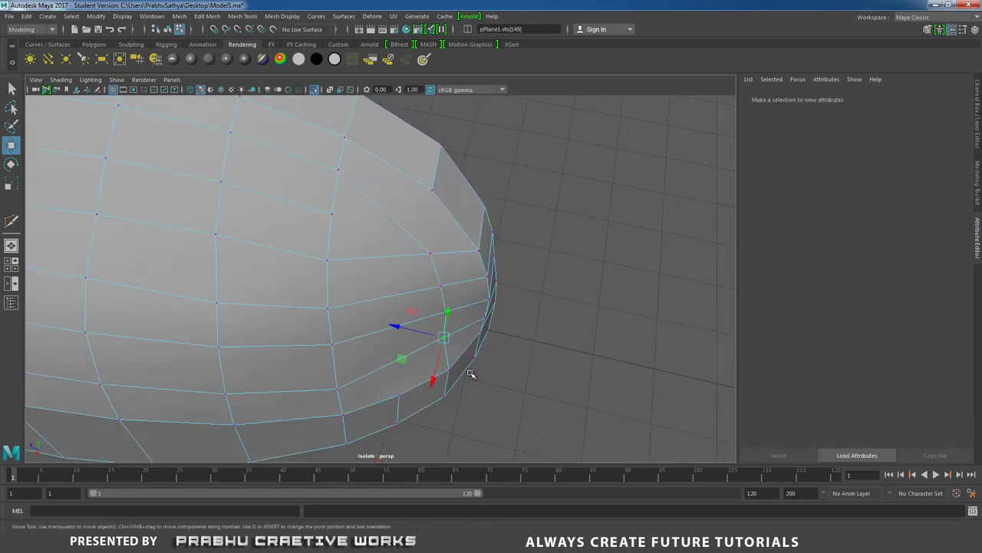
{"action": "left_click_drag", "start_coordinate": [470, 373], "coordinate": [430, 381], "text": "alt"}
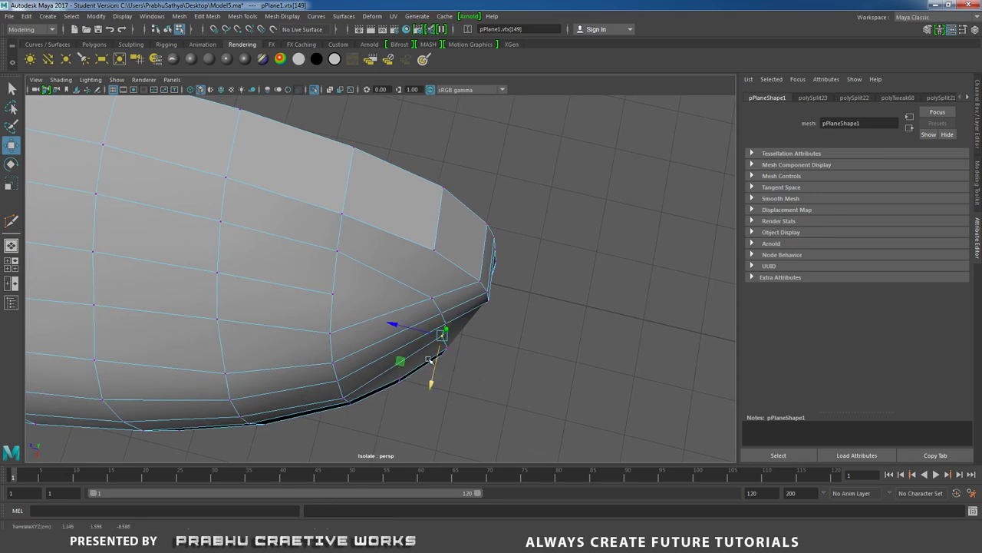
{"action": "left_click_drag", "start_coordinate": [395, 325], "coordinate": [406, 328]}
{"action": "left_click_drag", "start_coordinate": [395, 294], "coordinate": [422, 322], "text": "alt"}
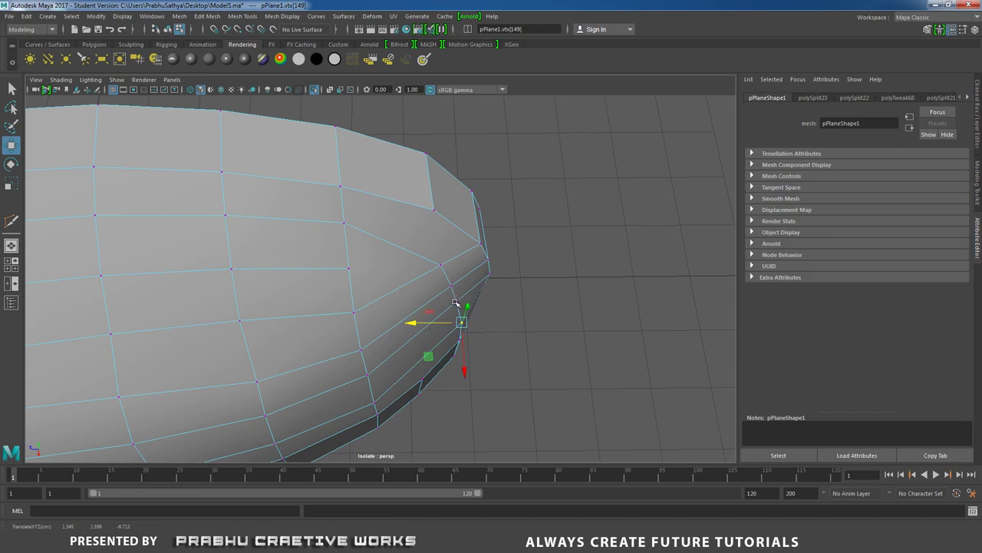
Step: Adjust the remaining vertices higher up the same cross cut along X to round the side
{"action": "left_click_drag", "start_coordinate": [460, 335], "coordinate": [332, 363], "text": "alt"}
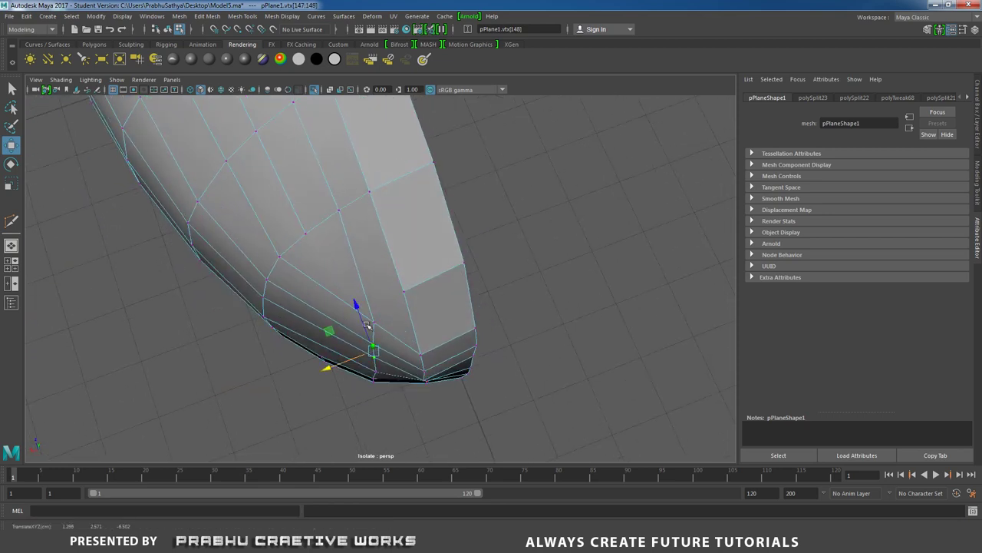
{"action": "left_click", "coordinate": [376, 344]}
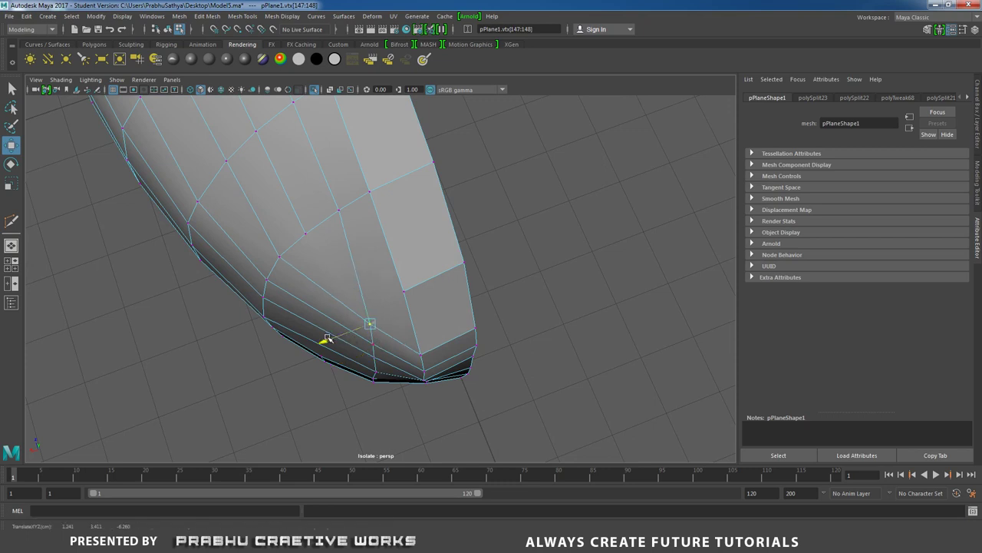
{"action": "left_click", "coordinate": [374, 318]}
{"action": "left_click_drag", "start_coordinate": [455, 245], "coordinate": [472, 295], "text": "alt"}
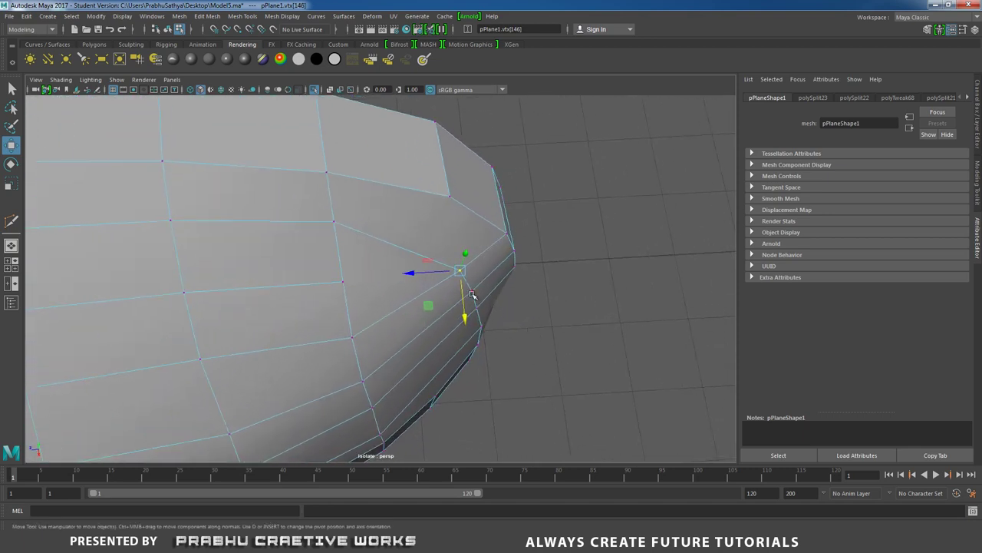
Step: Select the four new cross-cut vertices together and shift them slightly along Z
{"action": "left_click", "coordinate": [472, 294]}
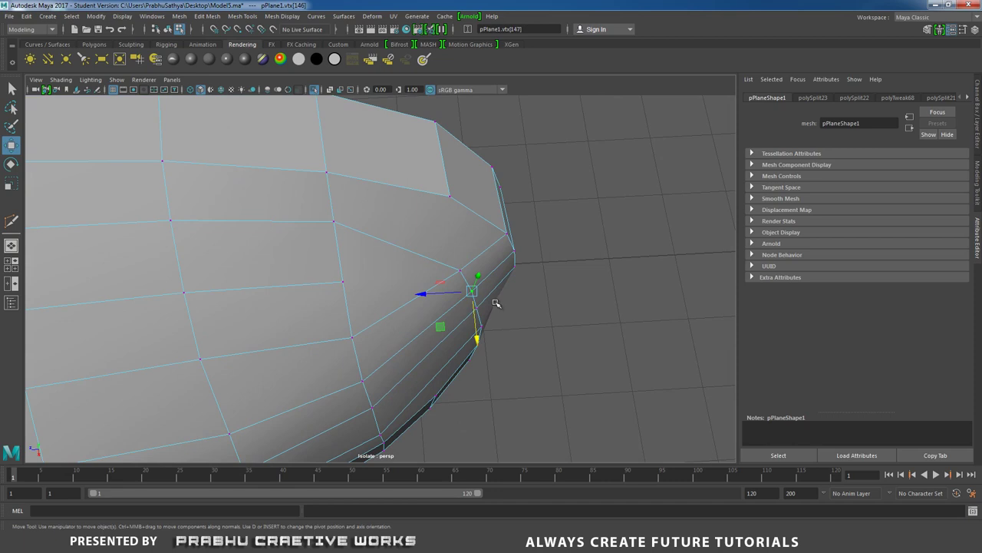
{"action": "key", "text": "q"}
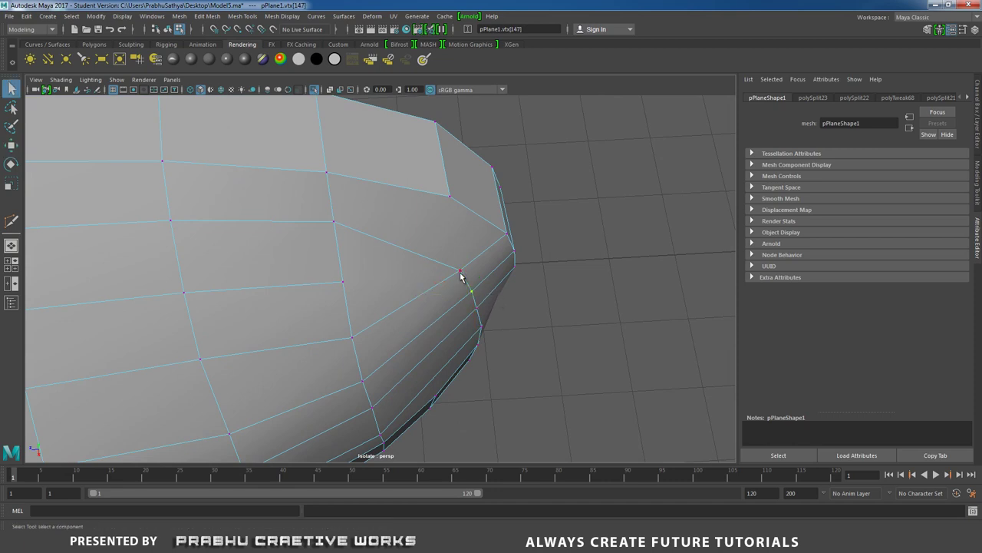
{"action": "left_click", "coordinate": [460, 271], "text": "shift"}
{"action": "left_click", "coordinate": [476, 310], "text": "shift"}
{"action": "left_click_drag", "start_coordinate": [422, 268], "coordinate": [480, 343], "text": "alt"}
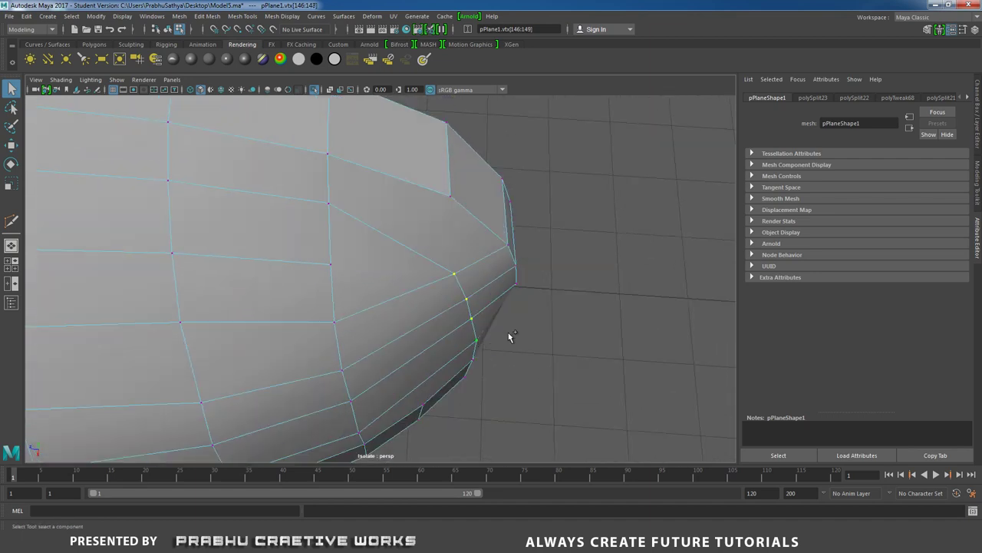
{"action": "key", "text": "w"}
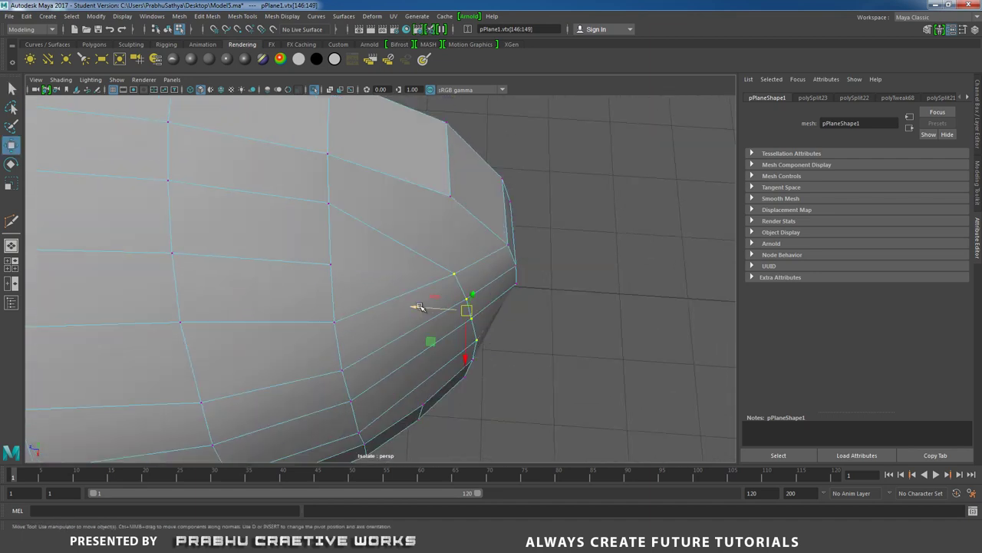
{"action": "mouse_move", "coordinate": [417, 307]}
{"action": "left_mouse_down"}
{"action": "mouse_move", "coordinate": [430, 307]}
{"action": "mouse_move", "coordinate": [401, 289]}
{"action": "mouse_move", "coordinate": [414, 307]}
{"action": "left_mouse_up"}
Step: Move the upper three vertices of that cross cut individually along Z, closer to the rounded tip
{"action": "left_click", "coordinate": [447, 270]}
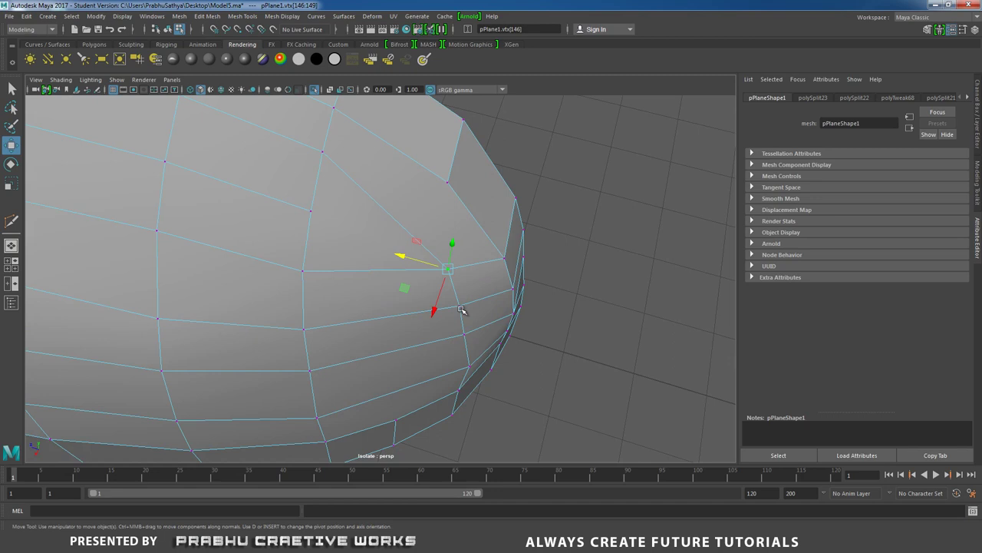
{"action": "left_click_drag", "start_coordinate": [461, 310], "coordinate": [484, 326], "text": "alt"}
{"action": "left_click", "coordinate": [568, 313]}
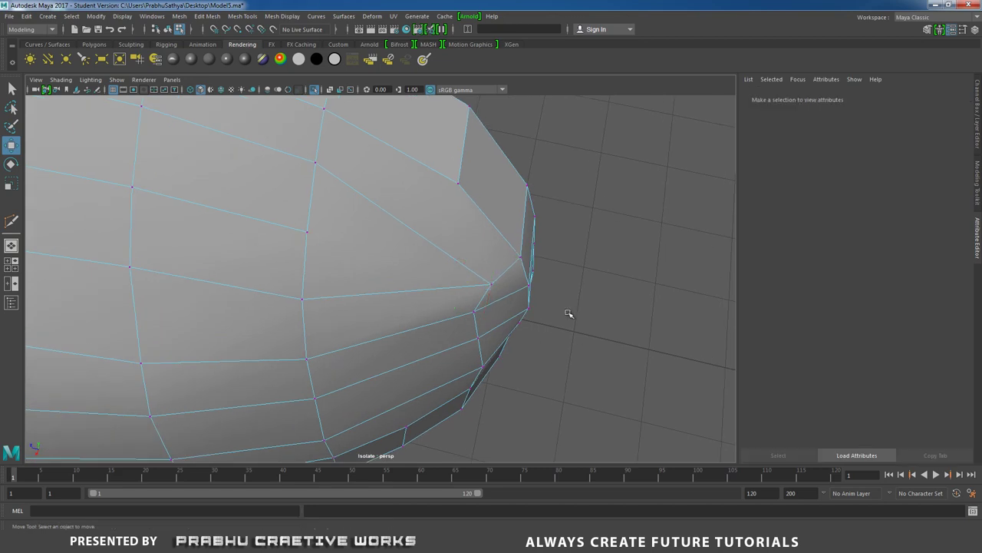
{"action": "left_click", "coordinate": [476, 310]}
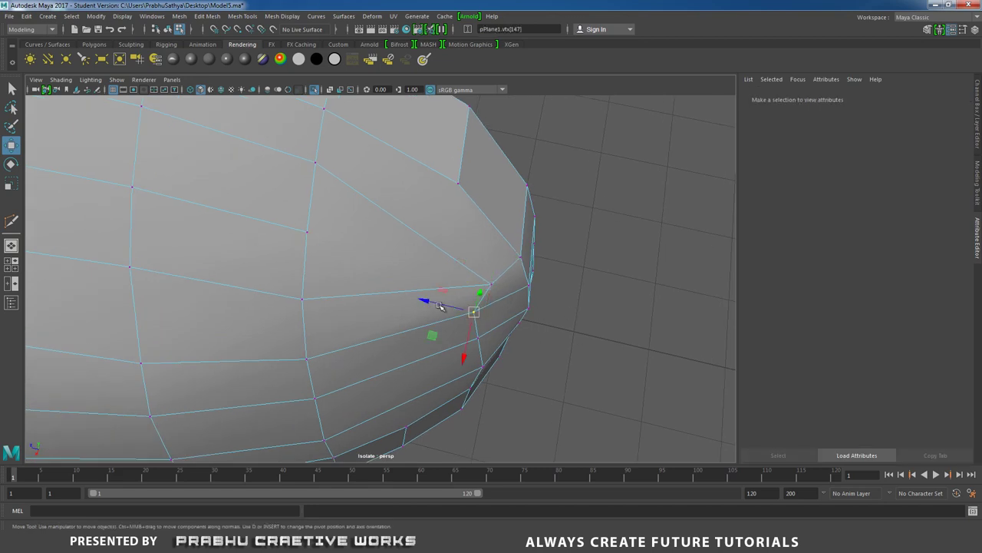
{"action": "mouse_move", "coordinate": [439, 306]}
{"action": "left_mouse_down"}
{"action": "mouse_move", "coordinate": [445, 274]}
{"action": "mouse_move", "coordinate": [461, 269]}
{"action": "mouse_move", "coordinate": [458, 283]}
{"action": "mouse_move", "coordinate": [452, 270]}
{"action": "mouse_move", "coordinate": [455, 301]}
{"action": "left_mouse_up"}
{"action": "left_click", "coordinate": [492, 301]}
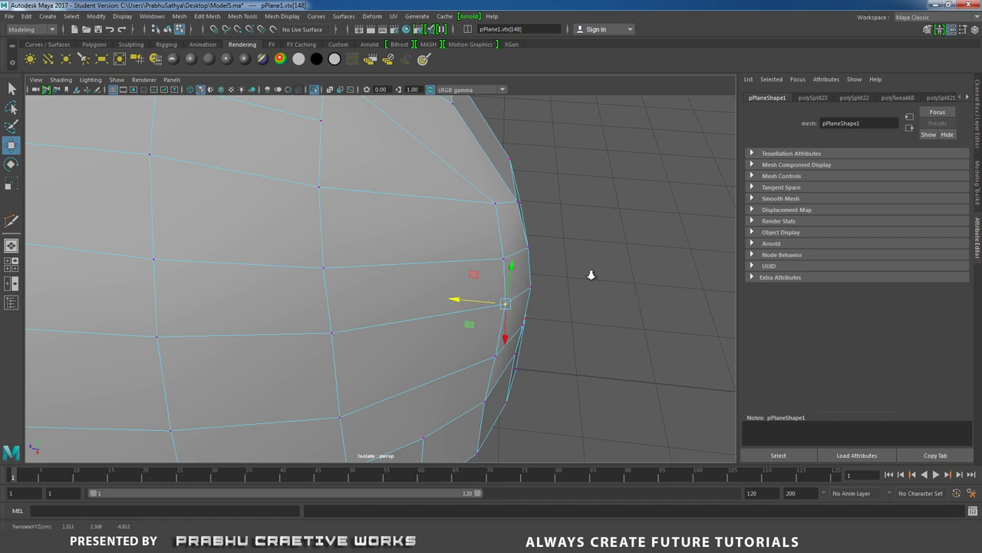
Step: With Multi-Cut, extend the extra bottom-strip edge up across the lengthwise edges of the wide end faces as a second cross cut
{"action": "left_click_drag", "start_coordinate": [591, 274], "coordinate": [376, 322], "text": "alt"}
{"action": "right_click_drag", "start_coordinate": [467, 335], "coordinate": [480, 326], "text": "alt"}
{"action": "middle_click_drag", "start_coordinate": [480, 327], "coordinate": [489, 283], "text": "alt"}
{"action": "left_click_drag", "start_coordinate": [489, 284], "coordinate": [453, 266], "text": "alt"}
{"action": "right_click_drag", "start_coordinate": [452, 265], "coordinate": [470, 302], "text": "alt"}
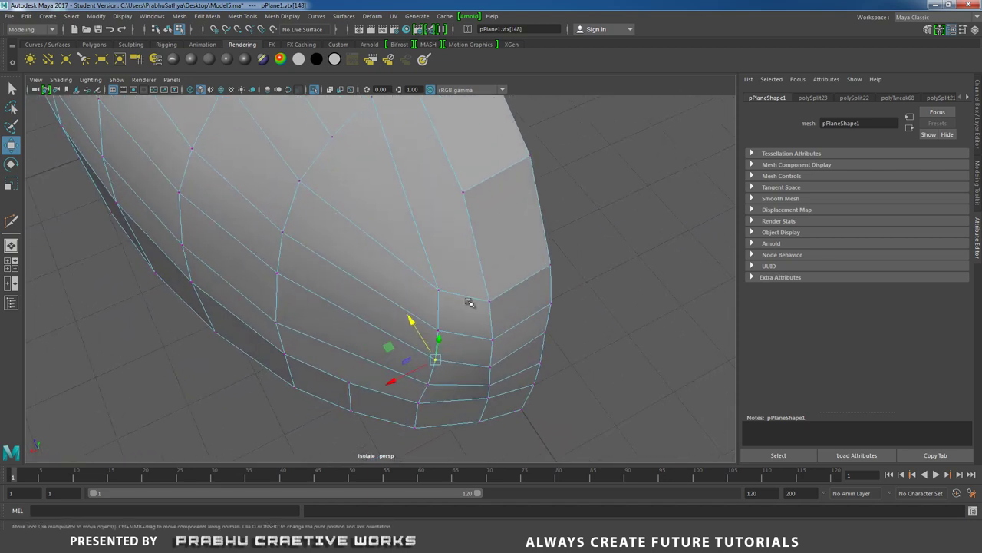
{"action": "middle_click_drag", "start_coordinate": [453, 293], "coordinate": [504, 312], "text": "alt"}
{"action": "right_click_drag", "start_coordinate": [504, 312], "coordinate": [423, 285], "text": "alt"}
{"action": "left_click_drag", "start_coordinate": [423, 285], "coordinate": [467, 274], "text": "alt"}
{"action": "middle_click_drag", "start_coordinate": [468, 274], "coordinate": [476, 312], "text": "alt"}
{"action": "right_click_drag", "start_coordinate": [467, 289], "coordinate": [434, 302], "text": "alt"}
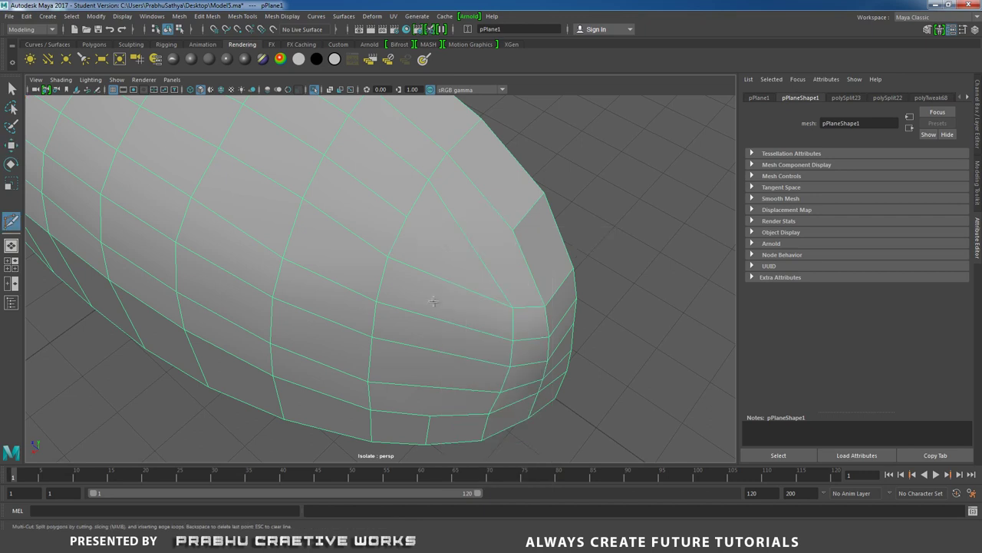
{"action": "left_click", "coordinate": [435, 386]}
{"action": "left_click", "coordinate": [442, 351]}
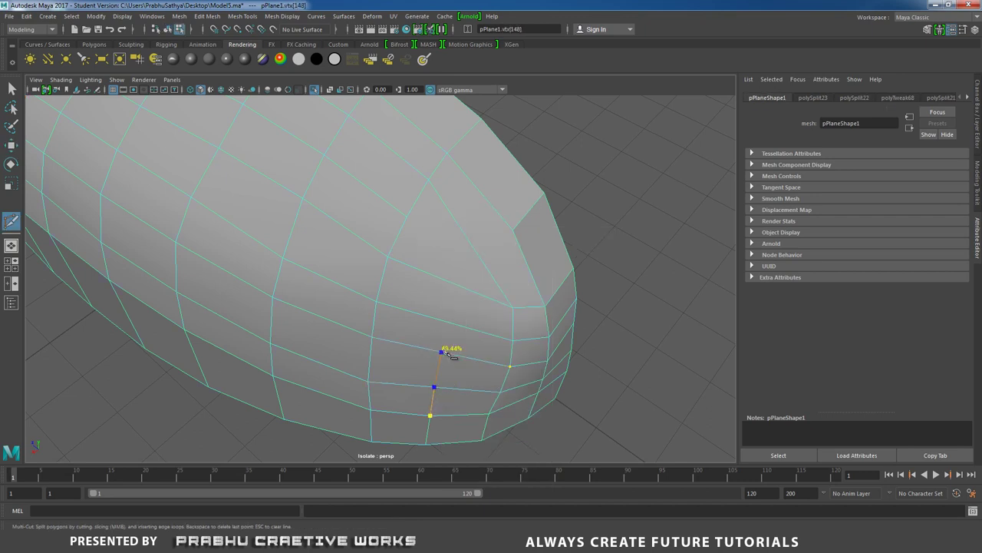
{"action": "left_click", "coordinate": [450, 322]}
{"action": "left_click", "coordinate": [460, 285]}
{"action": "left_click", "coordinate": [479, 258]}
{"action": "right_click", "coordinate": [427, 245]}
Step: Cut an edge from the unconnected lengthwise loop's end vertex to the second cross cut near the rounded end
{"action": "left_click_drag", "start_coordinate": [428, 247], "coordinate": [407, 269], "text": "alt"}
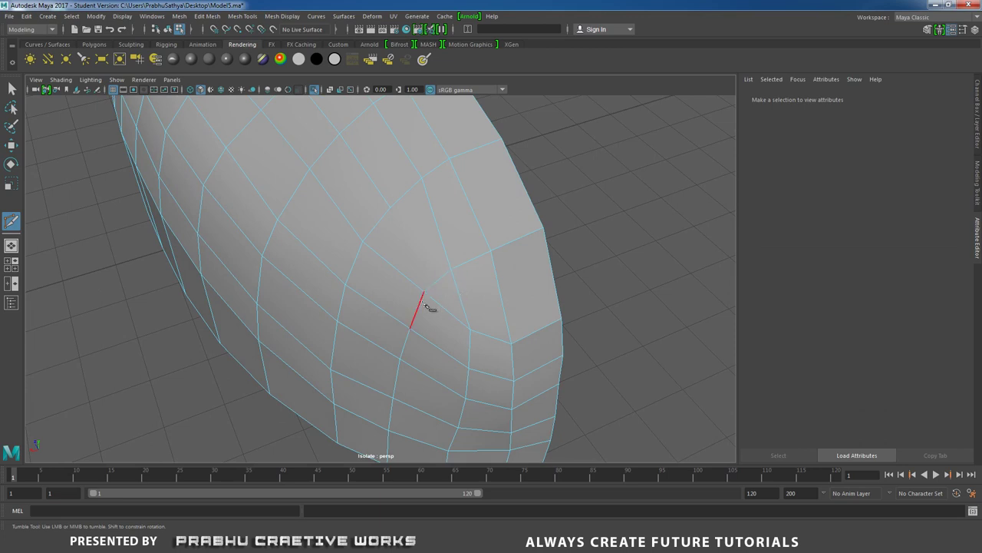
{"action": "left_click_drag", "start_coordinate": [432, 307], "coordinate": [405, 277], "text": "alt"}
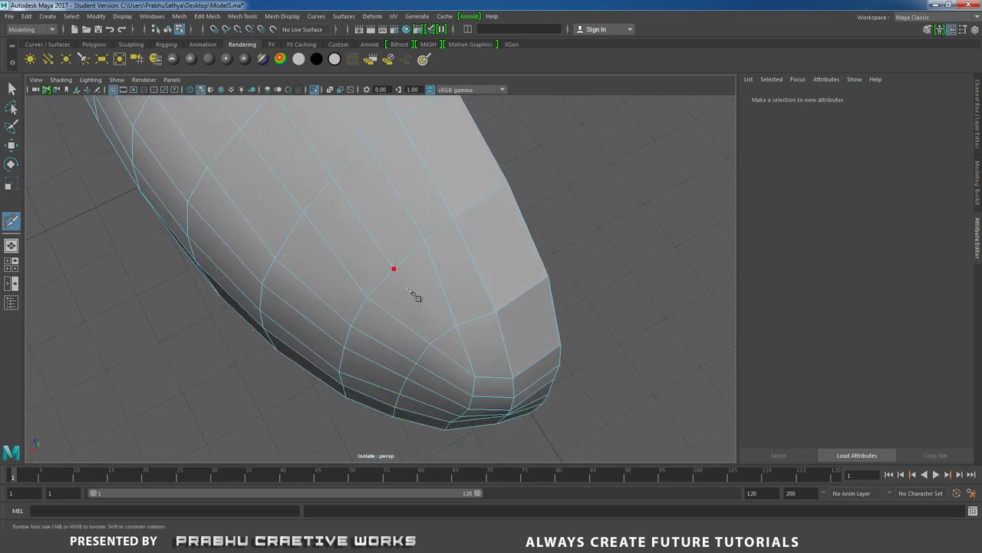
{"action": "left_click", "coordinate": [395, 270]}
{"action": "right_click", "coordinate": [444, 335]}
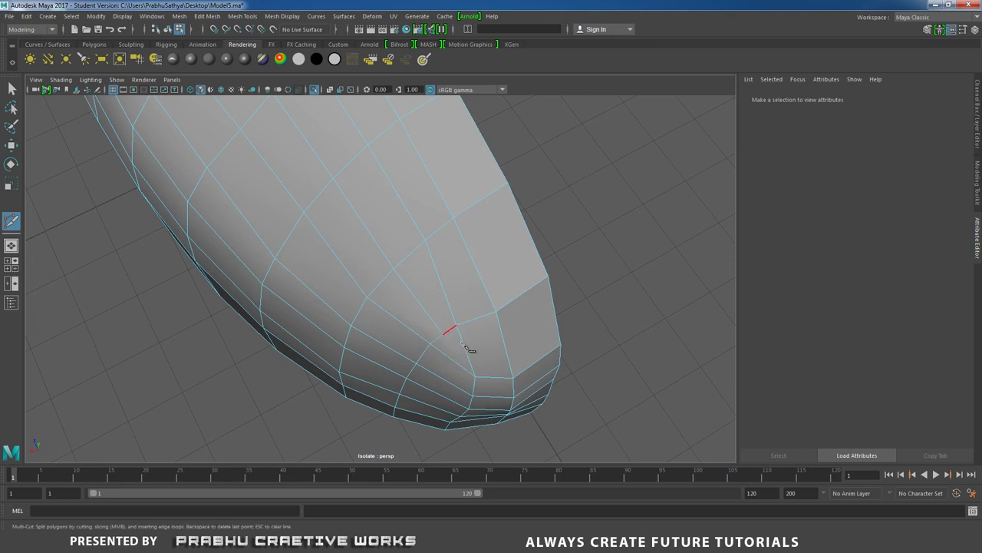
Step: Select the three lower vertices of the second cross cut near the rounded end and shift them slightly along Z
{"action": "left_click_drag", "start_coordinate": [434, 344], "coordinate": [476, 274], "text": "alt"}
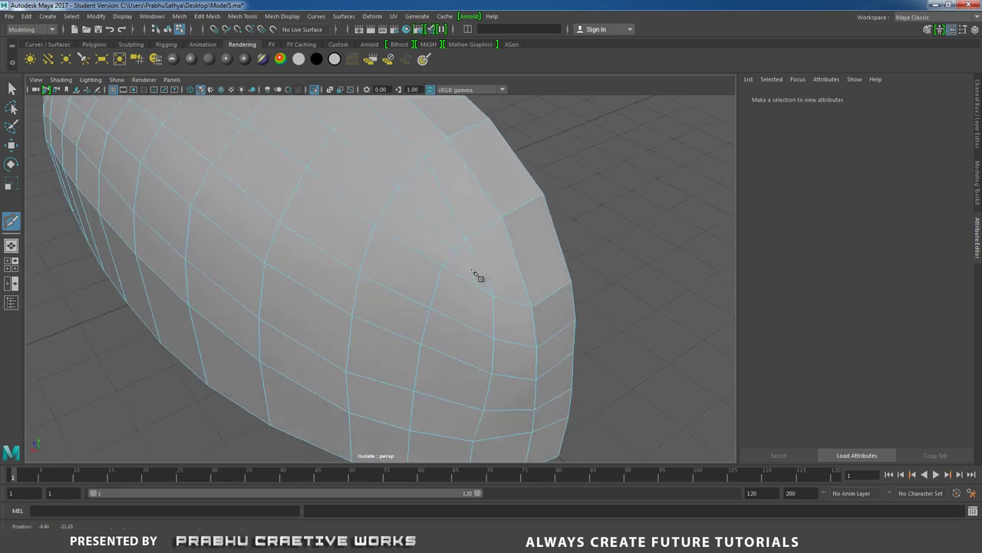
{"action": "right_click_drag", "start_coordinate": [475, 274], "coordinate": [527, 300], "text": "alt"}
{"action": "middle_click_drag", "start_coordinate": [521, 269], "coordinate": [498, 347], "text": "alt"}
{"action": "left_click_drag", "start_coordinate": [499, 352], "coordinate": [496, 298], "text": "alt"}
{"action": "middle_click_drag", "start_coordinate": [495, 293], "coordinate": [441, 262], "text": "alt"}
{"action": "key", "text": "w"}
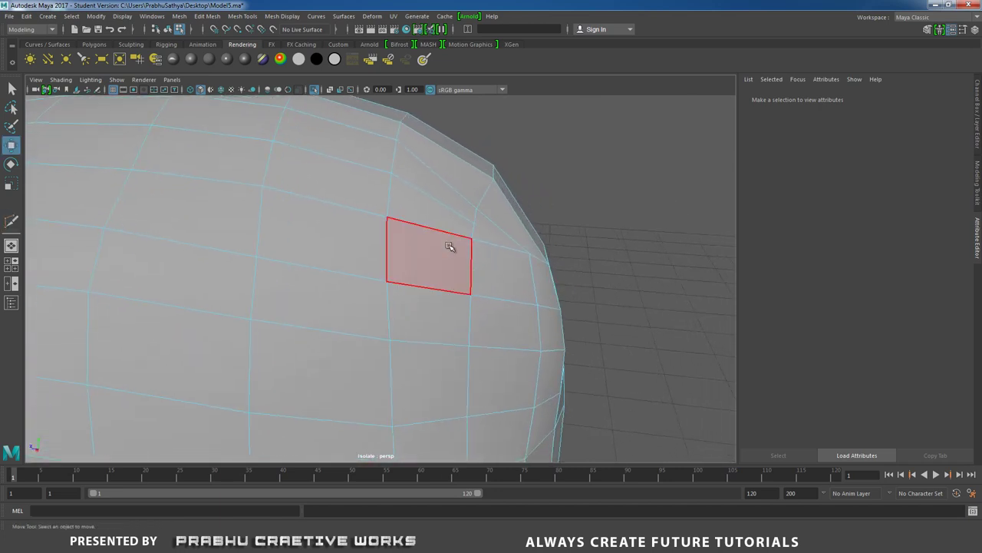
{"action": "right_click_drag", "start_coordinate": [450, 245], "coordinate": [394, 245]}
{"action": "left_click_drag", "start_coordinate": [400, 271], "coordinate": [405, 328], "text": "alt"}
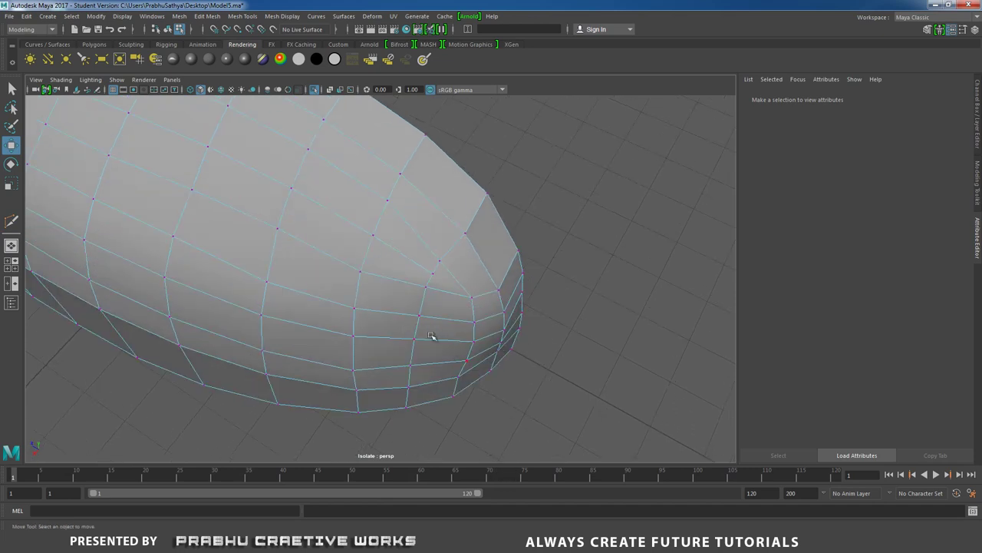
{"action": "left_click_drag", "start_coordinate": [396, 394], "coordinate": [379, 347], "text": "alt"}
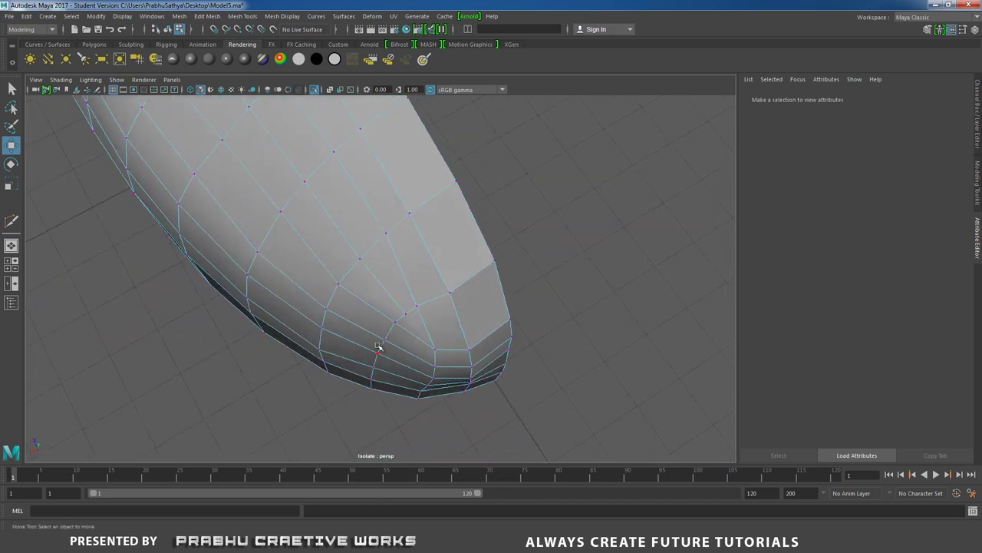
{"action": "left_click", "coordinate": [383, 340]}
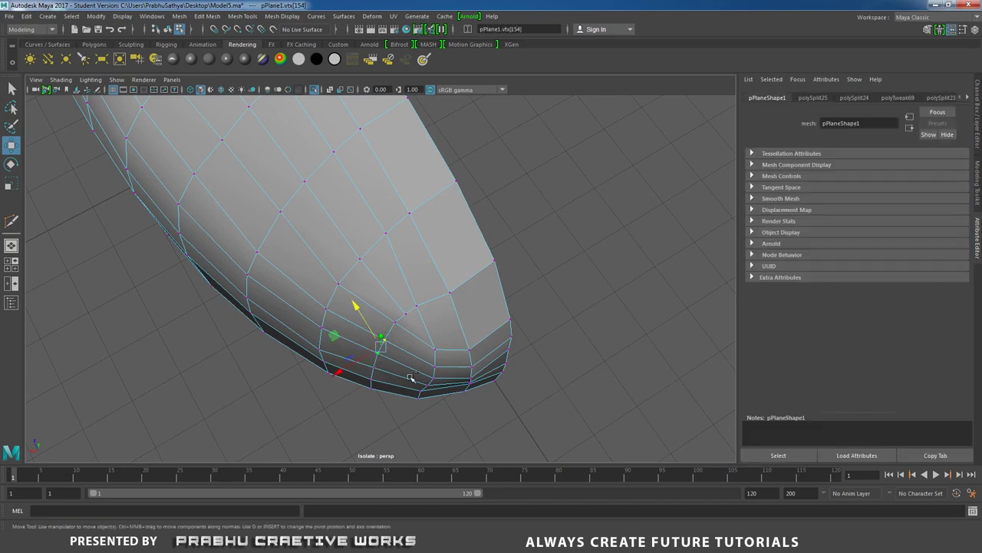
{"action": "middle_click_drag", "start_coordinate": [410, 378], "coordinate": [400, 374]}
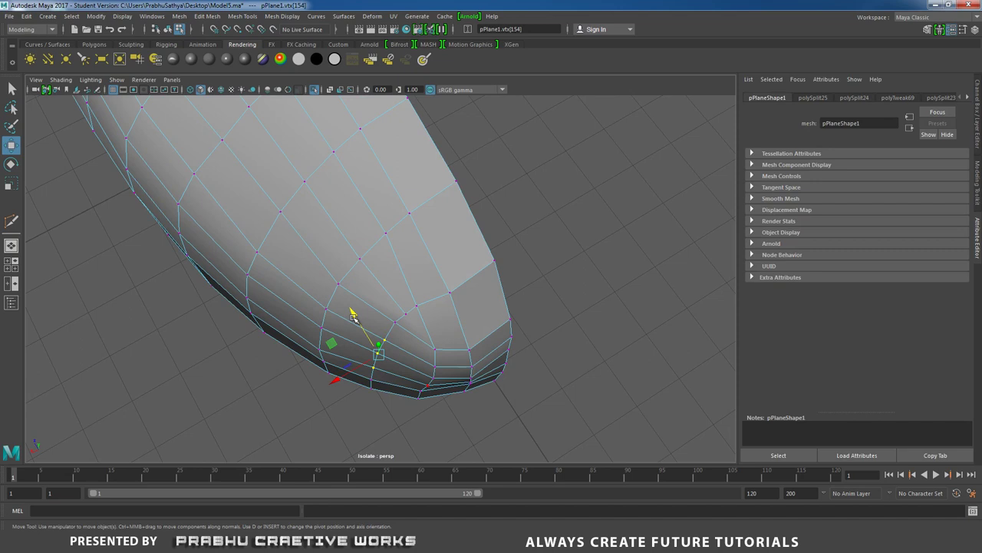
{"action": "left_click_drag", "start_coordinate": [354, 318], "coordinate": [355, 320]}
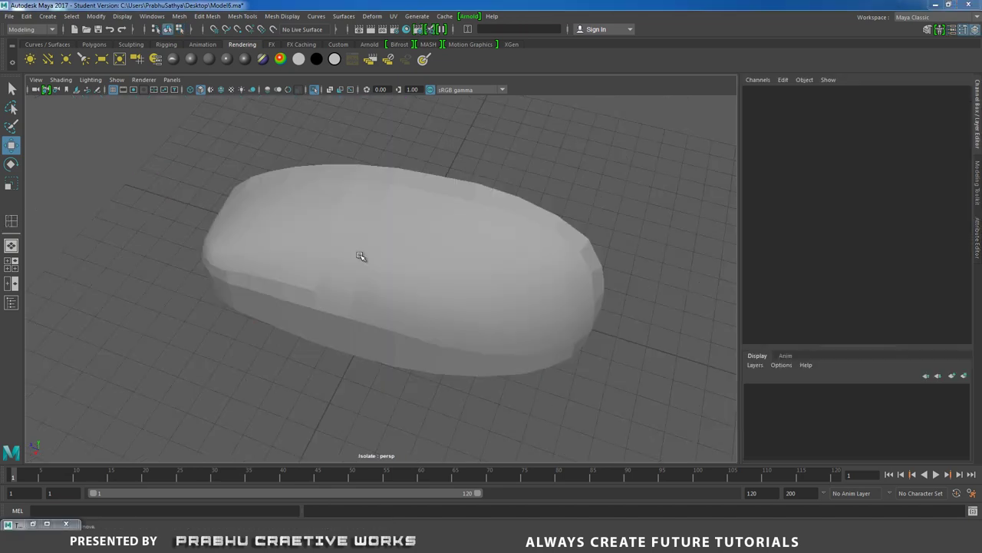
Step: Examine the half shoe's wireframe flow from both sides and around the rounded end
{"action": "left_click", "coordinate": [356, 258]}
{"action": "left_click_drag", "start_coordinate": [355, 259], "coordinate": [402, 254], "text": "alt"}
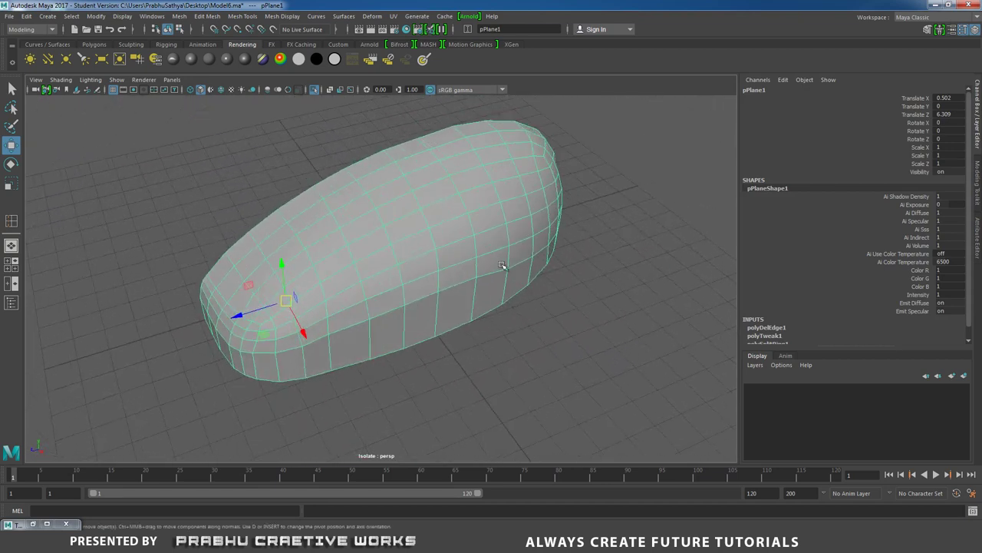
{"action": "mouse_move", "coordinate": [501, 265]}
{"action": "left_mouse_down", "text": "alt"}
{"action": "mouse_move", "coordinate": [607, 253]}
{"action": "mouse_move", "coordinate": [485, 266]}
{"action": "left_mouse_up", "text": "alt"}
{"action": "left_click", "coordinate": [592, 263]}
{"action": "left_click", "coordinate": [486, 266]}
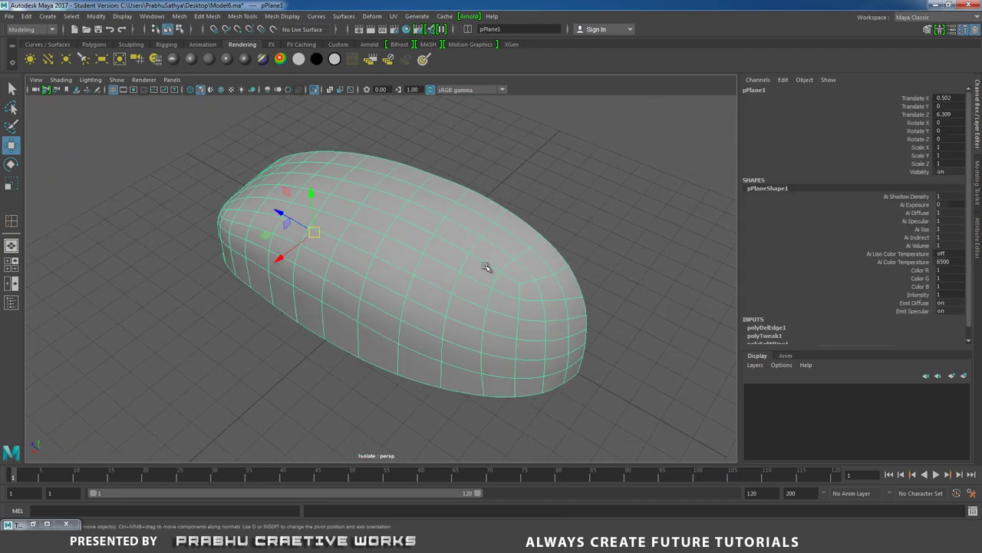
{"action": "left_click", "coordinate": [623, 241]}
{"action": "left_click_drag", "start_coordinate": [623, 240], "coordinate": [522, 307], "text": "alt"}
{"action": "left_click", "coordinate": [522, 307]}
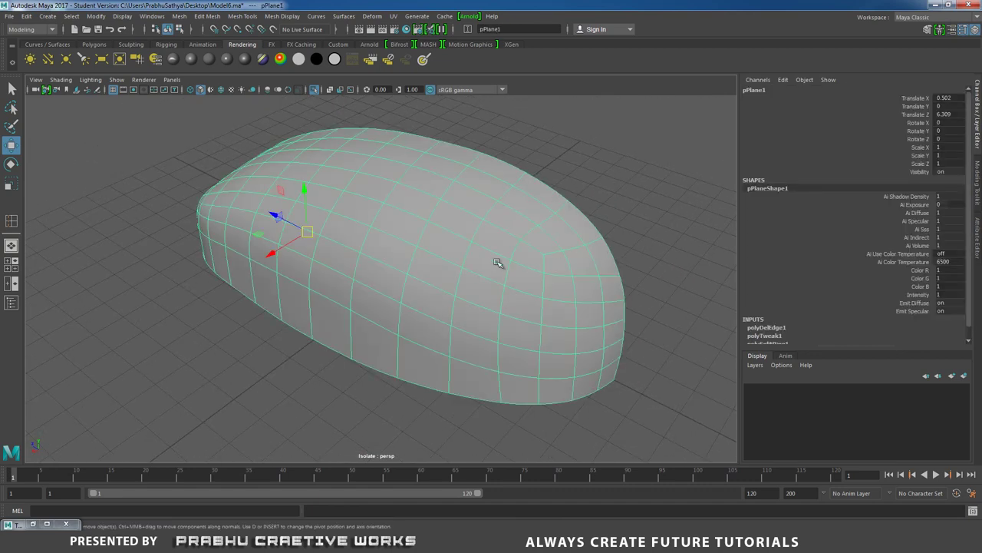
{"action": "left_click_drag", "start_coordinate": [500, 266], "coordinate": [558, 282], "text": "alt"}
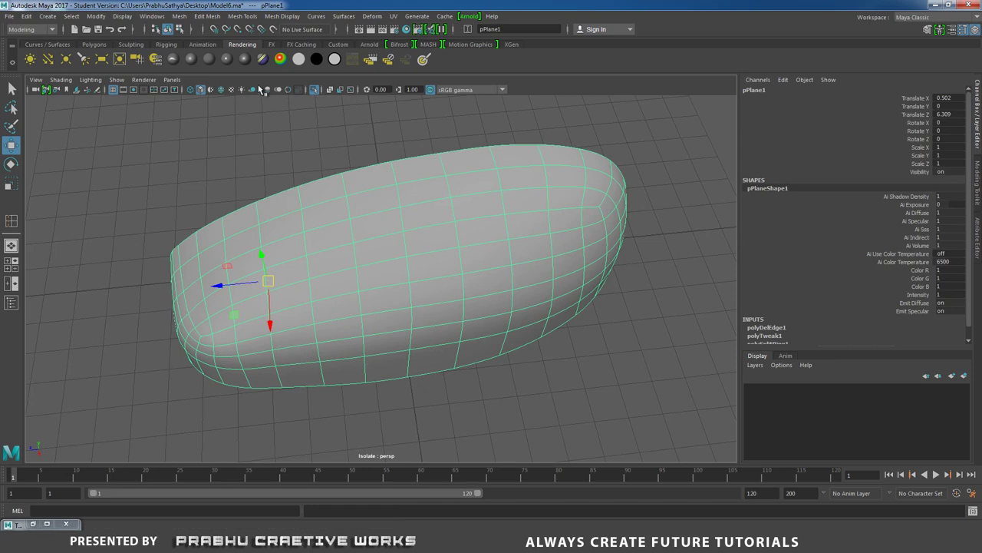
Step: Activate the Relax sculpting tool on the half shoe mesh and bring up its tool settings
{"action": "left_click", "coordinate": [253, 17]}
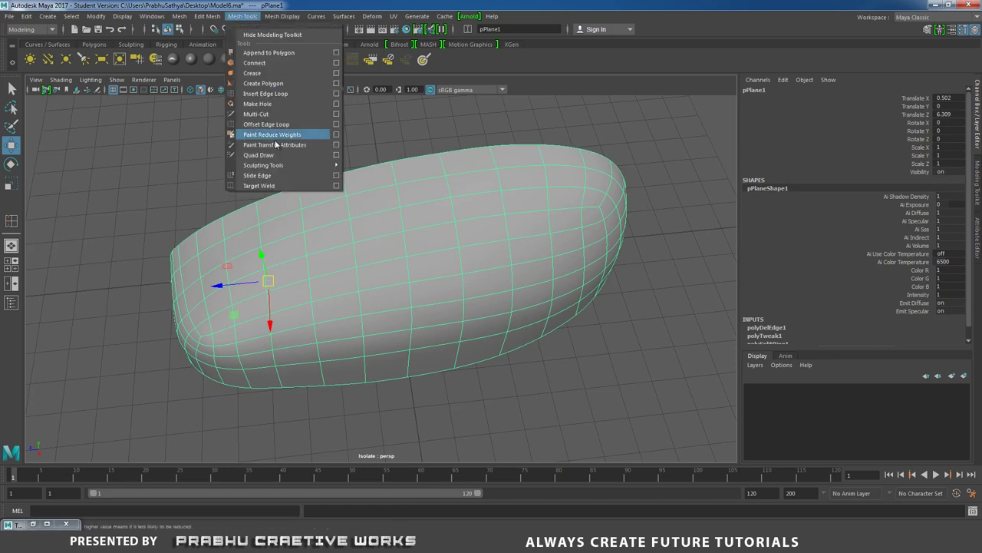
{"action": "mouse_move", "coordinate": [272, 167]}
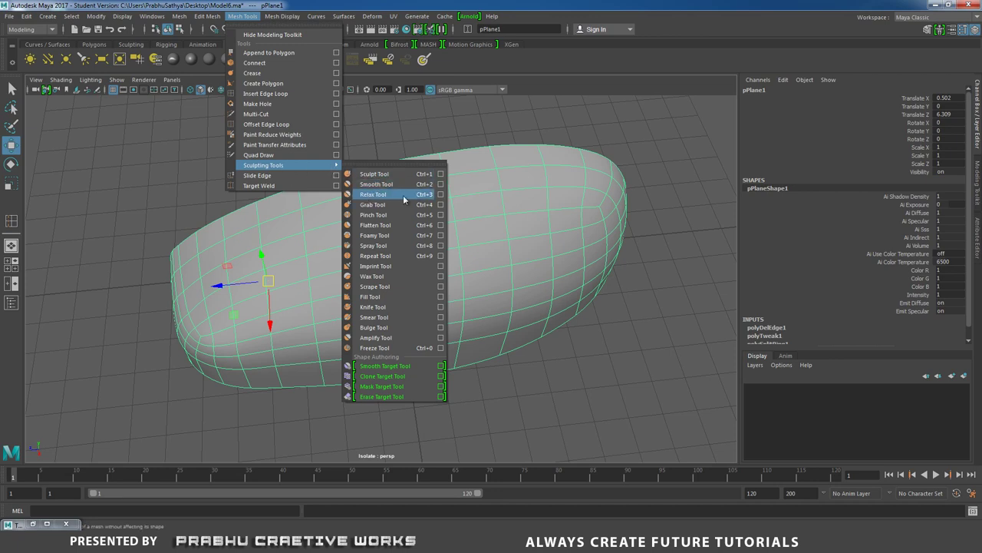
{"action": "left_click", "coordinate": [445, 197]}
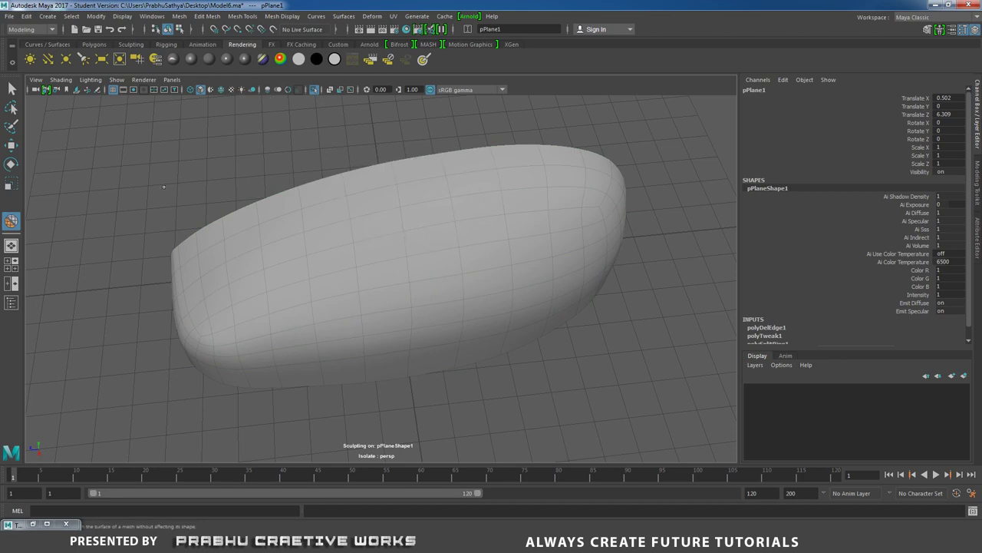
{"action": "left_click", "coordinate": [33, 524]}
{"action": "left_click", "coordinate": [32, 524]}
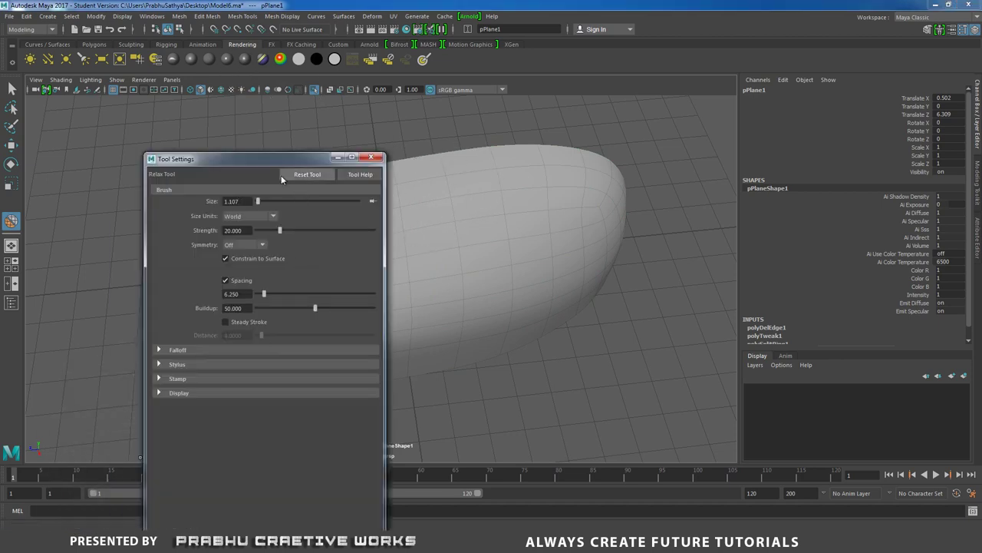
Step: Set the Relax brush size to 47.716, lower its strength to about 14, and close the tool settings
{"action": "left_click_drag", "start_coordinate": [266, 163], "coordinate": [177, 135]}
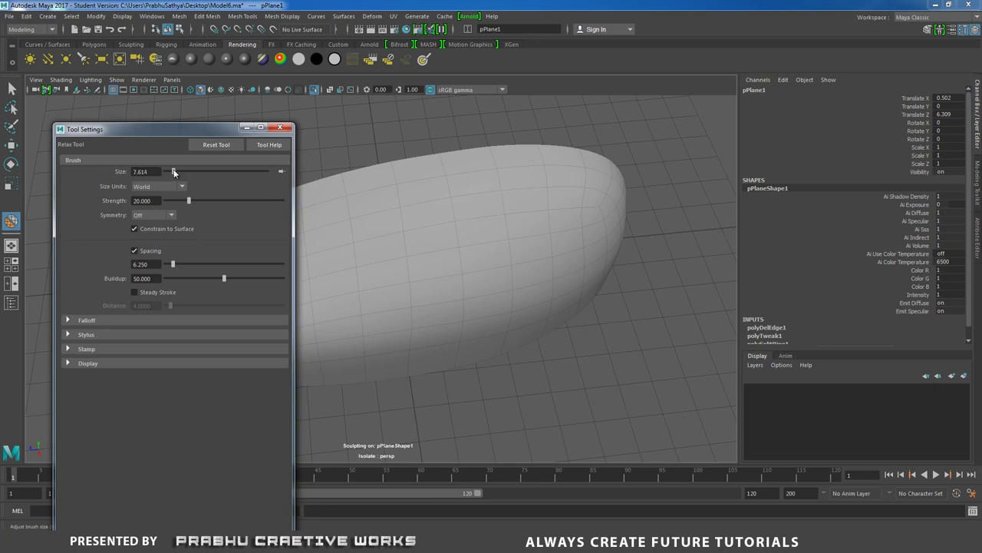
{"action": "left_click_drag", "start_coordinate": [174, 172], "coordinate": [203, 177]}
{"action": "left_click_drag", "start_coordinate": [240, 172], "coordinate": [249, 171]}
{"action": "left_click_drag", "start_coordinate": [475, 246], "coordinate": [405, 177], "text": "alt"}
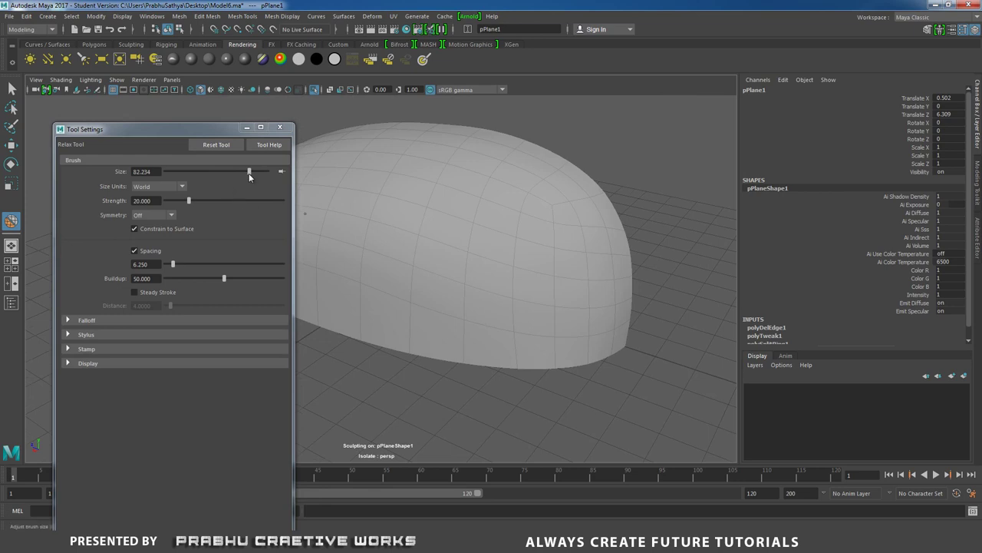
{"action": "left_click_drag", "start_coordinate": [248, 172], "coordinate": [214, 171]}
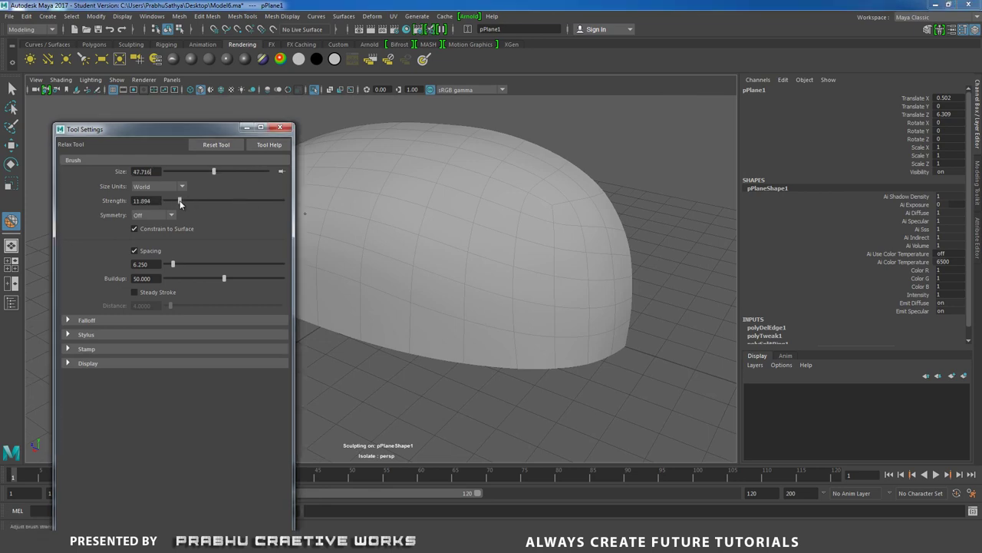
{"action": "left_click", "coordinate": [281, 127]}
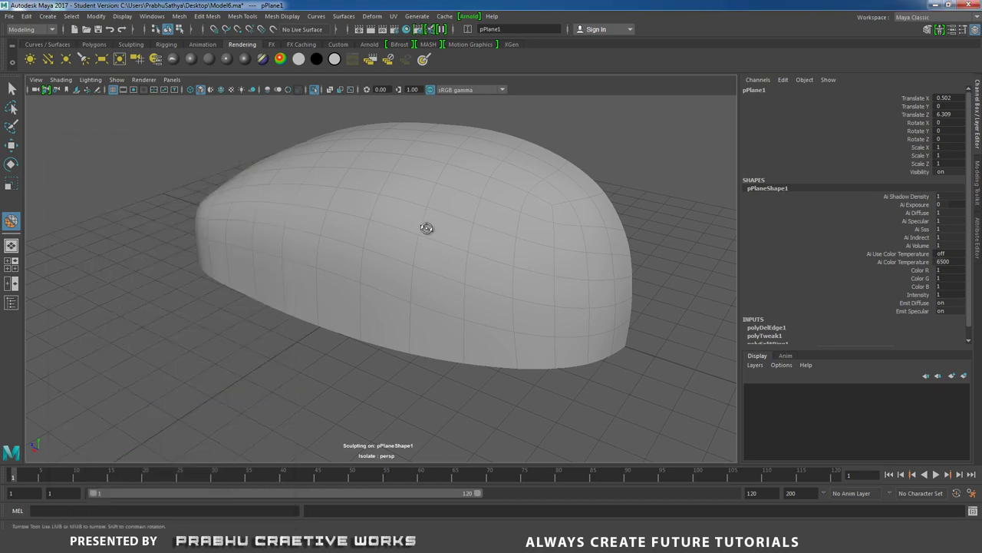
Step: Adjust the Relax brush size in the viewport and brush over the upper's side and top to even out the edge flow
{"action": "left_click_drag", "start_coordinate": [427, 226], "coordinate": [430, 230]}
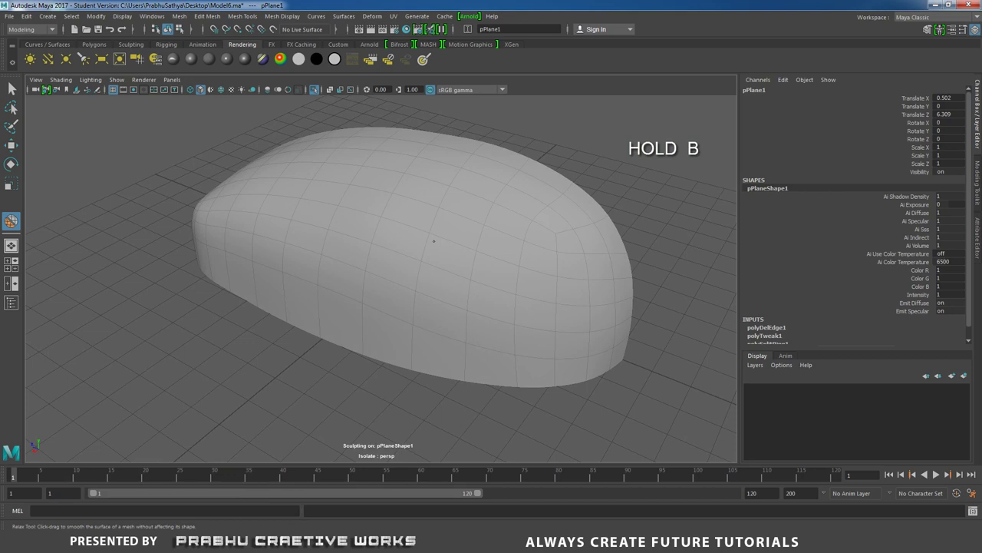
{"action": "mouse_move", "coordinate": [434, 240]}
{"action": "left_mouse_down"}
{"action": "mouse_move", "coordinate": [445, 278]}
{"action": "mouse_move", "coordinate": [425, 304]}
{"action": "left_mouse_up"}
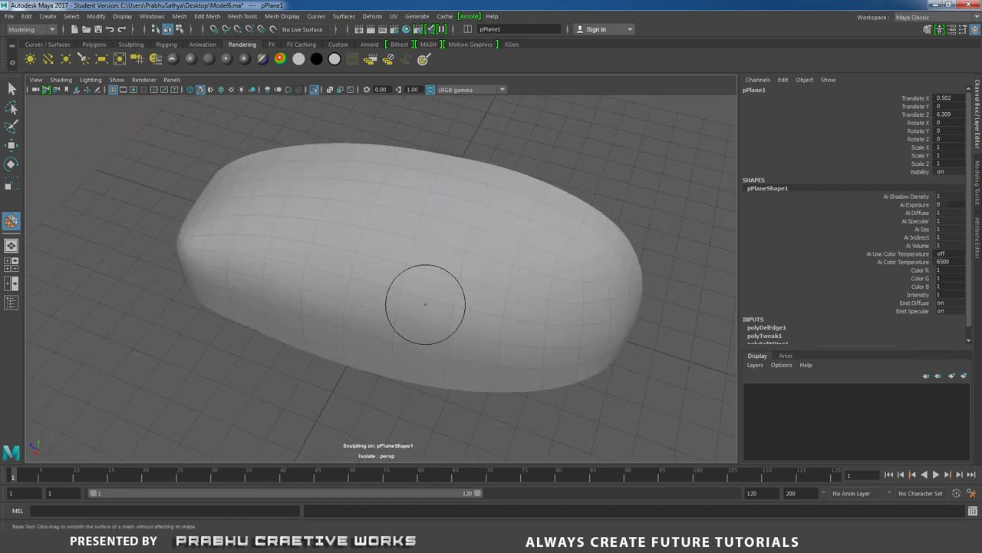
{"action": "left_click_drag", "start_coordinate": [501, 251], "coordinate": [513, 254]}
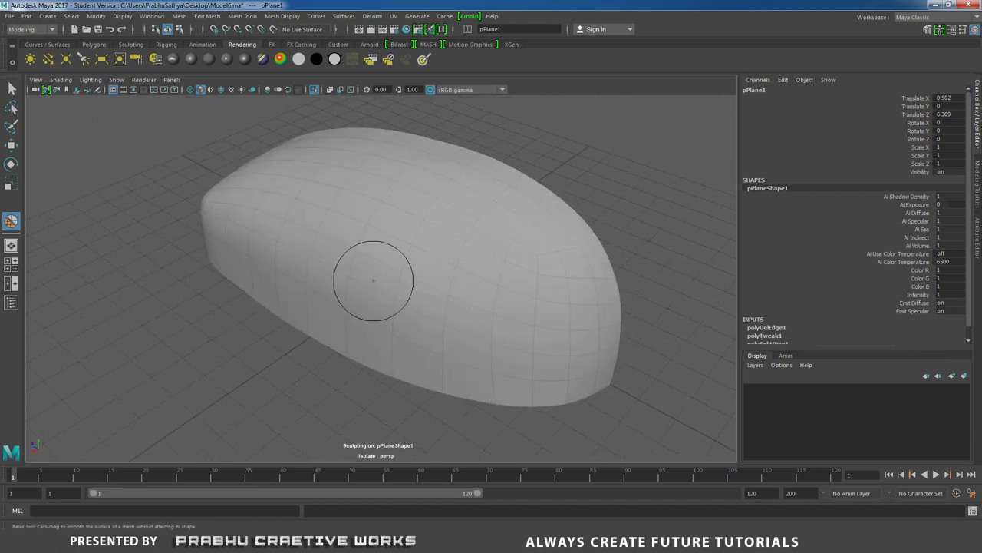
{"action": "left_click_drag", "start_coordinate": [373, 280], "coordinate": [445, 307], "text": "alt"}
{"action": "mouse_move", "coordinate": [331, 287]}
{"action": "left_mouse_down"}
{"action": "mouse_move", "coordinate": [441, 305]}
{"action": "mouse_move", "coordinate": [413, 283]}
{"action": "mouse_move", "coordinate": [483, 322]}
{"action": "mouse_move", "coordinate": [519, 311]}
{"action": "mouse_move", "coordinate": [460, 254]}
{"action": "left_mouse_up"}
{"action": "key", "text": "w"}
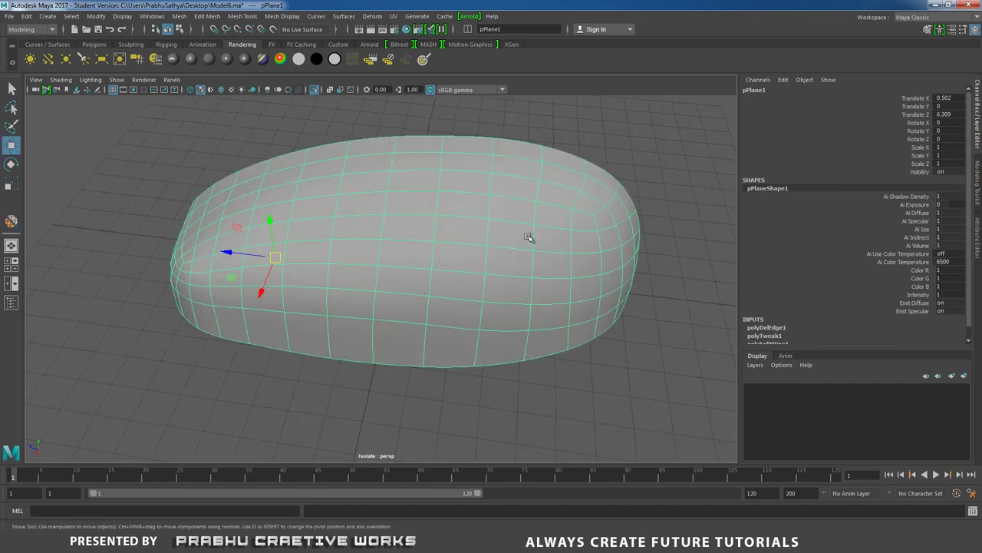
Step: In the top view, snap the half shoe's pivot horizontally onto the grid's centre line along its straight open edge
{"action": "left_click", "coordinate": [669, 259]}
{"action": "right_click_drag", "start_coordinate": [668, 258], "coordinate": [423, 259], "text": "alt"}
{"action": "left_click_drag", "start_coordinate": [423, 259], "coordinate": [338, 237], "text": "alt"}
{"action": "left_click", "coordinate": [460, 273]}
{"action": "key", "text": "space"}
{"action": "middle_click_drag", "start_coordinate": [388, 266], "coordinate": [366, 262], "text": "alt"}
{"action": "scroll", "coordinate": [369, 264], "scroll_direction": "up", "scroll_amount": 2}
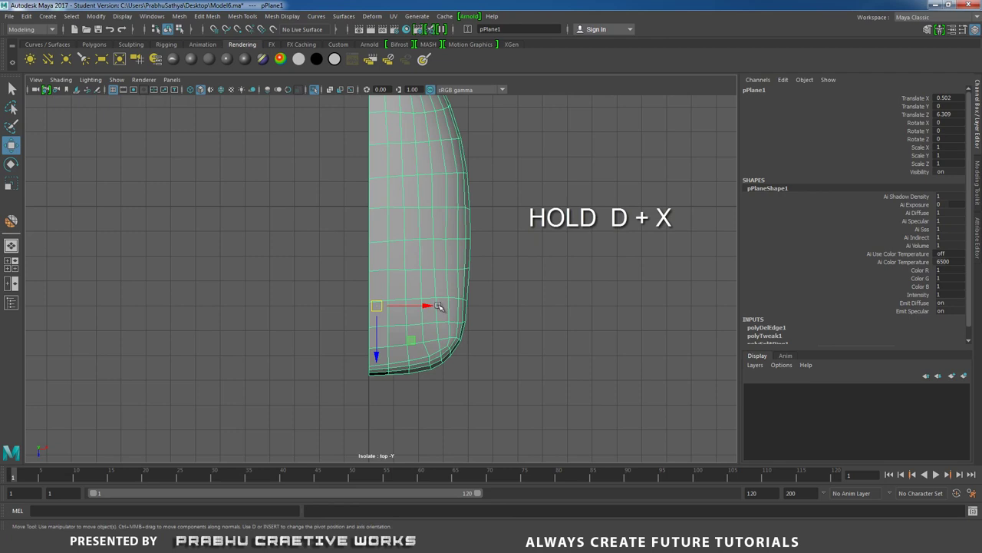
{"action": "key", "text": "d+x"}
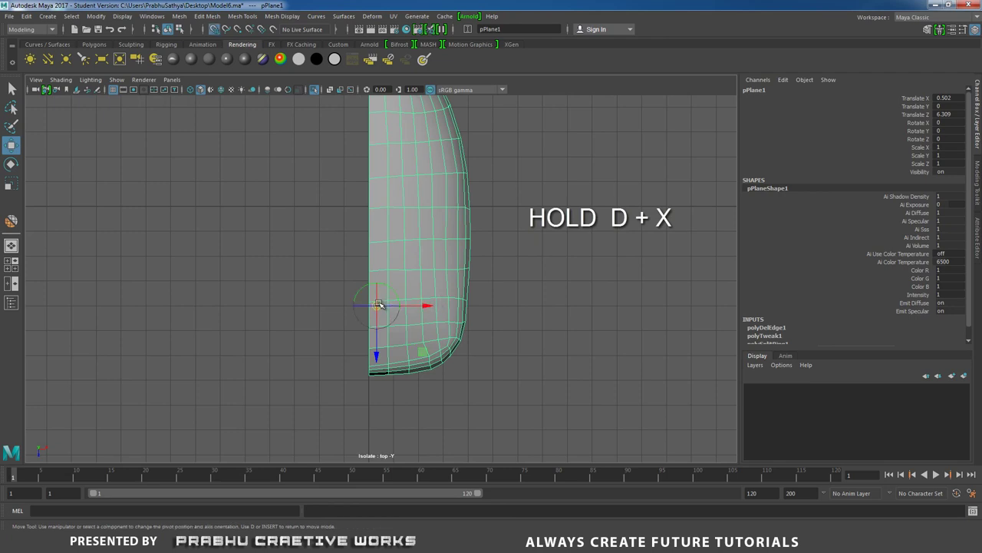
{"action": "left_click_drag", "start_coordinate": [378, 305], "coordinate": [369, 304]}
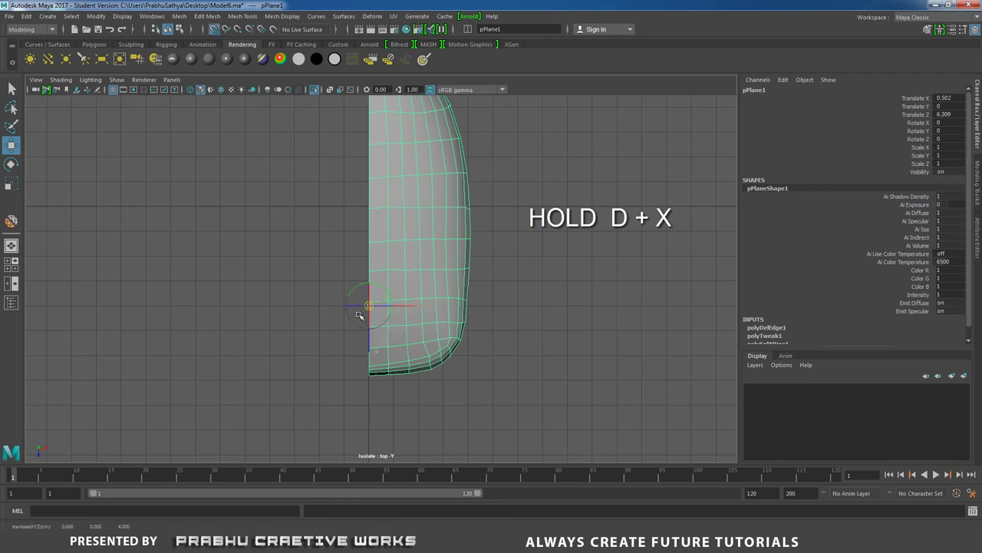
{"action": "key", "text": "d"}
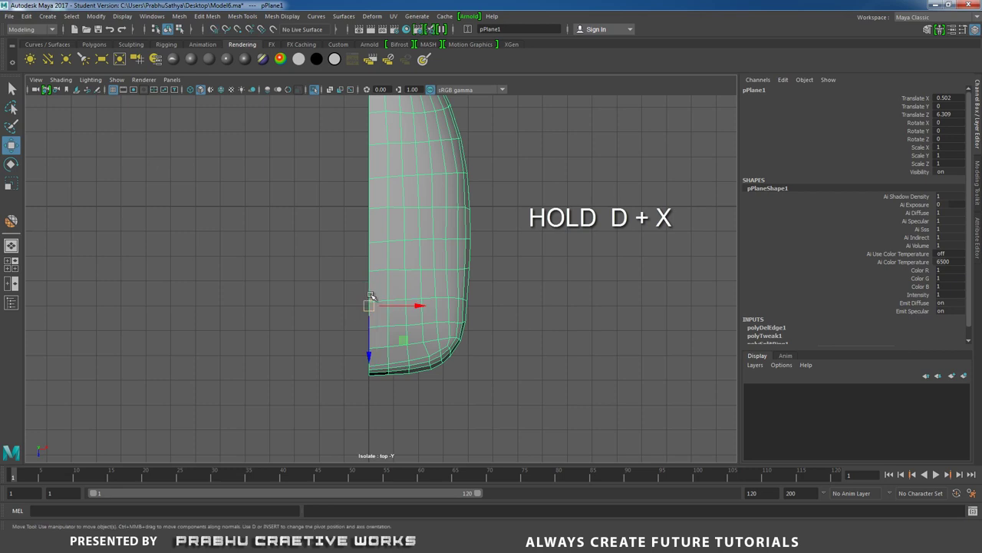
Step: Duplicate the half shoe in the perspective view and mirror the copy by setting its Scale X to -1
{"action": "key", "text": "space"}
{"action": "left_click_drag", "start_coordinate": [404, 322], "coordinate": [404, 295]}
{"action": "left_click_drag", "start_coordinate": [396, 283], "coordinate": [359, 244], "text": "alt"}
{"action": "key", "text": "ctrl+d"}
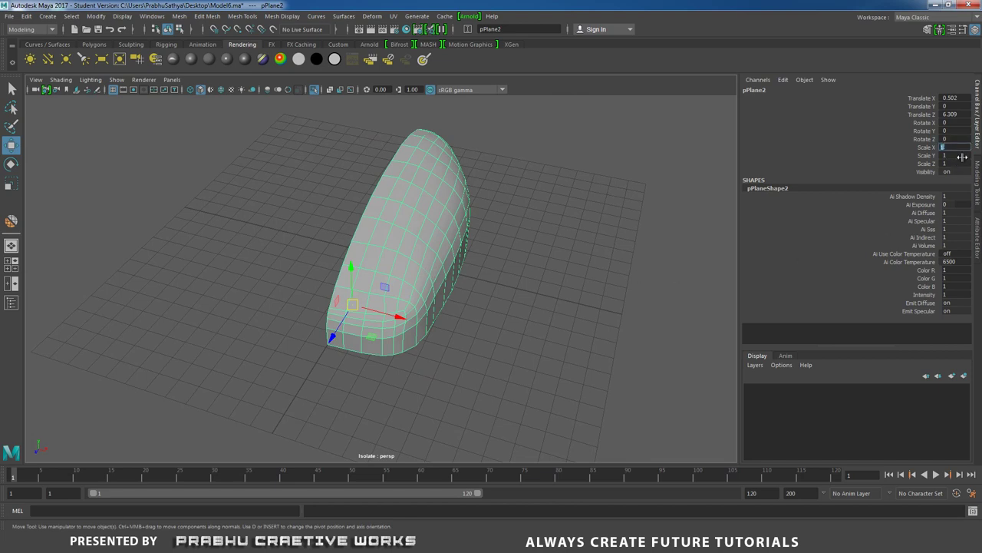
{"action": "type", "text": "-1"}
{"action": "key", "text": "Return"}
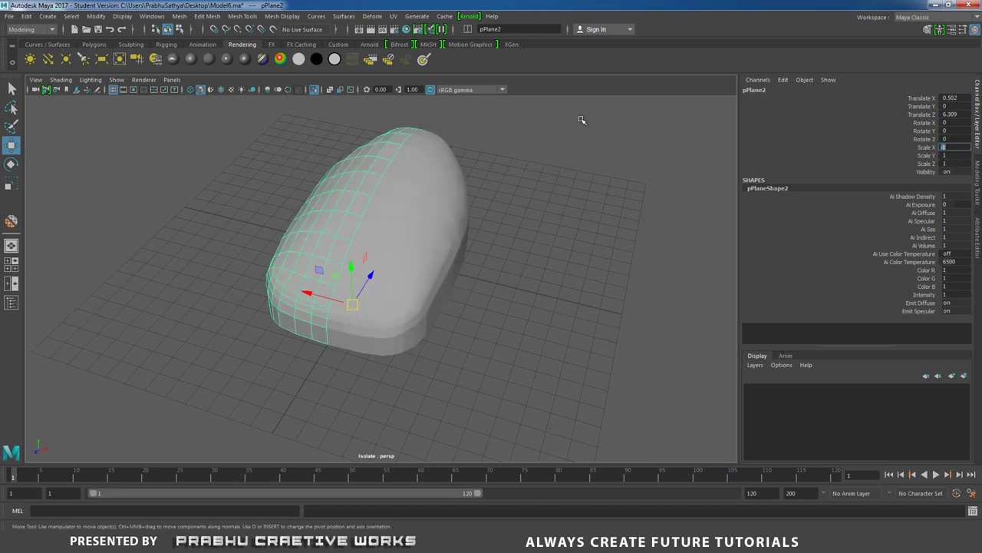
Step: Examine the mirrored halves and the centre seam between them from several angles
{"action": "left_click_drag", "start_coordinate": [581, 120], "coordinate": [479, 213], "text": "alt"}
{"action": "left_click", "coordinate": [585, 220]}
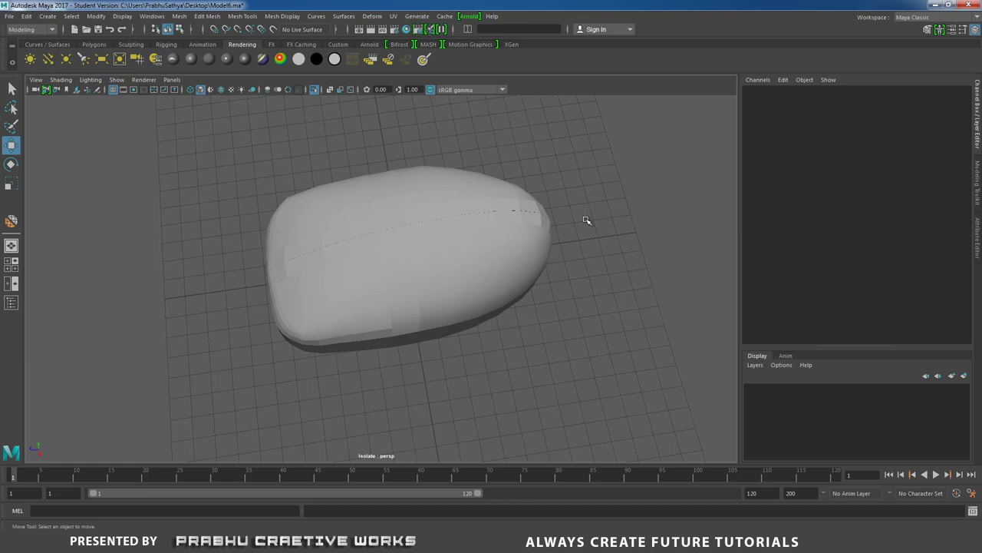
{"action": "left_click", "coordinate": [499, 242]}
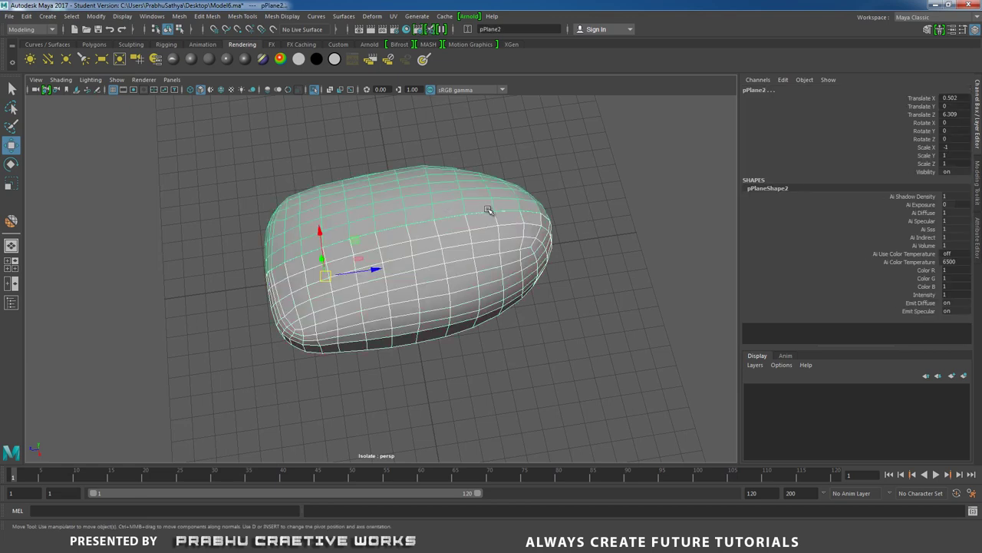
{"action": "left_click", "coordinate": [529, 151]}
{"action": "left_click_drag", "start_coordinate": [528, 151], "coordinate": [477, 241], "text": "alt"}
{"action": "left_click", "coordinate": [503, 279]}
{"action": "scroll", "coordinate": [507, 278], "scroll_direction": "up", "scroll_amount": 3}
{"action": "middle_click_drag", "start_coordinate": [477, 241], "coordinate": [476, 255], "text": "alt"}
{"action": "left_click_drag", "start_coordinate": [477, 255], "coordinate": [450, 179], "text": "alt"}
{"action": "right_click_drag", "start_coordinate": [450, 179], "coordinate": [459, 209]}
{"action": "left_click_drag", "start_coordinate": [481, 213], "coordinate": [511, 219], "text": "alt"}
Step: Select both shoe halves and combine them into a single mesh
{"action": "left_click", "coordinate": [514, 215]}
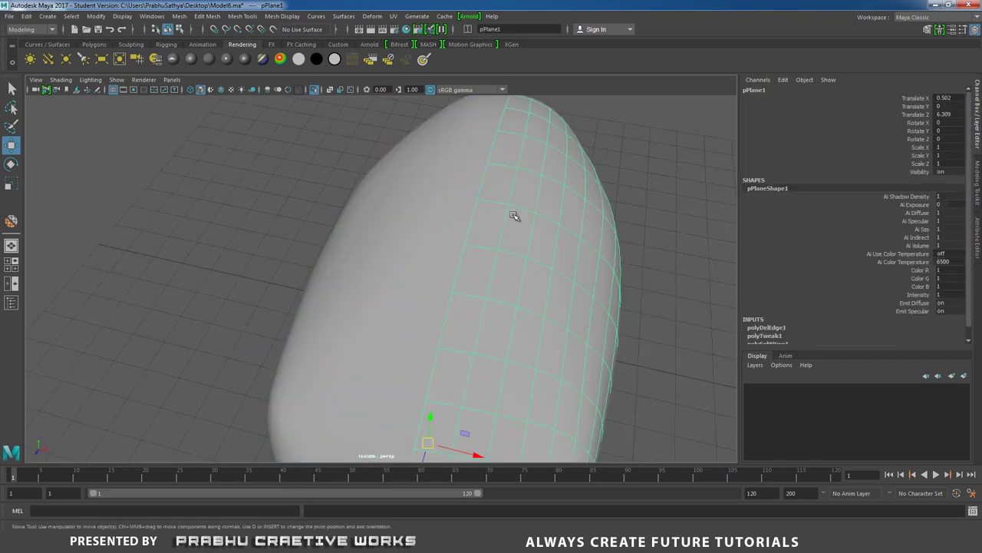
{"action": "left_click", "coordinate": [451, 205], "text": "shift"}
{"action": "right_click", "coordinate": [614, 170], "text": "shift"}
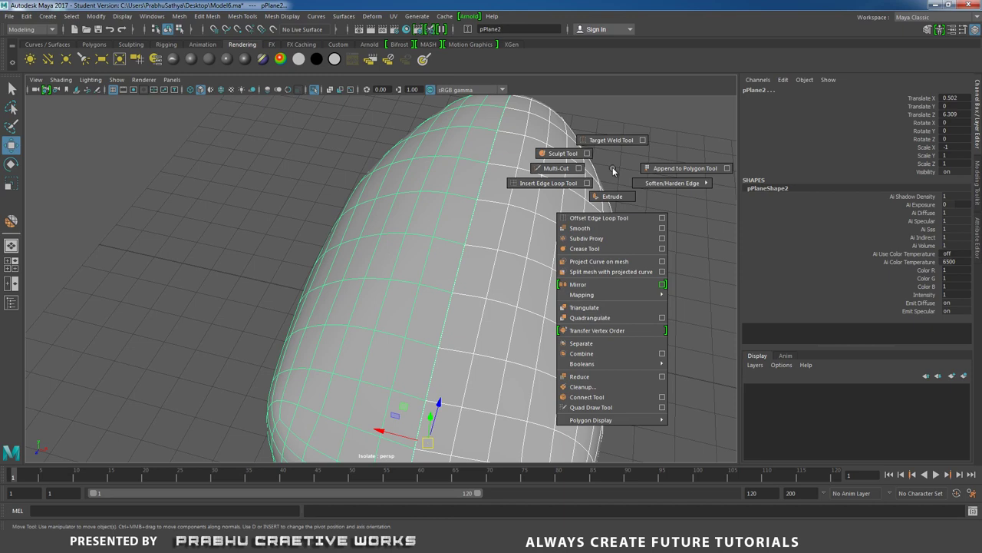
{"action": "left_click", "coordinate": [583, 353]}
Step: Examine the combined shoe mesh and check the vertices along its centre seam, ending in object selection mode
{"action": "left_click_drag", "start_coordinate": [523, 253], "coordinate": [377, 248], "text": "alt"}
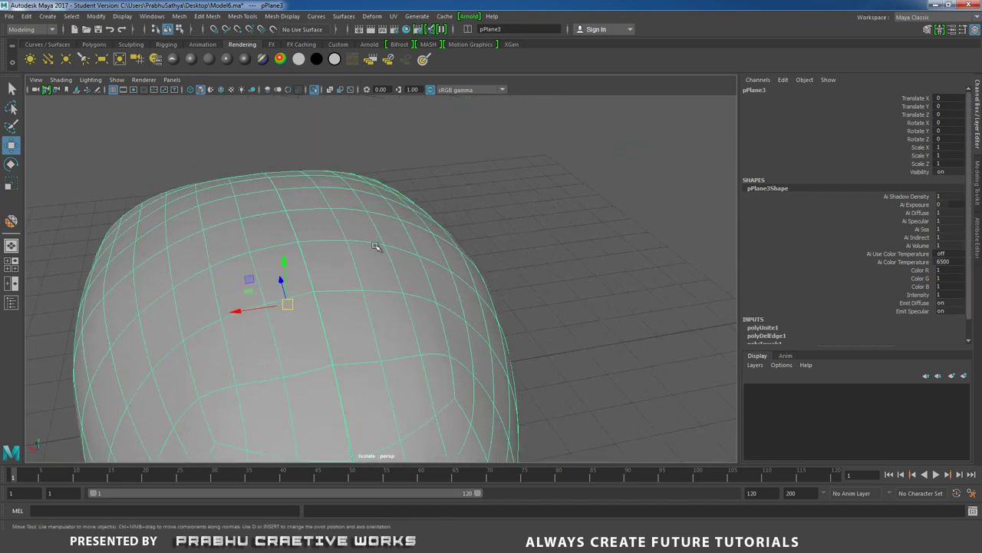
{"action": "right_click_drag", "start_coordinate": [320, 193], "coordinate": [257, 182]}
{"action": "left_click_drag", "start_coordinate": [258, 182], "coordinate": [417, 220], "text": "alt"}
{"action": "left_click", "coordinate": [370, 208]}
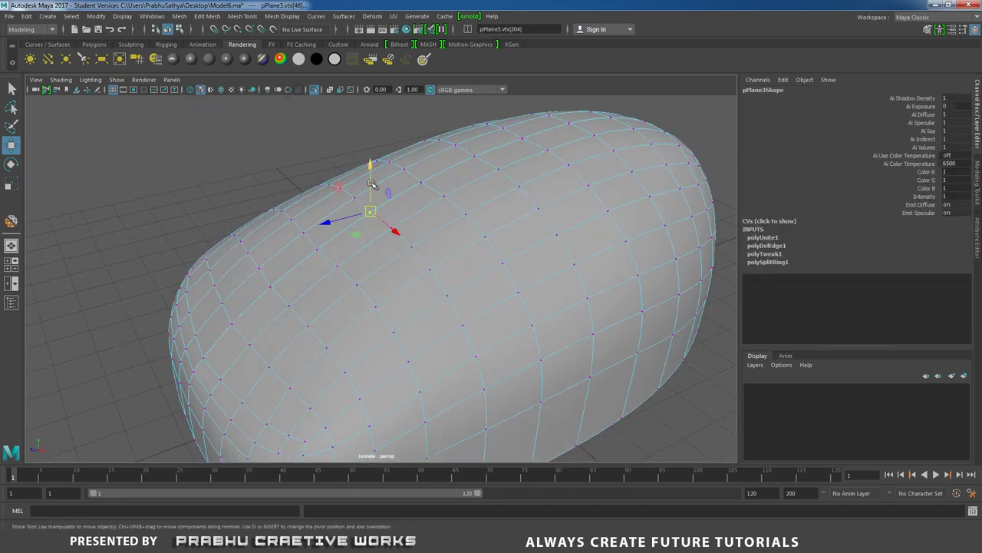
{"action": "left_click_drag", "start_coordinate": [372, 183], "coordinate": [395, 186], "text": "alt"}
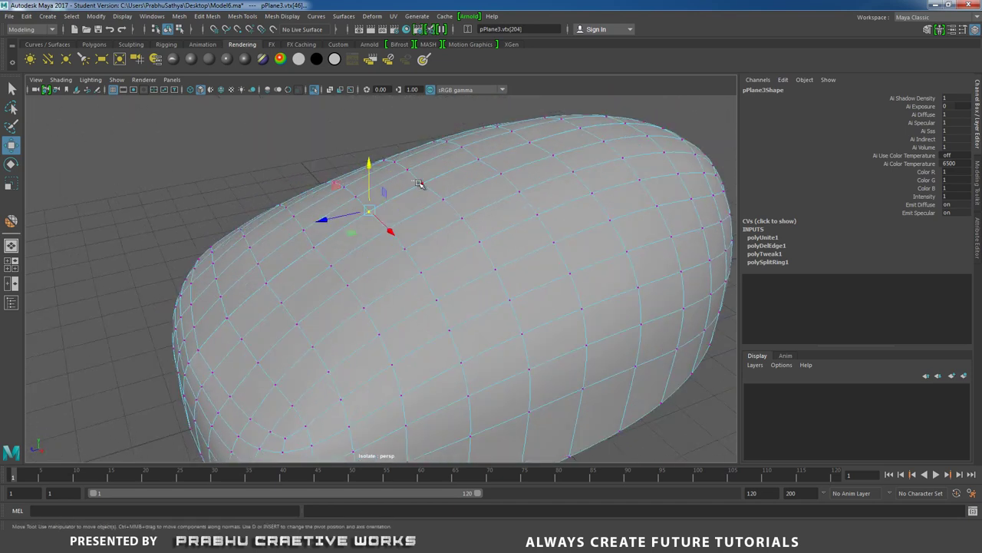
{"action": "left_click", "coordinate": [420, 183]}
{"action": "left_click_drag", "start_coordinate": [422, 145], "coordinate": [427, 222], "text": "alt"}
{"action": "right_click_drag", "start_coordinate": [428, 222], "coordinate": [483, 204]}
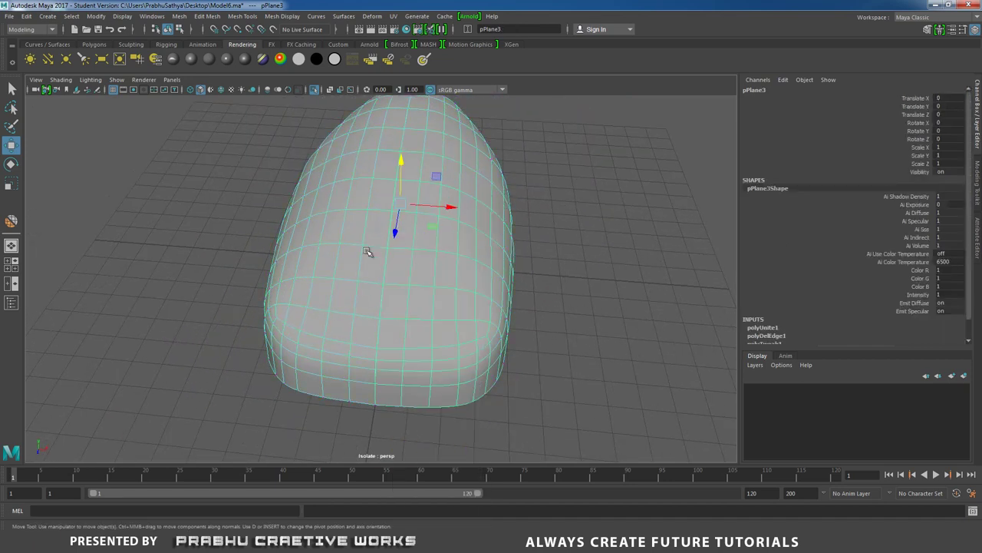
Step: Separate the combined shoe mesh, delete the half on the negative X side, and select the remaining half
{"action": "left_click", "coordinate": [253, 18]}
{"action": "mouse_move", "coordinate": [218, 13]}
{"action": "mouse_move", "coordinate": [183, 16]}
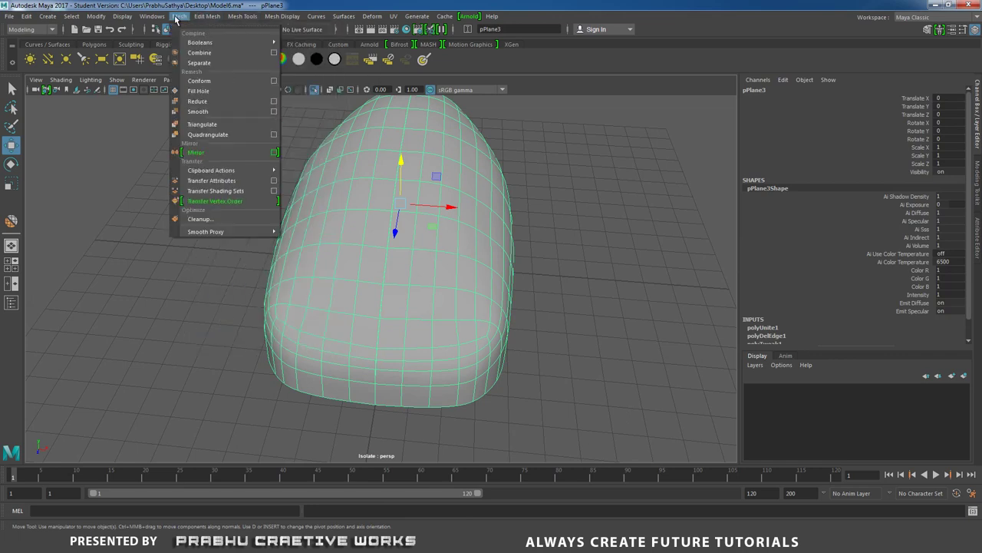
{"action": "left_click", "coordinate": [207, 62]}
{"action": "left_click", "coordinate": [255, 225]}
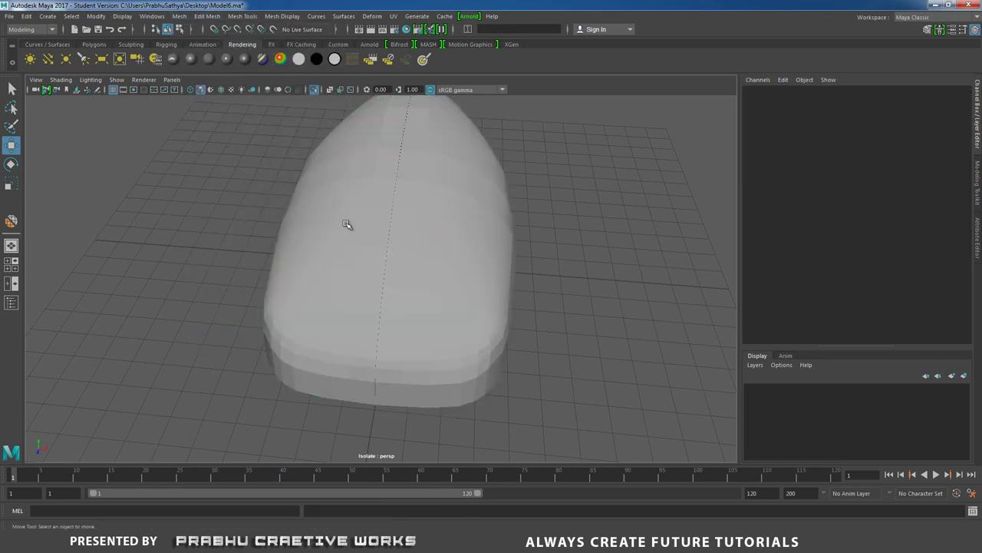
{"action": "left_click", "coordinate": [367, 223]}
{"action": "key", "text": "Delete"}
{"action": "left_click", "coordinate": [426, 211]}
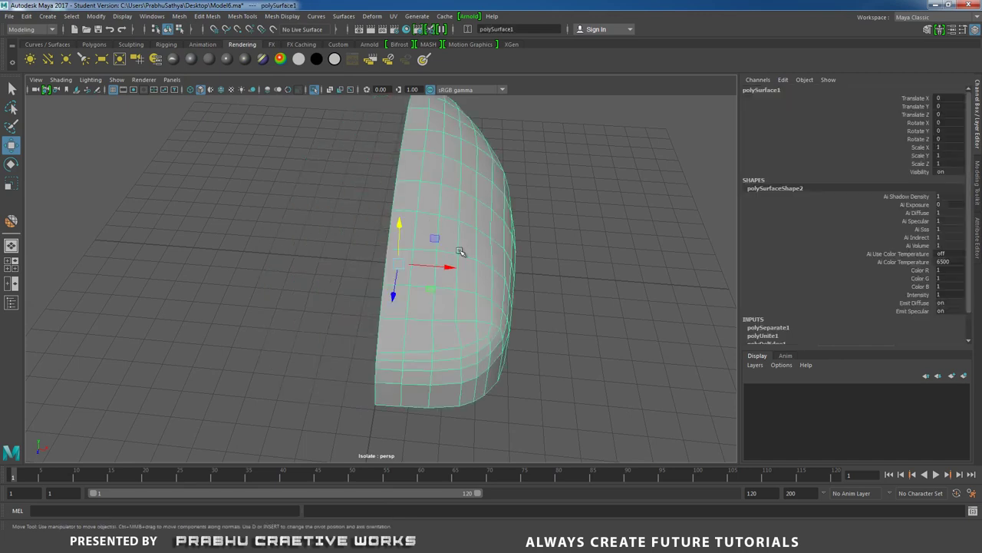
Step: Insert an edge loop around the half shoe just below the upper edge of its sidewall, and return to object mode
{"action": "left_click_drag", "start_coordinate": [426, 211], "coordinate": [347, 319], "text": "alt"}
{"action": "right_click_drag", "start_coordinate": [346, 320], "coordinate": [284, 318], "text": "shift"}
{"action": "left_click", "coordinate": [283, 317]}
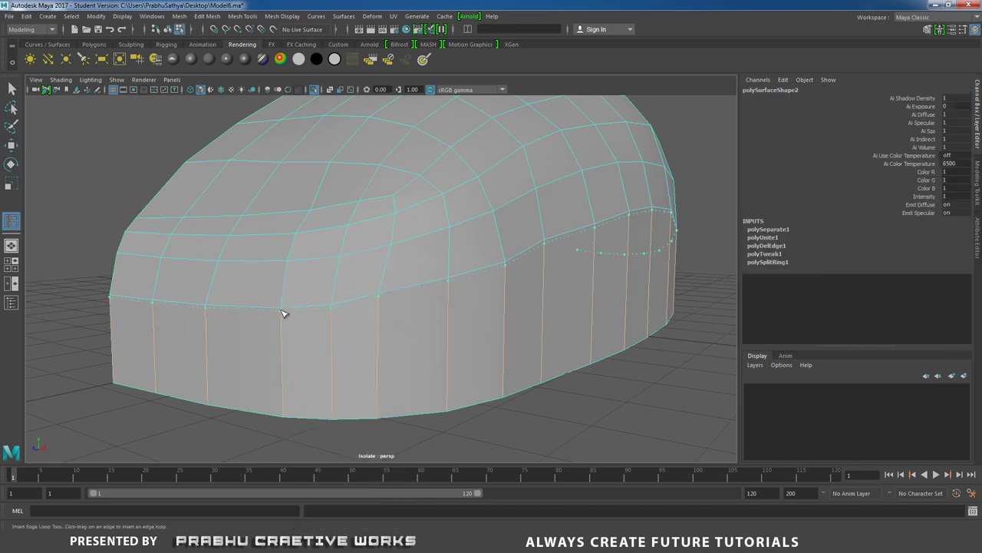
{"action": "left_click", "coordinate": [282, 310]}
{"action": "left_click_drag", "start_coordinate": [536, 284], "coordinate": [358, 252], "text": "alt"}
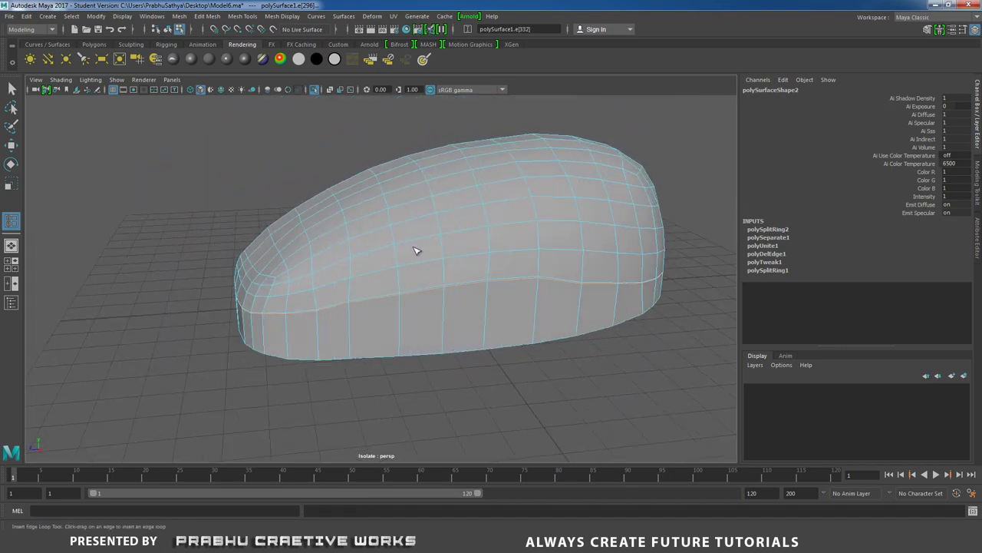
{"action": "key", "text": "w"}
{"action": "right_click_drag", "start_coordinate": [461, 217], "coordinate": [549, 186]}
Step: Smooth the half shoe with divisions added linearly, and return to object mode
{"action": "left_click_drag", "start_coordinate": [550, 187], "coordinate": [330, 221], "text": "alt"}
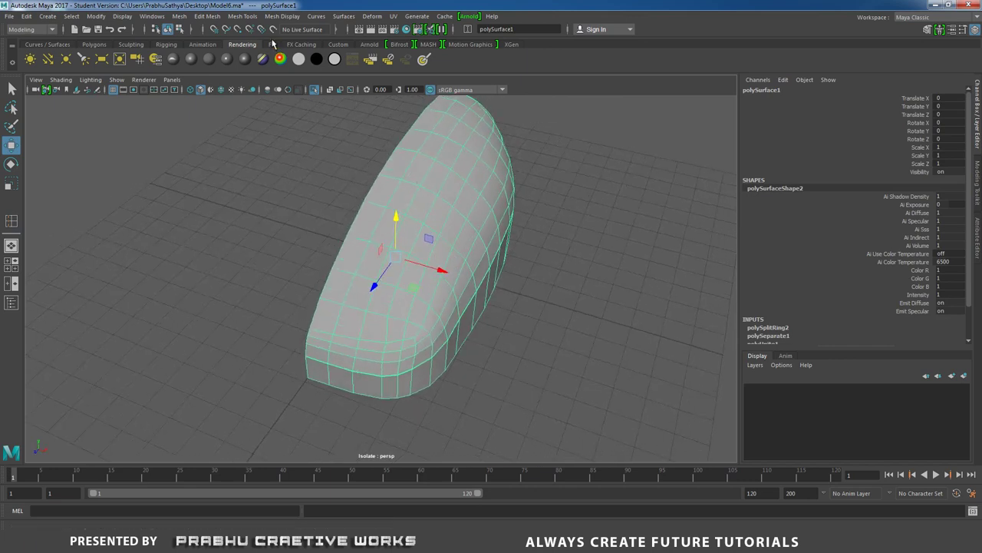
{"action": "left_click", "coordinate": [242, 16]}
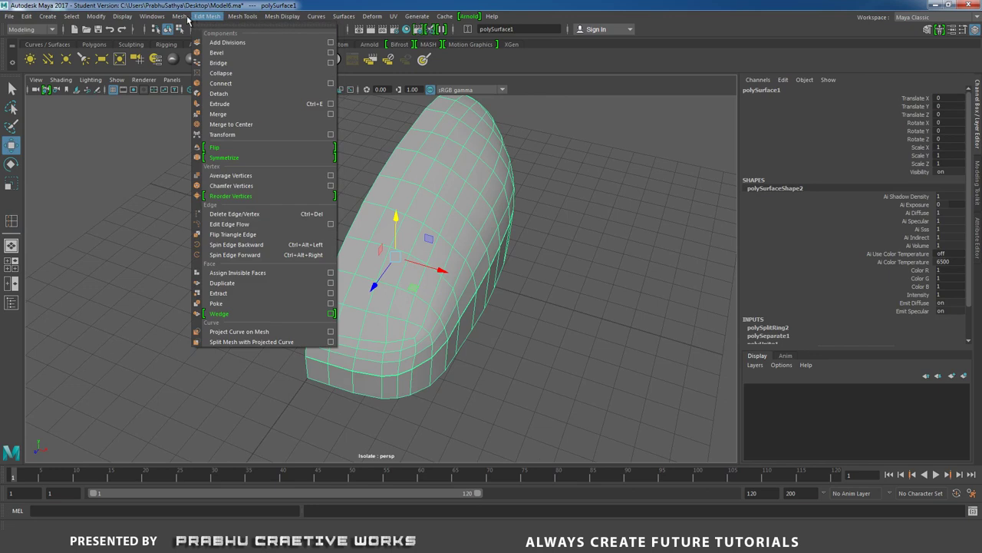
{"action": "mouse_move", "coordinate": [179, 16]}
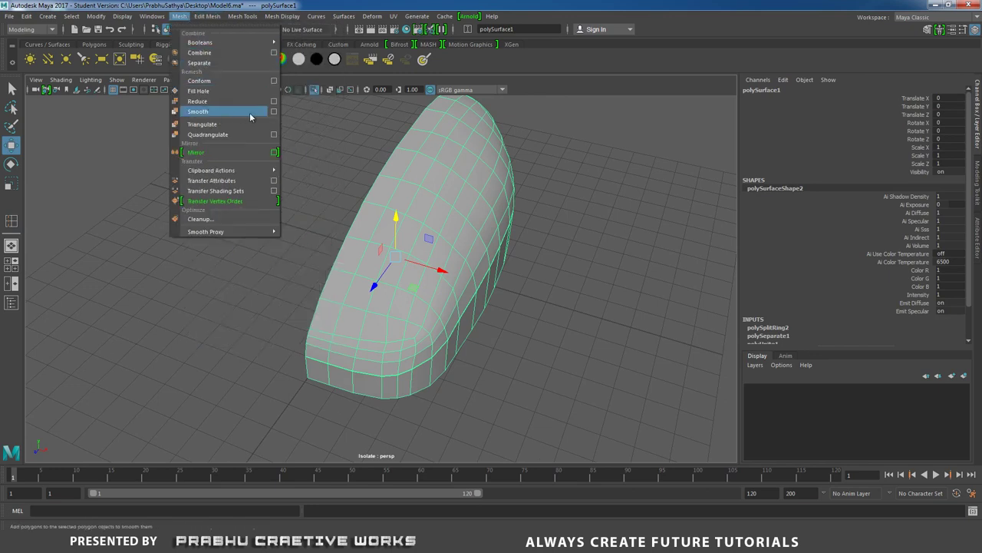
{"action": "left_click", "coordinate": [274, 111]}
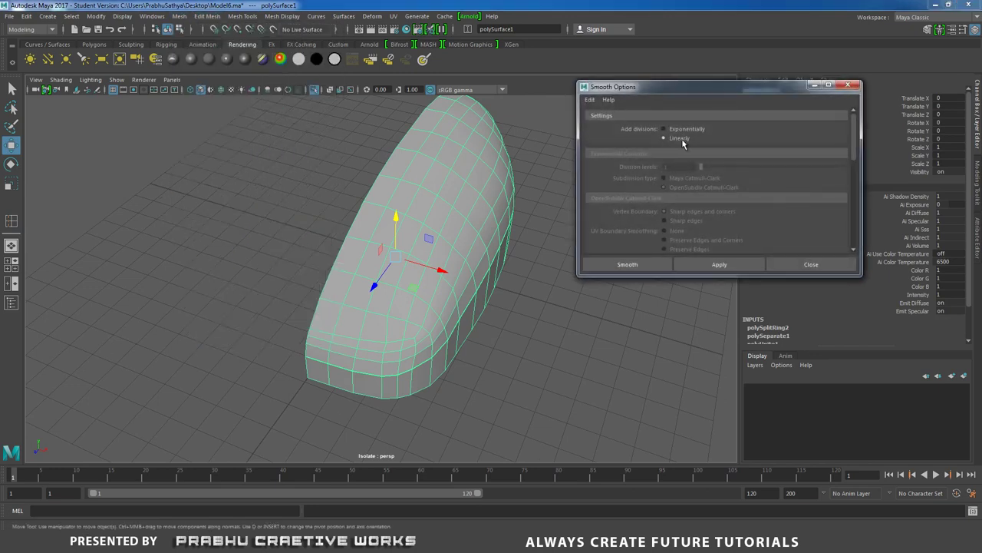
{"action": "left_click", "coordinate": [628, 264]}
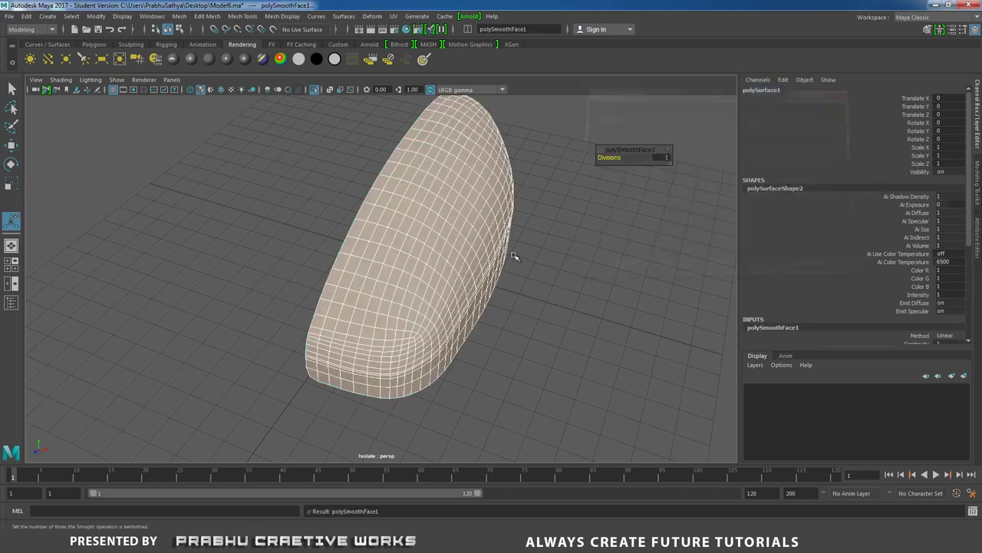
{"action": "left_click_drag", "start_coordinate": [514, 257], "coordinate": [496, 205], "text": "alt"}
{"action": "right_click_drag", "start_coordinate": [496, 205], "coordinate": [540, 186]}
Step: Delete the closely spaced extra edge loop along the top of the smoothed half shoe's sidewall
{"action": "left_click", "coordinate": [403, 151]}
{"action": "left_click_drag", "start_coordinate": [377, 184], "coordinate": [429, 276], "text": "alt"}
{"action": "left_click", "coordinate": [399, 193]}
{"action": "right_click_drag", "start_coordinate": [428, 247], "coordinate": [432, 215]}
{"action": "double_click", "coordinate": [412, 271]}
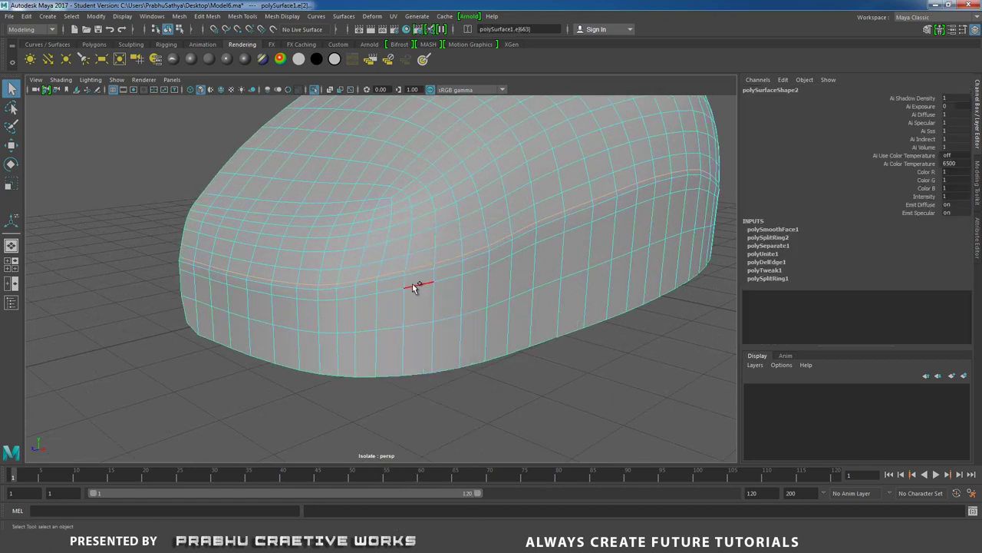
{"action": "right_click_drag", "start_coordinate": [443, 268], "coordinate": [393, 281], "text": "shift"}
{"action": "left_click_drag", "start_coordinate": [410, 281], "coordinate": [412, 245], "text": "alt"}
{"action": "right_click_drag", "start_coordinate": [414, 246], "coordinate": [470, 215]}
Step: In the top view, select the vertices along the half shoe's straight open edge and scale them flat in X
{"action": "left_click_drag", "start_coordinate": [408, 241], "coordinate": [379, 175], "text": "alt"}
{"action": "right_click_drag", "start_coordinate": [379, 173], "coordinate": [282, 184]}
{"action": "left_click_drag", "start_coordinate": [384, 211], "coordinate": [435, 232], "text": "alt"}
{"action": "right_click_drag", "start_coordinate": [434, 232], "coordinate": [353, 199], "text": "alt"}
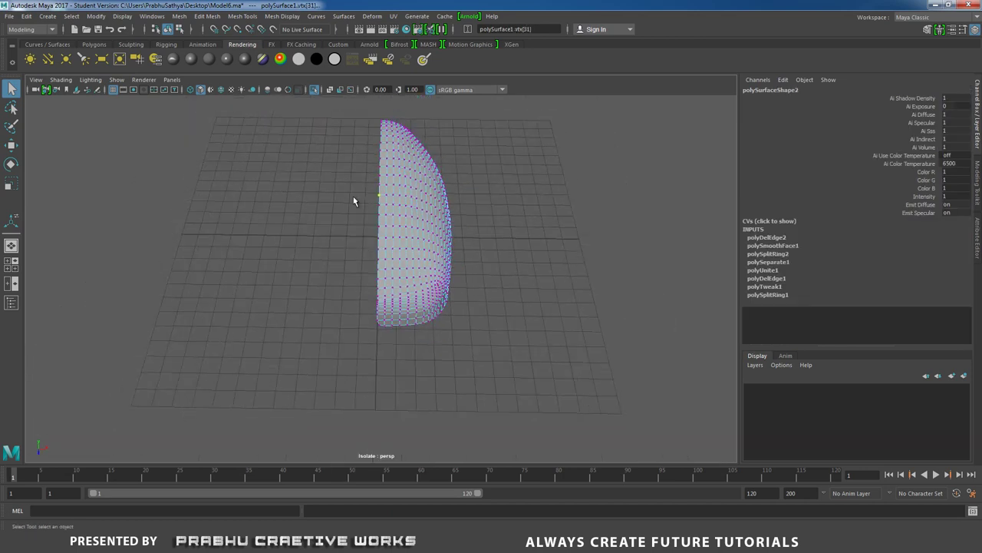
{"action": "key", "text": "space"}
{"action": "left_click_drag", "start_coordinate": [353, 198], "coordinate": [327, 199]}
{"action": "right_click_drag", "start_coordinate": [439, 209], "coordinate": [282, 180], "text": "alt"}
{"action": "middle_click_drag", "start_coordinate": [281, 180], "coordinate": [284, 230], "text": "alt"}
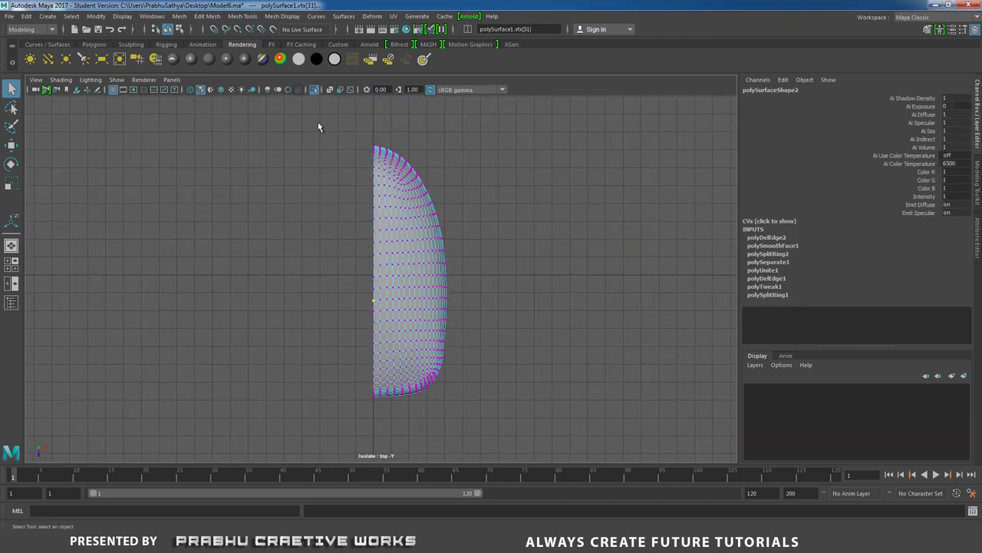
{"action": "left_click_drag", "start_coordinate": [379, 415], "coordinate": [378, 414]}
{"action": "key", "text": "f"}
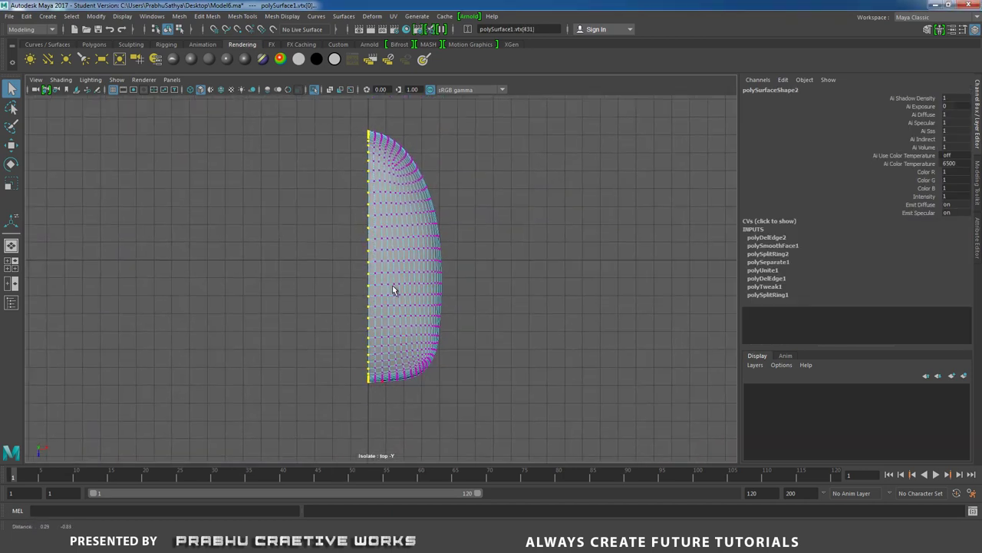
{"action": "key", "text": "r"}
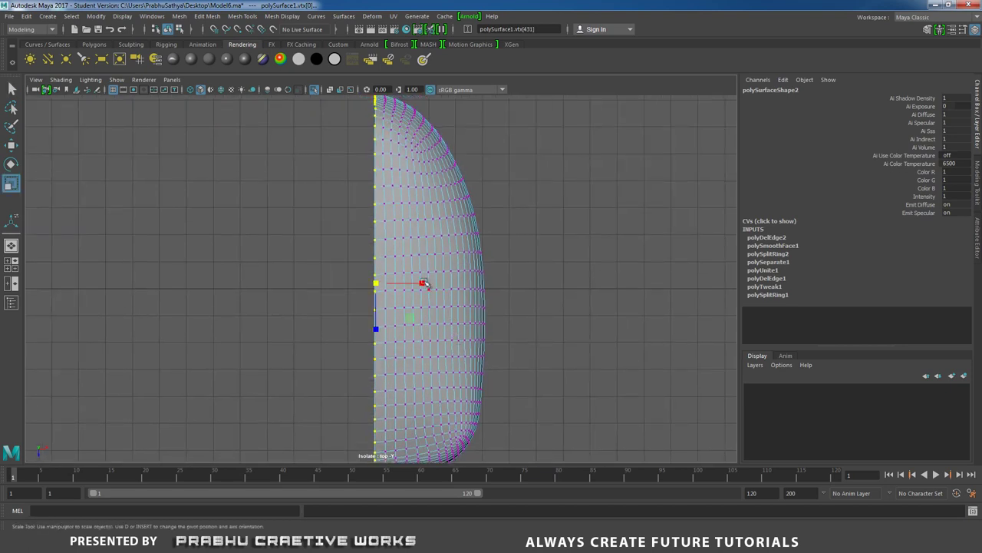
{"action": "left_click_drag", "start_coordinate": [422, 284], "coordinate": [377, 282]}
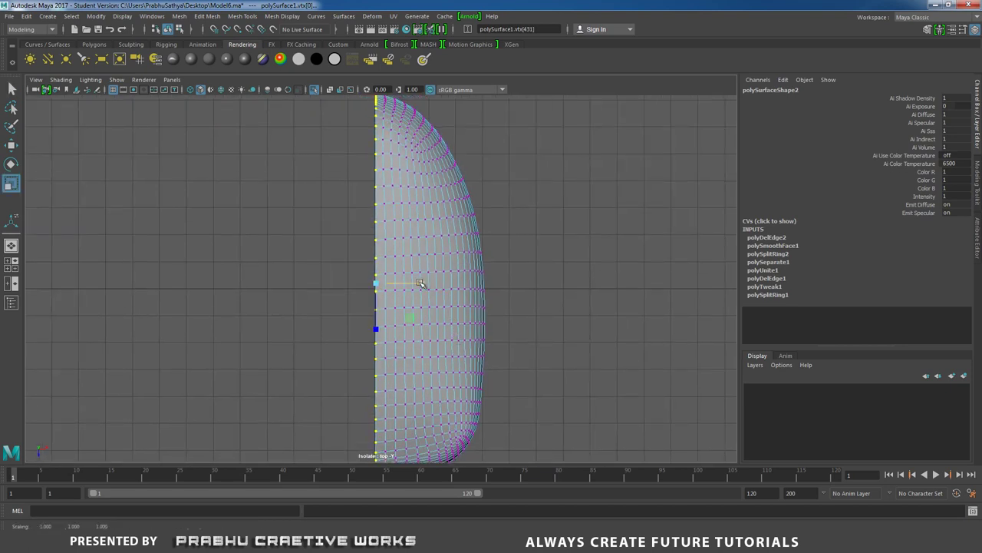
Step: Snap the straight edge's vertices horizontally onto the grid's centre line, and return to the perspective view
{"action": "scroll", "coordinate": [375, 282], "scroll_direction": "up", "scroll_amount": 3}
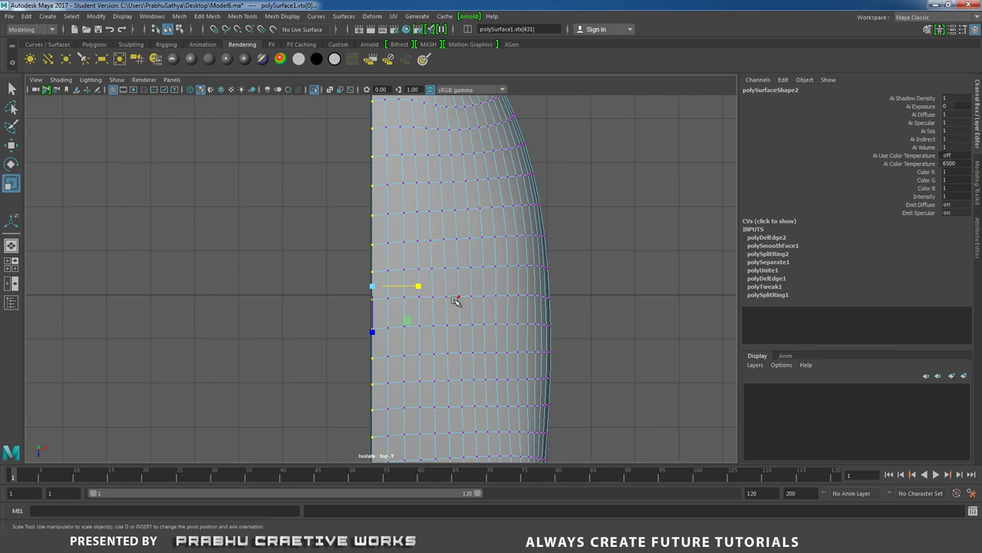
{"action": "key", "text": "w"}
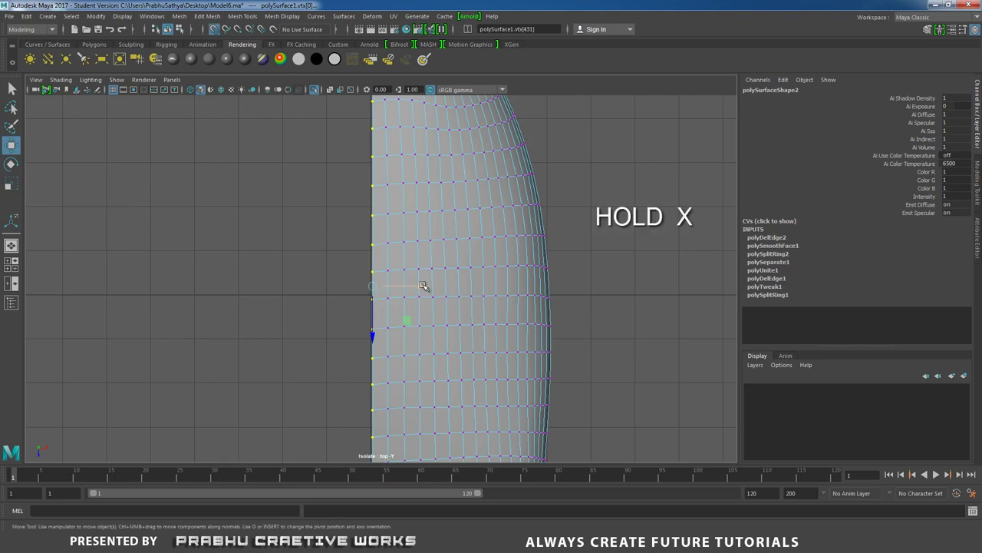
{"action": "left_click_drag", "start_coordinate": [423, 286], "coordinate": [386, 286]}
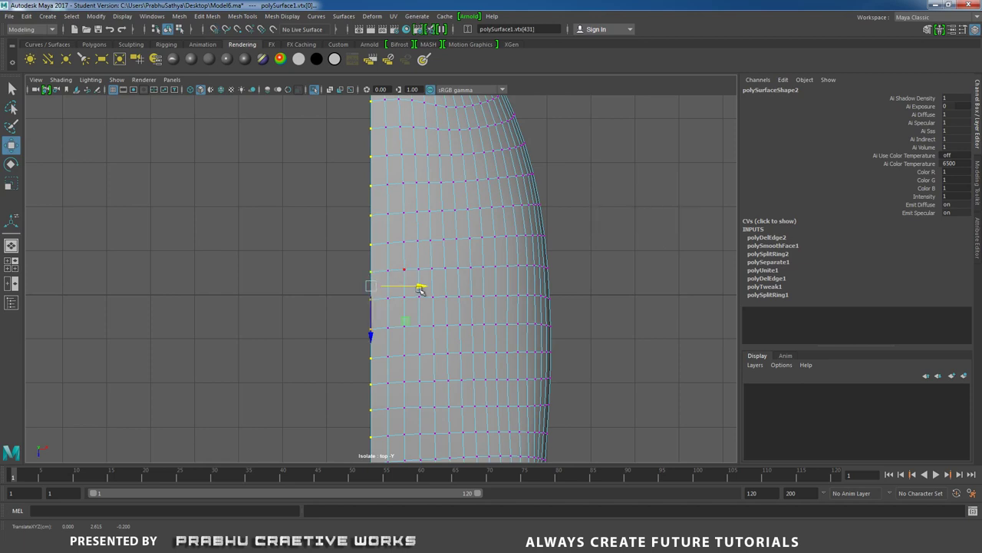
{"action": "key", "text": "space"}
{"action": "left_click_drag", "start_coordinate": [467, 299], "coordinate": [471, 272]}
{"action": "scroll", "coordinate": [491, 269], "scroll_direction": "down", "scroll_amount": 3}
{"action": "left_click_drag", "start_coordinate": [420, 218], "coordinate": [588, 340], "text": "alt"}
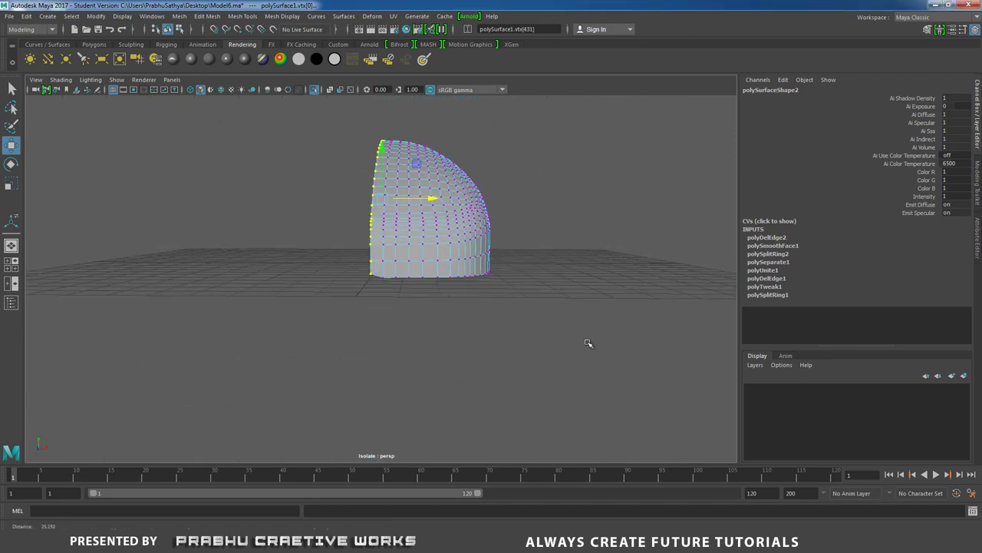
Step: In the front view, select the half shoe's bottom row of vertices and scale them flat in Y
{"action": "key", "text": "space"}
{"action": "left_click_drag", "start_coordinate": [513, 314], "coordinate": [519, 339]}
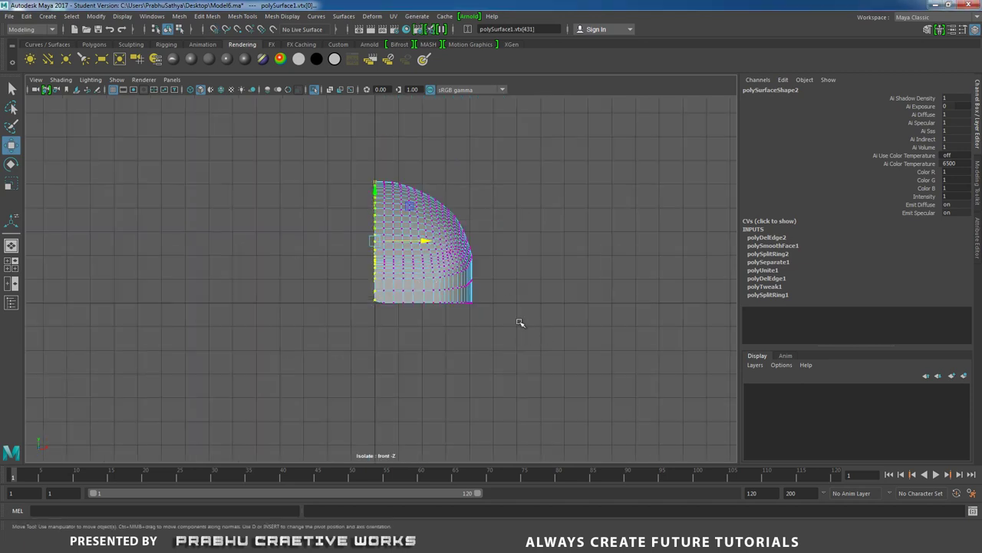
{"action": "middle_click_drag", "start_coordinate": [519, 322], "coordinate": [512, 291], "text": "alt"}
{"action": "right_click_drag", "start_coordinate": [512, 292], "coordinate": [684, 410], "text": "alt"}
{"action": "left_click_drag", "start_coordinate": [336, 261], "coordinate": [568, 324]}
{"action": "scroll", "coordinate": [566, 326], "scroll_direction": "up", "scroll_amount": 2}
{"action": "key", "text": "r"}
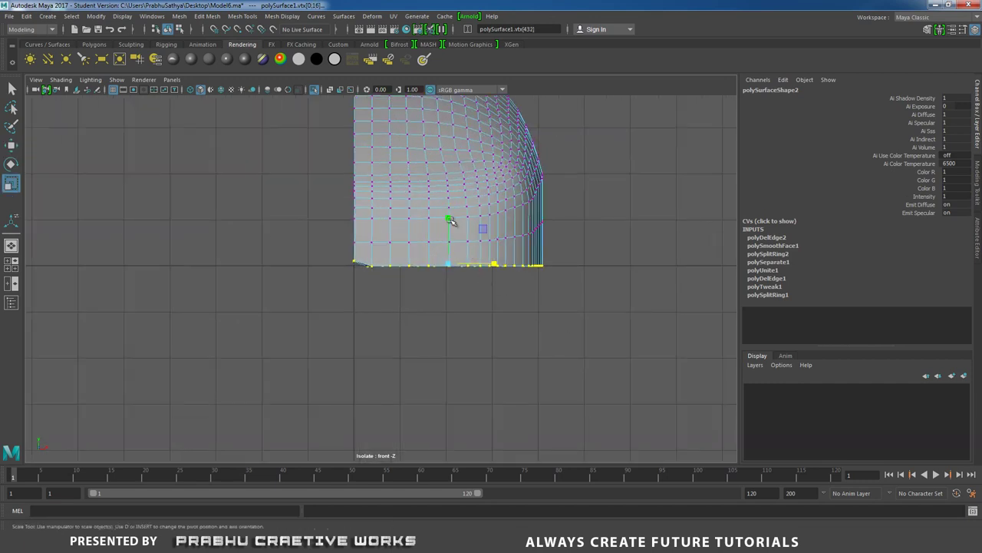
{"action": "left_click_drag", "start_coordinate": [448, 224], "coordinate": [450, 236]}
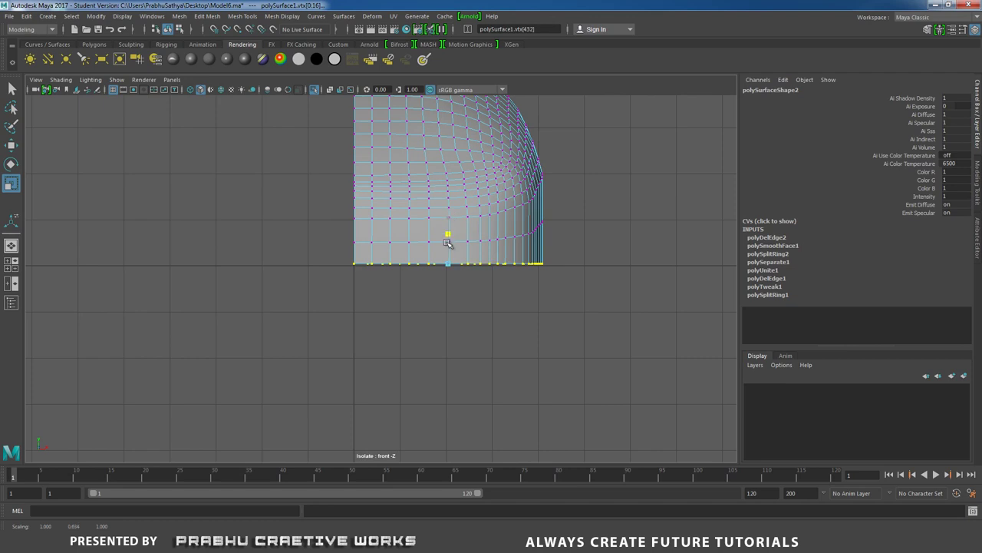
Step: Snap the bottom row of vertices vertically onto the grid's ground line, and return to object mode in the perspective view
{"action": "key", "text": "w"}
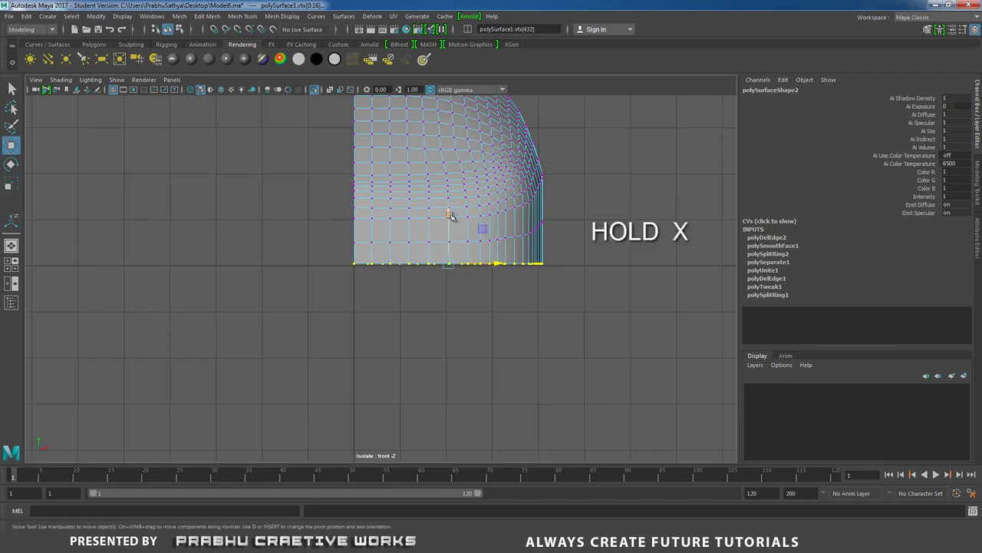
{"action": "left_click_drag", "start_coordinate": [449, 215], "coordinate": [444, 256]}
{"action": "right_click_drag", "start_coordinate": [414, 201], "coordinate": [487, 182]}
{"action": "key", "text": "space"}
{"action": "left_click_drag", "start_coordinate": [549, 238], "coordinate": [515, 277]}
{"action": "left_click", "coordinate": [607, 254]}
{"action": "left_click_drag", "start_coordinate": [607, 254], "coordinate": [546, 246], "text": "alt"}
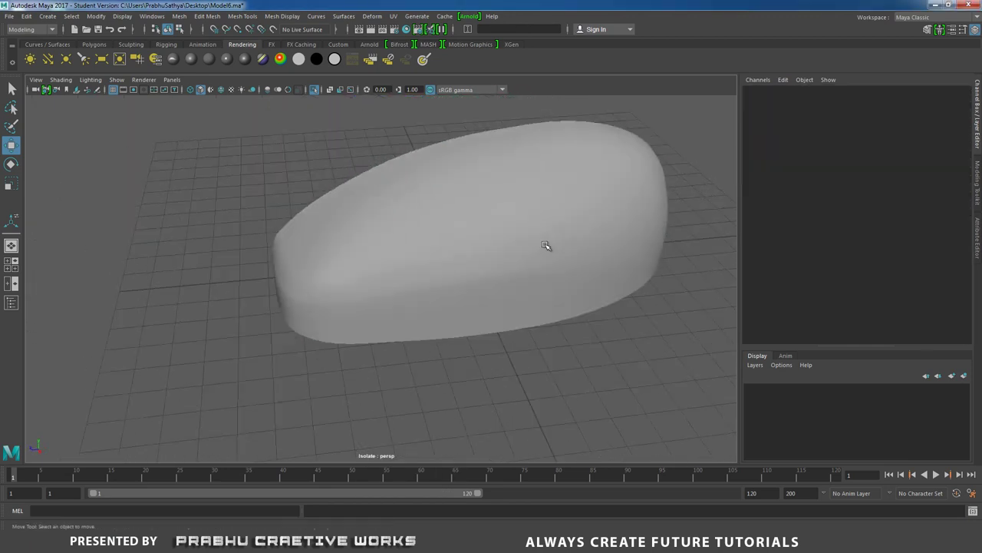
Step: Examine the half shoe's smoothed surface and mesh flow from several angles
{"action": "left_click", "coordinate": [457, 229]}
{"action": "left_click_drag", "start_coordinate": [479, 259], "coordinate": [607, 343], "text": "alt"}
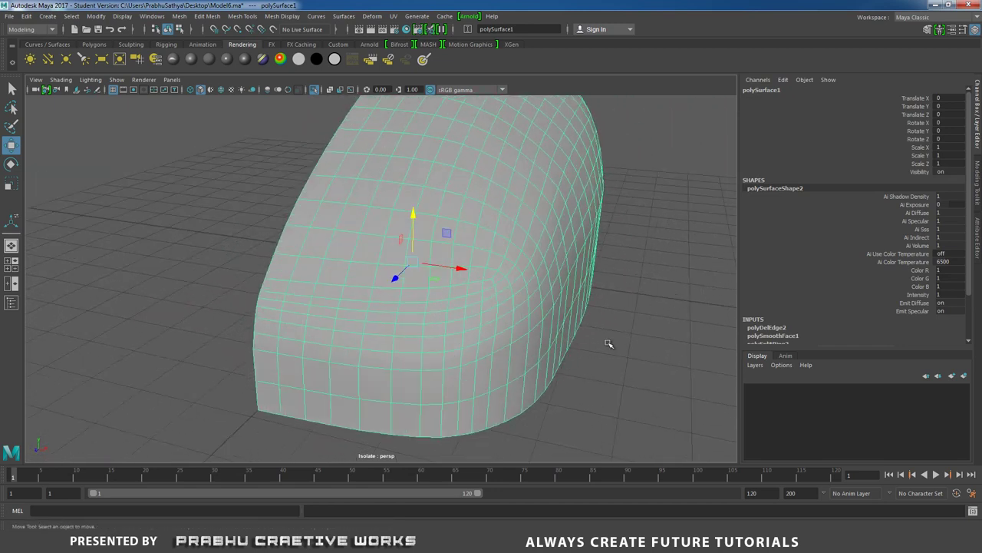
{"action": "left_click", "coordinate": [609, 343]}
{"action": "scroll", "coordinate": [368, 279], "scroll_direction": "down", "scroll_amount": 6}
{"action": "scroll", "coordinate": [397, 351], "scroll_direction": "up", "scroll_amount": 3}
{"action": "left_click_drag", "start_coordinate": [368, 278], "coordinate": [447, 358], "text": "alt"}
{"action": "left_click", "coordinate": [416, 323]}
{"action": "scroll", "coordinate": [446, 359], "scroll_direction": "up", "scroll_amount": 3}
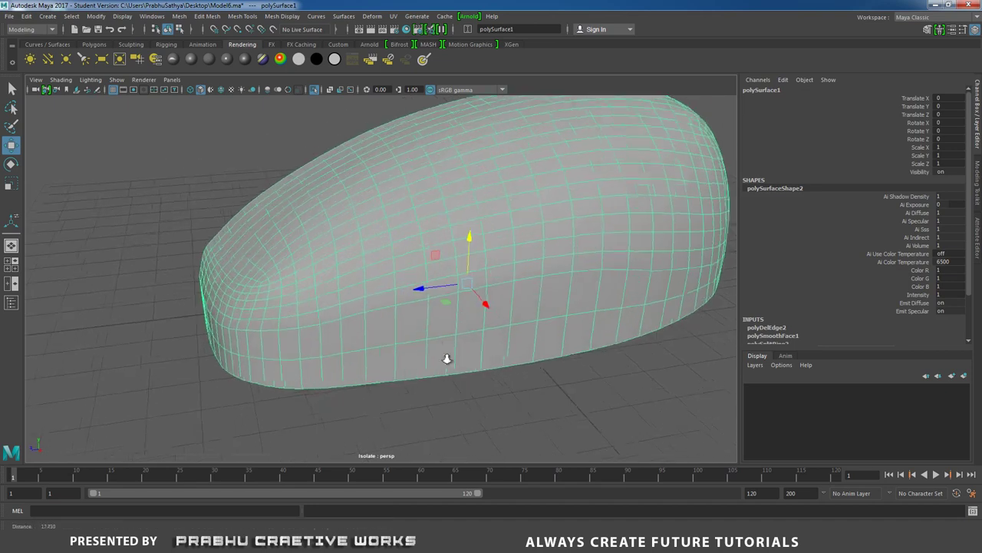
Step: Insert an edge loop in the smoothed half shoe, tightly beneath the line separating the upper from the sidewall
{"action": "left_click_drag", "start_coordinate": [410, 305], "coordinate": [337, 242], "text": "alt"}
{"action": "right_click_drag", "start_coordinate": [365, 224], "coordinate": [310, 237], "text": "shift"}
{"action": "left_click_drag", "start_coordinate": [306, 247], "coordinate": [366, 316], "text": "alt"}
{"action": "scroll", "coordinate": [366, 325], "scroll_direction": "up", "scroll_amount": 3}
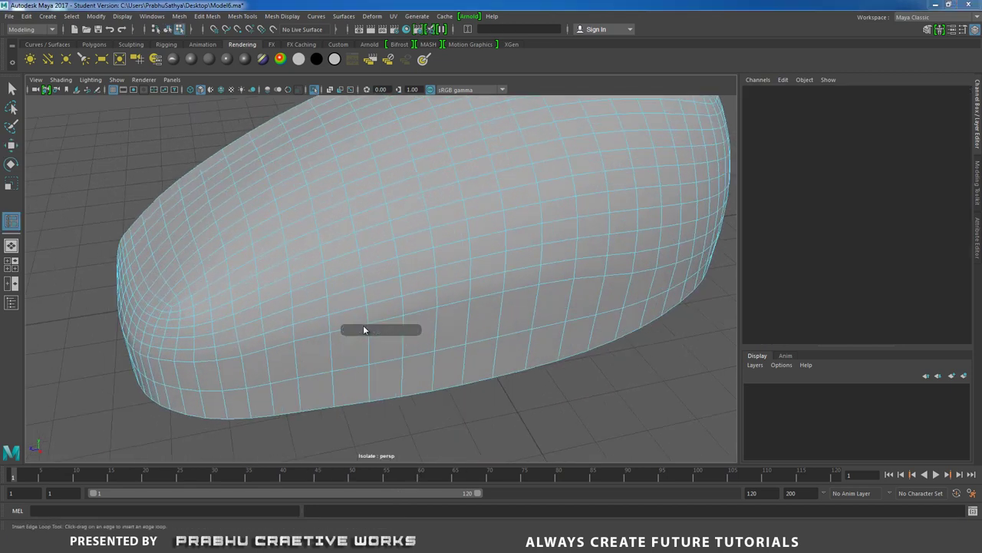
{"action": "scroll", "coordinate": [364, 330], "scroll_direction": "up", "scroll_amount": 4}
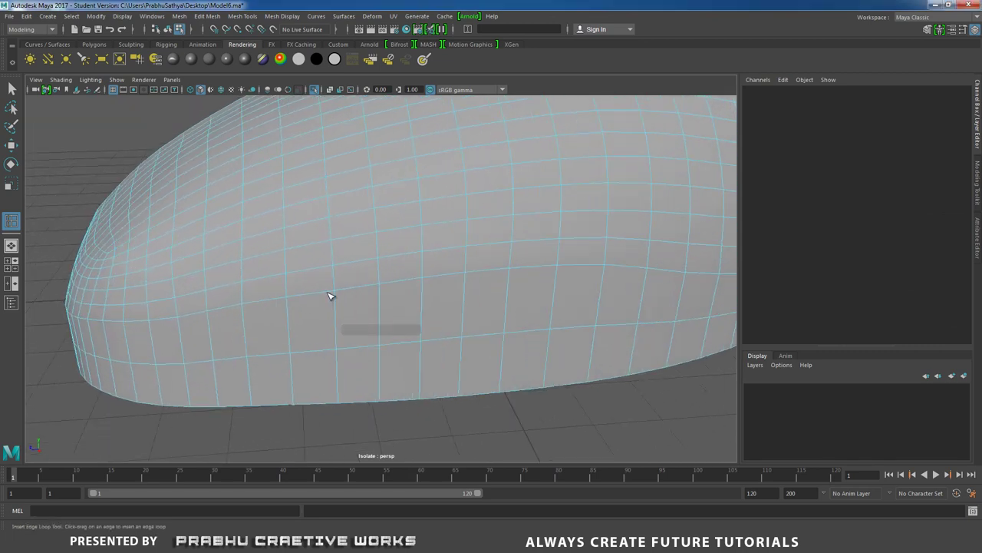
{"action": "left_click_drag", "start_coordinate": [331, 294], "coordinate": [334, 295]}
{"action": "mouse_move", "coordinate": [401, 330]}
{"action": "left_mouse_down", "text": "alt"}
{"action": "mouse_move", "coordinate": [407, 318]}
{"action": "mouse_move", "coordinate": [397, 318]}
{"action": "left_mouse_up", "text": "alt"}
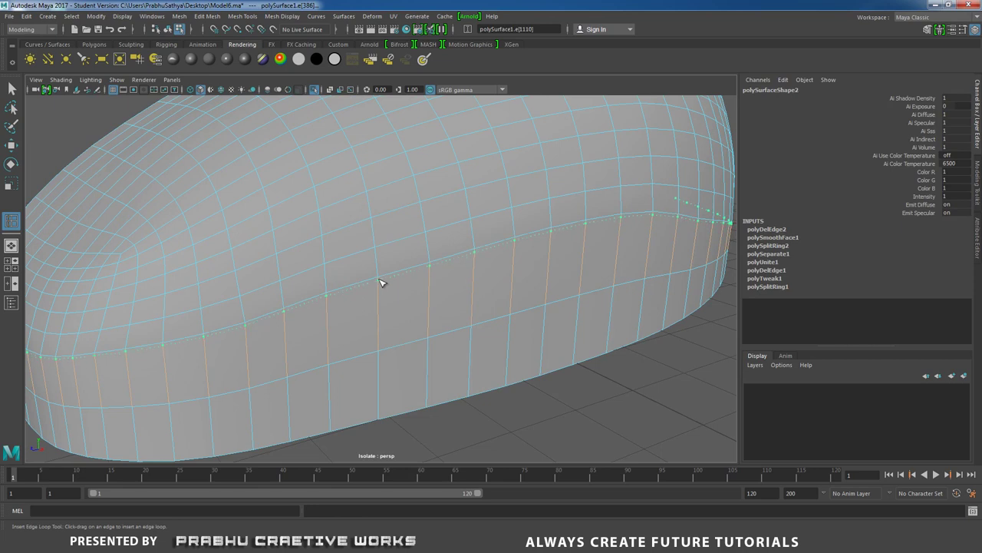
{"action": "left_click", "coordinate": [382, 282]}
{"action": "left_click_drag", "start_coordinate": [382, 282], "coordinate": [449, 290], "text": "alt"}
Step: Select the narrow loop of faces between the upper and the sidewall and delete it to leave a gap
{"action": "key", "text": "w"}
{"action": "right_click_drag", "start_coordinate": [449, 272], "coordinate": [449, 278]}
{"action": "left_click", "coordinate": [435, 280]}
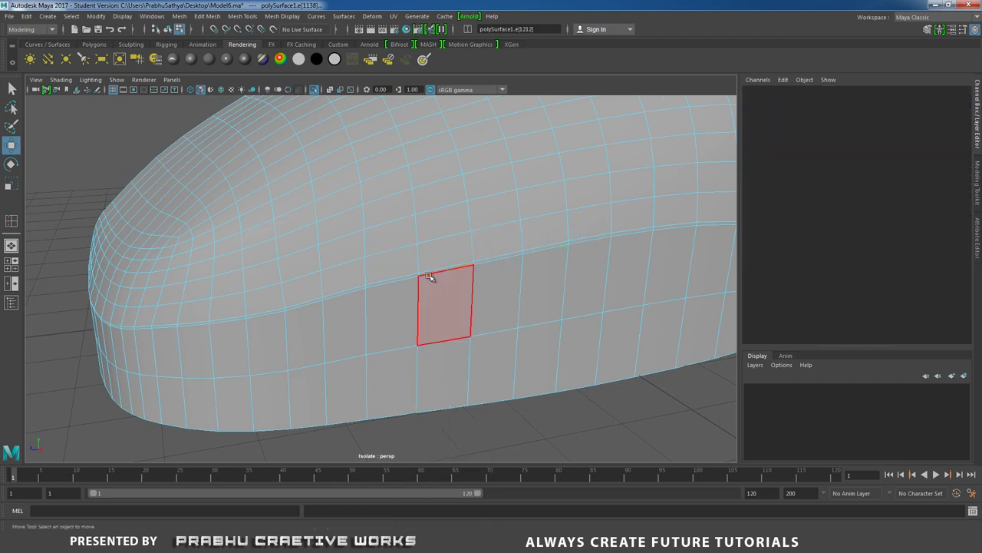
{"action": "left_click", "coordinate": [398, 285]}
{"action": "left_click", "coordinate": [392, 283]}
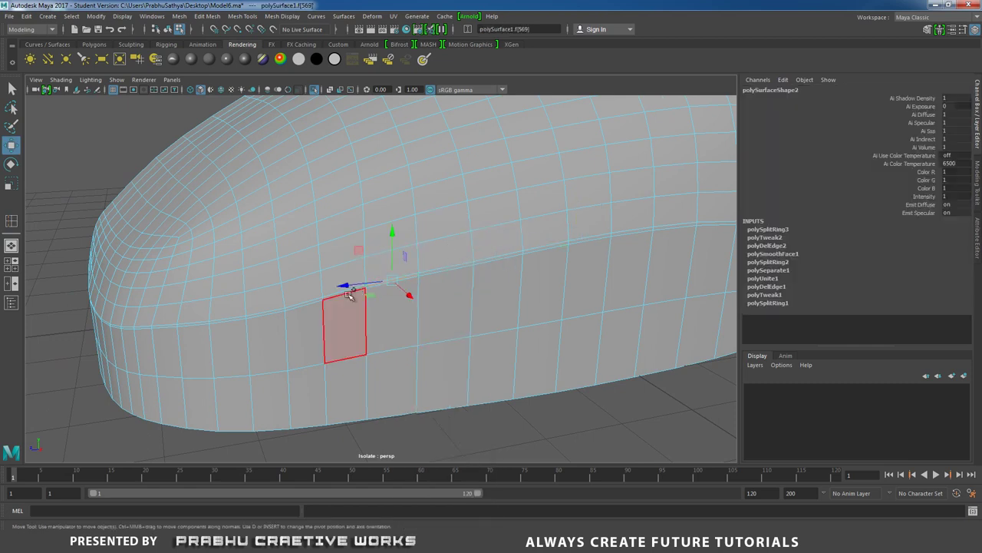
{"action": "left_click", "coordinate": [343, 294], "text": "shift"}
{"action": "left_click_drag", "start_coordinate": [410, 308], "coordinate": [233, 323], "text": "alt"}
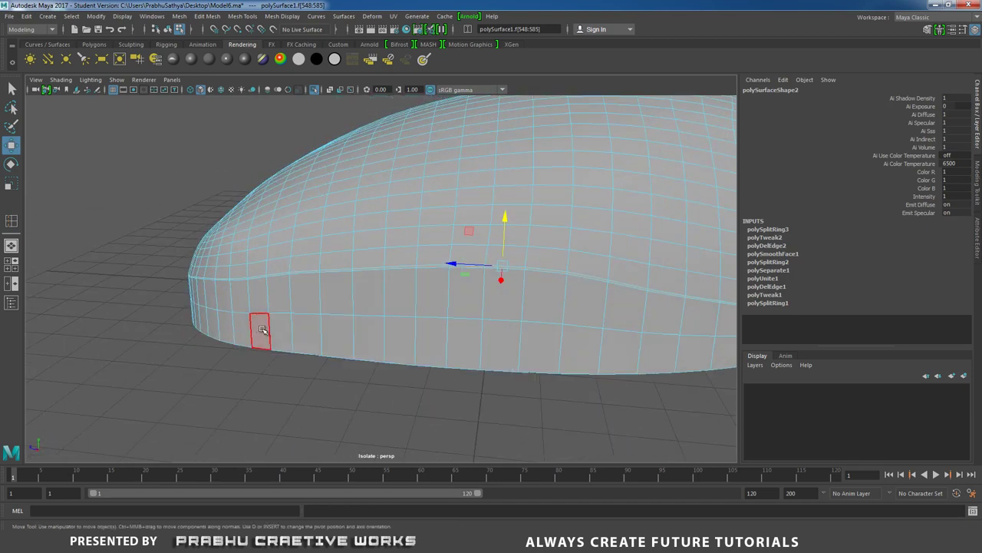
{"action": "key", "text": "Delete"}
{"action": "left_click_drag", "start_coordinate": [345, 354], "coordinate": [407, 399], "text": "alt"}
{"action": "right_click_drag", "start_coordinate": [407, 399], "coordinate": [461, 404], "text": "alt"}
{"action": "right_click_drag", "start_coordinate": [454, 318], "coordinate": [361, 294], "text": "alt"}
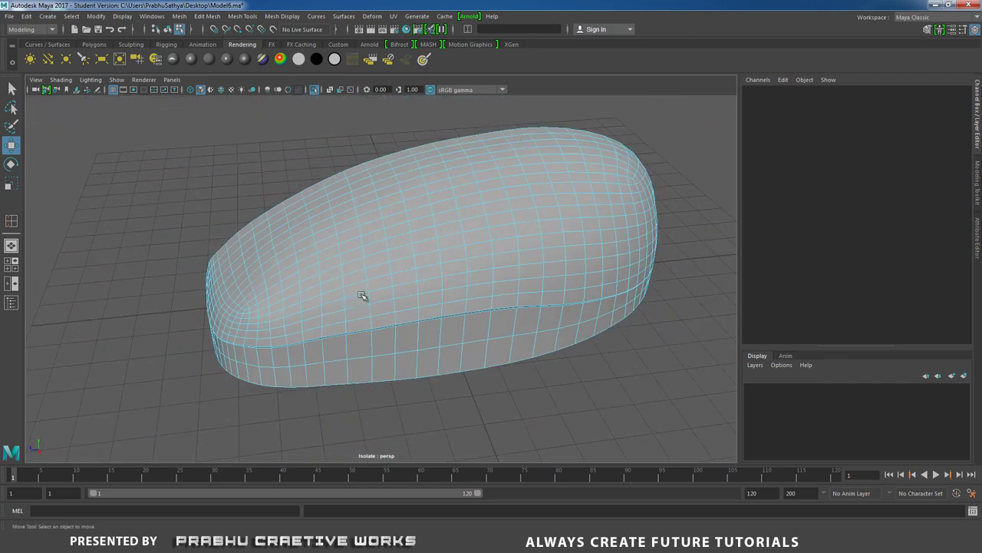
Step: Insert an edge loop across the upper shell, right beside the existing crosswise edge roughly a third back from the low front end
{"action": "left_click_drag", "start_coordinate": [361, 294], "coordinate": [369, 307], "text": "alt"}
{"action": "right_click_drag", "start_coordinate": [369, 307], "coordinate": [414, 319], "text": "alt"}
{"action": "right_click_drag", "start_coordinate": [409, 269], "coordinate": [462, 231]}
{"action": "left_click", "coordinate": [462, 231]}
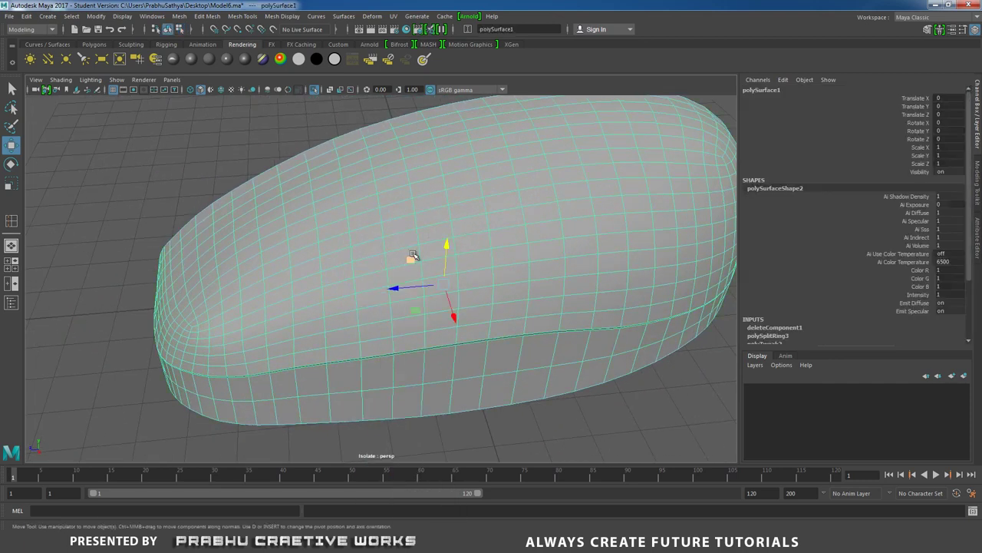
{"action": "right_click_drag", "start_coordinate": [411, 258], "coordinate": [389, 336], "text": "shift"}
{"action": "scroll", "coordinate": [376, 301], "scroll_direction": "up", "scroll_amount": 3}
{"action": "left_click_drag", "start_coordinate": [377, 301], "coordinate": [393, 295]}
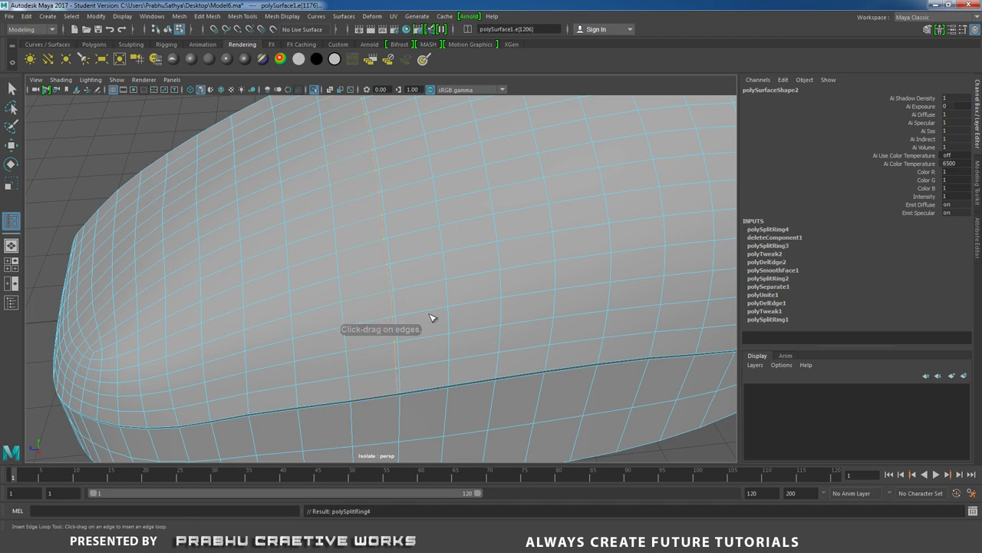
Step: Delete the narrow strip of faces between the two close edge loops on the upper shell, and return to object selection
{"action": "key", "text": "w"}
{"action": "right_click_drag", "start_coordinate": [455, 247], "coordinate": [456, 276]}
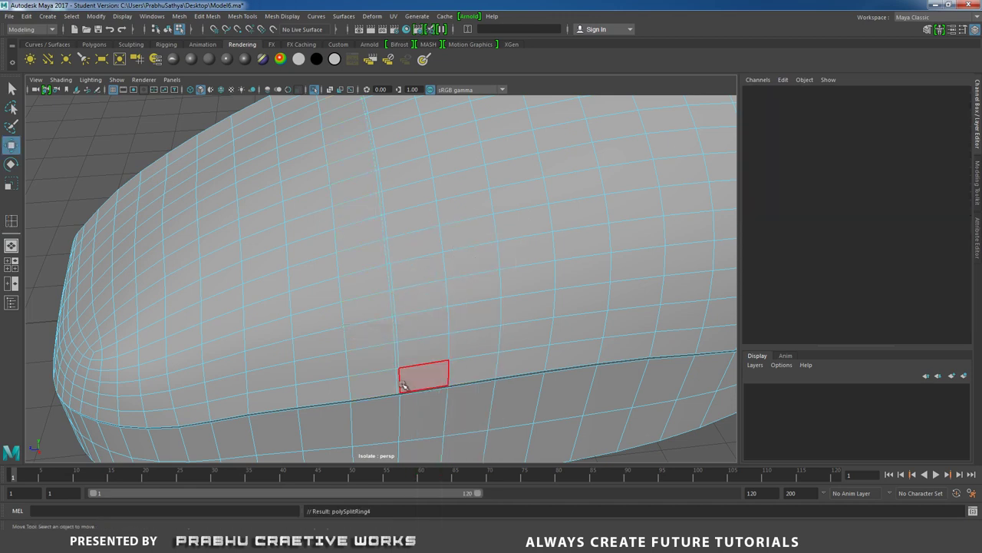
{"action": "left_click", "coordinate": [423, 375]}
{"action": "left_click_drag", "start_coordinate": [423, 376], "coordinate": [433, 313], "text": "alt"}
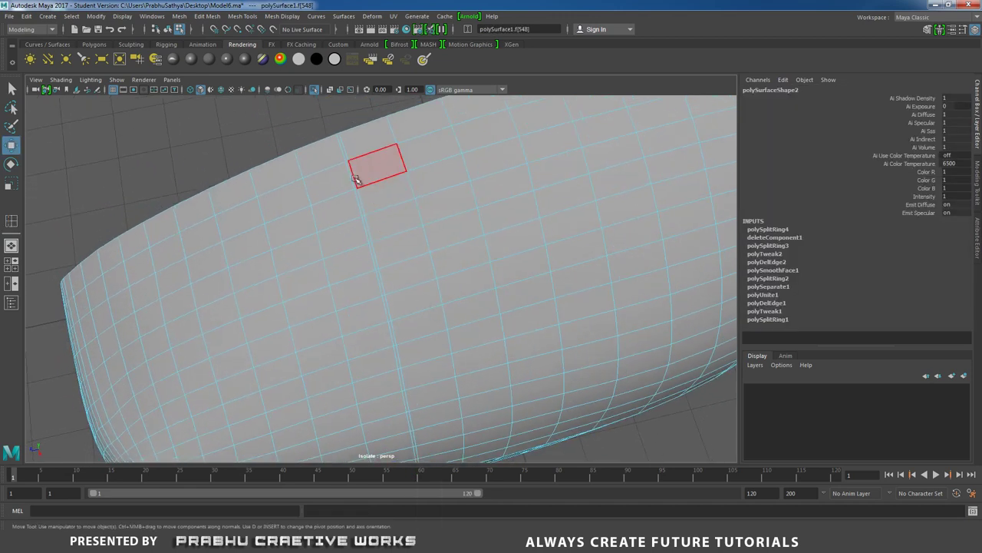
{"action": "double_click", "coordinate": [348, 155], "text": "shift"}
{"action": "left_click_drag", "start_coordinate": [380, 248], "coordinate": [389, 213], "text": "alt"}
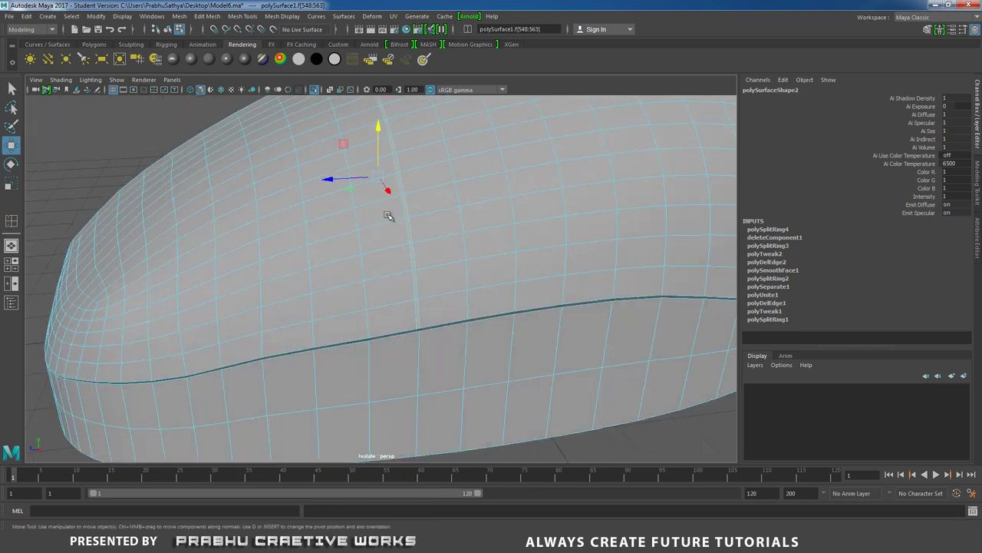
{"action": "key", "text": "Delete"}
{"action": "right_click_drag", "start_coordinate": [461, 235], "coordinate": [556, 186]}
{"action": "scroll", "coordinate": [287, 219], "scroll_direction": "down", "scroll_amount": 4}
{"action": "left_click_drag", "start_coordinate": [286, 221], "coordinate": [289, 245], "text": "alt"}
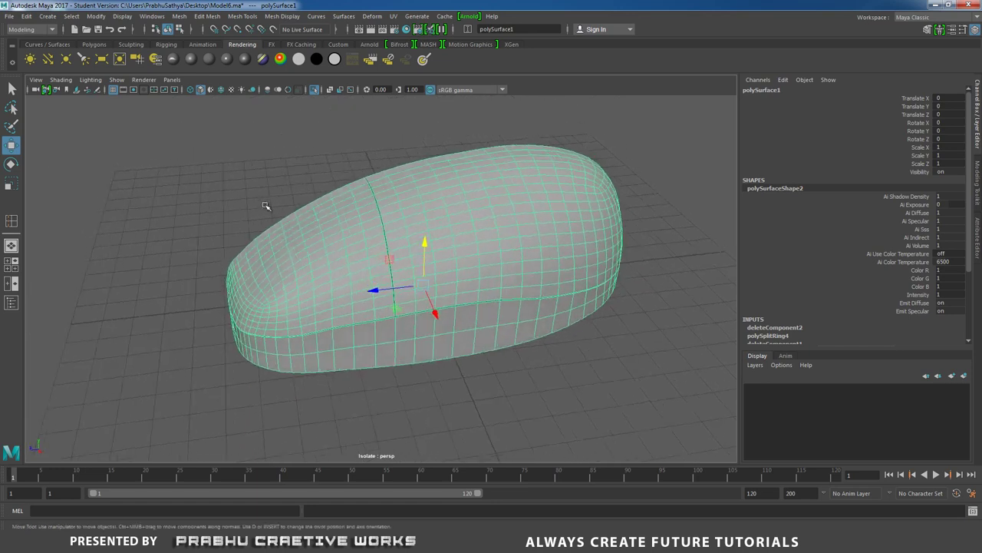
Step: Create a polygon cylinder and move it above the shell's front section, at about Translate Y 3.228 and Z 4.35
{"action": "left_click", "coordinate": [266, 206]}
{"action": "left_click_drag", "start_coordinate": [267, 205], "coordinate": [330, 220], "text": "alt"}
{"action": "left_click", "coordinate": [333, 276]}
{"action": "left_click_drag", "start_coordinate": [334, 276], "coordinate": [359, 326], "text": "alt"}
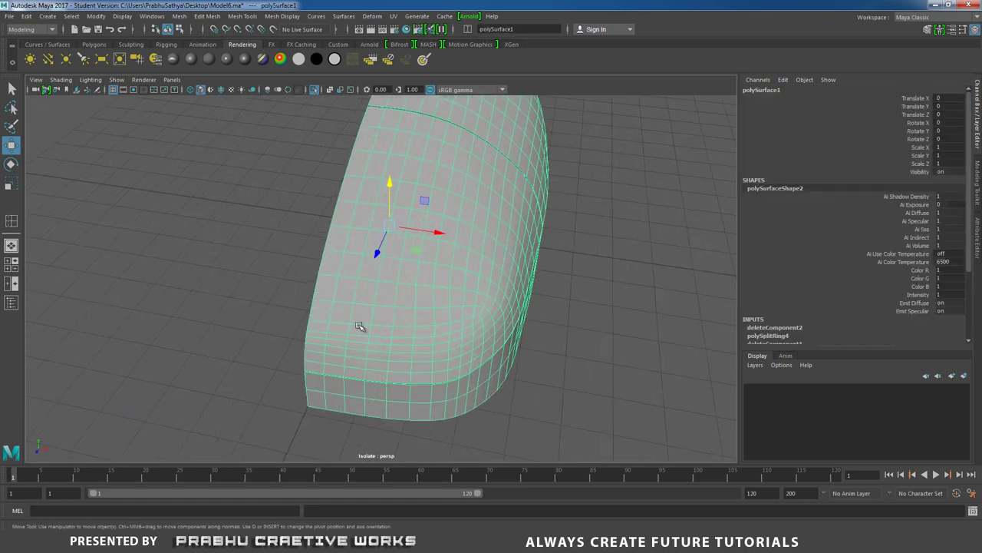
{"action": "left_click_drag", "start_coordinate": [349, 220], "coordinate": [314, 246], "text": "alt"}
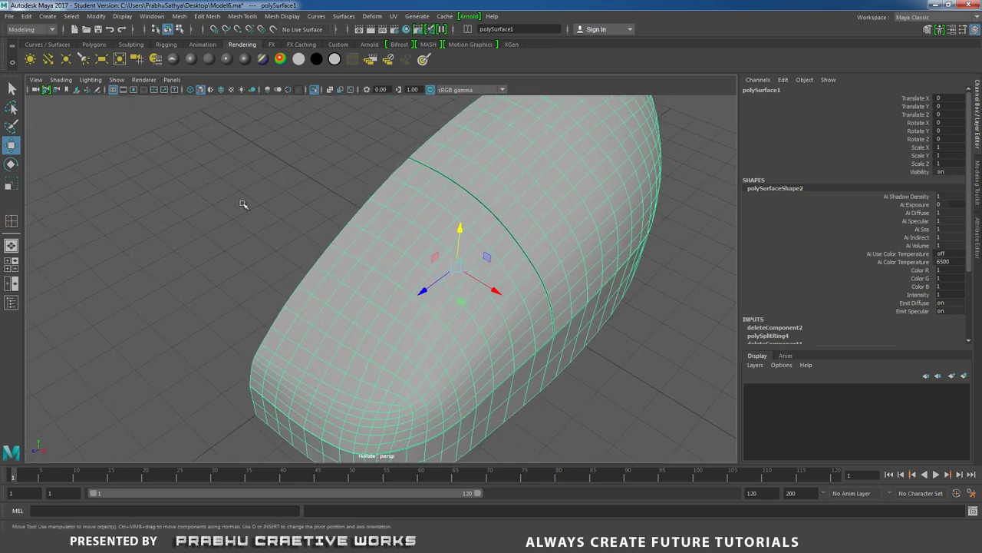
{"action": "left_click", "coordinate": [94, 44]}
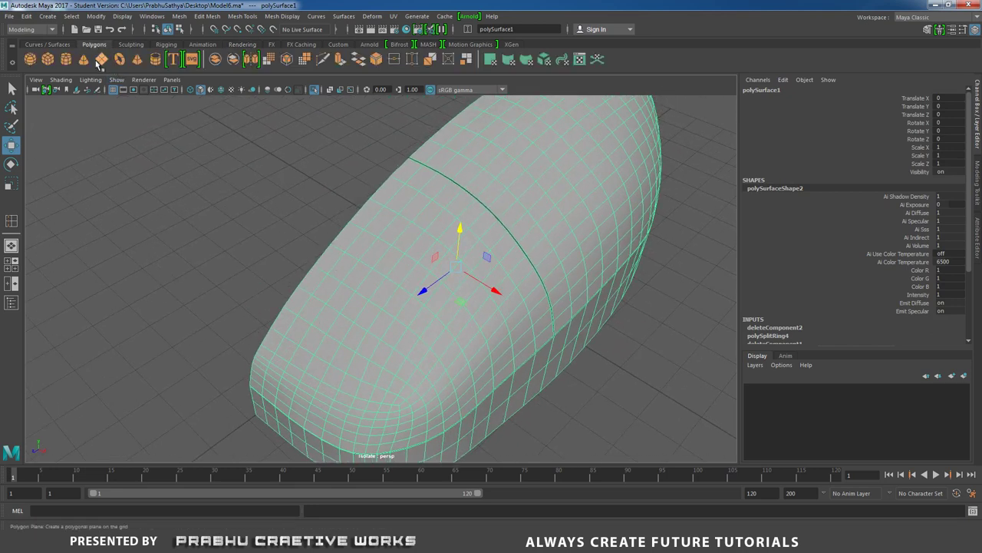
{"action": "left_click", "coordinate": [66, 60]}
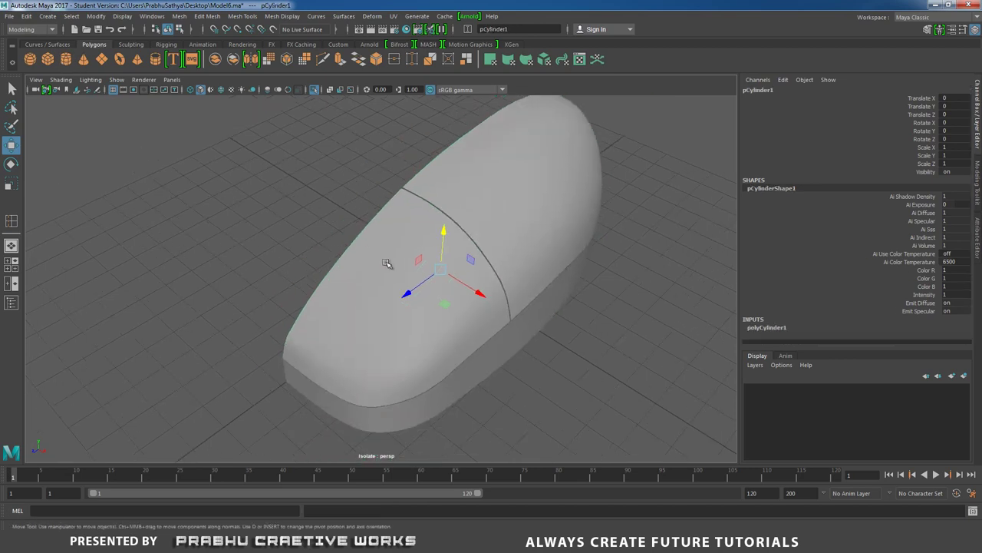
{"action": "mouse_move", "coordinate": [407, 297]}
{"action": "left_mouse_down"}
{"action": "mouse_move", "coordinate": [322, 353]}
{"action": "mouse_move", "coordinate": [340, 281]}
{"action": "mouse_move", "coordinate": [325, 210]}
{"action": "mouse_move", "coordinate": [328, 219]}
{"action": "left_mouse_up"}
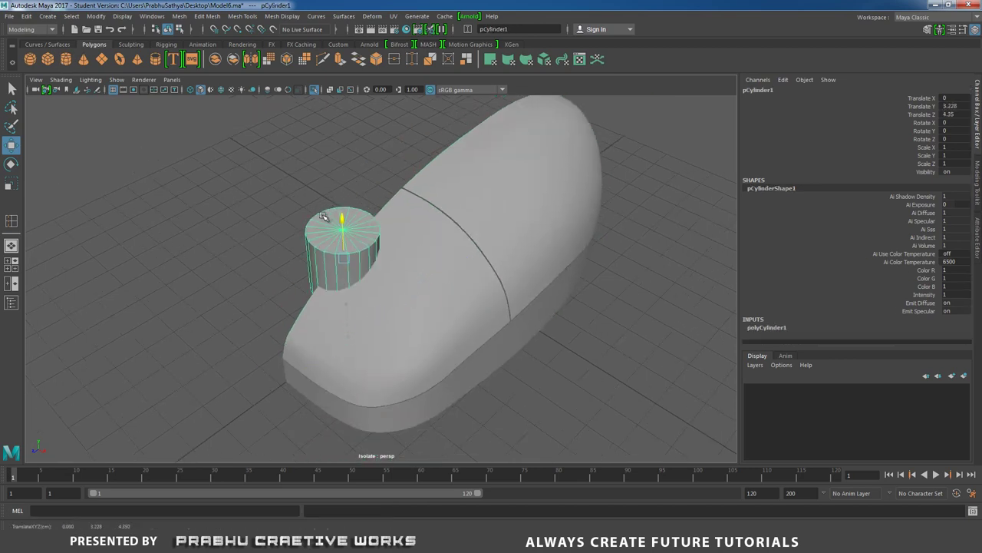
Step: Turn on wireframe on shaded and flatten the cylinder to a Scale Y of about 0.244
{"action": "left_click", "coordinate": [61, 80]}
{"action": "left_click", "coordinate": [88, 182]}
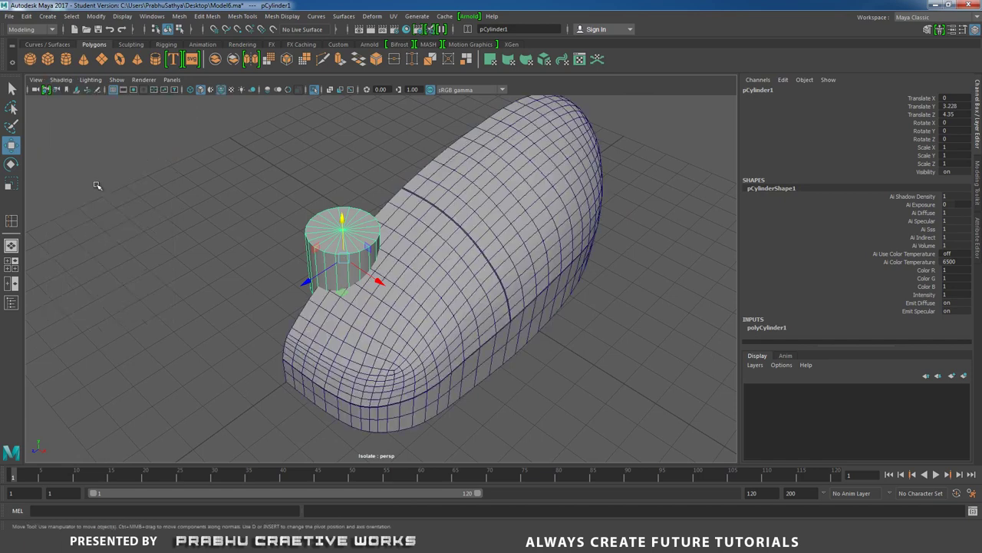
{"action": "left_click_drag", "start_coordinate": [270, 269], "coordinate": [310, 280], "text": "alt"}
{"action": "right_click_drag", "start_coordinate": [311, 279], "coordinate": [460, 317], "text": "alt"}
{"action": "left_click_drag", "start_coordinate": [520, 246], "coordinate": [439, 263], "text": "alt"}
{"action": "key", "text": "r"}
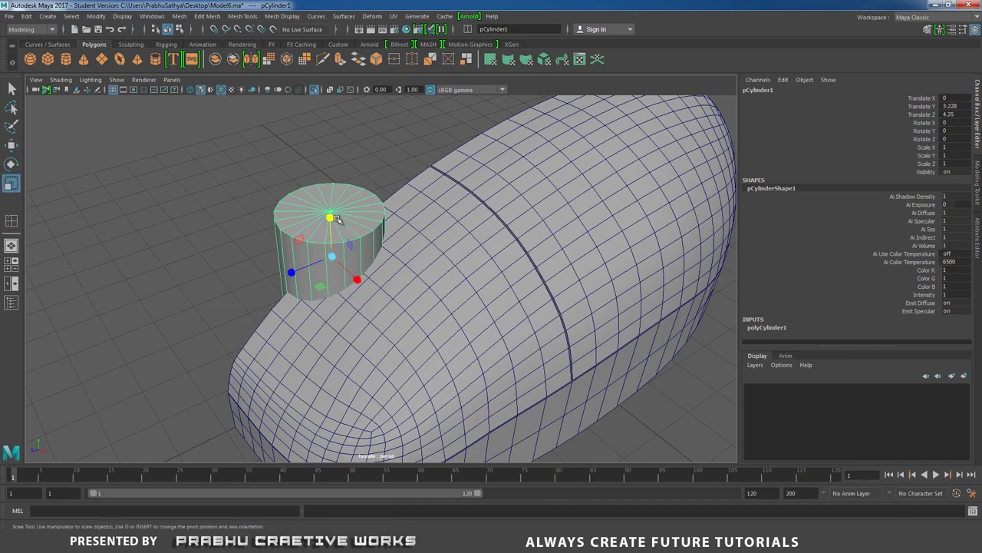
{"action": "left_click_drag", "start_coordinate": [329, 214], "coordinate": [359, 275]}
Step: Set the cylinder's Rotate Z to -90 and shrink it uniformly to about 0.892 in X and Z and 0.217 in Y
{"action": "key", "text": "e"}
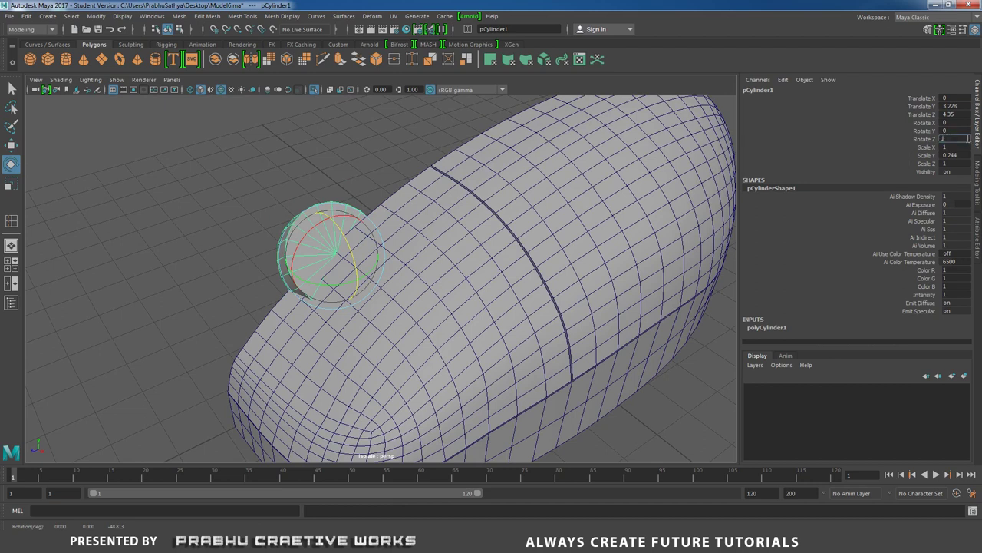
{"action": "type", "text": "90"}
{"action": "key", "text": "Return"}
{"action": "left_click_drag", "start_coordinate": [378, 358], "coordinate": [471, 341], "text": "alt"}
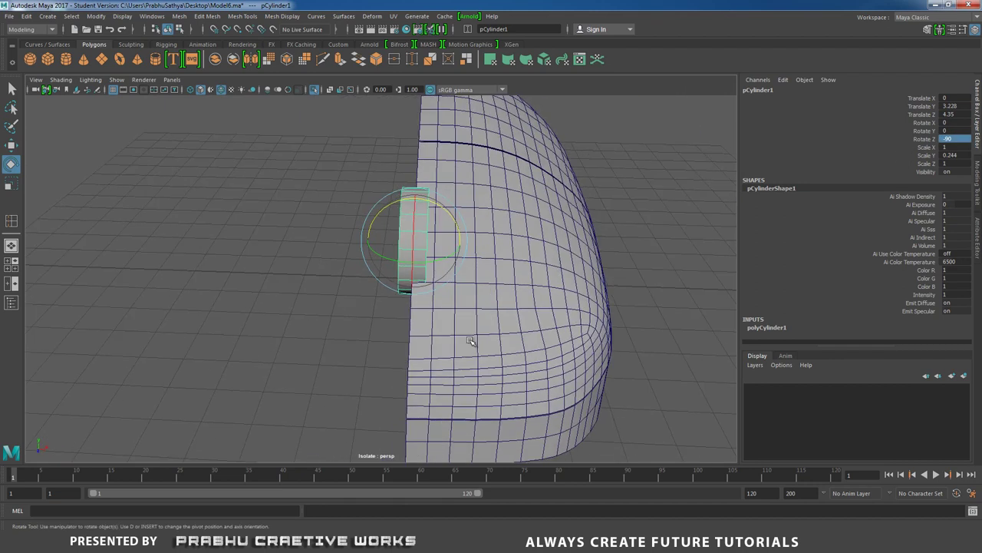
{"action": "key", "text": "r"}
{"action": "left_click_drag", "start_coordinate": [423, 247], "coordinate": [369, 286]}
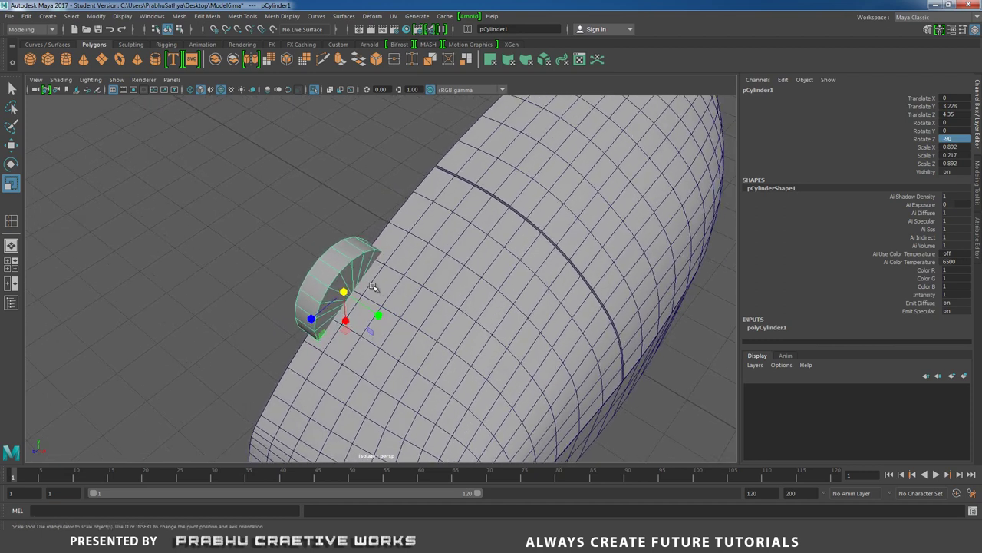
Step: Nudge the upright cylinder to about Translate X -0.01 and Z 4.222 at the shell's centre edge
{"action": "key", "text": "w"}
{"action": "left_click_drag", "start_coordinate": [307, 318], "coordinate": [314, 315]}
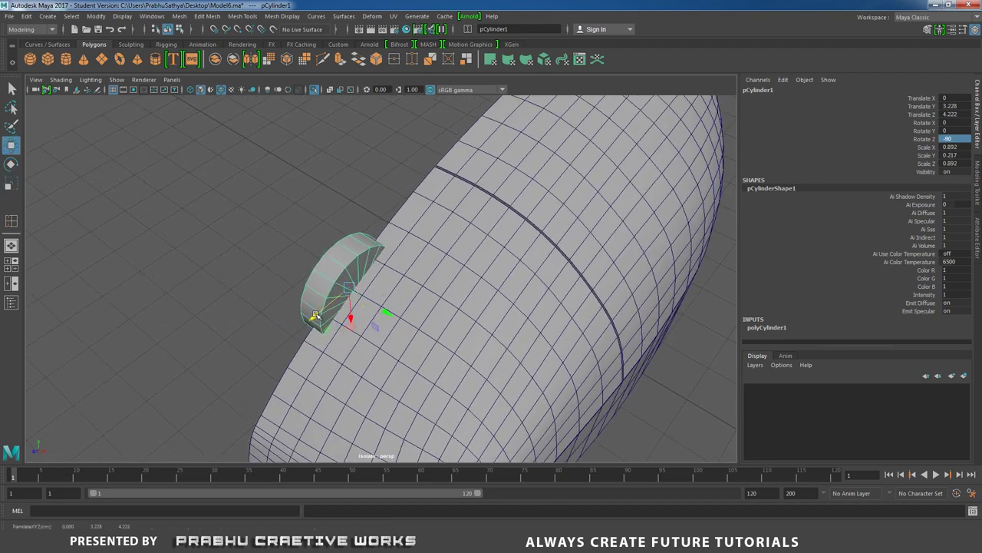
{"action": "left_click_drag", "start_coordinate": [386, 312], "coordinate": [387, 312]}
{"action": "left_click", "coordinate": [418, 267]}
{"action": "scroll", "coordinate": [483, 301], "scroll_direction": "up", "scroll_amount": 2}
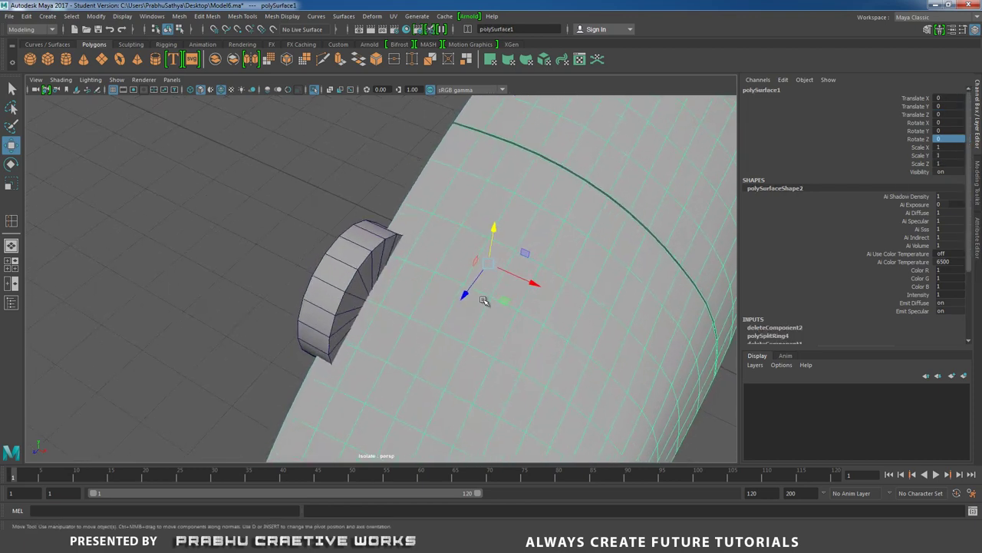
{"action": "left_click", "coordinate": [364, 244]}
{"action": "left_click_drag", "start_coordinate": [365, 244], "coordinate": [590, 230], "text": "alt"}
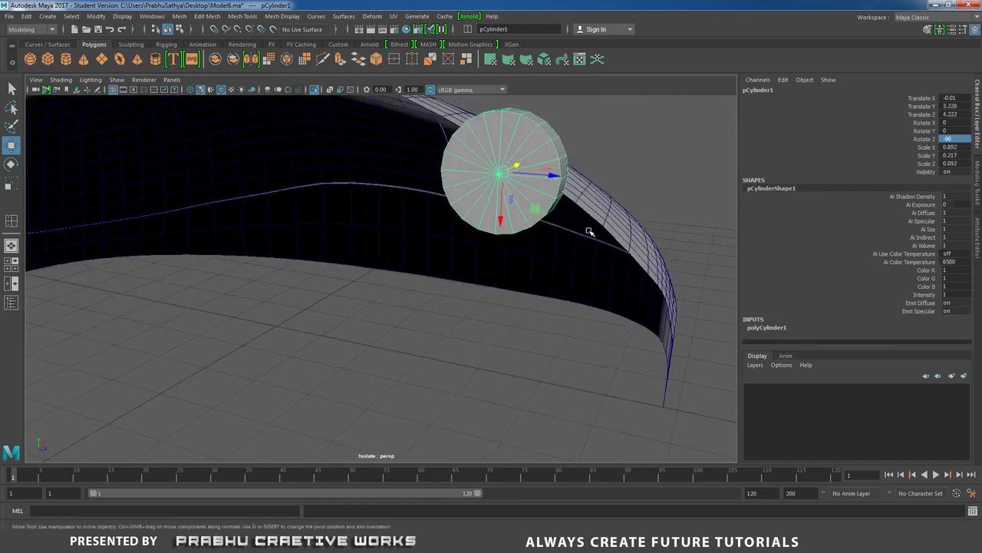
Step: Shift the cylinder forward and sink it into the shell, to about Translate Y 2.66 and Z 4.596
{"action": "scroll", "coordinate": [590, 230], "scroll_direction": "down", "scroll_amount": 3}
{"action": "left_click_drag", "start_coordinate": [430, 206], "coordinate": [265, 215], "text": "alt"}
{"action": "key", "text": "w"}
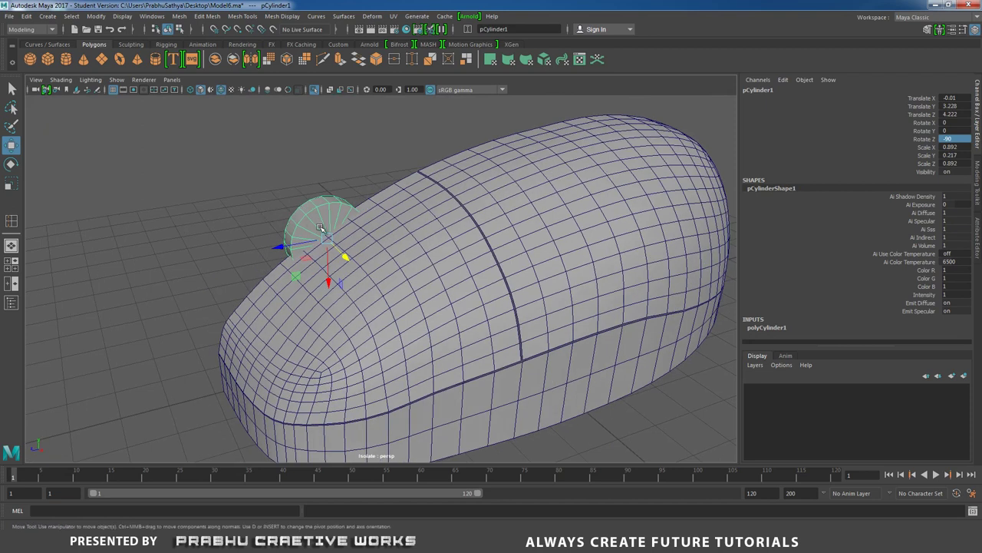
{"action": "left_click_drag", "start_coordinate": [299, 252], "coordinate": [269, 253]}
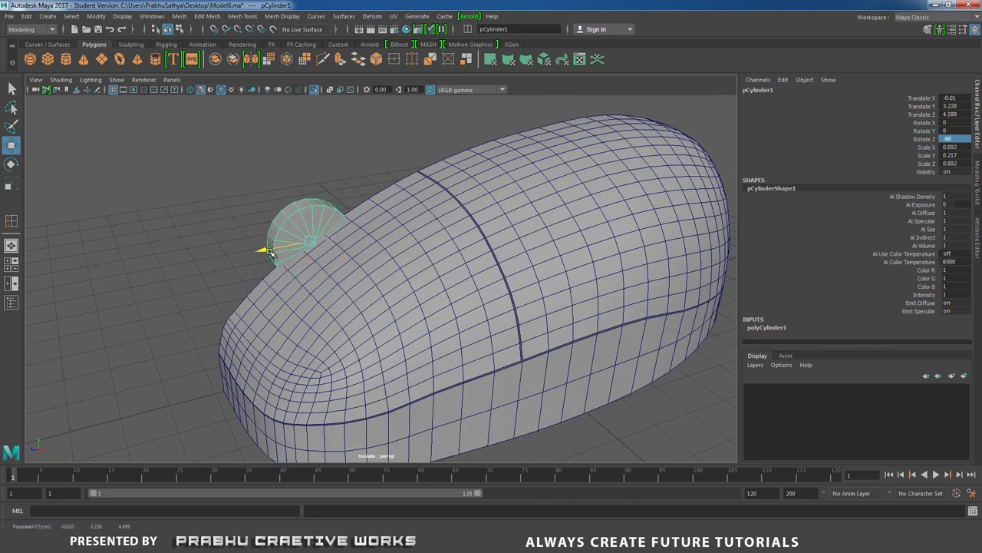
{"action": "left_click_drag", "start_coordinate": [313, 284], "coordinate": [314, 289]}
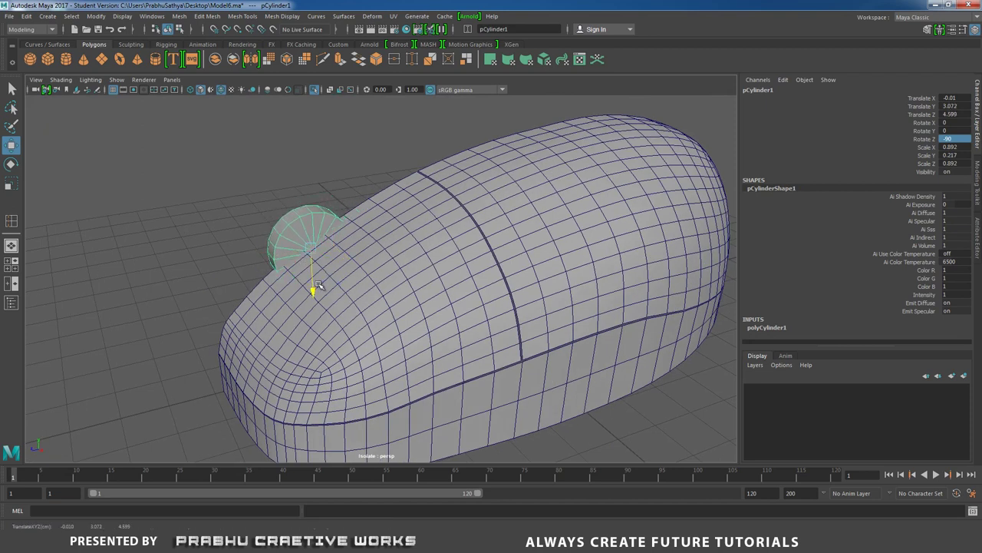
{"action": "left_click_drag", "start_coordinate": [267, 256], "coordinate": [261, 259]}
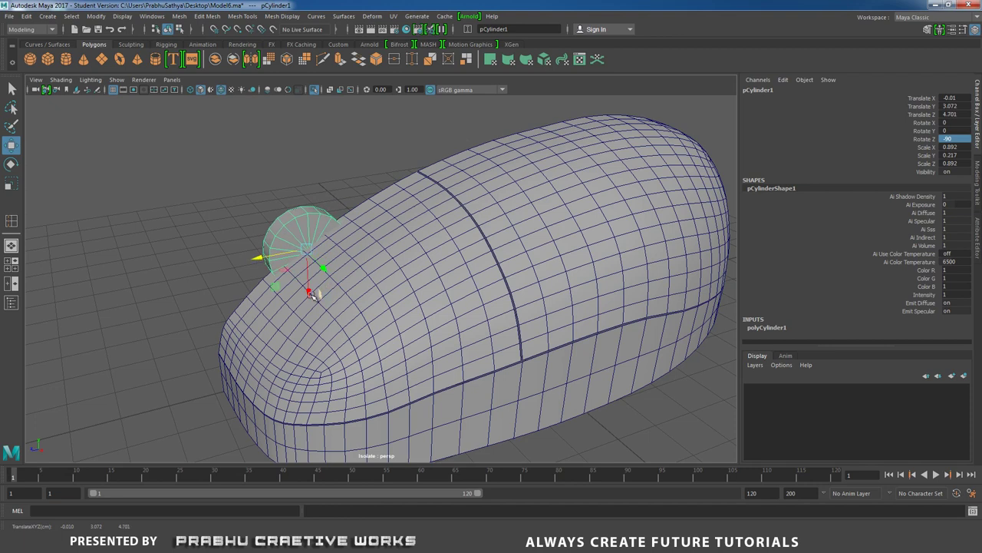
{"action": "left_click_drag", "start_coordinate": [311, 294], "coordinate": [316, 302]}
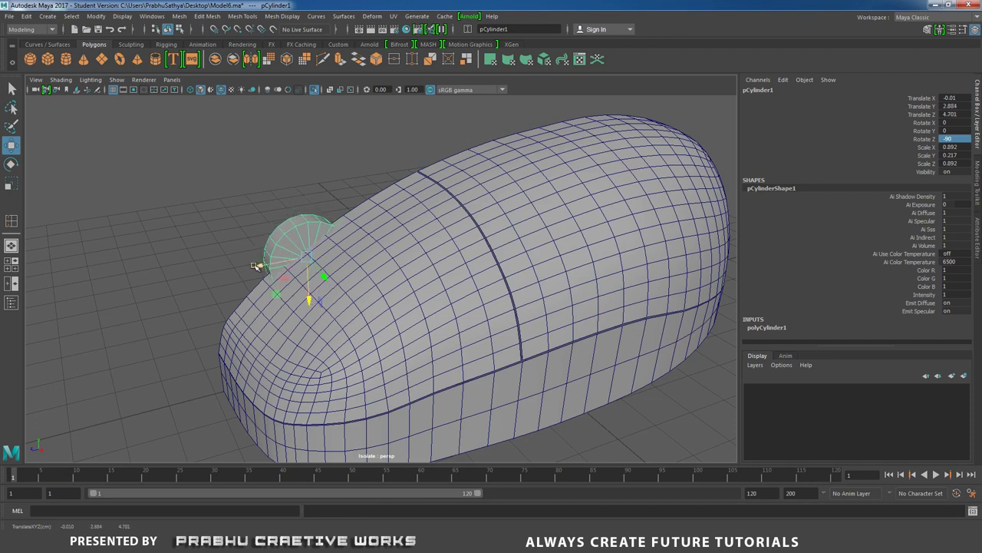
{"action": "left_click_drag", "start_coordinate": [256, 266], "coordinate": [263, 265]}
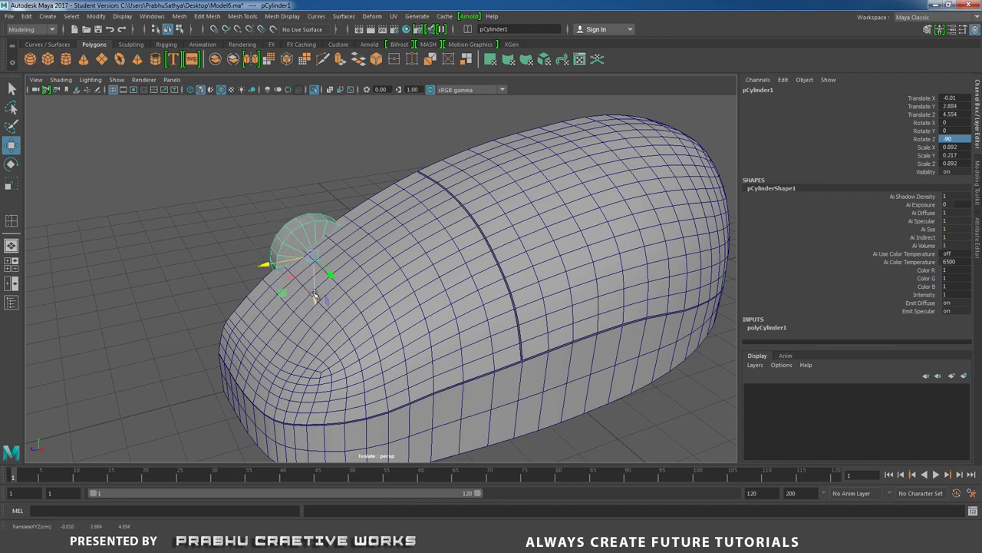
{"action": "left_click_drag", "start_coordinate": [314, 295], "coordinate": [317, 305]}
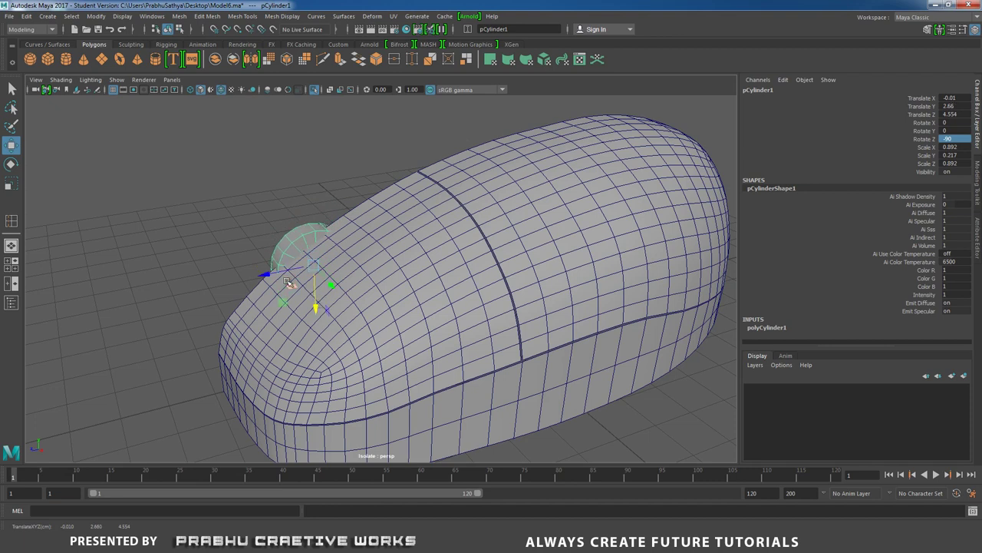
{"action": "left_click_drag", "start_coordinate": [263, 274], "coordinate": [312, 302]}
Step: Rescale the wheel cylinder to about 0.906 in X and Z, with a slimmer Scale Y of about 0.199
{"action": "key", "text": "r"}
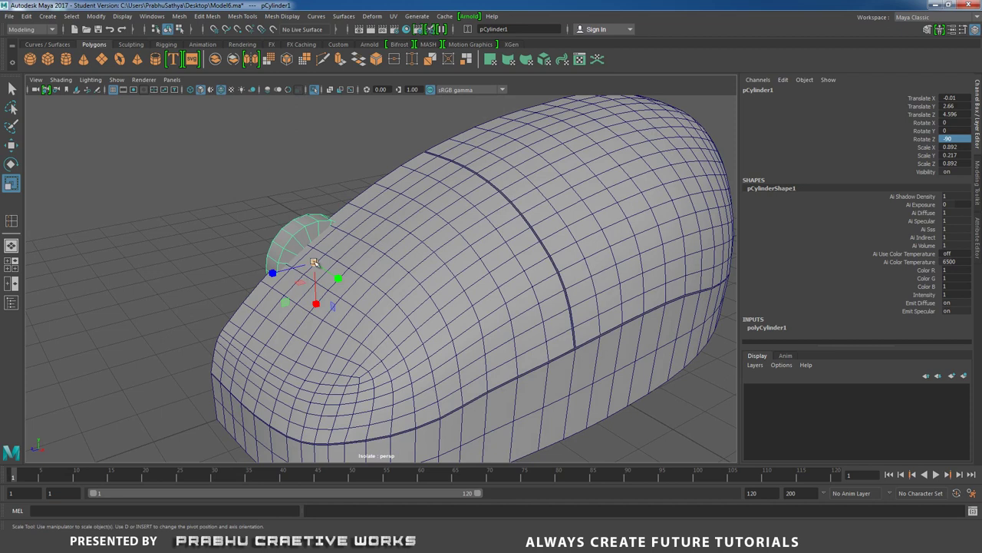
{"action": "left_click_drag", "start_coordinate": [315, 263], "coordinate": [456, 315]}
{"action": "middle_click_drag", "start_coordinate": [446, 332], "coordinate": [443, 333]}
{"action": "left_click_drag", "start_coordinate": [368, 297], "coordinate": [453, 293], "text": "alt"}
Step: Set the wheel cylinder's Subdivisions Axis to 35
{"action": "left_click", "coordinate": [783, 327]}
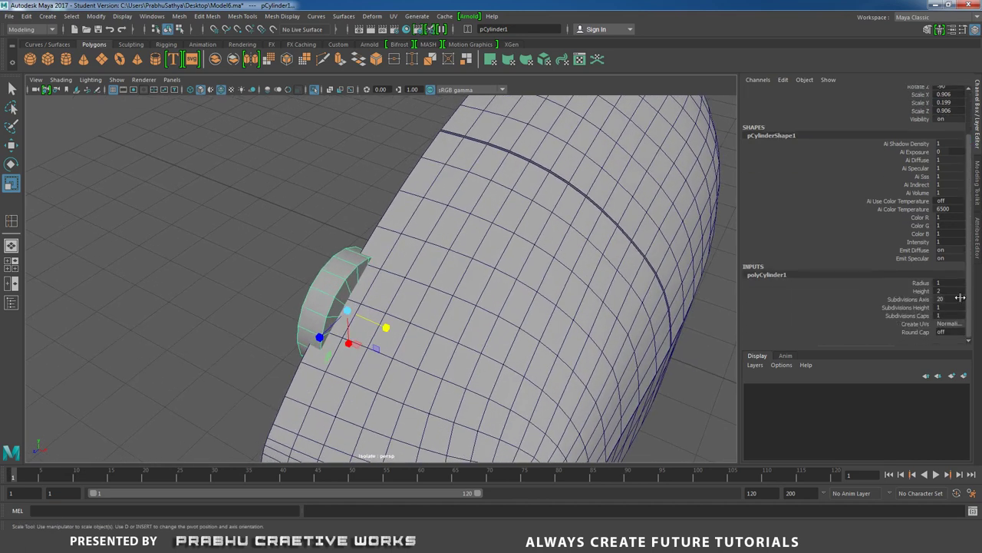
{"action": "type", "text": "35"}
{"action": "key", "text": "Return"}
Step: Select both rim edge loops of the wheel cylinder and bevel them with 3 segments
{"action": "right_click_drag", "start_coordinate": [320, 250], "coordinate": [326, 266]}
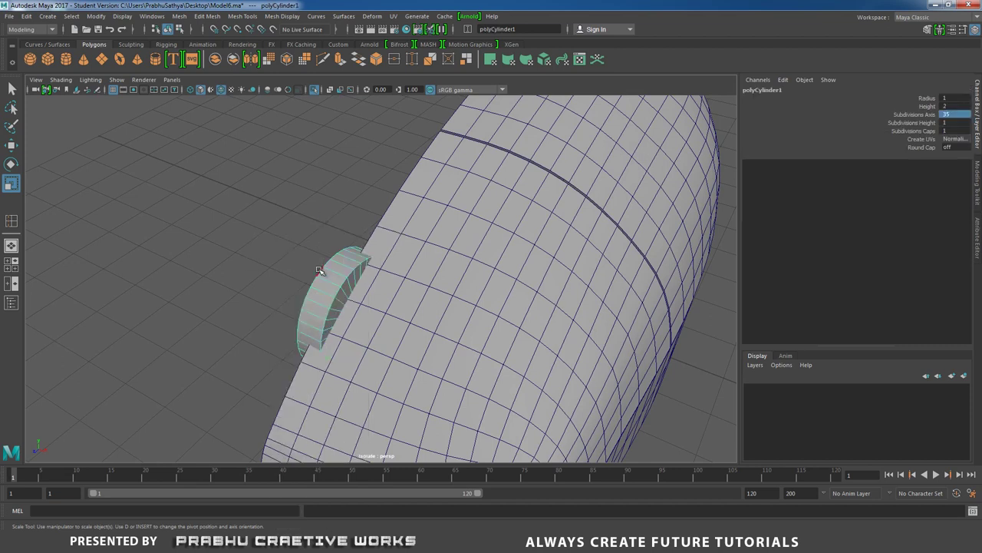
{"action": "double_click", "coordinate": [318, 270]}
{"action": "double_click", "coordinate": [344, 283], "text": "shift"}
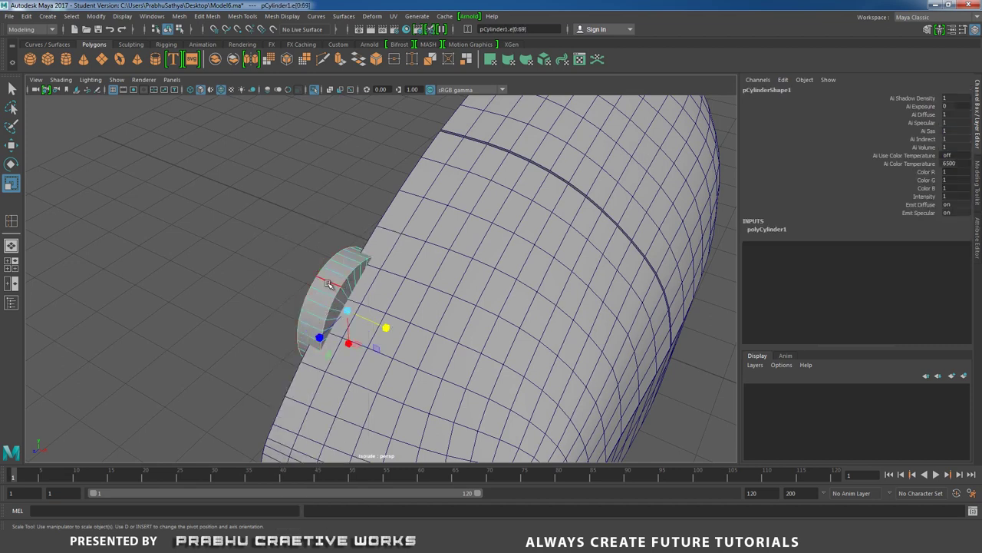
{"action": "left_click_drag", "start_coordinate": [330, 281], "coordinate": [322, 297], "text": "alt"}
{"action": "scroll", "coordinate": [316, 287], "scroll_direction": "up", "scroll_amount": 2}
{"action": "right_click_drag", "start_coordinate": [299, 269], "coordinate": [315, 270], "text": "shift"}
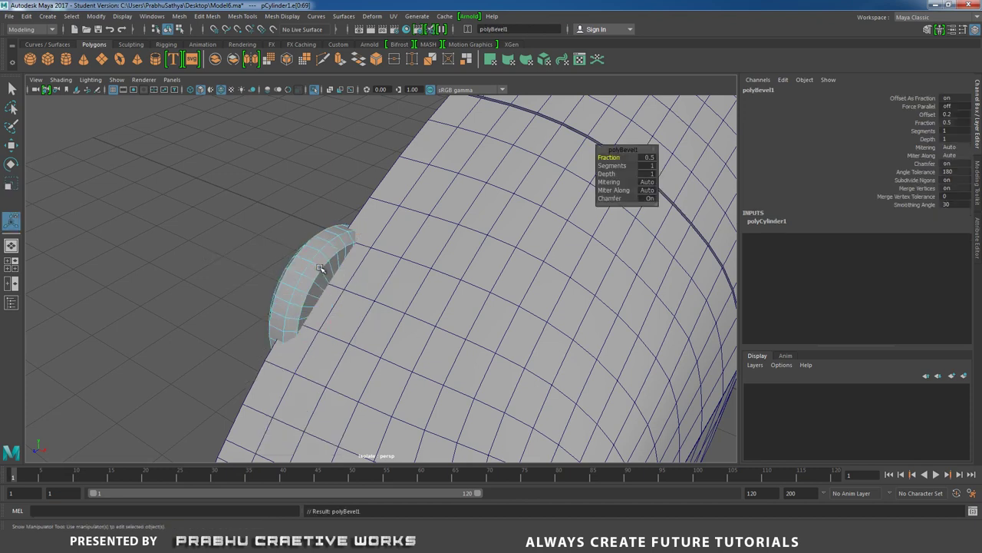
{"action": "left_click", "coordinate": [649, 166]}
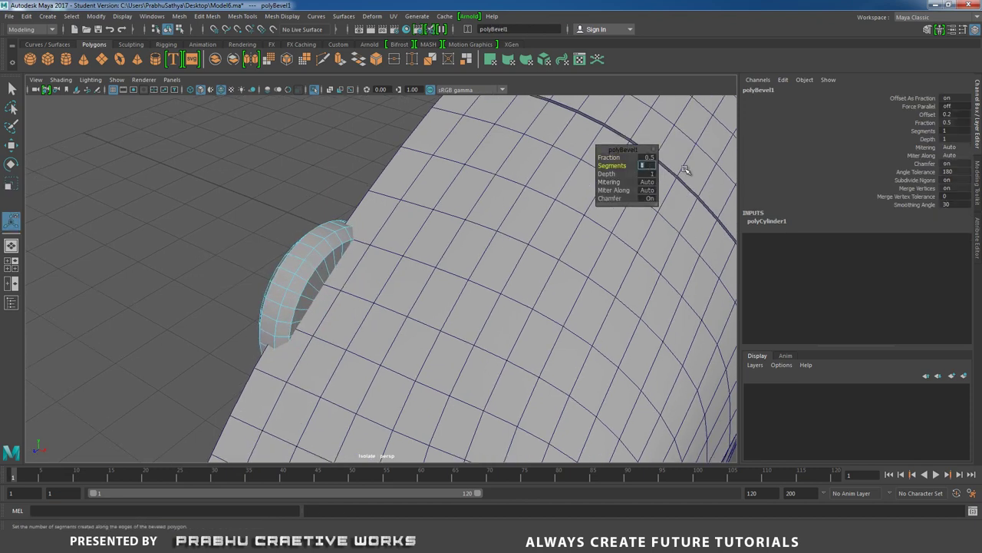
{"action": "key", "text": "Return"}
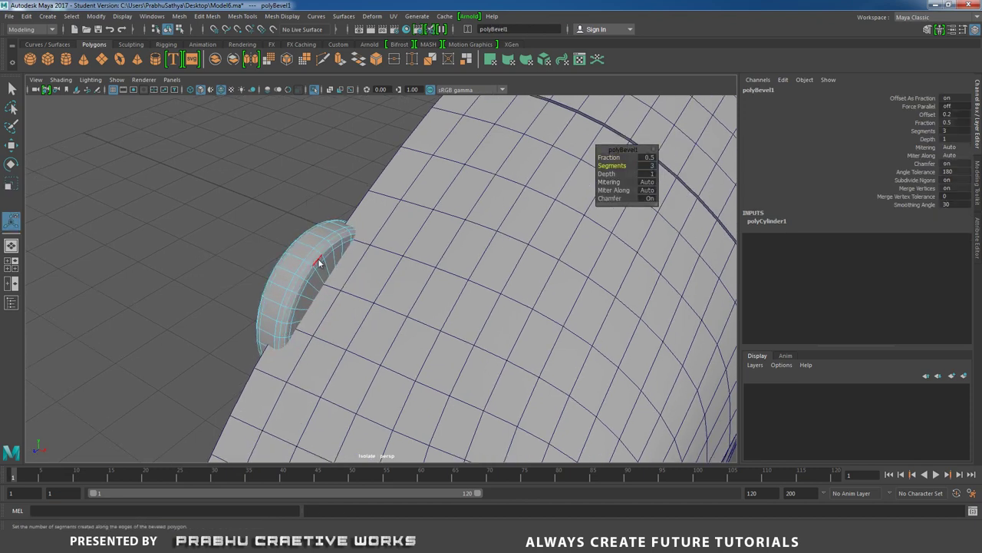
Step: Return the bevelled wheel cylinder to object mode and soften its edges
{"action": "right_click_drag", "start_coordinate": [318, 258], "coordinate": [315, 224]}
{"action": "left_click", "coordinate": [292, 257]}
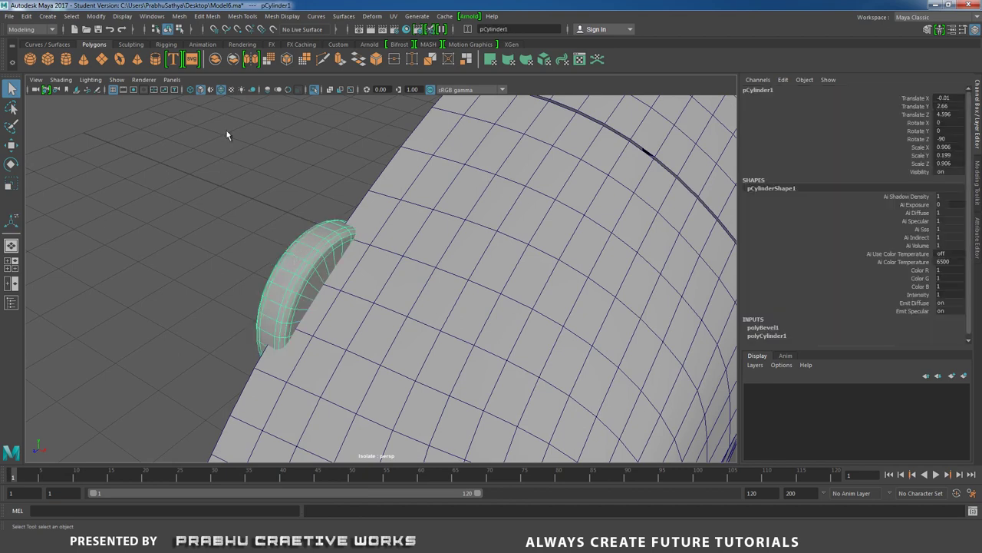
{"action": "left_click", "coordinate": [275, 16]}
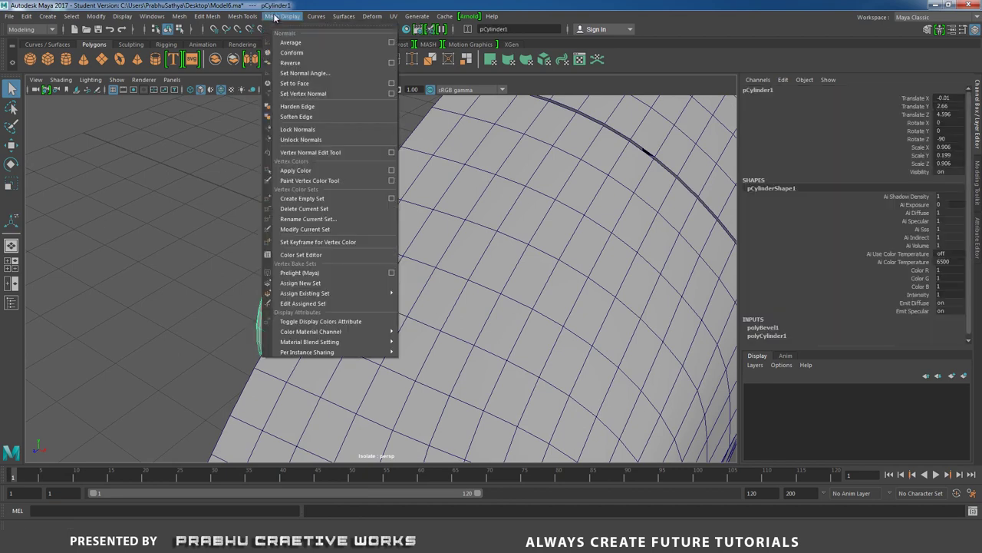
{"action": "left_click", "coordinate": [304, 120]}
{"action": "left_click", "coordinate": [230, 198]}
Step: Select the shell half and use Multi-Cut to split its faces along the wheel's side up to the centre edge
{"action": "left_click_drag", "start_coordinate": [230, 204], "coordinate": [277, 284], "text": "alt"}
{"action": "left_click", "coordinate": [434, 266]}
{"action": "right_click", "coordinate": [256, 245], "text": "shift"}
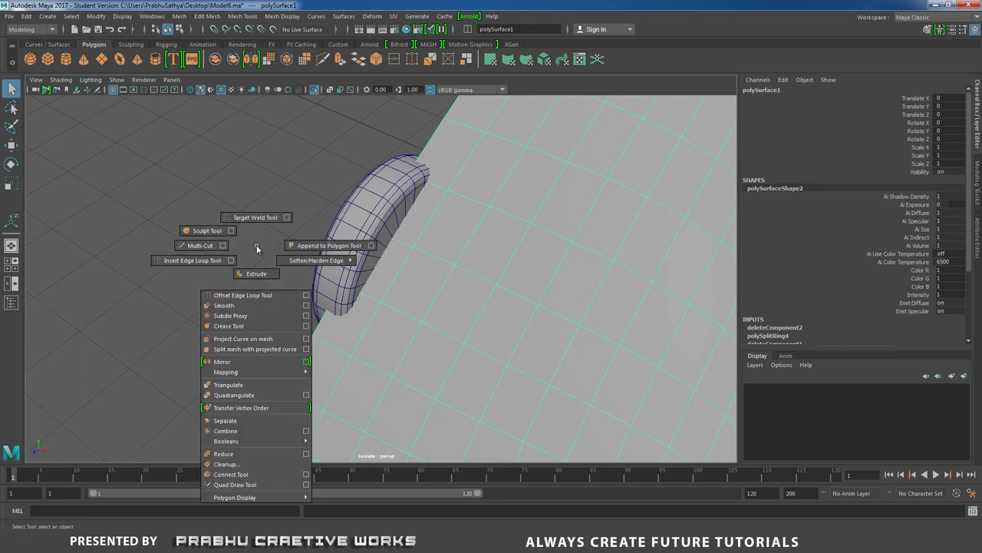
{"action": "left_click", "coordinate": [201, 251]}
{"action": "scroll", "coordinate": [316, 349], "scroll_direction": "up", "scroll_amount": 2}
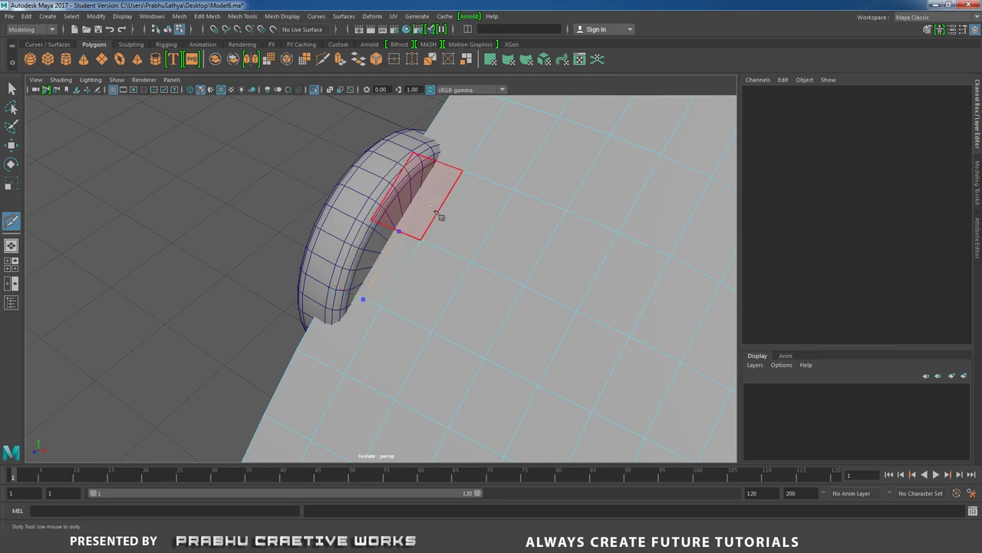
{"action": "middle_click_drag", "start_coordinate": [438, 215], "coordinate": [436, 287], "text": "alt"}
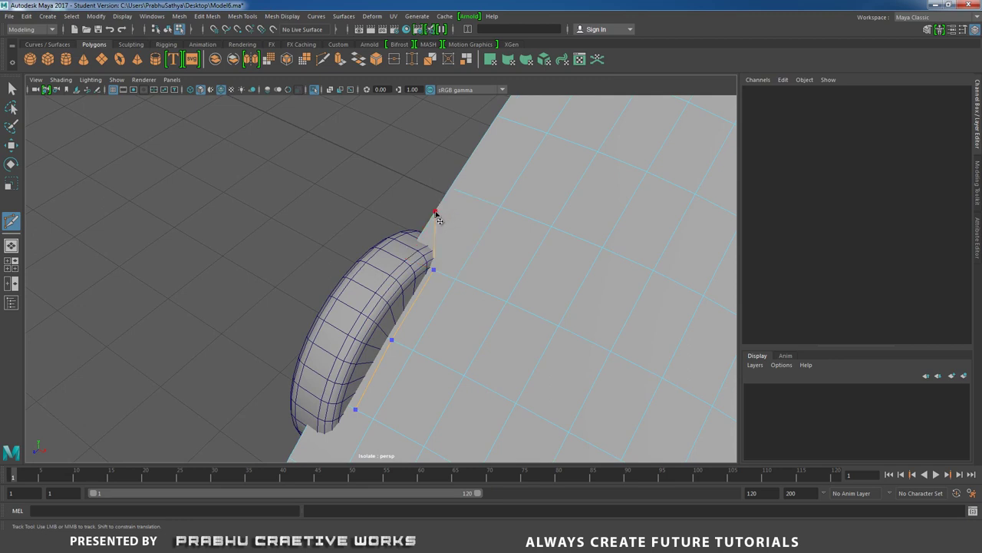
{"action": "mouse_move", "coordinate": [450, 307]}
{"action": "middle_mouse_down", "text": "alt"}
{"action": "mouse_move", "coordinate": [509, 213]}
{"action": "mouse_move", "coordinate": [470, 267]}
{"action": "middle_mouse_up", "text": "alt"}
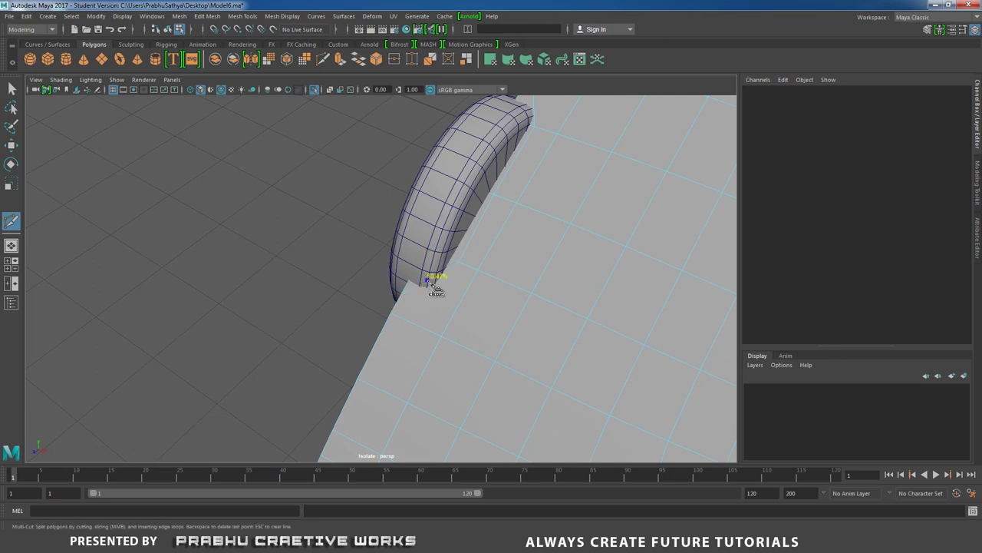
Step: Add short Multi-Cut edges linking the wheel outline's front and rear corners to the neighbouring shell vertices
{"action": "left_click", "coordinate": [427, 281]}
{"action": "middle_click_drag", "start_coordinate": [547, 205], "coordinate": [492, 303], "text": "alt"}
{"action": "left_click", "coordinate": [446, 250]}
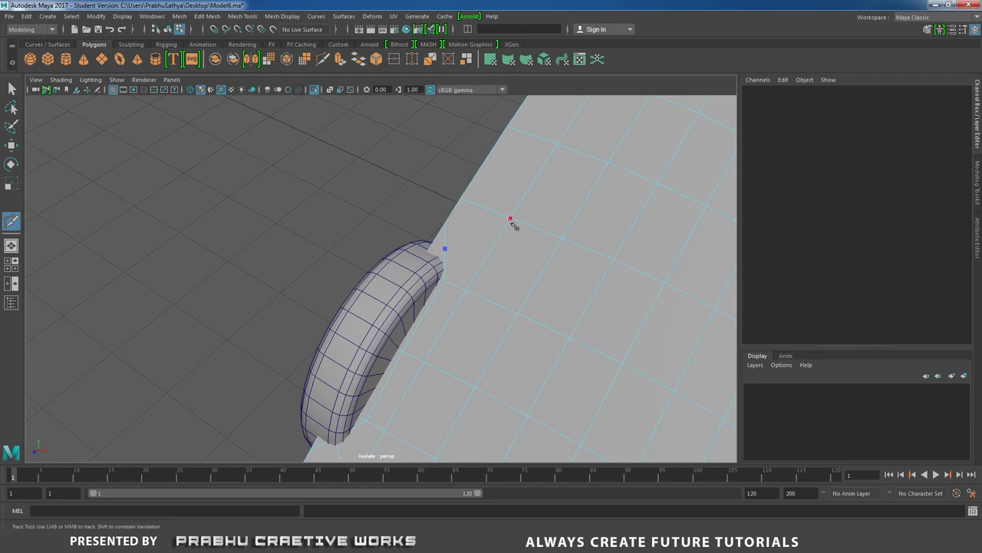
{"action": "right_click", "coordinate": [511, 221]}
{"action": "scroll", "coordinate": [541, 265], "scroll_direction": "down", "scroll_amount": 3}
{"action": "middle_click_drag", "start_coordinate": [461, 349], "coordinate": [494, 270], "text": "alt"}
{"action": "scroll", "coordinate": [494, 271], "scroll_direction": "up", "scroll_amount": 2}
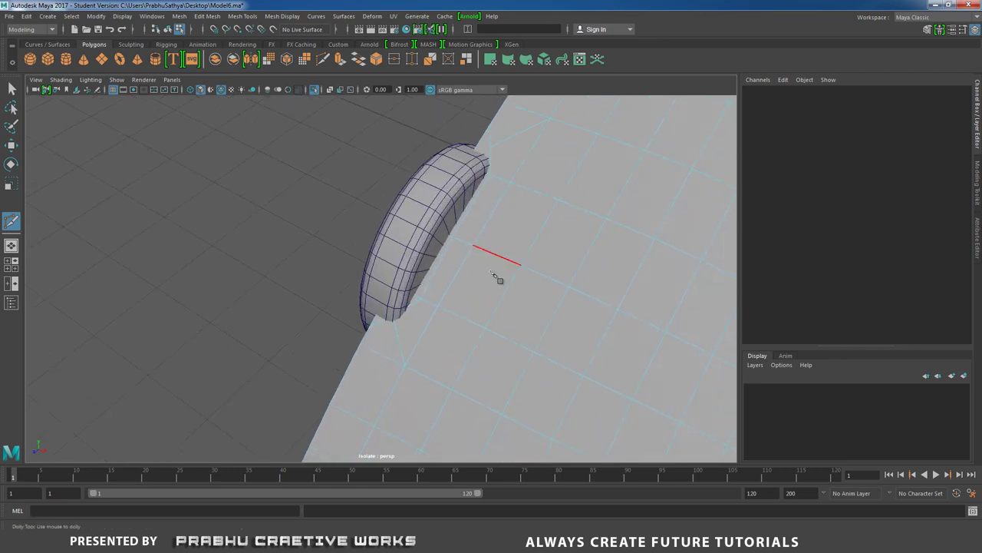
Step: Select the front corner vertex of the wheel outline and set the Transform Constraint to Edge
{"action": "key", "text": "w"}
{"action": "right_click_drag", "start_coordinate": [459, 265], "coordinate": [399, 299]}
{"action": "scroll", "coordinate": [399, 299], "scroll_direction": "up", "scroll_amount": 2}
{"action": "left_click", "coordinate": [390, 328]}
{"action": "left_click", "coordinate": [398, 330]}
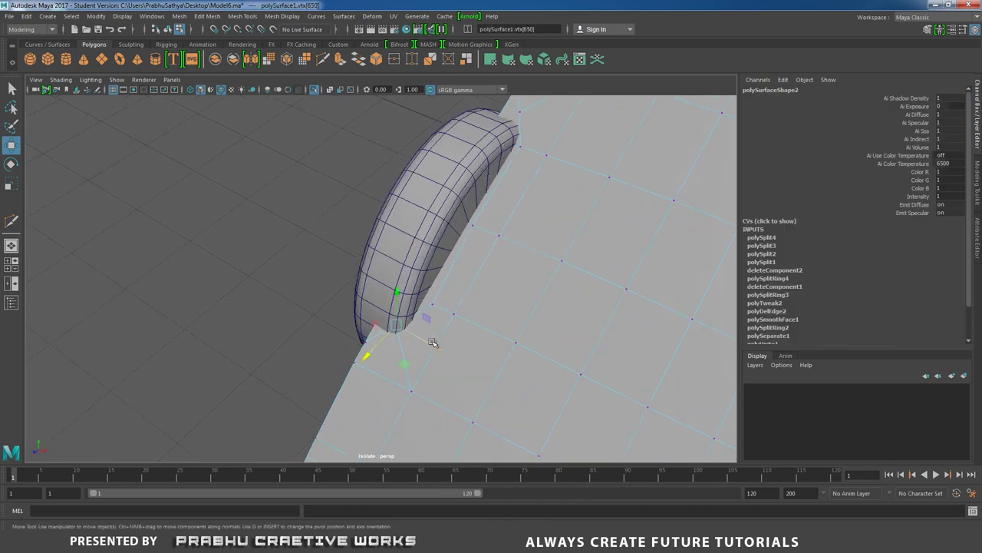
{"action": "left_click", "coordinate": [927, 30]}
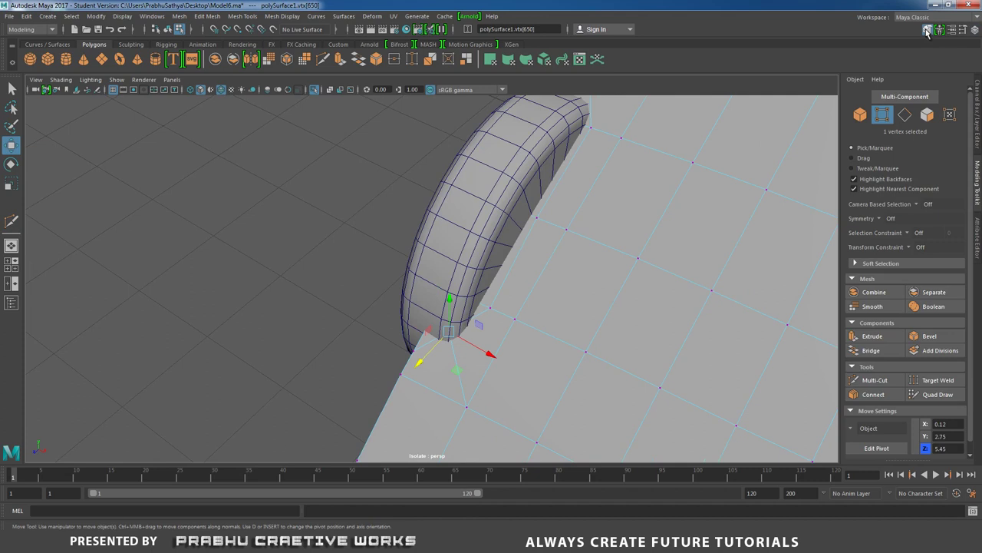
{"action": "left_click", "coordinate": [911, 248]}
{"action": "left_click", "coordinate": [929, 261]}
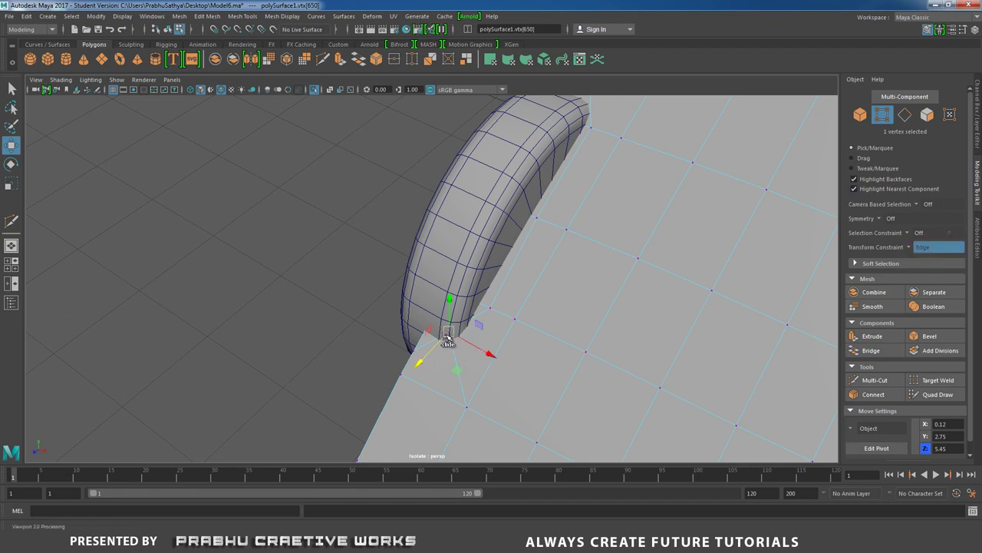
Step: Slide the outline vertices around the front of the wheel along their edges until they fit its contour
{"action": "left_click_drag", "start_coordinate": [448, 337], "coordinate": [459, 366]}
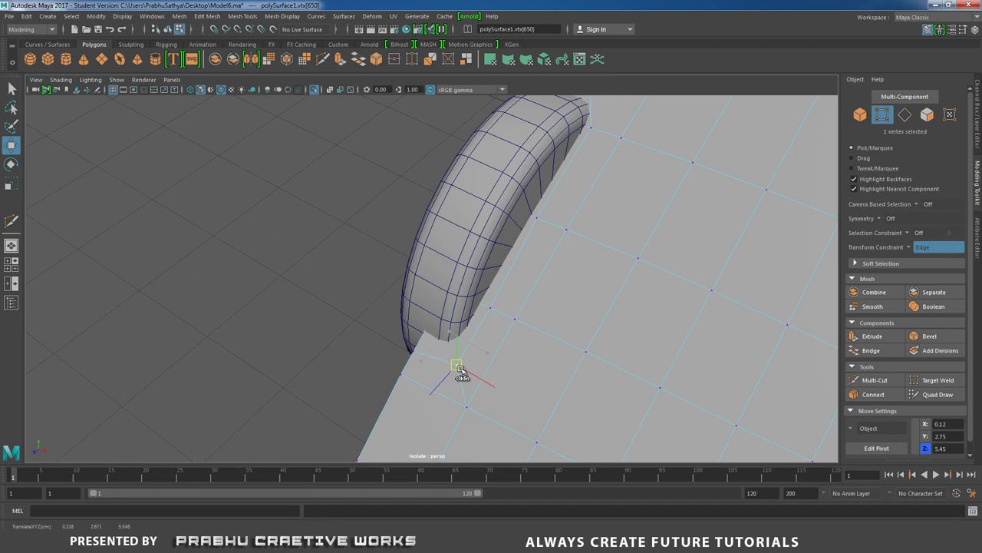
{"action": "left_click_drag", "start_coordinate": [588, 269], "coordinate": [453, 338], "text": "alt"}
{"action": "left_click_drag", "start_coordinate": [322, 352], "coordinate": [333, 374]}
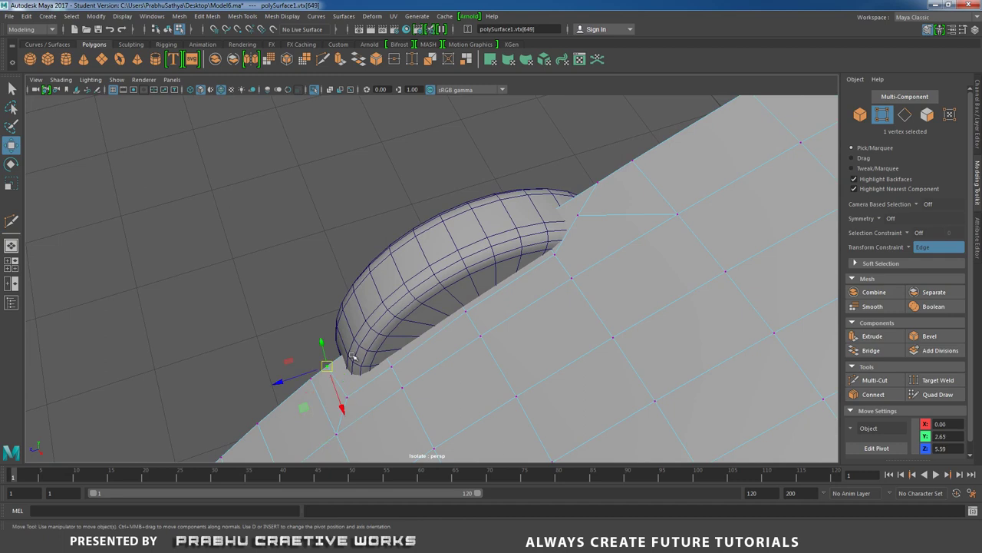
{"action": "middle_click_drag", "start_coordinate": [337, 380], "coordinate": [415, 346], "text": "alt"}
{"action": "right_click_drag", "start_coordinate": [414, 346], "coordinate": [480, 378], "text": "alt"}
{"action": "left_click_drag", "start_coordinate": [398, 346], "coordinate": [409, 344]}
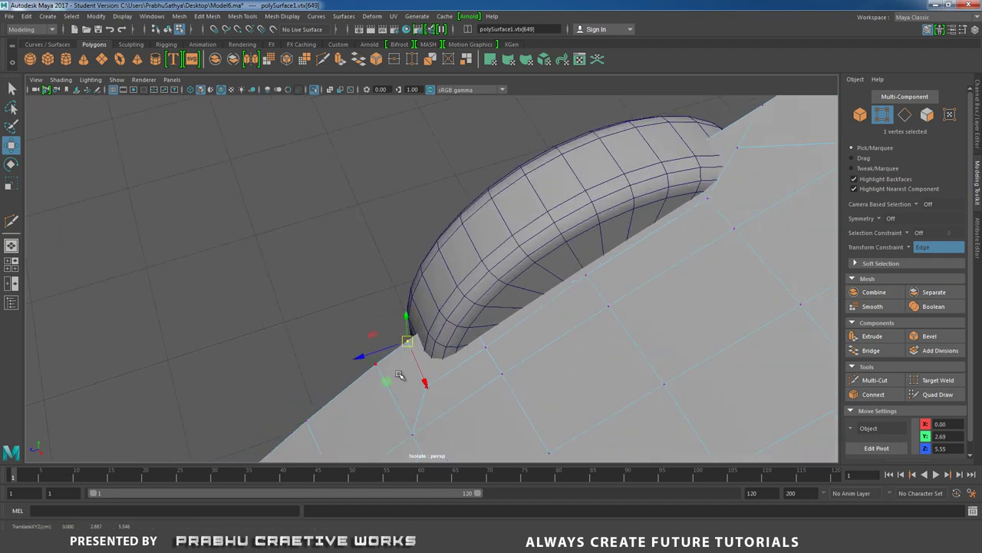
{"action": "left_click", "coordinate": [423, 378]}
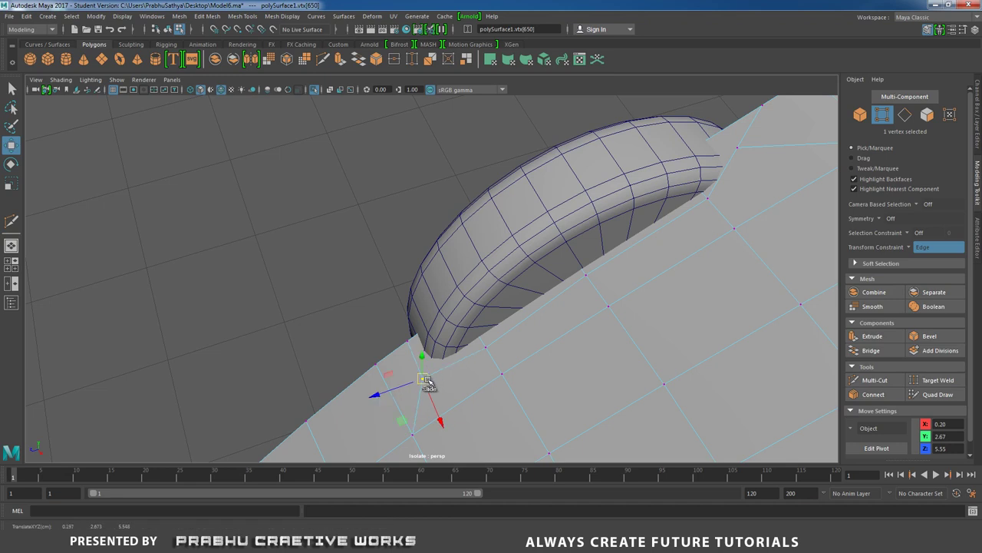
{"action": "left_click_drag", "start_coordinate": [428, 382], "coordinate": [483, 347]}
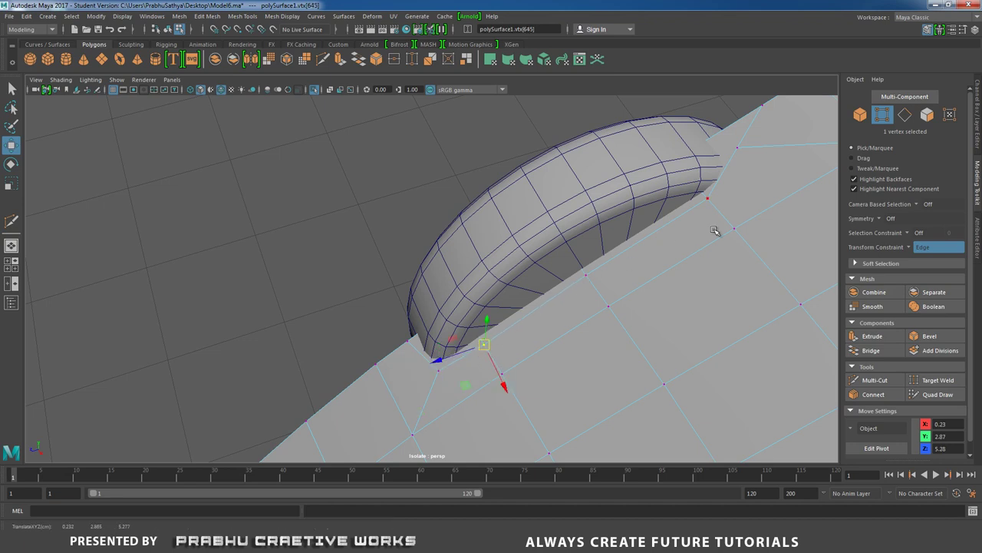
Step: Slide the outline vertices behind the wheel along their edges to fit its rear end
{"action": "middle_click_drag", "start_coordinate": [715, 232], "coordinate": [627, 307], "text": "alt"}
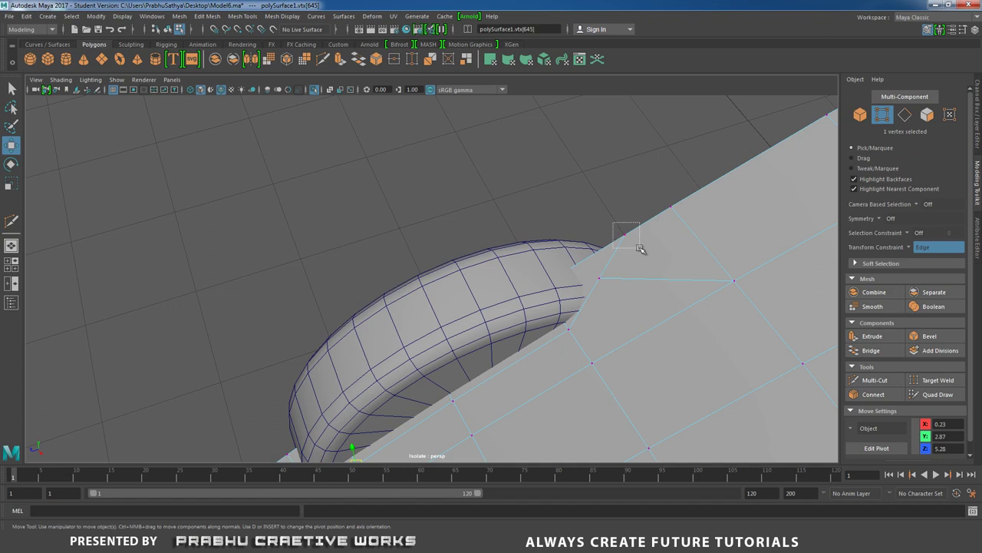
{"action": "left_click_drag", "start_coordinate": [639, 248], "coordinate": [607, 283]}
{"action": "right_click_drag", "start_coordinate": [629, 286], "coordinate": [530, 285], "text": "alt"}
{"action": "middle_click_drag", "start_coordinate": [522, 306], "coordinate": [581, 263], "text": "alt"}
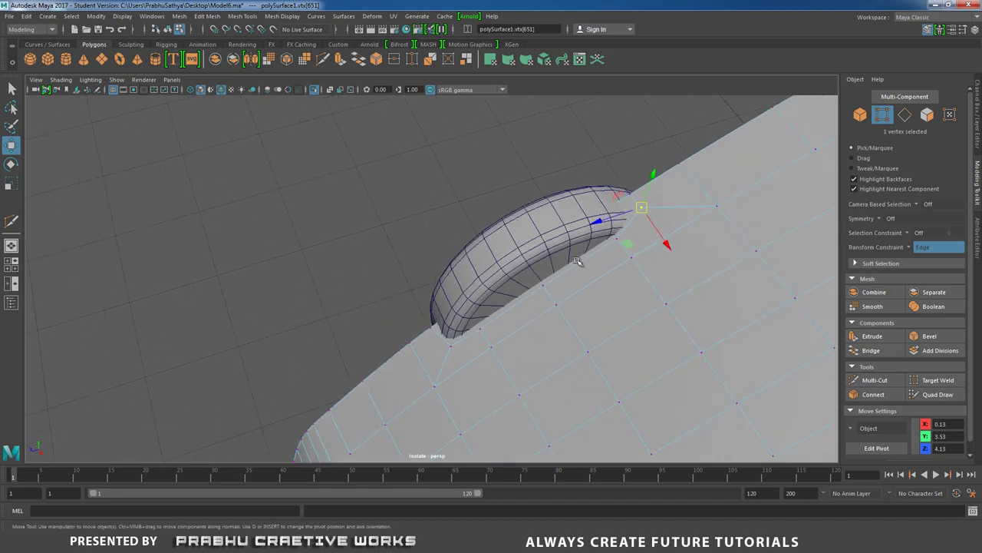
Step: Delete the shell faces enclosed by the wheel outline to open the wheel slot
{"action": "right_click_drag", "start_coordinate": [581, 262], "coordinate": [580, 277]}
{"action": "left_click_drag", "start_coordinate": [422, 260], "coordinate": [485, 328]}
{"action": "key", "text": "Delete"}
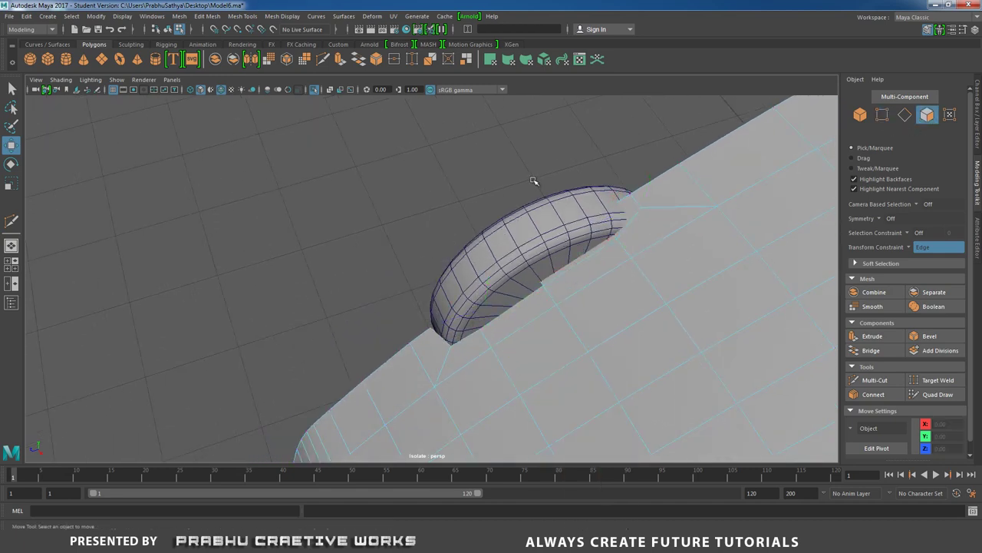
{"action": "left_click_drag", "start_coordinate": [532, 184], "coordinate": [596, 253]}
{"action": "key", "text": "Delete"}
{"action": "left_click_drag", "start_coordinate": [602, 195], "coordinate": [629, 232]}
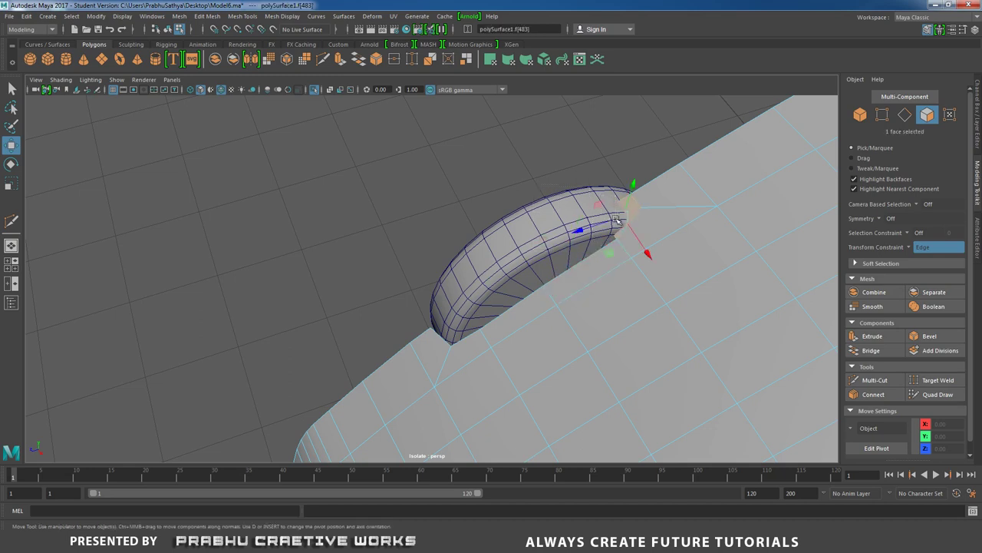
{"action": "key", "text": "Delete"}
Step: Switch the shell half to object mode and, in the top view, snap its pivot to the grid origin
{"action": "left_click_drag", "start_coordinate": [708, 275], "coordinate": [620, 193], "text": "alt"}
{"action": "right_click_drag", "start_coordinate": [620, 193], "coordinate": [688, 155]}
{"action": "right_click_drag", "start_coordinate": [530, 180], "coordinate": [427, 193], "text": "alt"}
{"action": "left_click_drag", "start_coordinate": [428, 193], "coordinate": [452, 238], "text": "alt"}
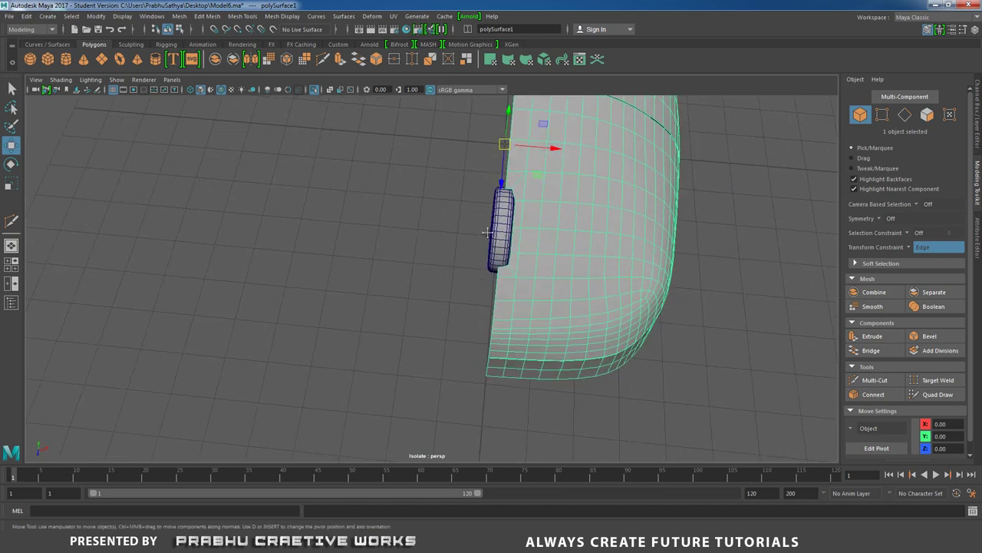
{"action": "middle_click_drag", "start_coordinate": [519, 221], "coordinate": [490, 284], "text": "alt"}
{"action": "middle_click_drag", "start_coordinate": [548, 211], "coordinate": [535, 258], "text": "alt"}
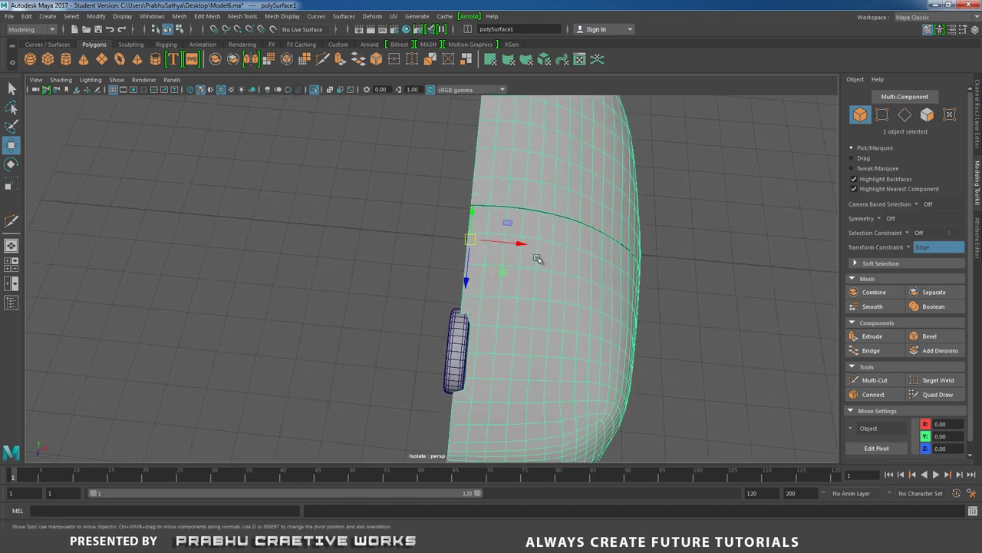
{"action": "key", "text": "space"}
{"action": "left_click_drag", "start_coordinate": [542, 225], "coordinate": [481, 230]}
{"action": "right_click_drag", "start_coordinate": [517, 231], "coordinate": [444, 229], "text": "alt"}
{"action": "middle_click_drag", "start_coordinate": [445, 229], "coordinate": [475, 191], "text": "alt"}
{"action": "right_click_drag", "start_coordinate": [475, 191], "coordinate": [593, 302], "text": "alt"}
{"action": "key", "text": "d"}
{"action": "key", "text": "x"}
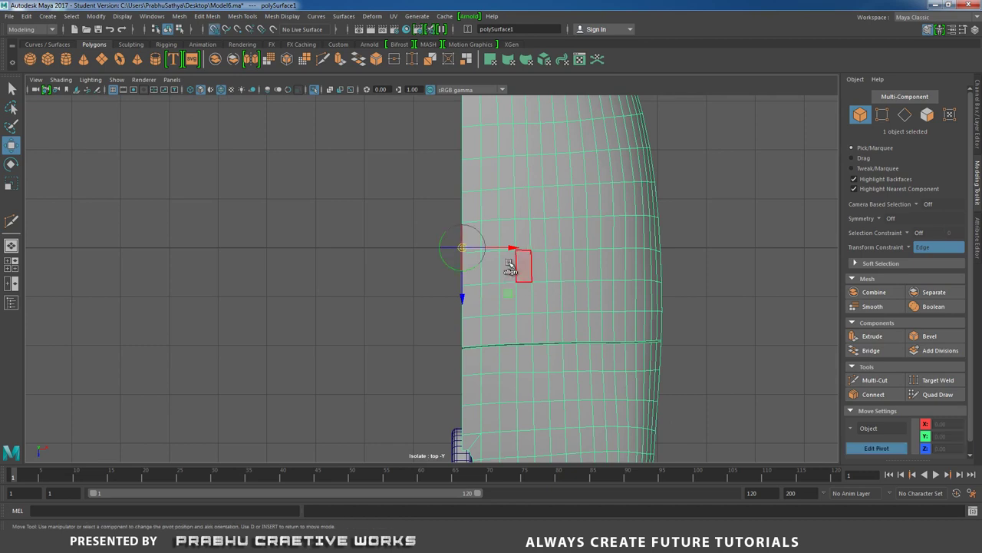
{"action": "left_click_drag", "start_coordinate": [507, 246], "coordinate": [516, 248]}
{"action": "left_click_drag", "start_coordinate": [485, 250], "coordinate": [466, 248]}
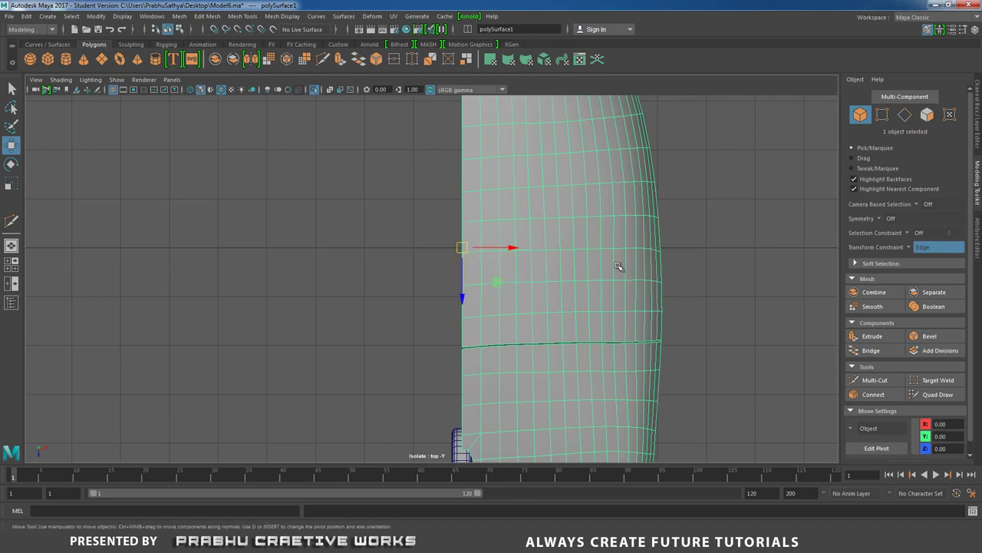
Step: Try duplicating the shell half in place, then select the copy in perspective view and delete it
{"action": "scroll", "coordinate": [408, 241], "scroll_direction": "down", "scroll_amount": 4}
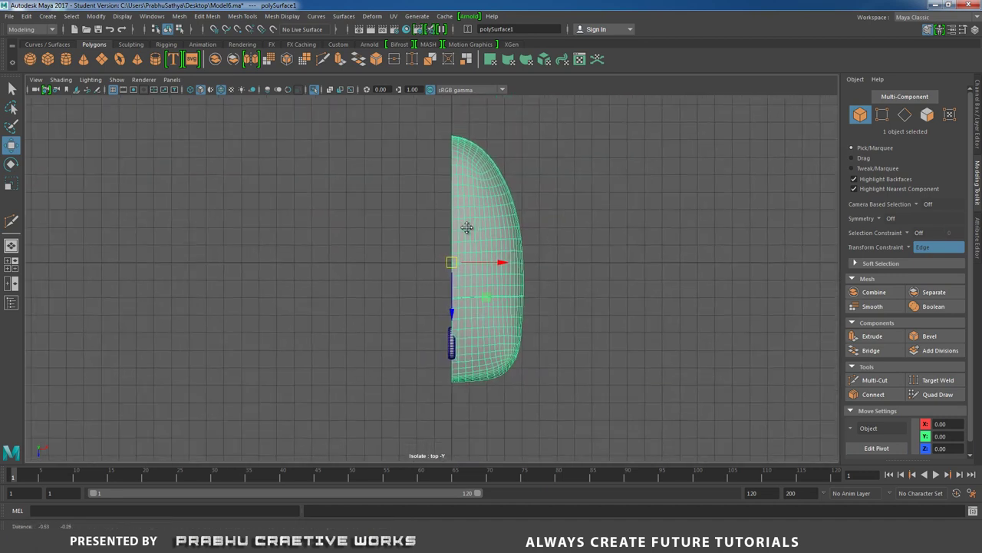
{"action": "key", "text": "super"}
{"action": "left_click", "coordinate": [637, 208]}
{"action": "left_click", "coordinate": [504, 226]}
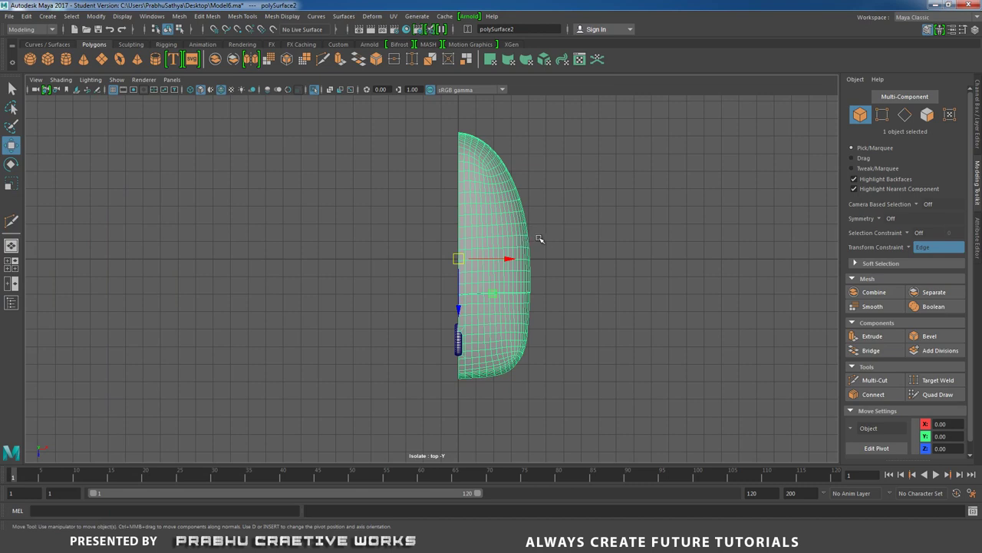
{"action": "key", "text": "space"}
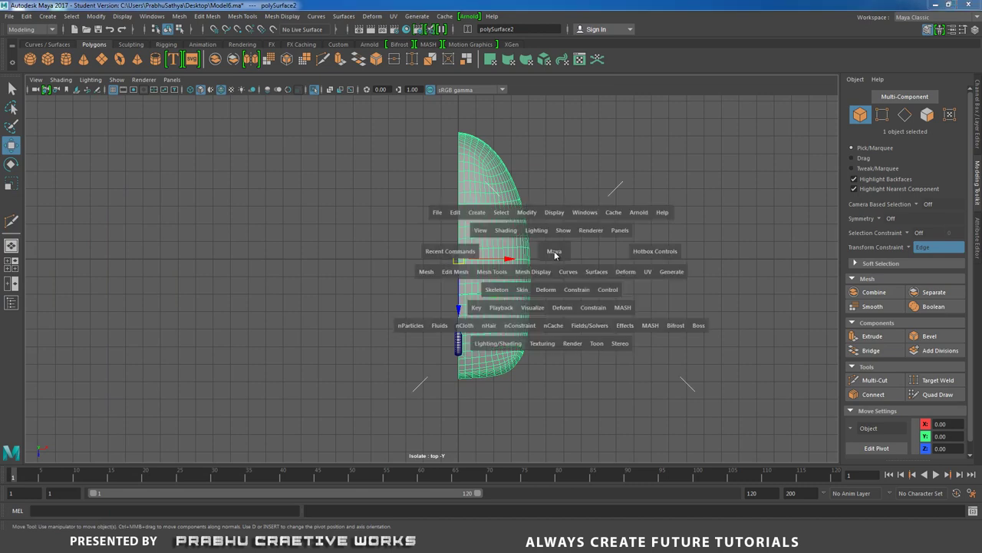
{"action": "left_click_drag", "start_coordinate": [555, 252], "coordinate": [518, 211]}
{"action": "scroll", "coordinate": [496, 242], "scroll_direction": "down", "scroll_amount": 2}
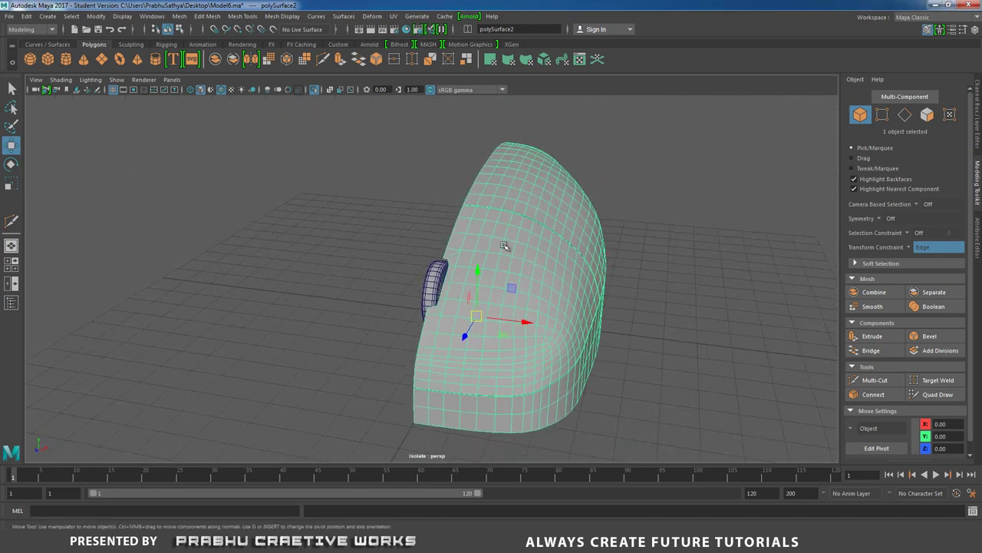
{"action": "key", "text": "Delete"}
Step: Select the original shell half and examine the front corner of the wheel slot up close
{"action": "left_click", "coordinate": [505, 259]}
{"action": "left_click_drag", "start_coordinate": [485, 272], "coordinate": [533, 301], "text": "alt"}
{"action": "scroll", "coordinate": [523, 331], "scroll_direction": "up", "scroll_amount": 2}
{"action": "right_click_drag", "start_coordinate": [533, 300], "coordinate": [577, 318], "text": "alt"}
{"action": "left_click_drag", "start_coordinate": [535, 298], "coordinate": [504, 268], "text": "alt"}
{"action": "right_click_drag", "start_coordinate": [505, 268], "coordinate": [522, 273], "text": "alt"}
{"action": "left_click_drag", "start_coordinate": [461, 274], "coordinate": [478, 284], "text": "alt"}
{"action": "middle_click_drag", "start_coordinate": [479, 284], "coordinate": [482, 255], "text": "alt"}
{"action": "right_click_drag", "start_coordinate": [491, 304], "coordinate": [542, 324], "text": "alt"}
{"action": "left_click_drag", "start_coordinate": [435, 259], "coordinate": [443, 279], "text": "alt"}
{"action": "right_click_drag", "start_coordinate": [443, 279], "coordinate": [492, 287], "text": "alt"}
{"action": "middle_click_drag", "start_coordinate": [454, 268], "coordinate": [460, 210], "text": "alt"}
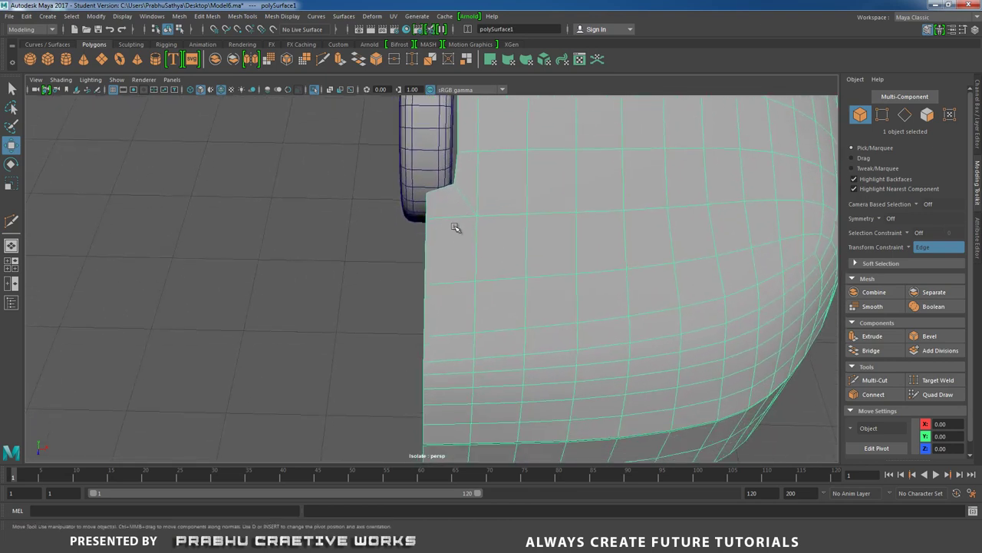
Step: Cut a new edge with Multi-Cut close beside the centre border, from the wheel slot's front corner to the front groove
{"action": "right_click_drag", "start_coordinate": [454, 227], "coordinate": [392, 227], "text": "shift"}
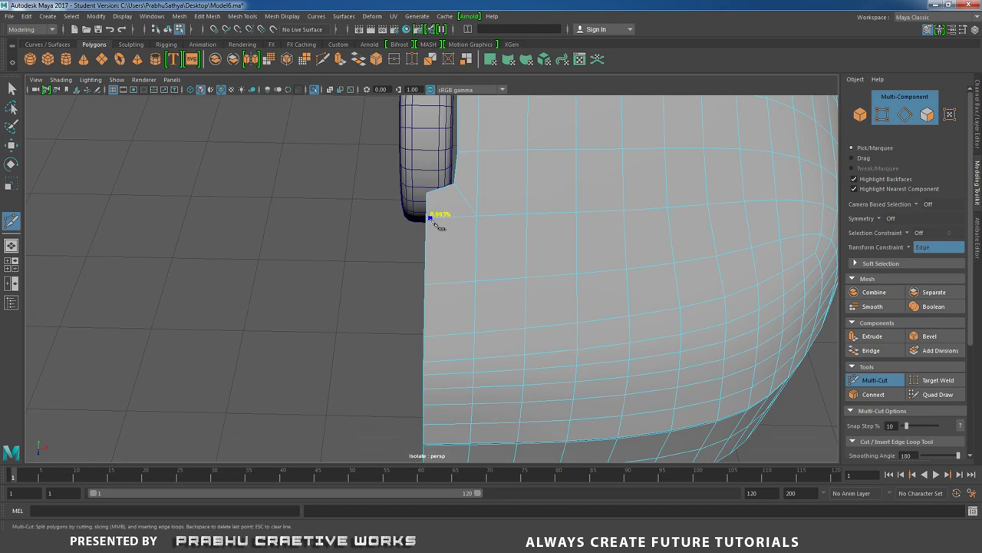
{"action": "middle_click_drag", "start_coordinate": [453, 255], "coordinate": [447, 181], "text": "alt"}
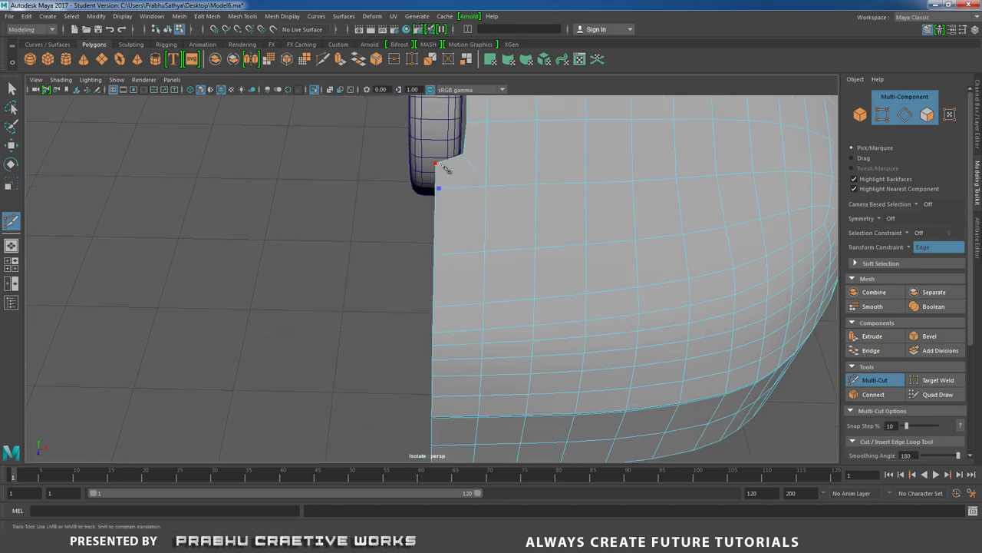
{"action": "right_click_drag", "start_coordinate": [456, 178], "coordinate": [511, 248], "text": "alt"}
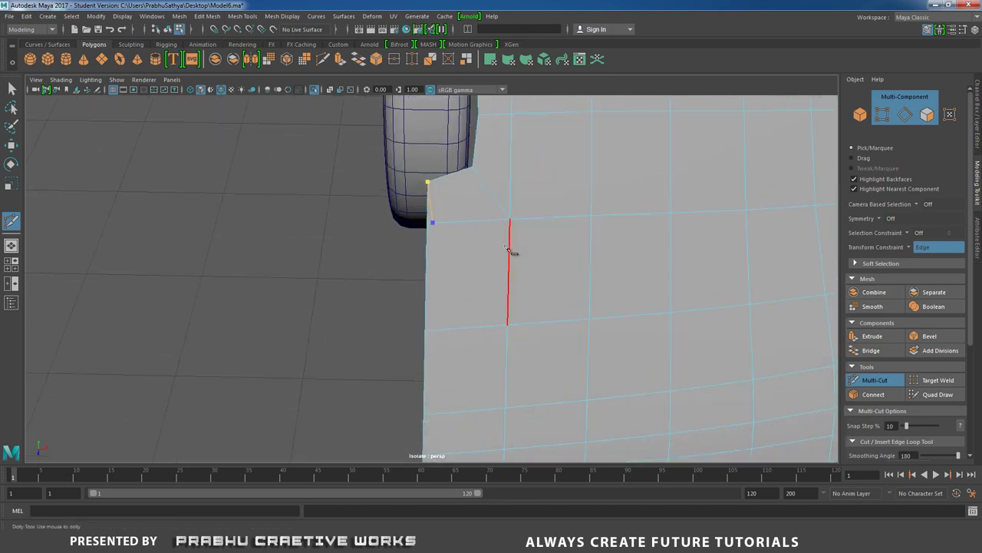
{"action": "left_click", "coordinate": [445, 186]}
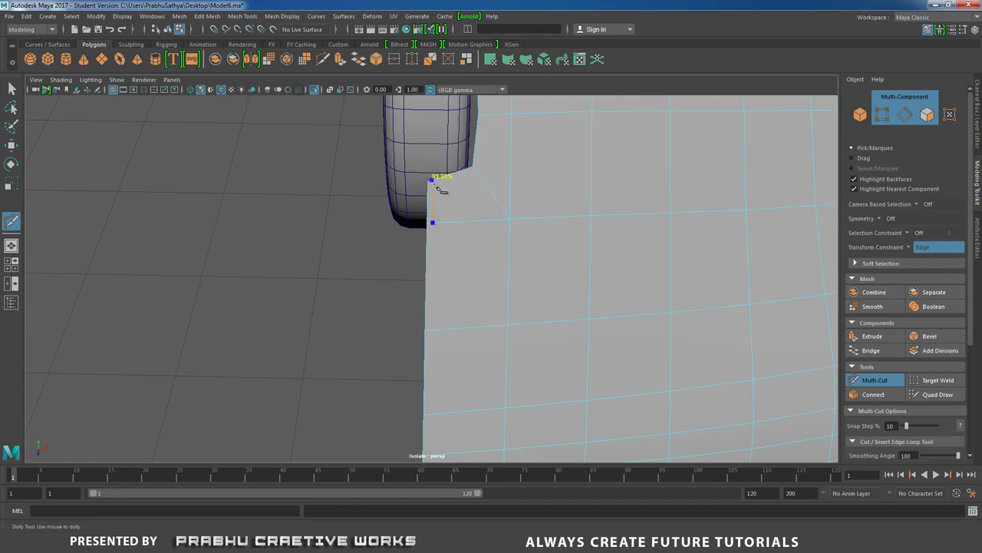
{"action": "key", "text": "BackSpace"}
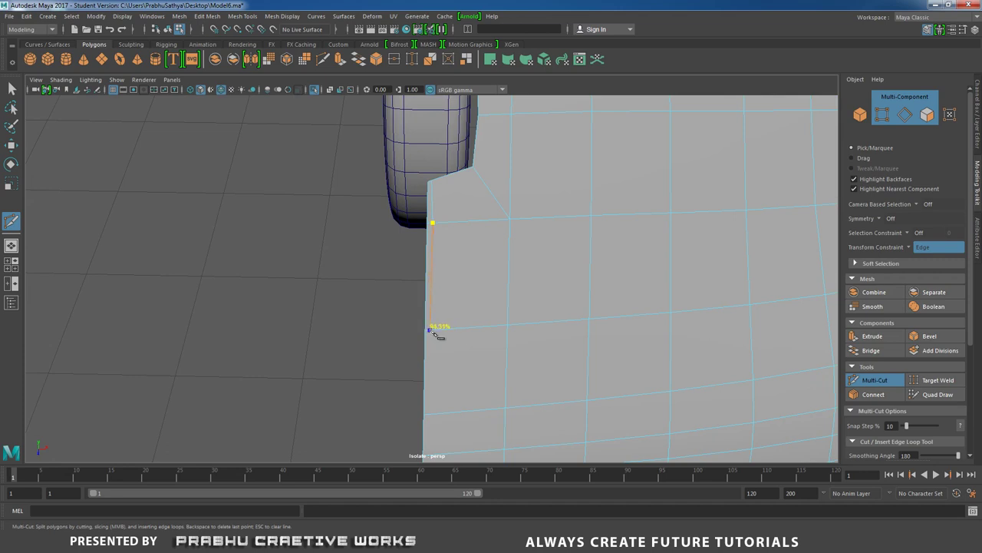
{"action": "middle_click_drag", "start_coordinate": [434, 338], "coordinate": [467, 208], "text": "alt"}
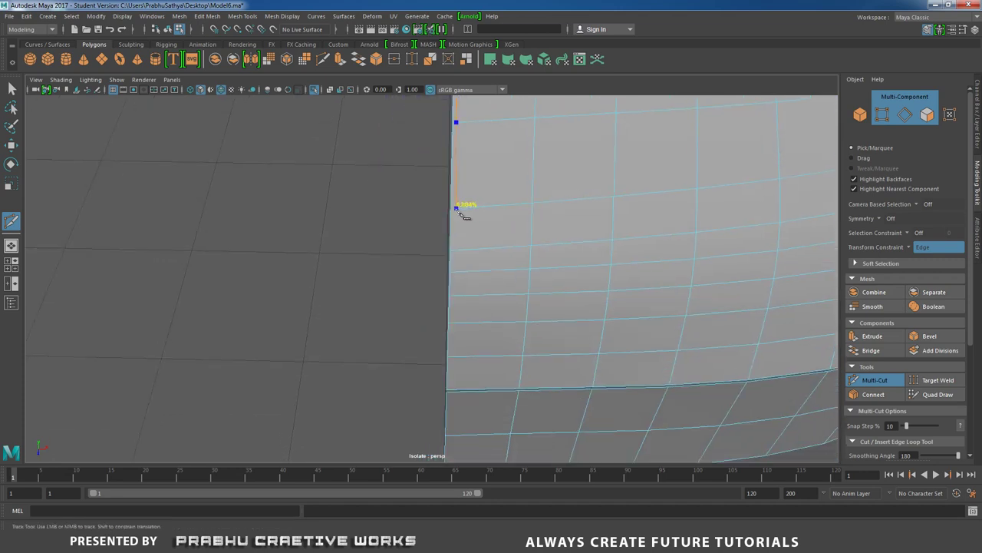
{"action": "middle_click_drag", "start_coordinate": [486, 250], "coordinate": [487, 202], "text": "alt"}
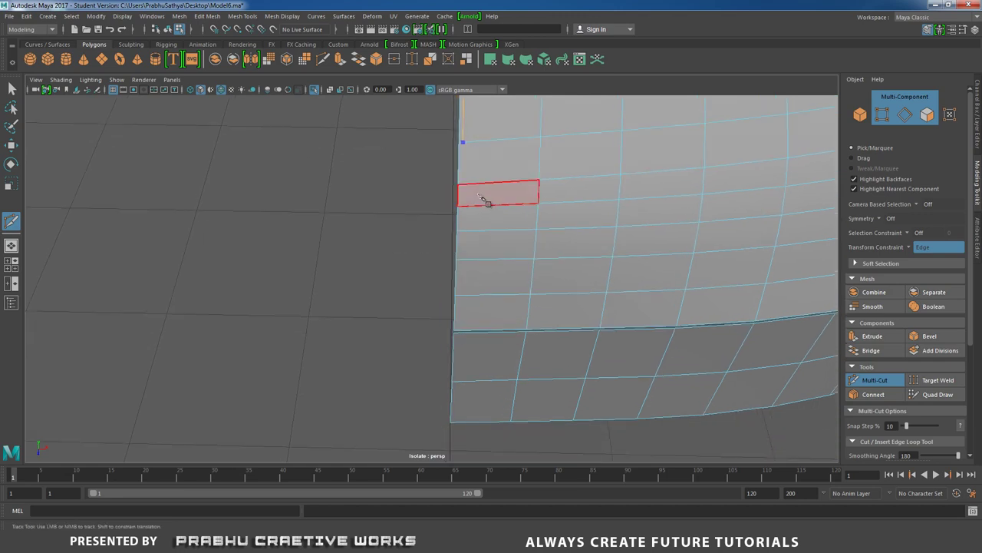
{"action": "left_click", "coordinate": [461, 185]}
{"action": "left_click_drag", "start_coordinate": [469, 229], "coordinate": [461, 233]}
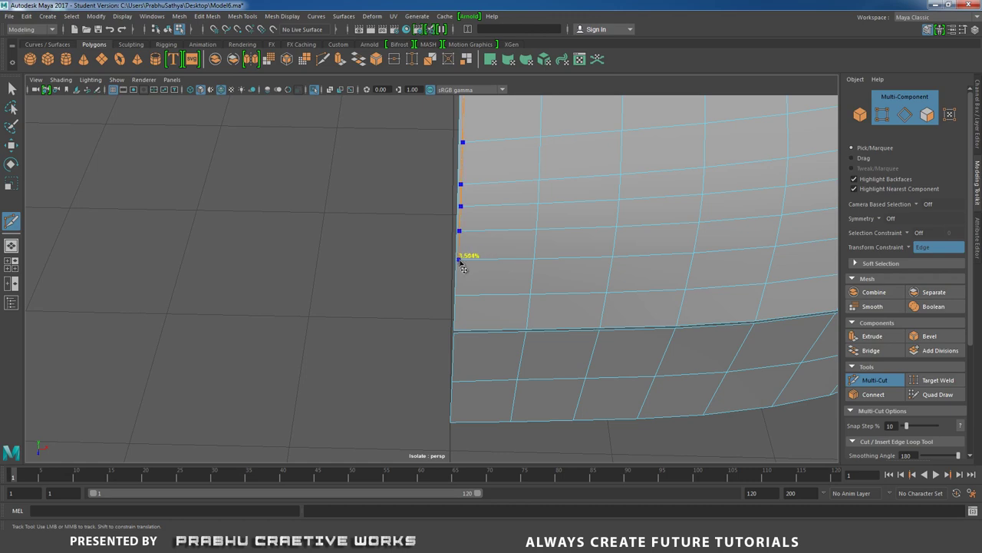
{"action": "left_click", "coordinate": [460, 260]}
{"action": "left_click", "coordinate": [459, 296]}
{"action": "left_click", "coordinate": [459, 331]}
{"action": "right_click", "coordinate": [479, 309]}
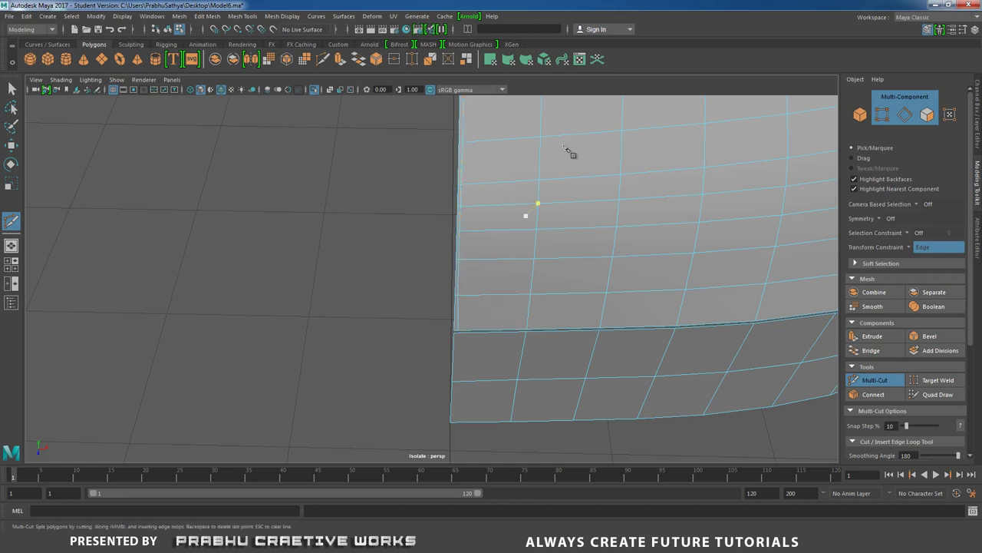
Step: Cut a matching edge close beside the centre border behind the wheel, from the cross groove to the slot's rear edge
{"action": "middle_click_drag", "start_coordinate": [567, 148], "coordinate": [560, 438], "text": "alt"}
{"action": "middle_click_drag", "start_coordinate": [566, 213], "coordinate": [563, 382], "text": "alt"}
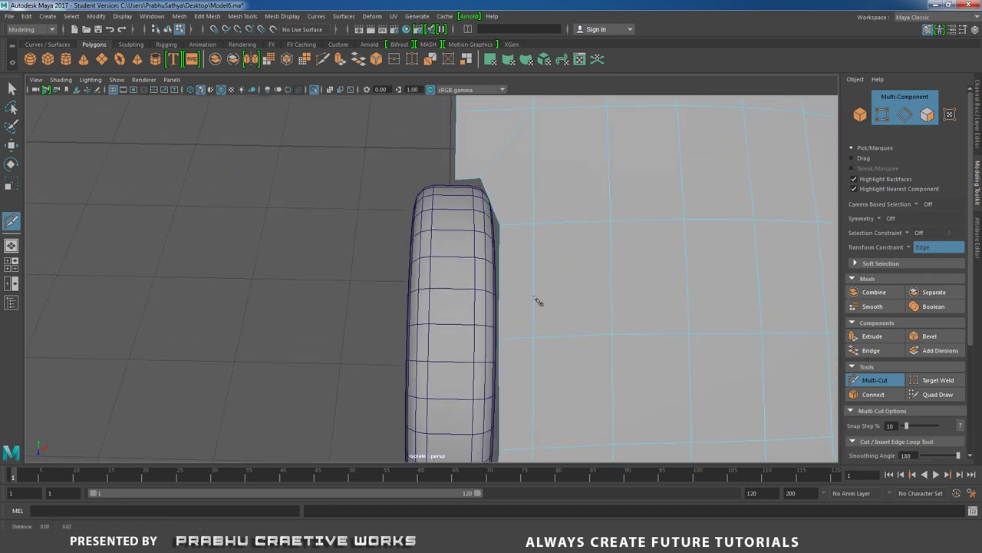
{"action": "middle_click_drag", "start_coordinate": [536, 299], "coordinate": [539, 427], "text": "alt"}
{"action": "middle_click_drag", "start_coordinate": [539, 154], "coordinate": [537, 362], "text": "alt"}
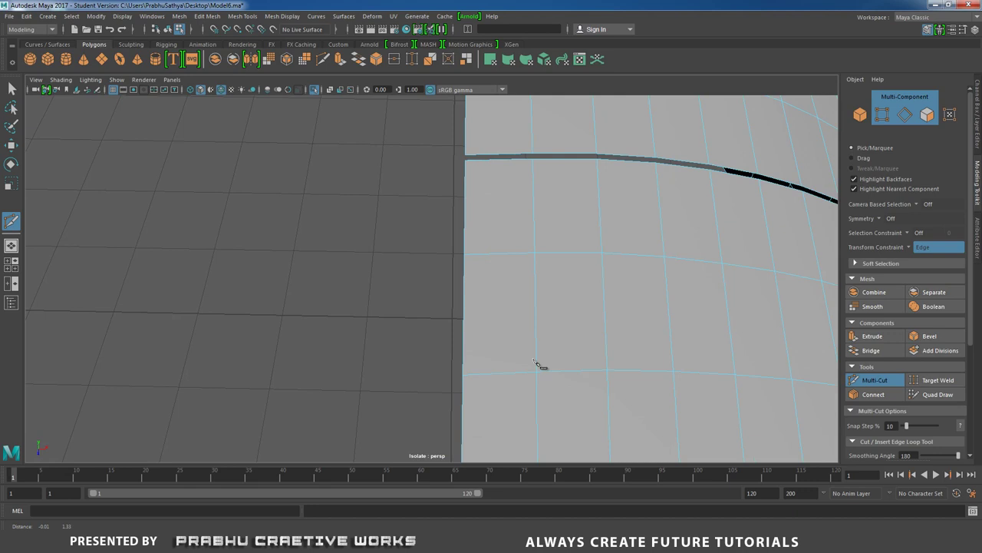
{"action": "left_click", "coordinate": [479, 157]}
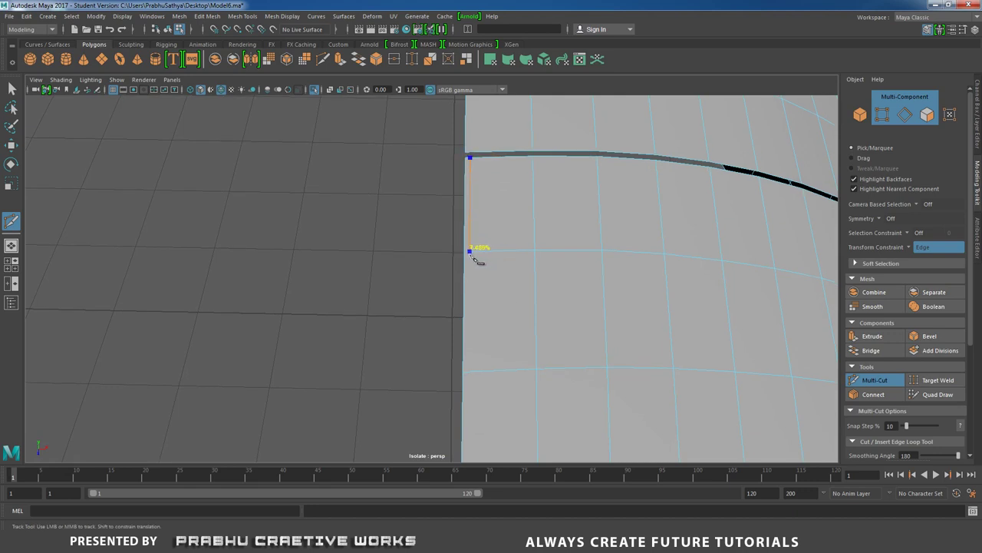
{"action": "middle_click_drag", "start_coordinate": [509, 241], "coordinate": [532, 212], "text": "alt"}
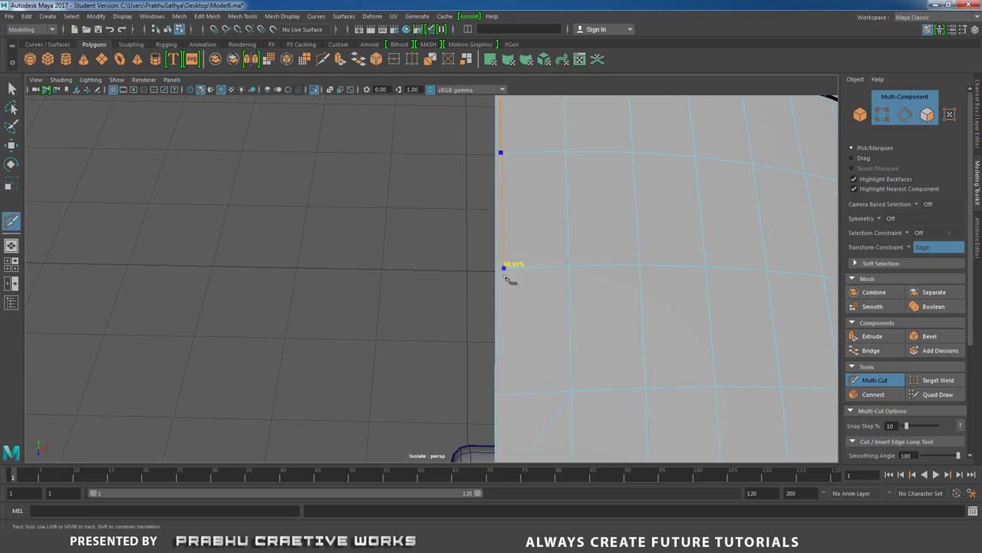
{"action": "middle_click_drag", "start_coordinate": [535, 275], "coordinate": [551, 191], "text": "alt"}
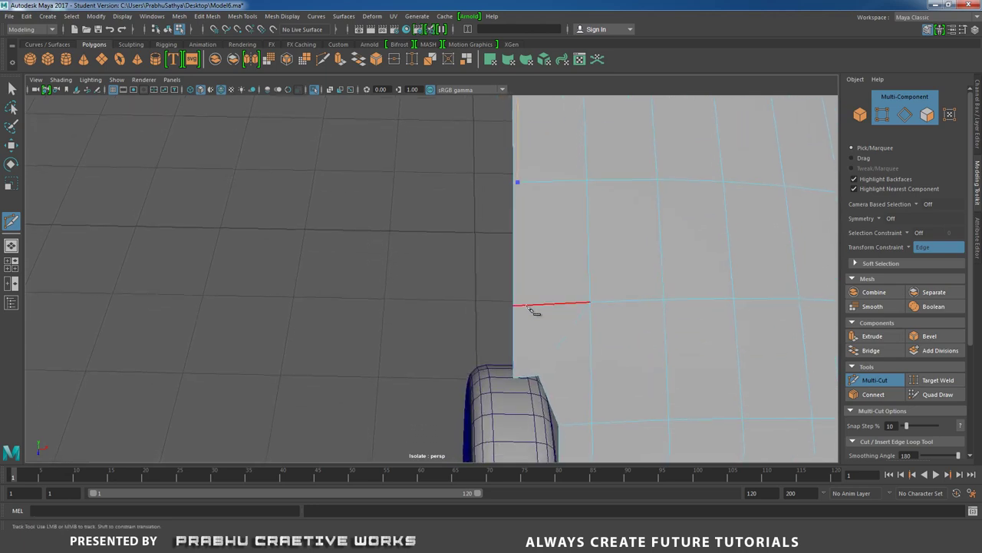
{"action": "left_click", "coordinate": [521, 309]}
{"action": "left_click", "coordinate": [521, 309]}
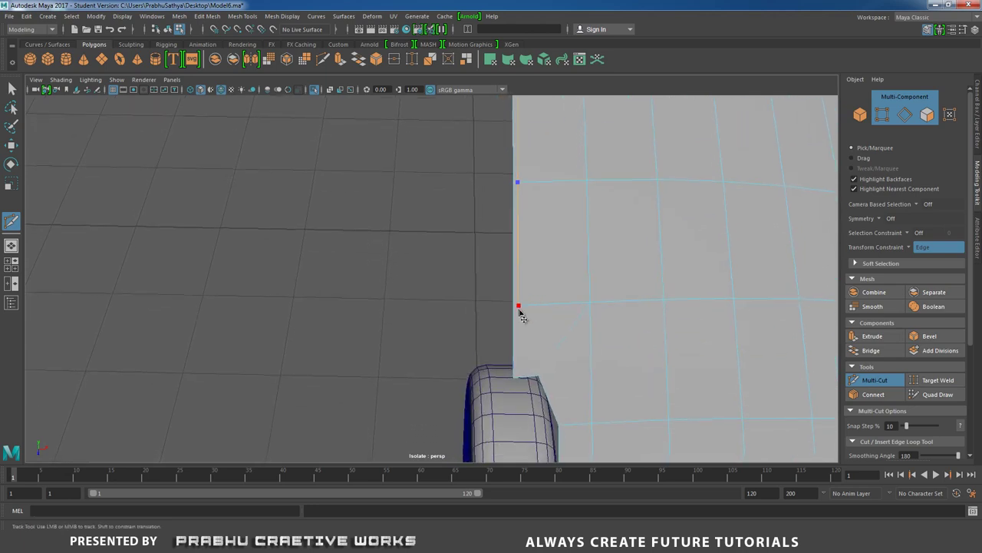
{"action": "left_click", "coordinate": [520, 376]}
{"action": "right_click", "coordinate": [556, 313]}
Step: Delete the four narrow faces along the centre border between the cross groove and the rear of the wheel slot
{"action": "scroll", "coordinate": [489, 219], "scroll_direction": "down", "scroll_amount": 4}
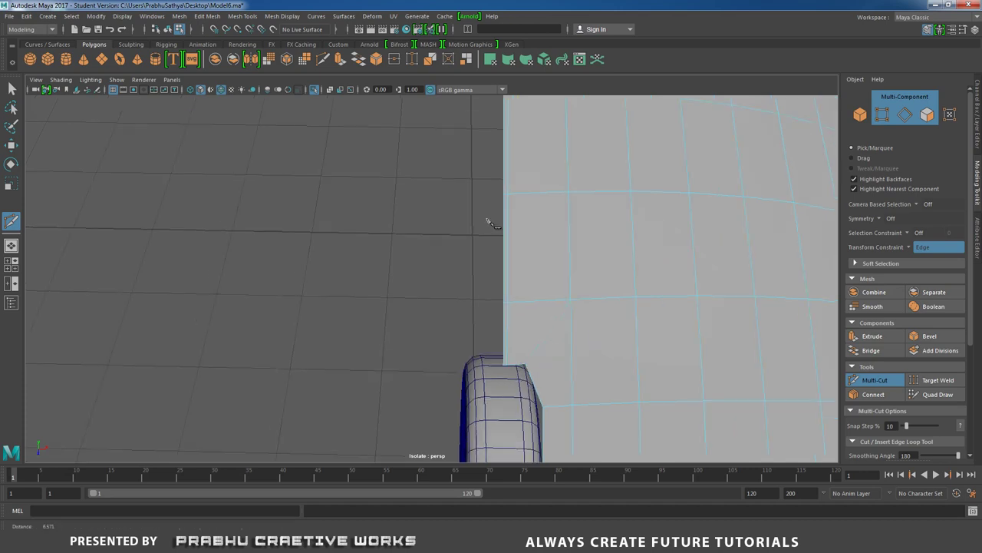
{"action": "middle_click_drag", "start_coordinate": [489, 219], "coordinate": [491, 256], "text": "alt"}
{"action": "key", "text": "w"}
{"action": "right_click_drag", "start_coordinate": [502, 221], "coordinate": [499, 241]}
{"action": "left_click", "coordinate": [479, 188]}
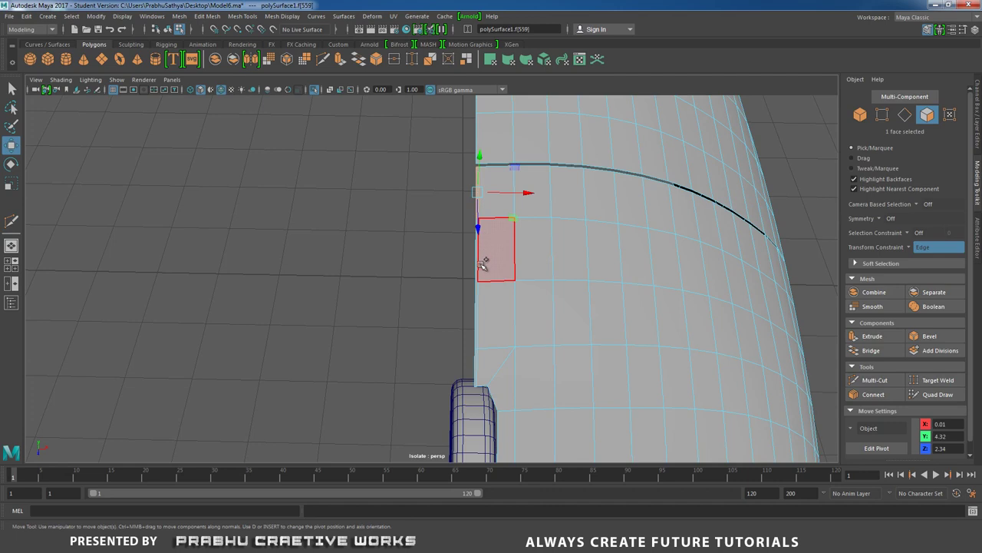
{"action": "left_click", "coordinate": [478, 246], "text": "shift"}
{"action": "left_click", "coordinate": [476, 310], "text": "shift"}
{"action": "left_click", "coordinate": [478, 361], "text": "shift"}
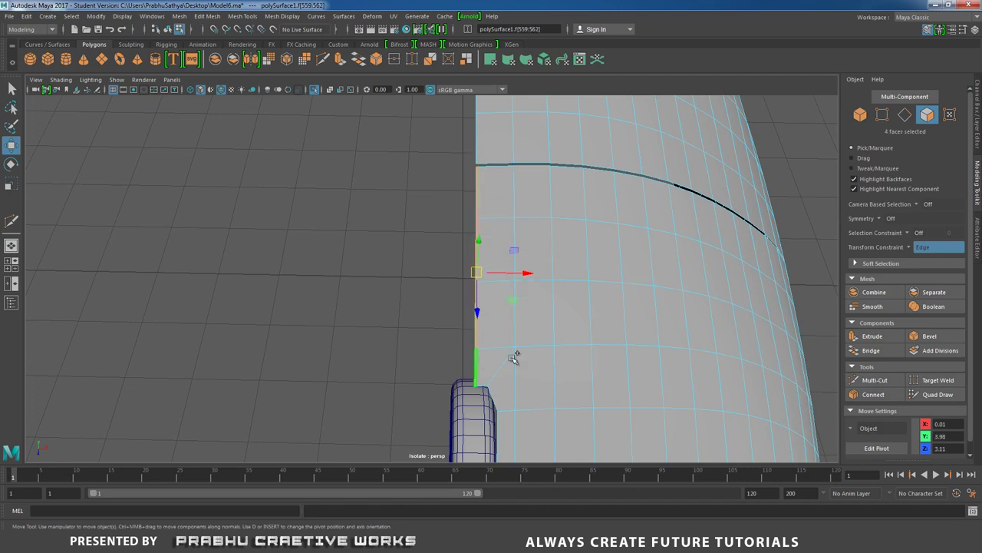
{"action": "key", "text": "Delete"}
Step: Delete the strip of narrow faces along the centre border from the front of the wheel slot to the front groove
{"action": "left_click_drag", "start_coordinate": [623, 346], "coordinate": [495, 198], "text": "alt"}
{"action": "left_click", "coordinate": [499, 215]}
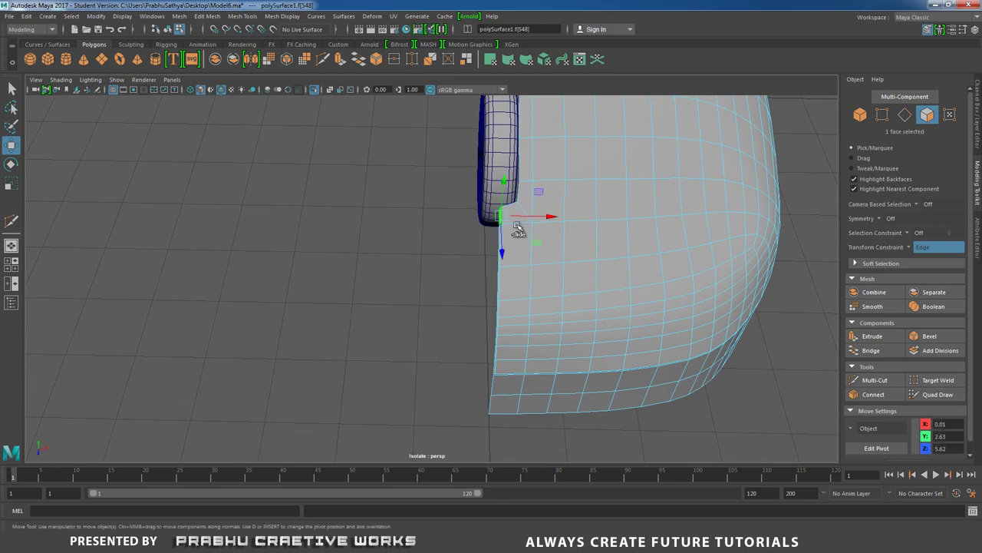
{"action": "left_click_drag", "start_coordinate": [542, 168], "coordinate": [533, 330], "text": "alt"}
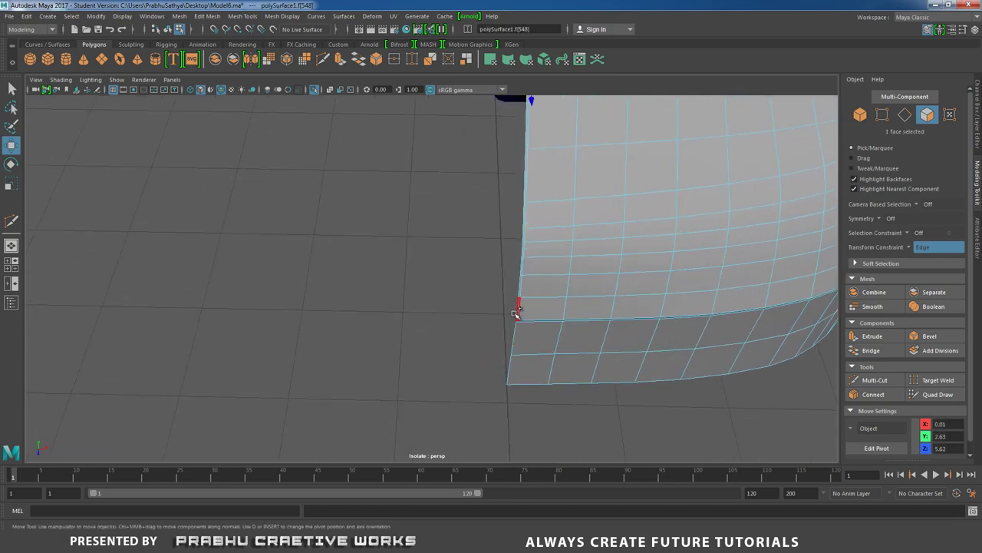
{"action": "double_click", "coordinate": [517, 313], "text": "shift"}
{"action": "key", "text": "Delete"}
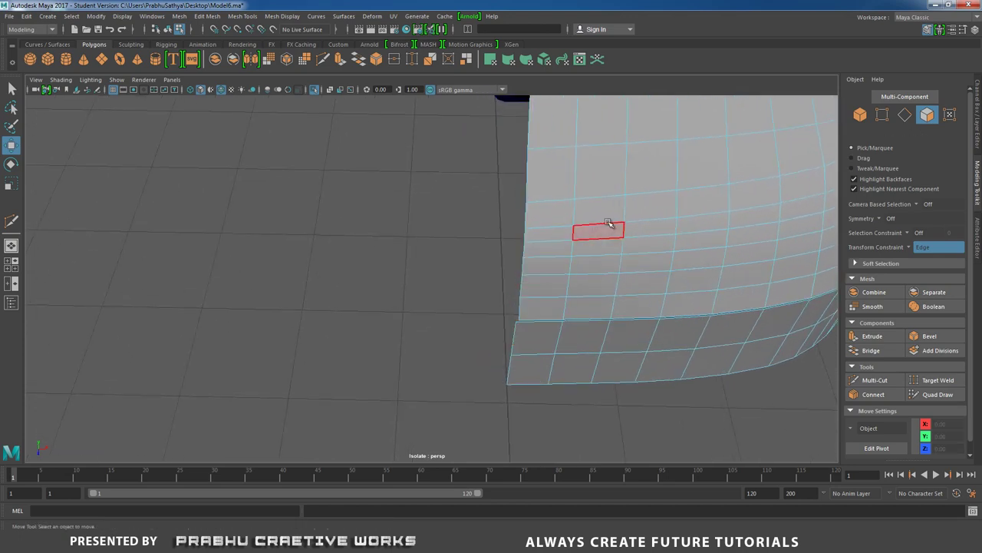
Step: Return the trimmed shell half to object mode and snap its pivot to the grid origin on the centre line in top view
{"action": "scroll", "coordinate": [395, 158], "scroll_direction": "down", "scroll_amount": 5}
{"action": "left_click_drag", "start_coordinate": [395, 158], "coordinate": [414, 211], "text": "alt"}
{"action": "right_click_drag", "start_coordinate": [555, 184], "coordinate": [392, 158]}
{"action": "middle_click_drag", "start_coordinate": [392, 158], "coordinate": [403, 230], "text": "alt"}
{"action": "key", "text": "space"}
{"action": "left_click_drag", "start_coordinate": [400, 201], "coordinate": [350, 208]}
{"action": "right_click_drag", "start_coordinate": [530, 296], "coordinate": [589, 292], "text": "alt"}
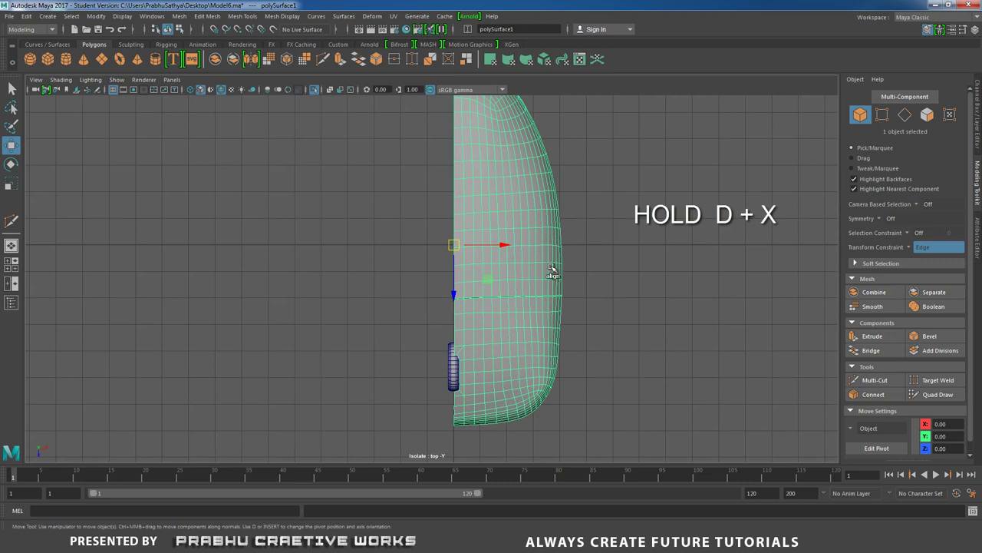
{"action": "key", "text": "d"}
{"action": "key", "text": "x"}
{"action": "left_click_drag", "start_coordinate": [506, 244], "coordinate": [455, 244]}
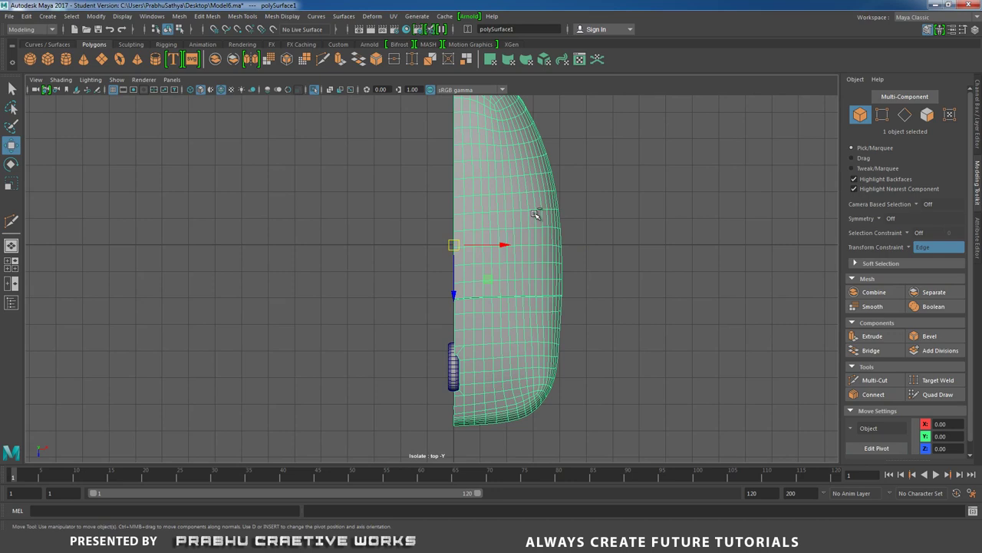
Step: Duplicate the shell half and mirror the copy across the centre by setting its Scale X to -1
{"action": "left_click", "coordinate": [978, 115]}
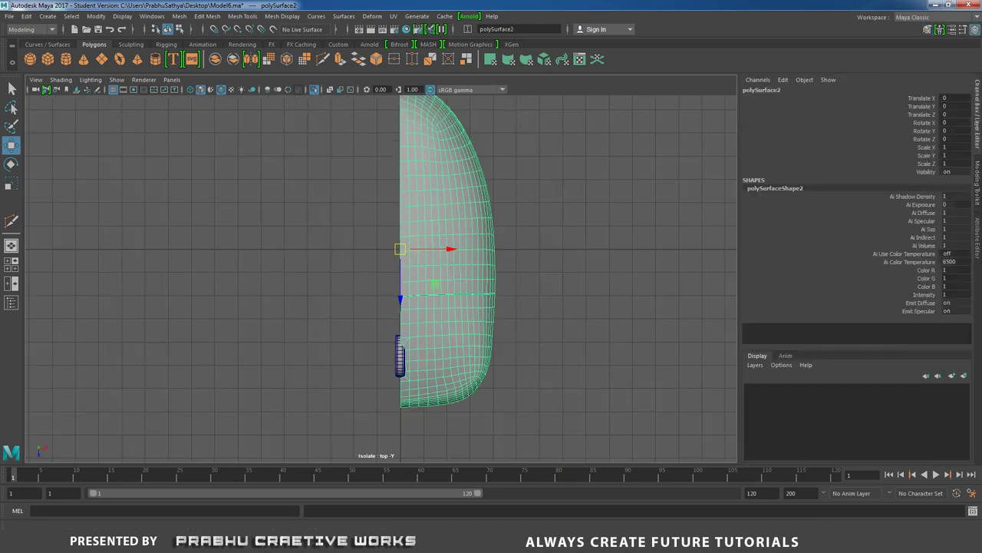
{"action": "left_click", "coordinate": [965, 147]}
{"action": "type", "text": "-1"}
{"action": "key", "text": "Return"}
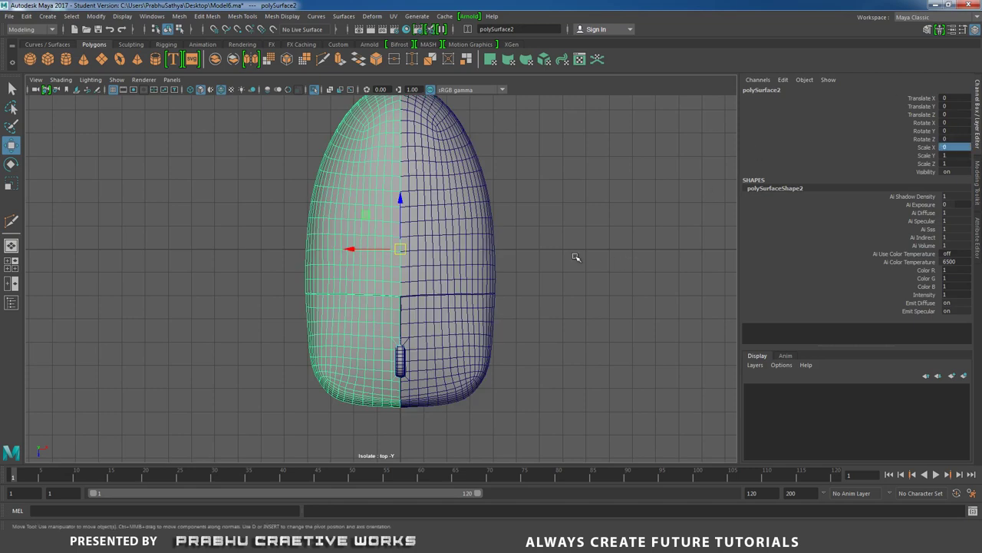
{"action": "key", "text": "Delete"}
{"action": "key", "text": "ctrl+z"}
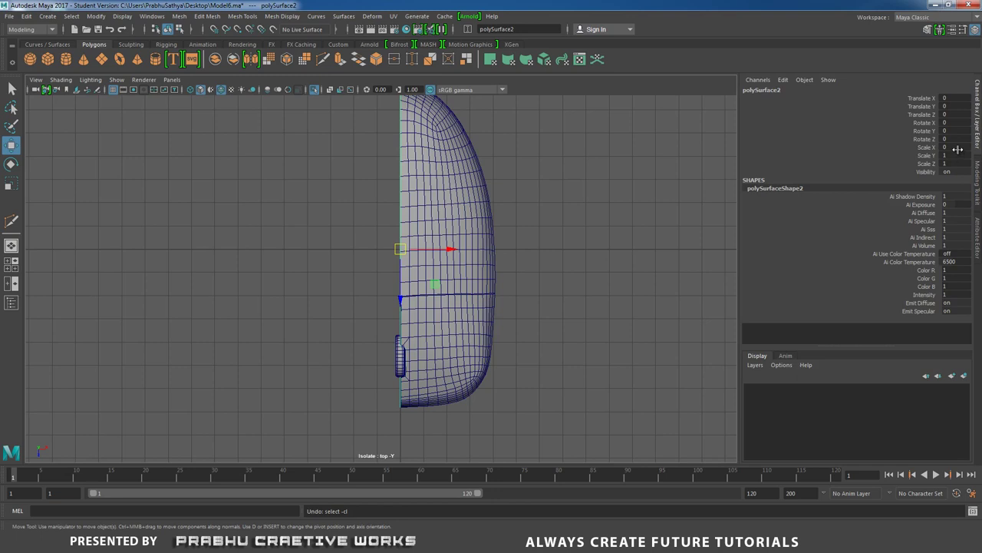
{"action": "type", "text": "-1"}
{"action": "key", "text": "Return"}
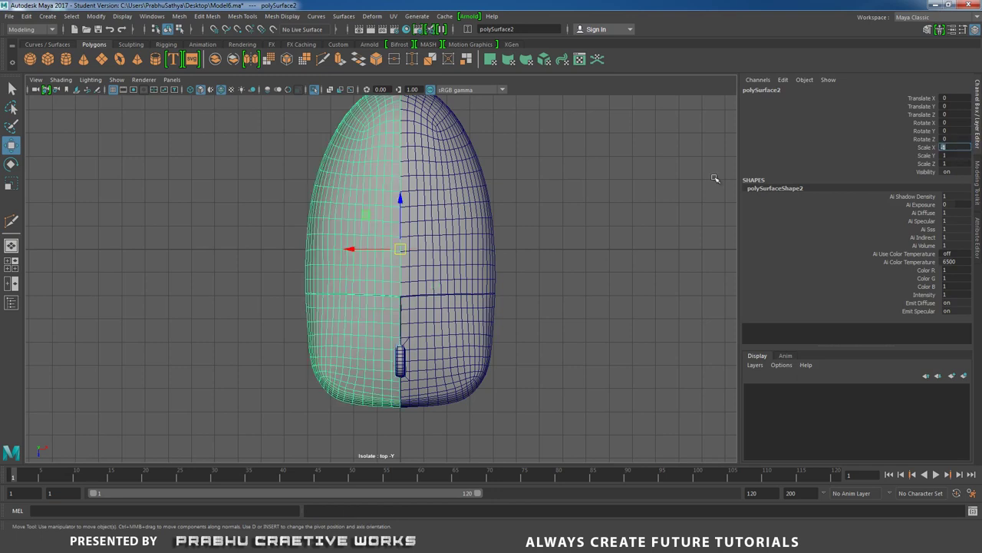
Step: Select both shell halves in the perspective view and combine them into one mesh
{"action": "left_click", "coordinate": [686, 193]}
{"action": "key", "text": "space"}
{"action": "left_click_drag", "start_coordinate": [476, 231], "coordinate": [476, 202]}
{"action": "left_click_drag", "start_coordinate": [474, 201], "coordinate": [417, 219], "text": "alt"}
{"action": "right_click_drag", "start_coordinate": [417, 219], "coordinate": [491, 217], "text": "alt"}
{"action": "left_click_drag", "start_coordinate": [491, 217], "coordinate": [424, 248], "text": "alt"}
{"action": "left_click", "coordinate": [442, 238]}
{"action": "left_click", "coordinate": [449, 191], "text": "shift"}
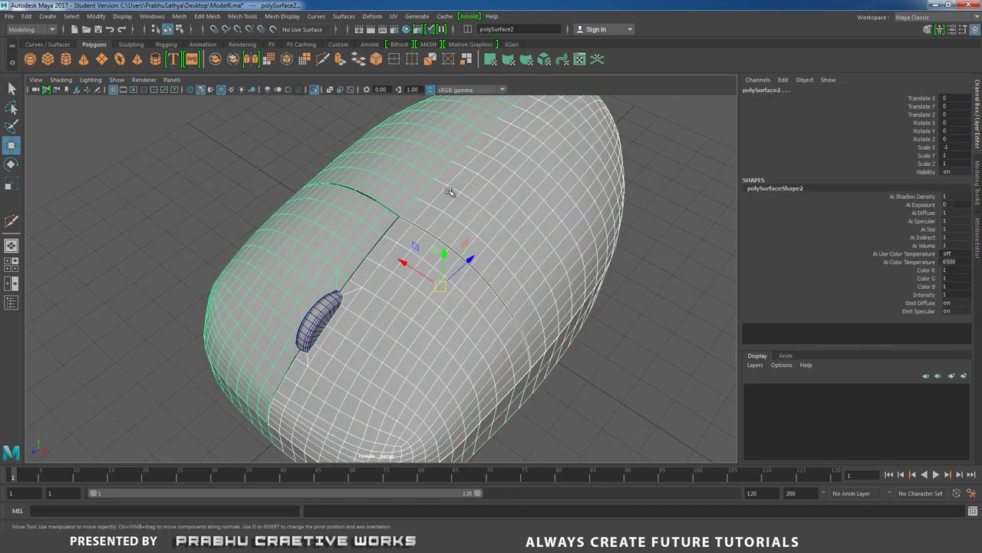
{"action": "right_click", "coordinate": [669, 175], "text": "shift"}
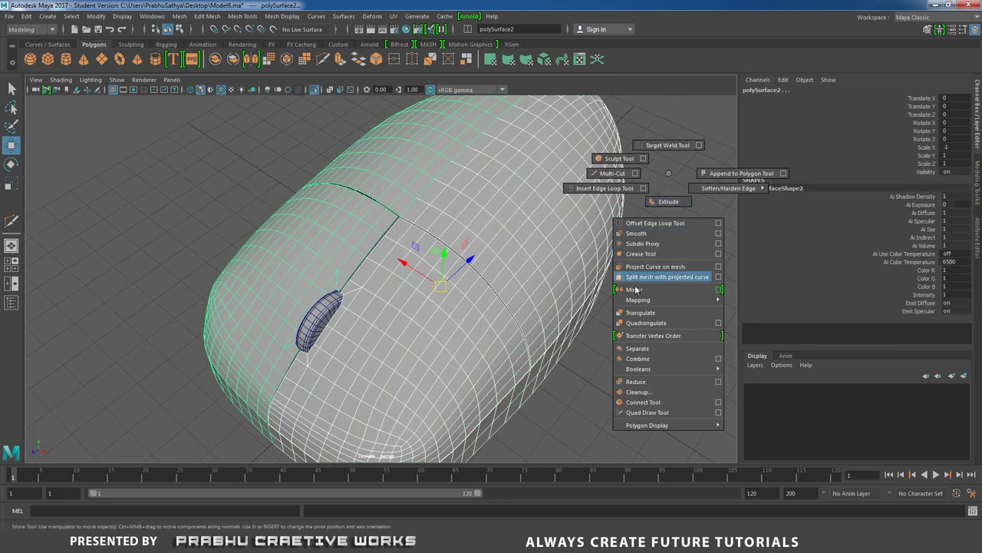
{"action": "left_click", "coordinate": [637, 358]}
Step: Select the vertices along the combined shell's centre line and merge them with a distance threshold of 0.01
{"action": "left_click_drag", "start_coordinate": [542, 241], "coordinate": [483, 200], "text": "alt"}
{"action": "right_click", "coordinate": [470, 182]}
{"action": "left_click", "coordinate": [422, 180]}
{"action": "scroll", "coordinate": [399, 175], "scroll_direction": "down", "scroll_amount": 5}
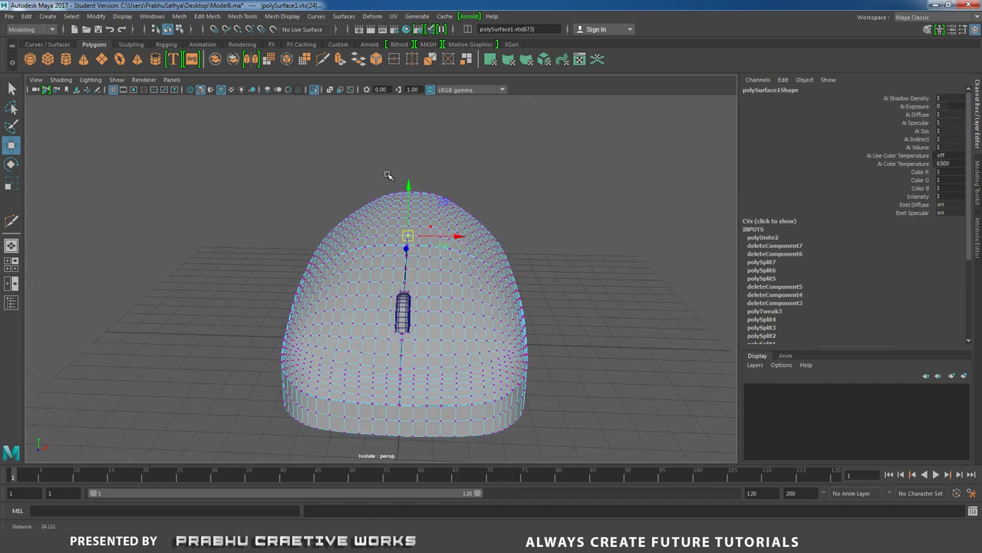
{"action": "key", "text": "space"}
{"action": "left_click_drag", "start_coordinate": [417, 184], "coordinate": [399, 265]}
{"action": "left_click_drag", "start_coordinate": [398, 350], "coordinate": [405, 401]}
{"action": "key", "text": "space"}
{"action": "left_click_drag", "start_coordinate": [431, 337], "coordinate": [434, 323]}
{"action": "left_click_drag", "start_coordinate": [434, 318], "coordinate": [430, 268], "text": "alt"}
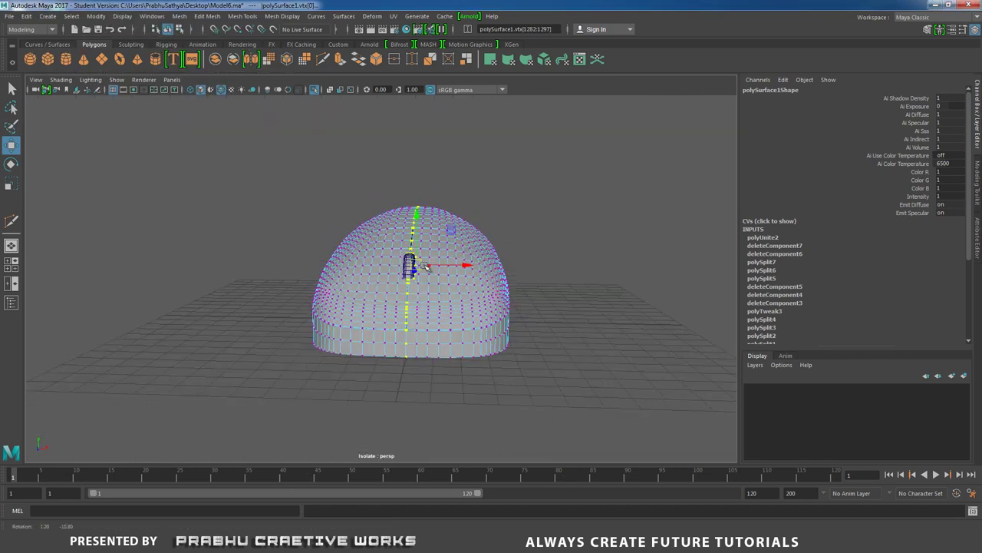
{"action": "right_click_drag", "start_coordinate": [429, 269], "coordinate": [552, 330], "text": "alt"}
{"action": "left_click_drag", "start_coordinate": [553, 329], "coordinate": [491, 308], "text": "alt"}
{"action": "right_click_drag", "start_coordinate": [491, 309], "coordinate": [517, 318], "text": "alt"}
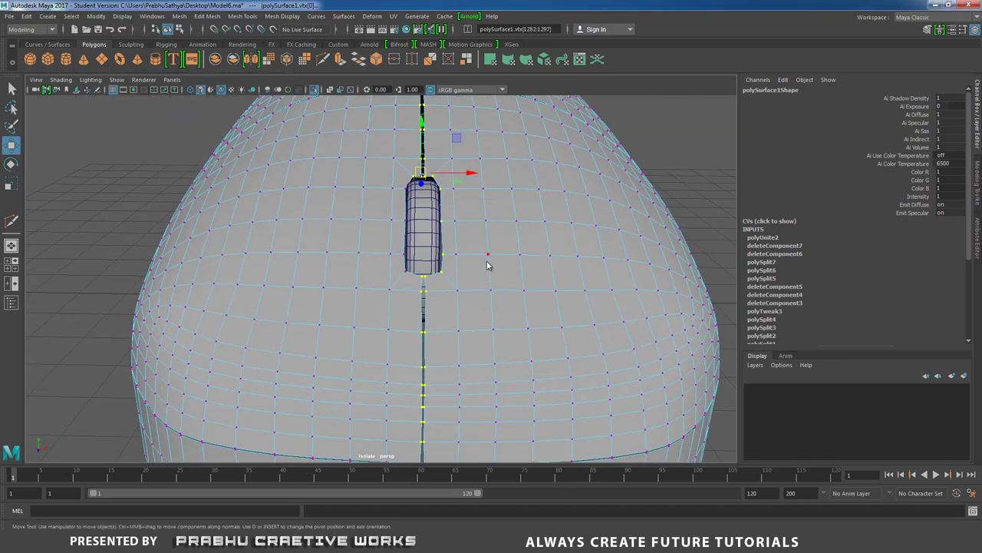
{"action": "right_click_drag", "start_coordinate": [486, 261], "coordinate": [528, 207], "text": "shift"}
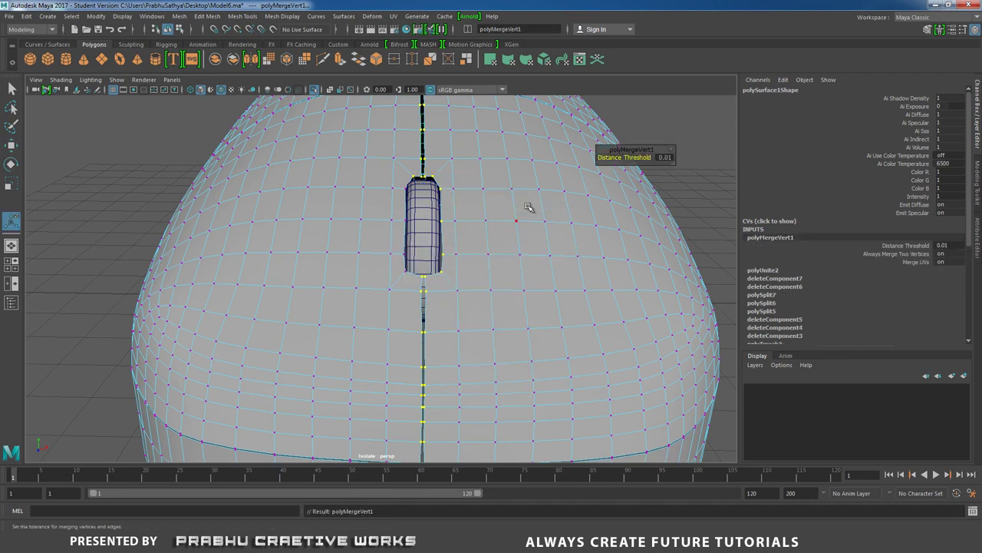
Step: Return the merged shell to object mode, select it and examine the centre gap and wheel slot
{"action": "right_click_drag", "start_coordinate": [594, 188], "coordinate": [408, 186], "text": "alt"}
{"action": "left_click_drag", "start_coordinate": [407, 186], "coordinate": [410, 215], "text": "alt"}
{"action": "right_click_drag", "start_coordinate": [438, 167], "coordinate": [502, 165]}
{"action": "left_click", "coordinate": [575, 211]}
{"action": "left_click_drag", "start_coordinate": [575, 216], "coordinate": [527, 250], "text": "alt"}
{"action": "right_click_drag", "start_coordinate": [453, 251], "coordinate": [487, 256], "text": "alt"}
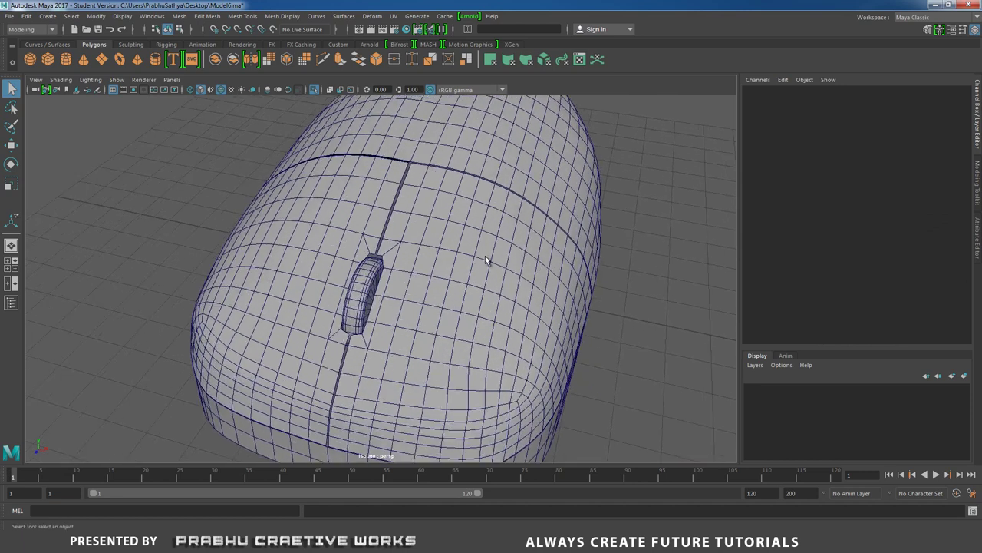
{"action": "left_click", "coordinate": [488, 257]}
{"action": "middle_click_drag", "start_coordinate": [513, 268], "coordinate": [514, 256], "text": "alt"}
{"action": "left_click_drag", "start_coordinate": [514, 256], "coordinate": [421, 256], "text": "alt"}
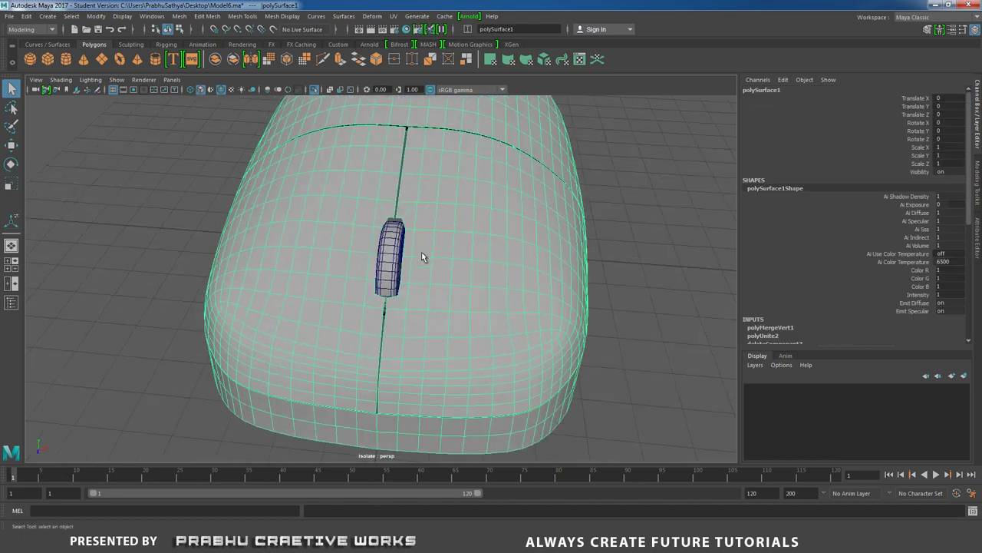
Step: Separate the merged mouse shell into its individual surface pieces
{"action": "right_click_drag", "start_coordinate": [422, 256], "coordinate": [506, 237], "text": "alt"}
{"action": "left_click_drag", "start_coordinate": [507, 237], "coordinate": [556, 255], "text": "alt"}
{"action": "right_click_drag", "start_coordinate": [557, 249], "coordinate": [458, 246], "text": "alt"}
{"action": "left_click_drag", "start_coordinate": [458, 246], "coordinate": [500, 265], "text": "alt"}
{"action": "right_click_drag", "start_coordinate": [500, 265], "coordinate": [374, 222], "text": "alt"}
{"action": "left_click_drag", "start_coordinate": [375, 223], "coordinate": [357, 228], "text": "alt"}
{"action": "middle_click_drag", "start_coordinate": [360, 187], "coordinate": [347, 205], "text": "alt"}
{"action": "left_click_drag", "start_coordinate": [473, 223], "coordinate": [418, 235], "text": "alt"}
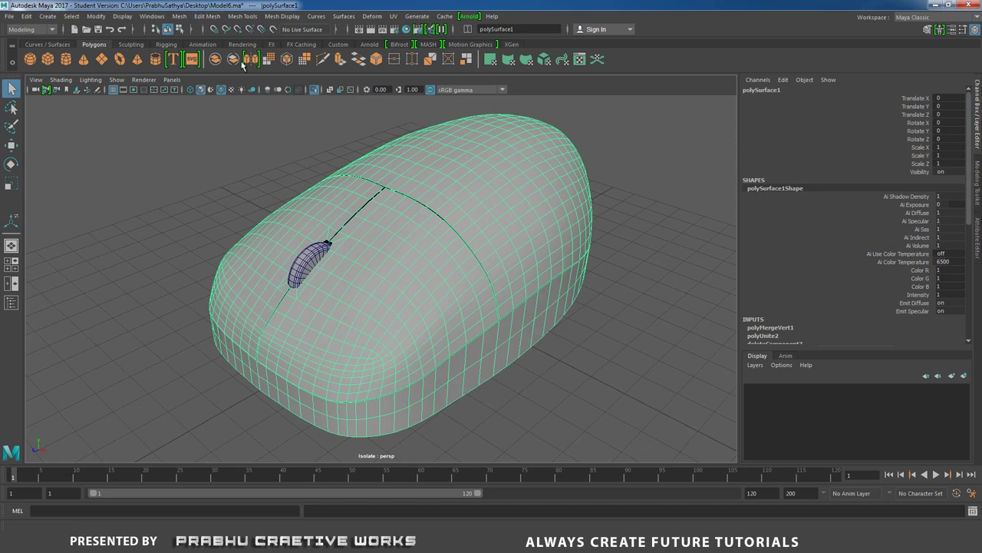
{"action": "left_click", "coordinate": [180, 16]}
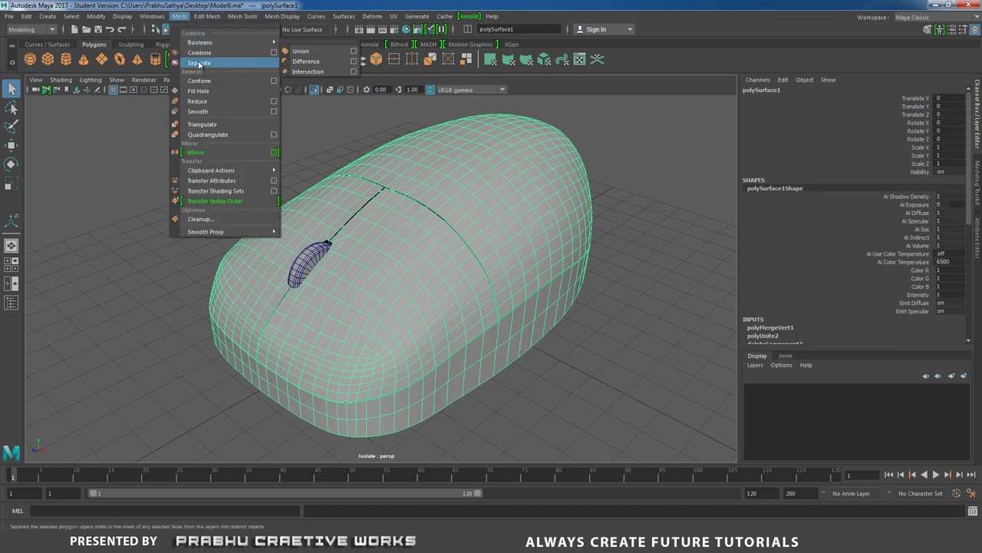
{"action": "left_click", "coordinate": [206, 61]}
{"action": "left_click", "coordinate": [204, 209]}
Step: Select the separated shell pieces one after another and isolate the lower side band in the view
{"action": "left_click", "coordinate": [417, 272]}
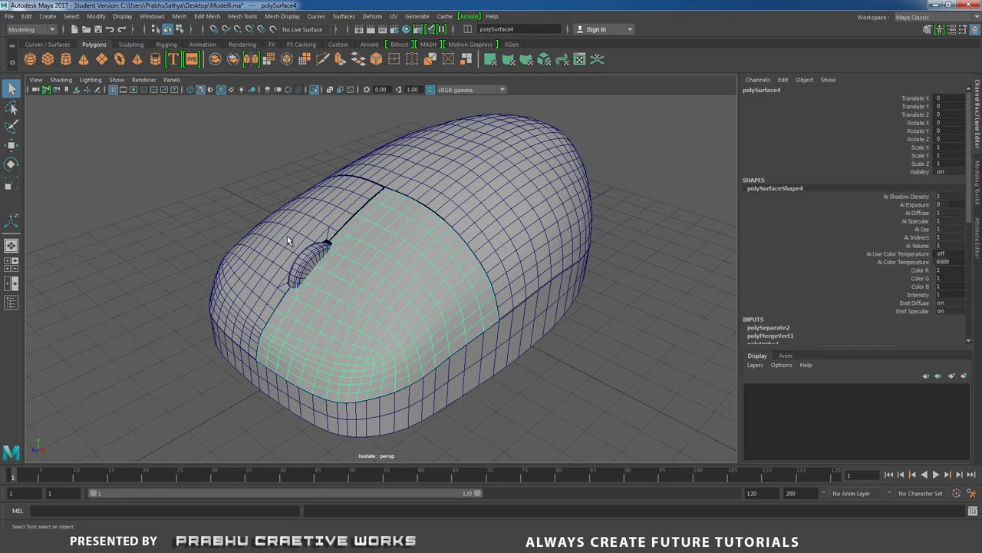
{"action": "left_click", "coordinate": [287, 236]}
{"action": "left_click", "coordinate": [251, 383]}
{"action": "left_click", "coordinate": [483, 250]}
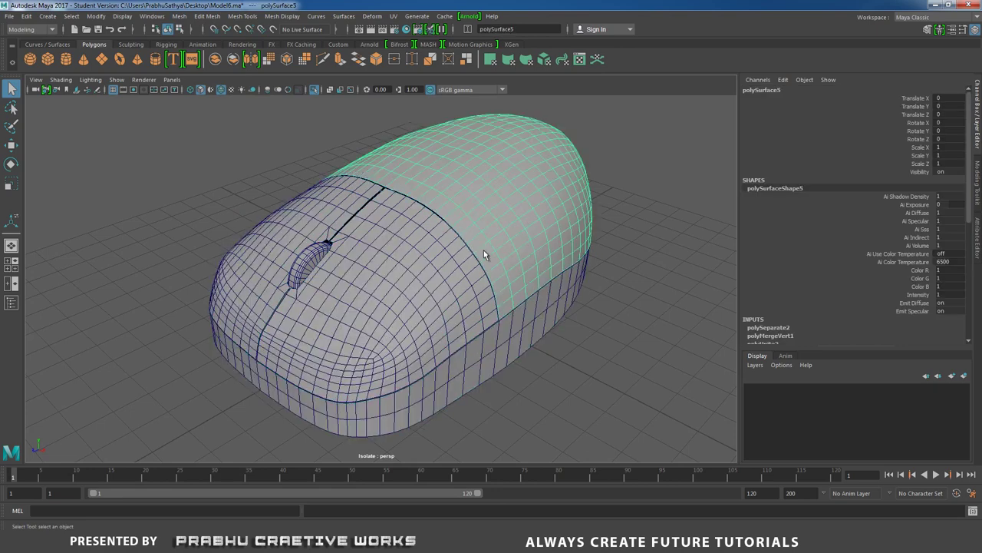
{"action": "left_click_drag", "start_coordinate": [461, 248], "coordinate": [458, 308], "text": "alt"}
{"action": "left_click", "coordinate": [453, 318]}
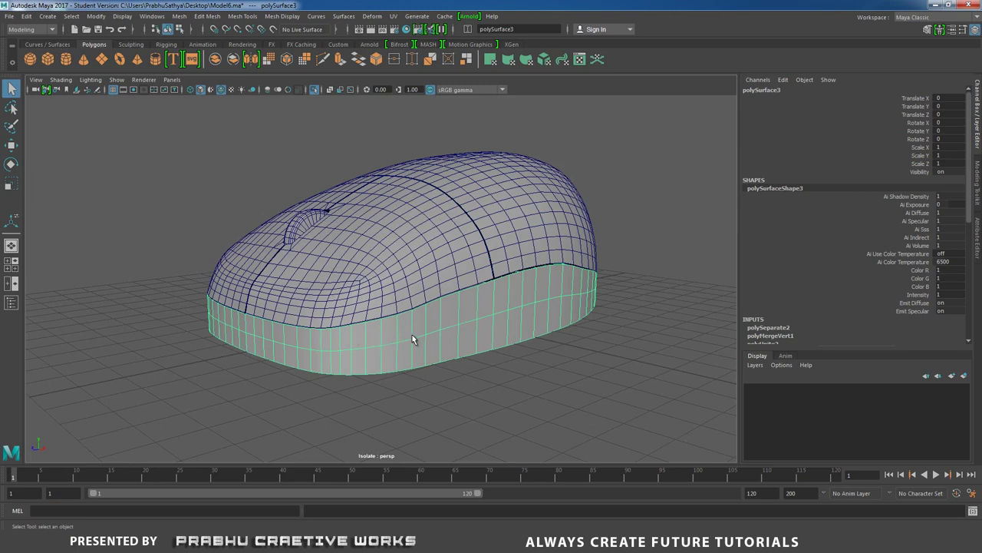
{"action": "left_click", "coordinate": [316, 90]}
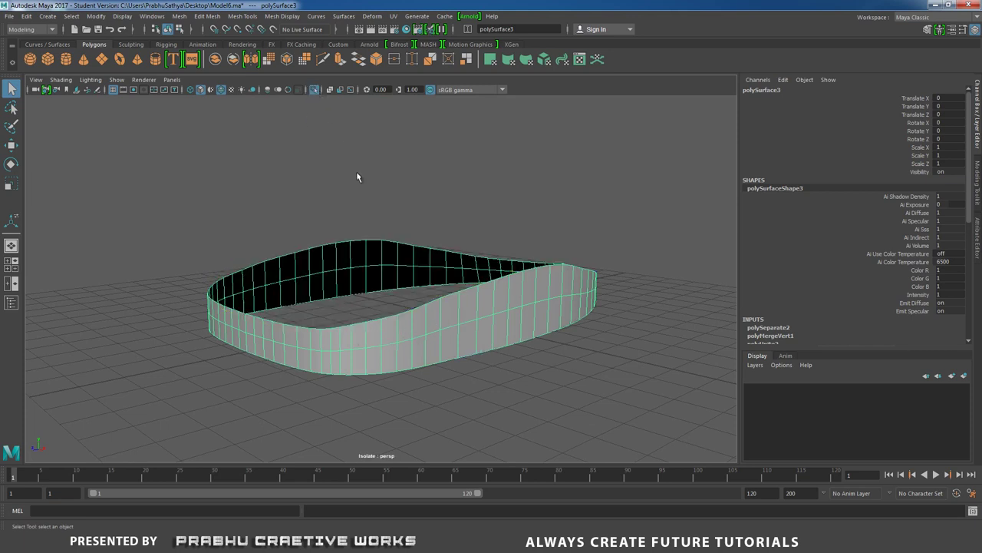
Step: Select the side band's upper border edge loop and extrude it with a Local Translate Z of -0.017
{"action": "left_click_drag", "start_coordinate": [356, 171], "coordinate": [424, 335], "text": "alt"}
{"action": "right_click_drag", "start_coordinate": [401, 248], "coordinate": [402, 220]}
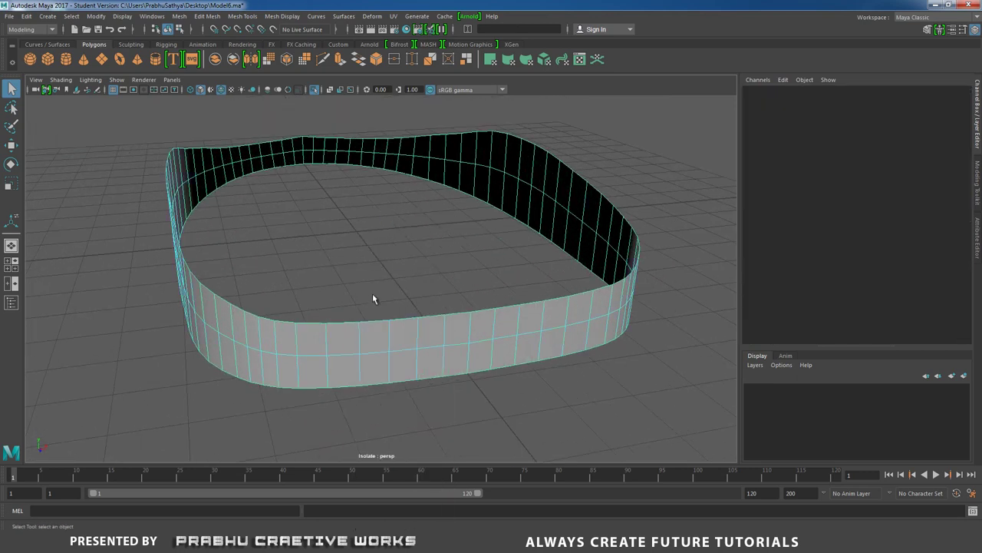
{"action": "double_click", "coordinate": [371, 320]}
{"action": "right_click_drag", "start_coordinate": [410, 270], "coordinate": [408, 289], "text": "shift"}
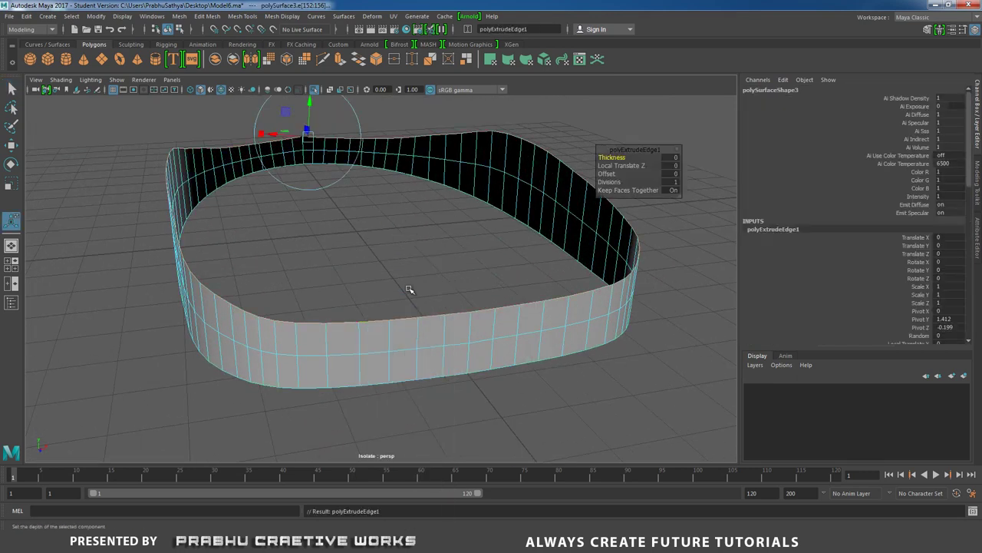
{"action": "left_click_drag", "start_coordinate": [408, 289], "coordinate": [331, 269], "text": "alt"}
{"action": "middle_click_drag", "start_coordinate": [331, 269], "coordinate": [476, 208], "text": "alt"}
{"action": "right_click_drag", "start_coordinate": [476, 209], "coordinate": [521, 364], "text": "alt"}
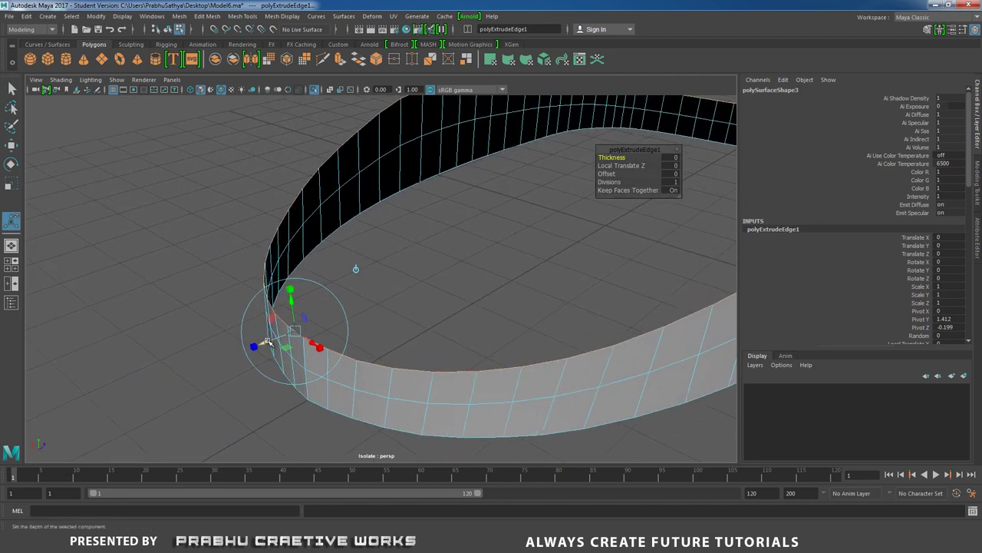
{"action": "left_click_drag", "start_coordinate": [268, 343], "coordinate": [268, 344]}
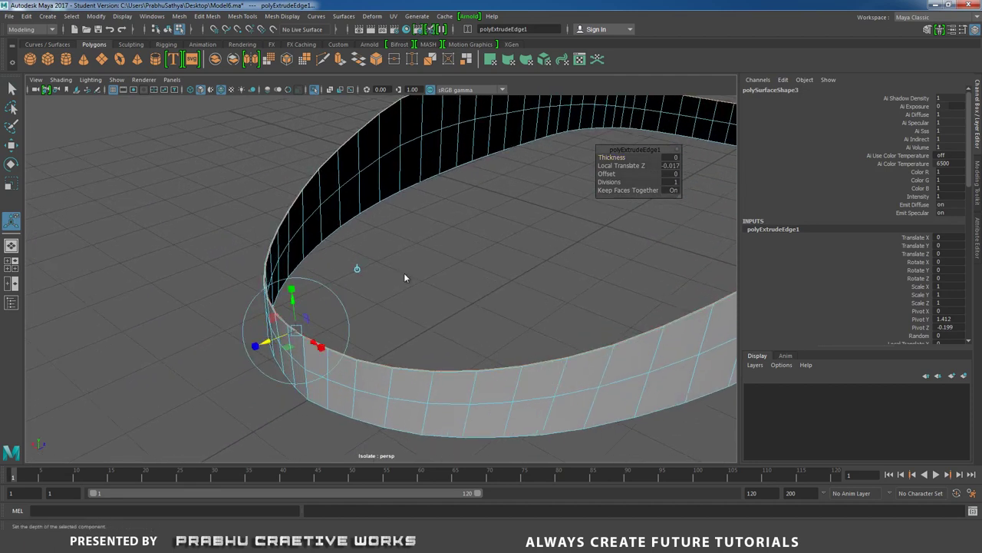
Step: Extrude the band's upper rim edges a second time and try to scale them inward
{"action": "right_click_drag", "start_coordinate": [404, 277], "coordinate": [412, 294], "text": "shift"}
{"action": "key", "text": "w"}
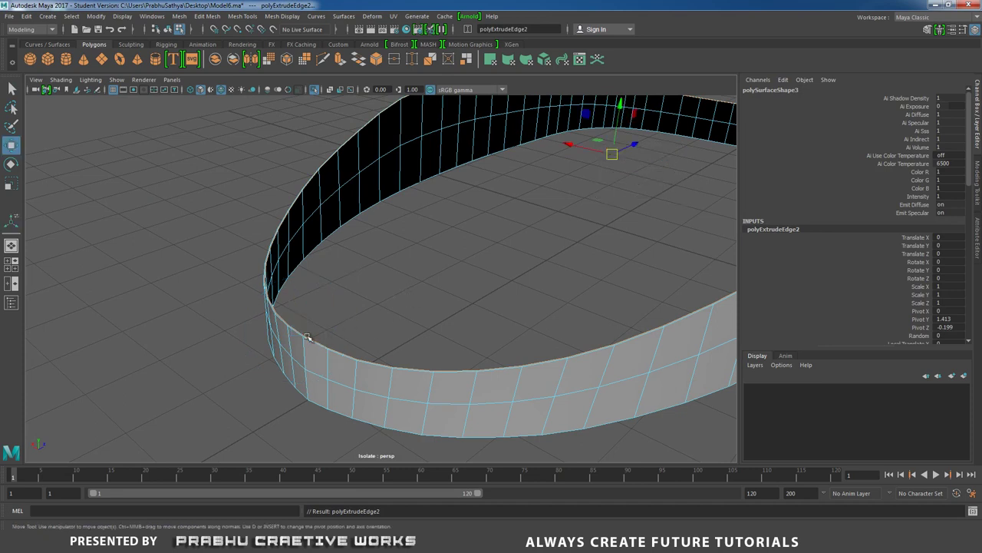
{"action": "left_click_drag", "start_coordinate": [540, 205], "coordinate": [453, 264], "text": "alt"}
{"action": "key", "text": "r"}
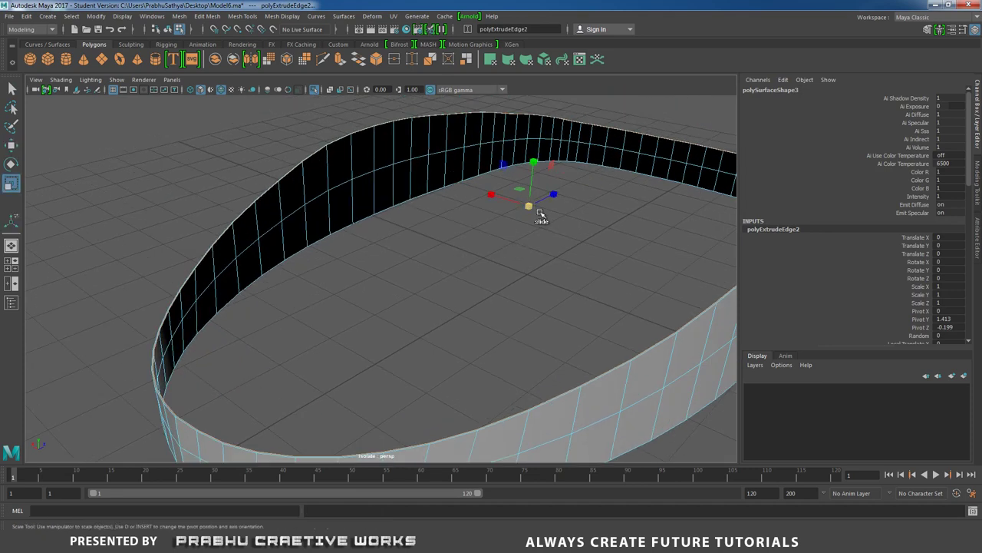
{"action": "left_click_drag", "start_coordinate": [530, 209], "coordinate": [532, 210]}
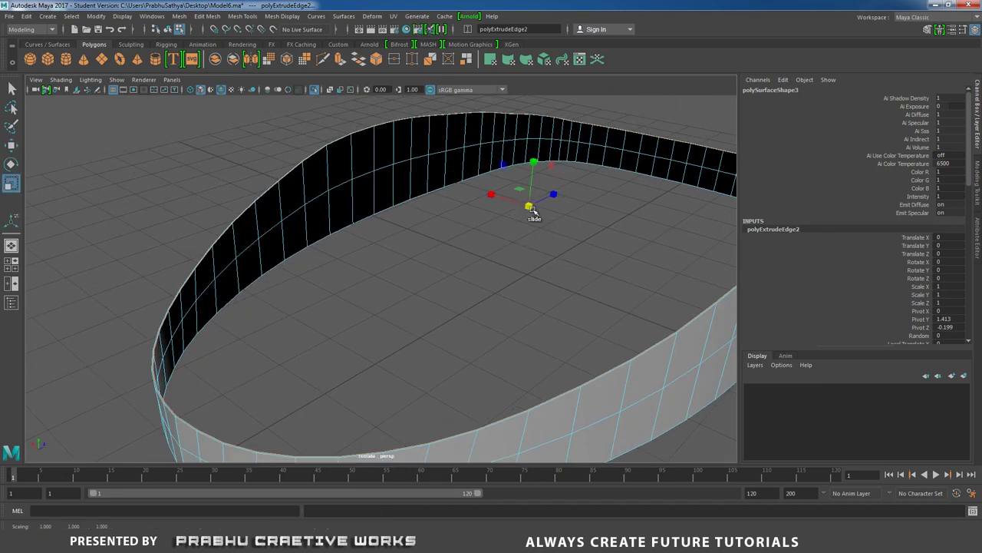
Step: Turn off the transform constraint, scale the extruded rim edges slightly inward and return the band to object mode
{"action": "left_click", "coordinate": [935, 33]}
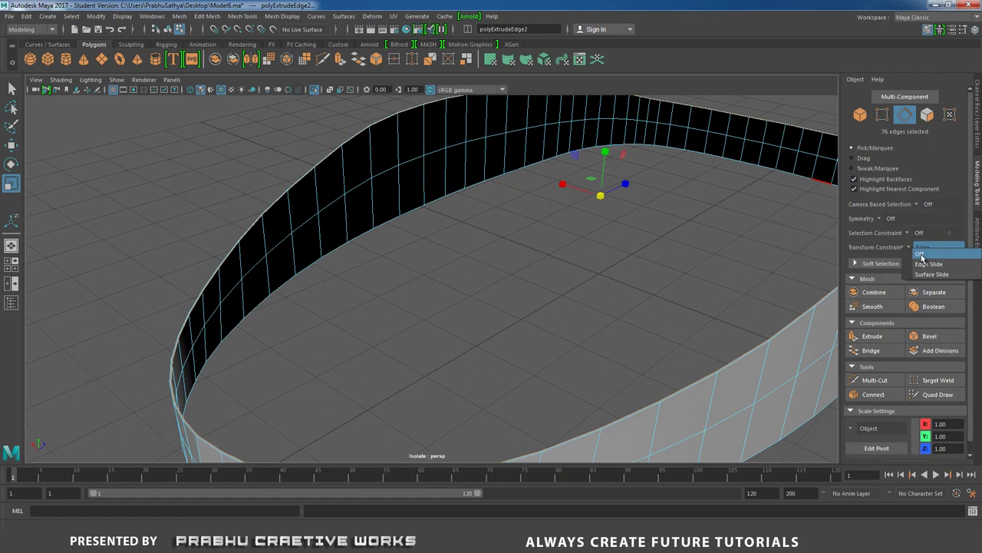
{"action": "left_click", "coordinate": [921, 251]}
{"action": "left_click_drag", "start_coordinate": [603, 199], "coordinate": [600, 198]}
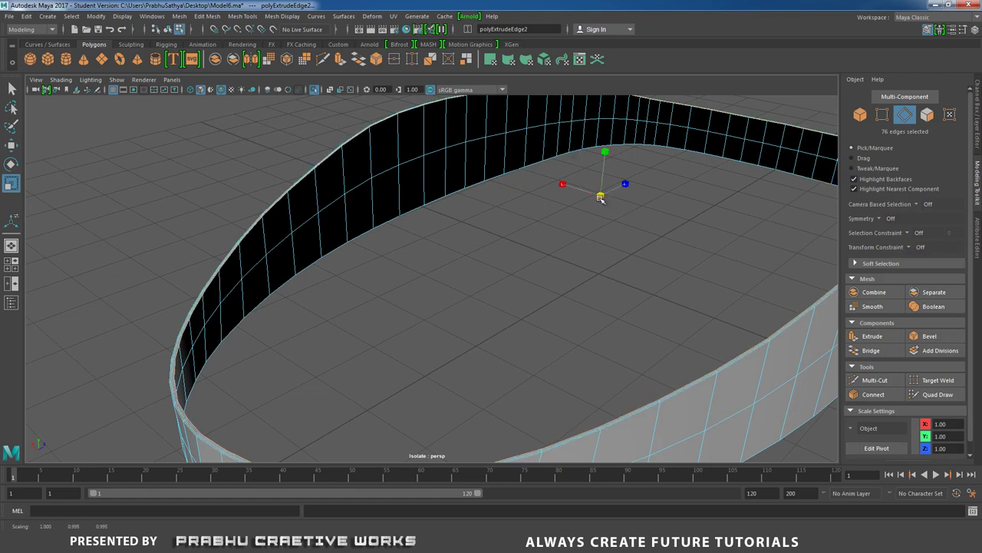
{"action": "scroll", "coordinate": [413, 190], "scroll_direction": "down", "scroll_amount": 2}
{"action": "right_click_drag", "start_coordinate": [400, 169], "coordinate": [443, 155]}
{"action": "middle_click_drag", "start_coordinate": [438, 183], "coordinate": [463, 164], "text": "alt"}
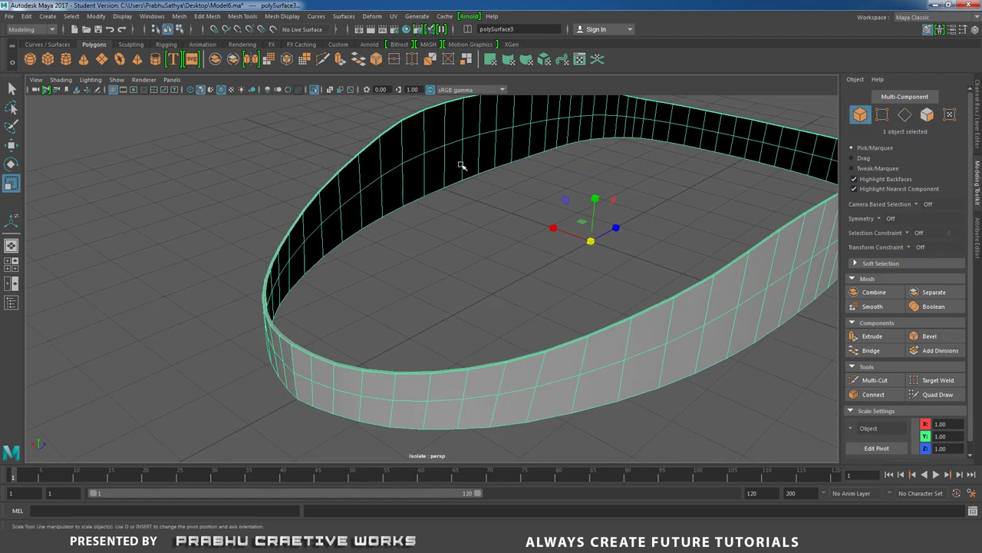
Step: Insert a supporting edge loop on the band's outer wall just below the upper rim and return to object mode
{"action": "left_click_drag", "start_coordinate": [537, 305], "coordinate": [521, 287], "text": "alt"}
{"action": "scroll", "coordinate": [492, 222], "scroll_direction": "up", "scroll_amount": 4}
{"action": "middle_click_drag", "start_coordinate": [476, 191], "coordinate": [464, 171], "text": "alt"}
{"action": "left_click_drag", "start_coordinate": [464, 170], "coordinate": [408, 257], "text": "alt"}
{"action": "right_click_drag", "start_coordinate": [390, 256], "coordinate": [277, 305], "text": "shift"}
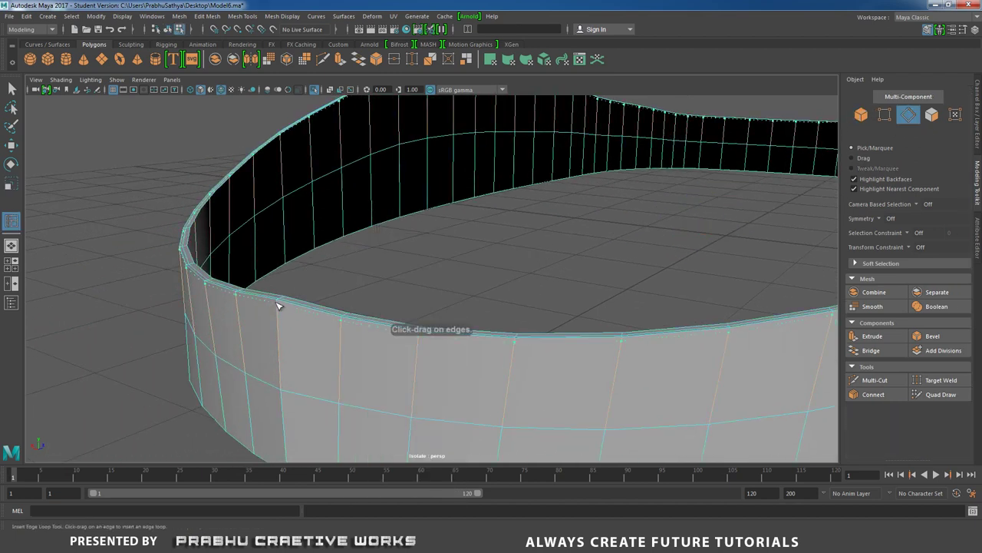
{"action": "left_click", "coordinate": [278, 306]}
{"action": "left_click_drag", "start_coordinate": [456, 283], "coordinate": [414, 232], "text": "alt"}
{"action": "key", "text": "w"}
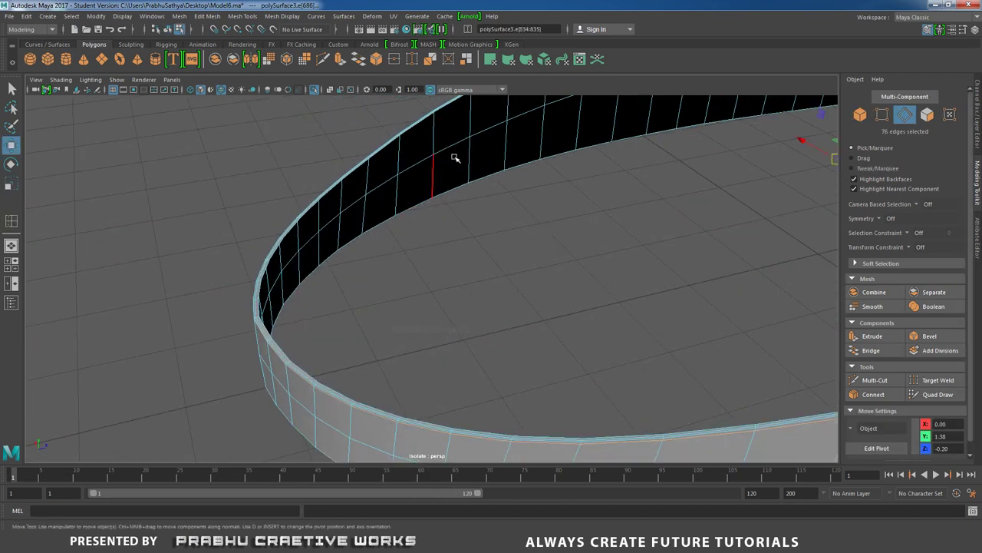
{"action": "right_click_drag", "start_coordinate": [454, 156], "coordinate": [486, 140]}
{"action": "right_click_drag", "start_coordinate": [473, 137], "coordinate": [268, 163], "text": "alt"}
{"action": "middle_click_drag", "start_coordinate": [415, 211], "coordinate": [366, 228], "text": "alt"}
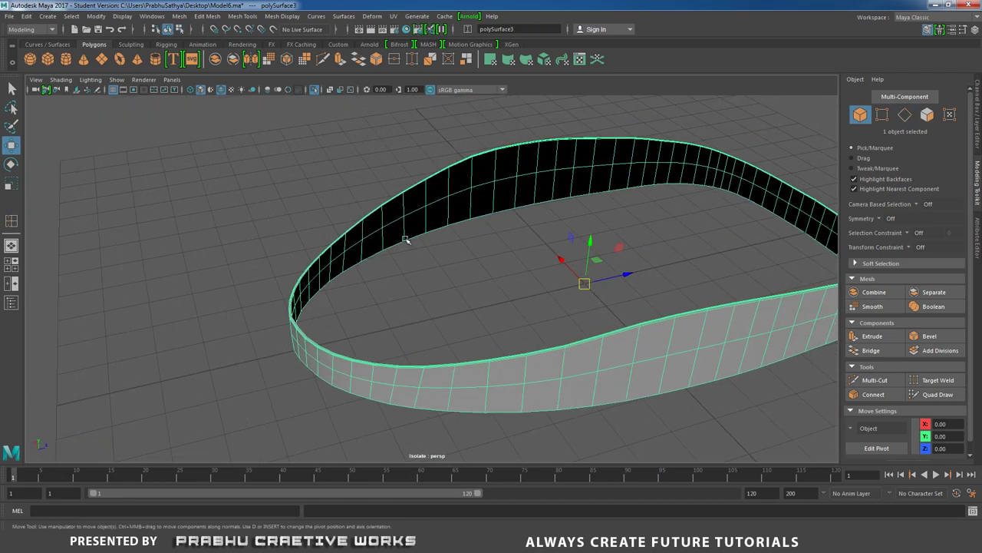
Step: Turn off Wireframe on Shaded, inspect the band's rim and reselect the band
{"action": "left_click", "coordinate": [454, 270]}
{"action": "left_click_drag", "start_coordinate": [454, 270], "coordinate": [518, 280], "text": "alt"}
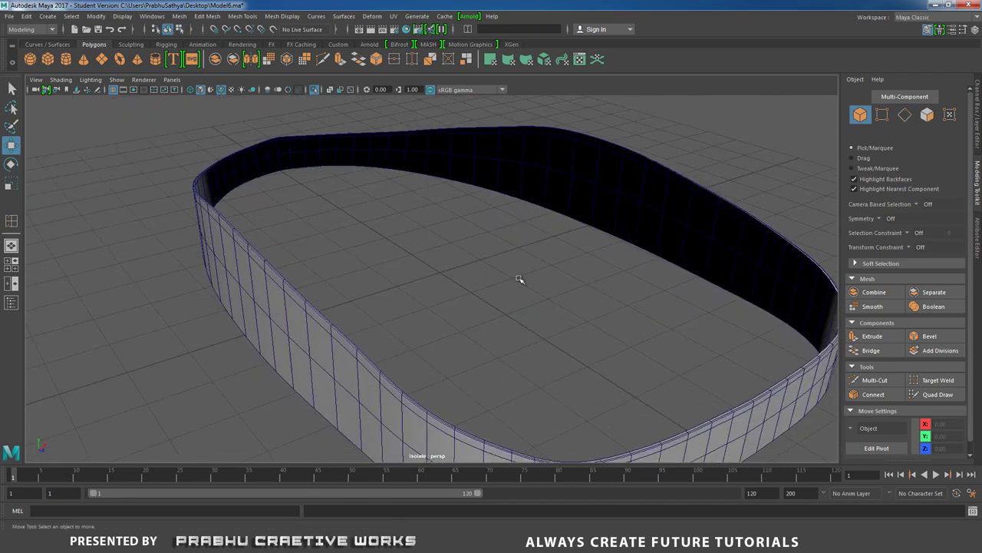
{"action": "key", "text": "a"}
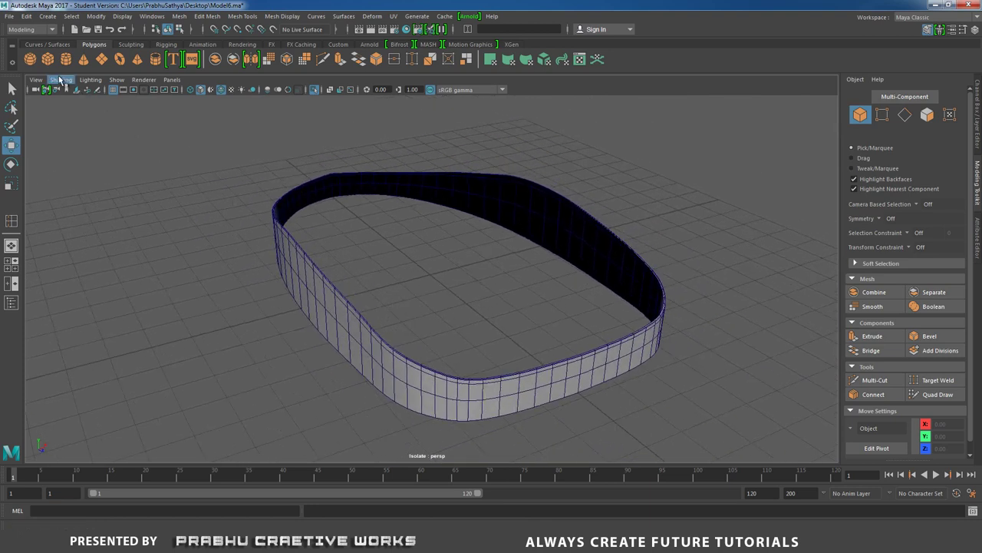
{"action": "left_click", "coordinate": [61, 79]}
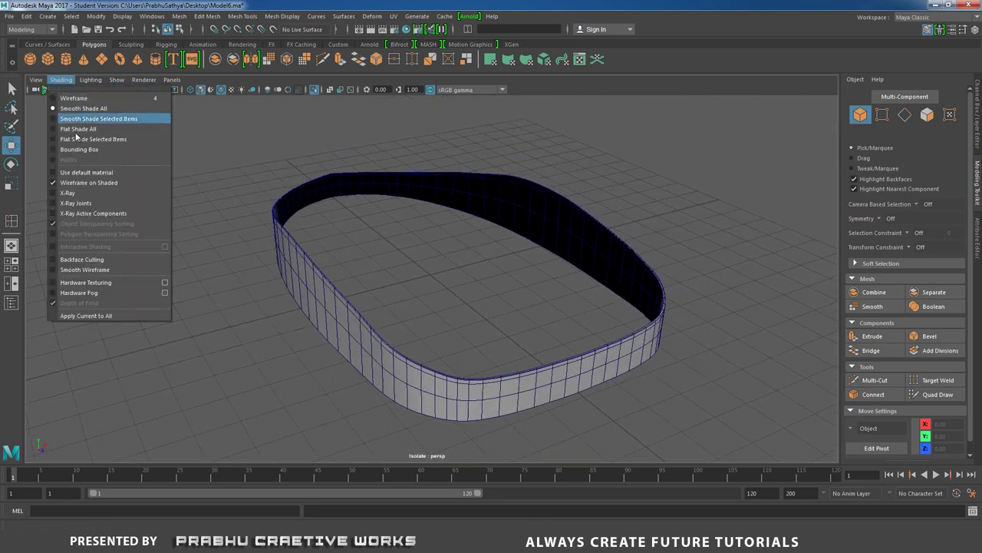
{"action": "left_click", "coordinate": [94, 183]}
{"action": "left_click_drag", "start_coordinate": [215, 228], "coordinate": [250, 246], "text": "alt"}
{"action": "mouse_move", "coordinate": [373, 182]}
{"action": "left_mouse_down", "text": "alt"}
{"action": "mouse_move", "coordinate": [311, 222]}
{"action": "mouse_move", "coordinate": [310, 281]}
{"action": "mouse_move", "coordinate": [330, 158]}
{"action": "mouse_move", "coordinate": [322, 165]}
{"action": "mouse_move", "coordinate": [314, 179]}
{"action": "mouse_move", "coordinate": [376, 189]}
{"action": "left_mouse_up", "text": "alt"}
{"action": "left_click", "coordinate": [437, 280]}
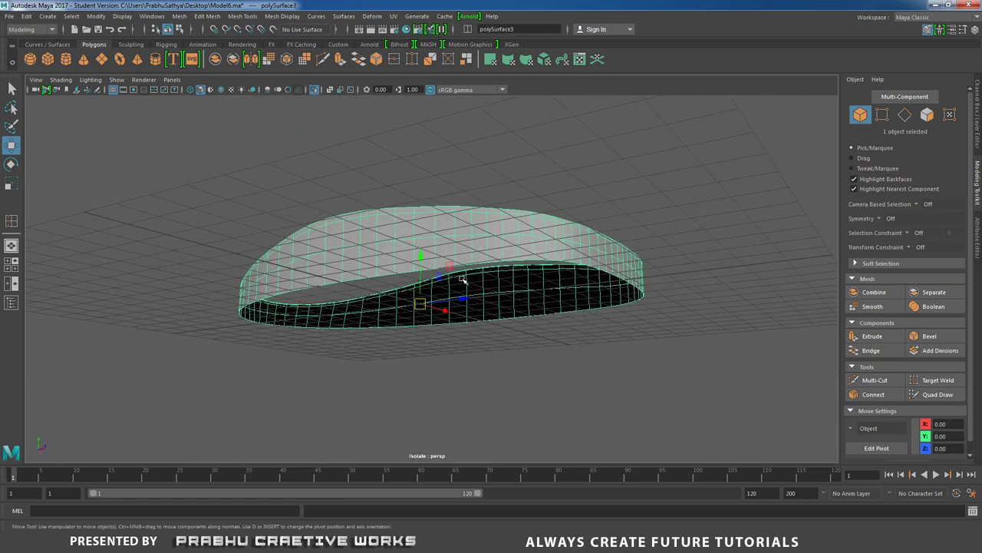
Step: Select the band's bottom border edge loop, extrude it and scale it inward to form a floor with a small central opening
{"action": "left_click_drag", "start_coordinate": [478, 292], "coordinate": [358, 213], "text": "alt"}
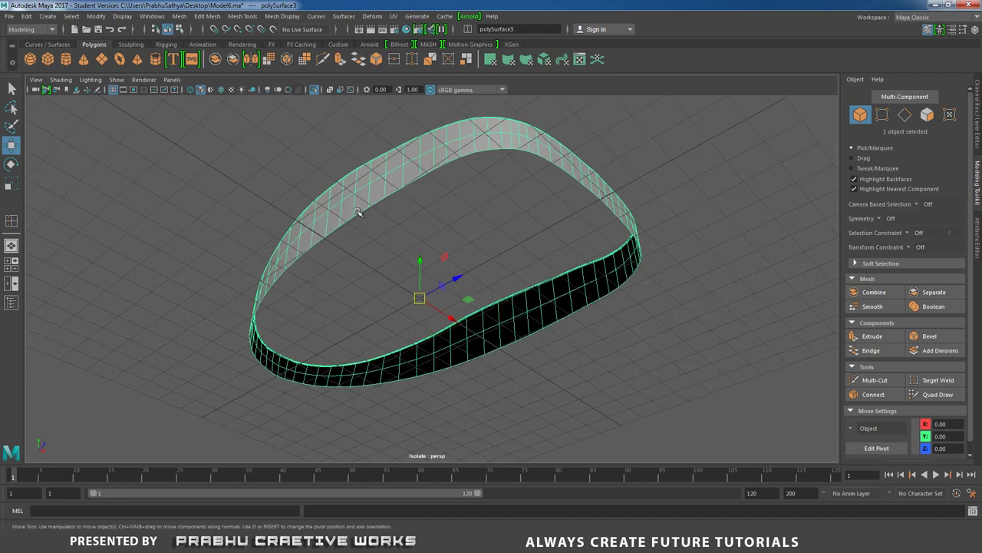
{"action": "right_click_drag", "start_coordinate": [358, 212], "coordinate": [351, 179]}
{"action": "double_click", "coordinate": [357, 214]}
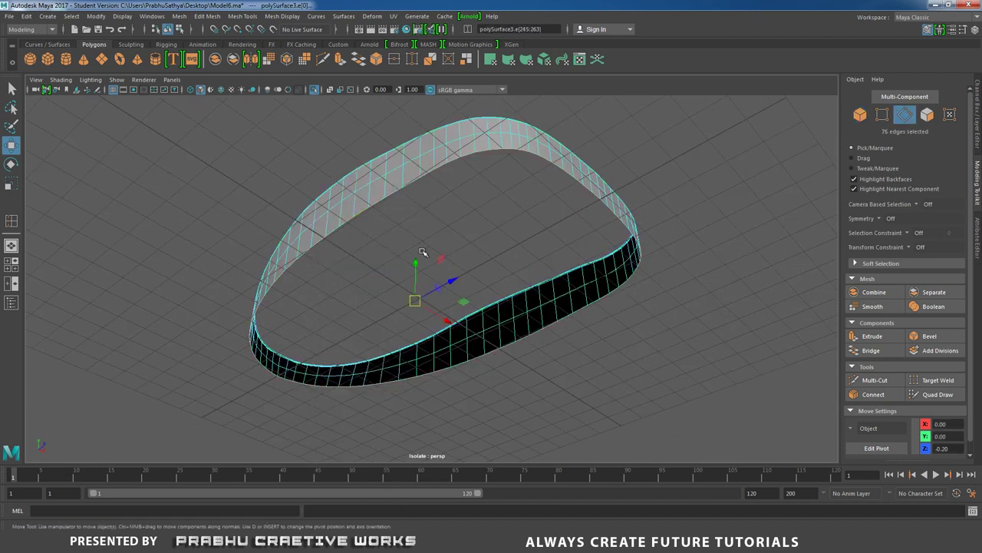
{"action": "right_click_drag", "start_coordinate": [422, 251], "coordinate": [426, 270], "text": "shift"}
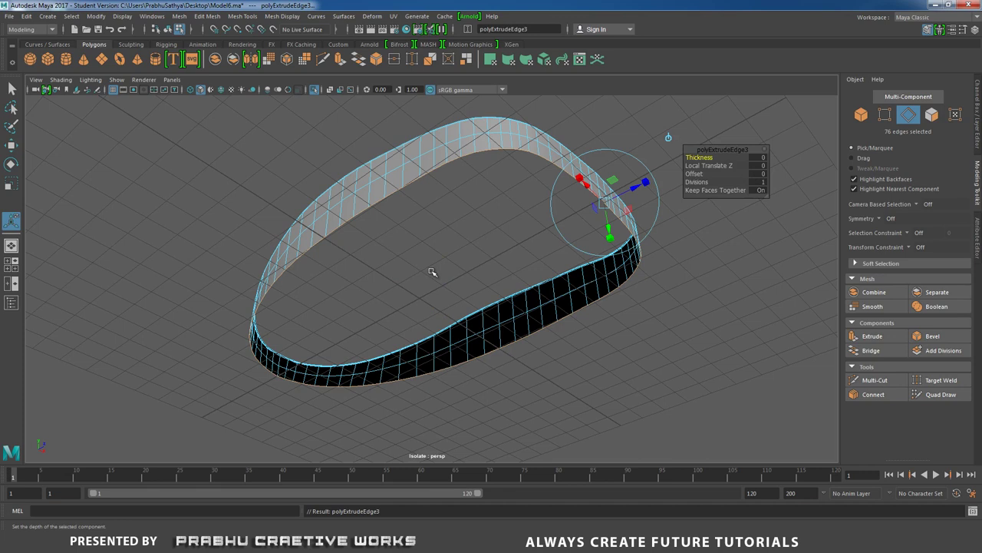
{"action": "key", "text": "r"}
{"action": "left_click_drag", "start_coordinate": [418, 298], "coordinate": [200, 389]}
Step: Extrude the edges around the floor's central opening with a Local Translate Z of -0.039
{"action": "left_click_drag", "start_coordinate": [351, 306], "coordinate": [317, 300], "text": "alt"}
{"action": "scroll", "coordinate": [459, 323], "scroll_direction": "up", "scroll_amount": 4}
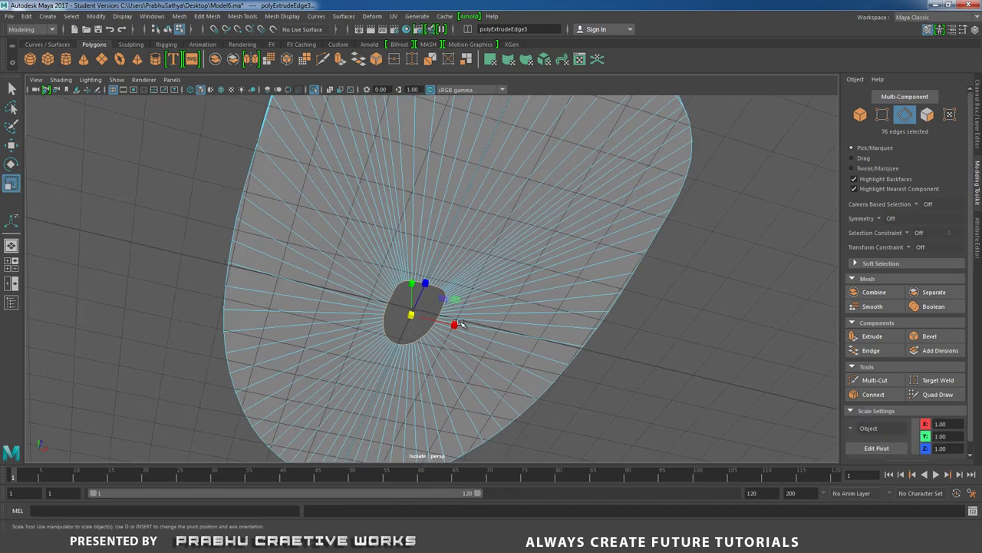
{"action": "left_click_drag", "start_coordinate": [440, 289], "coordinate": [400, 365], "text": "alt"}
{"action": "key", "text": "ctrl+e"}
Step: Extrude the opening's edges once more and move them along X to about 0.09
{"action": "right_click", "coordinate": [509, 339], "text": "shift"}
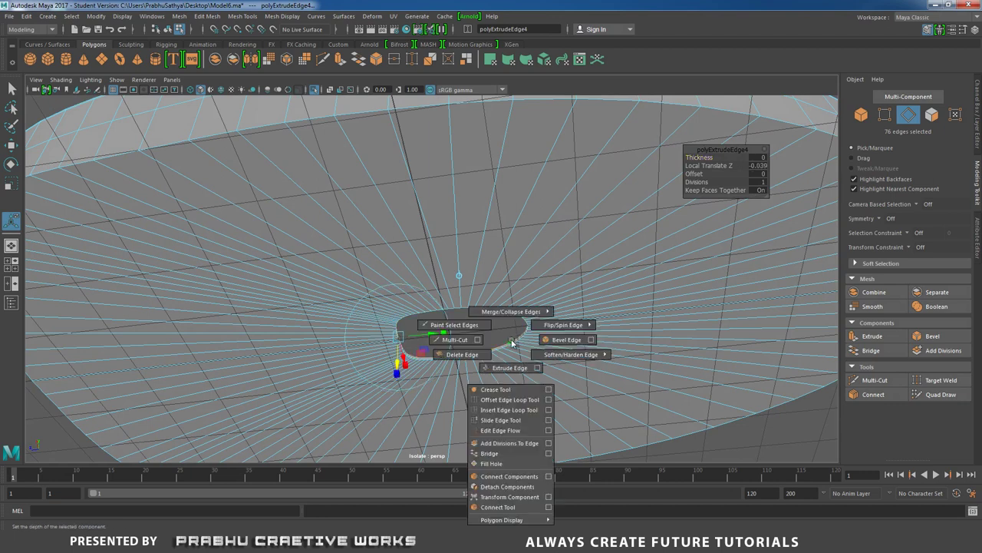
{"action": "left_click", "coordinate": [510, 354]}
{"action": "key", "text": "w"}
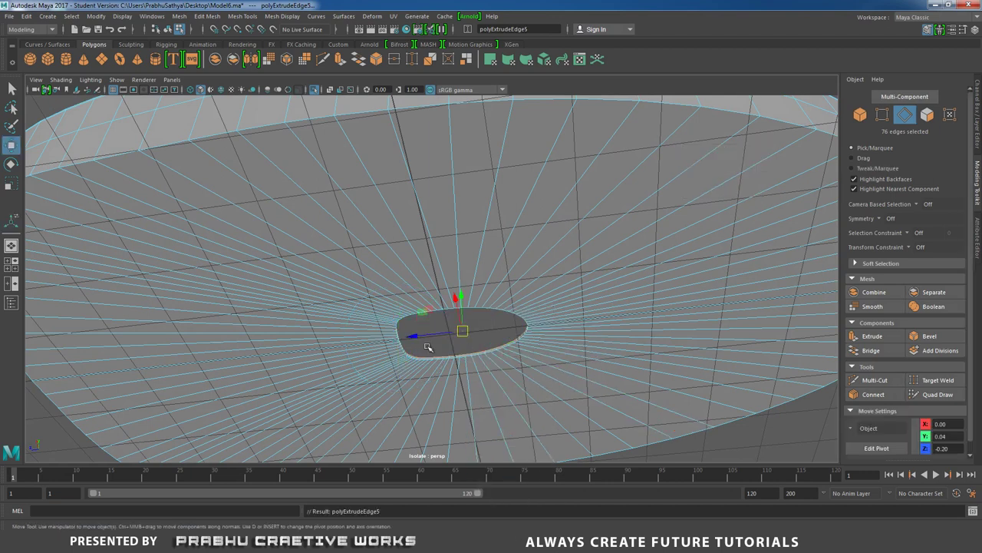
{"action": "left_click_drag", "start_coordinate": [453, 298], "coordinate": [453, 295]}
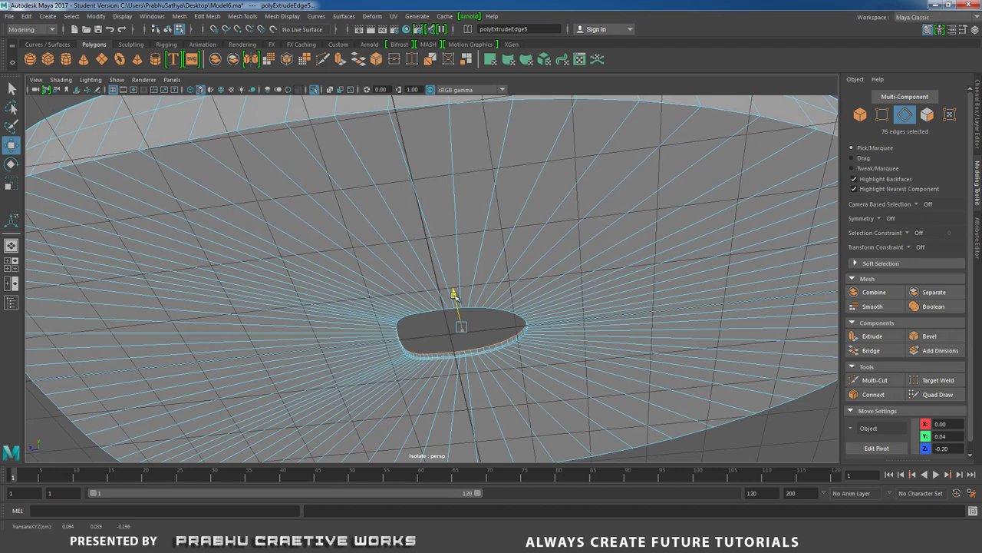
{"action": "left_click_drag", "start_coordinate": [330, 227], "coordinate": [418, 286], "text": "alt"}
{"action": "scroll", "coordinate": [430, 293], "scroll_direction": "down", "scroll_amount": 5}
{"action": "left_click", "coordinate": [445, 300]}
{"action": "left_click_drag", "start_coordinate": [356, 259], "coordinate": [392, 242], "text": "alt"}
{"action": "scroll", "coordinate": [462, 208], "scroll_direction": "up", "scroll_amount": 5}
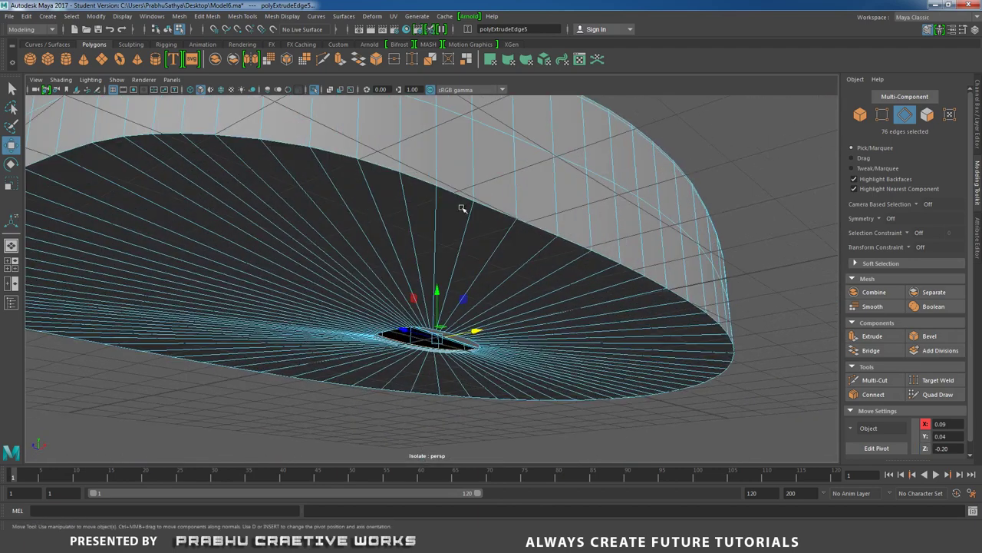
Step: Bevel the outer edge loop between the band's side and floor with a fraction of 0.05 and 2 segments, and return to object mode
{"action": "right_click_drag", "start_coordinate": [461, 208], "coordinate": [482, 159]}
{"action": "left_click_drag", "start_coordinate": [482, 160], "coordinate": [404, 219], "text": "alt"}
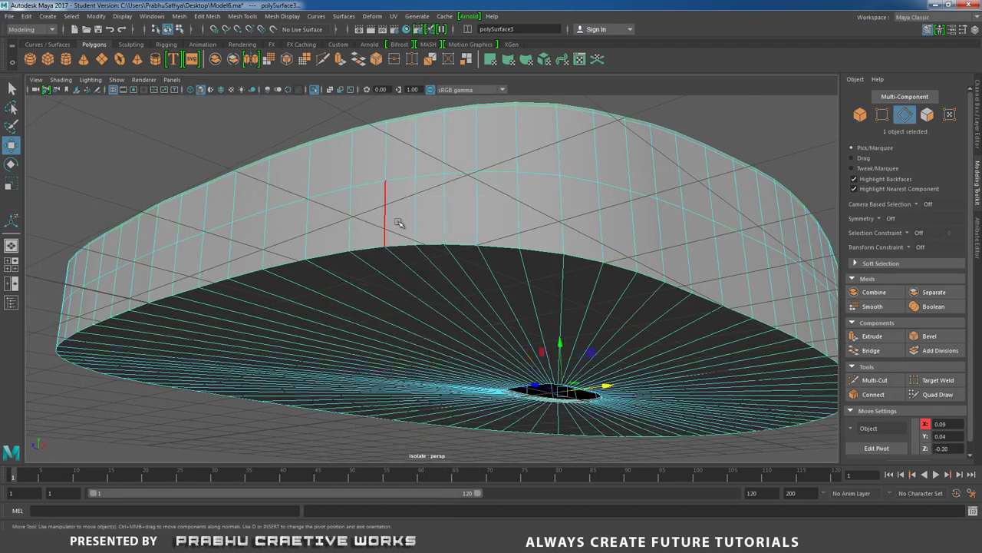
{"action": "left_click", "coordinate": [402, 246]}
{"action": "right_click", "coordinate": [474, 245], "text": "shift"}
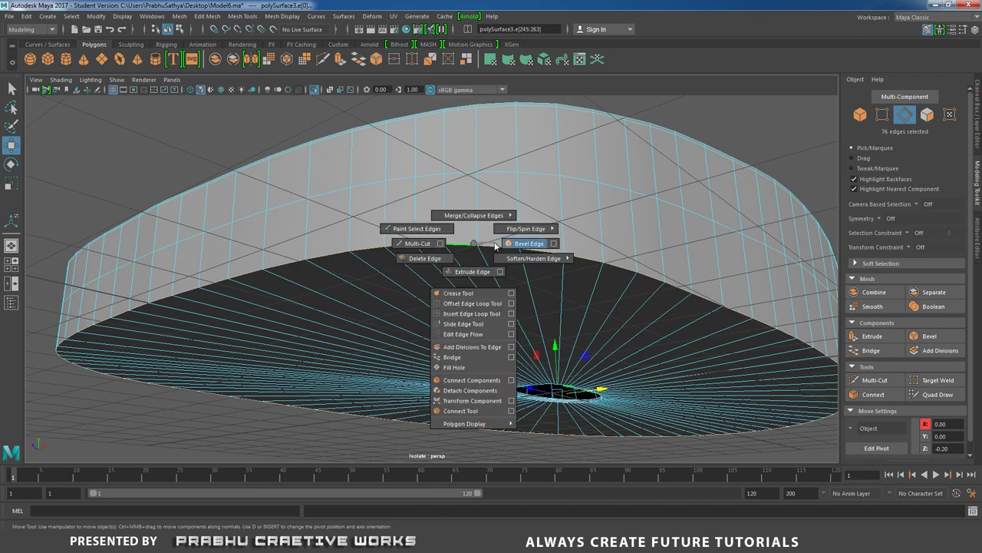
{"action": "right_click_drag", "start_coordinate": [495, 246], "coordinate": [506, 245], "text": "shift"}
{"action": "left_click_drag", "start_coordinate": [482, 223], "coordinate": [665, 191], "text": "alt"}
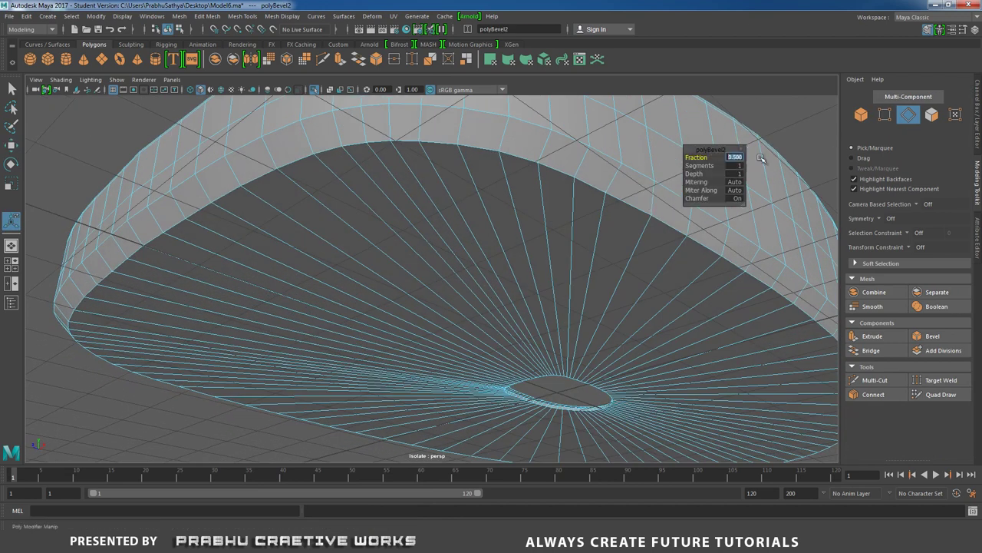
{"action": "type", "text": "0.0"}
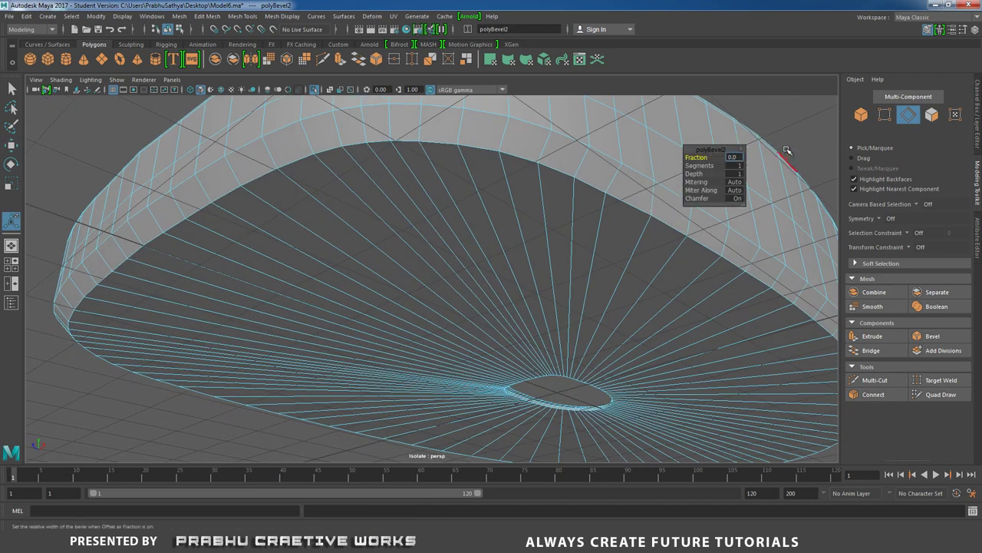
{"action": "type", "text": "5"}
{"action": "key", "text": "Return"}
{"action": "left_click", "coordinate": [738, 166]}
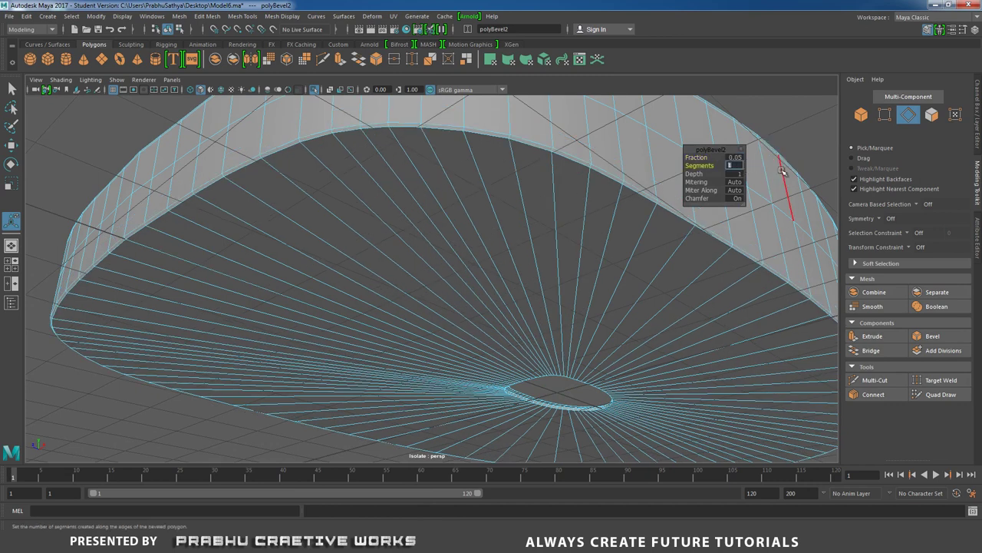
{"action": "type", "text": "2"}
{"action": "key", "text": "Return"}
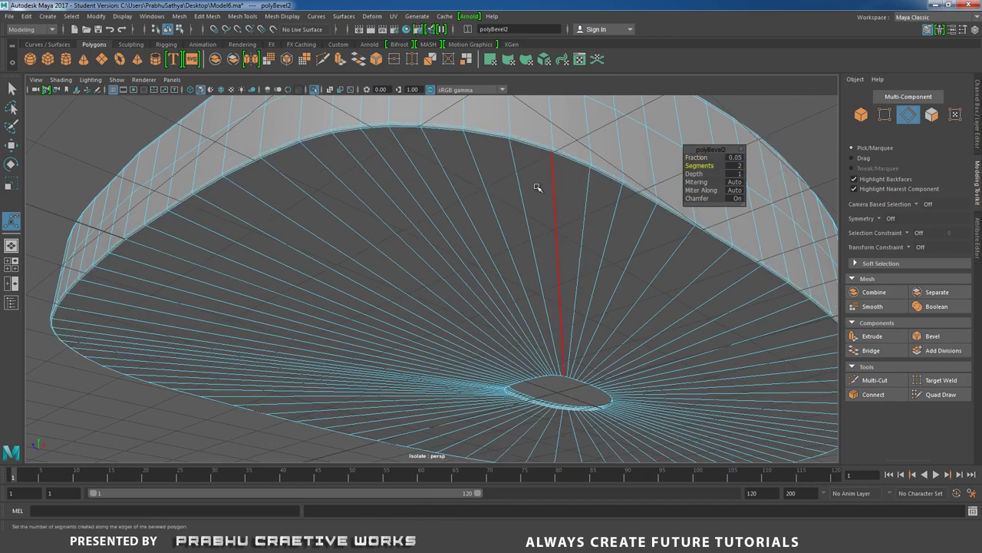
{"action": "right_click_drag", "start_coordinate": [538, 186], "coordinate": [371, 134]}
{"action": "left_click_drag", "start_coordinate": [372, 134], "coordinate": [402, 202], "text": "alt"}
{"action": "left_click", "coordinate": [603, 329]}
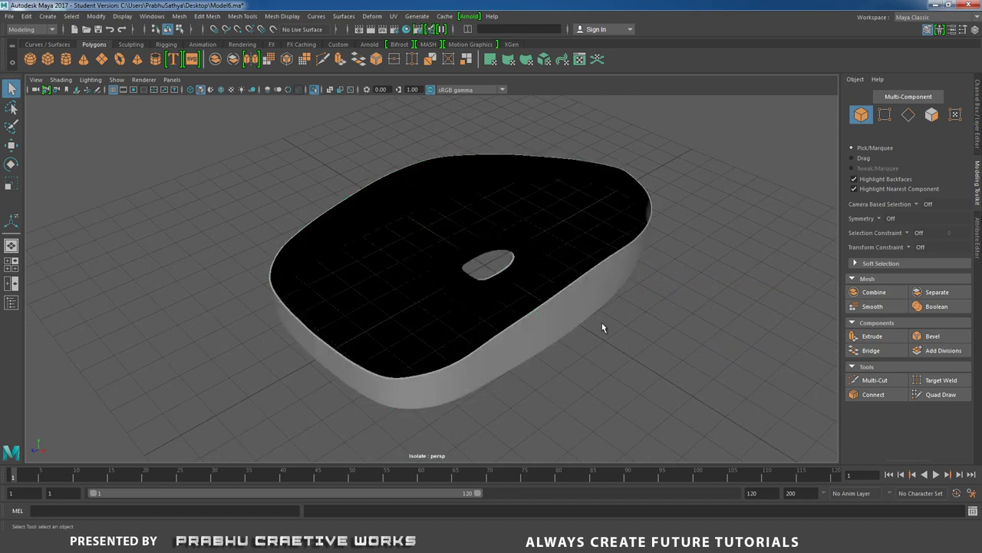
Step: Insert an edge loop close around the floor's central opening with the Insert Edge Loop Tool, and return to object mode
{"action": "left_click_drag", "start_coordinate": [602, 322], "coordinate": [468, 202], "text": "alt"}
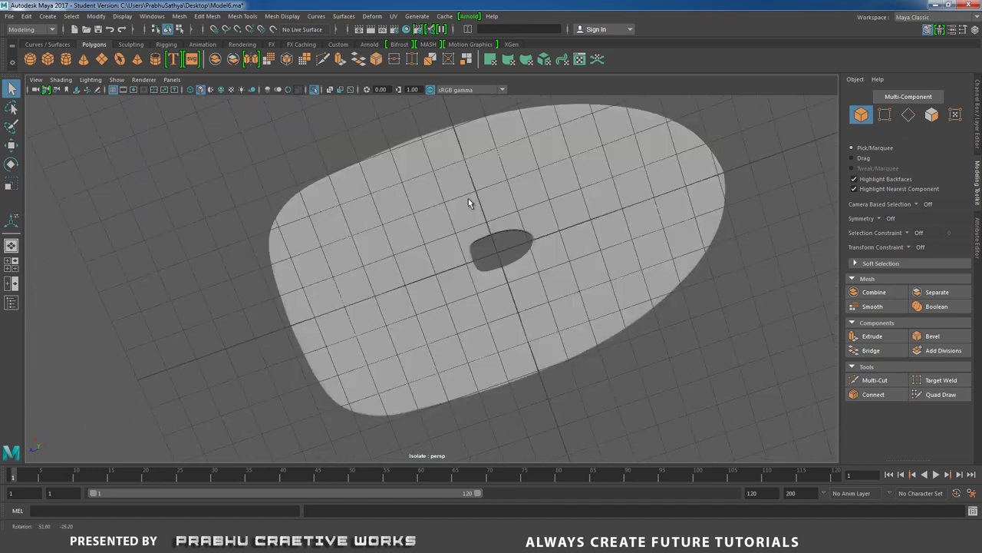
{"action": "scroll", "coordinate": [553, 270], "scroll_direction": "up", "scroll_amount": 6}
{"action": "scroll", "coordinate": [553, 237], "scroll_direction": "up", "scroll_amount": 3}
{"action": "left_click", "coordinate": [487, 285]}
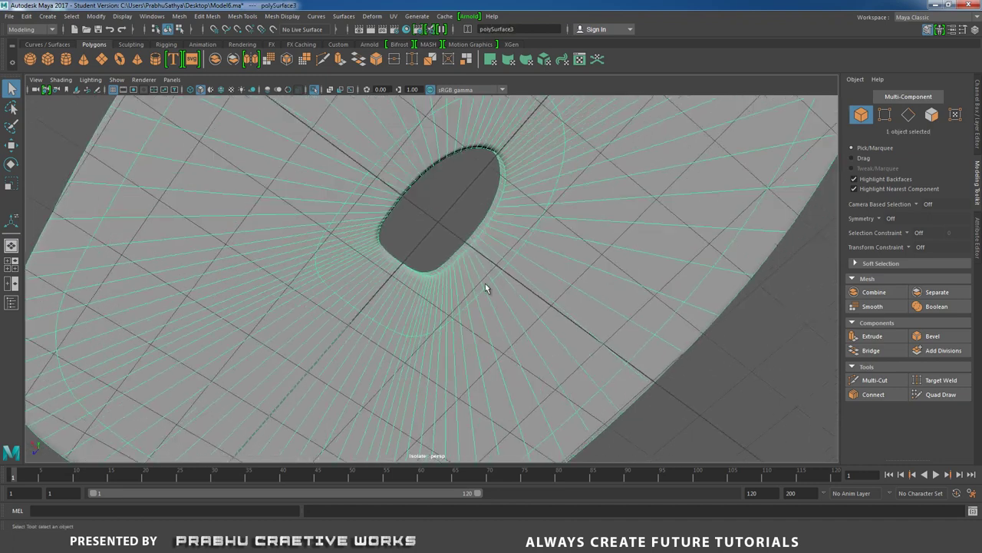
{"action": "scroll", "coordinate": [540, 282], "scroll_direction": "up", "scroll_amount": 3}
{"action": "scroll", "coordinate": [516, 284], "scroll_direction": "up", "scroll_amount": 2}
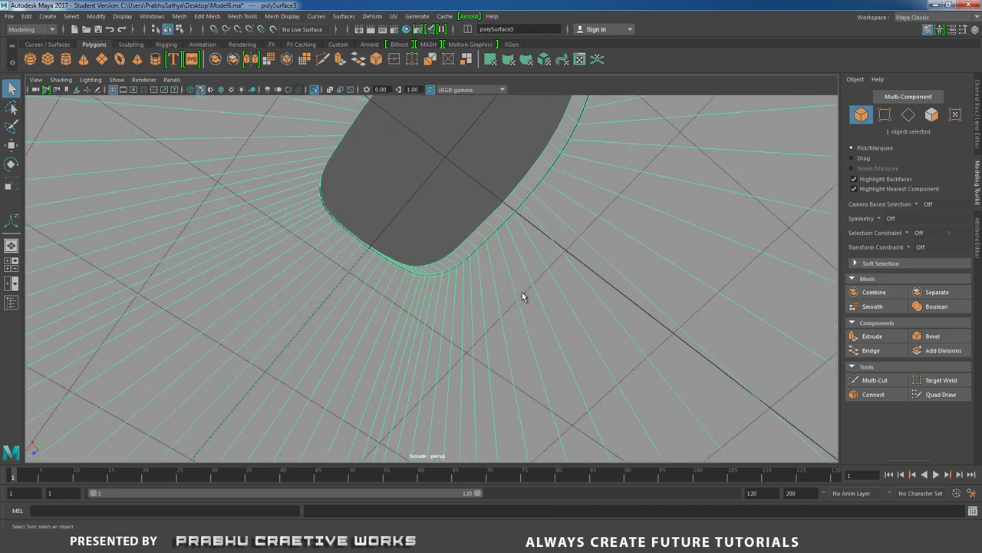
{"action": "right_click_drag", "start_coordinate": [377, 250], "coordinate": [319, 264], "text": "shift"}
{"action": "scroll", "coordinate": [338, 254], "scroll_direction": "up", "scroll_amount": 2}
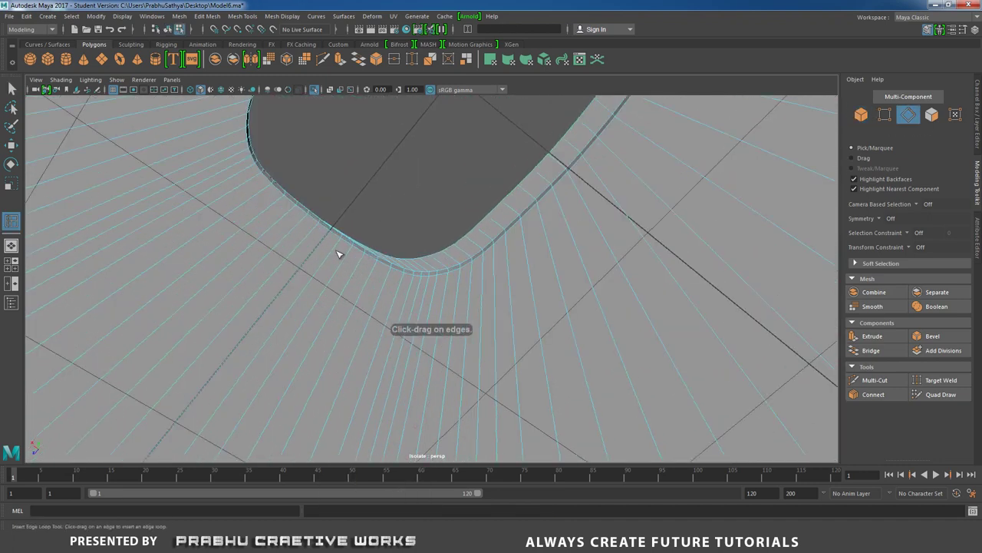
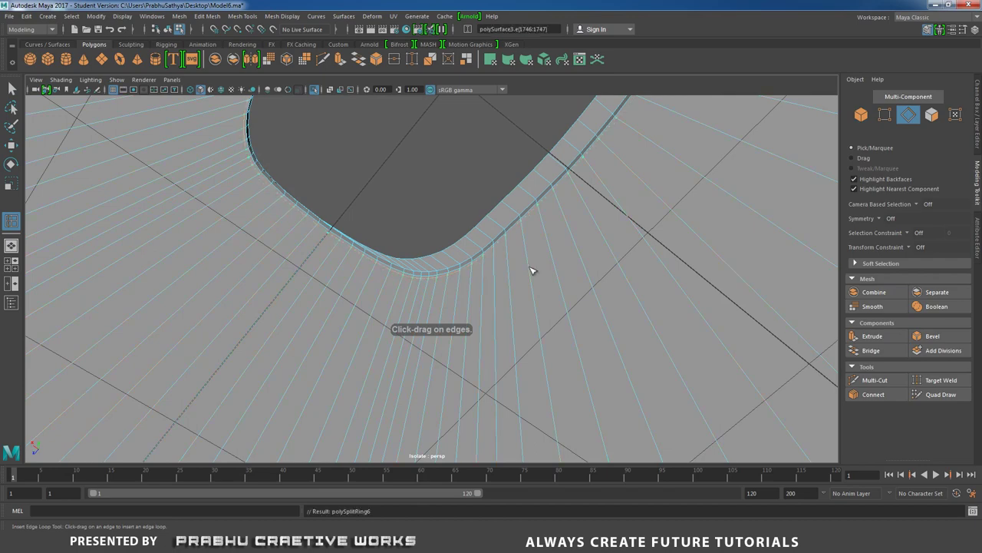
{"action": "right_click_drag", "start_coordinate": [533, 270], "coordinate": [327, 187], "text": "alt"}
{"action": "left_click_drag", "start_coordinate": [327, 187], "coordinate": [357, 224], "text": "alt"}
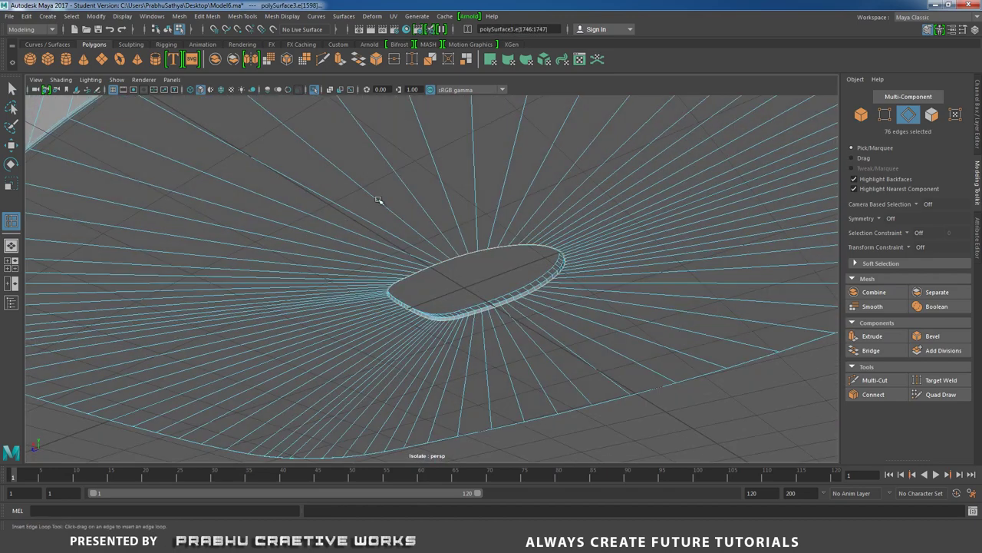
{"action": "key", "text": "w"}
{"action": "right_click_drag", "start_coordinate": [406, 169], "coordinate": [454, 154]}
Step: Move the border edge loop of the floor's opening along Y to deepen its rim, and show the band in smooth preview
{"action": "right_click_drag", "start_coordinate": [383, 161], "coordinate": [208, 140], "text": "alt"}
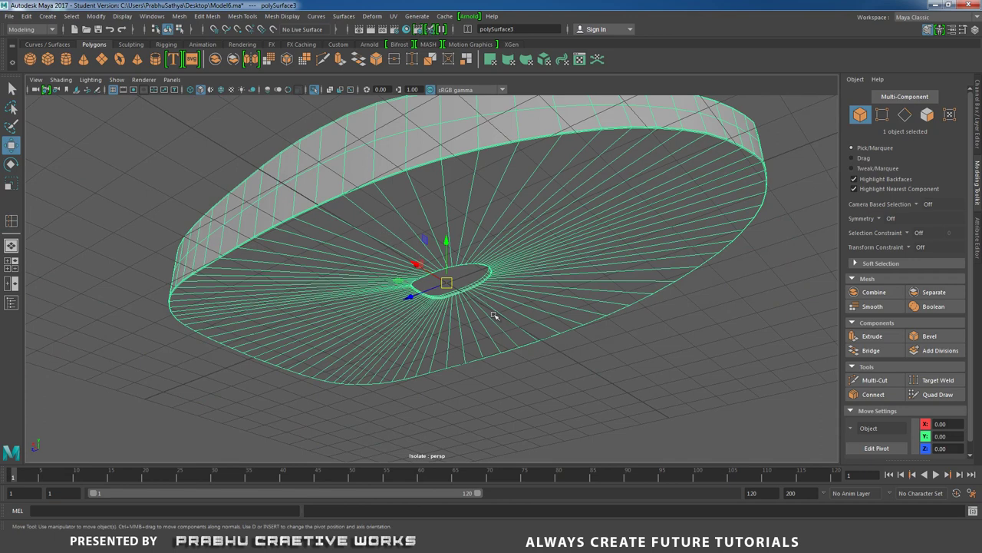
{"action": "left_click", "coordinate": [570, 351]}
{"action": "left_click_drag", "start_coordinate": [570, 351], "coordinate": [441, 310], "text": "alt"}
{"action": "right_click_drag", "start_coordinate": [353, 253], "coordinate": [512, 316], "text": "alt"}
{"action": "middle_click_drag", "start_coordinate": [470, 278], "coordinate": [568, 267], "text": "alt"}
{"action": "right_click_drag", "start_coordinate": [502, 245], "coordinate": [588, 289], "text": "alt"}
{"action": "left_click", "coordinate": [589, 291]}
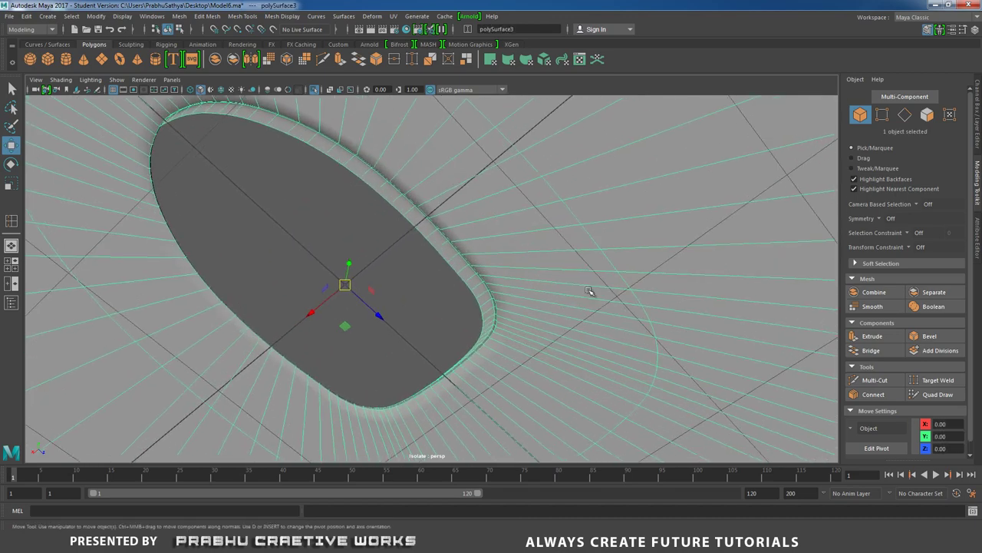
{"action": "left_click_drag", "start_coordinate": [515, 265], "coordinate": [583, 273], "text": "alt"}
{"action": "middle_click_drag", "start_coordinate": [582, 272], "coordinate": [515, 261], "text": "alt"}
{"action": "right_click_drag", "start_coordinate": [515, 261], "coordinate": [510, 221], "text": "alt"}
{"action": "double_click", "coordinate": [535, 282]}
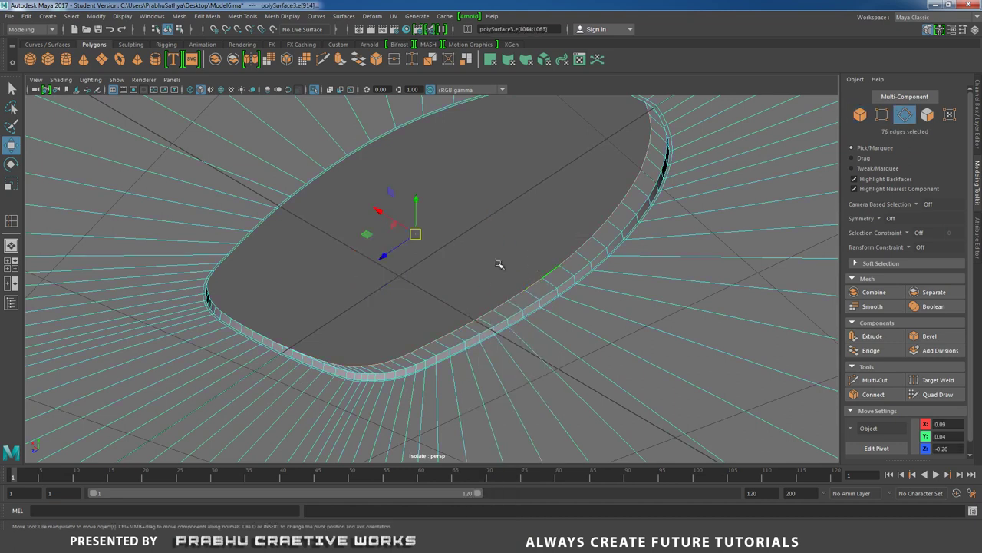
{"action": "left_click_drag", "start_coordinate": [499, 264], "coordinate": [262, 253], "text": "alt"}
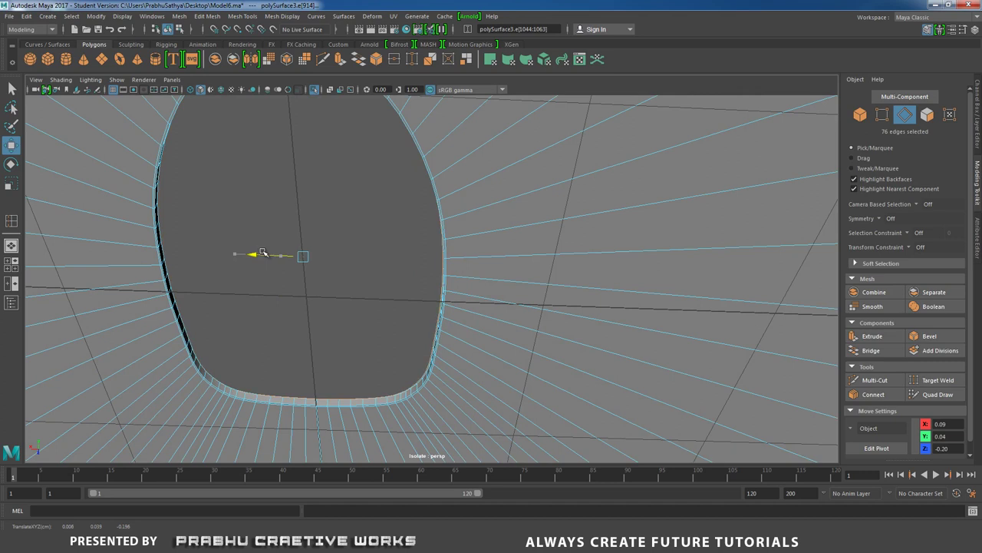
{"action": "left_click_drag", "start_coordinate": [316, 235], "coordinate": [418, 224]}
{"action": "scroll", "coordinate": [313, 217], "scroll_direction": "down", "scroll_amount": 3}
{"action": "right_click_drag", "start_coordinate": [559, 247], "coordinate": [629, 246]}
{"action": "key", "text": "3"}
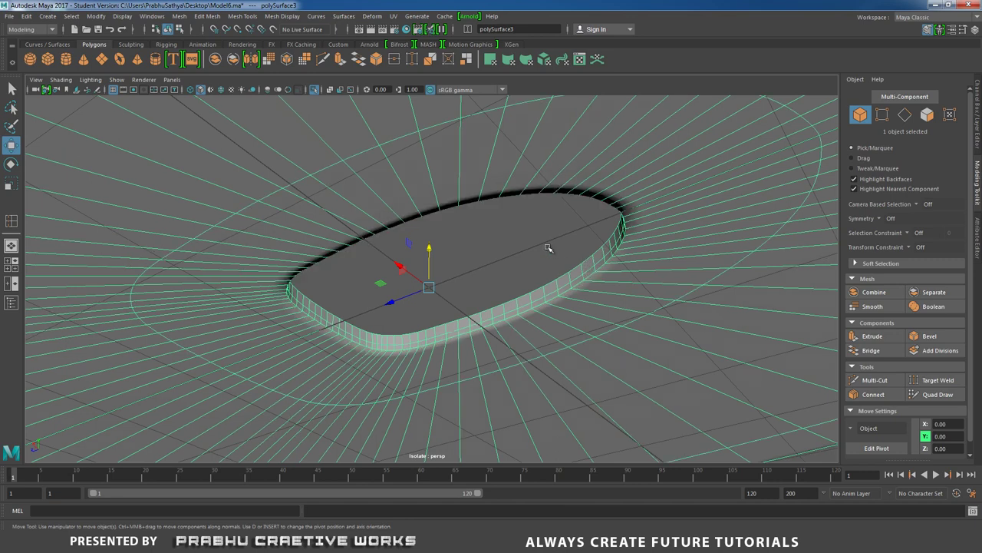
Step: End the band's isolation to show the whole mouse and hide the front button panel on the left of the scroll wheel
{"action": "left_click", "coordinate": [548, 248]}
{"action": "scroll", "coordinate": [390, 222], "scroll_direction": "down", "scroll_amount": 4}
{"action": "left_click_drag", "start_coordinate": [333, 147], "coordinate": [483, 201], "text": "alt"}
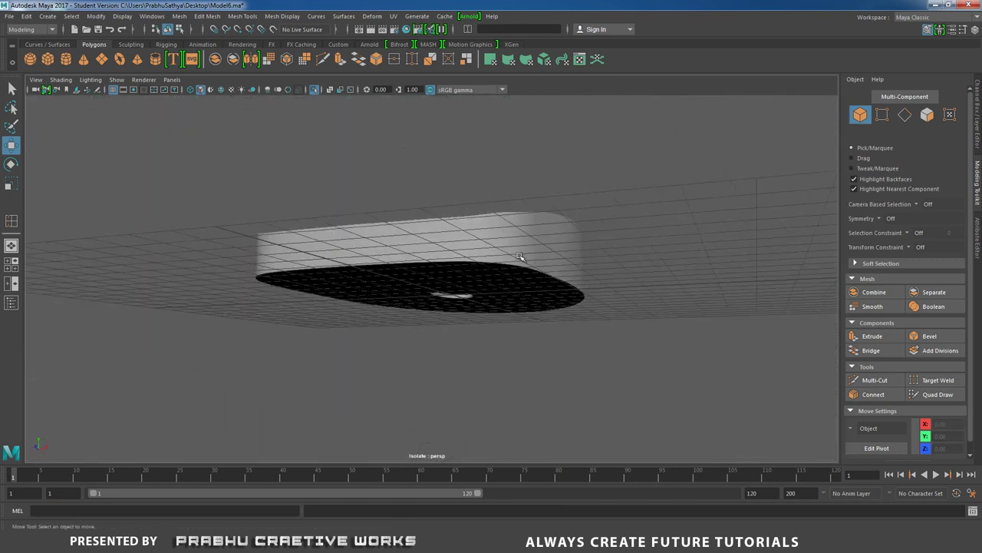
{"action": "left_click", "coordinate": [429, 245]}
{"action": "left_click", "coordinate": [315, 90]}
{"action": "left_click_drag", "start_coordinate": [363, 169], "coordinate": [369, 229], "text": "alt"}
{"action": "left_click", "coordinate": [352, 247]}
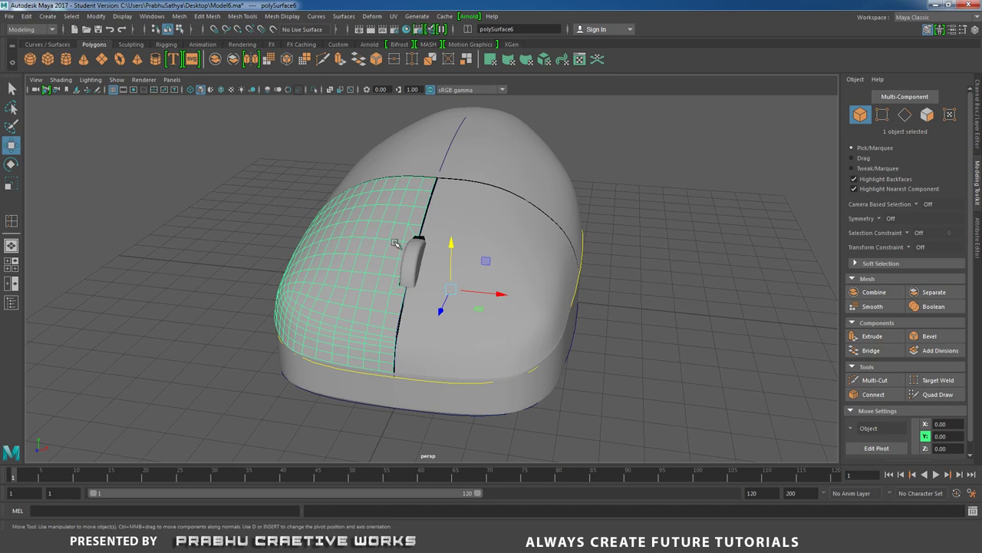
{"action": "left_click", "coordinate": [454, 219]}
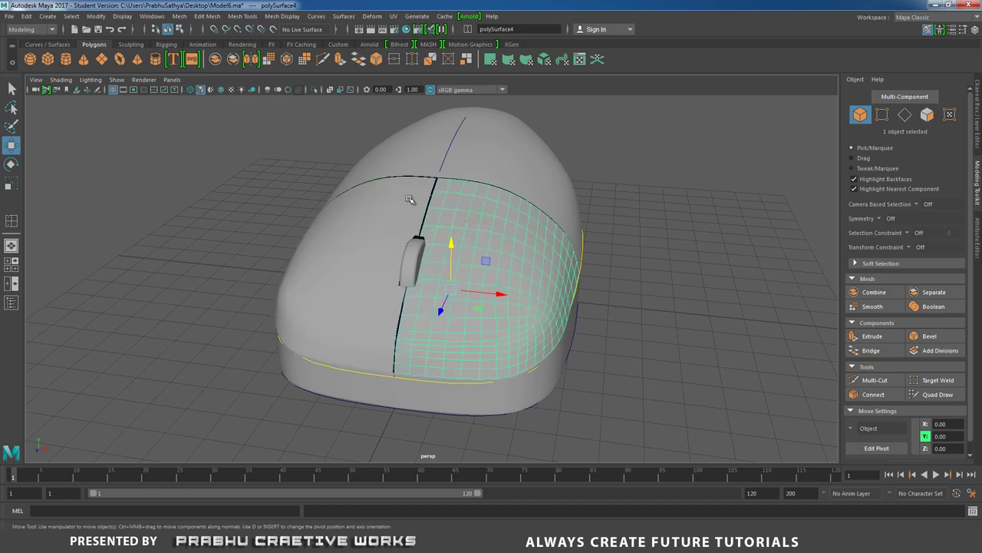
{"action": "left_click", "coordinate": [376, 208]}
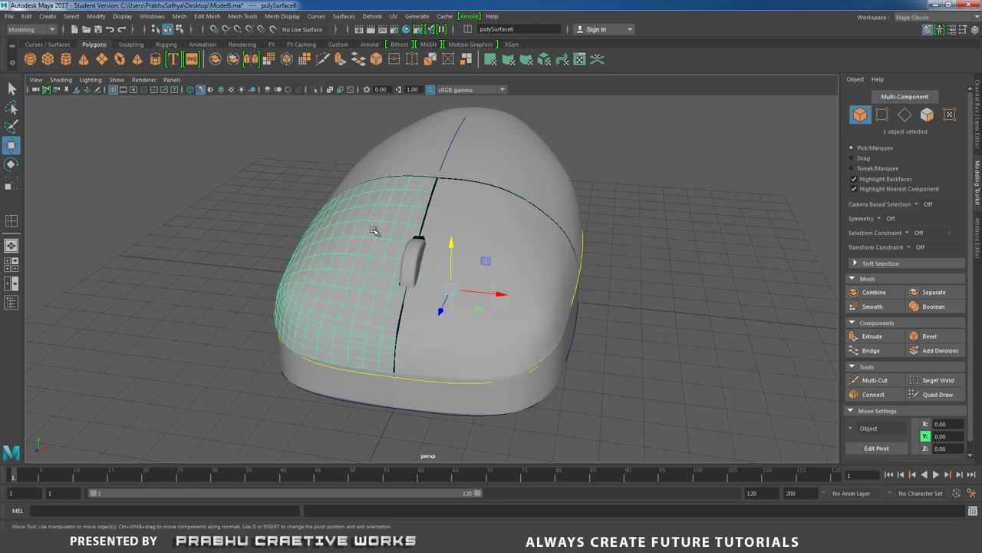
{"action": "key", "text": "ctrl+h"}
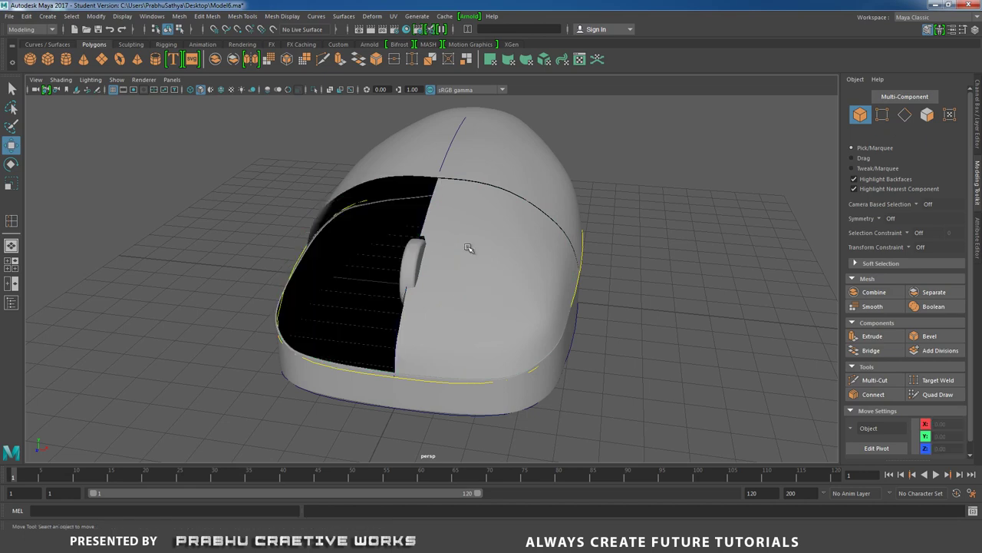
Step: Isolate the remaining front button panel and select its entire border edge loop
{"action": "left_click", "coordinate": [469, 252]}
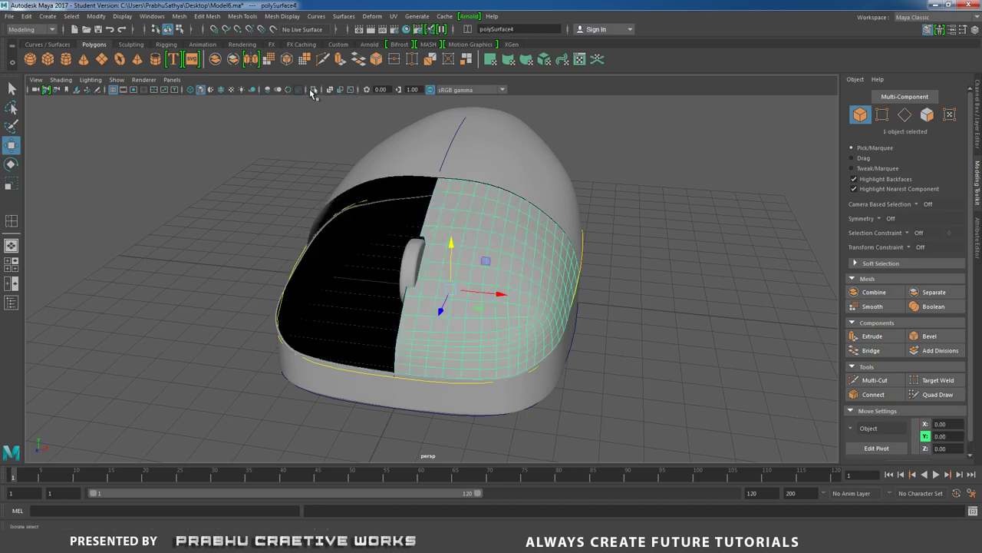
{"action": "left_click", "coordinate": [313, 90]}
{"action": "left_click_drag", "start_coordinate": [366, 192], "coordinate": [426, 213], "text": "alt"}
{"action": "right_click_drag", "start_coordinate": [425, 212], "coordinate": [467, 219], "text": "alt"}
{"action": "middle_click_drag", "start_coordinate": [466, 220], "coordinate": [404, 218], "text": "alt"}
{"action": "right_click_drag", "start_coordinate": [404, 218], "coordinate": [483, 246], "text": "alt"}
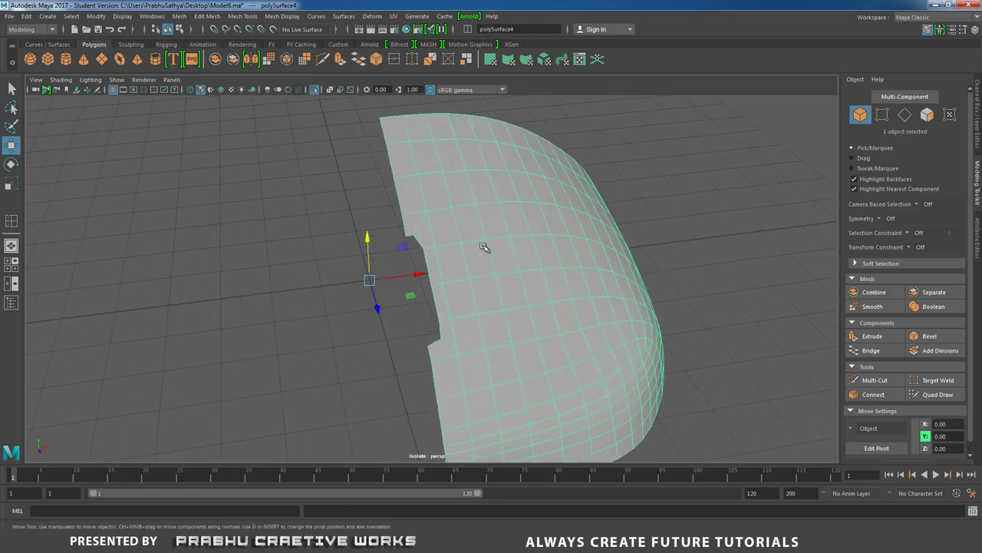
{"action": "right_click", "coordinate": [445, 202]}
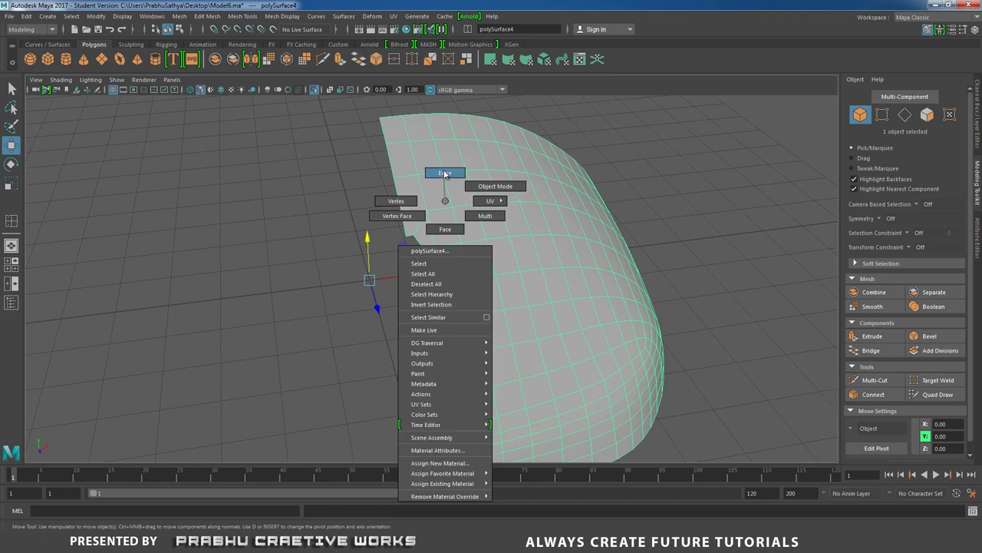
{"action": "left_click", "coordinate": [443, 174]}
{"action": "double_click", "coordinate": [398, 199]}
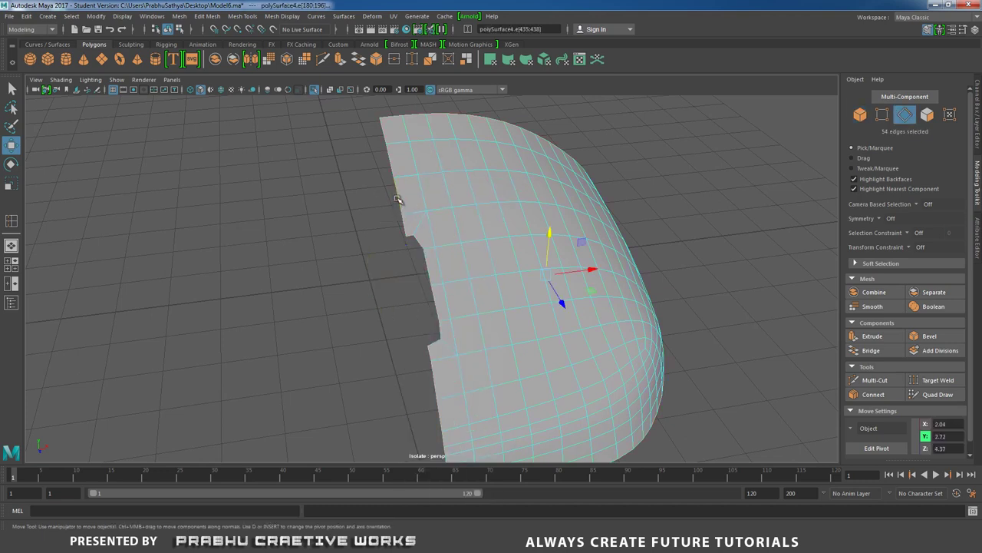
Step: Extrude the panel's border edges slightly inward to give it thickness, and show the panel in smooth preview
{"action": "left_click_drag", "start_coordinate": [397, 197], "coordinate": [544, 244], "text": "alt"}
{"action": "right_click", "coordinate": [448, 227], "text": "shift"}
{"action": "left_click", "coordinate": [445, 247]}
{"action": "middle_click_drag", "start_coordinate": [544, 243], "coordinate": [476, 268], "text": "alt"}
{"action": "scroll", "coordinate": [476, 268], "scroll_direction": "up", "scroll_amount": 3}
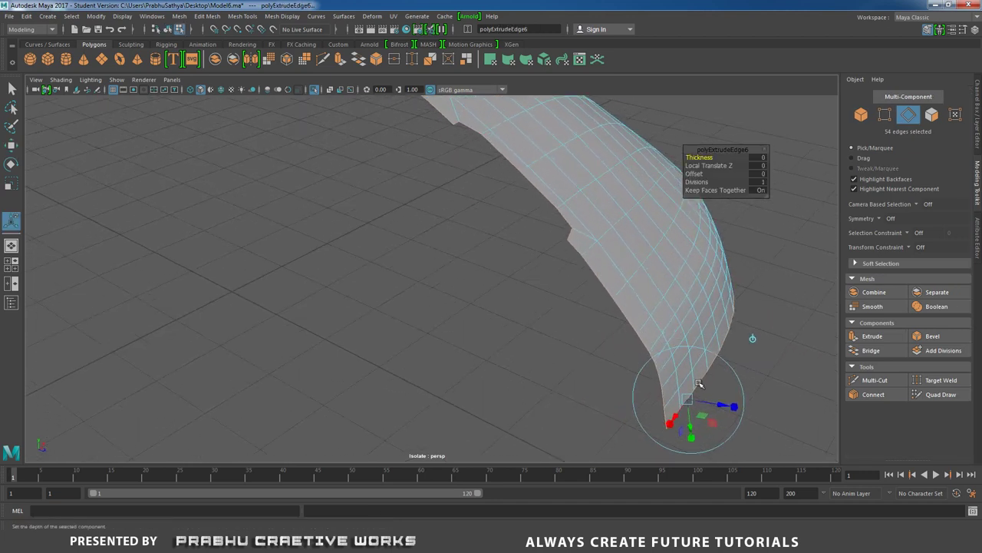
{"action": "left_click_drag", "start_coordinate": [727, 404], "coordinate": [717, 404]}
{"action": "left_click_drag", "start_coordinate": [329, 184], "coordinate": [447, 248], "text": "alt"}
{"action": "right_click_drag", "start_coordinate": [448, 248], "coordinate": [496, 221]}
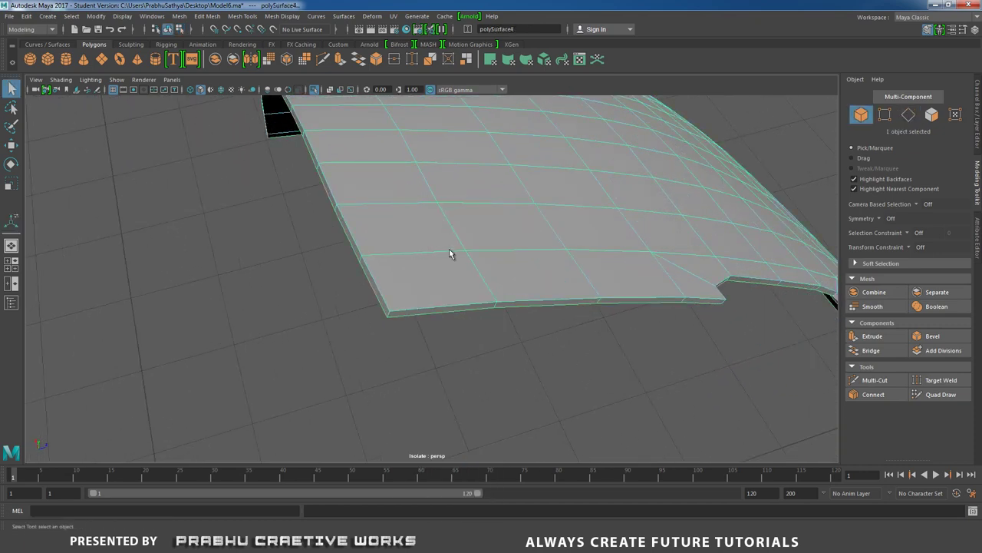
{"action": "key", "text": "3"}
{"action": "left_click_drag", "start_coordinate": [500, 268], "coordinate": [331, 256], "text": "alt"}
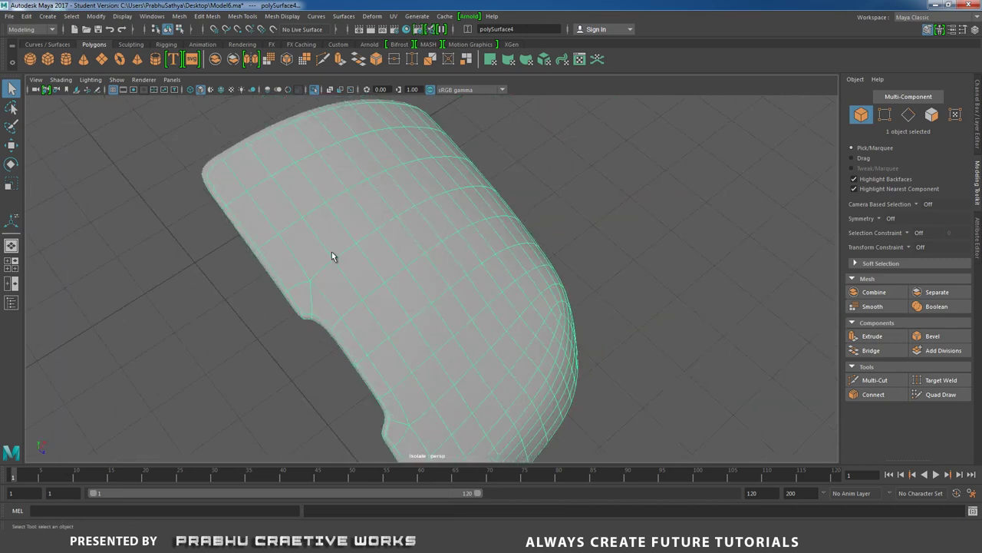
Step: Crease the short edge at the panel's rear inner corner to about 0.75 with the Crease Tool in smooth preview
{"action": "left_click", "coordinate": [315, 90]}
{"action": "left_click_drag", "start_coordinate": [367, 178], "coordinate": [514, 258], "text": "alt"}
{"action": "left_click", "coordinate": [315, 91]}
{"action": "right_click_drag", "start_coordinate": [519, 246], "coordinate": [519, 213]}
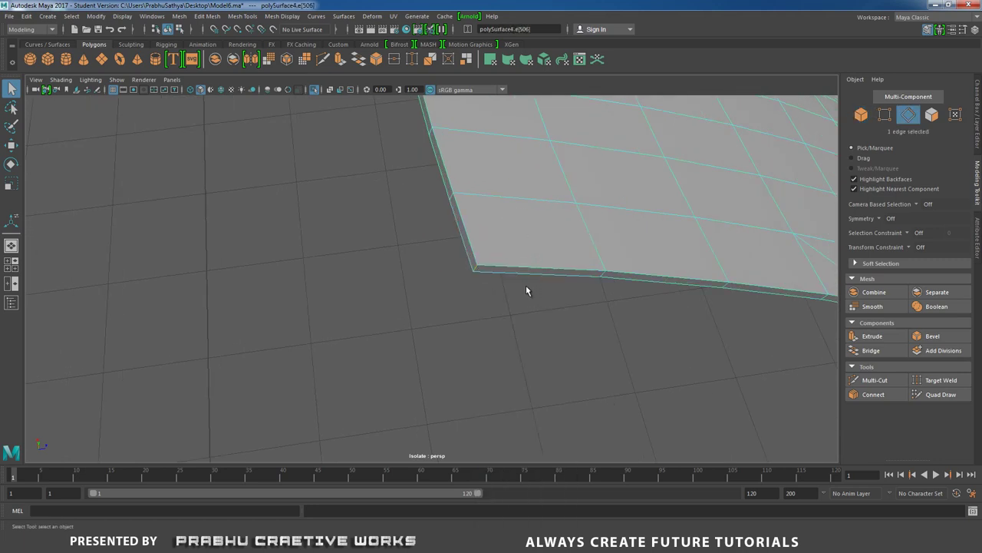
{"action": "key", "text": "3"}
{"action": "left_click_drag", "start_coordinate": [526, 279], "coordinate": [561, 317], "text": "alt"}
{"action": "right_click_drag", "start_coordinate": [565, 289], "coordinate": [565, 299], "text": "shift"}
{"action": "right_click_drag", "start_coordinate": [554, 402], "coordinate": [551, 338], "text": "shift"}
{"action": "middle_click_drag", "start_coordinate": [545, 313], "coordinate": [601, 315]}
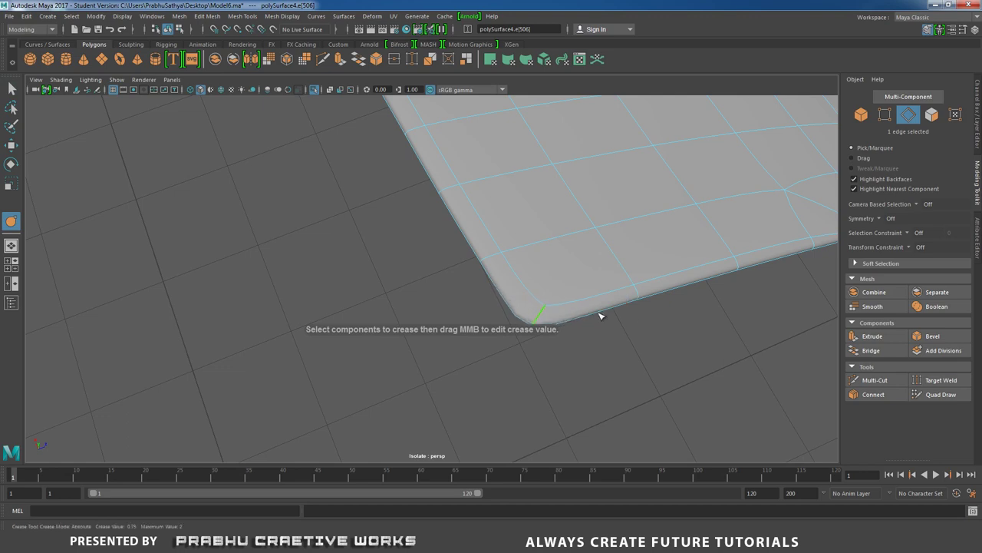
Step: Crease the short edge at the panel's front lower inner corner until the corner is sharp
{"action": "left_click_drag", "start_coordinate": [589, 317], "coordinate": [449, 290], "text": "alt"}
{"action": "middle_click_drag", "start_coordinate": [449, 289], "coordinate": [463, 318], "text": "alt"}
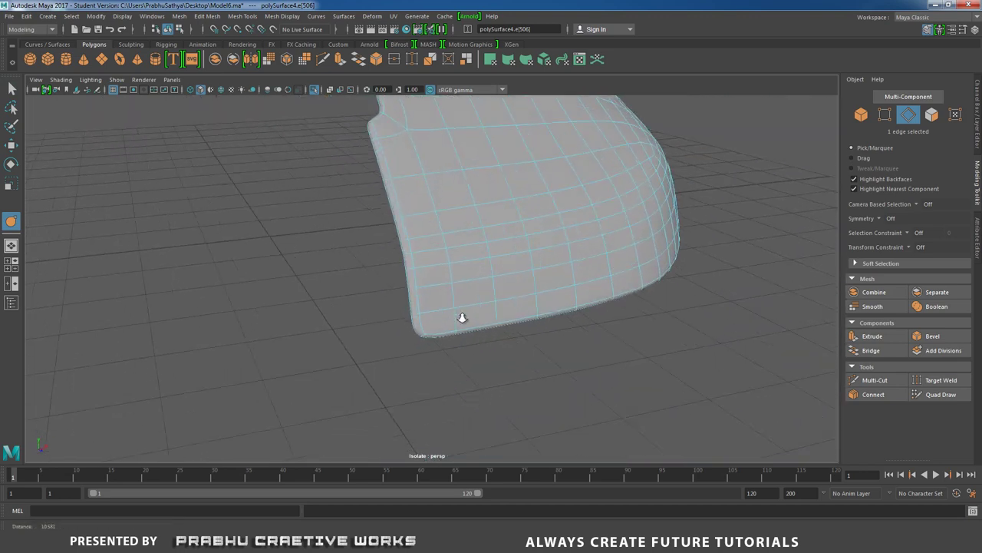
{"action": "left_click_drag", "start_coordinate": [463, 318], "coordinate": [452, 327], "text": "alt"}
{"action": "right_click_drag", "start_coordinate": [452, 327], "coordinate": [472, 290], "text": "alt"}
{"action": "middle_click_drag", "start_coordinate": [472, 289], "coordinate": [427, 287], "text": "alt"}
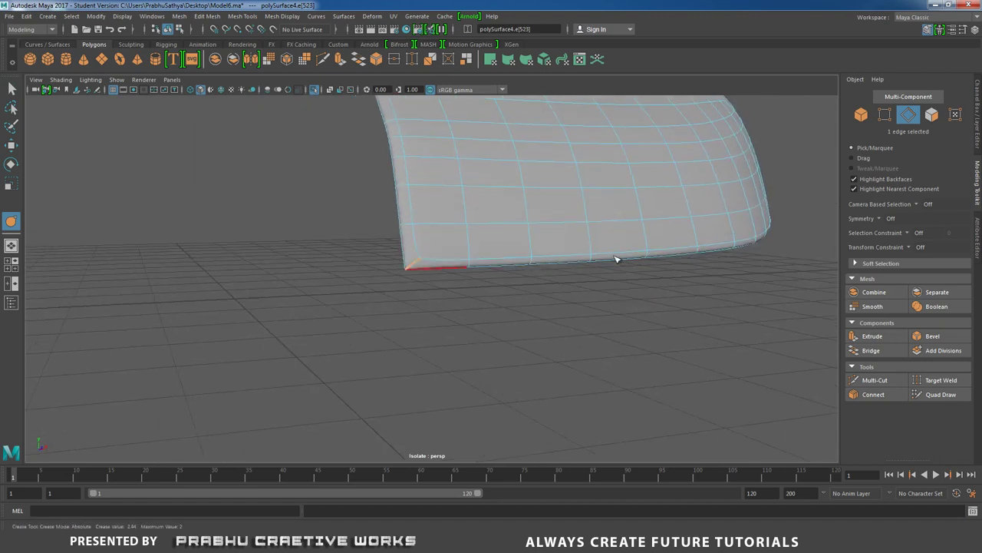
{"action": "left_click_drag", "start_coordinate": [715, 265], "coordinate": [515, 287], "text": "alt"}
{"action": "left_click_drag", "start_coordinate": [427, 312], "coordinate": [458, 307], "text": "alt"}
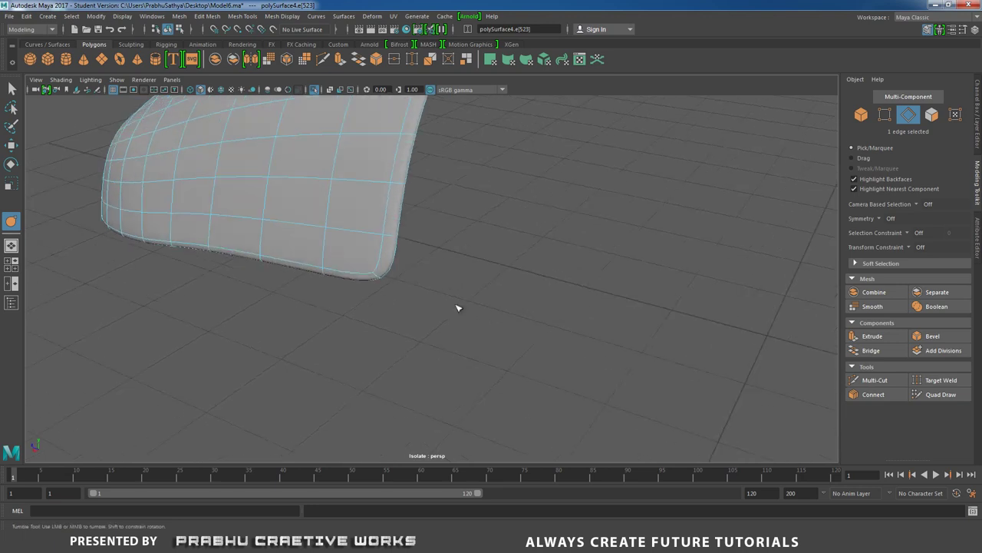
Step: Crease the short edge at the panel's rear outer corner, return to object selection, and show the whole mouse again
{"action": "right_click_drag", "start_coordinate": [458, 307], "coordinate": [491, 353], "text": "alt"}
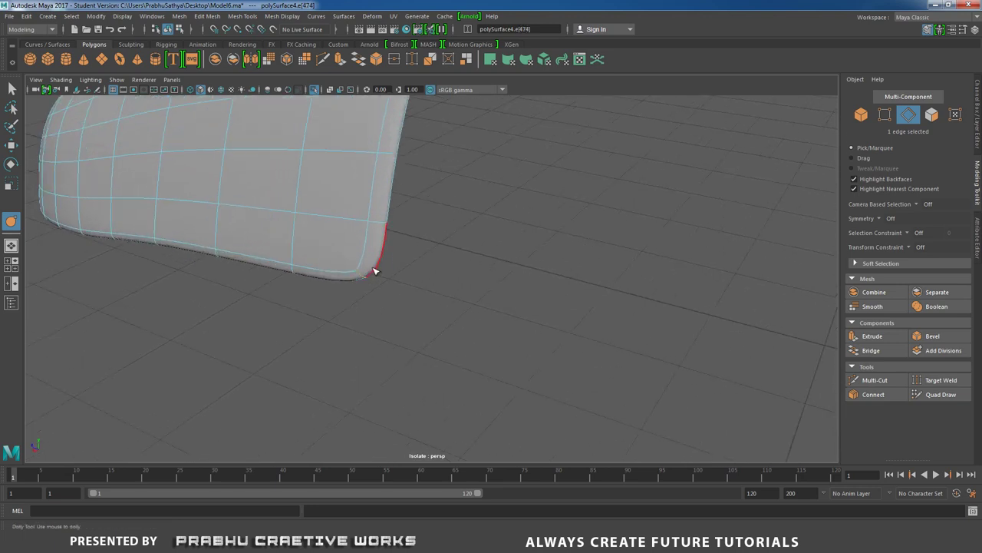
{"action": "right_click_drag", "start_coordinate": [381, 280], "coordinate": [336, 237], "text": "alt"}
{"action": "left_click_drag", "start_coordinate": [336, 237], "coordinate": [393, 269], "text": "alt"}
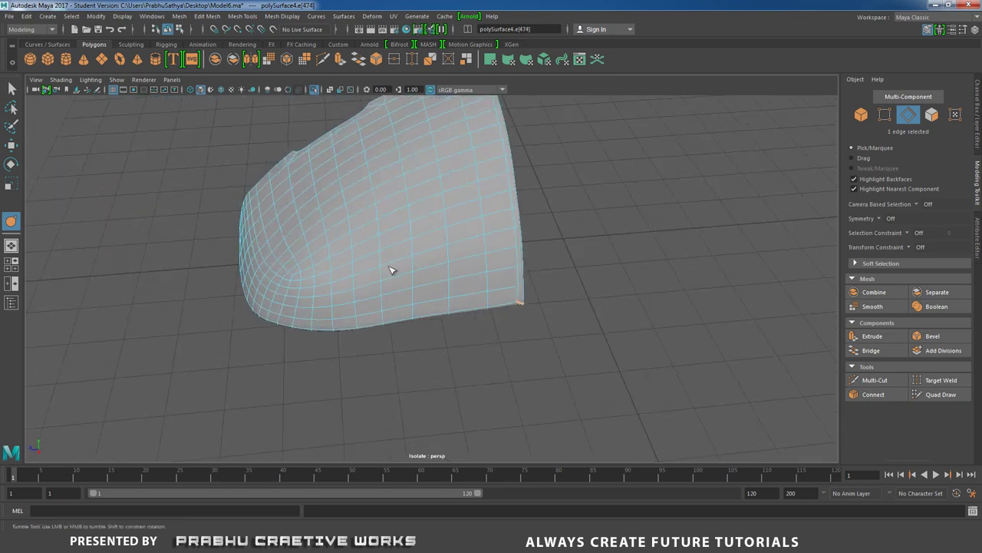
{"action": "right_click_drag", "start_coordinate": [465, 210], "coordinate": [486, 186]}
{"action": "left_click_drag", "start_coordinate": [484, 176], "coordinate": [461, 227], "text": "alt"}
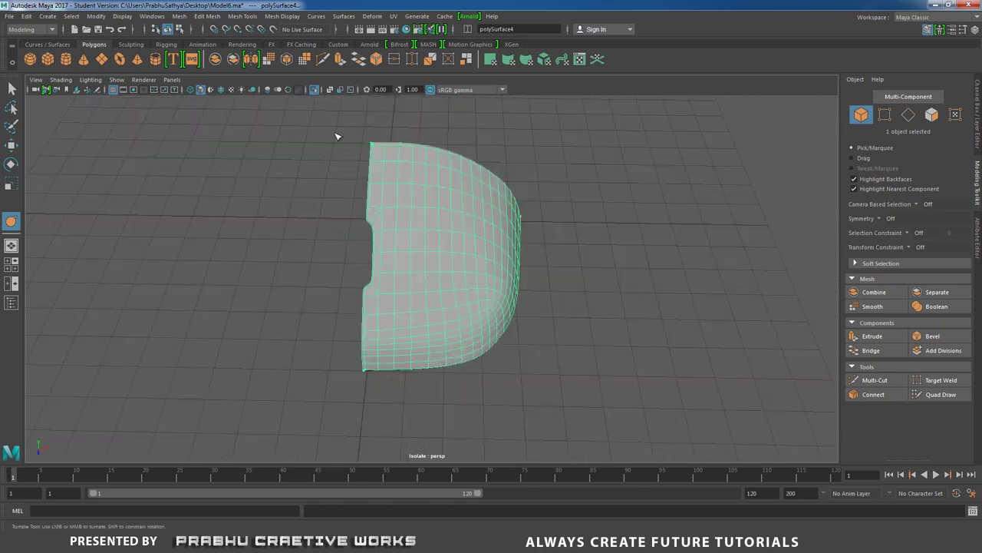
{"action": "left_click", "coordinate": [314, 91]}
{"action": "left_click_drag", "start_coordinate": [338, 140], "coordinate": [363, 193], "text": "alt"}
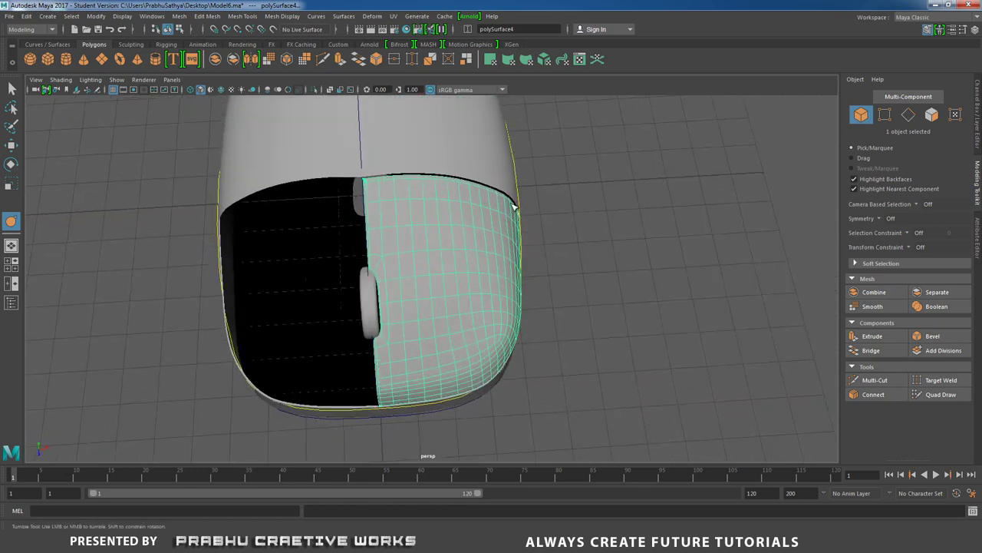
Step: Duplicate the front button panel and mirror the copy to the empty side by setting its Scale X to -1
{"action": "left_click", "coordinate": [565, 207]}
{"action": "left_click_drag", "start_coordinate": [567, 209], "coordinate": [478, 248], "text": "alt"}
{"action": "left_click", "coordinate": [481, 219]}
{"action": "middle_click_drag", "start_coordinate": [478, 248], "coordinate": [527, 244], "text": "alt"}
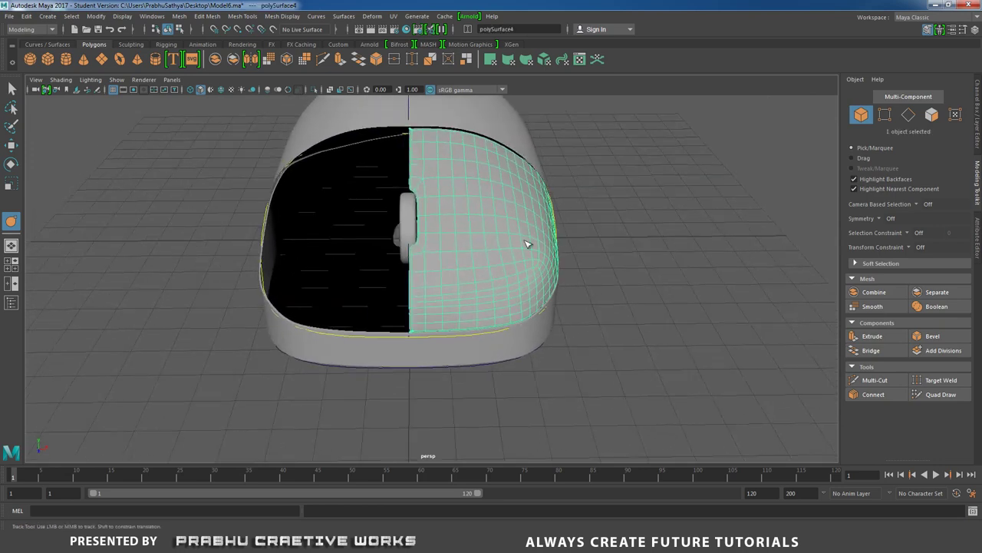
{"action": "key", "text": "w"}
{"action": "left_click_drag", "start_coordinate": [540, 223], "coordinate": [507, 261], "text": "alt"}
{"action": "left_click_drag", "start_coordinate": [296, 227], "coordinate": [479, 244], "text": "alt"}
{"action": "scroll", "coordinate": [479, 244], "scroll_direction": "down", "scroll_amount": 3}
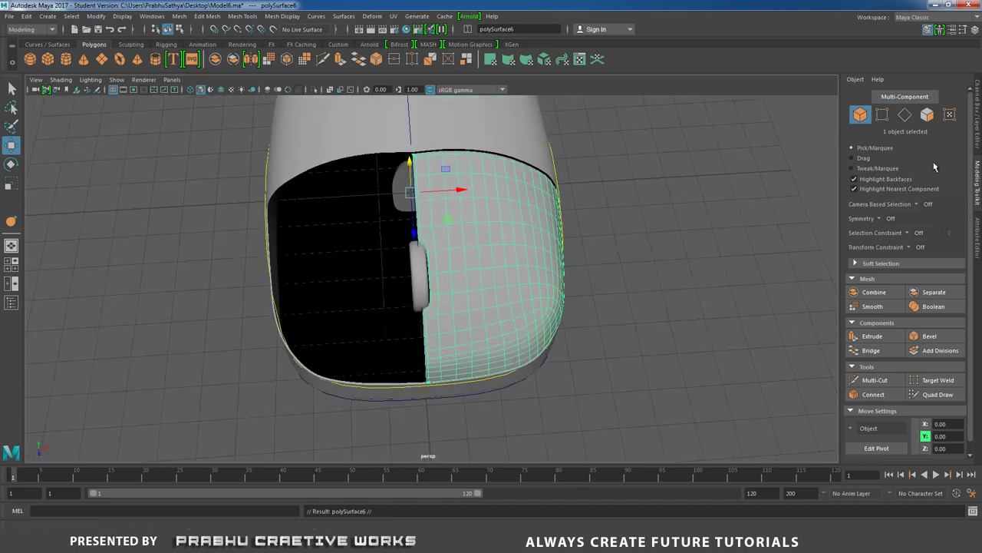
{"action": "left_click", "coordinate": [977, 115]}
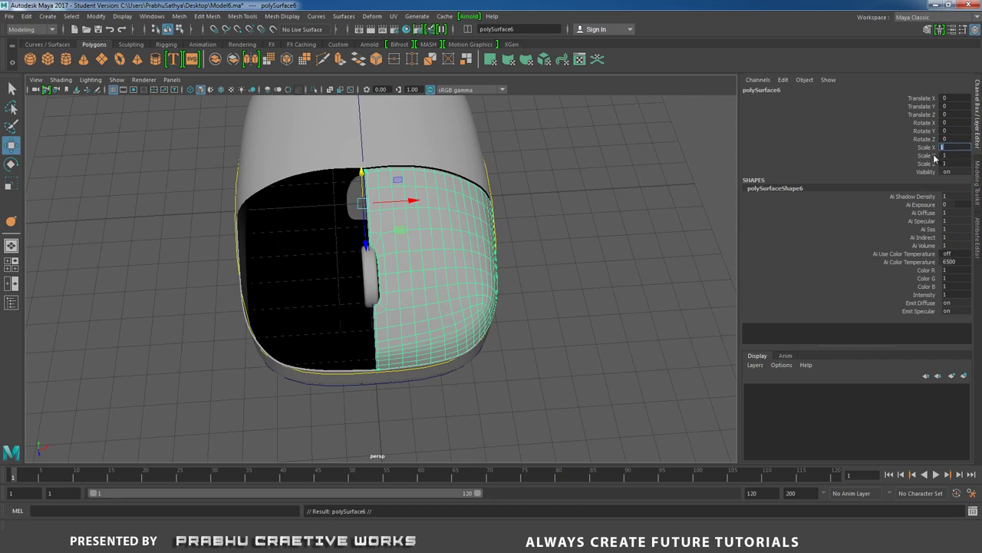
{"action": "type", "text": "-1"}
{"action": "key", "text": "Return"}
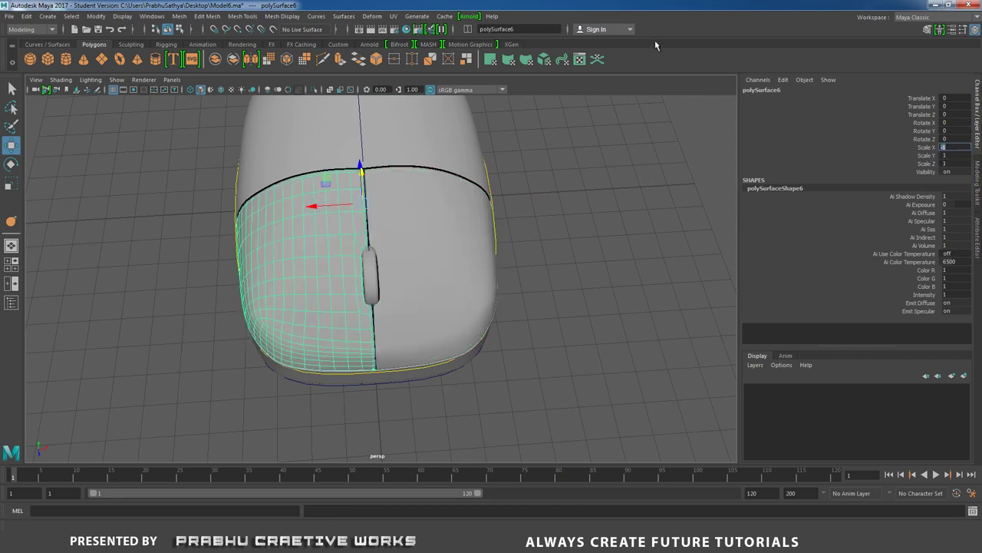
Step: Isolate the mouse's rear shell and select its entire border edge loop
{"action": "left_click", "coordinate": [603, 213]}
{"action": "left_click_drag", "start_coordinate": [603, 212], "coordinate": [445, 233], "text": "alt"}
{"action": "left_click", "coordinate": [446, 188]}
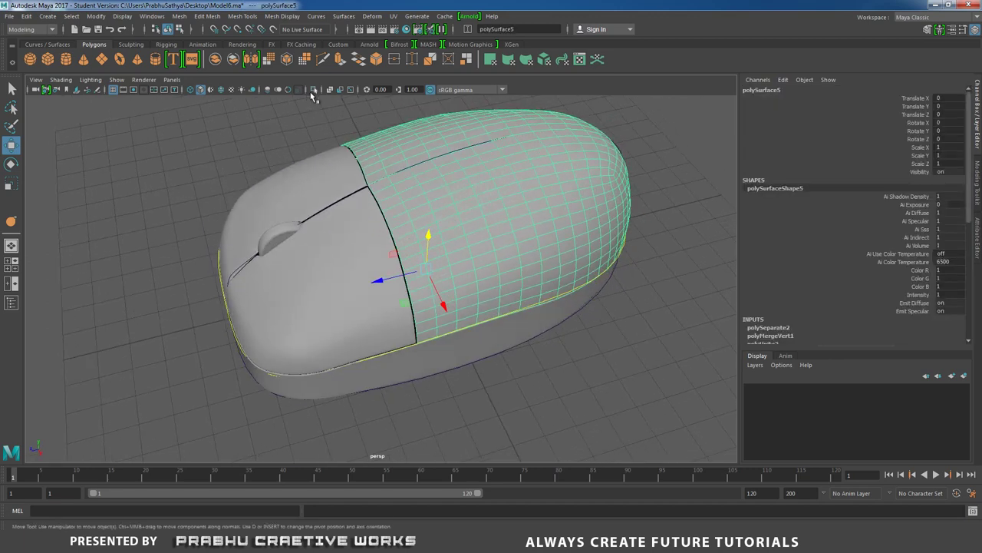
{"action": "left_click", "coordinate": [314, 89]}
{"action": "left_click_drag", "start_coordinate": [340, 138], "coordinate": [341, 228], "text": "alt"}
{"action": "right_click_drag", "start_coordinate": [340, 228], "coordinate": [435, 205], "text": "alt"}
{"action": "left_click", "coordinate": [428, 225]}
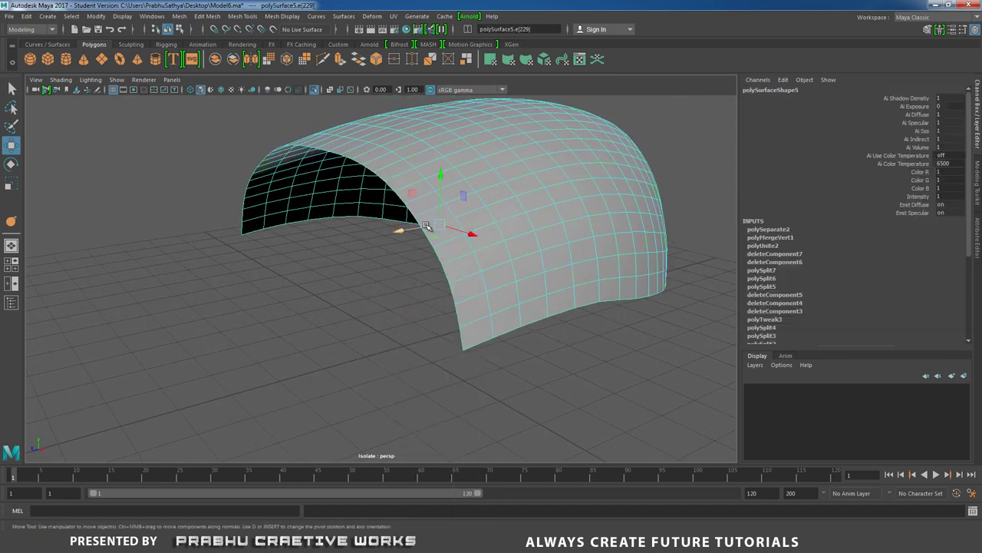
{"action": "left_click", "coordinate": [409, 243]}
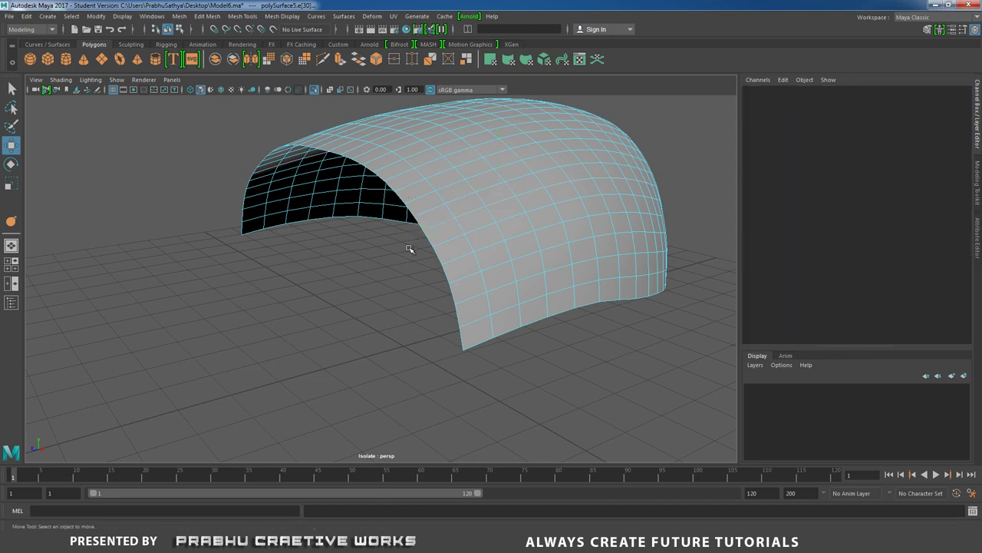
{"action": "double_click", "coordinate": [426, 239]}
Step: Extrude the rear shell's border edges inward with Local Translate Z of about -0.079, and show the shell in smooth preview
{"action": "right_click_drag", "start_coordinate": [408, 272], "coordinate": [407, 299], "text": "shift"}
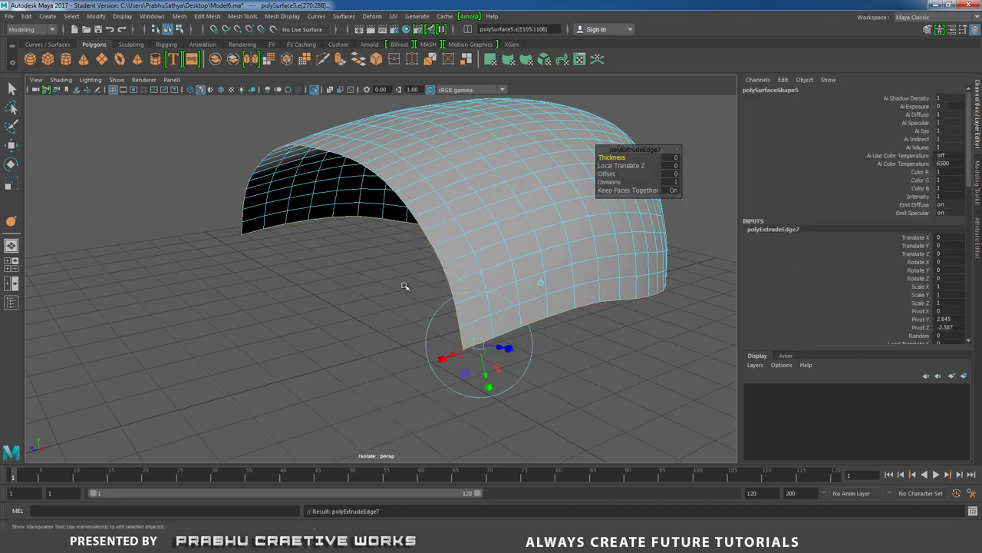
{"action": "left_click_drag", "start_coordinate": [404, 285], "coordinate": [427, 314], "text": "alt"}
{"action": "right_click_drag", "start_coordinate": [426, 314], "coordinate": [492, 330], "text": "alt"}
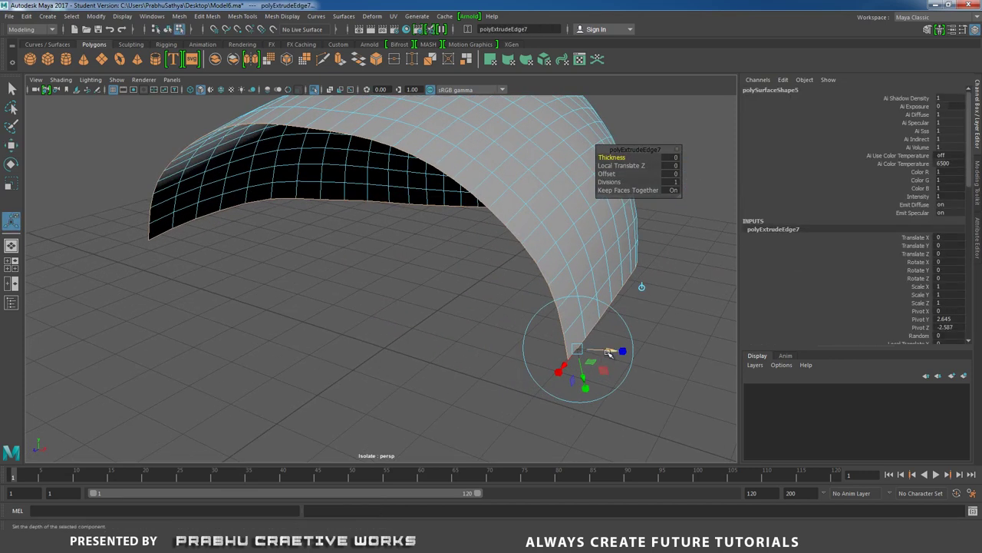
{"action": "middle_click_drag", "start_coordinate": [606, 355], "coordinate": [604, 351]}
{"action": "left_click_drag", "start_coordinate": [603, 351], "coordinate": [428, 286], "text": "alt"}
{"action": "middle_click_drag", "start_coordinate": [428, 287], "coordinate": [397, 321], "text": "alt"}
{"action": "right_click_drag", "start_coordinate": [397, 321], "coordinate": [514, 268], "text": "alt"}
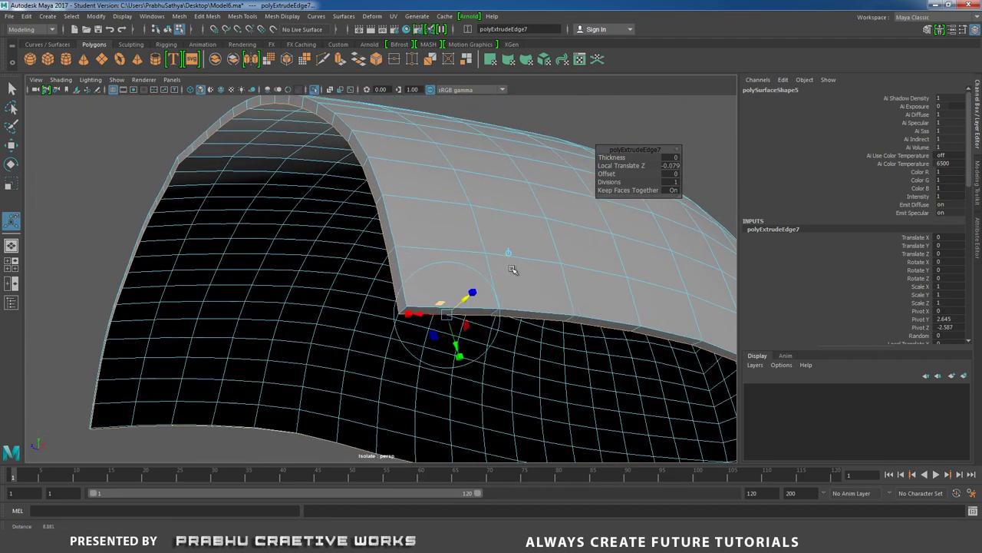
{"action": "right_click_drag", "start_coordinate": [452, 200], "coordinate": [475, 191]}
{"action": "key", "text": "3"}
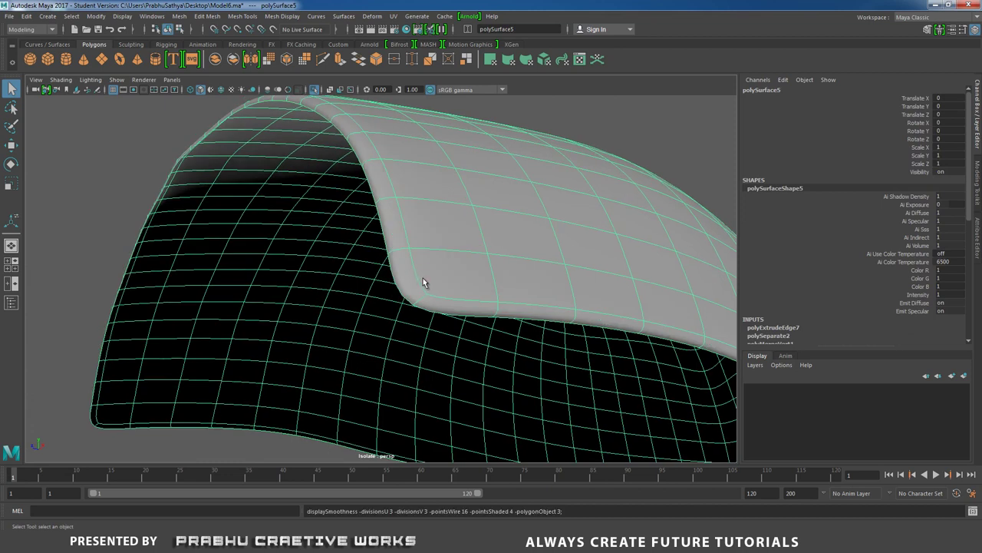
Step: Crease the short edge at one front lower corner of the rear shell with the Crease Tool
{"action": "right_click_drag", "start_coordinate": [433, 279], "coordinate": [433, 224]}
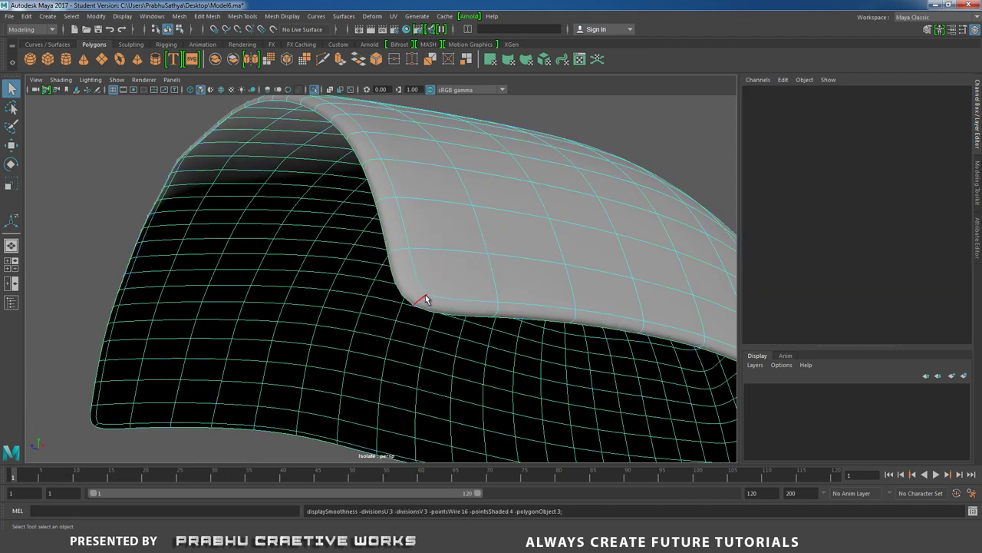
{"action": "left_click", "coordinate": [426, 297]}
{"action": "right_click", "coordinate": [464, 280], "text": "shift"}
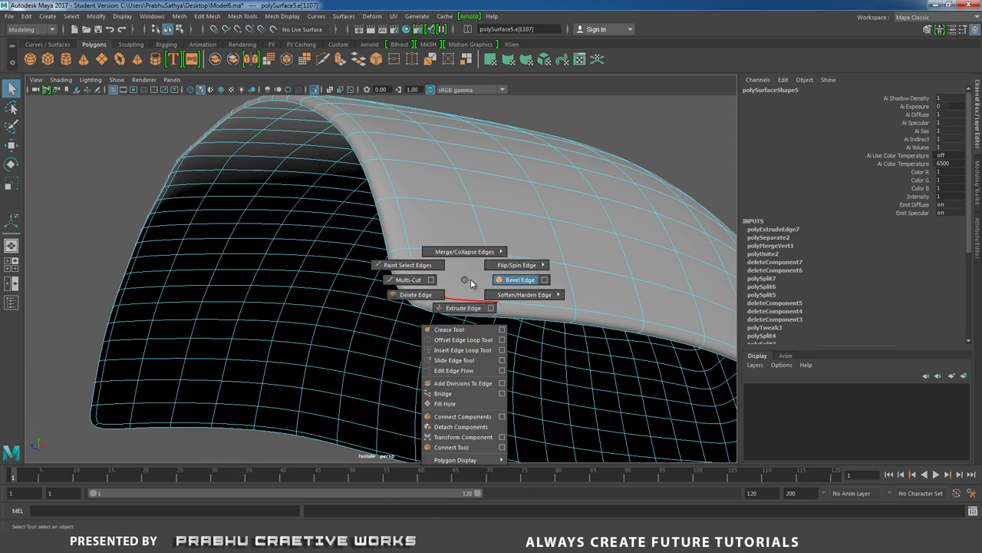
{"action": "left_click", "coordinate": [449, 330]}
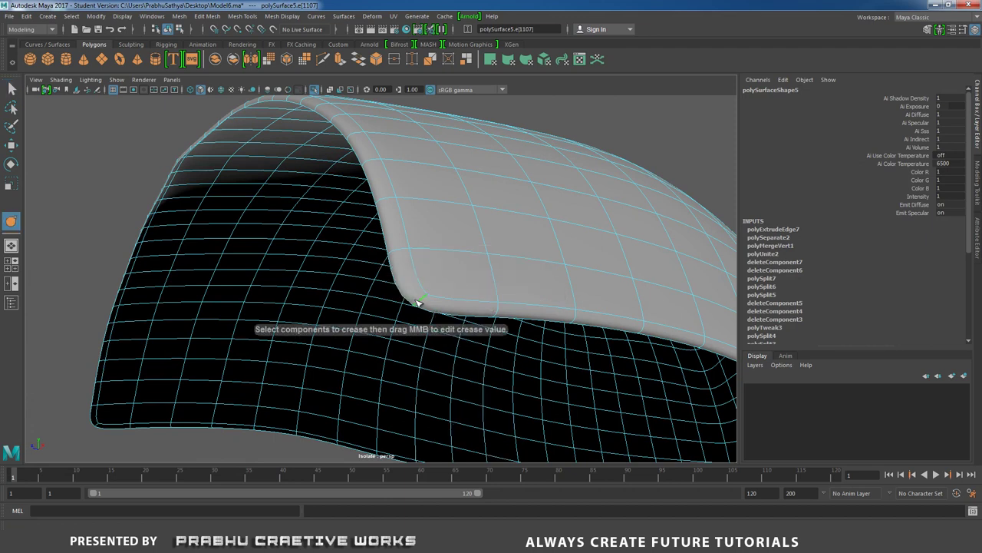
{"action": "middle_click_drag", "start_coordinate": [417, 301], "coordinate": [680, 268]}
Step: Crease the matching short edge at the rear shell's opposite front lower corner, and return to object selection
{"action": "left_click_drag", "start_coordinate": [680, 267], "coordinate": [389, 291], "text": "alt"}
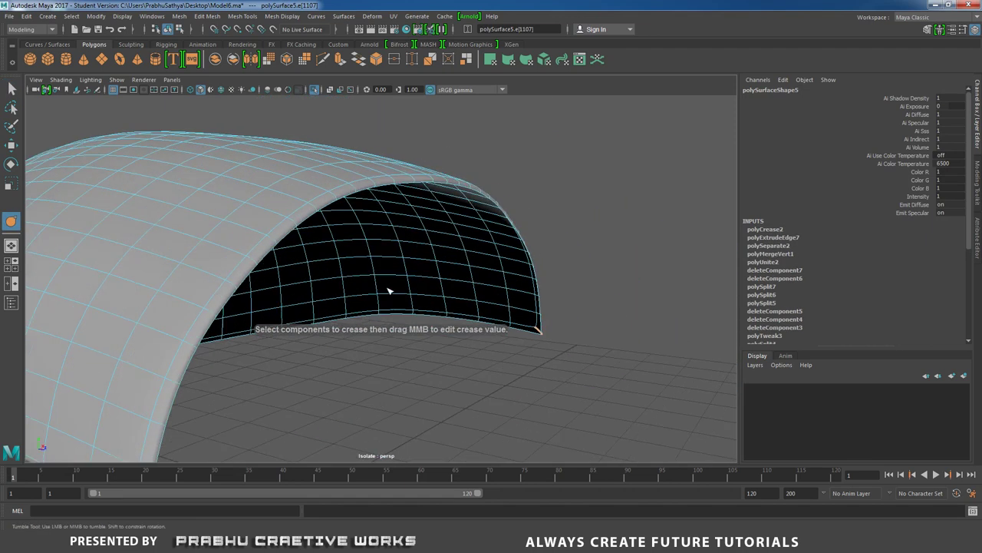
{"action": "middle_click_drag", "start_coordinate": [389, 291], "coordinate": [471, 176], "text": "alt"}
{"action": "left_click_drag", "start_coordinate": [471, 176], "coordinate": [358, 241], "text": "alt"}
{"action": "right_click_drag", "start_coordinate": [357, 241], "coordinate": [376, 251], "text": "alt"}
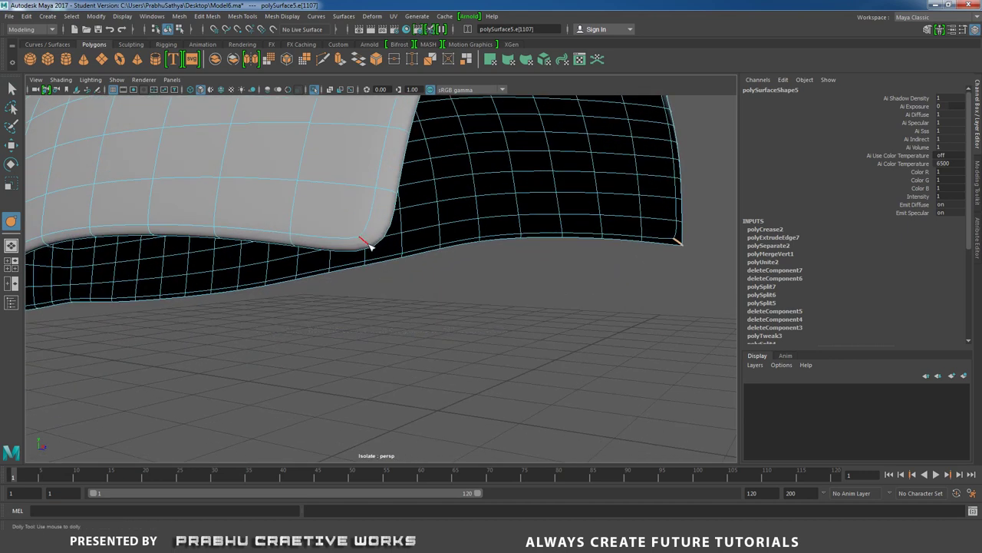
{"action": "right_click_drag", "start_coordinate": [679, 214], "coordinate": [457, 246], "text": "alt"}
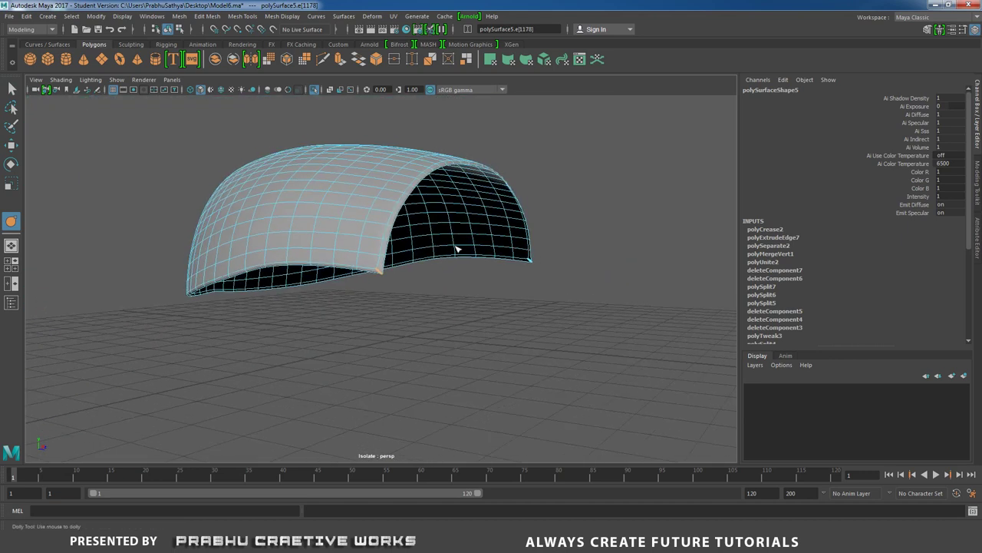
{"action": "left_click_drag", "start_coordinate": [457, 246], "coordinate": [283, 261], "text": "alt"}
{"action": "right_click_drag", "start_coordinate": [283, 260], "coordinate": [360, 292], "text": "alt"}
{"action": "right_click_drag", "start_coordinate": [357, 247], "coordinate": [396, 243]}
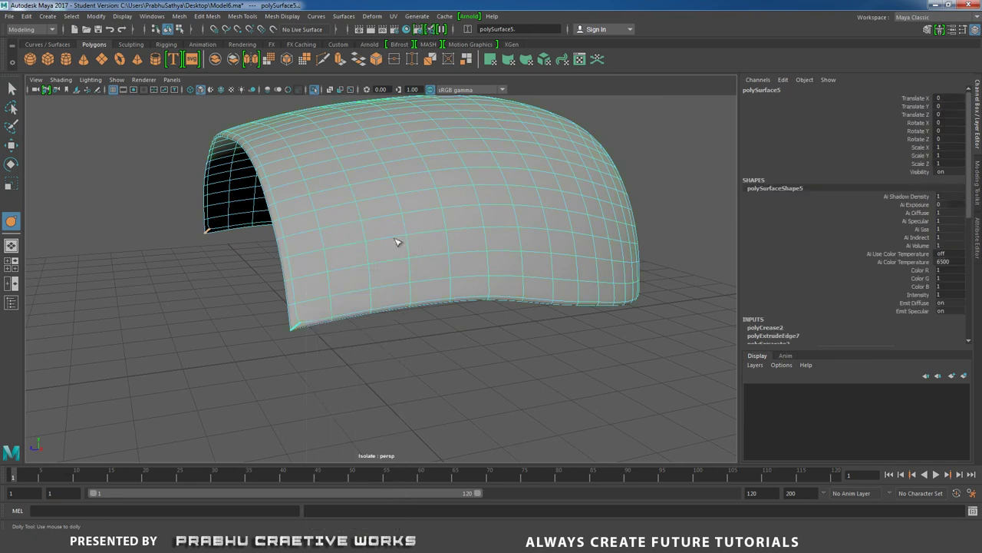
Step: Insert two edge loops close to the rear shell's borders at its front lower corner, and return to object selection
{"action": "right_click_drag", "start_coordinate": [377, 285], "coordinate": [389, 302], "text": "alt"}
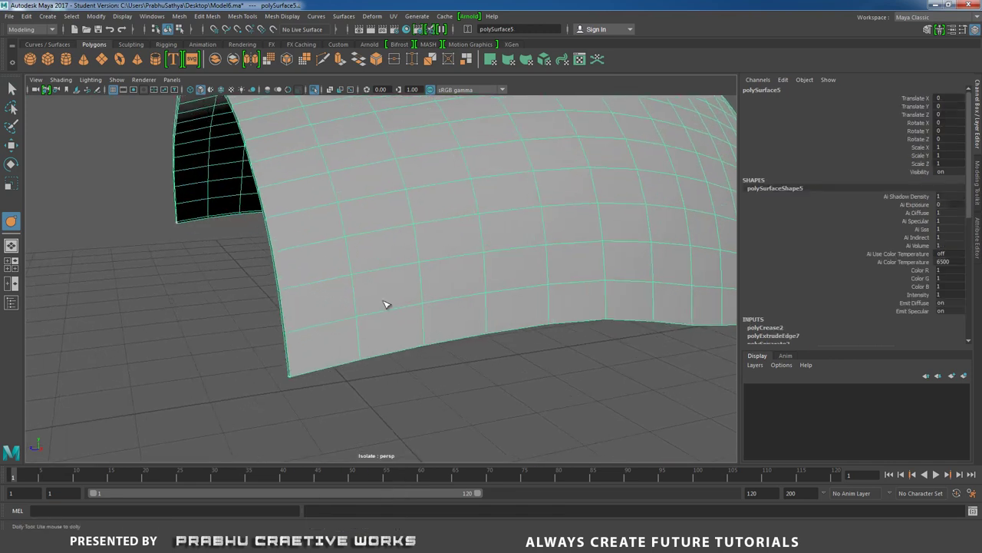
{"action": "right_click", "coordinate": [382, 300], "text": "shift"}
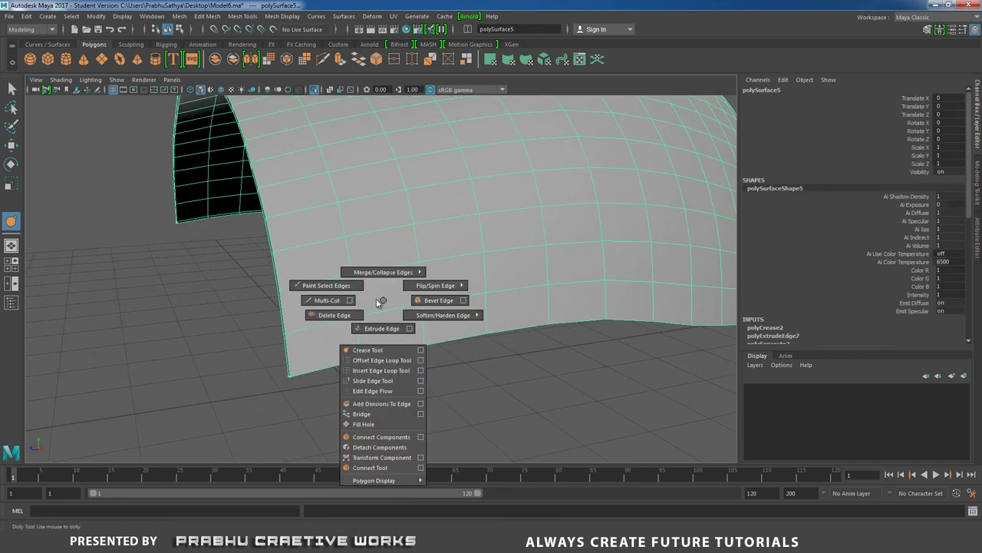
{"action": "left_click", "coordinate": [357, 370]}
{"action": "left_click", "coordinate": [294, 376]}
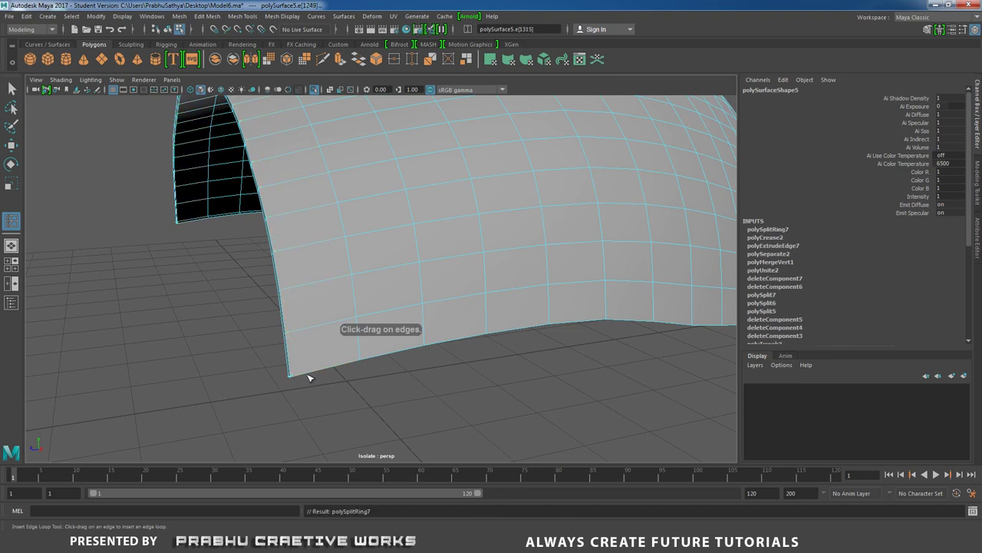
{"action": "left_click_drag", "start_coordinate": [291, 370], "coordinate": [294, 376]}
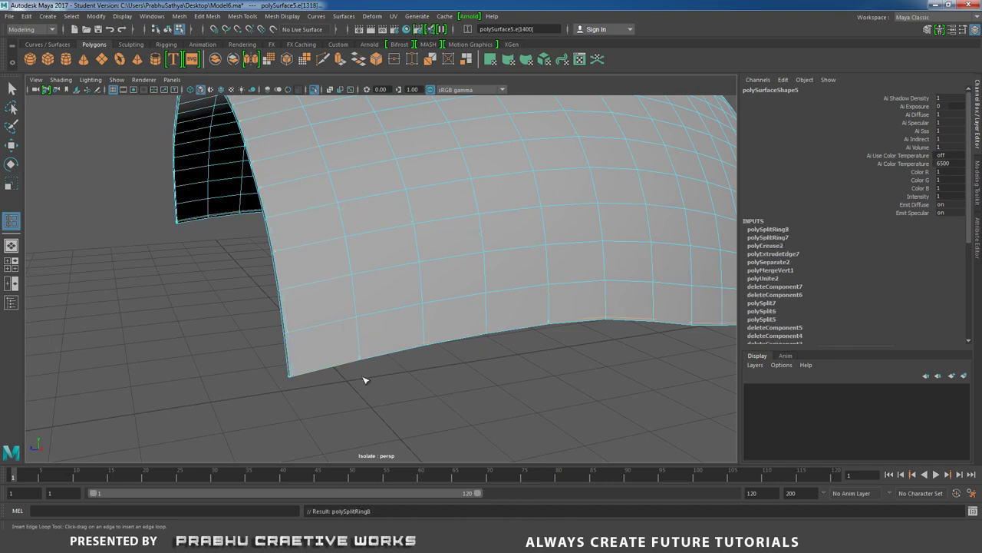
{"action": "right_click_drag", "start_coordinate": [364, 379], "coordinate": [331, 340], "text": "alt"}
{"action": "left_click_drag", "start_coordinate": [348, 310], "coordinate": [364, 327], "text": "alt"}
{"action": "key", "text": "w"}
{"action": "right_click_drag", "start_coordinate": [401, 244], "coordinate": [465, 243]}
Step: End the rear shell's isolation, clear the selection and inspect the whole mouse from the front
{"action": "left_click", "coordinate": [565, 397]}
{"action": "left_click_drag", "start_coordinate": [566, 397], "coordinate": [399, 290], "text": "alt"}
{"action": "left_click", "coordinate": [399, 290]}
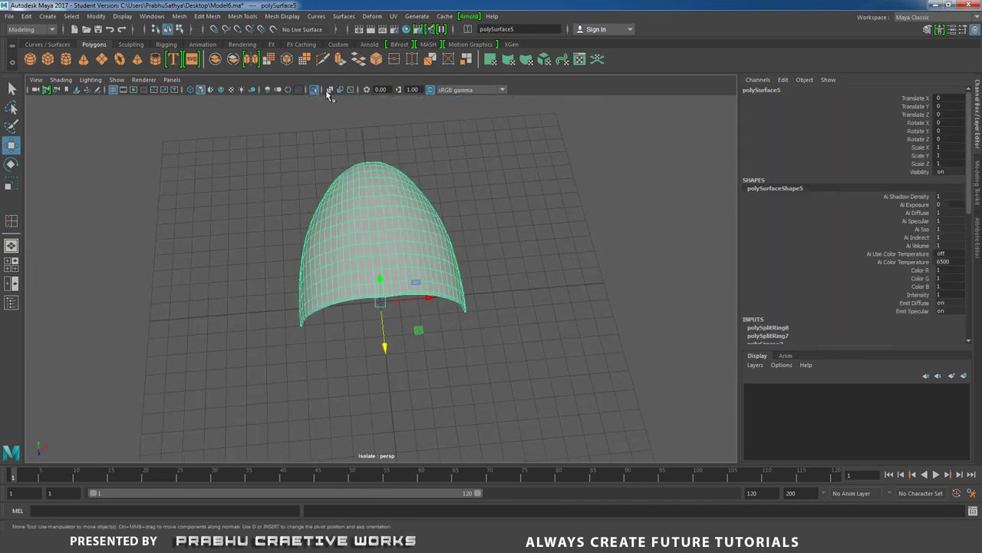
{"action": "left_click", "coordinate": [316, 91]}
{"action": "left_click_drag", "start_coordinate": [576, 296], "coordinate": [430, 255], "text": "alt"}
{"action": "left_click", "coordinate": [513, 243]}
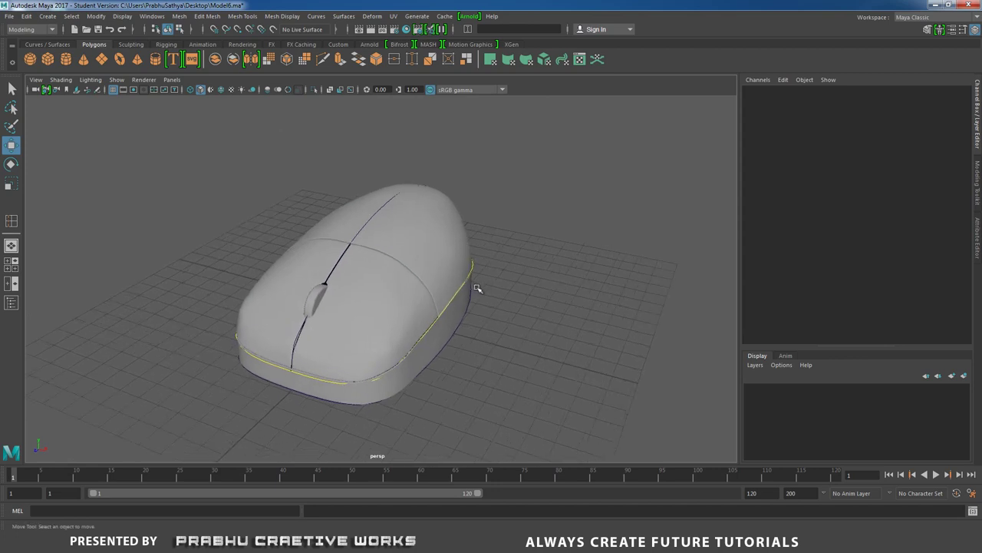
{"action": "left_click_drag", "start_coordinate": [476, 288], "coordinate": [429, 269], "text": "alt"}
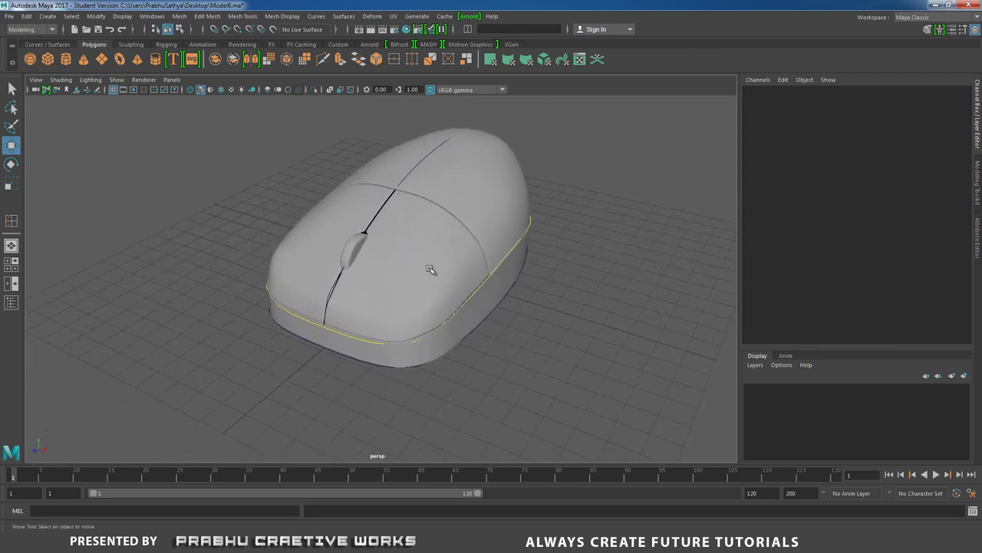
Step: Select the lower band, inspect its front seam, and save the scene incrementally as Model7.ma
{"action": "left_click", "coordinate": [360, 356]}
{"action": "scroll", "coordinate": [369, 335], "scroll_direction": "up", "scroll_amount": 5}
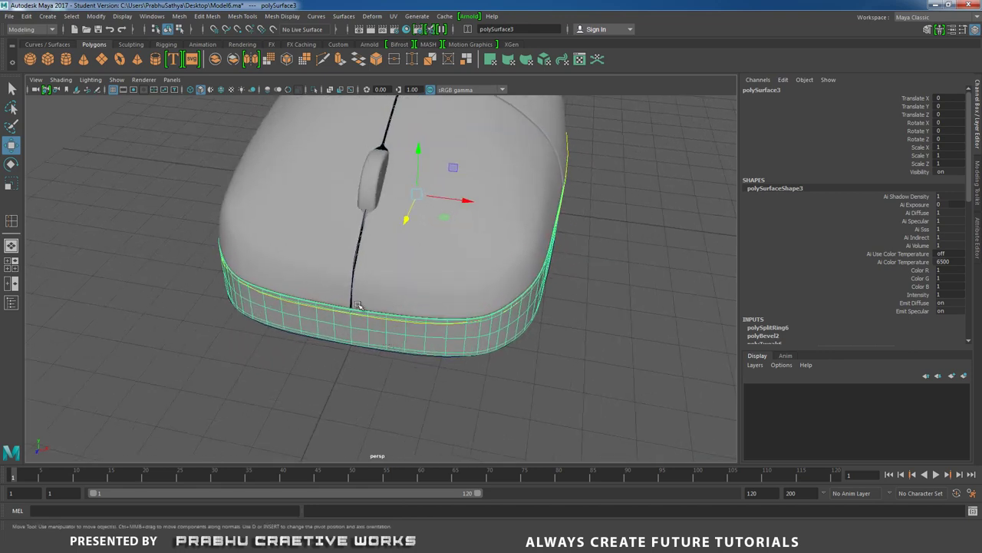
{"action": "left_click_drag", "start_coordinate": [357, 306], "coordinate": [395, 349], "text": "alt"}
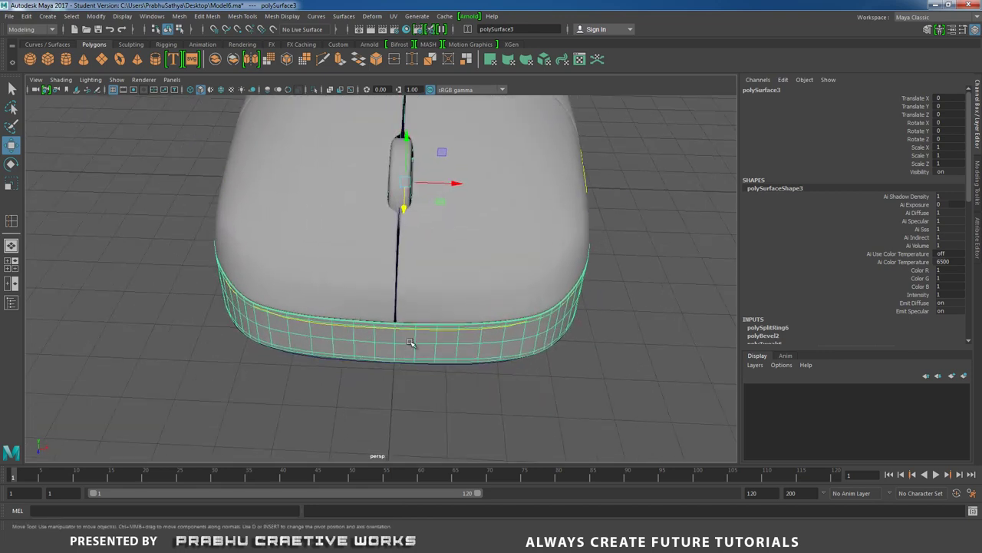
{"action": "key", "text": "ctrl+alt+s"}
Step: Isolate the original front button panel and focus on its scroll-wheel notch
{"action": "left_click", "coordinate": [516, 276]}
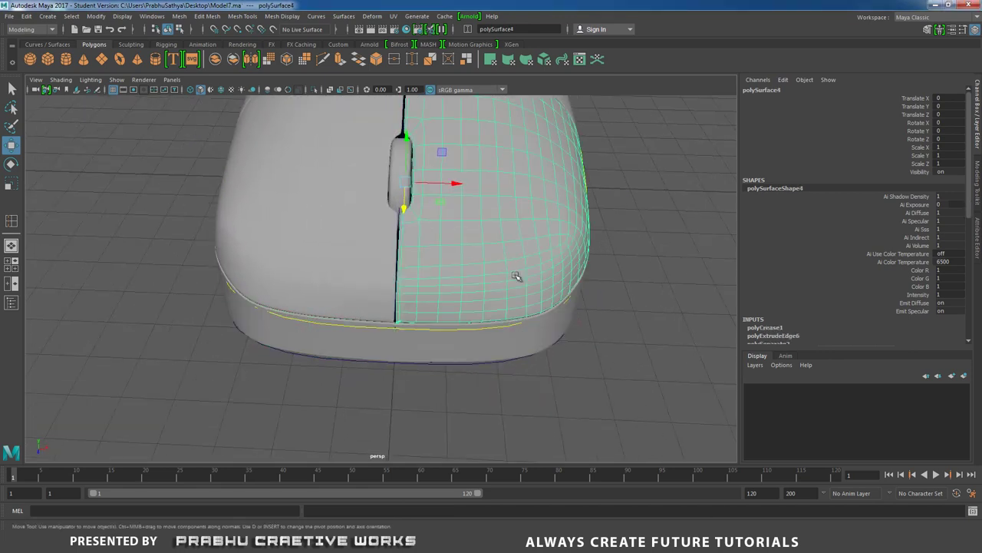
{"action": "left_click", "coordinate": [313, 90]}
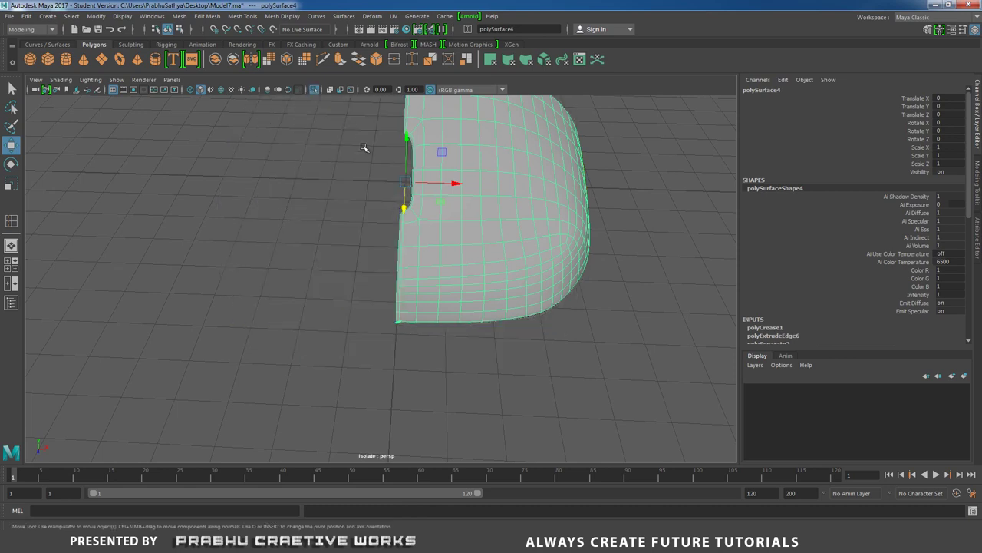
{"action": "left_click_drag", "start_coordinate": [361, 149], "coordinate": [526, 316], "text": "alt"}
{"action": "right_click_drag", "start_coordinate": [526, 315], "coordinate": [541, 329], "text": "alt"}
{"action": "middle_click_drag", "start_coordinate": [448, 234], "coordinate": [428, 338], "text": "alt"}
{"action": "right_click_drag", "start_coordinate": [428, 338], "coordinate": [466, 300], "text": "alt"}
Step: Crease the short thickness edge at one corner of the button panel's scroll-wheel notch, with smooth preview on
{"action": "key", "text": "1"}
{"action": "right_click_drag", "start_coordinate": [447, 247], "coordinate": [444, 223]}
{"action": "left_click_drag", "start_coordinate": [413, 206], "coordinate": [403, 231], "text": "alt"}
{"action": "right_click_drag", "start_coordinate": [403, 230], "coordinate": [427, 226], "text": "alt"}
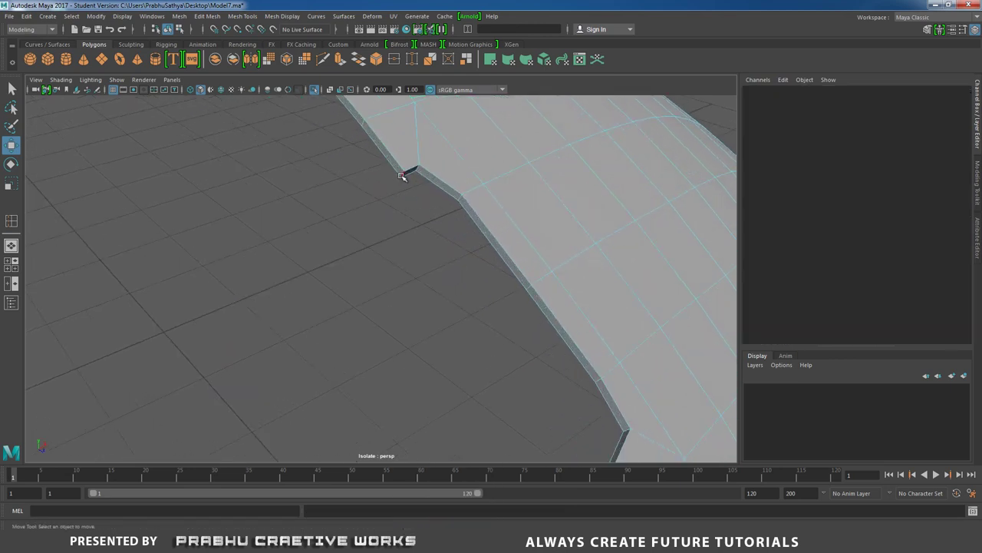
{"action": "left_click", "coordinate": [403, 176]}
{"action": "key", "text": "3"}
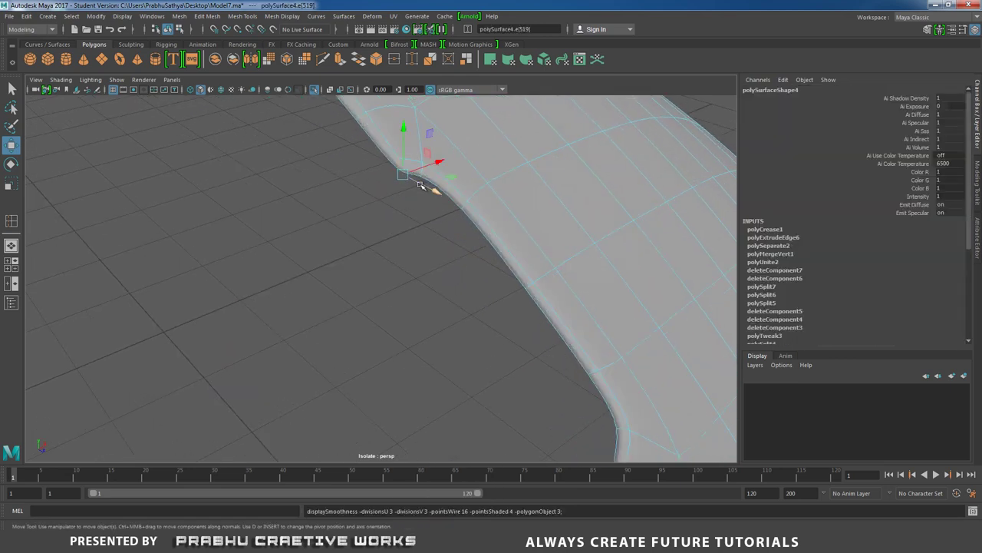
{"action": "right_click", "coordinate": [436, 178], "text": "shift"}
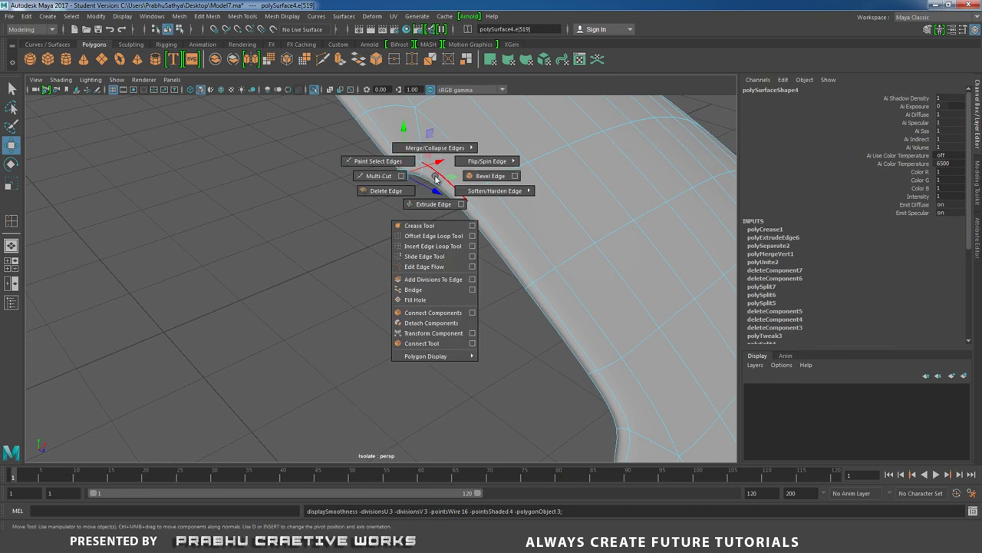
{"action": "left_click", "coordinate": [435, 225]}
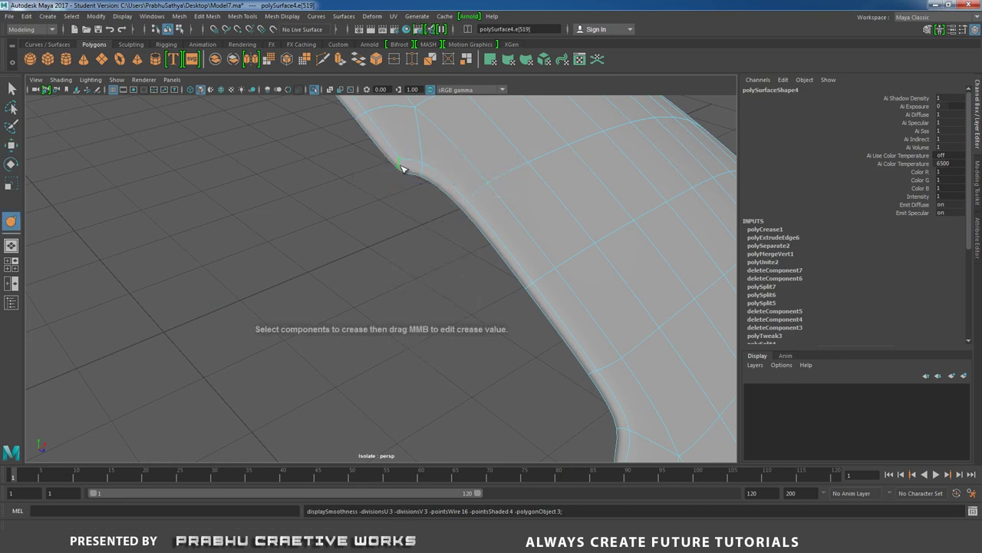
Step: Crease the edge at the opposite corner of the scroll-wheel notch and view the panel's front edge
{"action": "left_click_drag", "start_coordinate": [588, 154], "coordinate": [478, 312], "text": "alt"}
{"action": "middle_click_drag", "start_coordinate": [478, 313], "coordinate": [300, 246], "text": "alt"}
{"action": "right_click_drag", "start_coordinate": [300, 246], "coordinate": [461, 316], "text": "alt"}
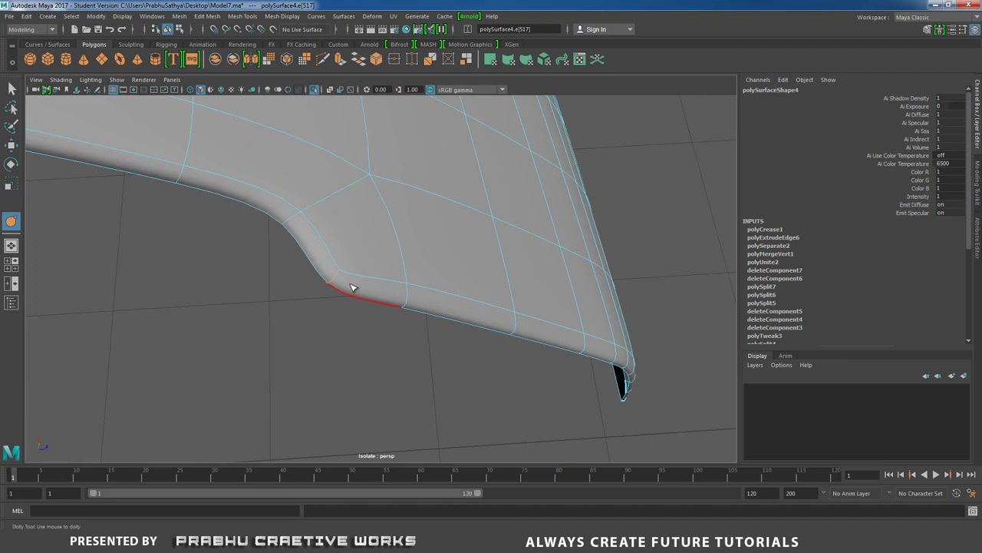
{"action": "middle_click_drag", "start_coordinate": [352, 287], "coordinate": [462, 271]}
{"action": "right_click_drag", "start_coordinate": [569, 268], "coordinate": [248, 261], "text": "alt"}
{"action": "left_click_drag", "start_coordinate": [247, 261], "coordinate": [235, 210], "text": "alt"}
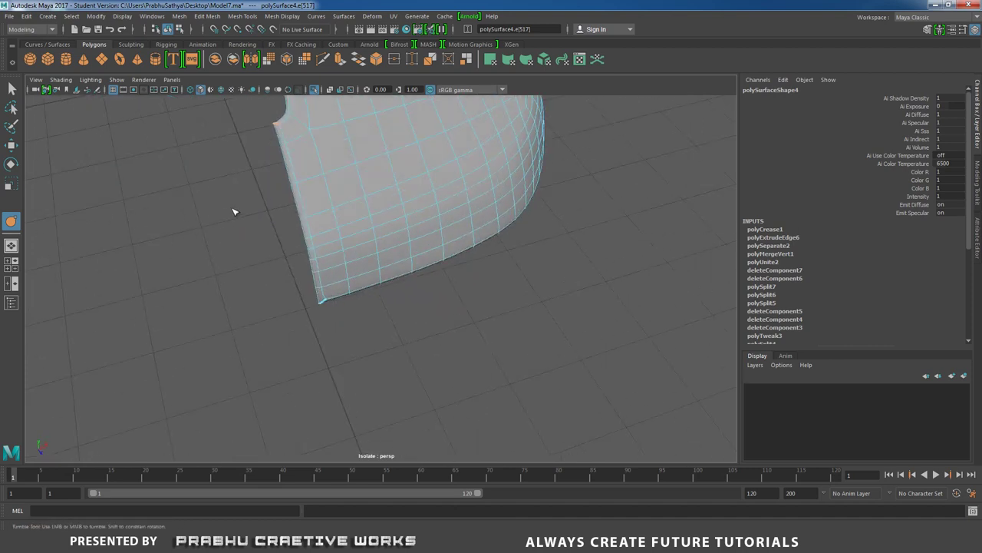
Step: Return to object selection, end the button panel's isolation and delete the old mirrored button panel
{"action": "middle_click_drag", "start_coordinate": [257, 173], "coordinate": [335, 309], "text": "alt"}
{"action": "right_click", "coordinate": [383, 167]}
{"action": "right_click_drag", "start_coordinate": [385, 168], "coordinate": [433, 152]}
{"action": "left_click_drag", "start_coordinate": [323, 153], "coordinate": [378, 238], "text": "alt"}
{"action": "left_click", "coordinate": [314, 90]}
{"action": "scroll", "coordinate": [314, 189], "scroll_direction": "down", "scroll_amount": 3}
{"action": "left_click", "coordinate": [329, 200]}
{"action": "key", "text": "Delete"}
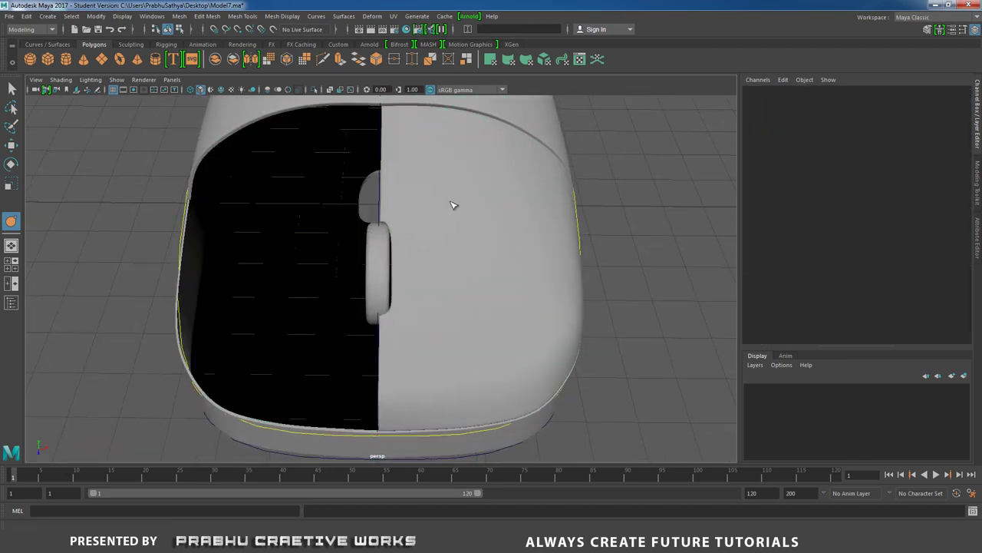
Step: Duplicate the creased button panel and mirror the copy with a Scale X of -1
{"action": "left_click", "coordinate": [478, 217]}
{"action": "key", "text": "2"}
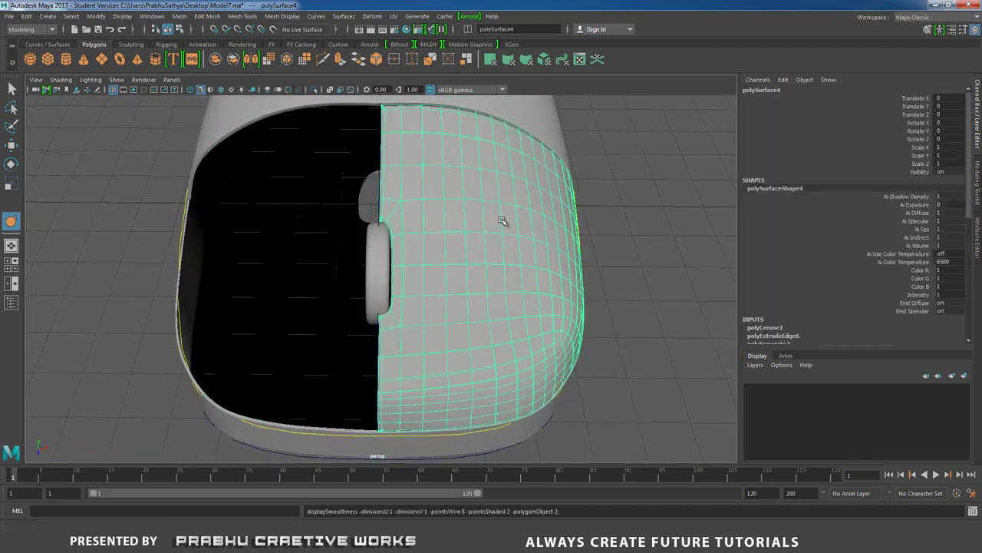
{"action": "key", "text": "w"}
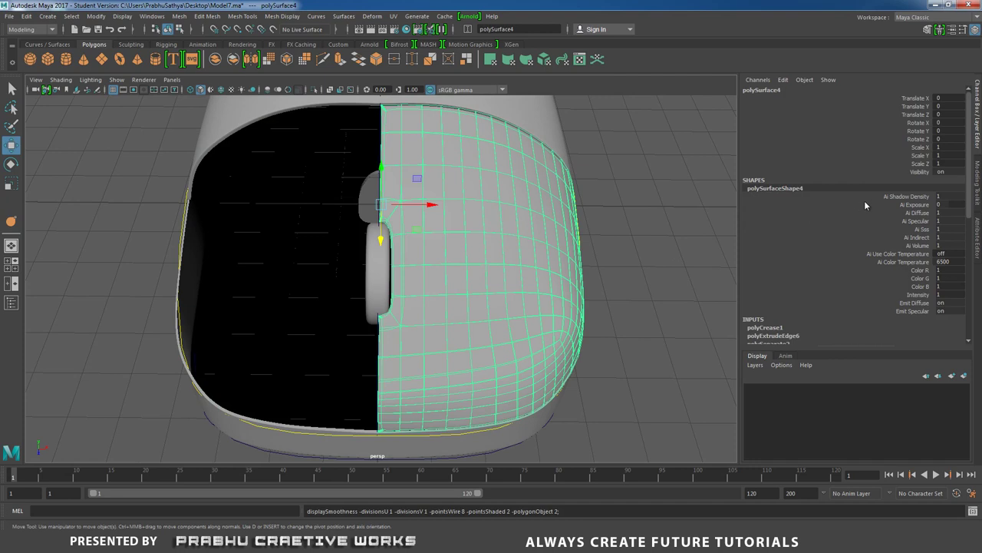
{"action": "key", "text": "ctrl+d"}
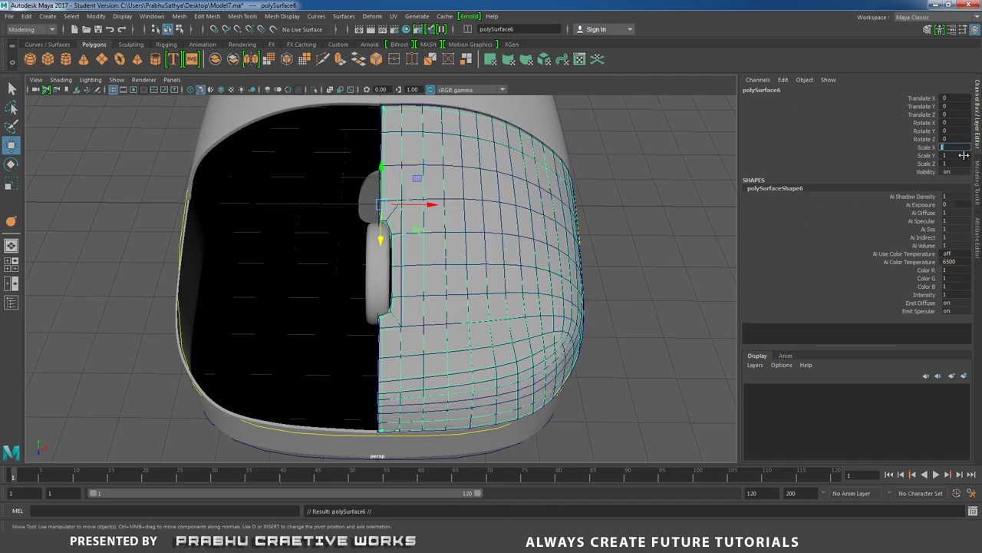
{"action": "type", "text": "-1"}
{"action": "key", "text": "Return"}
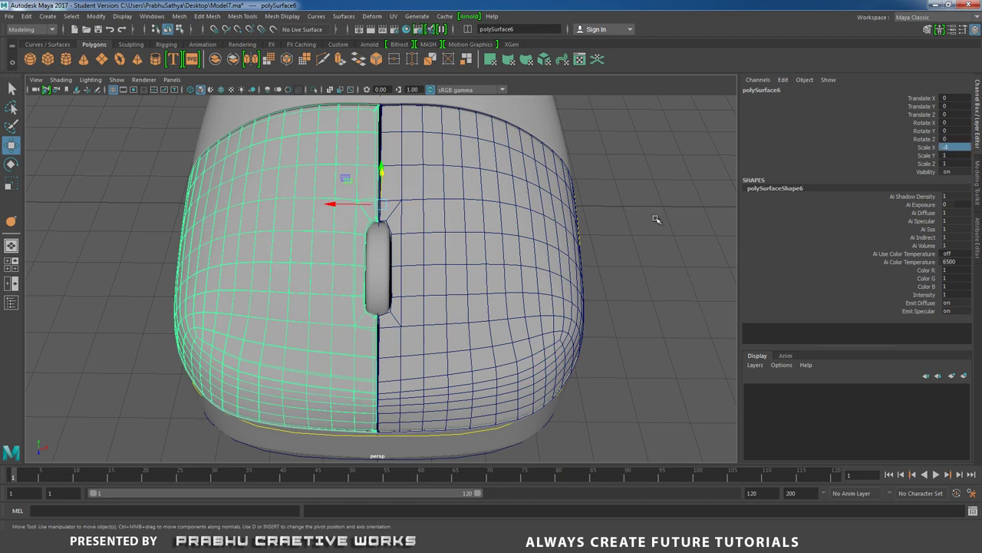
{"action": "left_click", "coordinate": [656, 220]}
Step: Show both button panels in smooth preview and inspect the seam between them from the front
{"action": "scroll", "coordinate": [537, 257], "scroll_direction": "down", "scroll_amount": 4}
{"action": "left_click_drag", "start_coordinate": [515, 267], "coordinate": [456, 278], "text": "alt"}
{"action": "scroll", "coordinate": [470, 270], "scroll_direction": "up", "scroll_amount": 3}
{"action": "left_click", "coordinate": [445, 261]}
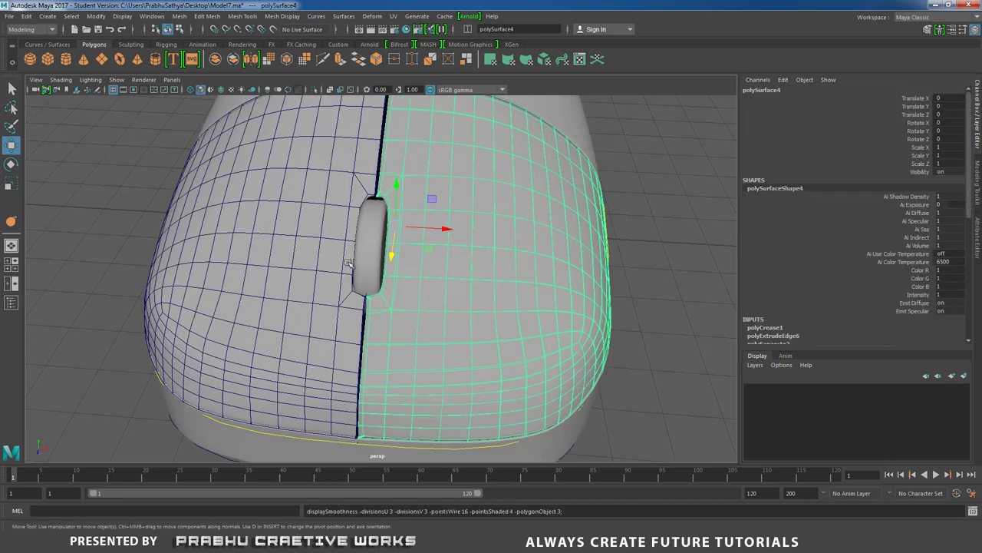
{"action": "left_click", "coordinate": [315, 267]}
{"action": "left_click", "coordinate": [638, 275]}
{"action": "left_click_drag", "start_coordinate": [638, 275], "coordinate": [461, 273], "text": "alt"}
{"action": "left_click_drag", "start_coordinate": [332, 247], "coordinate": [425, 299], "text": "alt"}
Step: Create a polygon pipe and place it in front of the mouse at about 8.617 in Z
{"action": "left_click", "coordinate": [350, 280]}
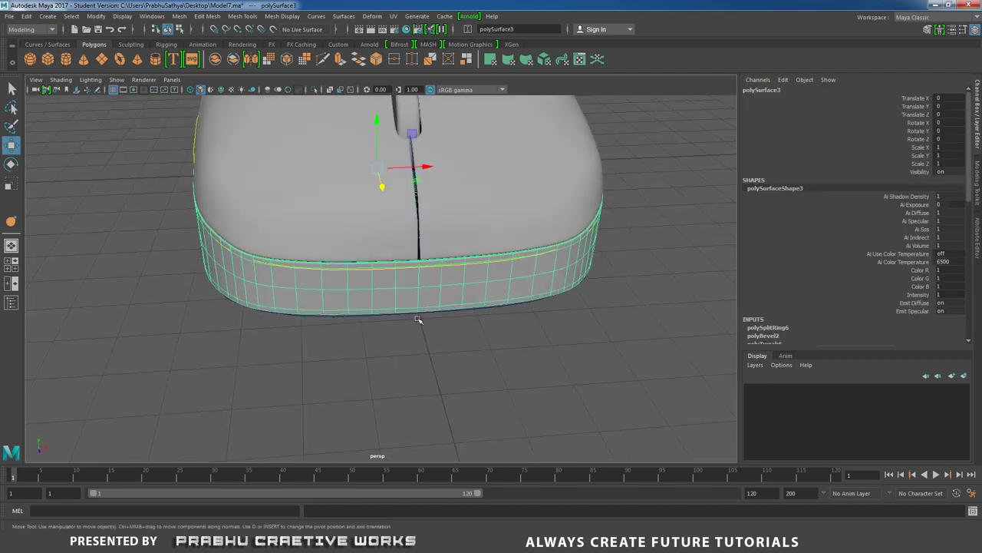
{"action": "middle_click_drag", "start_coordinate": [491, 308], "coordinate": [440, 279], "text": "alt"}
{"action": "right_click_drag", "start_coordinate": [440, 279], "coordinate": [555, 318], "text": "alt"}
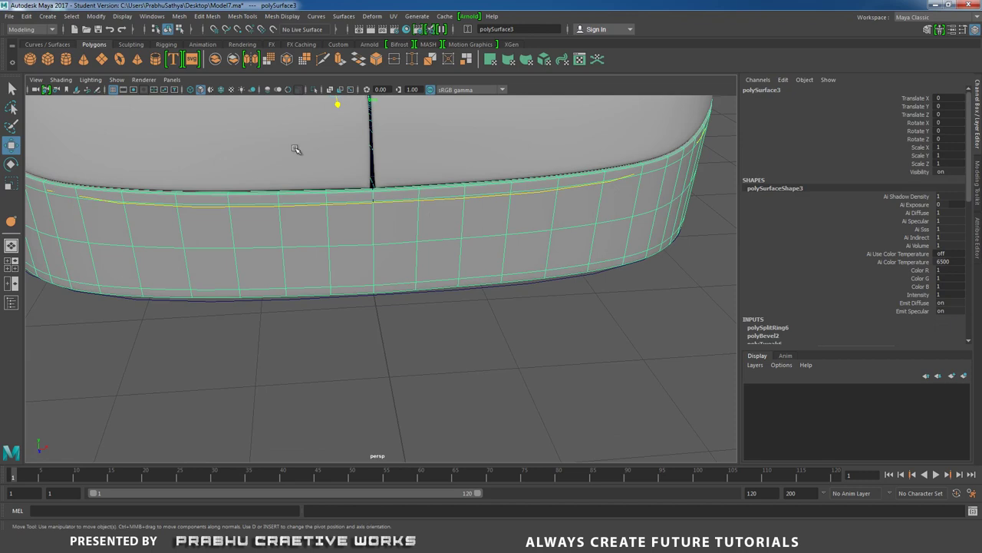
{"action": "left_click", "coordinate": [155, 59]}
{"action": "right_click_drag", "start_coordinate": [295, 124], "coordinate": [252, 138], "text": "alt"}
{"action": "left_click_drag", "start_coordinate": [252, 139], "coordinate": [506, 377], "text": "alt"}
{"action": "middle_click_drag", "start_coordinate": [504, 286], "coordinate": [447, 251], "text": "alt"}
{"action": "right_click_drag", "start_coordinate": [448, 252], "coordinate": [472, 292], "text": "alt"}
{"action": "scroll", "coordinate": [471, 292], "scroll_direction": "up", "scroll_amount": 2}
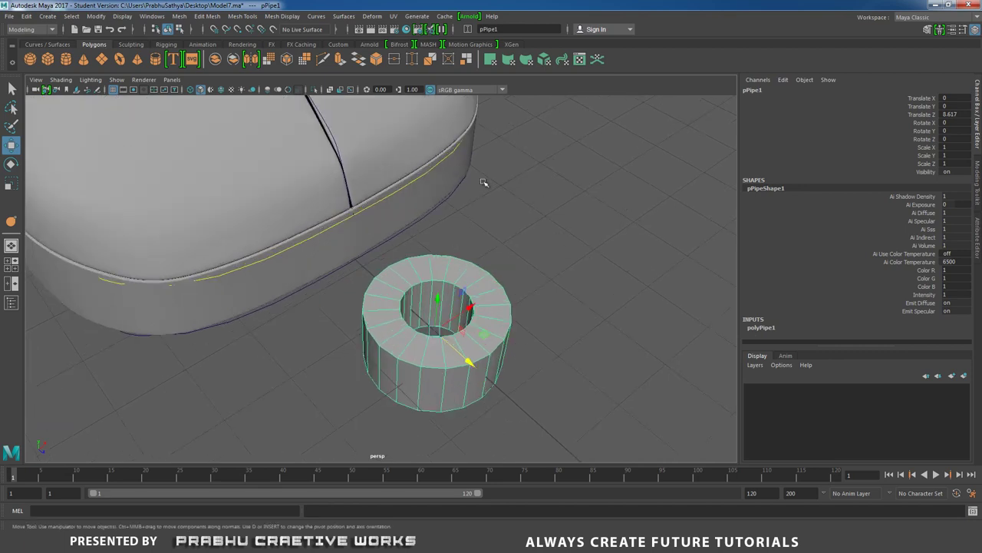
Step: Extrude the four faces at the front centre of the unsmoothed lower band and scale them inward to about 0.585
{"action": "left_click", "coordinate": [385, 210]}
{"action": "right_click_drag", "start_coordinate": [561, 294], "coordinate": [653, 330], "text": "alt"}
{"action": "left_click_drag", "start_coordinate": [437, 201], "coordinate": [303, 162], "text": "alt"}
{"action": "middle_click_drag", "start_coordinate": [407, 231], "coordinate": [491, 376], "text": "alt"}
{"action": "mouse_move", "coordinate": [449, 267]}
{"action": "right_mouse_down", "text": "alt"}
{"action": "mouse_move", "coordinate": [437, 273]}
{"action": "mouse_move", "coordinate": [437, 260]}
{"action": "mouse_move", "coordinate": [436, 275]}
{"action": "right_mouse_up", "text": "alt"}
{"action": "left_click", "coordinate": [336, 260]}
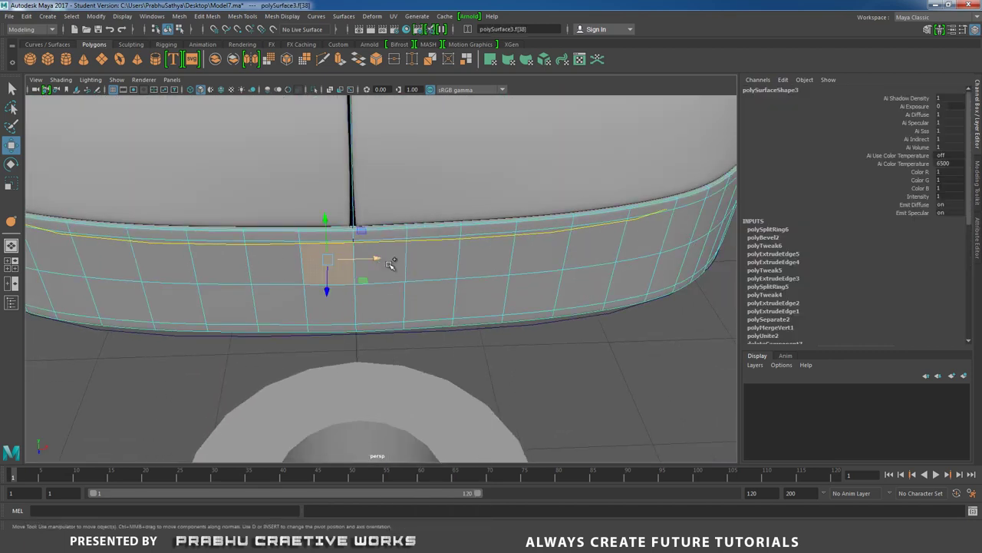
{"action": "left_click", "coordinate": [396, 269], "text": "shift"}
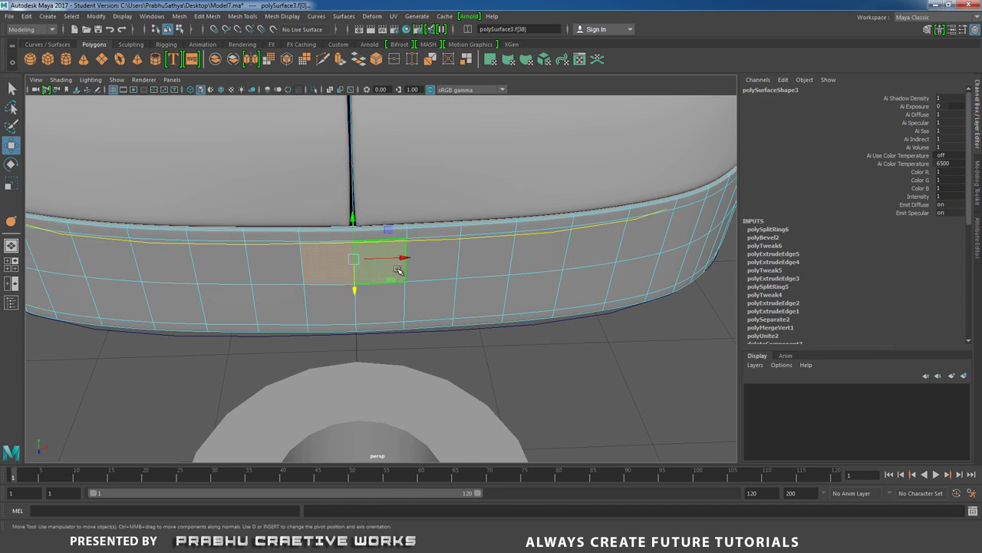
{"action": "key", "text": "1"}
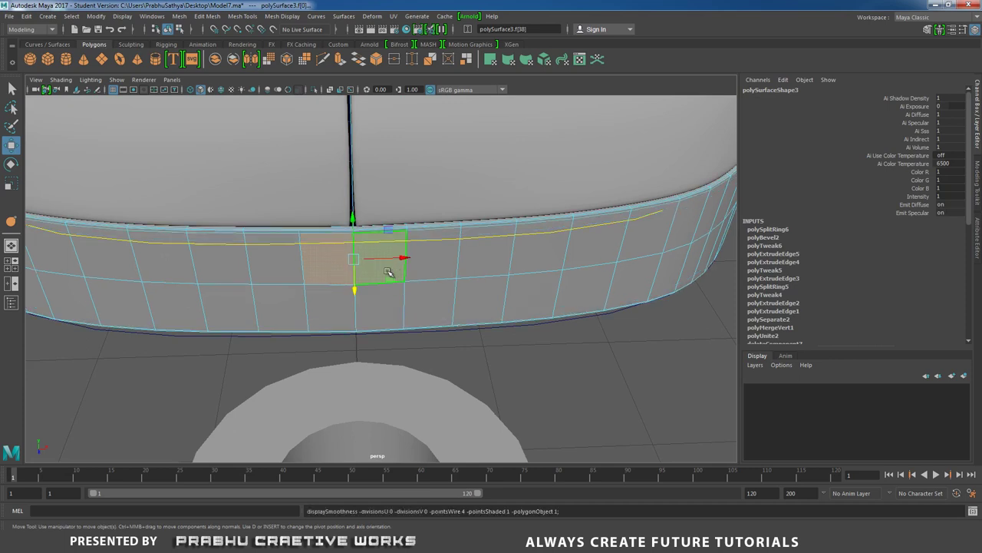
{"action": "left_click", "coordinate": [333, 297], "text": "shift"}
{"action": "left_click", "coordinate": [378, 304], "text": "shift"}
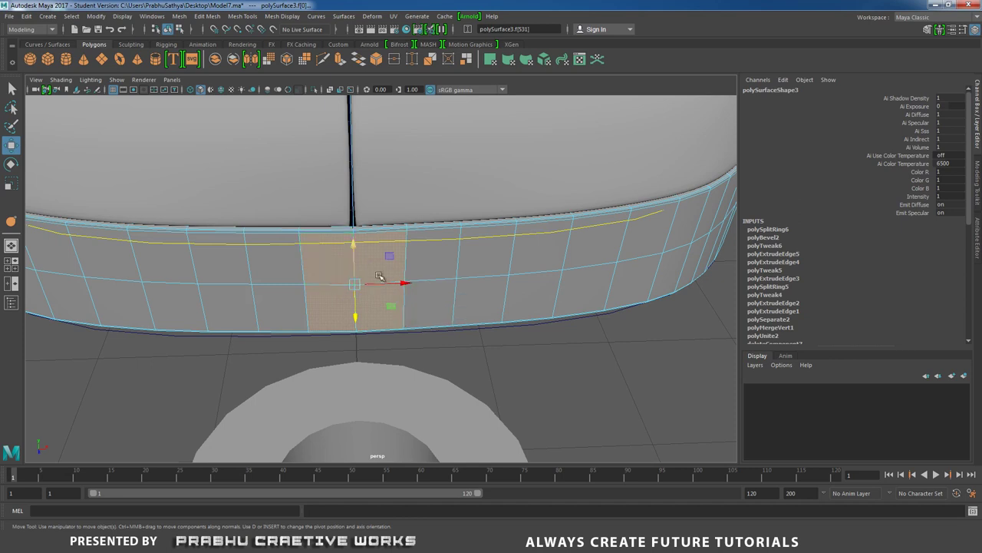
{"action": "right_click_drag", "start_coordinate": [444, 266], "coordinate": [447, 285], "text": "shift"}
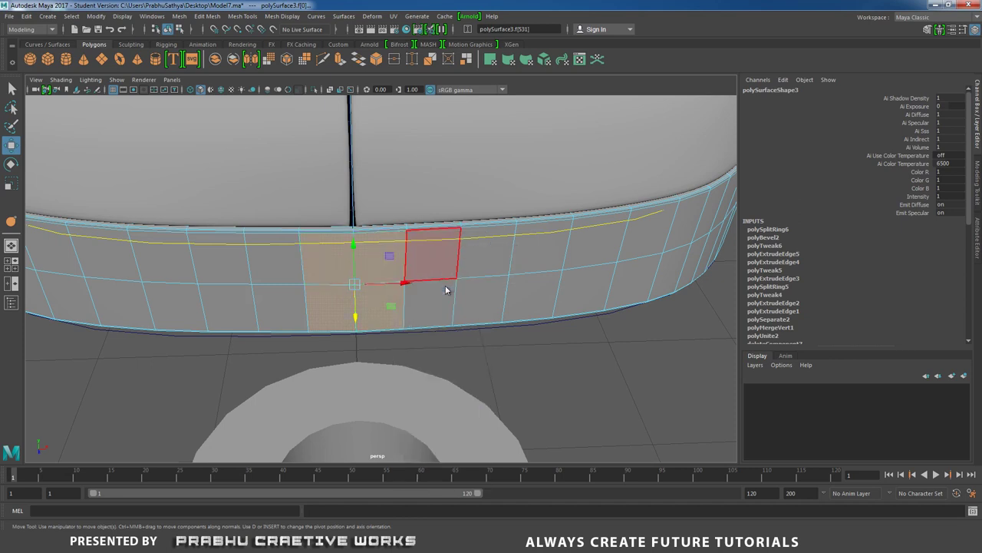
{"action": "key", "text": "r"}
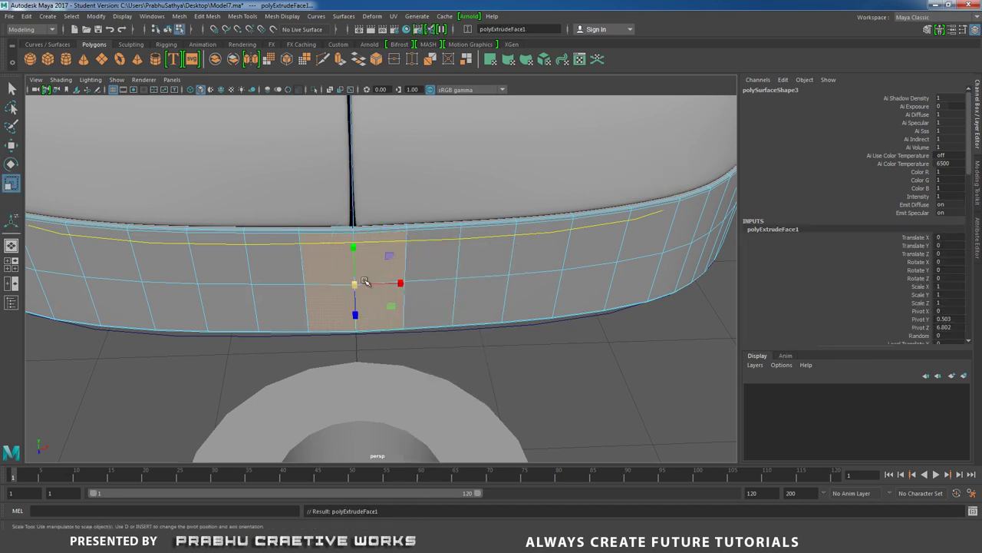
{"action": "left_click_drag", "start_coordinate": [355, 284], "coordinate": [324, 289]}
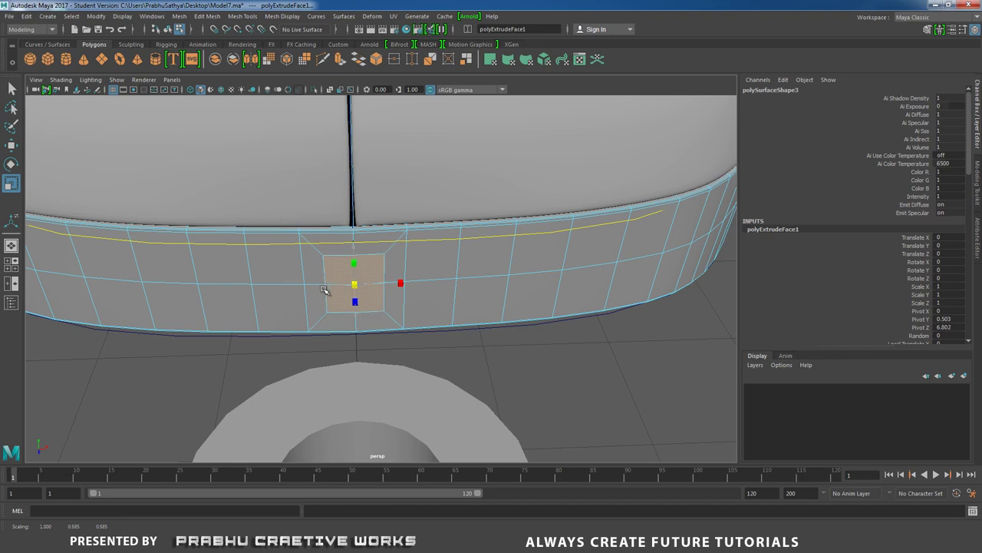
Step: Delete the inset faces to open a hole in the band's front, and return to object selection
{"action": "key", "text": "Delete"}
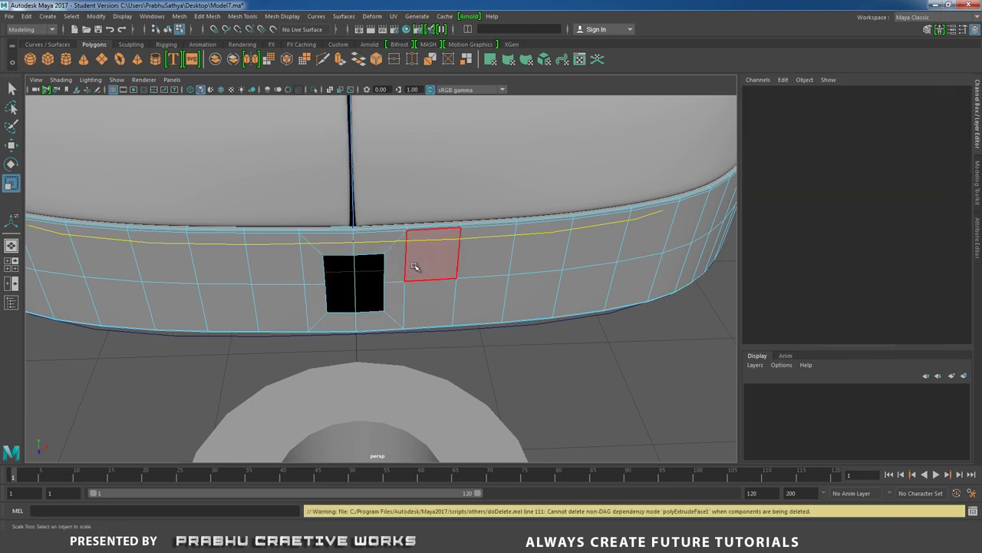
{"action": "right_click_drag", "start_coordinate": [418, 259], "coordinate": [459, 248]}
{"action": "left_click_drag", "start_coordinate": [460, 249], "coordinate": [540, 269], "text": "alt"}
{"action": "middle_click_drag", "start_coordinate": [540, 269], "coordinate": [489, 278], "text": "alt"}
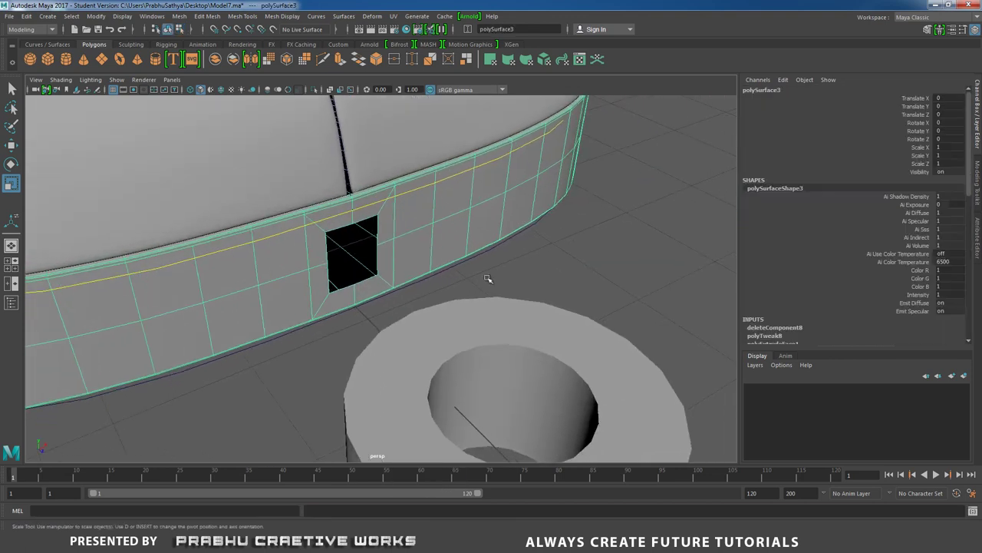
Step: Set the pipe's axis subdivisions to 8 and its thickness to 0.4
{"action": "left_click", "coordinate": [513, 308]}
{"action": "right_click_drag", "start_coordinate": [561, 315], "coordinate": [403, 276], "text": "alt"}
{"action": "left_click_drag", "start_coordinate": [403, 276], "coordinate": [654, 338], "text": "alt"}
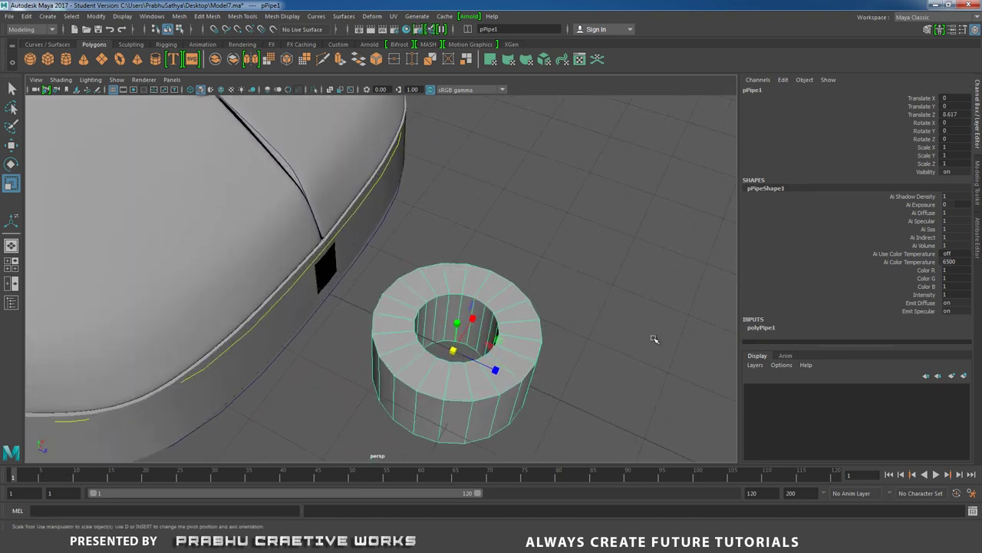
{"action": "left_click", "coordinate": [768, 328]}
{"action": "scroll", "coordinate": [834, 292], "scroll_direction": "down", "scroll_amount": 2}
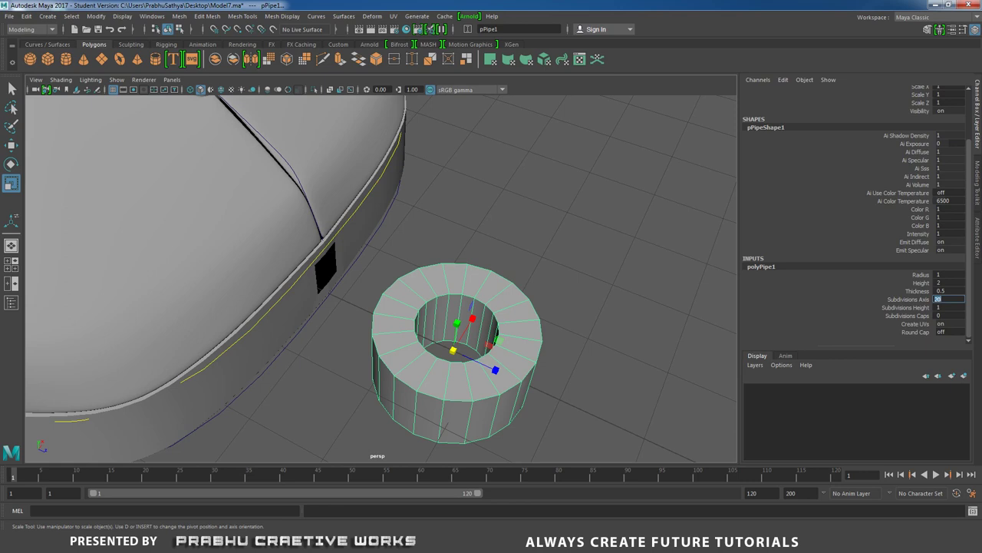
{"action": "key", "text": "Return"}
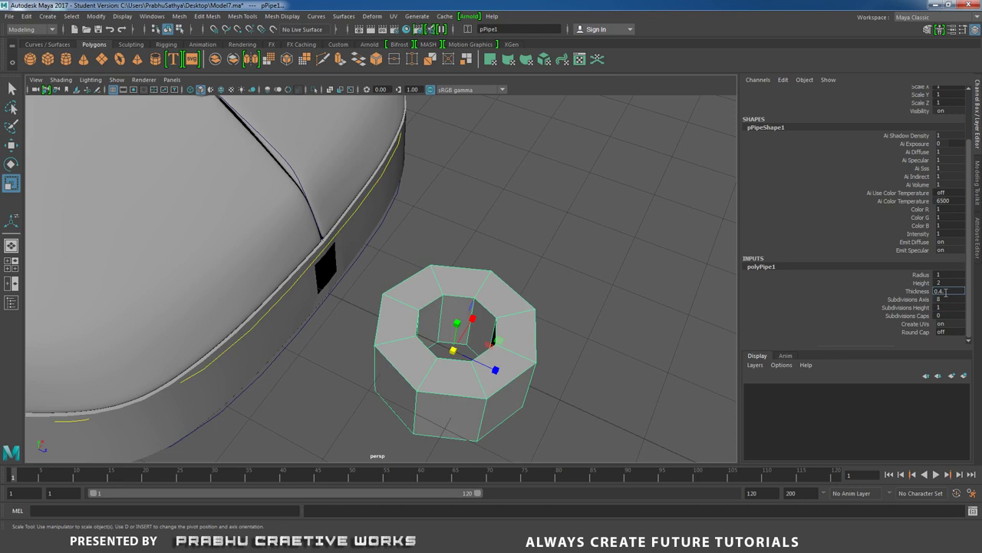
{"action": "key", "text": "Return"}
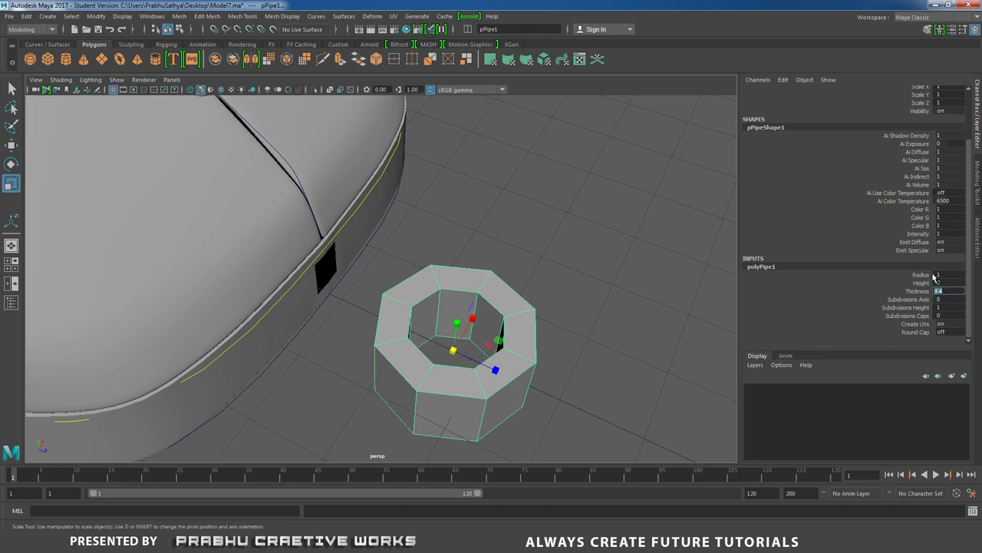
Step: Scale the pipe uniformly to about 0.353 and set its X rotation to 90
{"action": "left_click_drag", "start_coordinate": [453, 351], "coordinate": [395, 349]}
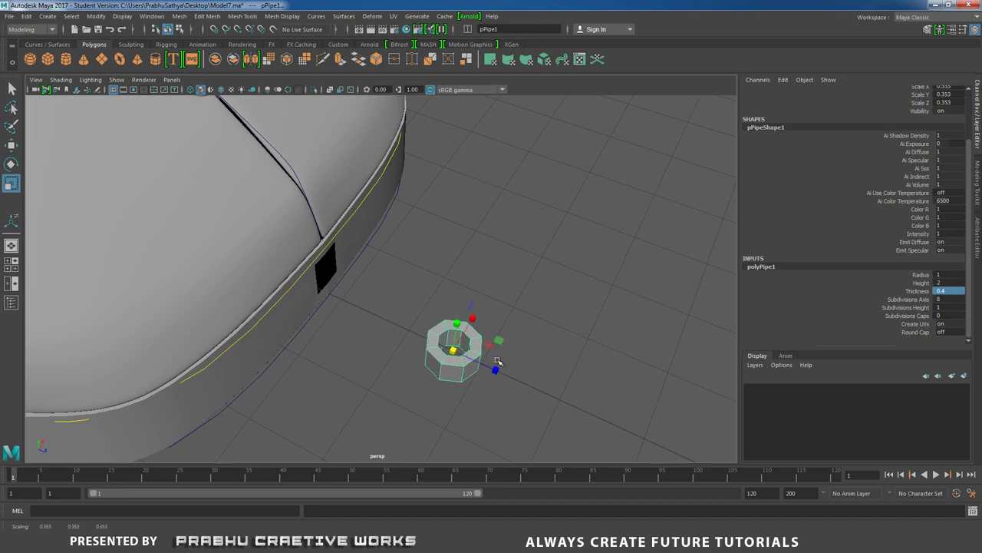
{"action": "key", "text": "e"}
{"action": "left_click_drag", "start_coordinate": [473, 333], "coordinate": [592, 353]}
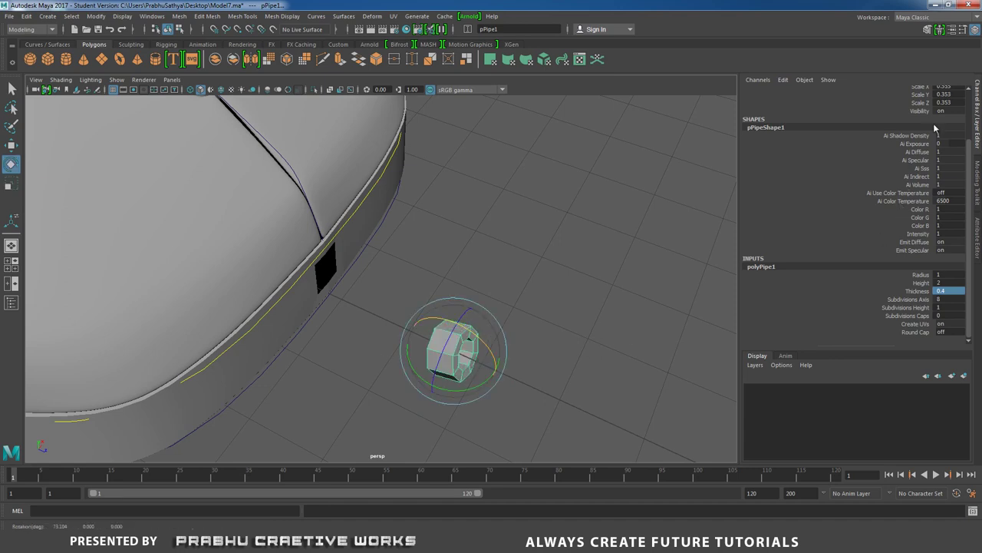
{"action": "scroll", "coordinate": [968, 192], "scroll_direction": "up", "scroll_amount": 3}
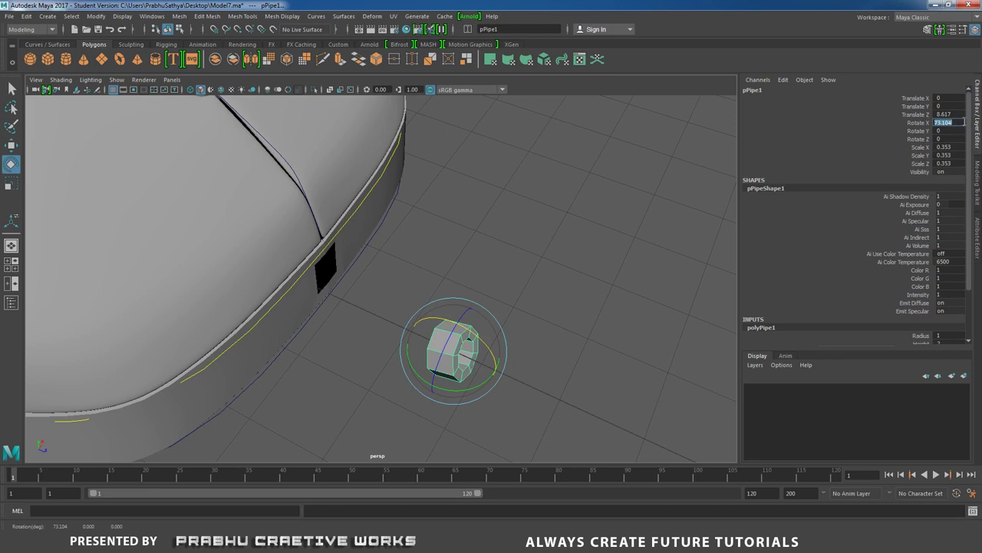
{"action": "key", "text": "Return"}
Step: Delete the pipe's walls and the cap facing the mouse, keeping only the outer flat ring, and return to object selection
{"action": "left_click_drag", "start_coordinate": [541, 206], "coordinate": [589, 179], "text": "alt"}
{"action": "right_click_drag", "start_coordinate": [589, 179], "coordinate": [589, 205]}
{"action": "left_click_drag", "start_coordinate": [459, 204], "coordinate": [489, 349]}
{"action": "key", "text": "Delete"}
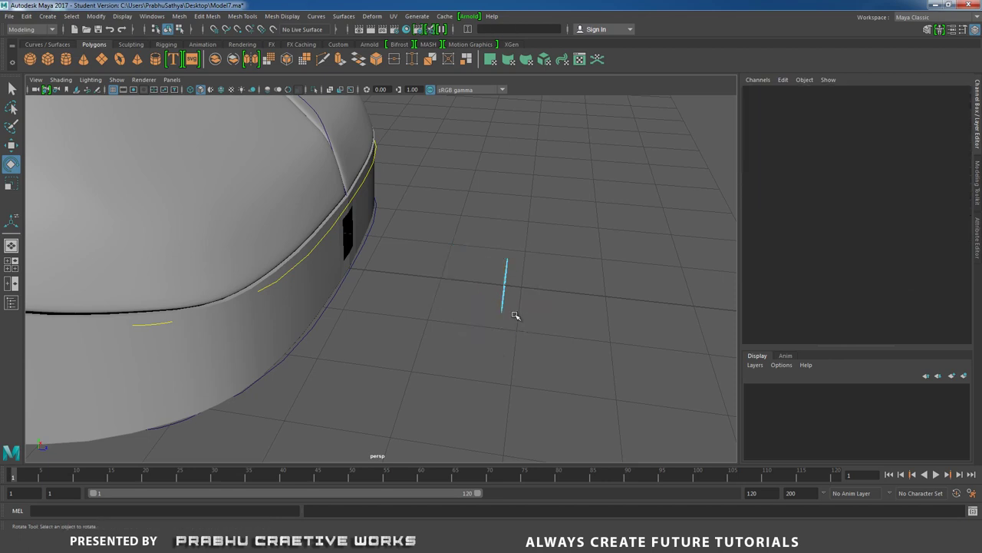
{"action": "left_click_drag", "start_coordinate": [482, 314], "coordinate": [463, 299], "text": "alt"}
{"action": "right_click_drag", "start_coordinate": [463, 298], "coordinate": [510, 233]}
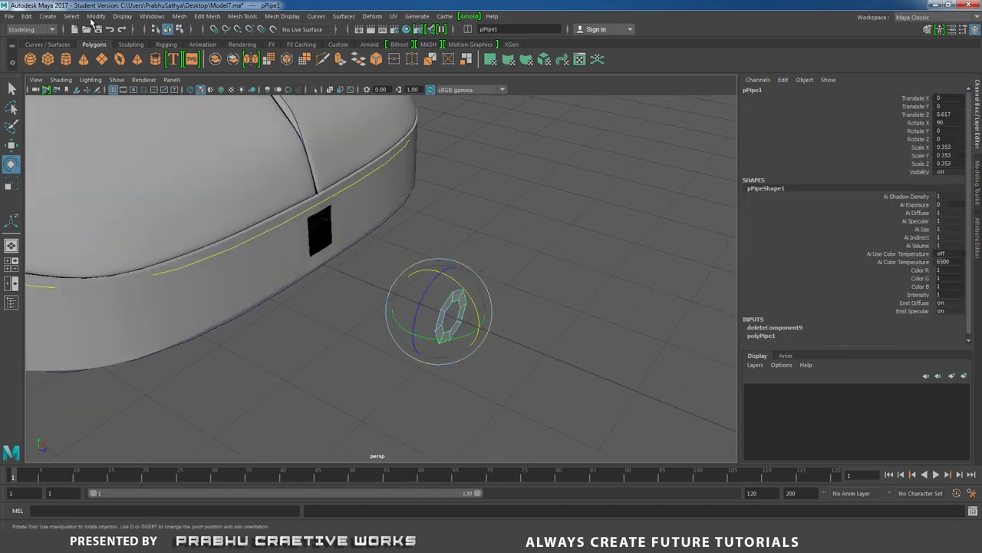
Step: Centre the pivot on the octagonal ring and activate the Move tool
{"action": "left_click", "coordinate": [93, 17]}
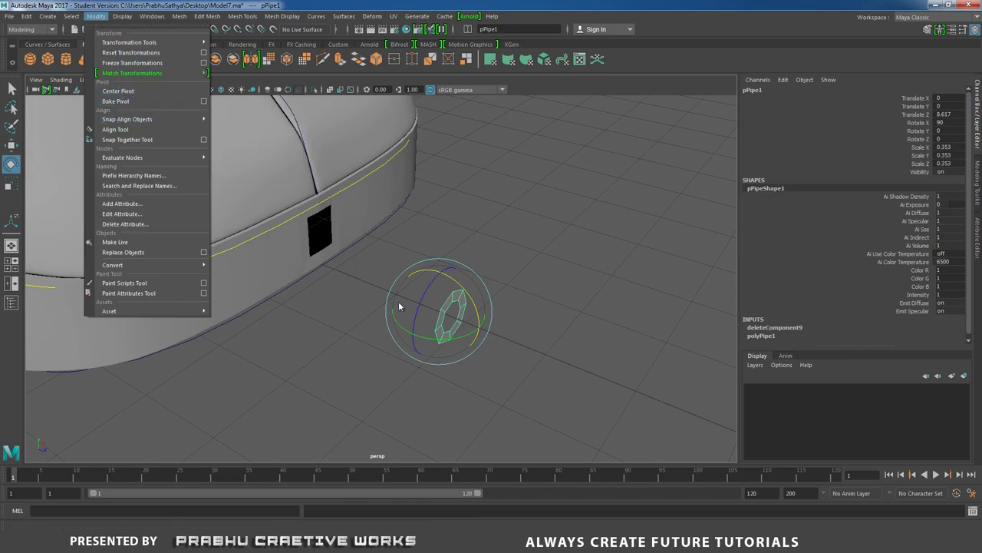
{"action": "left_click", "coordinate": [121, 93]}
{"action": "key", "text": "w"}
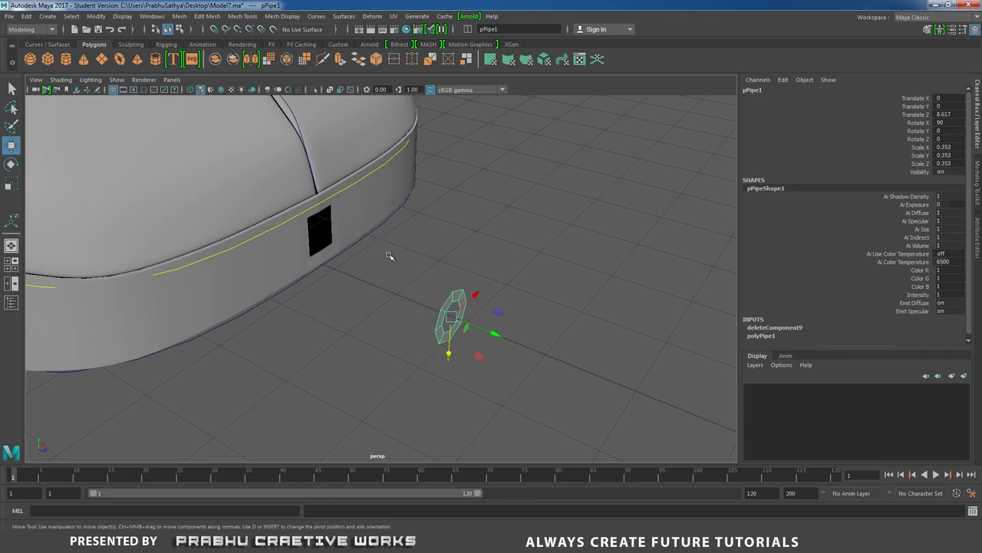
Step: Move the octagonal ring to the band's square opening, at about Y 0.459 and Z 6.615, and set the Move tool's axis orientation to World
{"action": "left_click_drag", "start_coordinate": [493, 334], "coordinate": [289, 270]}
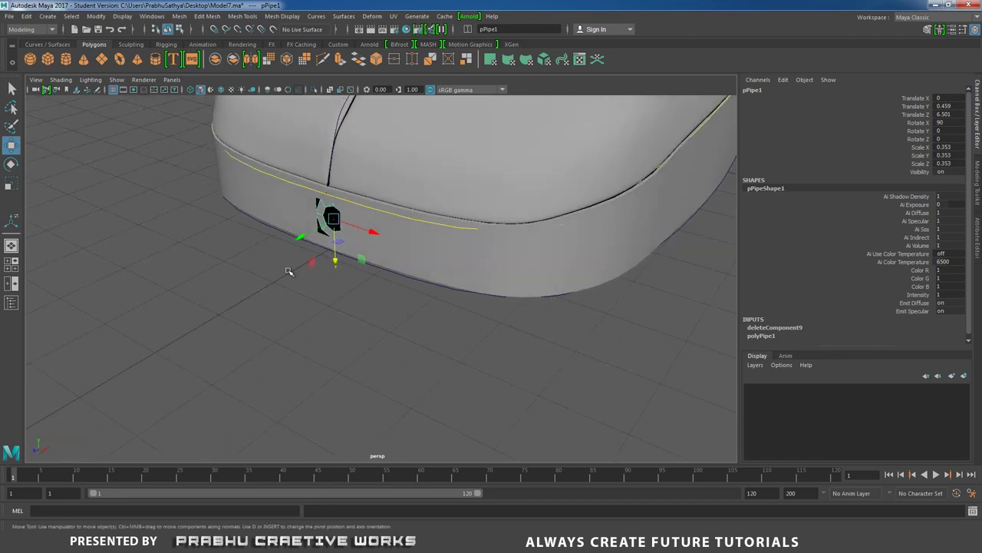
{"action": "left_click_drag", "start_coordinate": [298, 237], "coordinate": [278, 239]}
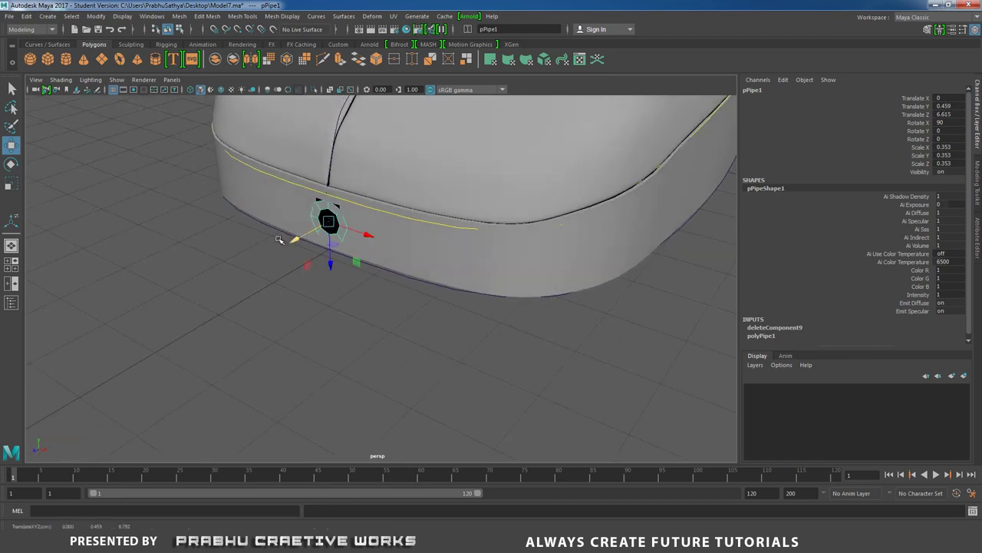
{"action": "double_click", "coordinate": [10, 146]}
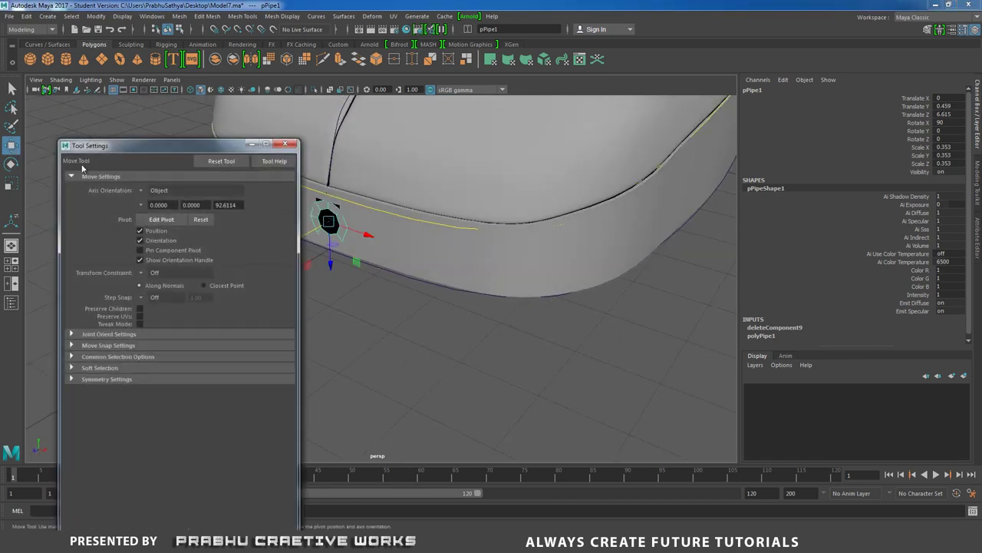
{"action": "left_click", "coordinate": [142, 191]}
{"action": "left_click", "coordinate": [162, 208]}
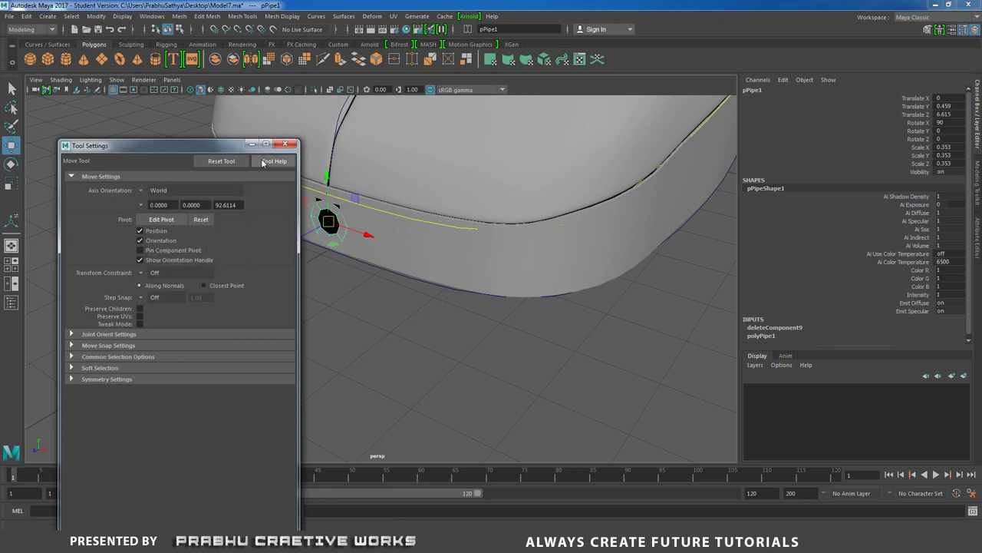
{"action": "left_click", "coordinate": [252, 144]}
Step: Reposition the ring over the square opening at about Y 0.501 and Z 6.629
{"action": "left_click_drag", "start_coordinate": [295, 182], "coordinate": [241, 186], "text": "alt"}
{"action": "right_click_drag", "start_coordinate": [241, 187], "coordinate": [370, 191], "text": "alt"}
{"action": "middle_click_drag", "start_coordinate": [371, 191], "coordinate": [386, 267], "text": "alt"}
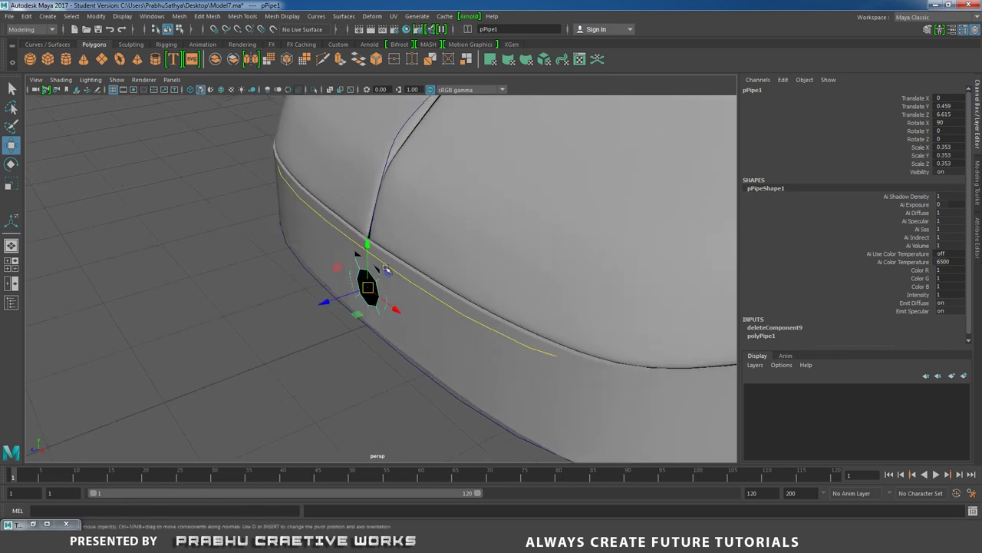
{"action": "left_click_drag", "start_coordinate": [386, 268], "coordinate": [421, 278], "text": "alt"}
{"action": "right_click_drag", "start_coordinate": [420, 278], "coordinate": [488, 333], "text": "alt"}
{"action": "left_click_drag", "start_coordinate": [361, 245], "coordinate": [359, 243]}
{"action": "left_click_drag", "start_coordinate": [314, 300], "coordinate": [458, 344]}
Step: Scale the ring uniformly to about 0.174 so it fits well inside the square opening
{"action": "key", "text": "r"}
{"action": "left_click_drag", "start_coordinate": [376, 317], "coordinate": [320, 306]}
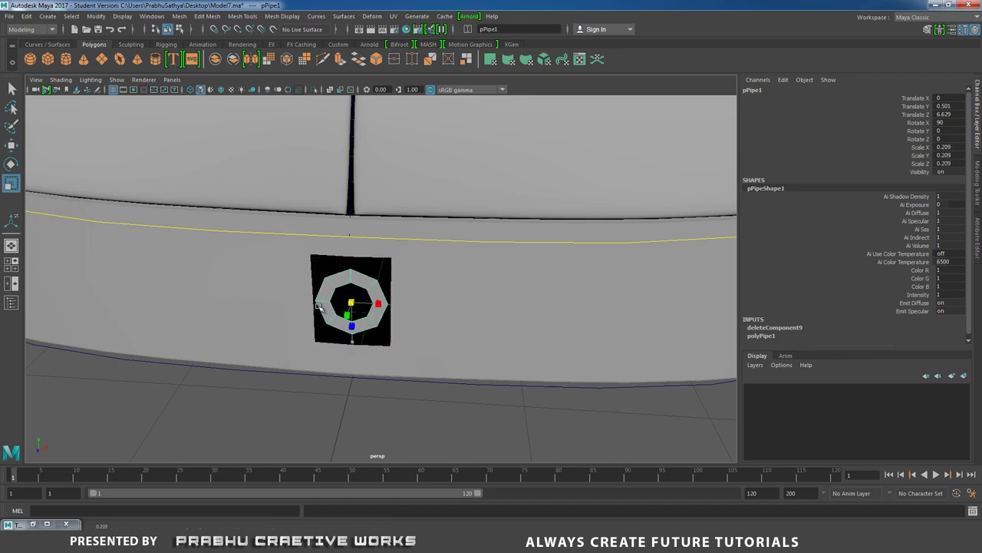
{"action": "right_click_drag", "start_coordinate": [349, 305], "coordinate": [241, 252], "text": "alt"}
{"action": "left_click_drag", "start_coordinate": [241, 252], "coordinate": [211, 264], "text": "alt"}
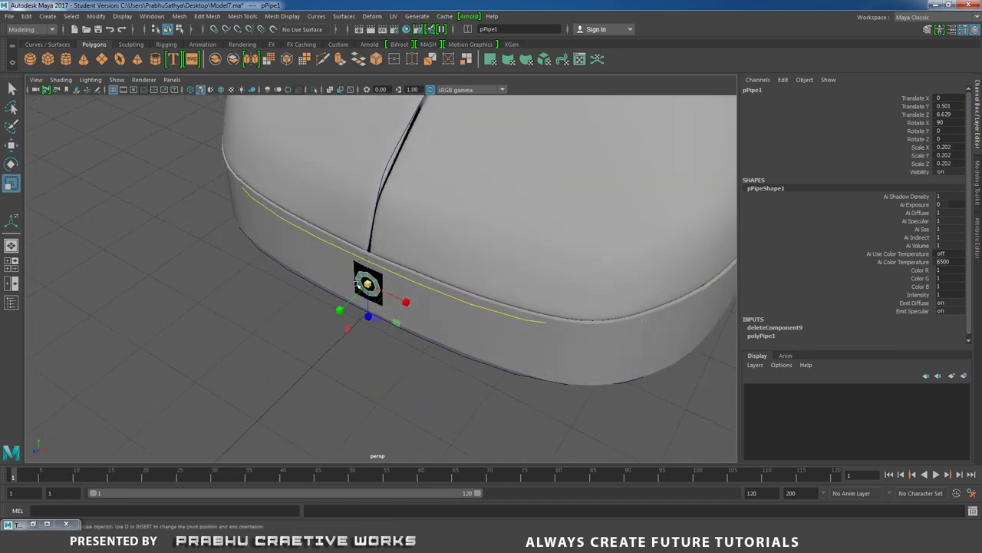
{"action": "left_click_drag", "start_coordinate": [369, 285], "coordinate": [436, 276]}
Step: Align the ring with the band's front surface at about Z 6.627 using the wireframe top view, and return to the shaded perspective view
{"action": "key", "text": "space"}
{"action": "scroll", "coordinate": [479, 292], "scroll_direction": "up", "scroll_amount": 3}
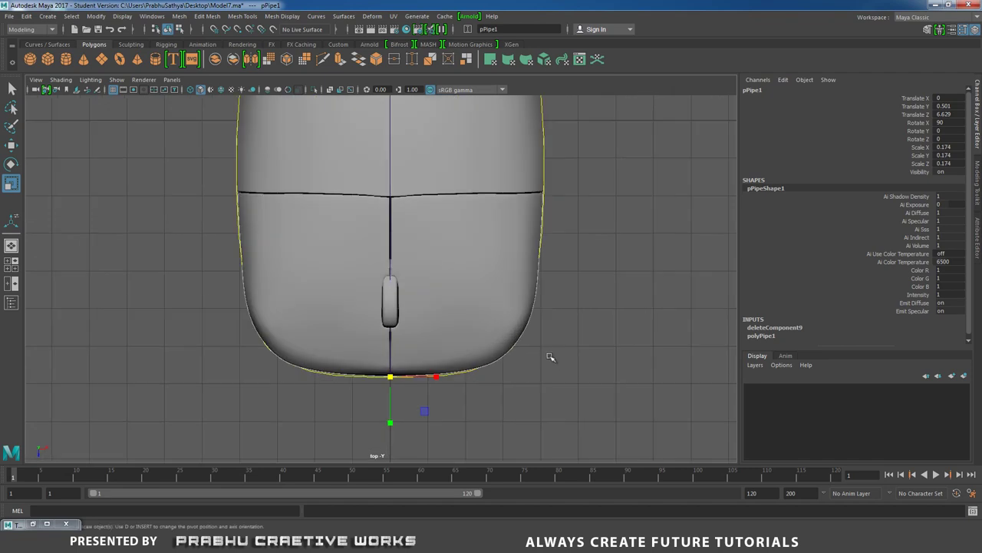
{"action": "key", "text": "4"}
{"action": "scroll", "coordinate": [447, 302], "scroll_direction": "up", "scroll_amount": 8}
{"action": "middle_click_drag", "start_coordinate": [483, 292], "coordinate": [466, 145], "text": "alt"}
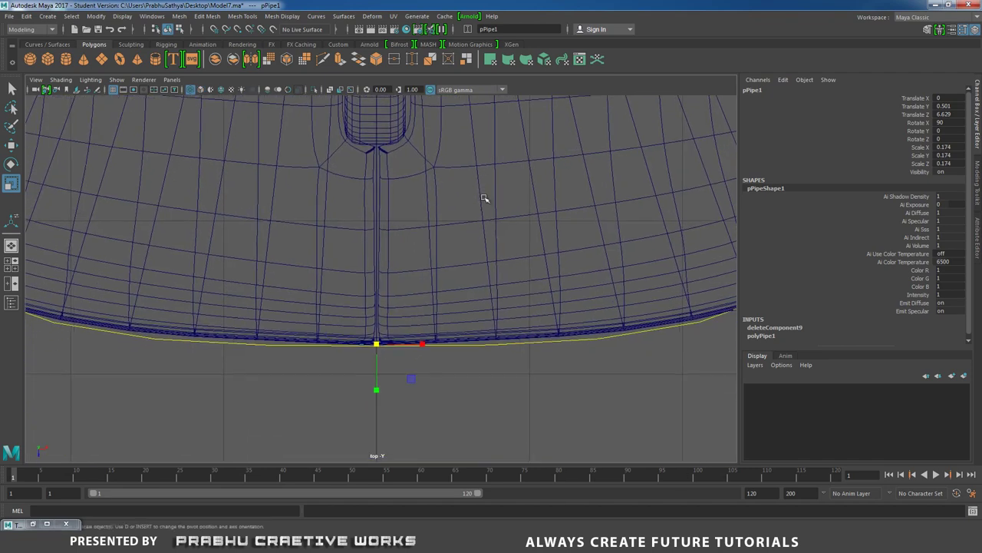
{"action": "scroll", "coordinate": [486, 207], "scroll_direction": "up", "scroll_amount": 3}
{"action": "key", "text": "q"}
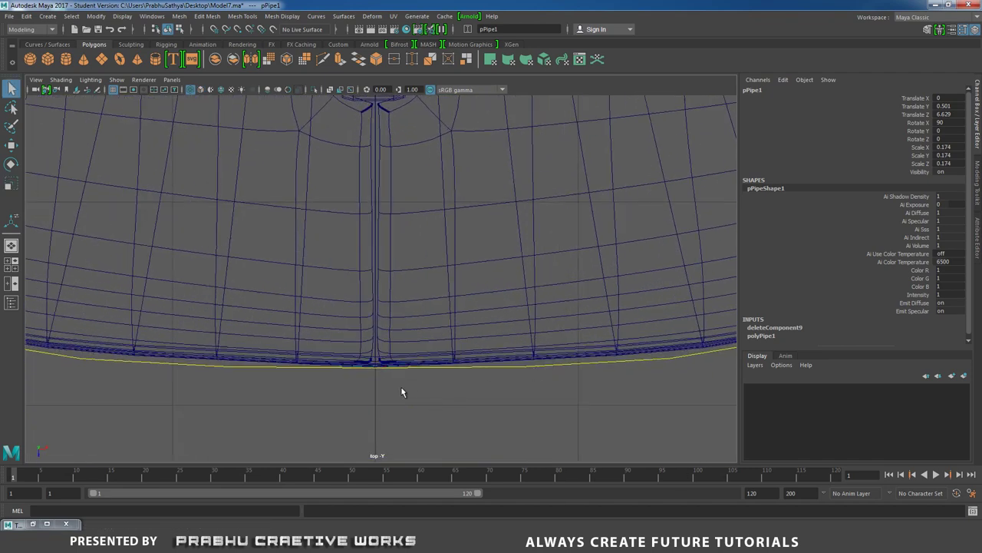
{"action": "scroll", "coordinate": [444, 406], "scroll_direction": "up", "scroll_amount": 1}
{"action": "key", "text": "w"}
{"action": "left_click_drag", "start_coordinate": [373, 420], "coordinate": [420, 384]}
{"action": "key", "text": "space"}
{"action": "left_click_drag", "start_coordinate": [420, 338], "coordinate": [377, 314], "text": "alt"}
{"action": "right_click_drag", "start_coordinate": [377, 314], "coordinate": [421, 351], "text": "alt"}
{"action": "key", "text": "5"}
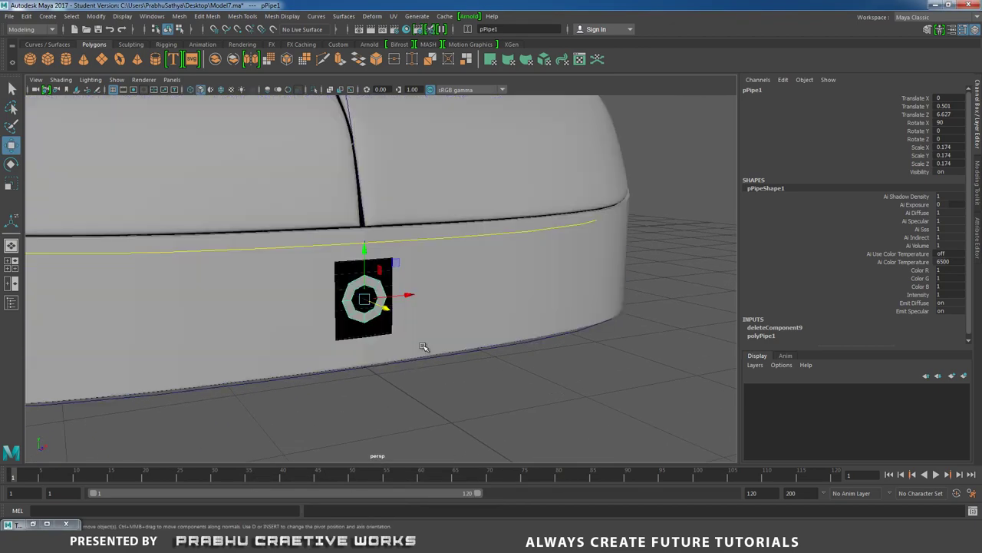
Step: Combine the lower band and the octagonal ring into one mesh
{"action": "left_click_drag", "start_coordinate": [421, 366], "coordinate": [407, 401], "text": "alt"}
{"action": "right_click_drag", "start_coordinate": [407, 401], "coordinate": [512, 409], "text": "alt"}
{"action": "left_click", "coordinate": [491, 297]}
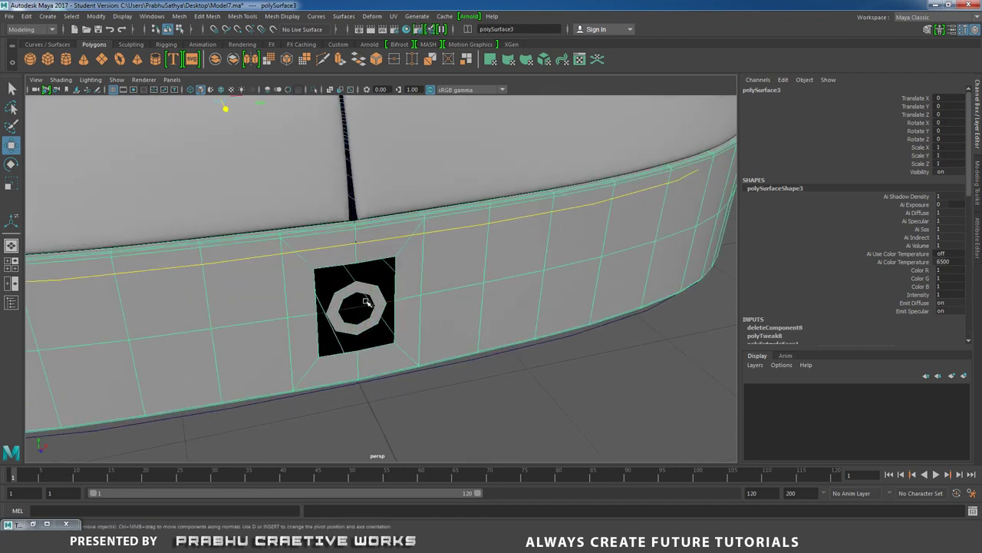
{"action": "left_click", "coordinate": [377, 296], "text": "shift"}
{"action": "right_click_drag", "start_coordinate": [524, 372], "coordinate": [496, 486], "text": "shift"}
Step: Bridge the square opening's border edges to the ring's outer edges
{"action": "right_click_drag", "start_coordinate": [376, 287], "coordinate": [376, 218]}
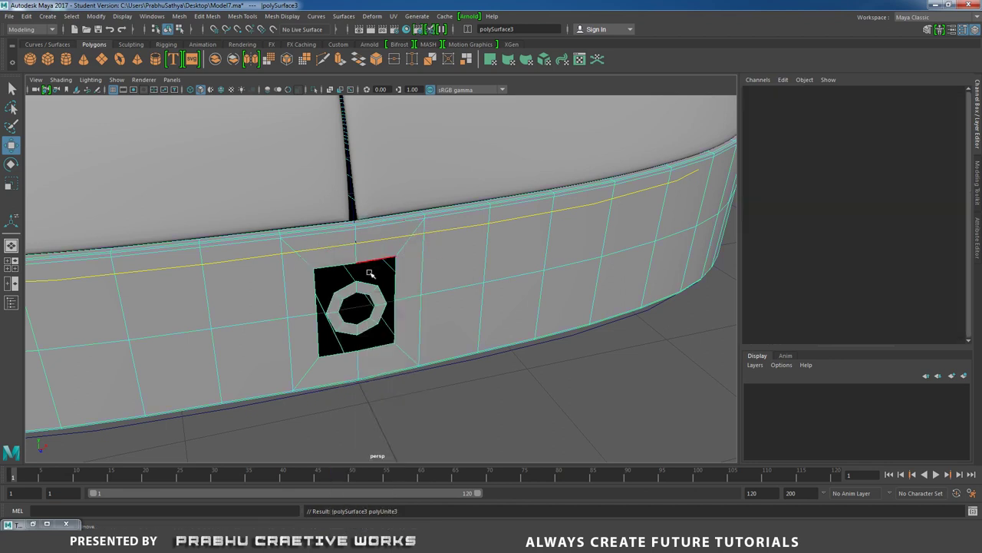
{"action": "double_click", "coordinate": [372, 283]}
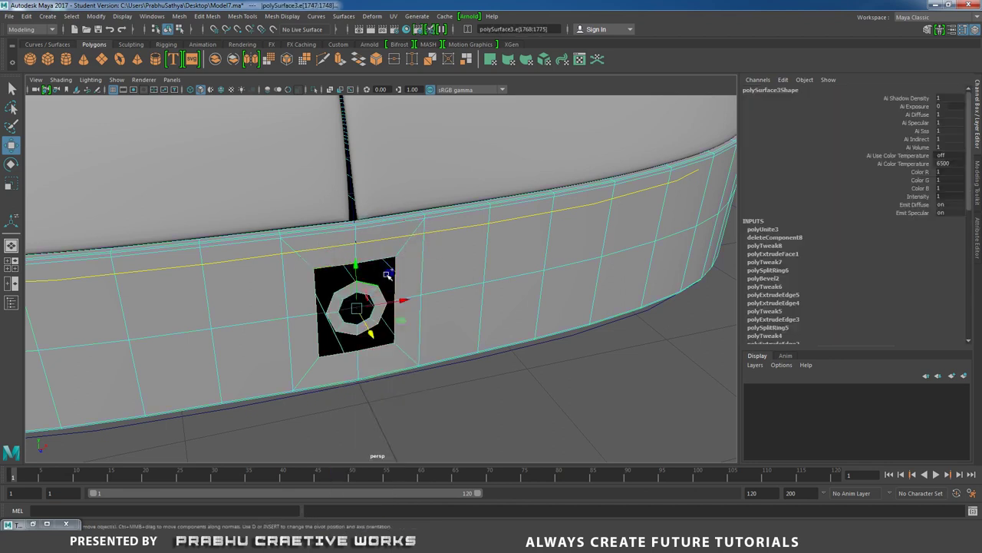
{"action": "right_click_drag", "start_coordinate": [399, 278], "coordinate": [384, 390], "text": "shift"}
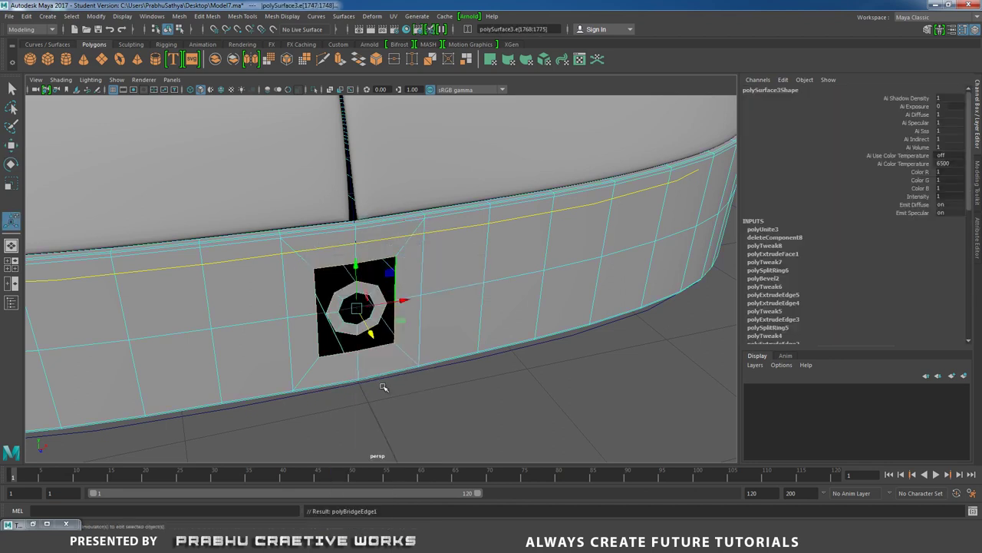
{"action": "left_click_drag", "start_coordinate": [443, 328], "coordinate": [500, 375], "text": "alt"}
{"action": "right_click_drag", "start_coordinate": [500, 375], "coordinate": [544, 371], "text": "alt"}
{"action": "right_click_drag", "start_coordinate": [430, 299], "coordinate": [453, 330], "text": "alt"}
Step: Delete the square edge loop surrounding the bridged ring, keeping the octagonal loops
{"action": "right_click_drag", "start_coordinate": [362, 279], "coordinate": [359, 221]}
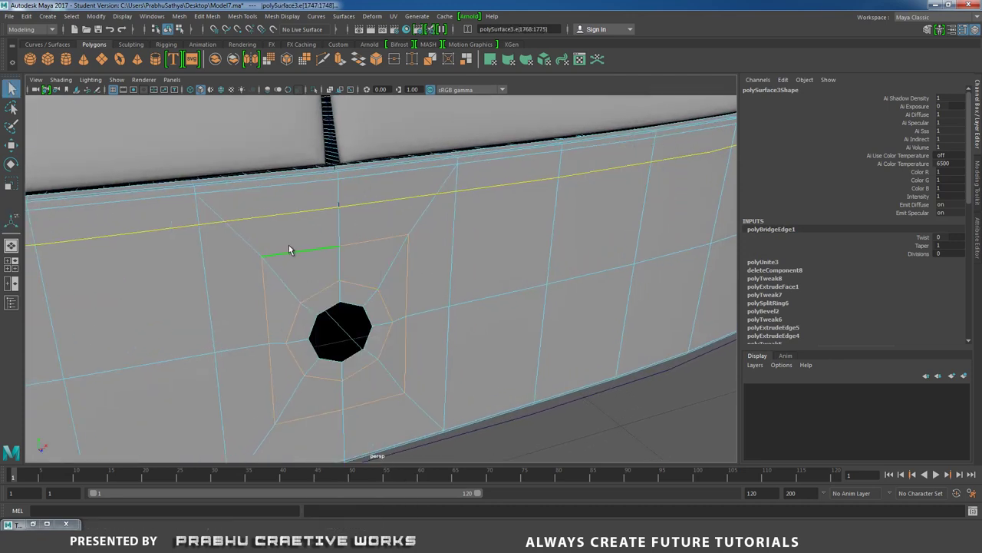
{"action": "right_click_drag", "start_coordinate": [431, 262], "coordinate": [394, 279], "text": "shift"}
{"action": "left_click_drag", "start_coordinate": [394, 279], "coordinate": [300, 353], "text": "alt"}
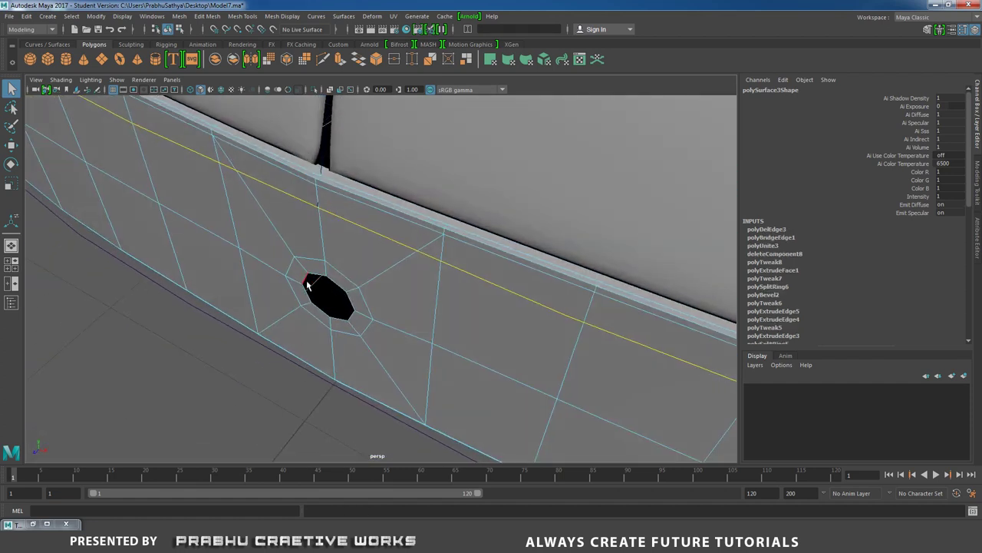
Step: Extrude the octagonal hole's border edges and move them inward into the mouse to give the hole depth
{"action": "double_click", "coordinate": [307, 285]}
{"action": "right_click_drag", "start_coordinate": [283, 336], "coordinate": [281, 366], "text": "shift"}
{"action": "key", "text": "w"}
{"action": "left_click_drag", "start_coordinate": [300, 329], "coordinate": [331, 301]}
{"action": "left_click_drag", "start_coordinate": [330, 301], "coordinate": [313, 327], "text": "alt"}
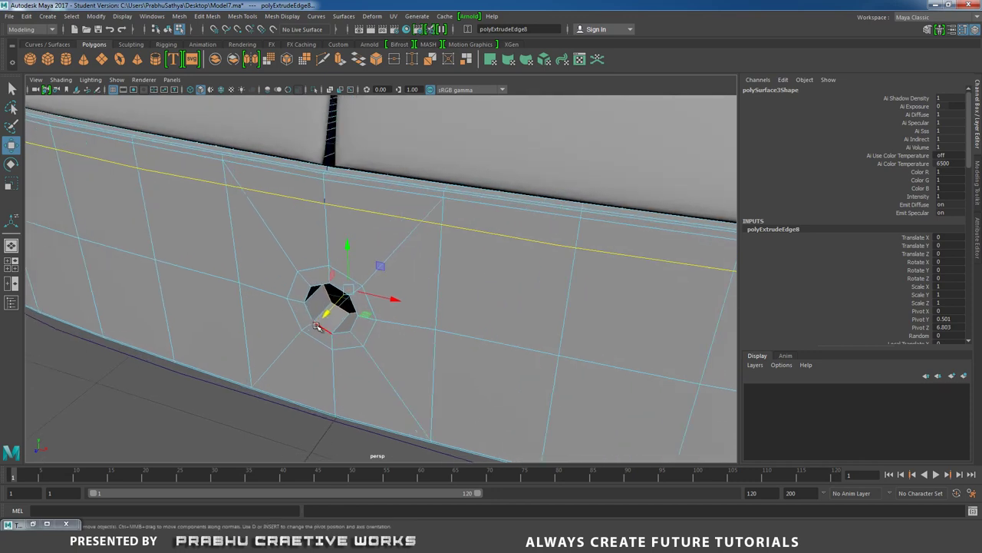
Step: Bevel the hole's rim edges with a fraction of 0.1 and return to object selection
{"action": "right_click_drag", "start_coordinate": [337, 344], "coordinate": [400, 346], "text": "shift"}
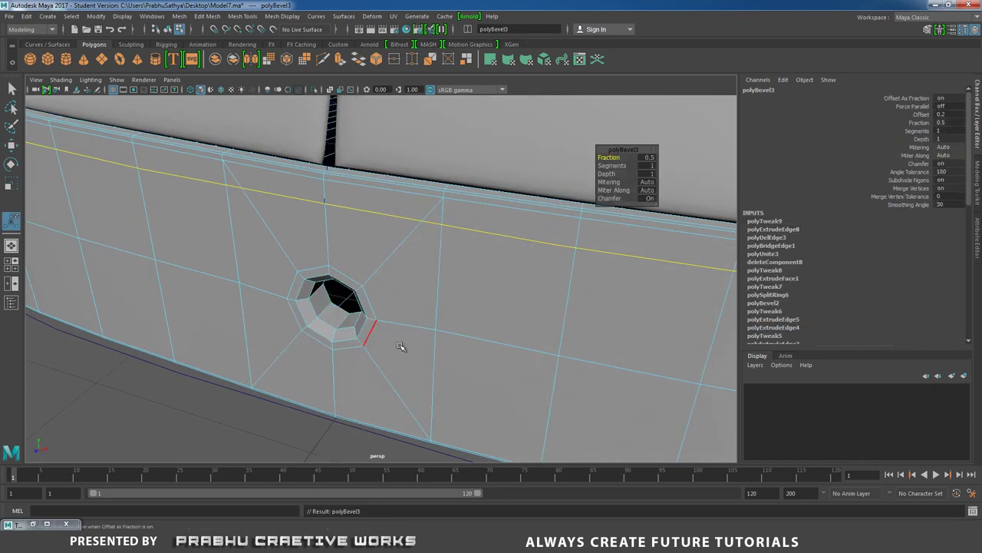
{"action": "left_click", "coordinate": [648, 157]}
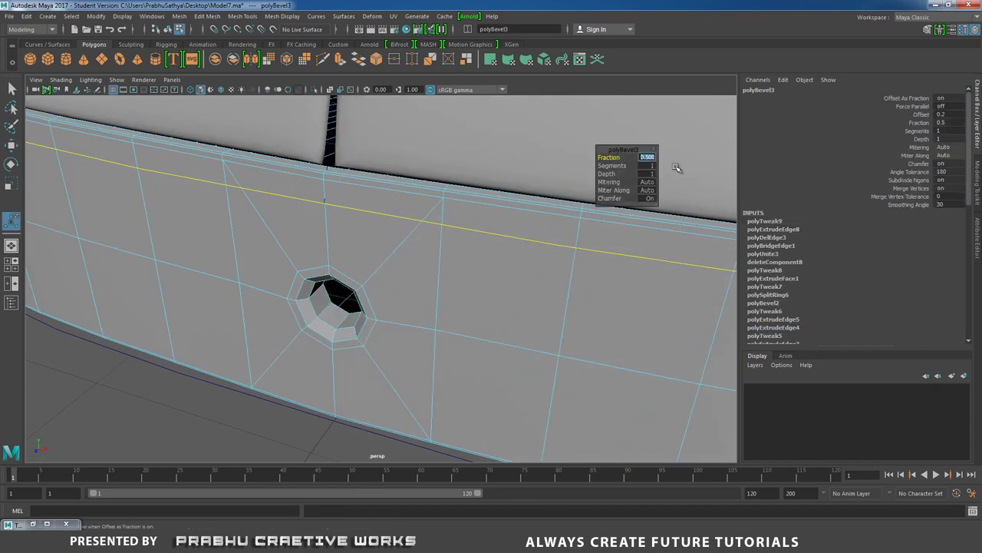
{"action": "key", "text": "Return"}
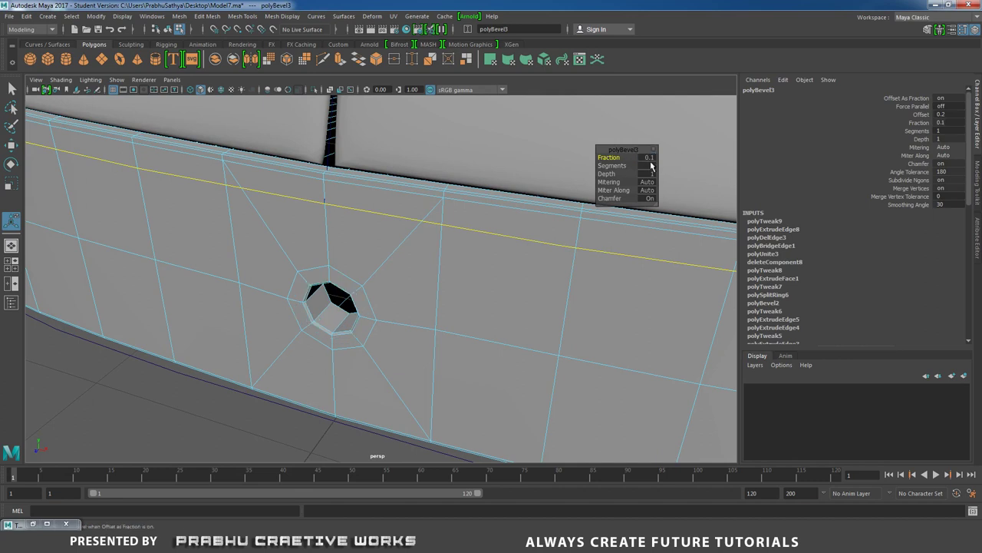
{"action": "left_click", "coordinate": [651, 165]}
{"action": "key", "text": "Return"}
{"action": "right_click_drag", "start_coordinate": [393, 223], "coordinate": [288, 330]}
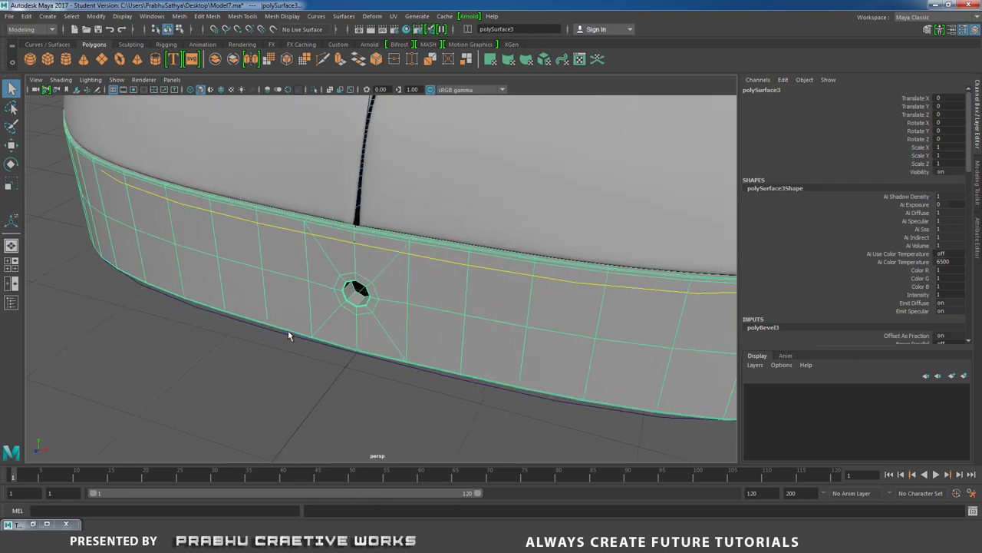
Step: Display the band in smooth preview and inspect the round cable hole from several angles
{"action": "scroll", "coordinate": [293, 378], "scroll_direction": "down", "scroll_amount": 2}
{"action": "left_click", "coordinate": [346, 377]}
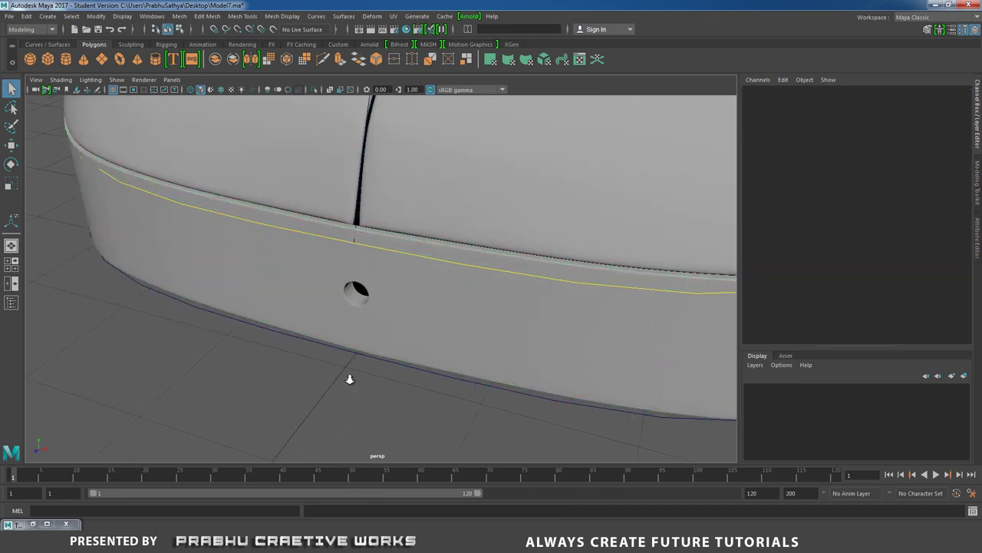
{"action": "left_click_drag", "start_coordinate": [346, 377], "coordinate": [361, 291], "text": "alt"}
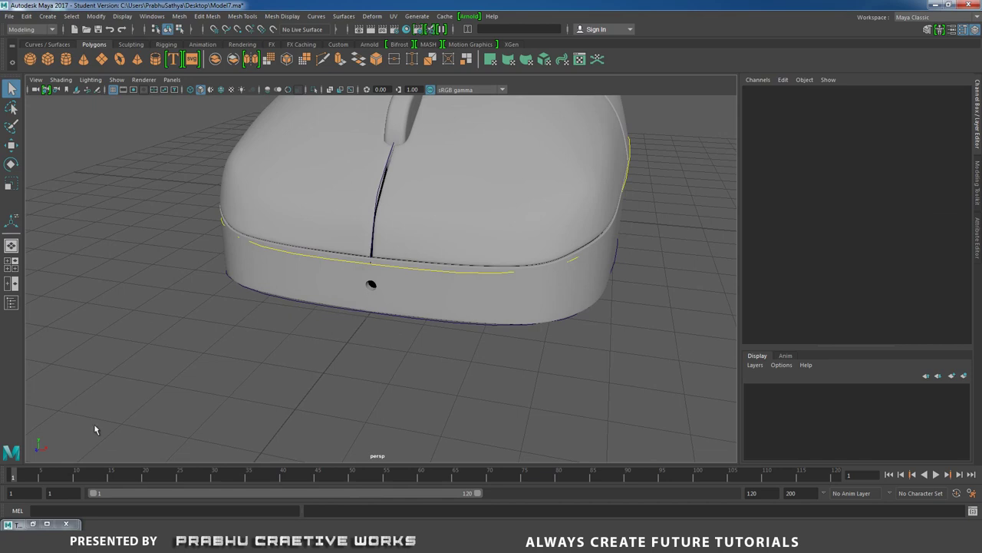
{"action": "mouse_move", "coordinate": [273, 317]}
{"action": "left_mouse_down", "text": "alt"}
{"action": "mouse_move", "coordinate": [318, 314]}
{"action": "mouse_move", "coordinate": [202, 287]}
{"action": "mouse_move", "coordinate": [287, 320]}
{"action": "left_mouse_up", "text": "alt"}
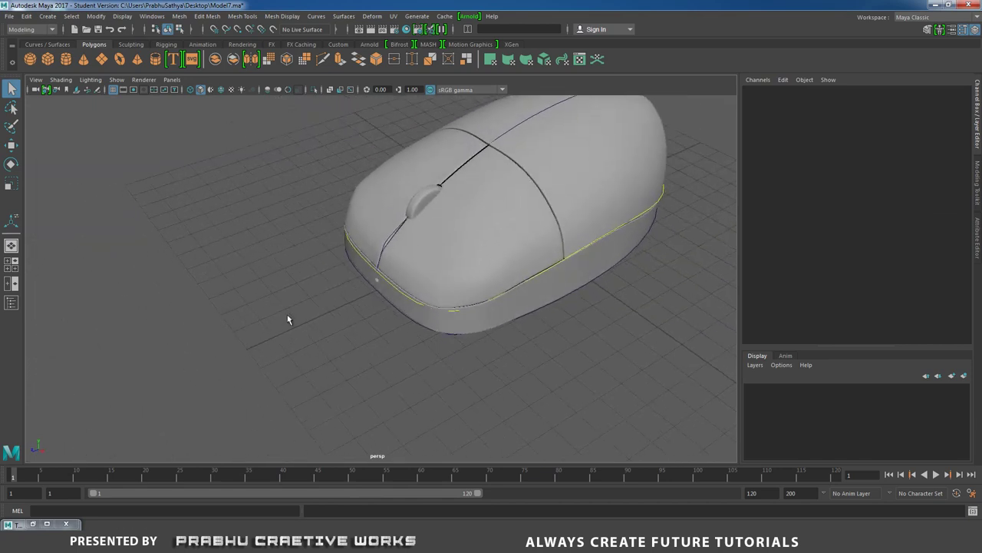
{"action": "middle_click_drag", "start_coordinate": [306, 332], "coordinate": [312, 305], "text": "alt"}
{"action": "left_click_drag", "start_coordinate": [313, 305], "coordinate": [432, 314], "text": "alt"}
{"action": "scroll", "coordinate": [432, 314], "scroll_direction": "up", "scroll_amount": 5}
{"action": "middle_click_drag", "start_coordinate": [357, 235], "coordinate": [370, 278], "text": "alt"}
{"action": "scroll", "coordinate": [545, 363], "scroll_direction": "up", "scroll_amount": 3}
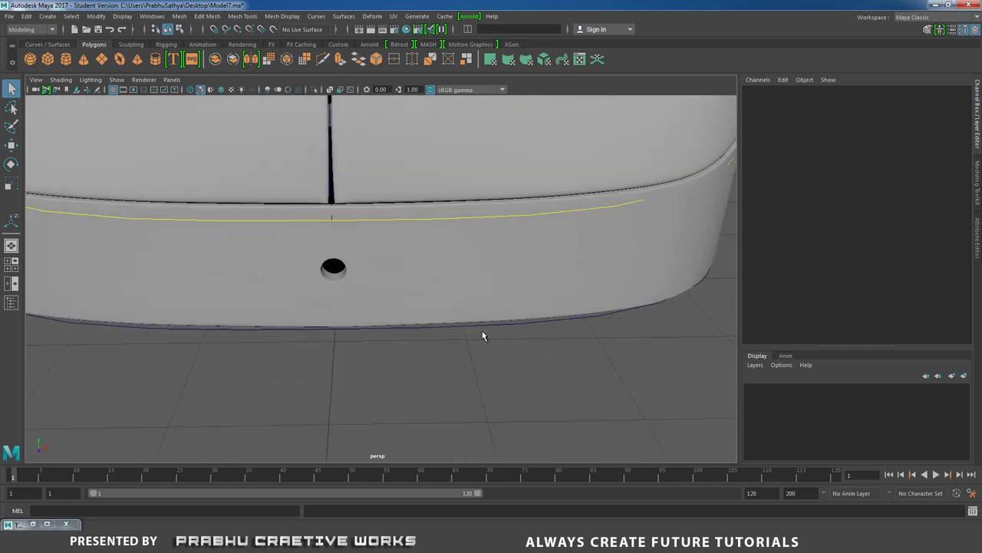
Step: Enlarge the cable hole slightly by uniformly scaling up its bevelled rim edge loops and its inner end loop
{"action": "left_click", "coordinate": [426, 294]}
{"action": "right_click_drag", "start_coordinate": [426, 294], "coordinate": [452, 342], "text": "alt"}
{"action": "left_click_drag", "start_coordinate": [452, 342], "coordinate": [382, 281], "text": "alt"}
{"action": "right_click_drag", "start_coordinate": [381, 281], "coordinate": [489, 299], "text": "alt"}
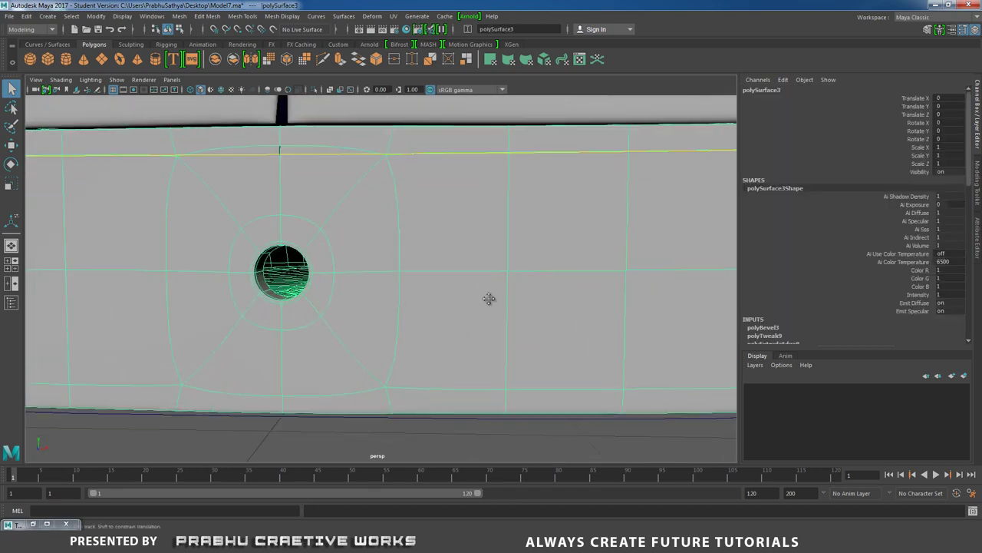
{"action": "left_click_drag", "start_coordinate": [489, 298], "coordinate": [427, 307], "text": "alt"}
{"action": "scroll", "coordinate": [391, 288], "scroll_direction": "up", "scroll_amount": 2}
{"action": "right_click_drag", "start_coordinate": [383, 257], "coordinate": [353, 261]}
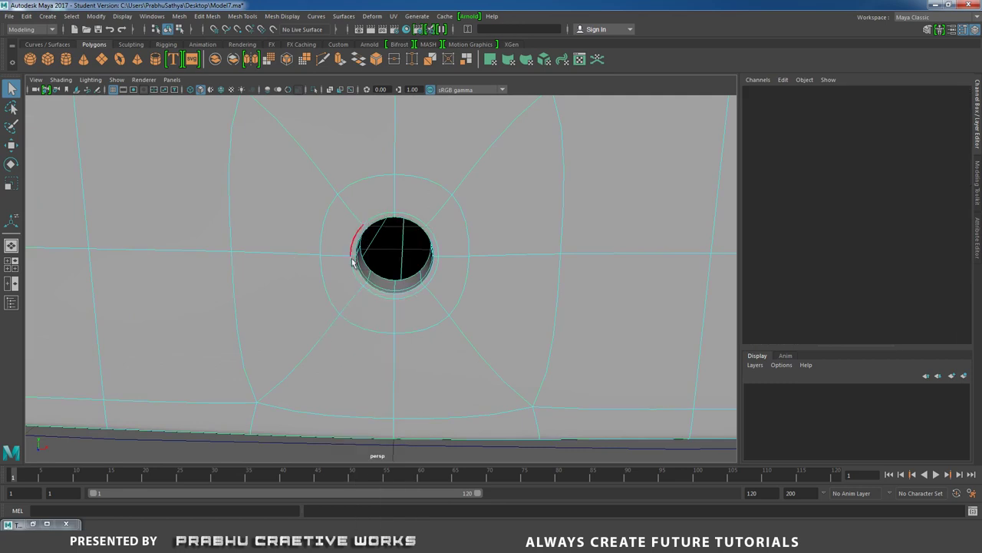
{"action": "double_click", "coordinate": [358, 272]}
{"action": "left_click_drag", "start_coordinate": [349, 287], "coordinate": [311, 303], "text": "alt"}
{"action": "right_click_drag", "start_coordinate": [311, 304], "coordinate": [470, 326], "text": "alt"}
{"action": "left_click", "coordinate": [367, 263], "text": "shift"}
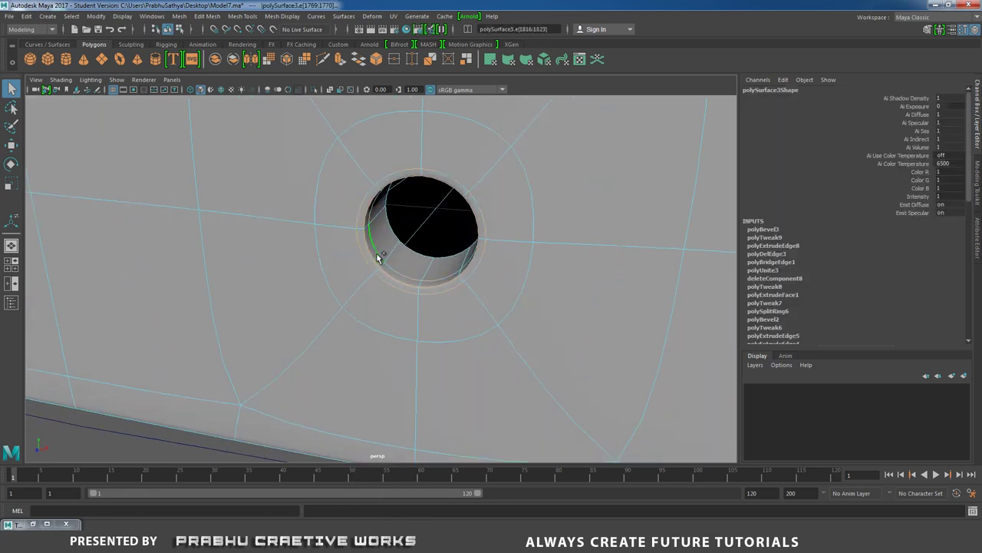
{"action": "key", "text": "r"}
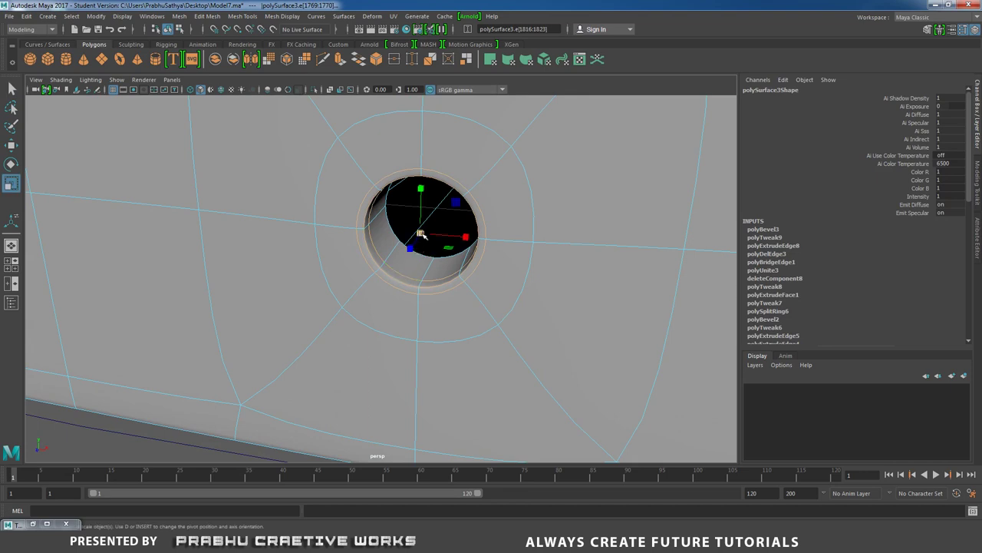
{"action": "left_click_drag", "start_coordinate": [420, 234], "coordinate": [434, 224]}
{"action": "double_click", "coordinate": [392, 219]}
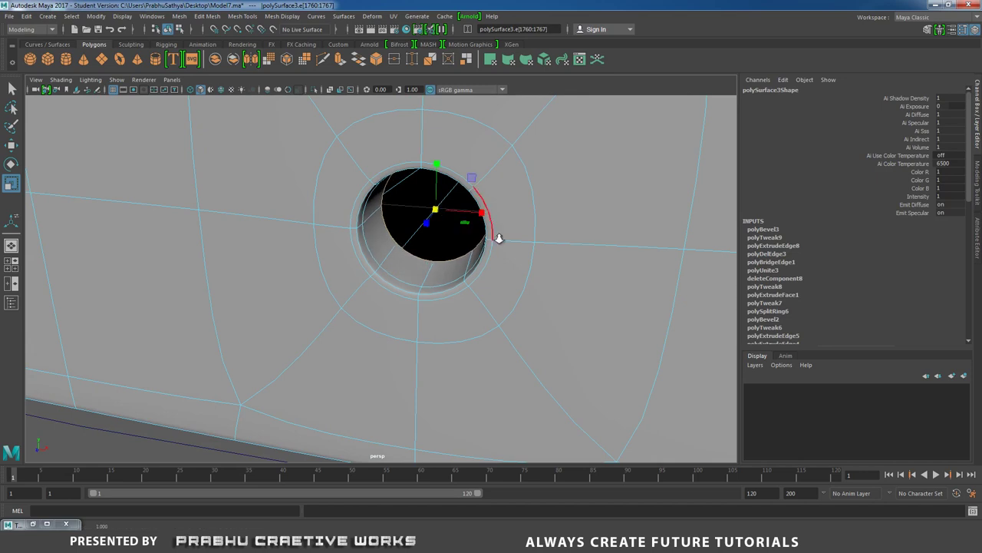
Step: Return to object selection, deselect the band, check the mouse's front and open the Outliner
{"action": "left_click_drag", "start_coordinate": [500, 235], "coordinate": [290, 258], "text": "alt"}
{"action": "right_click_drag", "start_coordinate": [476, 248], "coordinate": [527, 231]}
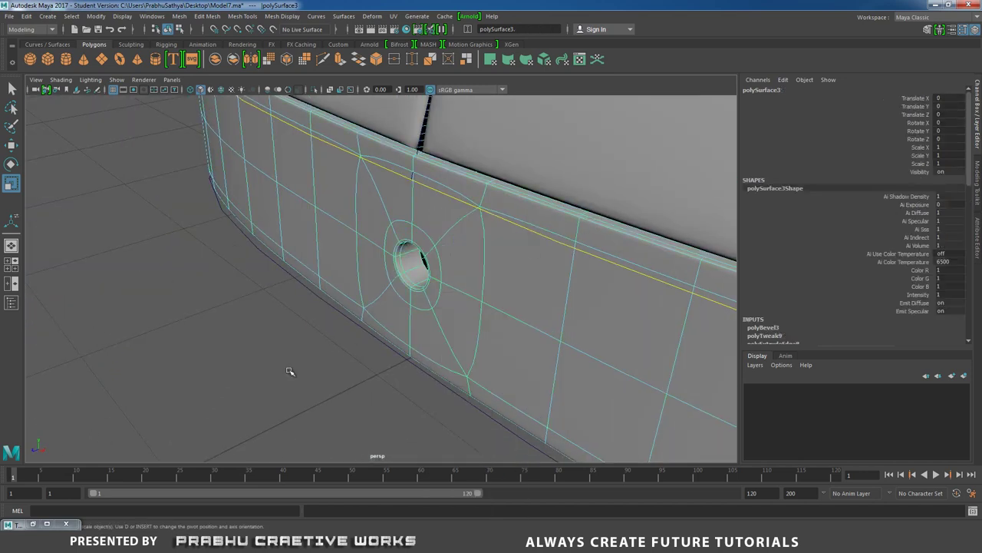
{"action": "left_click", "coordinate": [289, 370]}
{"action": "right_click_drag", "start_coordinate": [290, 370], "coordinate": [80, 300], "text": "alt"}
{"action": "left_click_drag", "start_coordinate": [181, 310], "coordinate": [223, 313], "text": "alt"}
{"action": "right_click_drag", "start_coordinate": [301, 309], "coordinate": [234, 312], "text": "alt"}
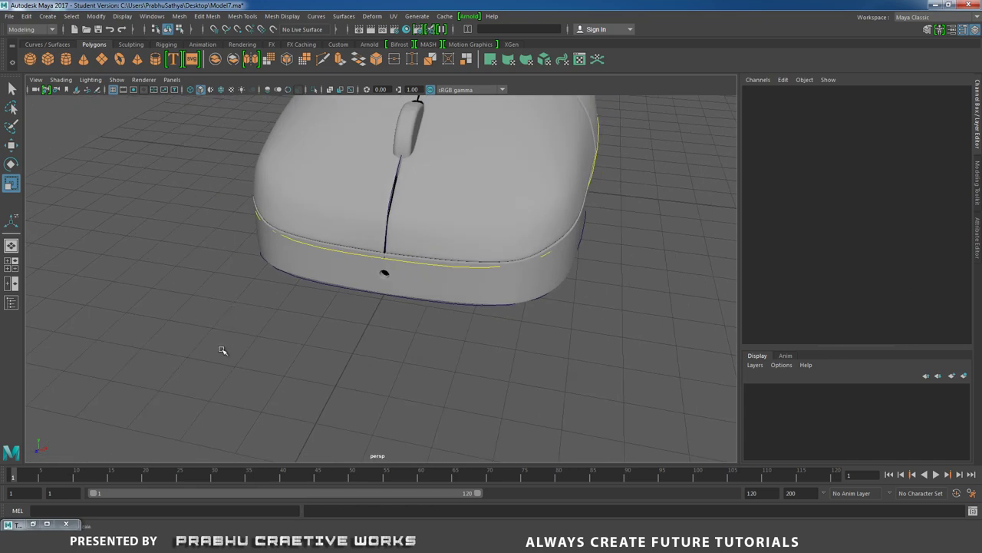
{"action": "left_click_drag", "start_coordinate": [315, 346], "coordinate": [337, 309], "text": "alt"}
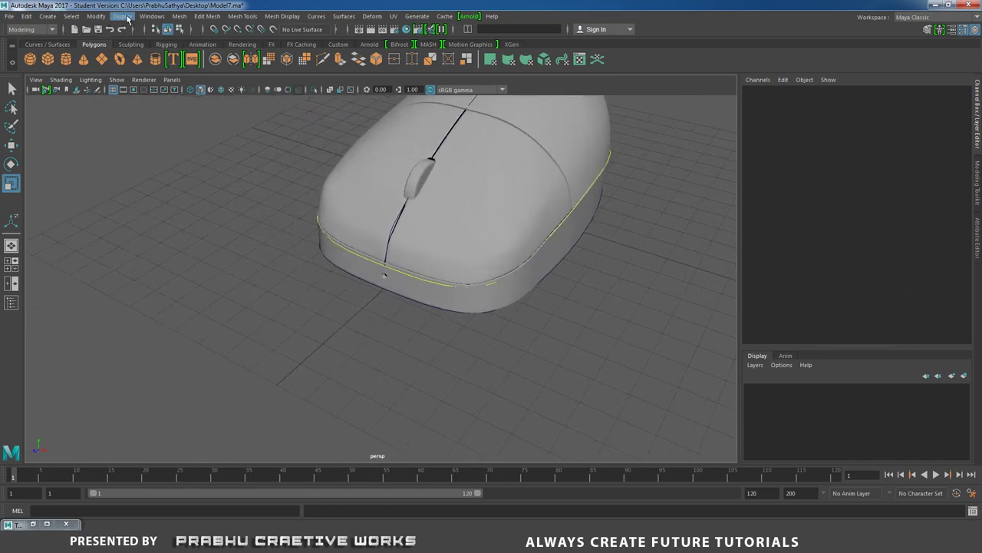
{"action": "left_click", "coordinate": [151, 16]}
{"action": "left_click", "coordinate": [172, 130]}
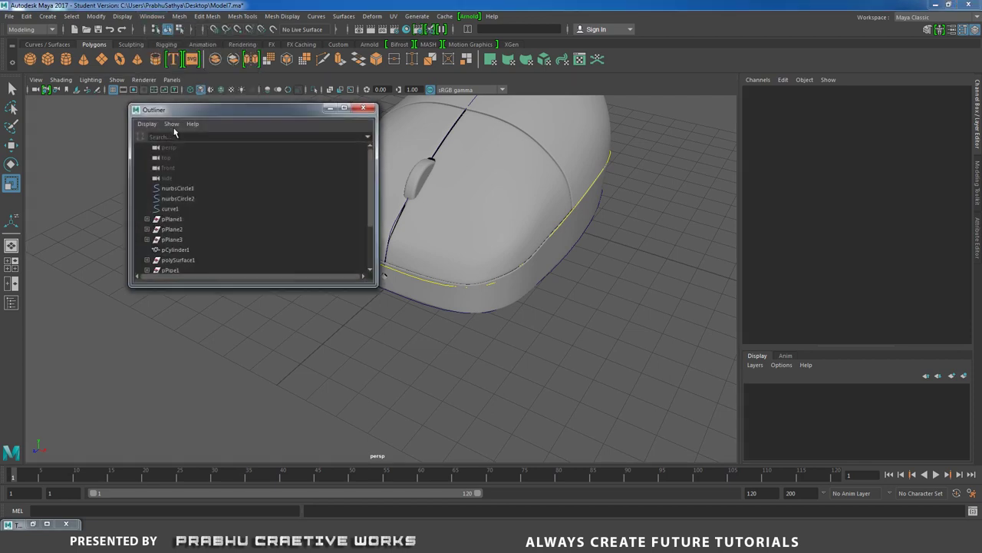
Step: Put nurbsCircle1, nurbsCircle2 and curve1 into a new display layer, hide that layer and deselect the curves
{"action": "left_click_drag", "start_coordinate": [190, 190], "coordinate": [176, 211]}
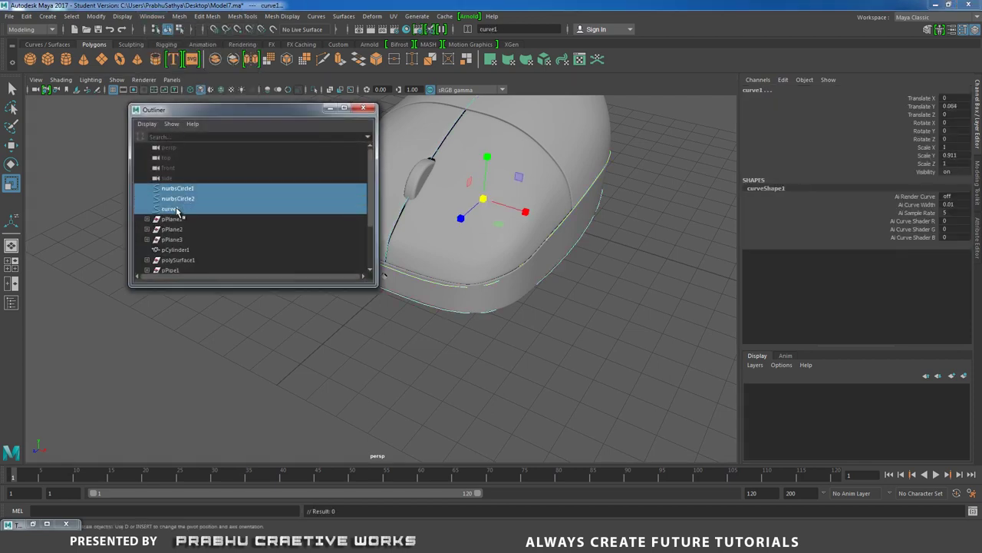
{"action": "left_click", "coordinate": [965, 376]}
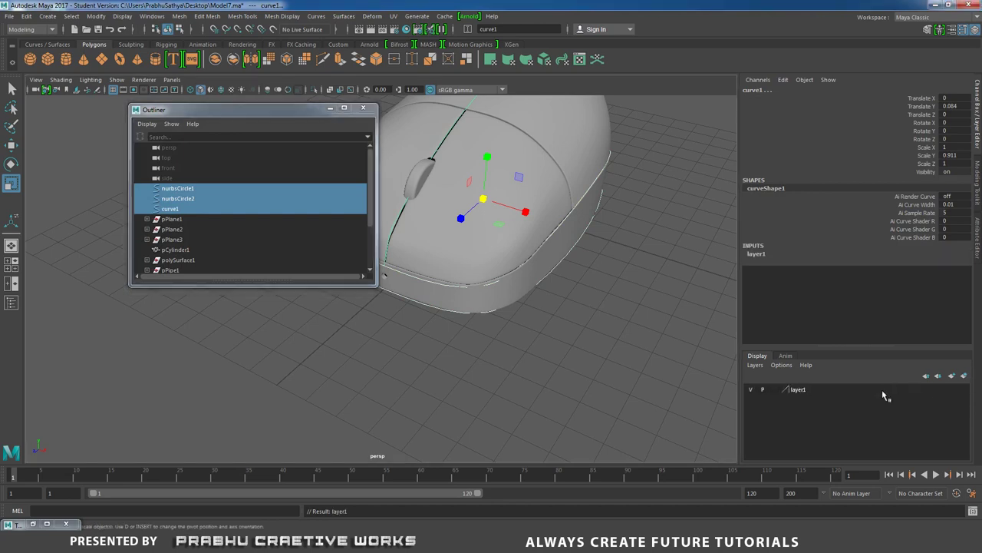
{"action": "left_click", "coordinate": [754, 391]}
{"action": "left_click", "coordinate": [330, 109]}
{"action": "left_click_drag", "start_coordinate": [374, 257], "coordinate": [375, 270], "text": "alt"}
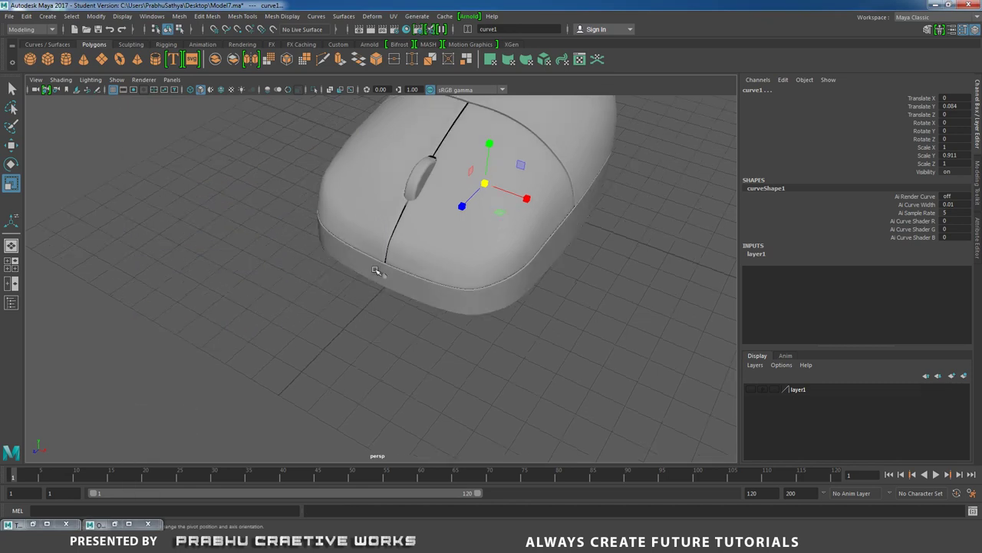
{"action": "right_click_drag", "start_coordinate": [375, 270], "coordinate": [164, 206], "text": "alt"}
{"action": "left_click", "coordinate": [244, 229]}
{"action": "right_click_drag", "start_coordinate": [245, 230], "coordinate": [327, 249], "text": "alt"}
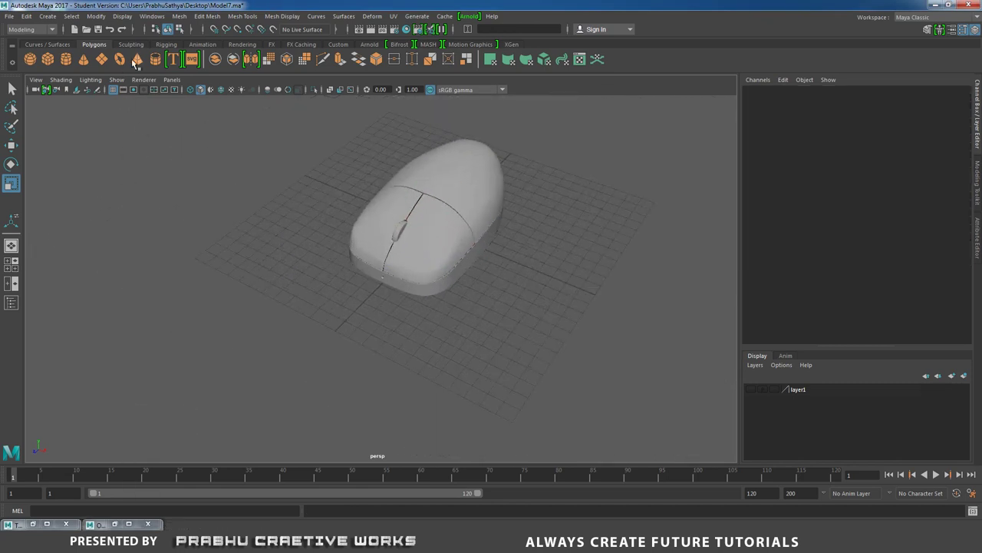
Step: Create a polygon plane at the origin and scale it to about 49.8 in X and 59.6 in Z as a floor
{"action": "left_click", "coordinate": [105, 61]}
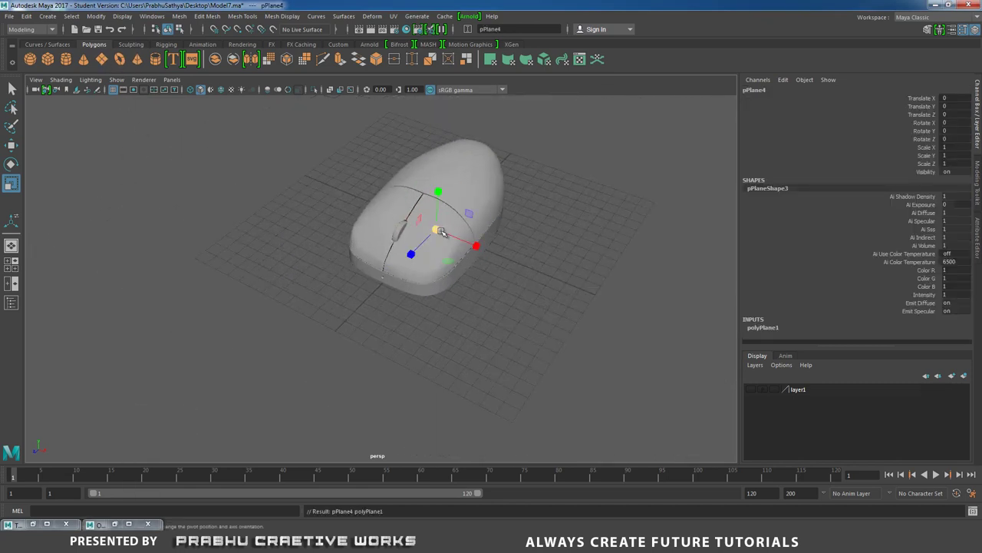
{"action": "left_click_drag", "start_coordinate": [440, 230], "coordinate": [384, 275]}
{"action": "left_click_drag", "start_coordinate": [466, 222], "coordinate": [497, 233]}
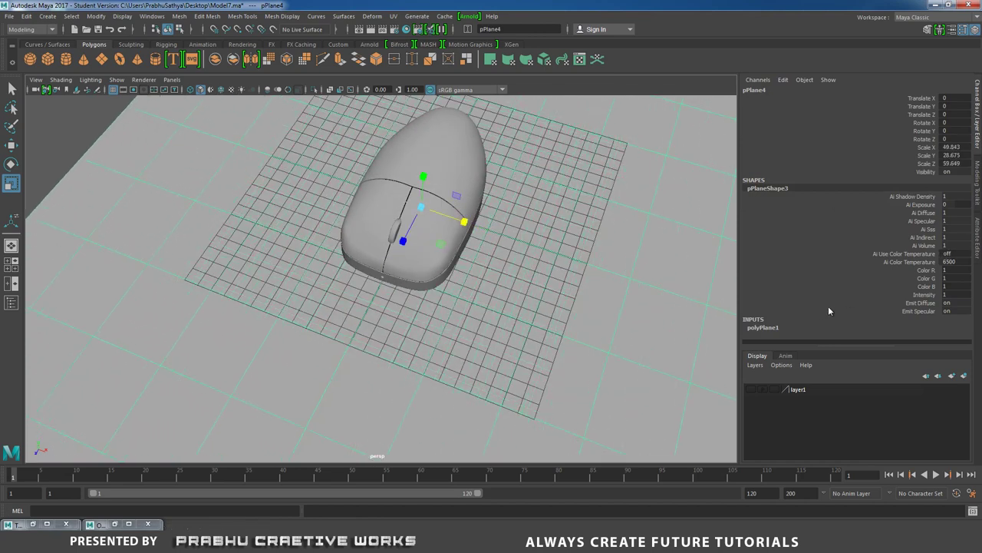
Step: Set the floor plane's subdivisions width and height to 1 and deselect it
{"action": "left_click", "coordinate": [774, 328]}
{"action": "scroll", "coordinate": [902, 270], "scroll_direction": "down", "scroll_amount": 2}
{"action": "left_click_drag", "start_coordinate": [951, 316], "coordinate": [954, 324]}
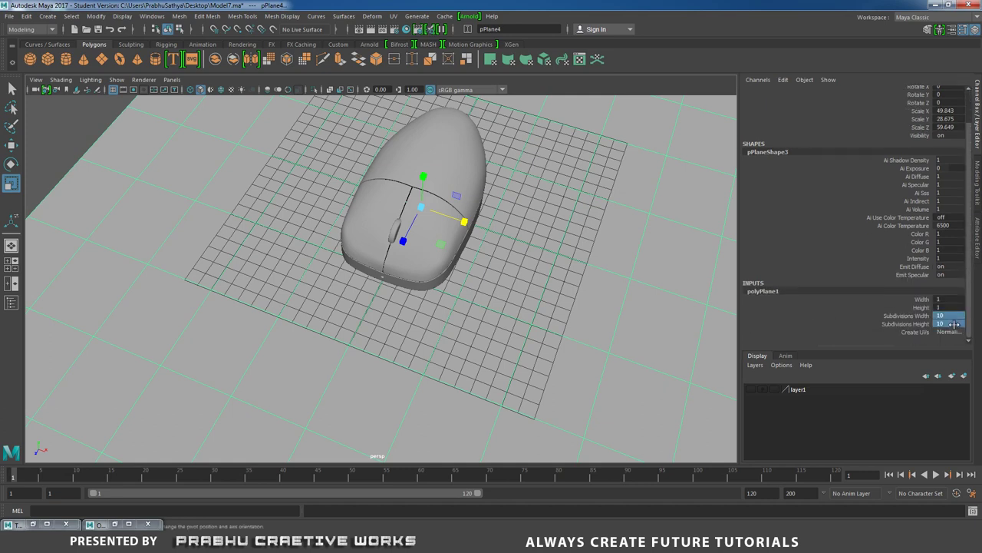
{"action": "type", "text": "1"}
{"action": "key", "text": "Return"}
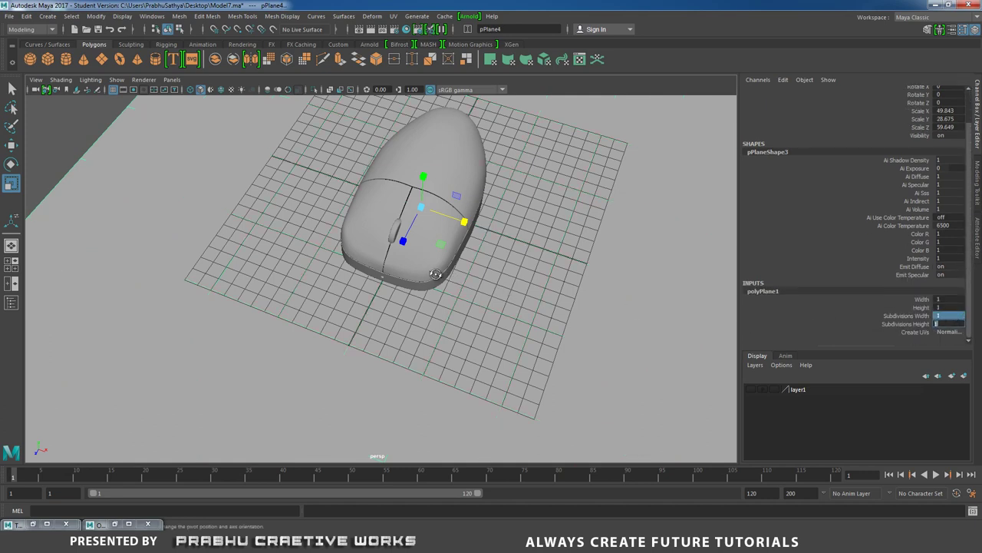
{"action": "left_click_drag", "start_coordinate": [435, 274], "coordinate": [176, 133], "text": "alt"}
{"action": "left_click", "coordinate": [166, 118]}
Step: Start a cubic CV curve in the wireframe top view, placing its first points at the middle of the mouse's front edge
{"action": "key", "text": "space"}
{"action": "scroll", "coordinate": [220, 206], "scroll_direction": "down", "scroll_amount": 8}
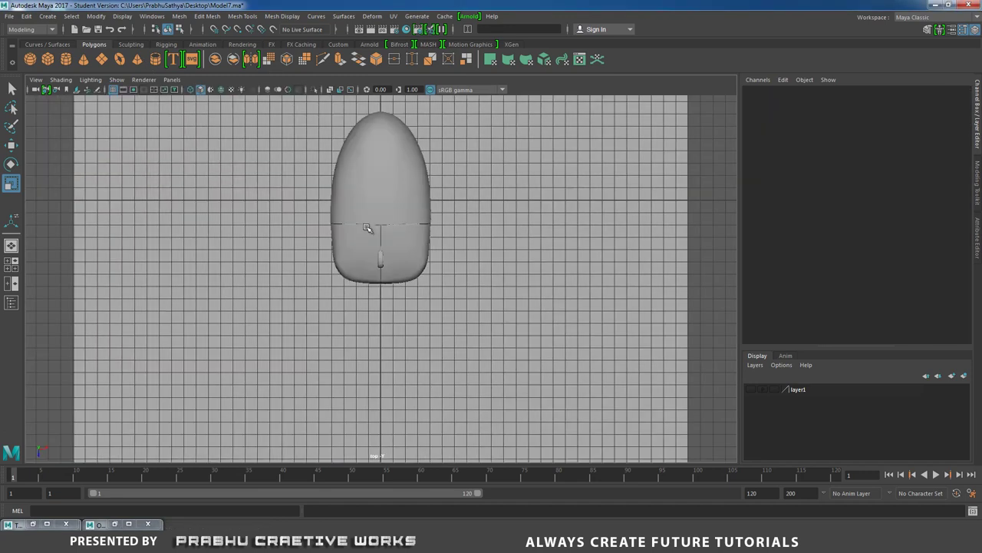
{"action": "scroll", "coordinate": [420, 286], "scroll_direction": "up", "scroll_amount": 2}
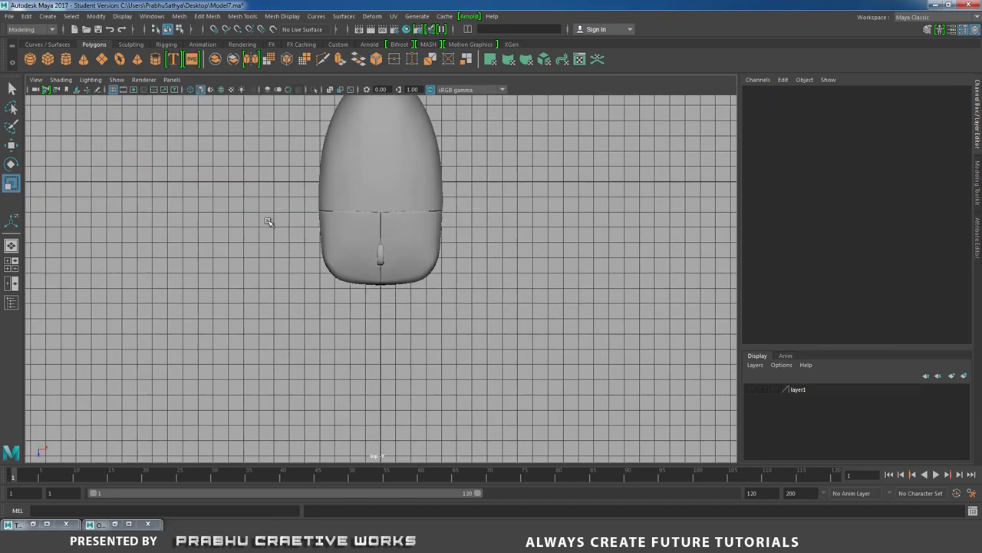
{"action": "left_click", "coordinate": [48, 16]}
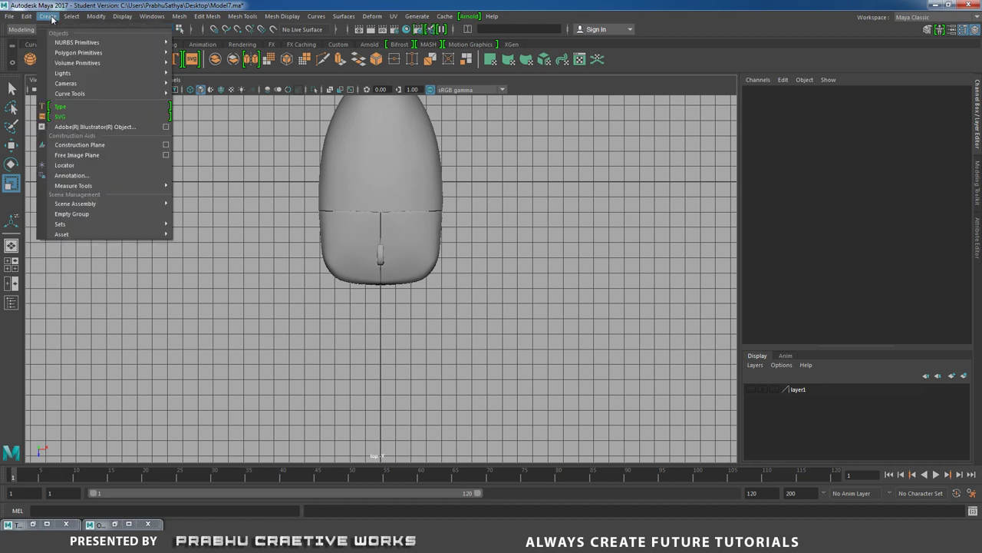
{"action": "mouse_move", "coordinate": [138, 94]}
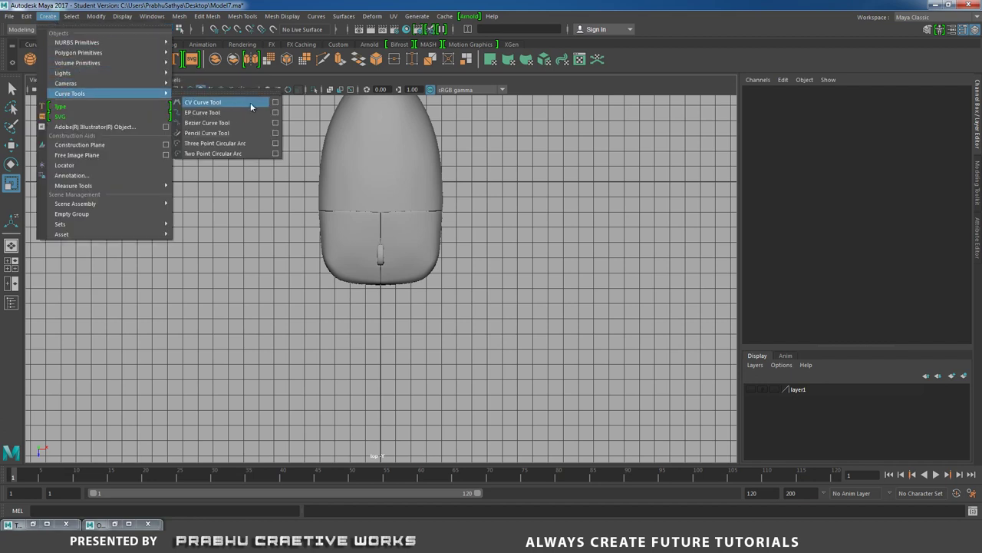
{"action": "left_click", "coordinate": [270, 103]}
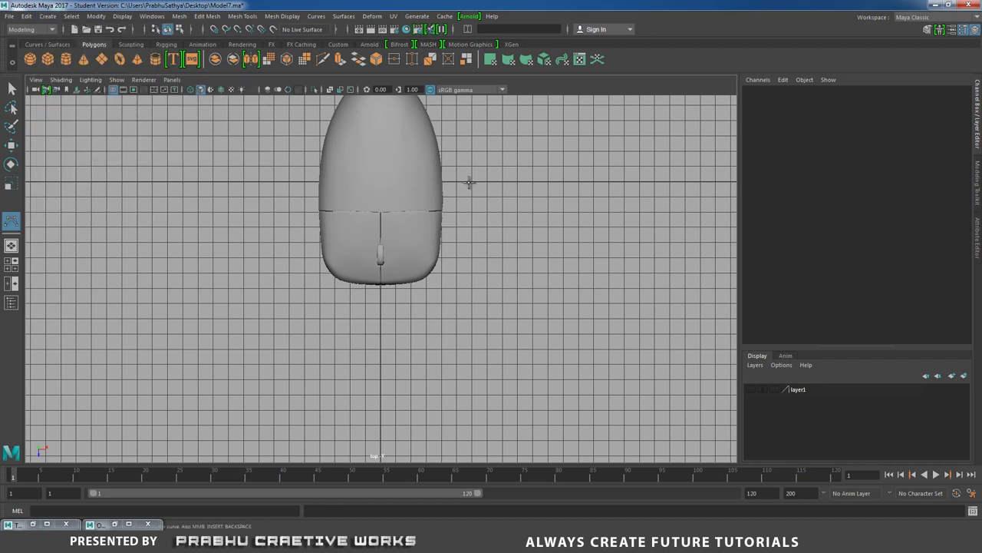
{"action": "left_click", "coordinate": [32, 523]}
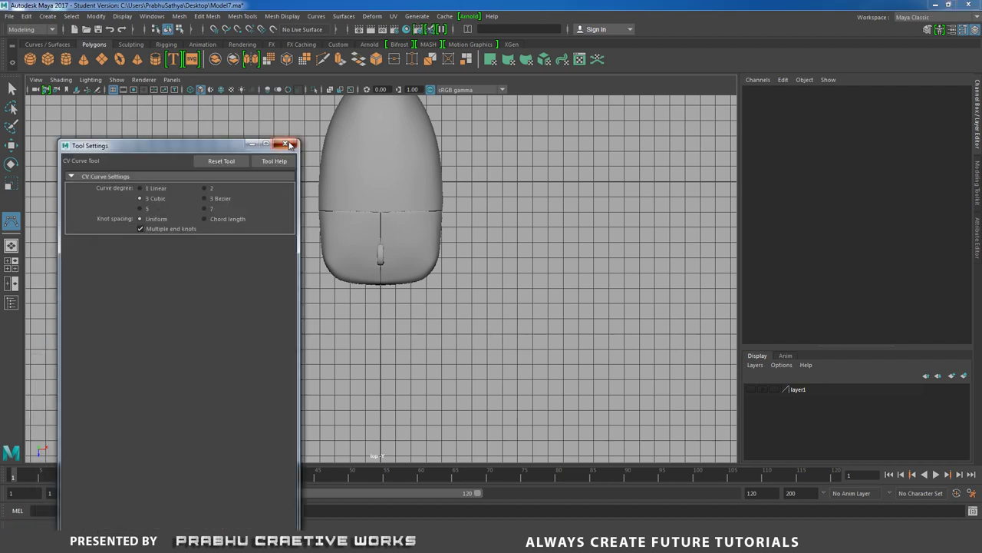
{"action": "left_click", "coordinate": [252, 143]}
{"action": "middle_click_drag", "start_coordinate": [373, 294], "coordinate": [354, 248], "text": "alt"}
{"action": "scroll", "coordinate": [381, 269], "scroll_direction": "up", "scroll_amount": 1}
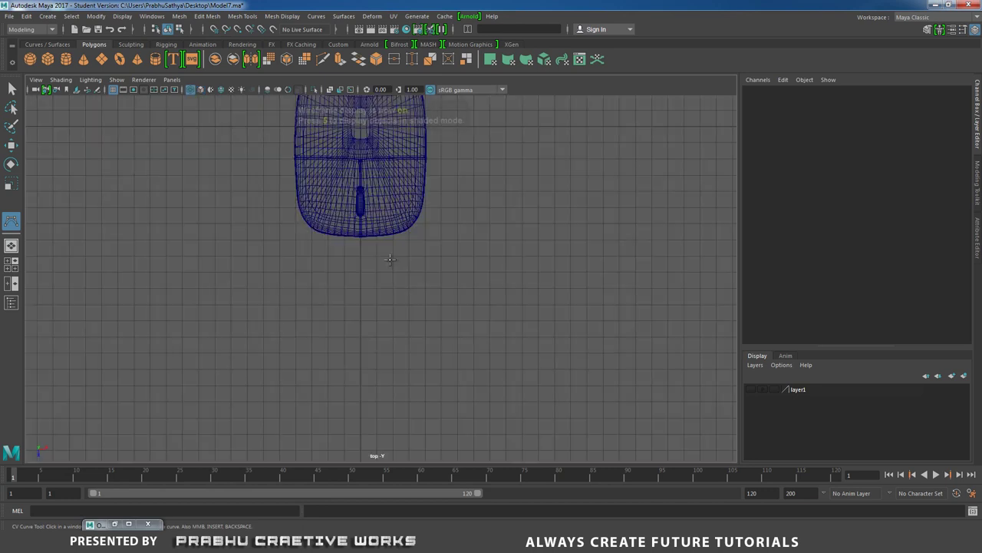
{"action": "key", "text": "4"}
{"action": "right_click_drag", "start_coordinate": [362, 241], "coordinate": [383, 271], "text": "alt"}
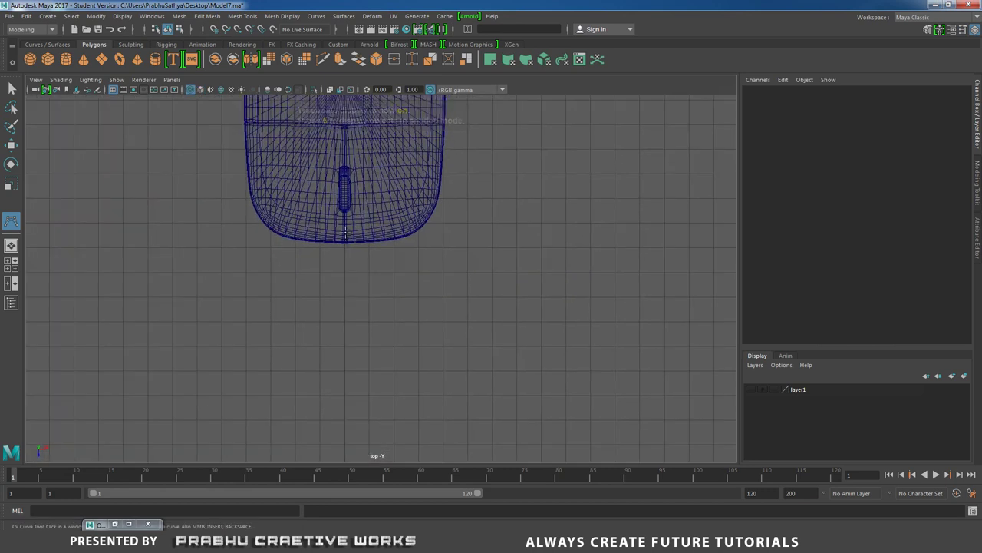
{"action": "left_click", "coordinate": [345, 240]}
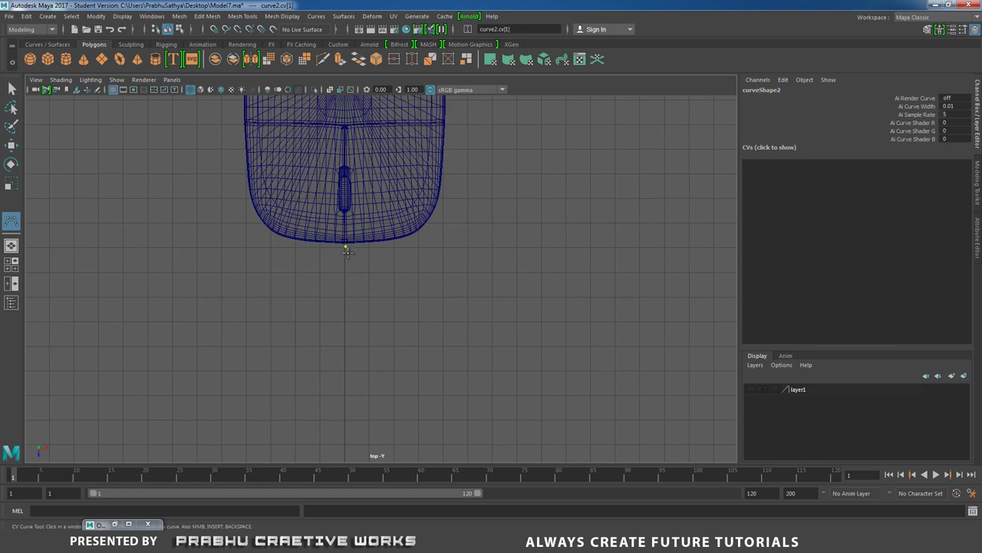
{"action": "left_click", "coordinate": [351, 258]}
{"action": "left_click", "coordinate": [377, 280]}
{"action": "left_click", "coordinate": [417, 303]}
{"action": "left_click", "coordinate": [443, 372]}
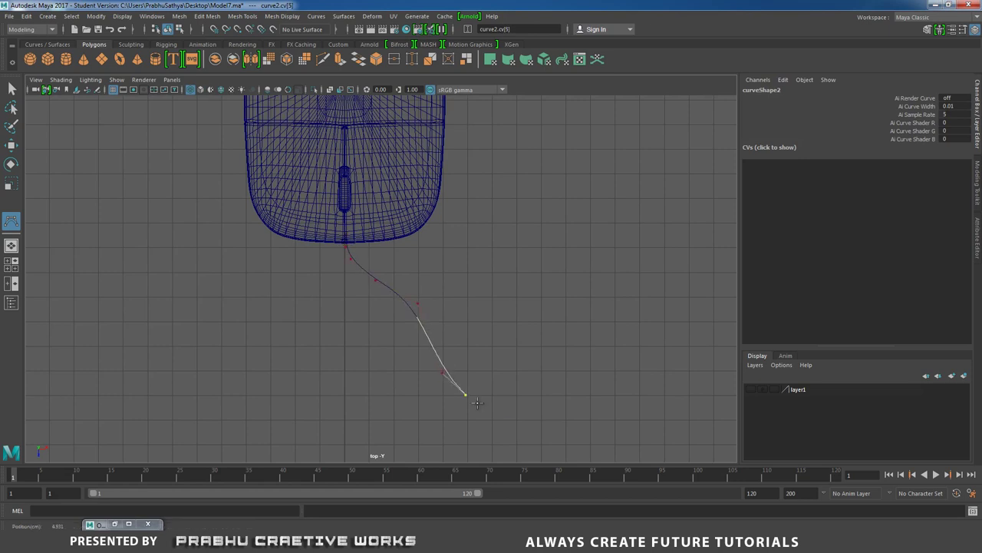
{"action": "left_click", "coordinate": [525, 414]}
{"action": "middle_click_drag", "start_coordinate": [518, 356], "coordinate": [425, 254], "text": "alt"}
{"action": "key", "text": "BackSpace"}
{"action": "key", "text": "BackSpace"}
{"action": "key", "text": "BackSpace"}
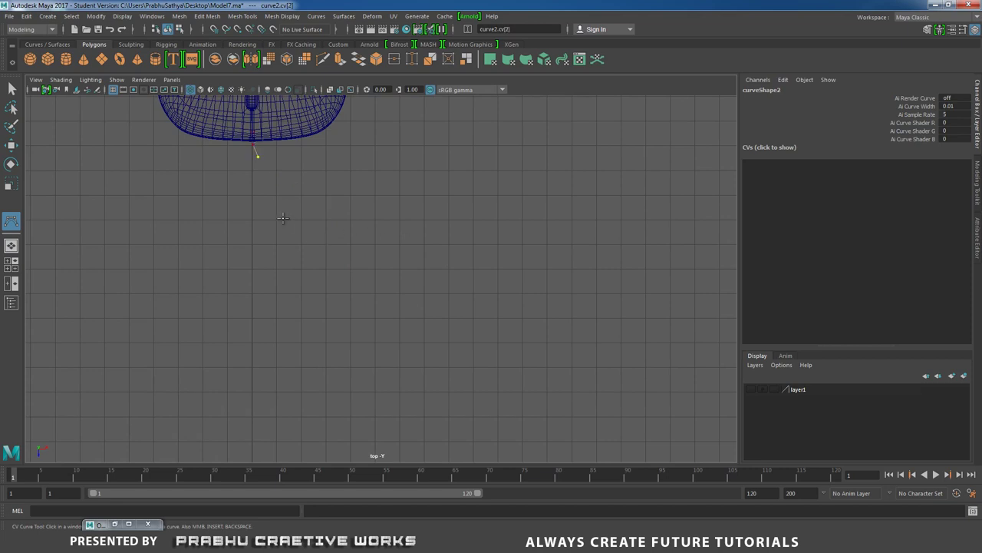
Step: Draw the rest of the cable curve as a wide S-bend away from the mouse's front and finish the curve
{"action": "left_click", "coordinate": [303, 225]}
{"action": "left_click", "coordinate": [370, 262]}
{"action": "left_click", "coordinate": [379, 352]}
{"action": "left_click", "coordinate": [443, 389]}
{"action": "left_click", "coordinate": [578, 405]}
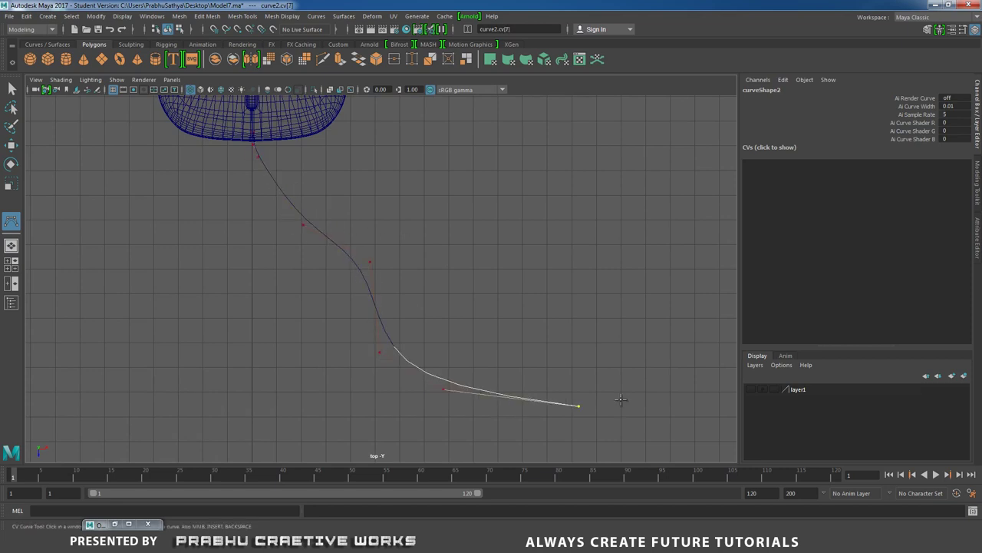
{"action": "key", "text": "r"}
Step: Return to the shaded perspective view and show the cable curve's control vertices near the round cable hole
{"action": "key", "text": "space"}
{"action": "left_click", "coordinate": [487, 258]}
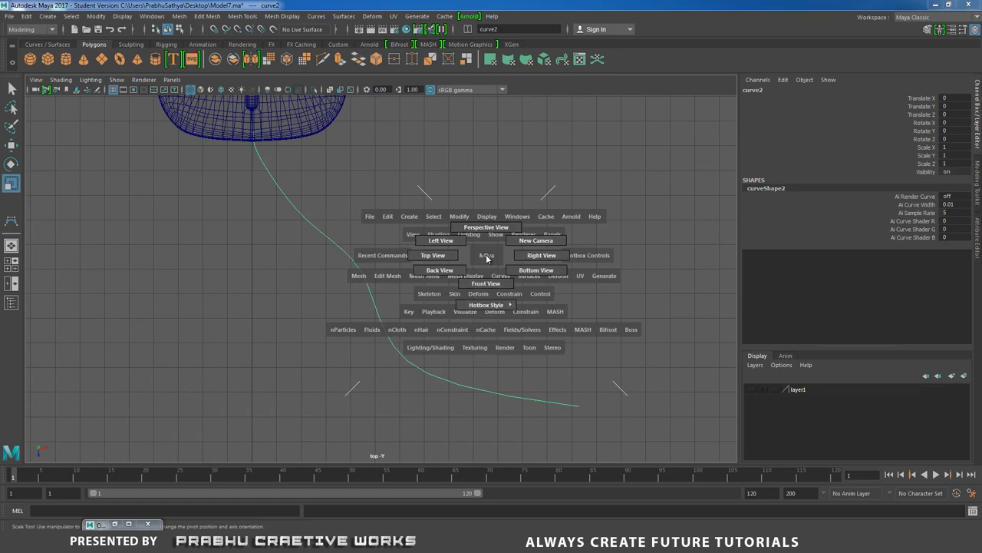
{"action": "left_click_drag", "start_coordinate": [486, 258], "coordinate": [481, 224]}
{"action": "left_click_drag", "start_coordinate": [426, 278], "coordinate": [443, 297], "text": "alt"}
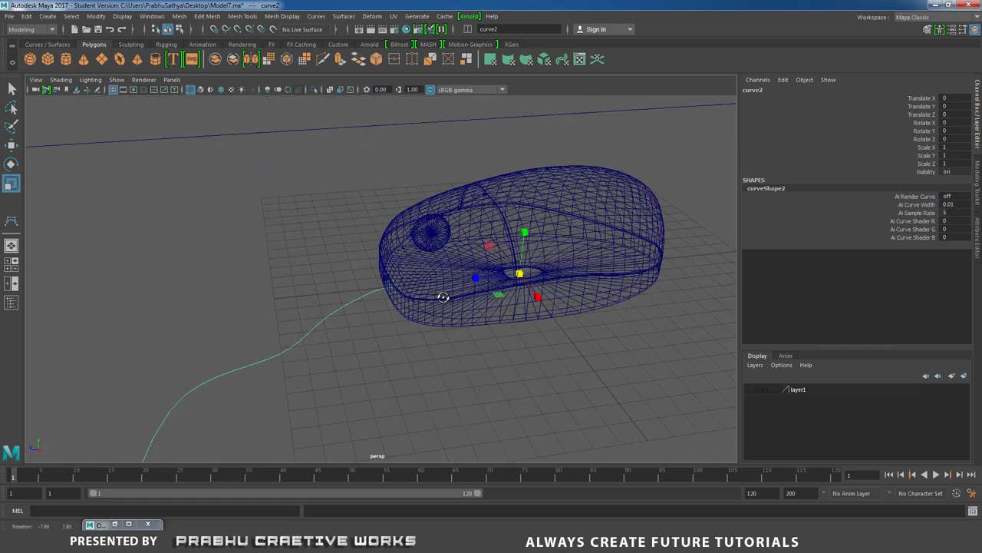
{"action": "scroll", "coordinate": [413, 314], "scroll_direction": "up", "scroll_amount": 5}
{"action": "right_click_drag", "start_coordinate": [367, 278], "coordinate": [341, 243]}
{"action": "mouse_move", "coordinate": [322, 271]}
{"action": "left_mouse_down", "text": "alt"}
{"action": "mouse_move", "coordinate": [394, 313]}
{"action": "mouse_move", "coordinate": [435, 306]}
{"action": "mouse_move", "coordinate": [426, 299]}
{"action": "left_mouse_up", "text": "alt"}
{"action": "key", "text": "5"}
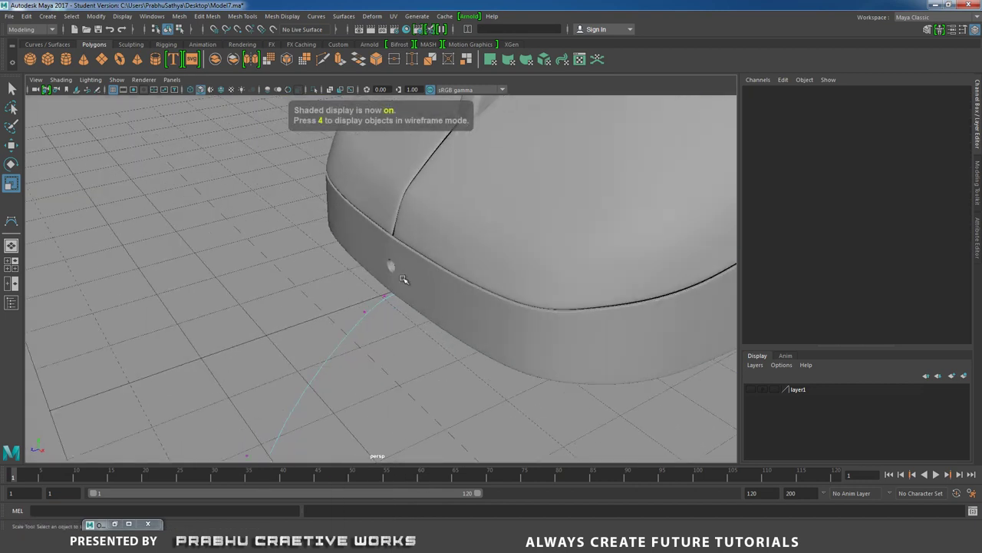
Step: Move the cable curve's first two control vertices up into the centre of the cable hole and return to object selection
{"action": "left_click", "coordinate": [413, 284]}
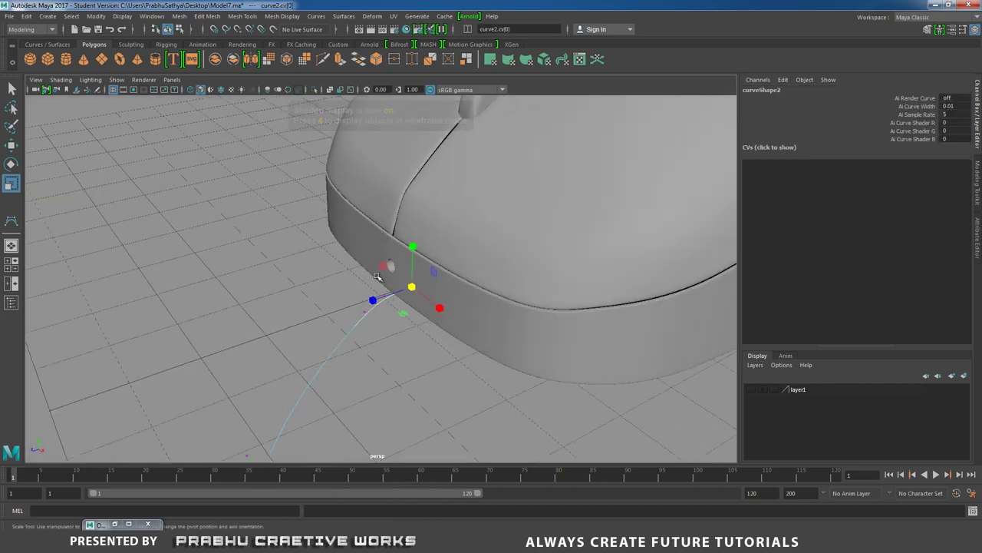
{"action": "left_click_drag", "start_coordinate": [377, 274], "coordinate": [413, 319]}
{"action": "key", "text": "w"}
{"action": "left_click_drag", "start_coordinate": [398, 253], "coordinate": [484, 241]}
{"action": "scroll", "coordinate": [458, 282], "scroll_direction": "up", "scroll_amount": 4}
{"action": "left_click_drag", "start_coordinate": [456, 283], "coordinate": [402, 242], "text": "alt"}
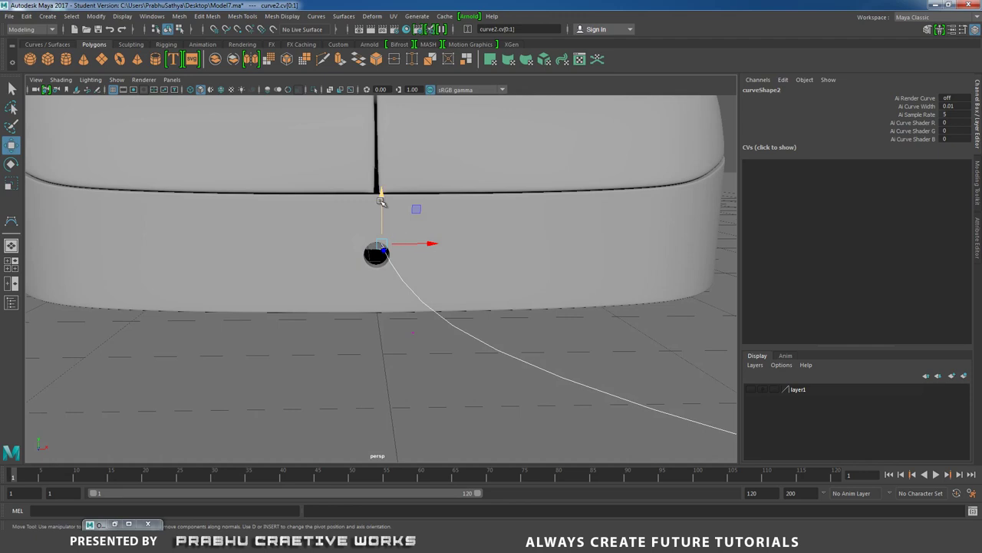
{"action": "left_click_drag", "start_coordinate": [380, 201], "coordinate": [380, 208]}
{"action": "left_click_drag", "start_coordinate": [435, 248], "coordinate": [432, 249]}
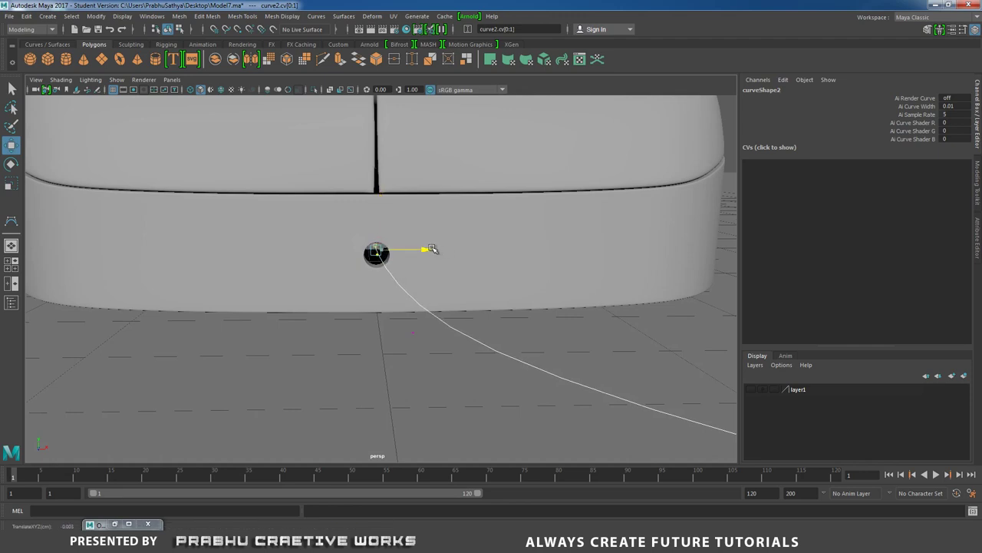
{"action": "left_click_drag", "start_coordinate": [479, 273], "coordinate": [240, 338], "text": "alt"}
{"action": "right_click_drag", "start_coordinate": [240, 338], "coordinate": [377, 343], "text": "alt"}
{"action": "right_click_drag", "start_coordinate": [375, 264], "coordinate": [419, 247]}
{"action": "left_click_drag", "start_coordinate": [306, 232], "coordinate": [384, 304], "text": "alt"}
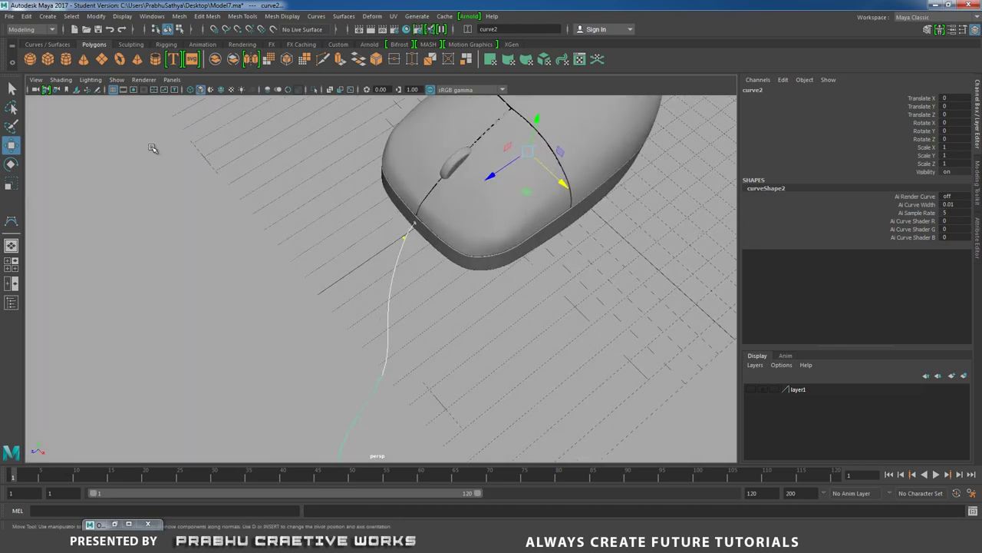
Step: Create a NURBS circle and place it on the floor in front of the mouse, beside the cable curve
{"action": "left_click", "coordinate": [35, 45]}
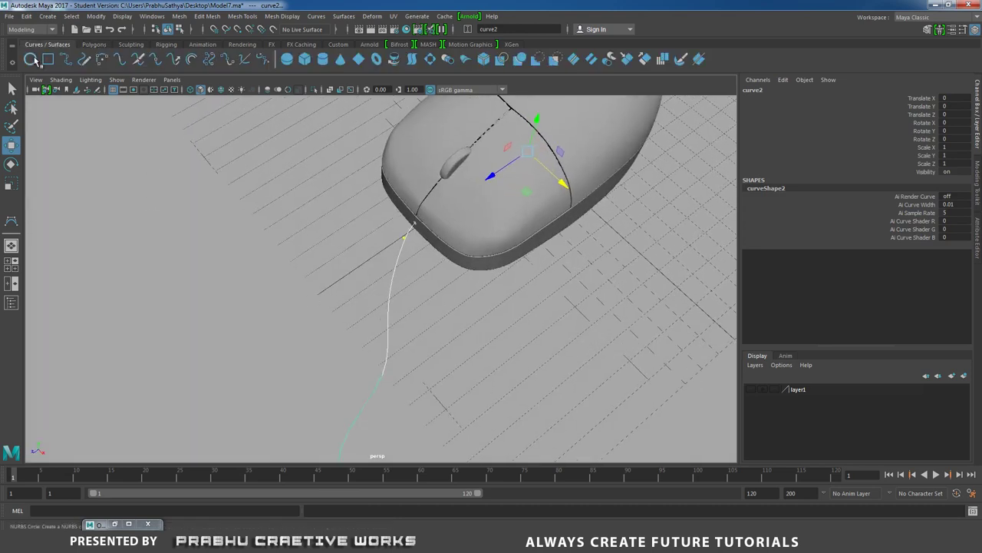
{"action": "left_click", "coordinate": [31, 59]}
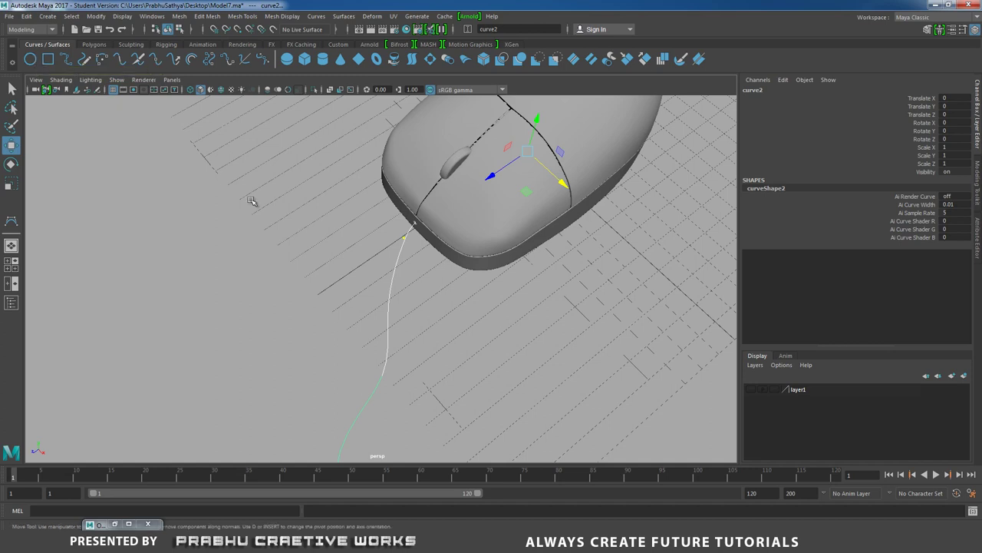
{"action": "left_click_drag", "start_coordinate": [253, 202], "coordinate": [300, 332], "text": "alt"}
{"action": "scroll", "coordinate": [370, 360], "scroll_direction": "up", "scroll_amount": 3}
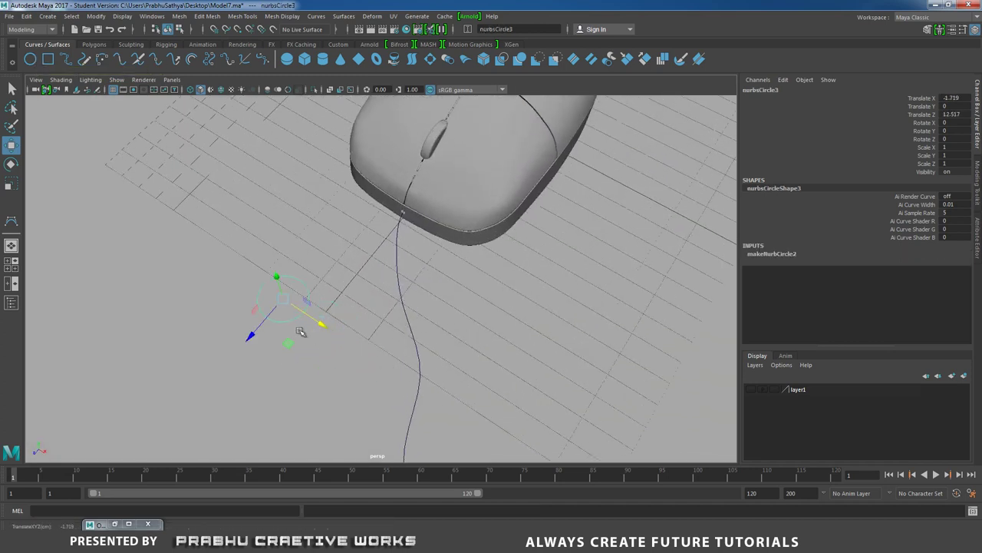
Step: Extrude the circle along the cable curve with reset options: Tube style, At path, Component pivot, Profile normal and NURBS output
{"action": "left_click", "coordinate": [398, 299]}
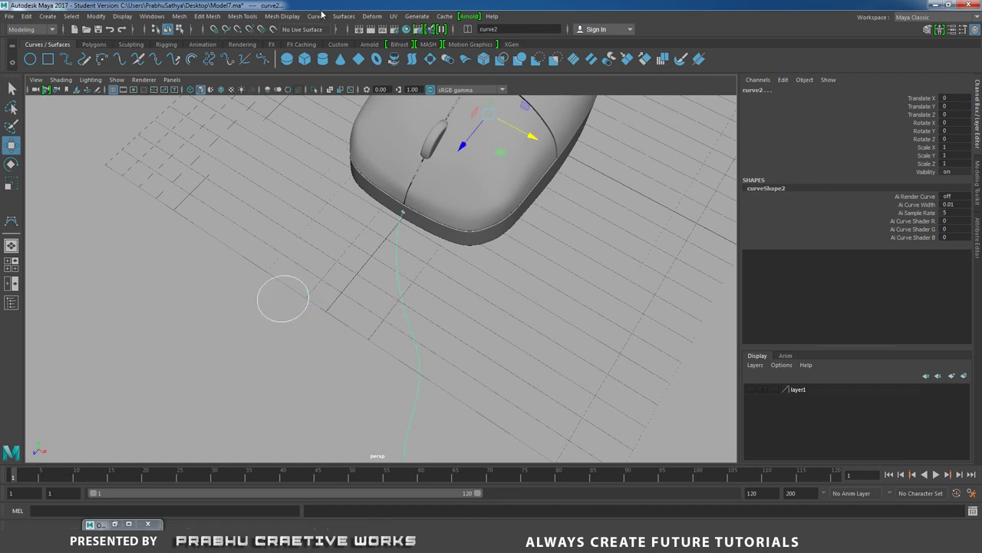
{"action": "left_click", "coordinate": [343, 16]}
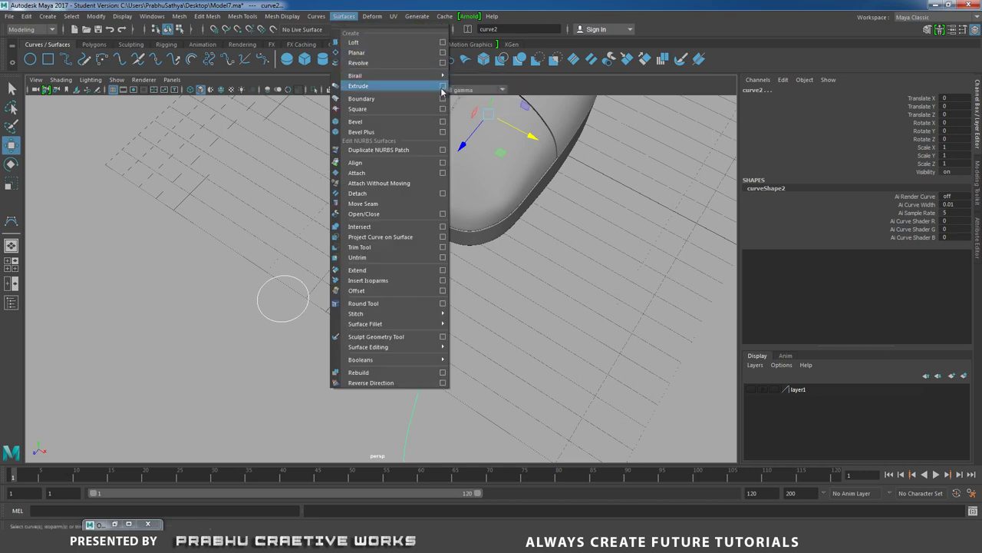
{"action": "left_click", "coordinate": [442, 91]}
{"action": "left_click", "coordinate": [589, 100]}
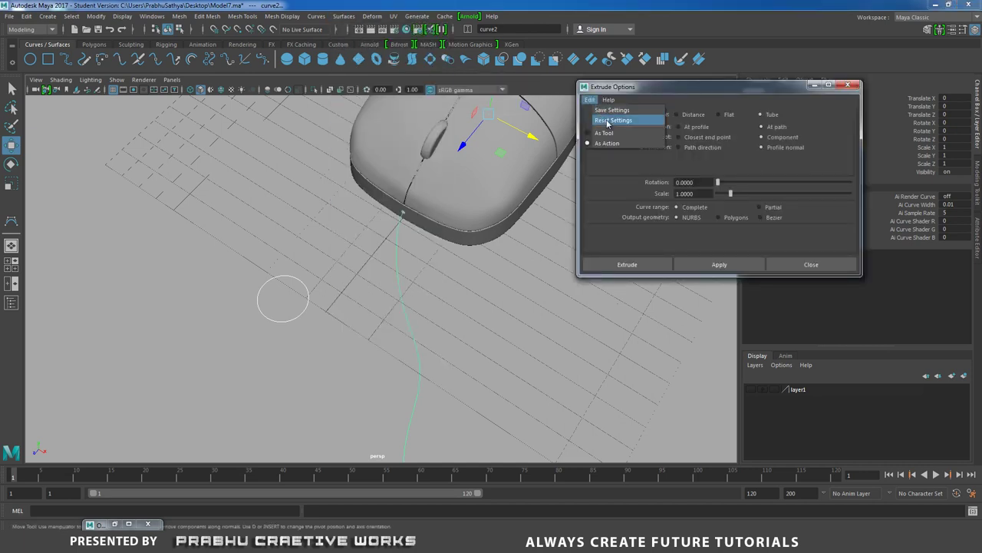
{"action": "left_click", "coordinate": [612, 120]}
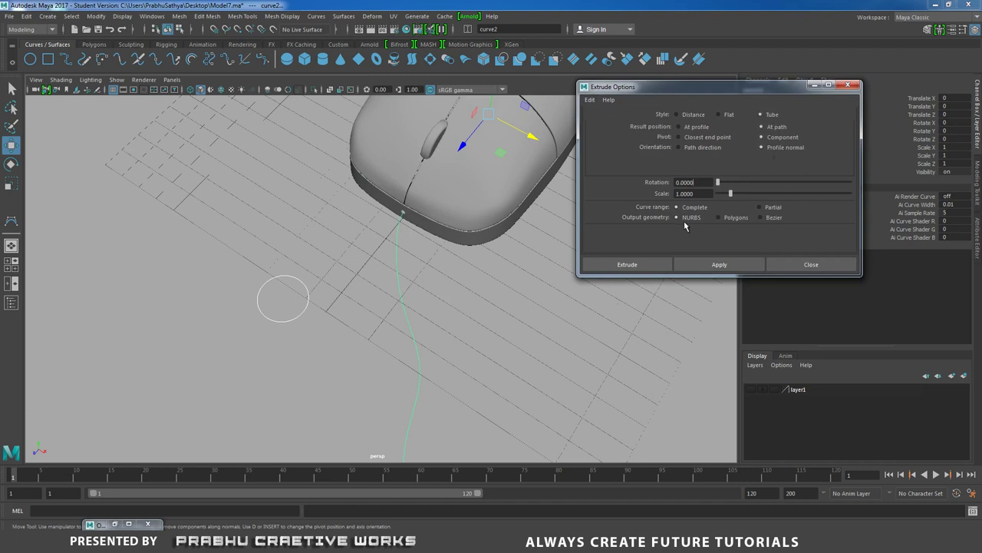
{"action": "left_click", "coordinate": [641, 266]}
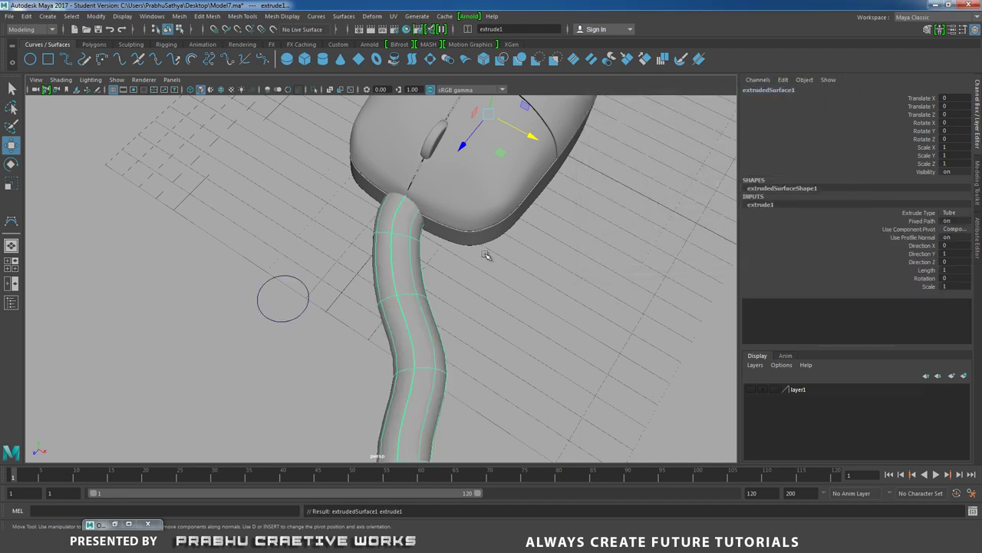
Step: Scale the profile circle uniformly down to 0.086 so the cable fits the hole
{"action": "left_click_drag", "start_coordinate": [487, 254], "coordinate": [413, 247], "text": "alt"}
{"action": "left_click", "coordinate": [300, 271]}
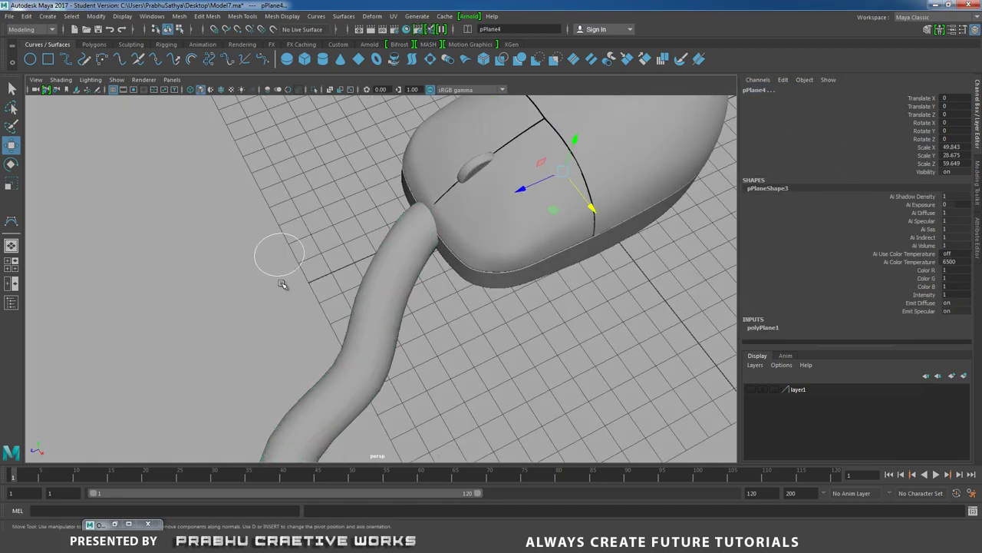
{"action": "left_click", "coordinate": [281, 259]}
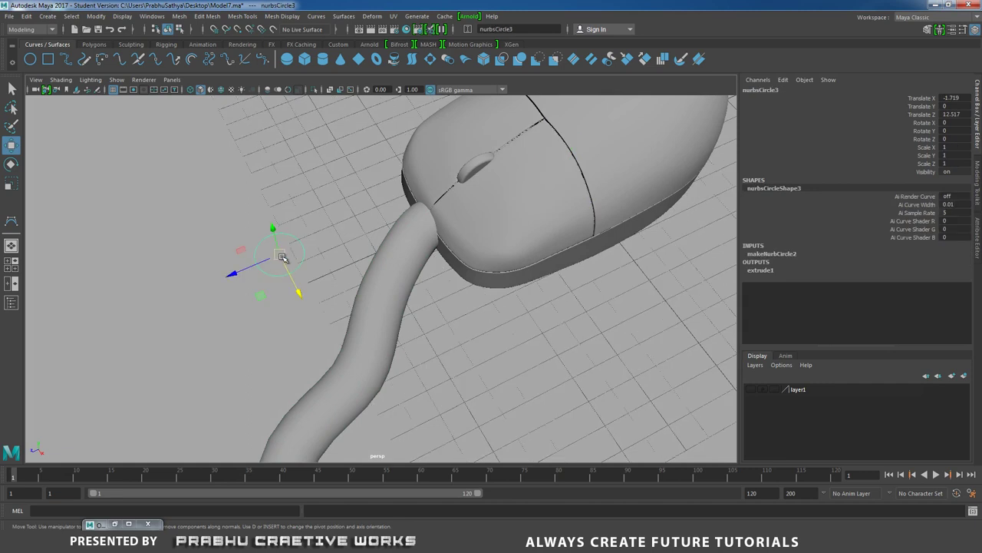
{"action": "key", "text": "r"}
{"action": "left_click_drag", "start_coordinate": [281, 258], "coordinate": [244, 266]}
{"action": "left_click_drag", "start_coordinate": [244, 265], "coordinate": [198, 282], "text": "alt"}
{"action": "left_click_drag", "start_coordinate": [279, 266], "coordinate": [412, 281], "text": "alt"}
{"action": "scroll", "coordinate": [407, 269], "scroll_direction": "up", "scroll_amount": 2}
{"action": "middle_click_drag", "start_coordinate": [402, 262], "coordinate": [402, 298], "text": "alt"}
{"action": "left_click_drag", "start_coordinate": [320, 323], "coordinate": [288, 325], "text": "alt"}
{"action": "middle_click_drag", "start_coordinate": [353, 243], "coordinate": [381, 210], "text": "alt"}
{"action": "left_click_drag", "start_coordinate": [267, 350], "coordinate": [260, 349]}
Step: Inspect the thin cable along its length and where it enters the mouse's front
{"action": "left_click_drag", "start_coordinate": [391, 298], "coordinate": [288, 281], "text": "alt"}
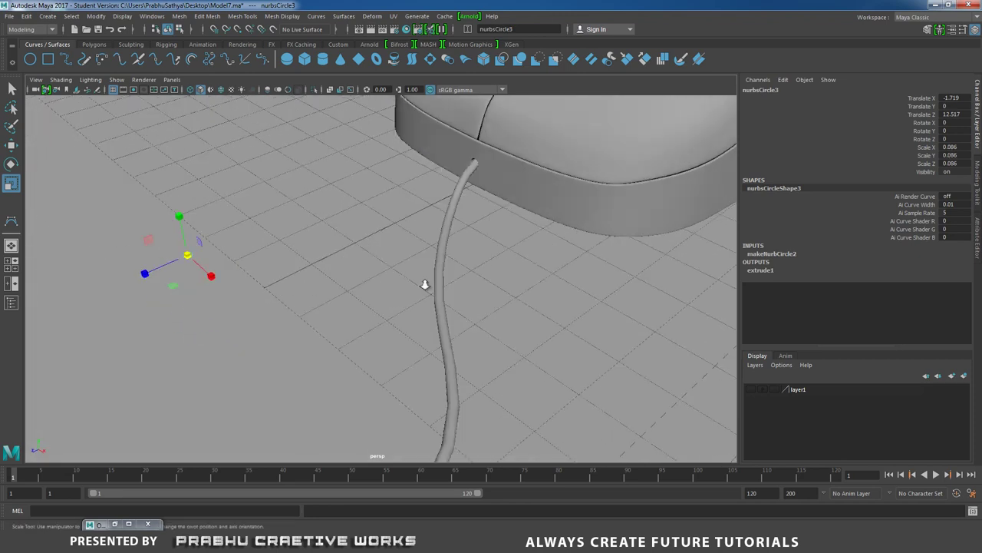
{"action": "right_click_drag", "start_coordinate": [425, 285], "coordinate": [291, 274], "text": "alt"}
{"action": "left_click_drag", "start_coordinate": [339, 246], "coordinate": [318, 279], "text": "alt"}
{"action": "middle_click_drag", "start_coordinate": [452, 295], "coordinate": [459, 253], "text": "alt"}
{"action": "middle_click_drag", "start_coordinate": [402, 236], "coordinate": [304, 292], "text": "alt"}
{"action": "left_click_drag", "start_coordinate": [330, 260], "coordinate": [376, 250], "text": "alt"}
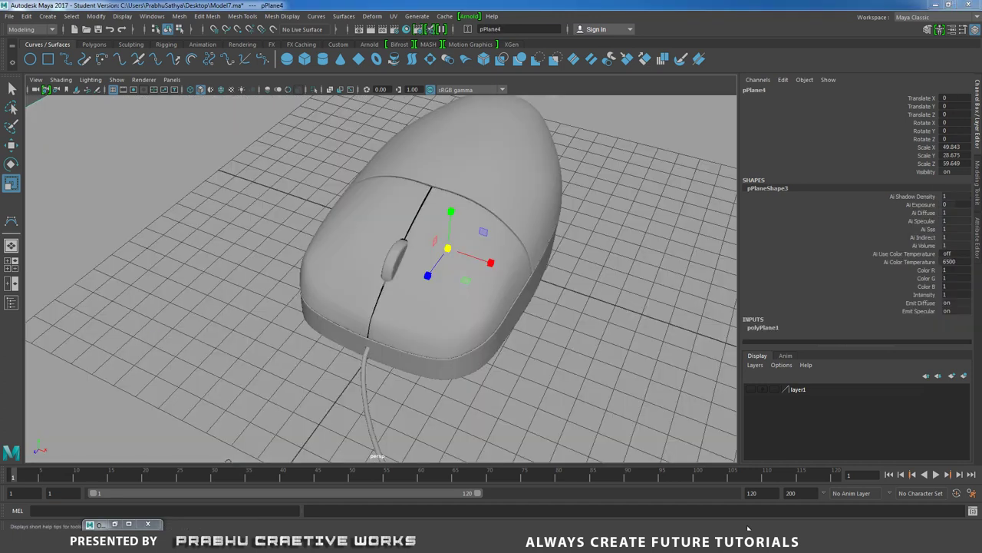